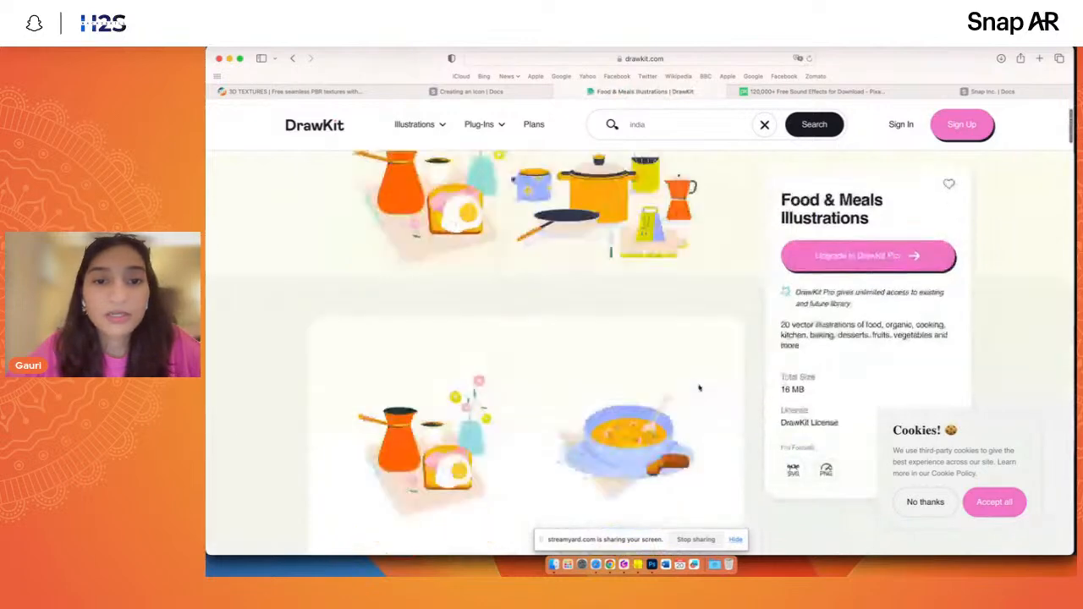
- Look through the individual illustrations included in the Food & Meals Illustrations pack
scroll(699, 388, "down", 6)
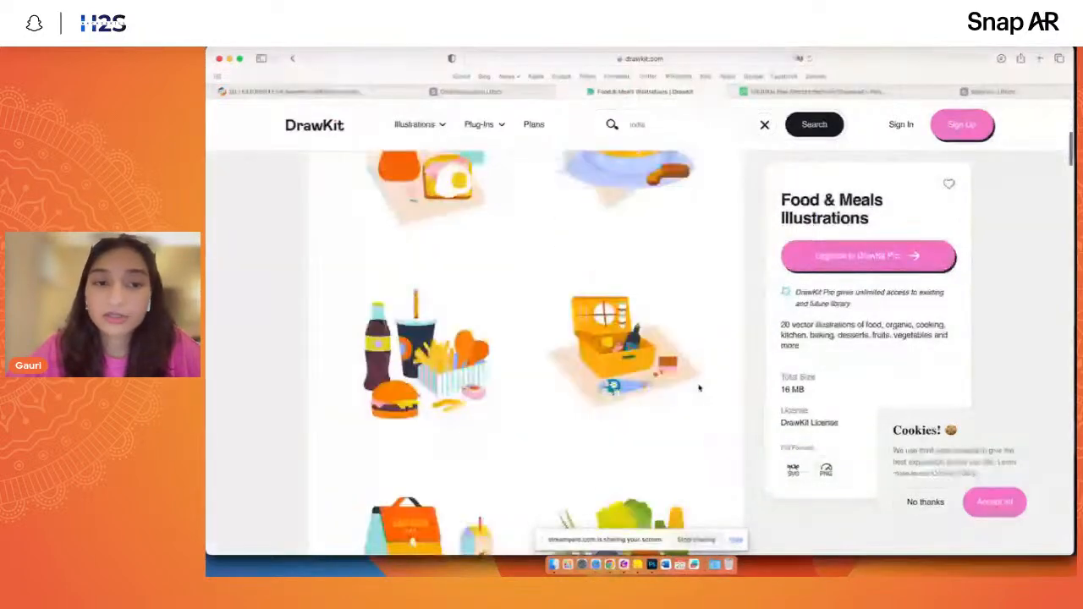
scroll(699, 387, "down", 10)
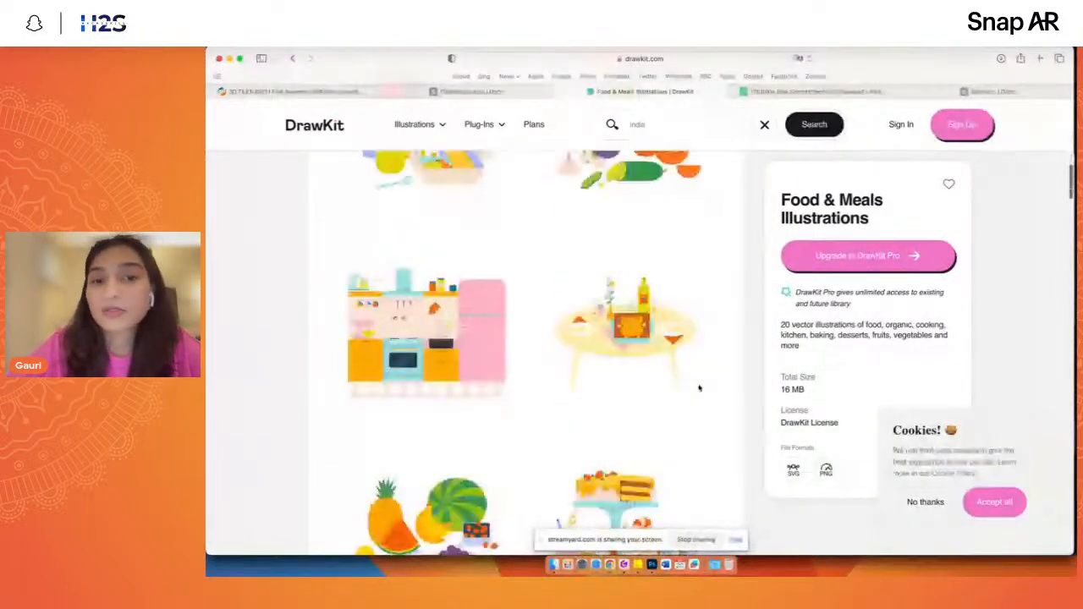
scroll(699, 387, "down", 8)
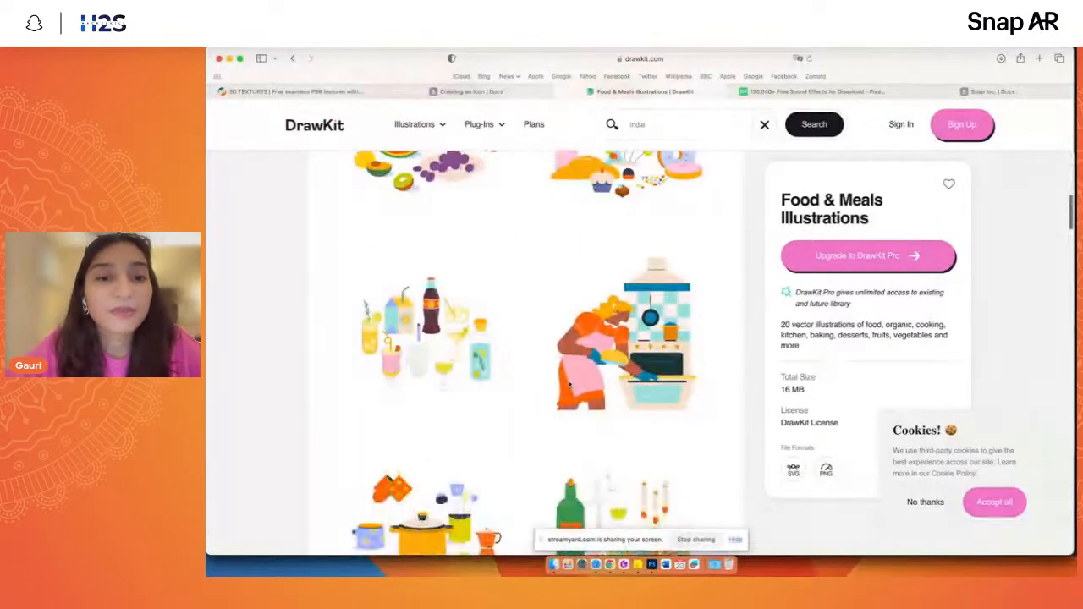
scroll(569, 386, "down", 8)
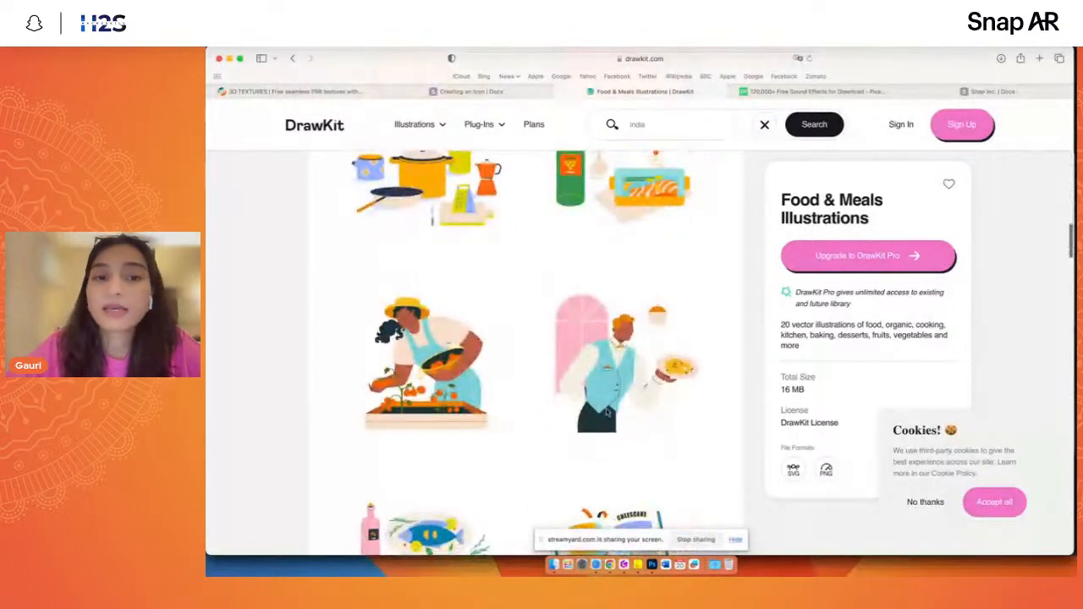
scroll(607, 412, "down", 6)
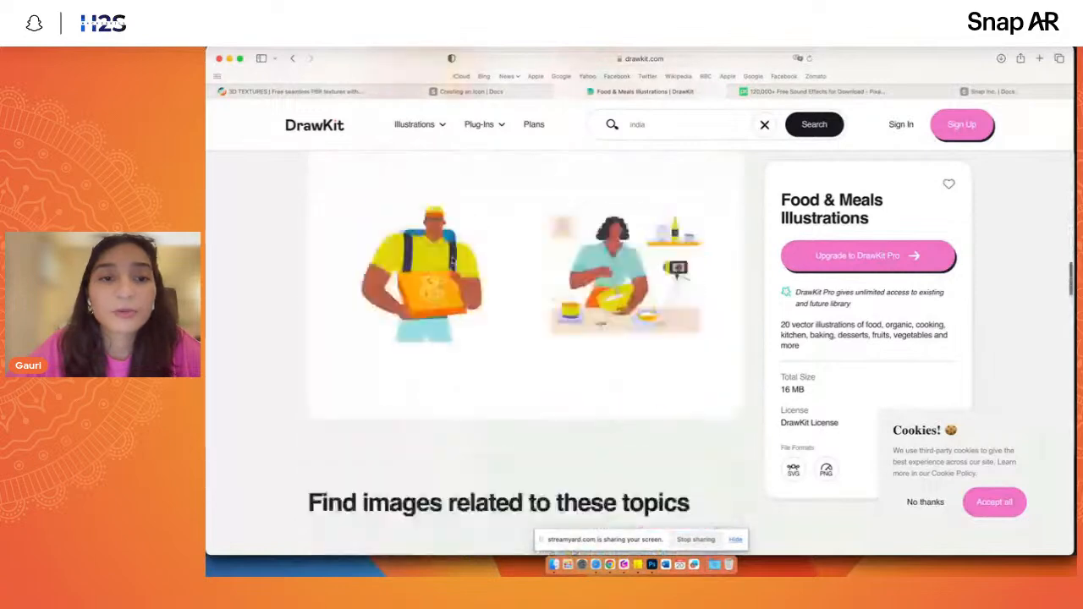
scroll(413, 121, "up", 8)
- Open the 2D illustrations category and browse its free and Pro packs as far as Health & Medical Illustrations
left_click(419, 127)
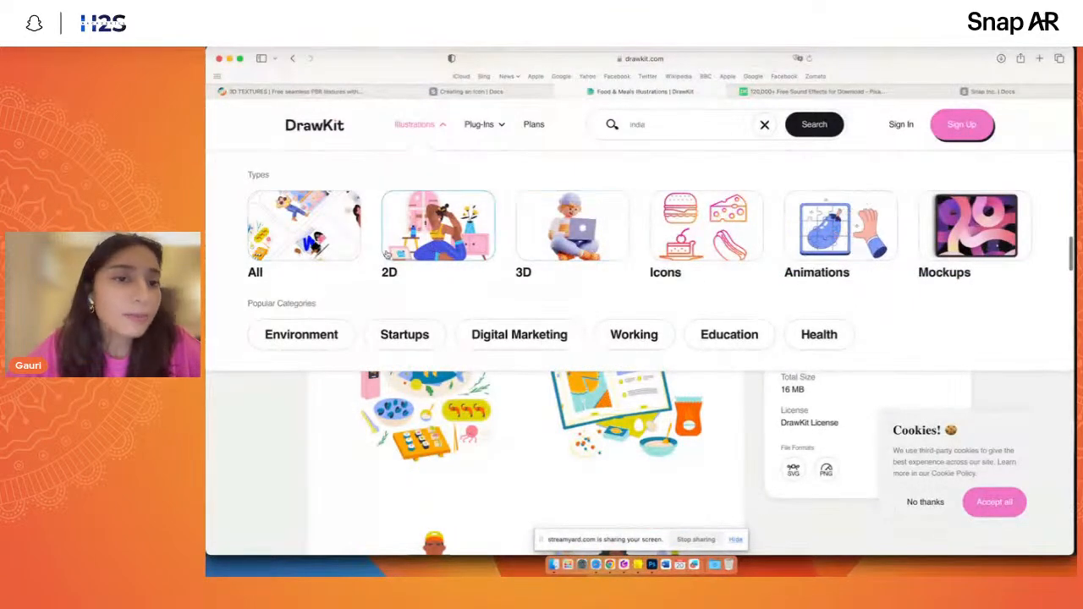
left_click(438, 227)
scroll(499, 451, "down", 5)
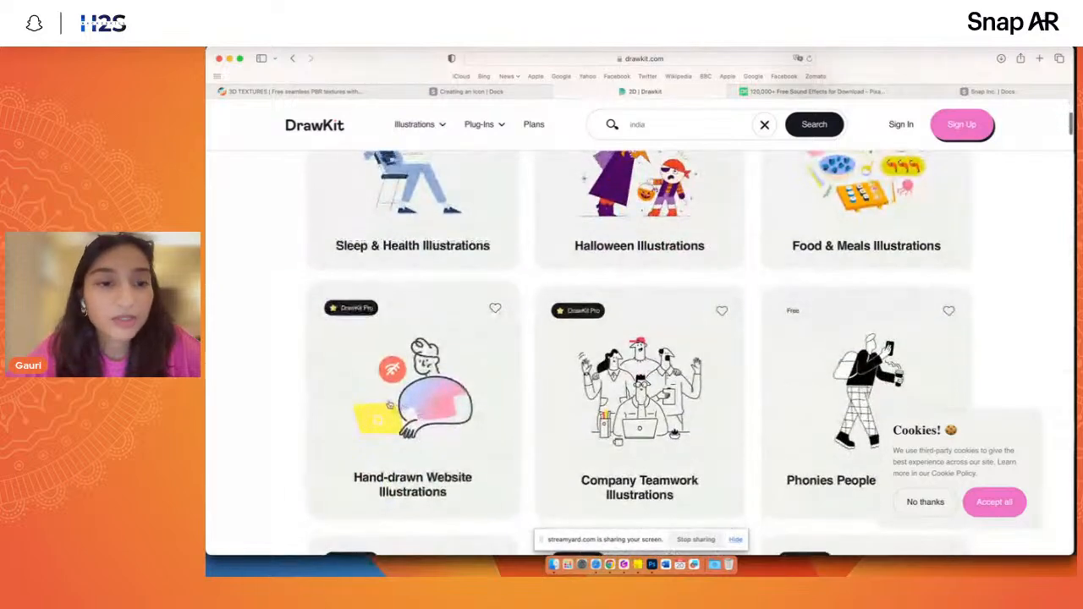
scroll(505, 423, "down", 3)
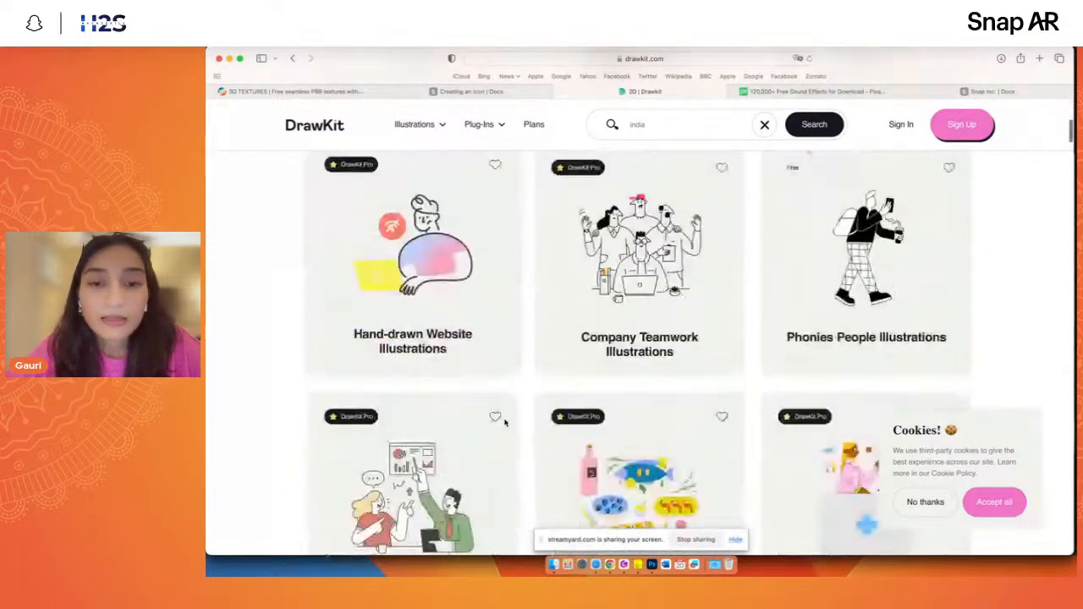
scroll(505, 423, "down", 15)
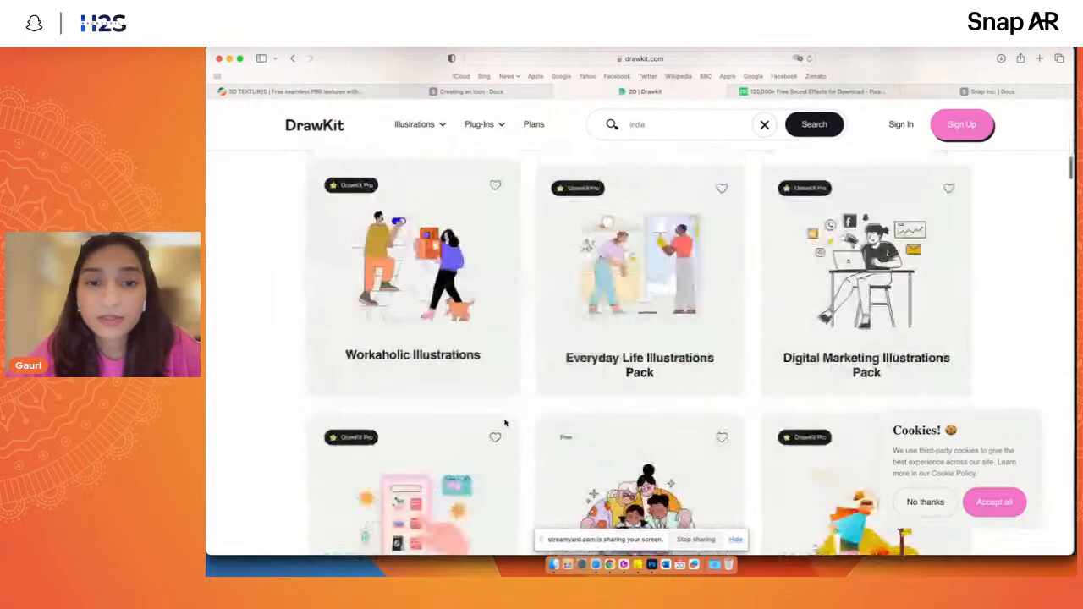
scroll(505, 423, "down", 5)
scroll(505, 423, "down", 8)
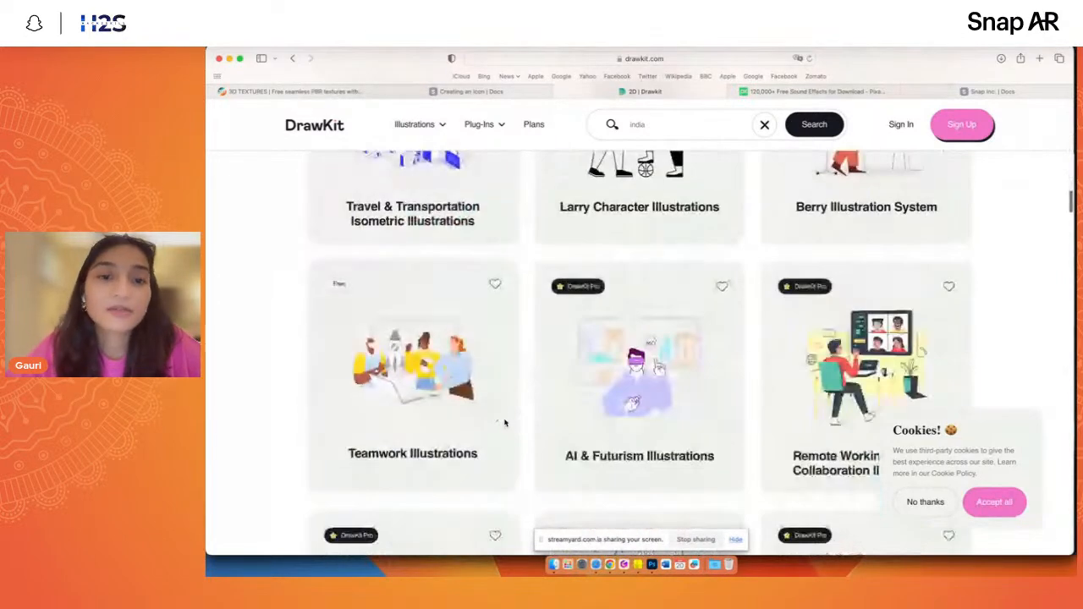
scroll(506, 423, "down", 4)
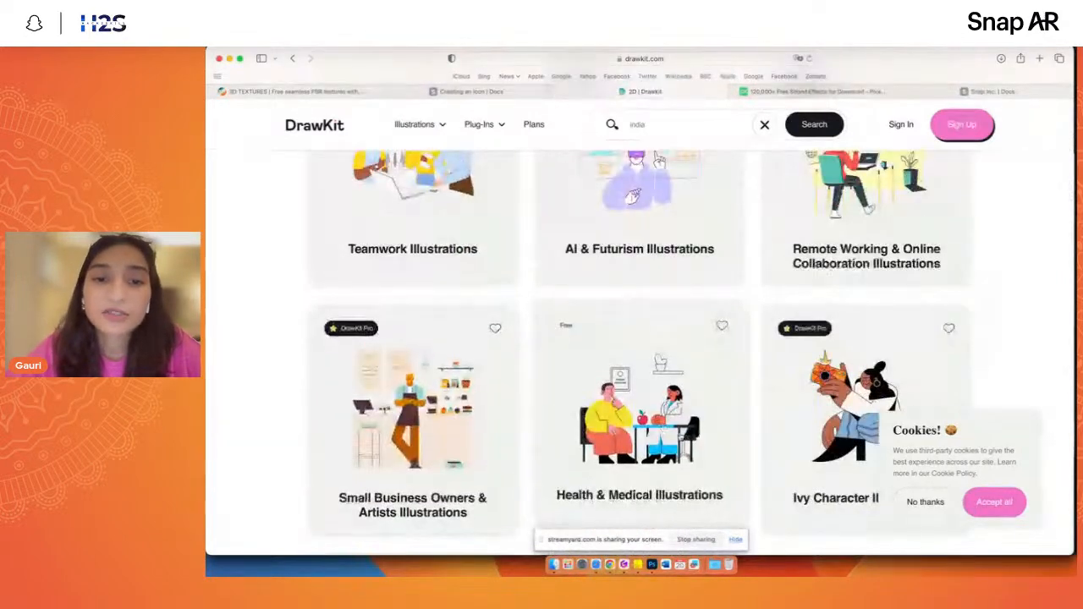
- Open the free Health & Medical Illustrations pack and return to the DrawKit home page
left_click(659, 362)
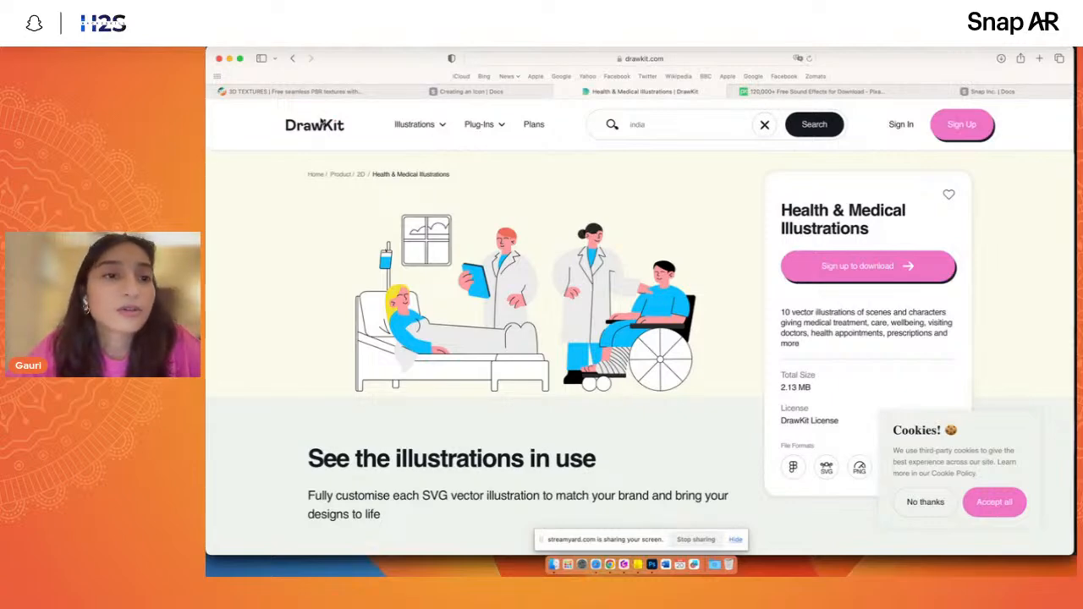
left_click(413, 125)
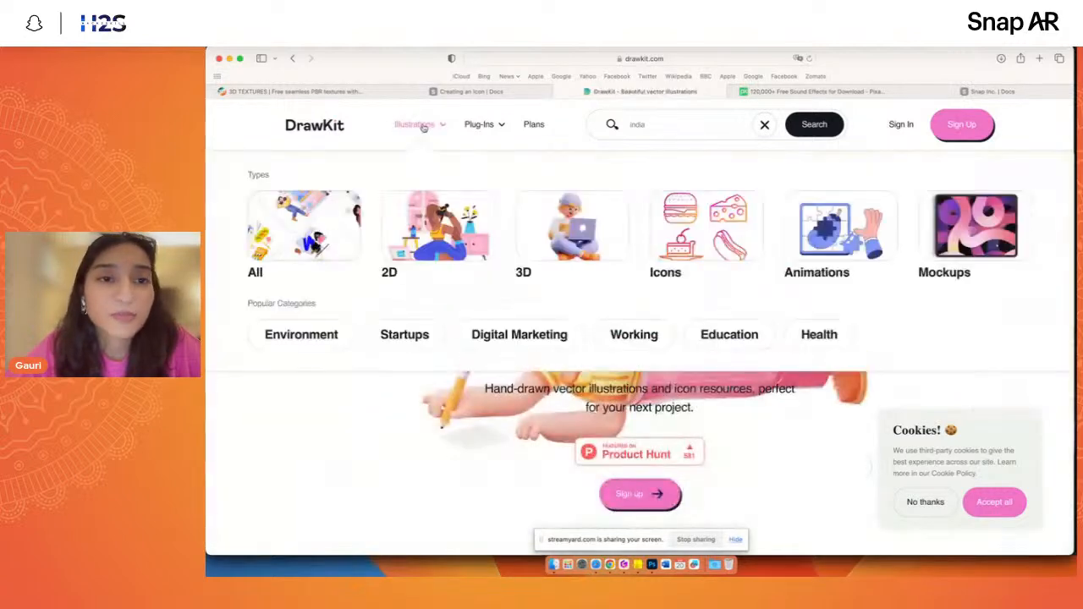
scroll(515, 393, "down", 5)
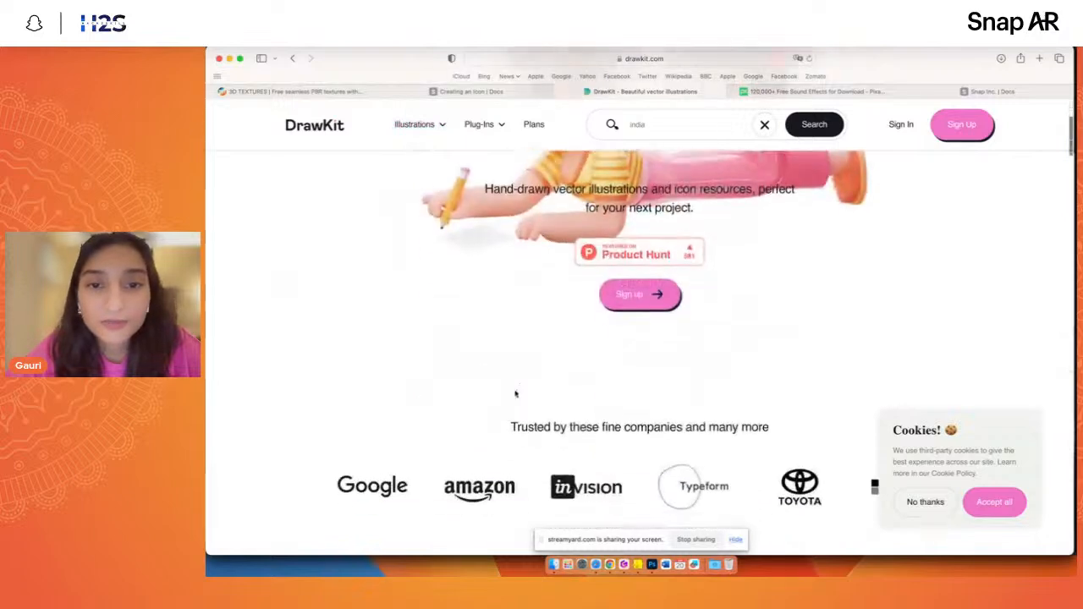
- Switch to the resources presentation and go to the Envato, TurboSquid and Sketchfab cards in the 3D Assets section
key("ctrl+Right")
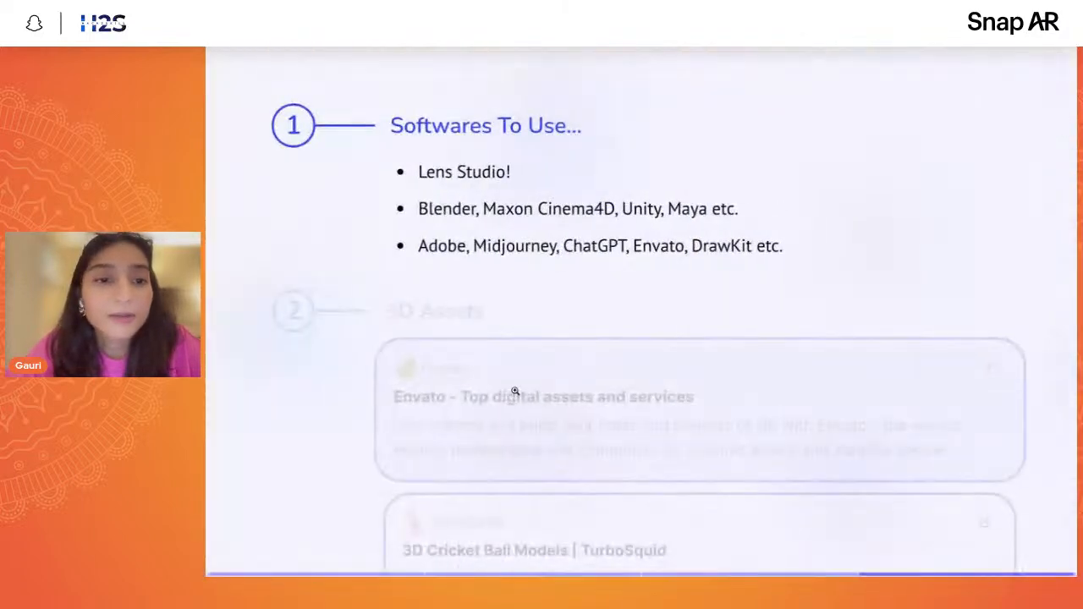
scroll(551, 266, "down", 3)
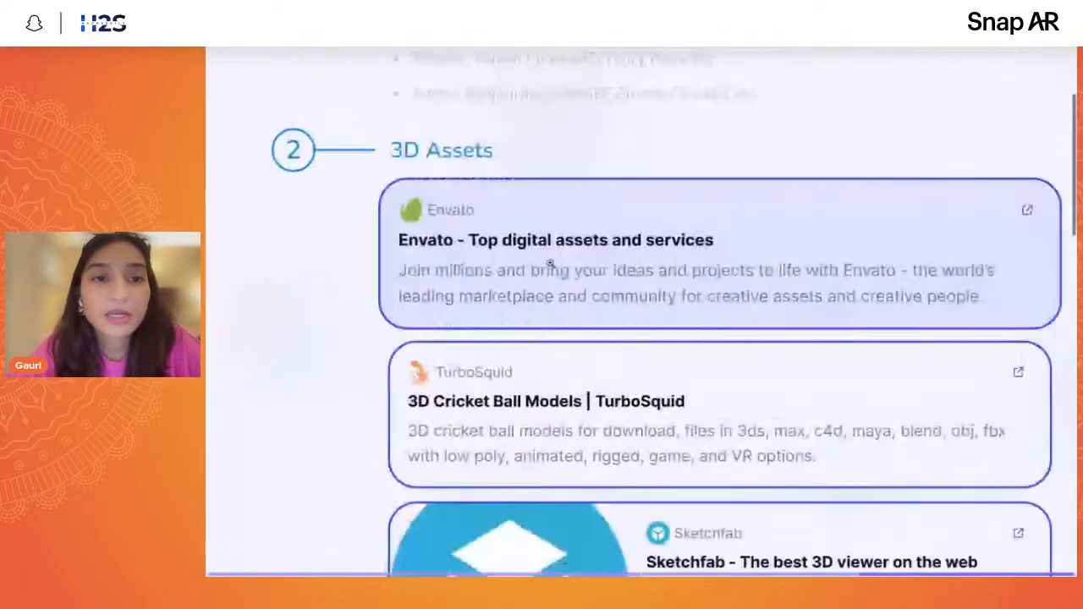
scroll(690, 182, "down", 1)
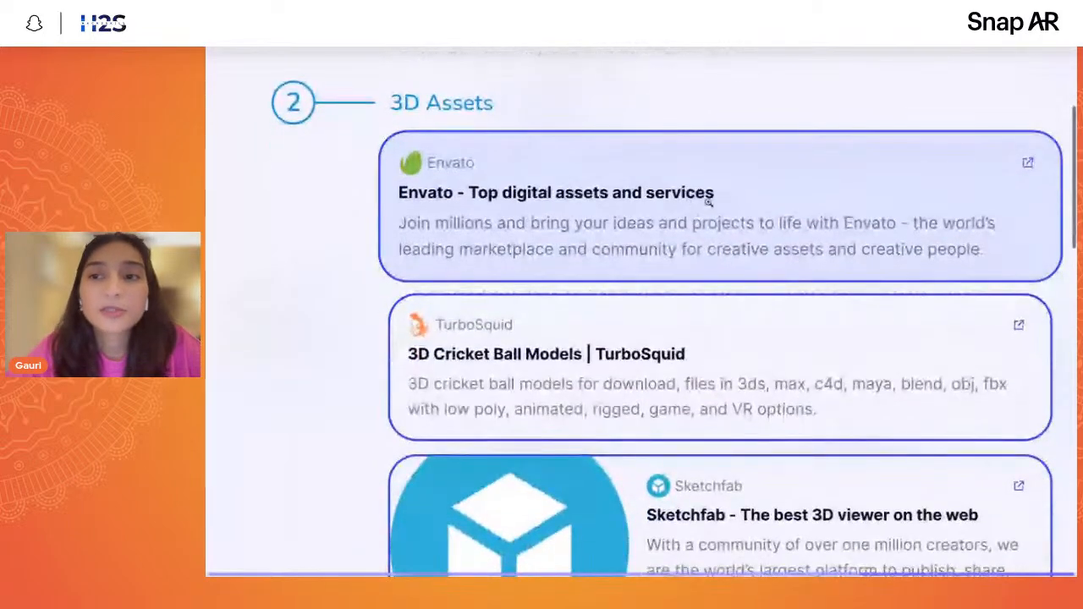
scroll(789, 273, "down", 2)
scroll(789, 273, "up", 1)
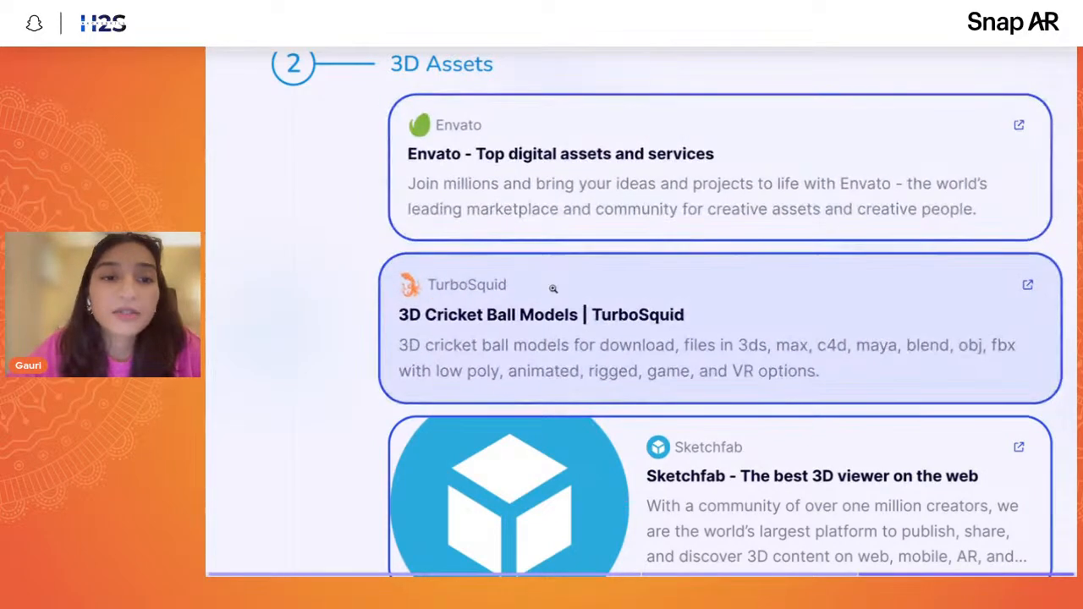
- Open the TurboSquid 3D Cricket Ball Models card and look through the listed ball models
left_click(553, 286)
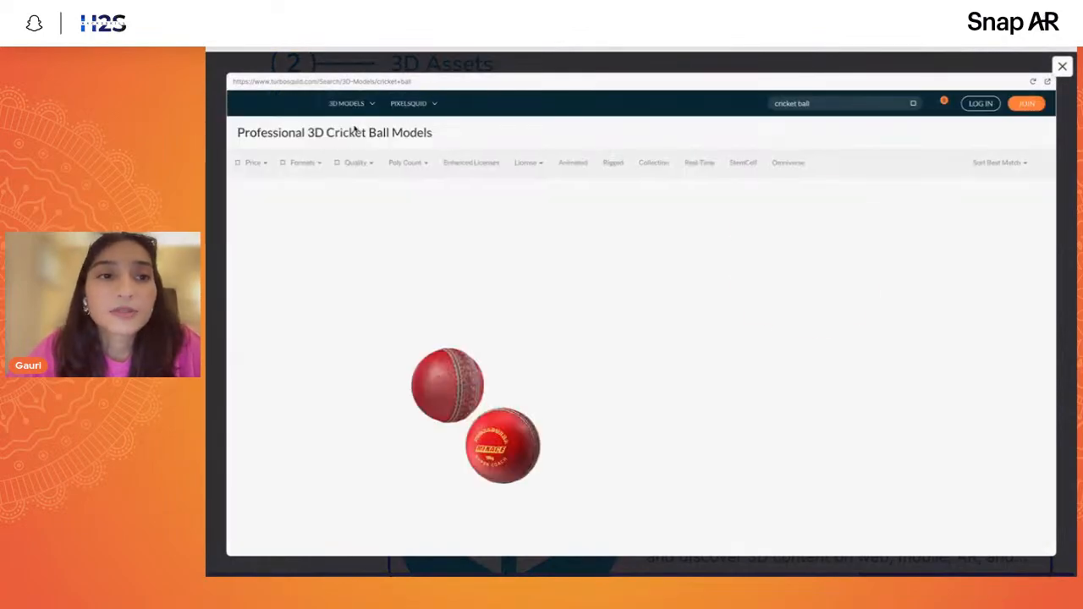
scroll(382, 359, "down", 5)
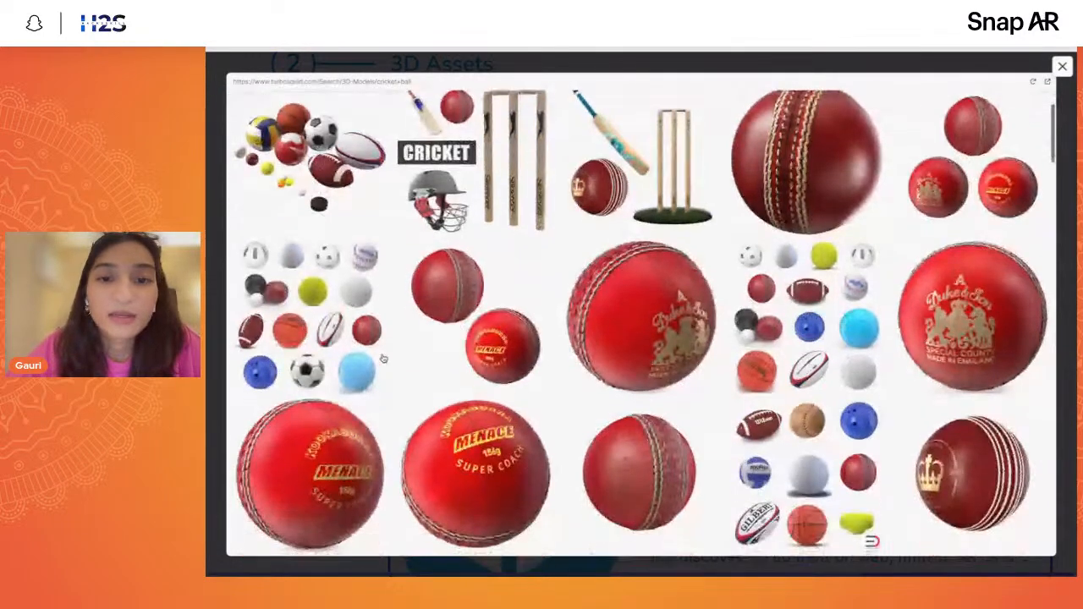
scroll(623, 341, "down", 9)
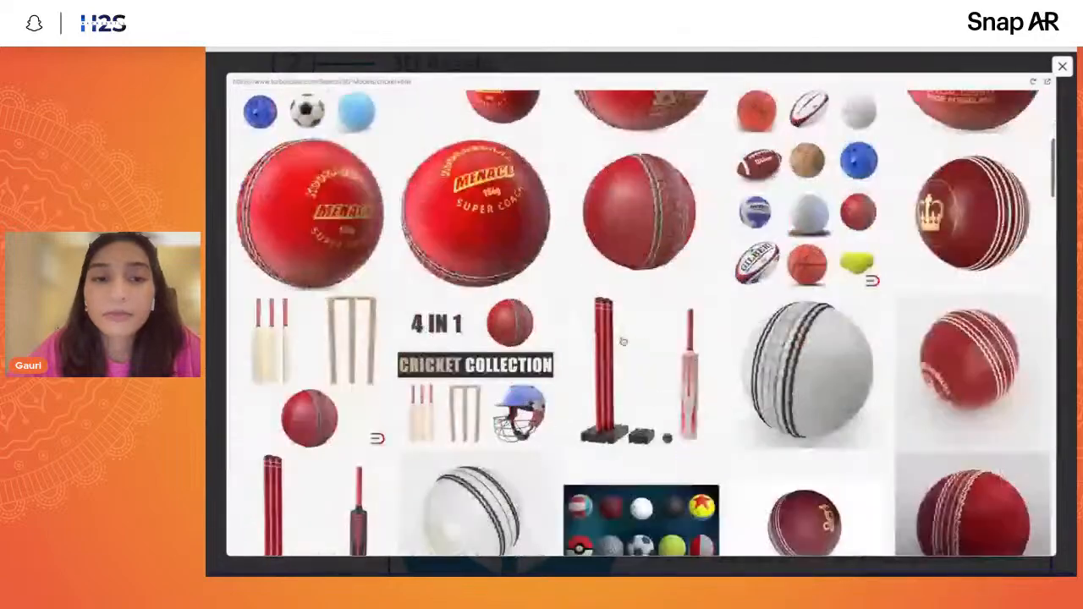
scroll(623, 341, "down", 17)
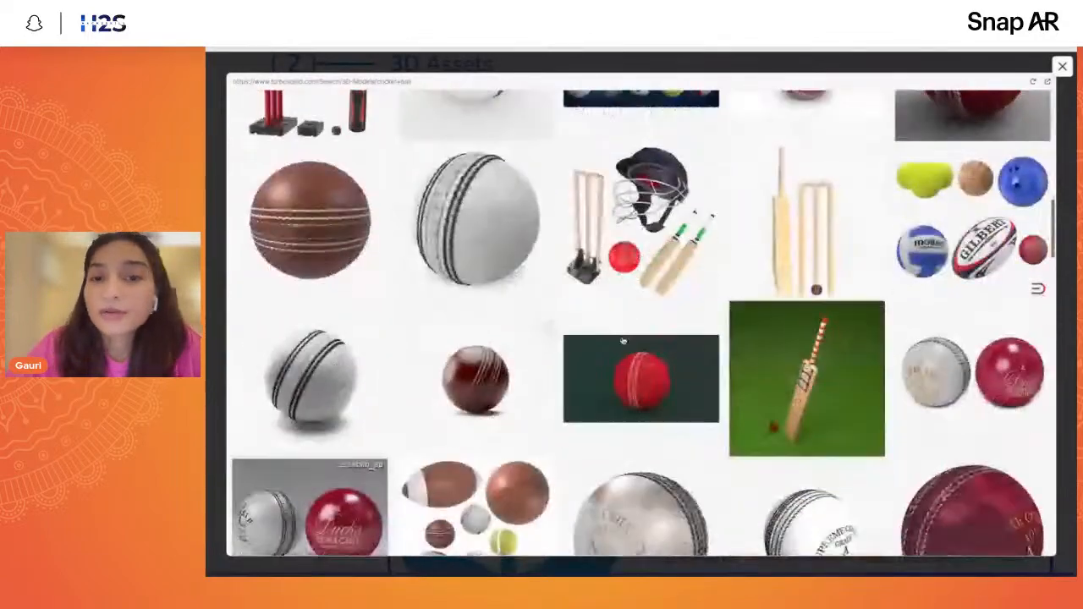
scroll(623, 341, "up", 20)
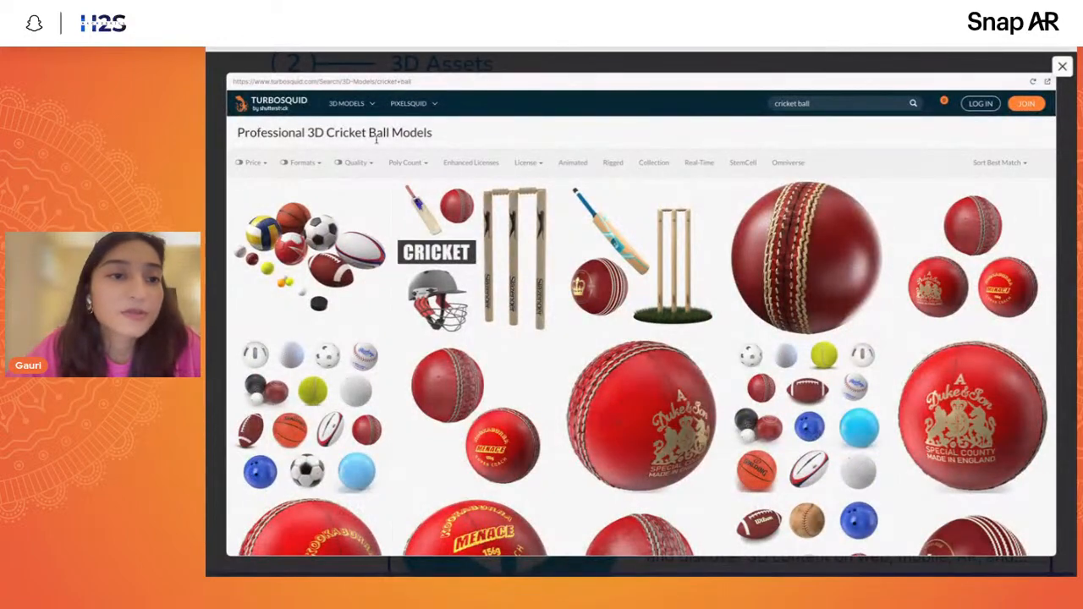
- Show TurboSquid's full product catalogue without the cricket ball search and browse its models
left_click(257, 164)
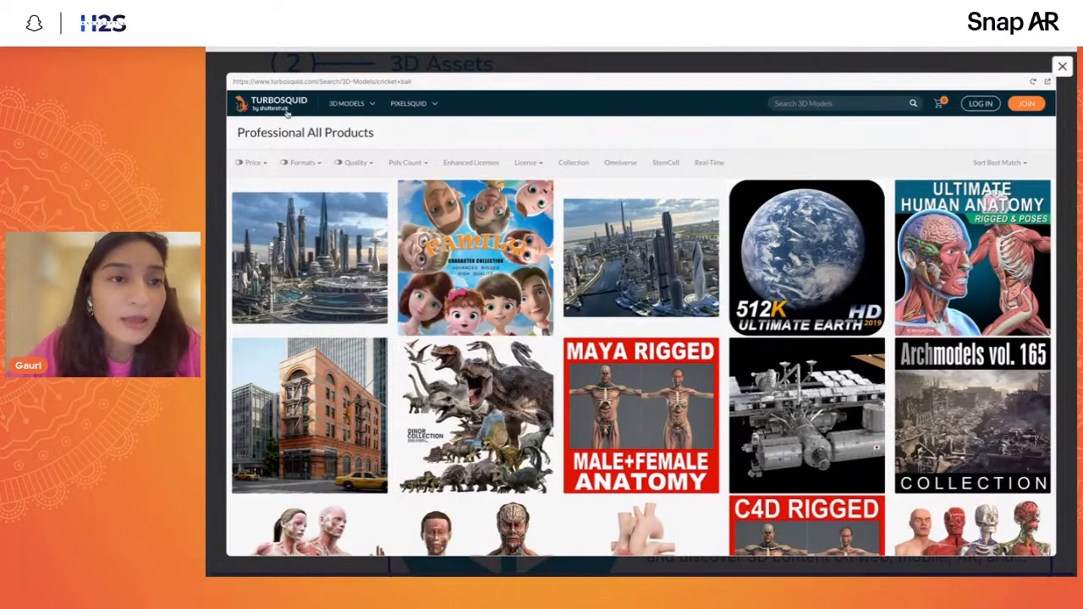
scroll(476, 254, "down", 3)
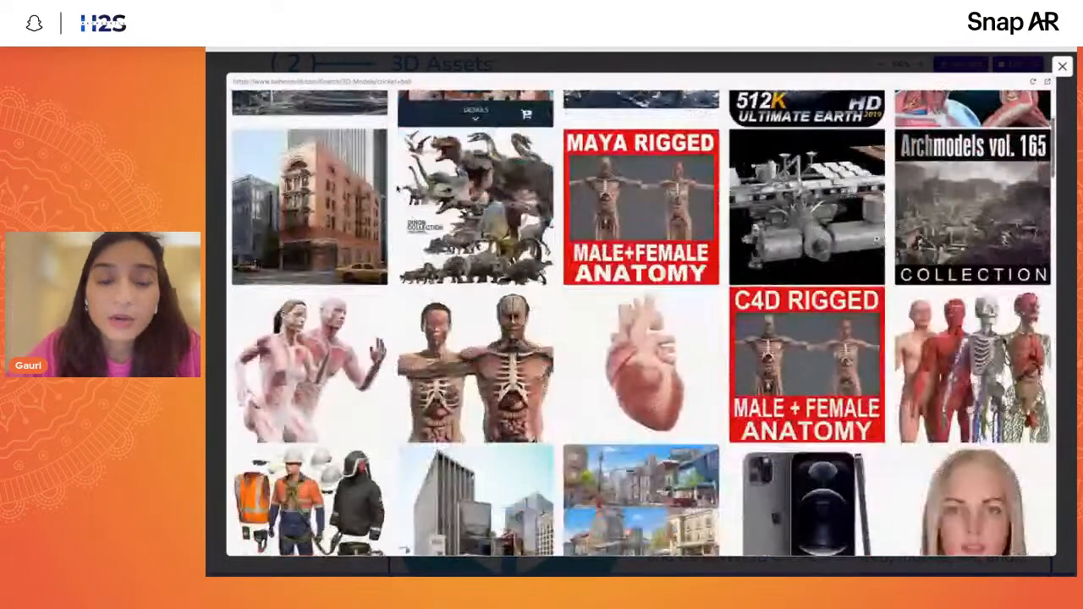
scroll(475, 253, "up", 4)
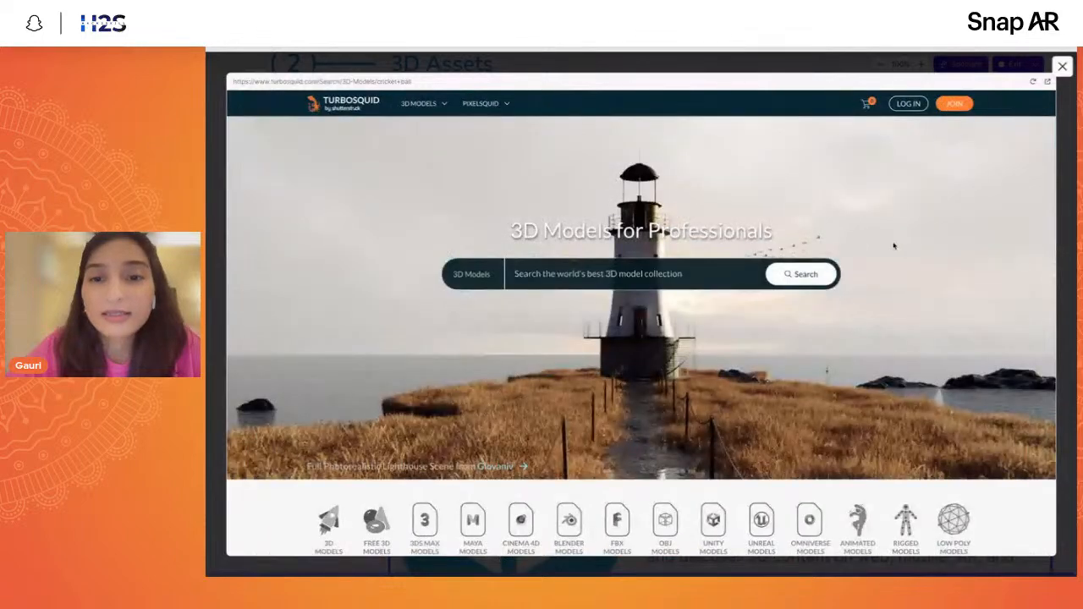
- Search the 3D model collection from the TurboSquid home page for "cricket" and look through the models
left_click(632, 274)
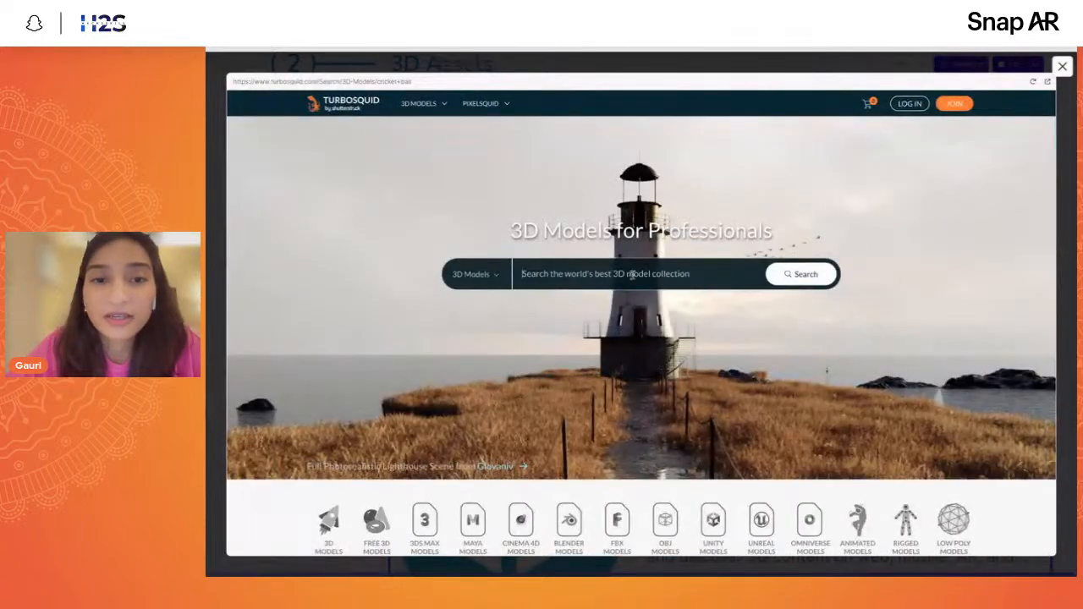
type("cricket")
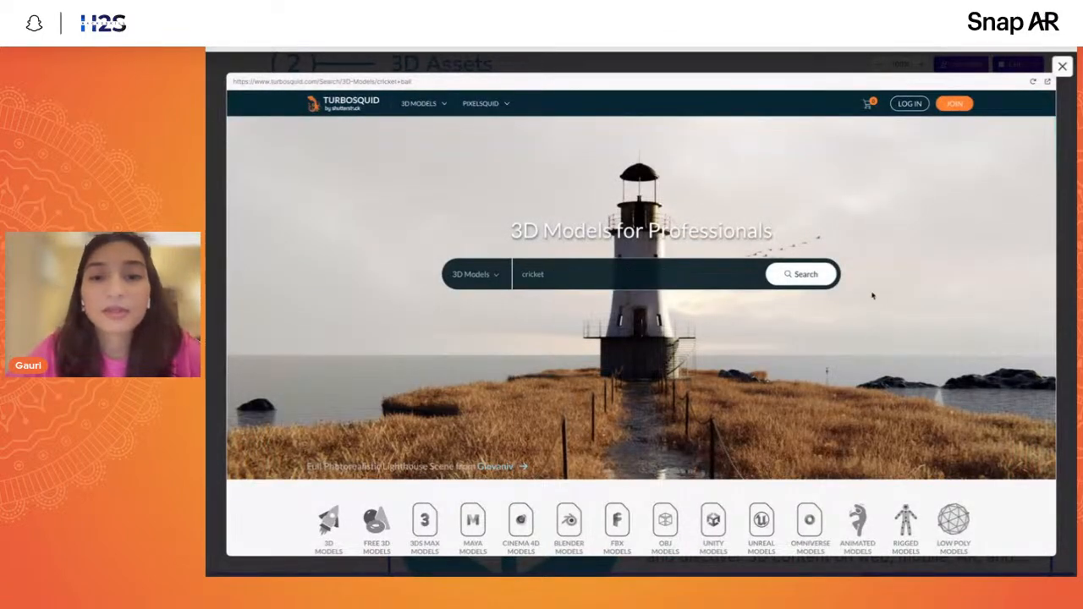
left_click(806, 273)
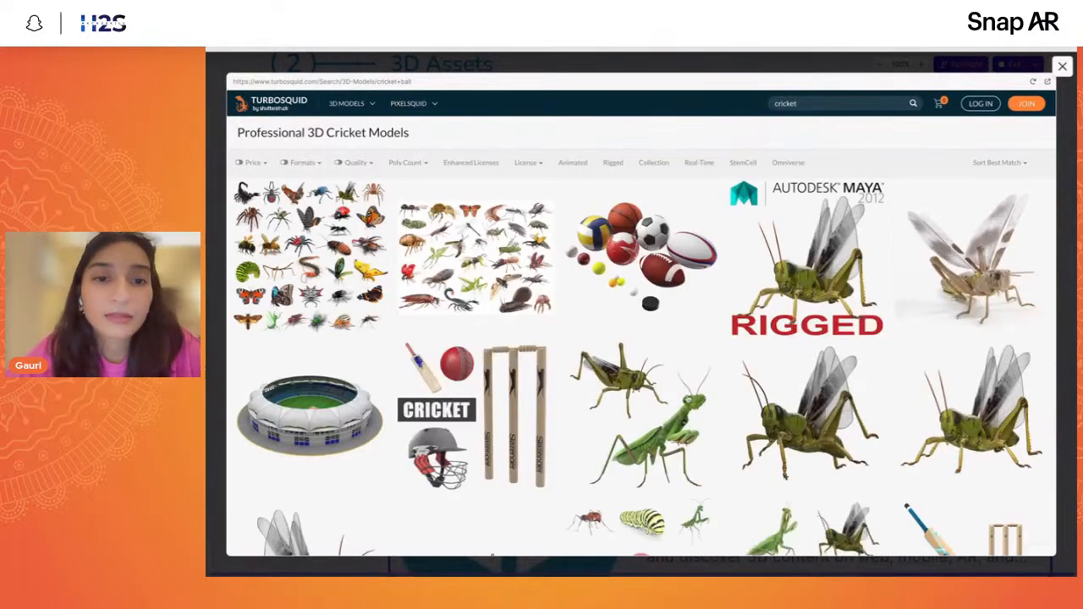
scroll(599, 321, "down", 3)
scroll(643, 356, "down", 2)
scroll(643, 338, "up", 5)
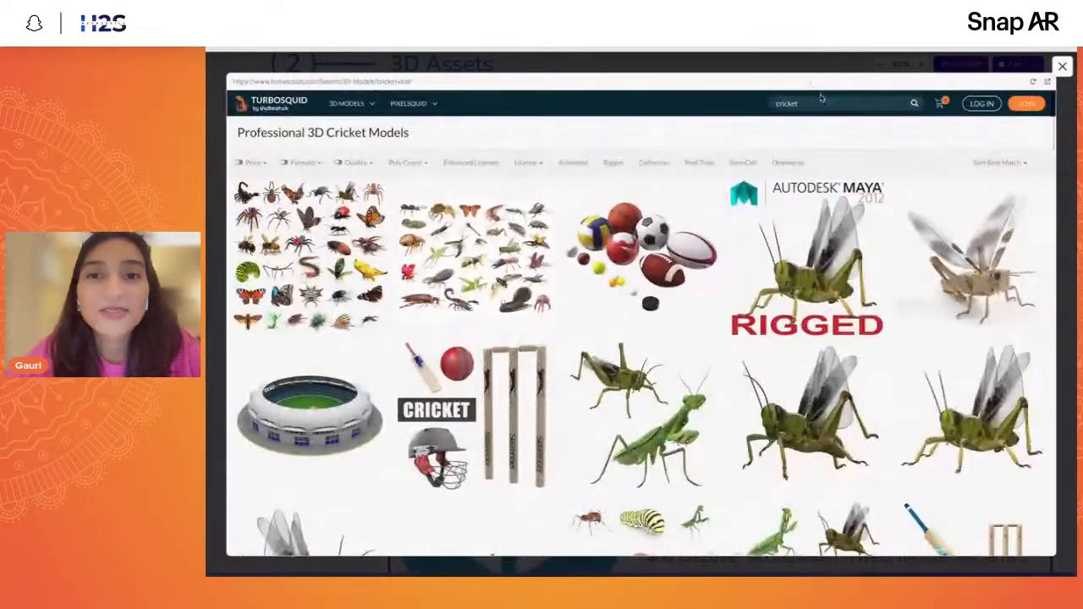
- Refine the model search to "cricket sports" and browse the matching players, balls and equipment
left_click(814, 107)
type("spor")
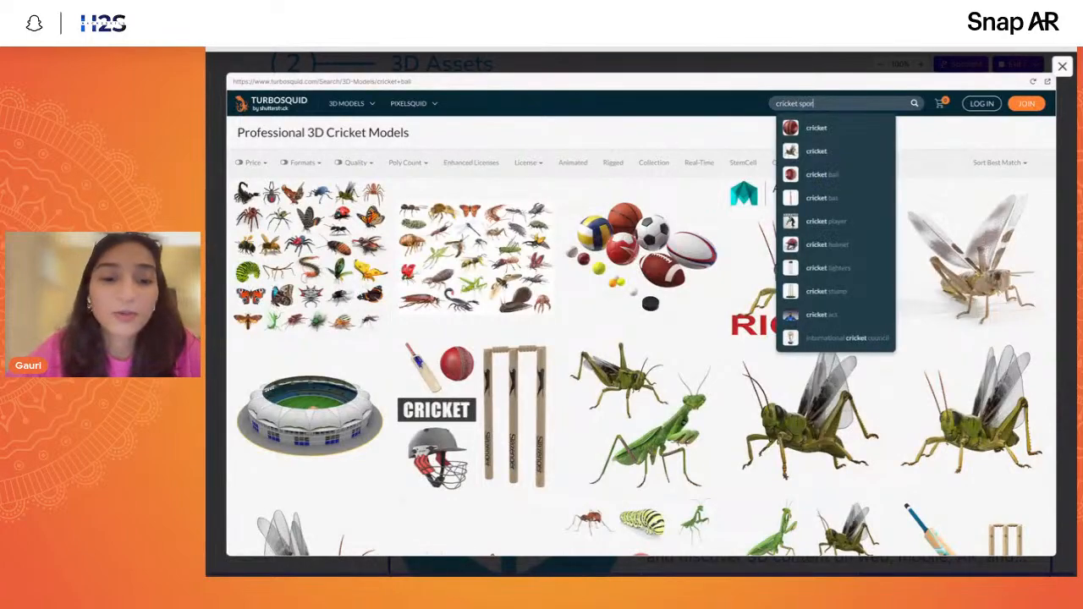
type("ts")
key("Return")
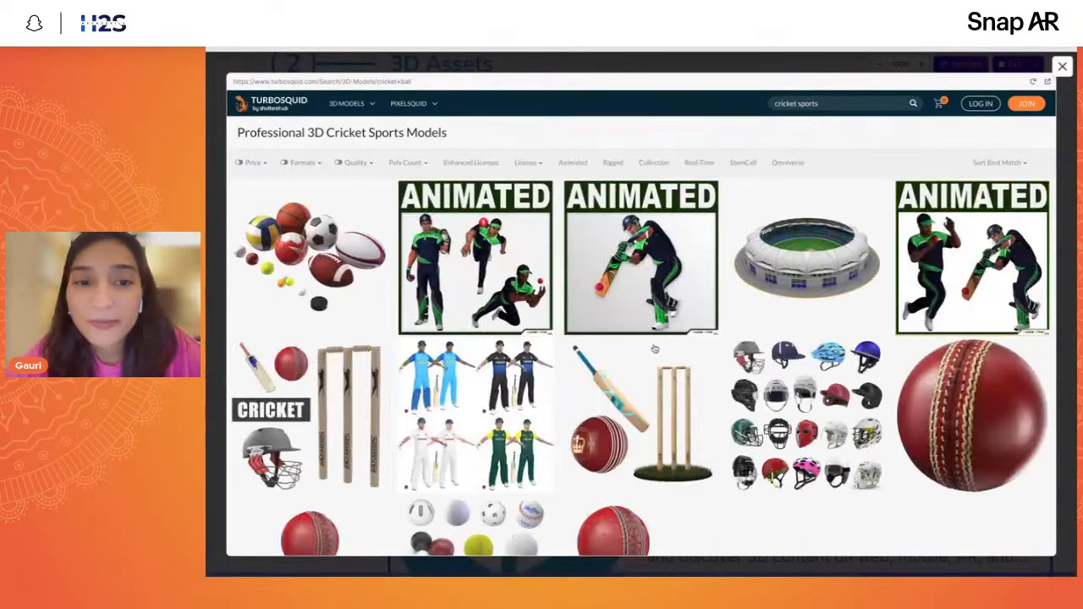
scroll(654, 349, "down", 2)
scroll(643, 330, "up", 3)
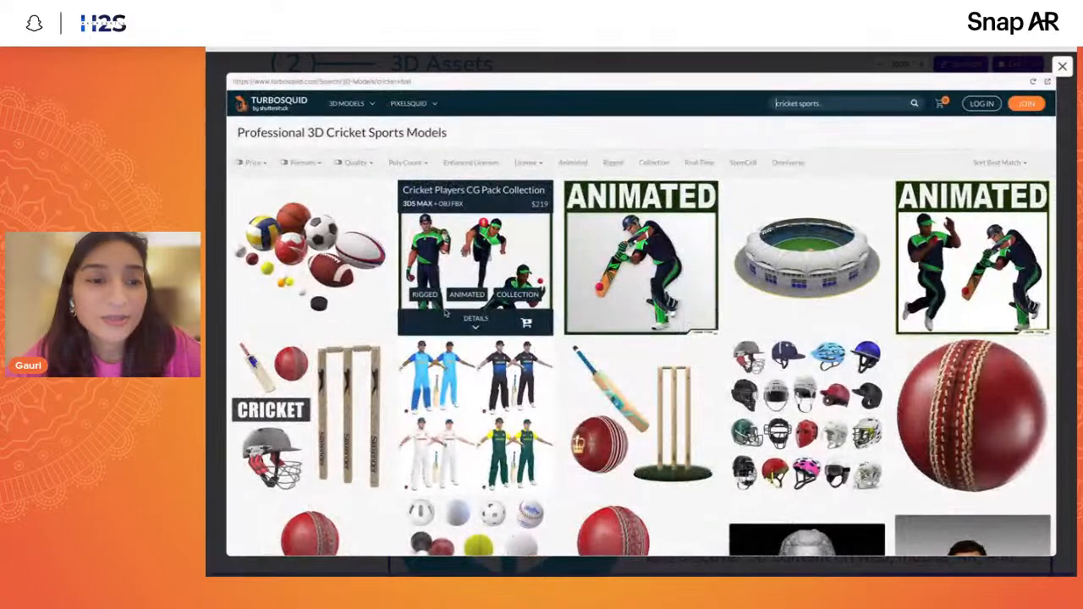
scroll(444, 312, "down", 5)
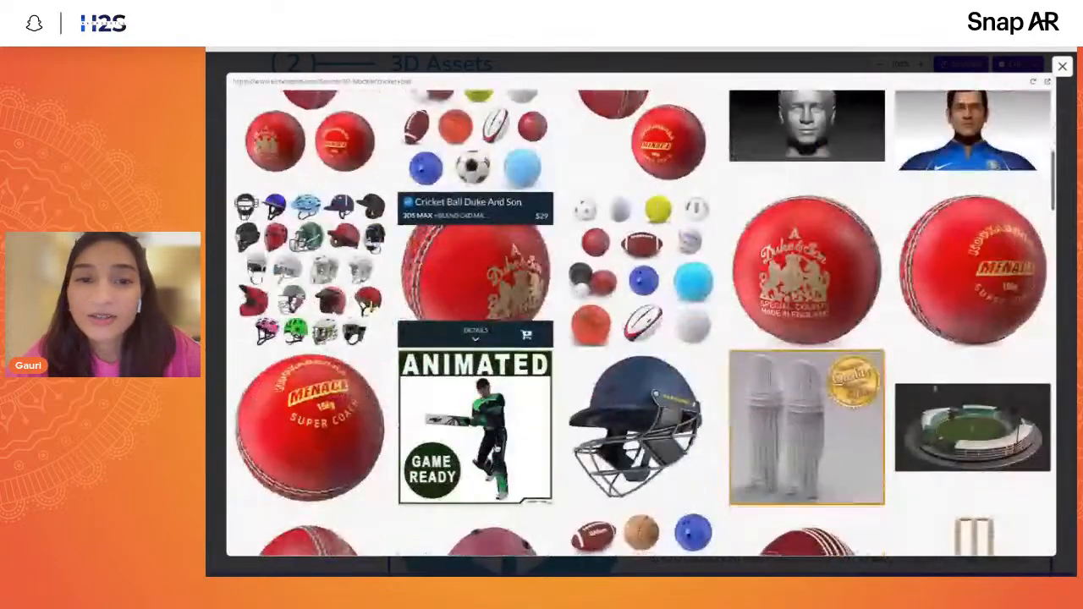
scroll(473, 254, "down", 4)
scroll(473, 254, "up", 5)
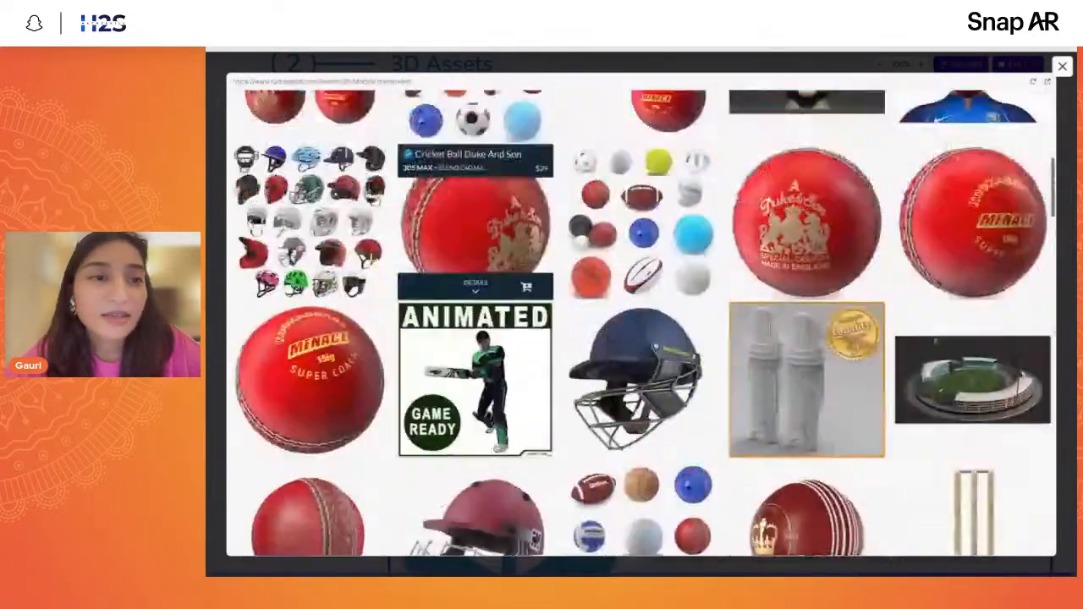
- Filter the TurboSquid cricket sports models to free ones, look over the results, and close the preview
scroll(474, 254, "up", 10)
left_click(267, 166)
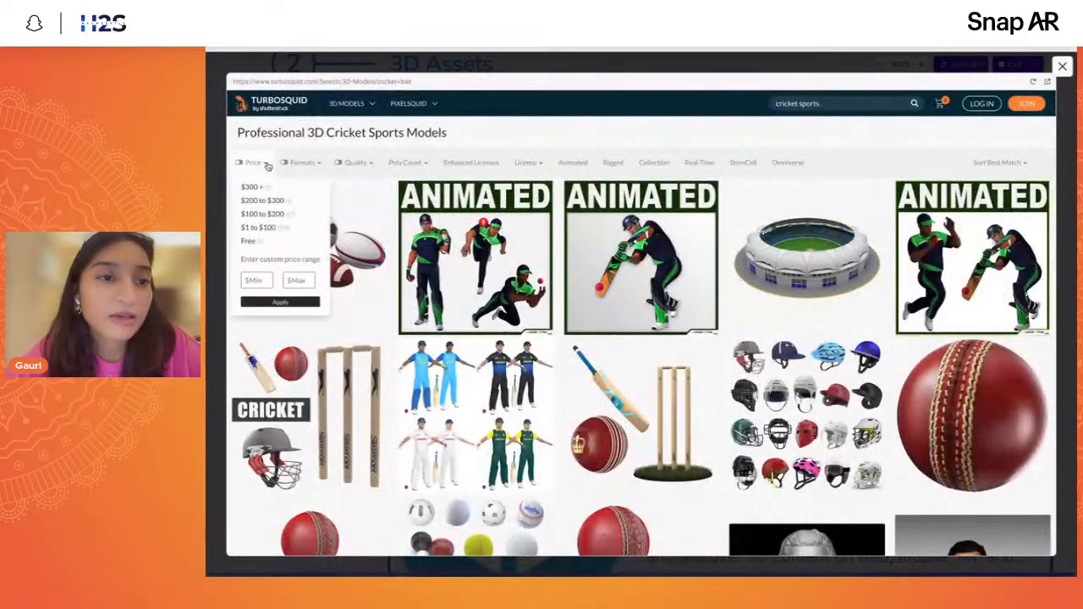
left_click(248, 241)
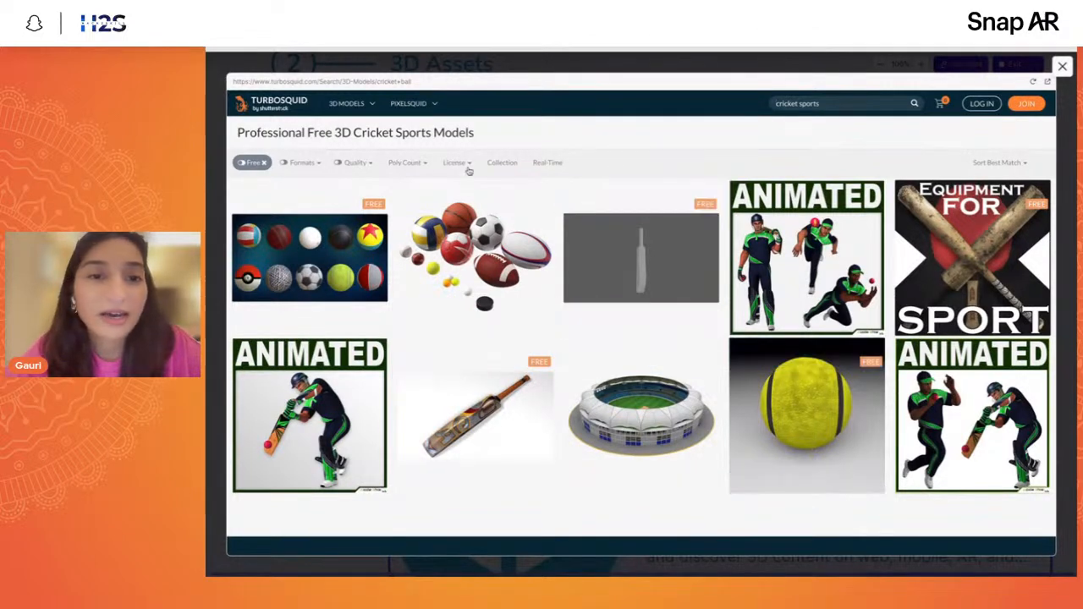
left_click(262, 164)
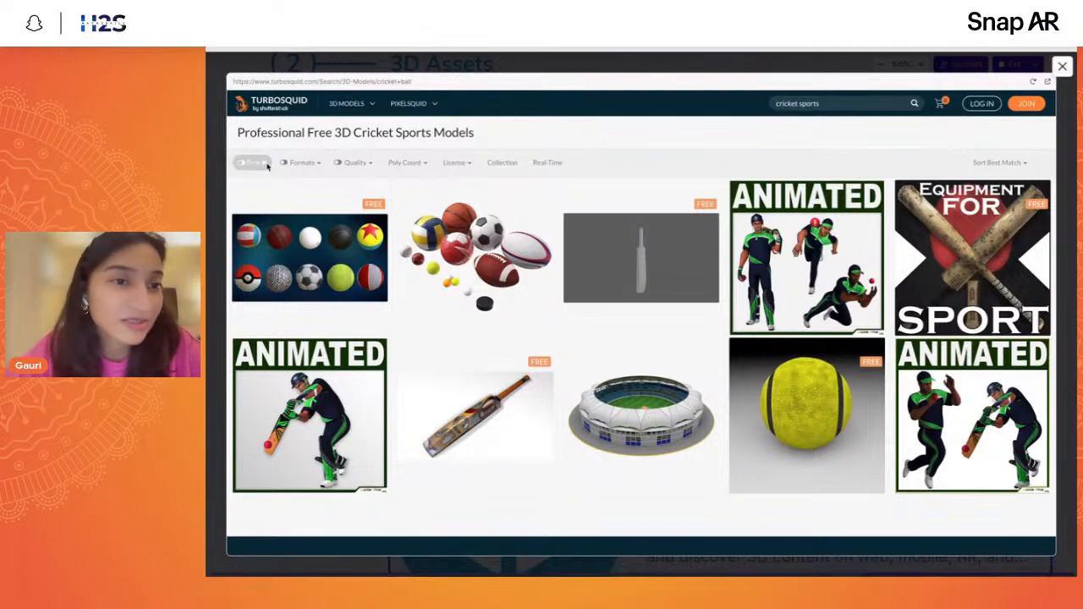
left_click(1062, 66)
- Preview the Sketchfab card in the 3D Assets list, reload its blank page, and close the preview
scroll(755, 378, "down", 3)
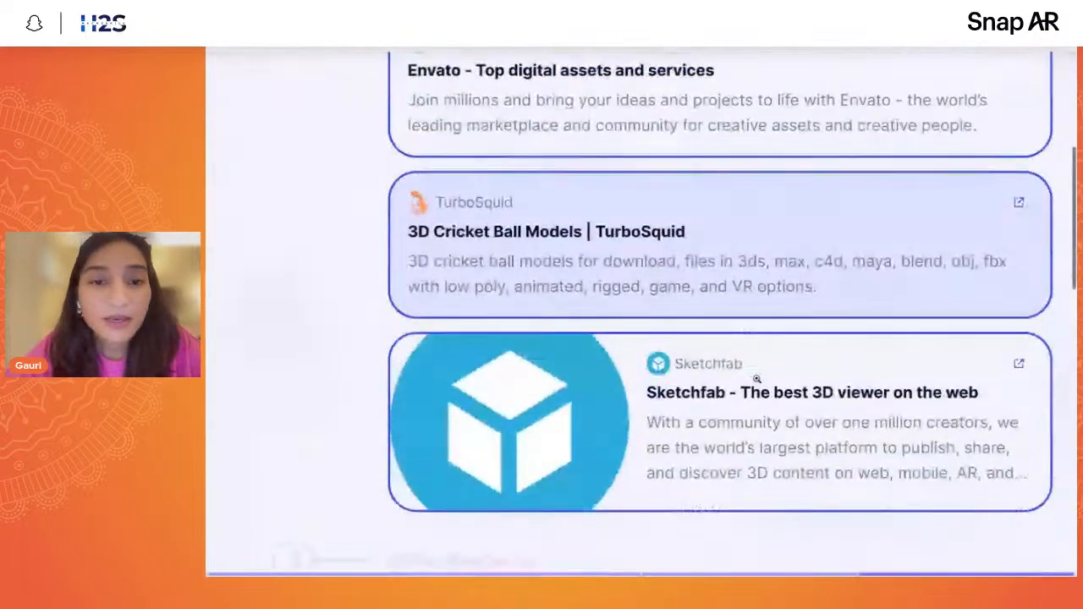
left_click(668, 361)
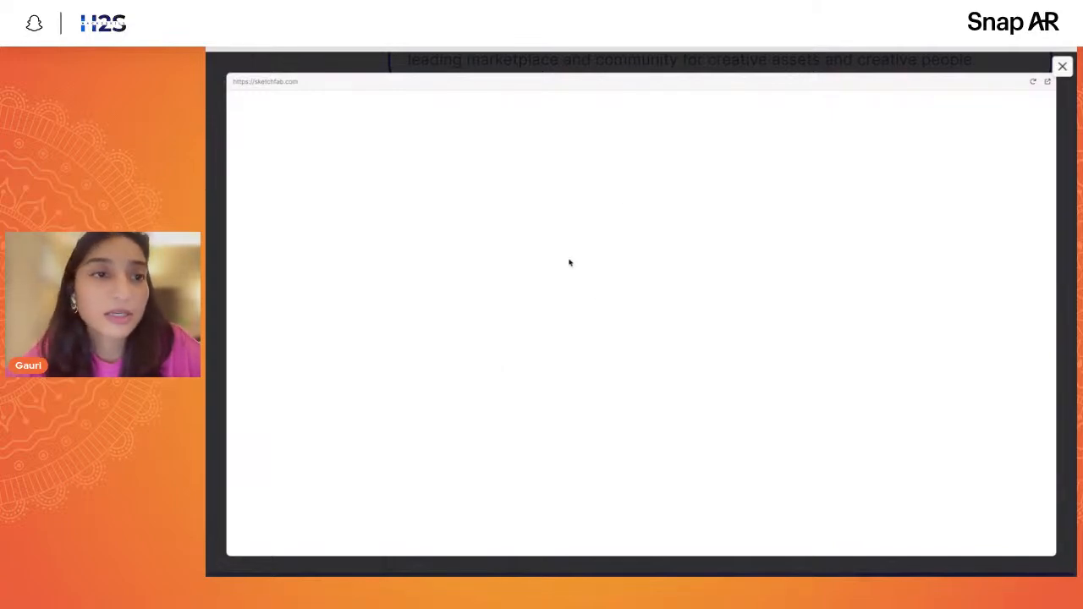
left_click(1033, 83)
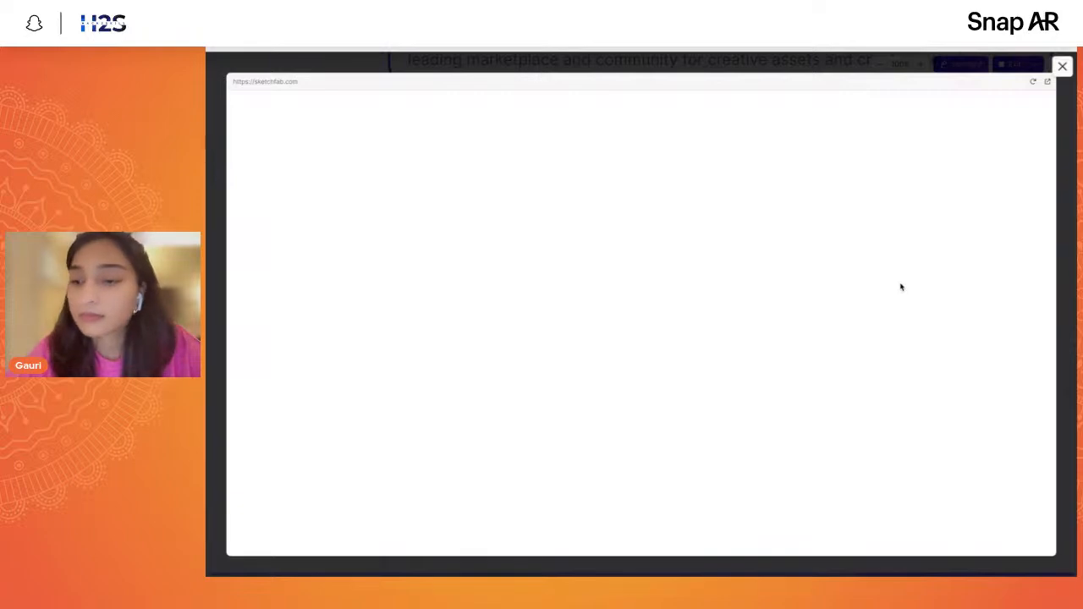
left_click(1033, 84)
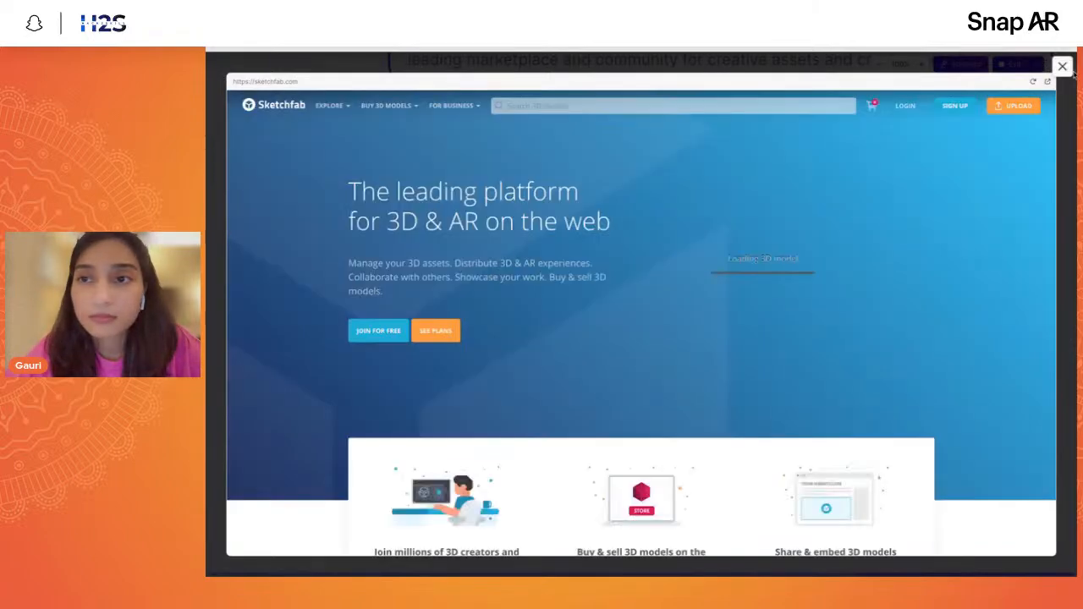
left_click(1061, 67)
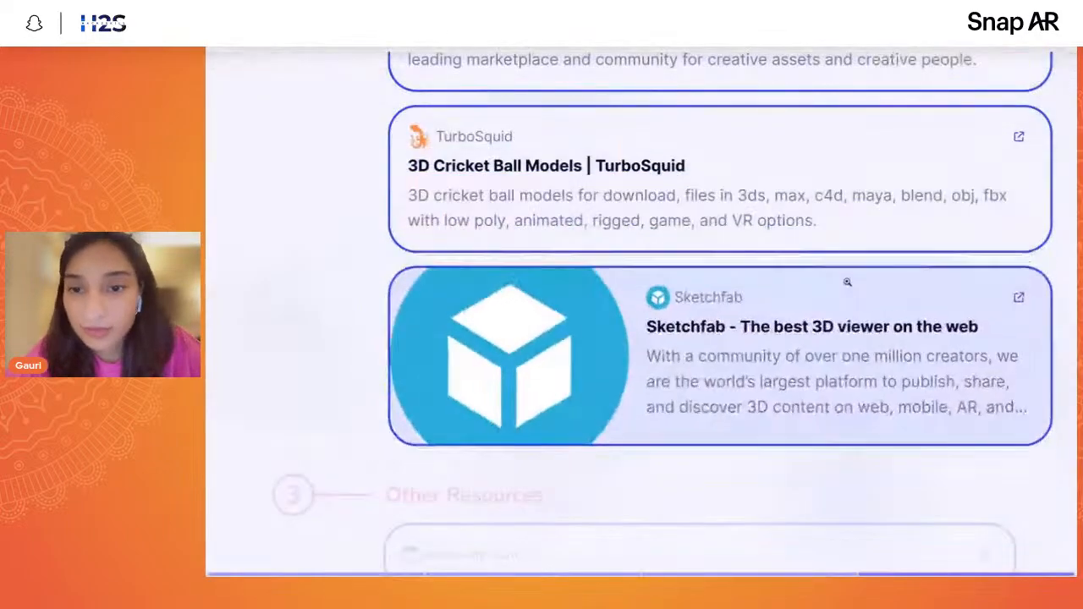
- Open the Sketchfab site from its card in a separate browser tab and look through its model categories
left_click(846, 283)
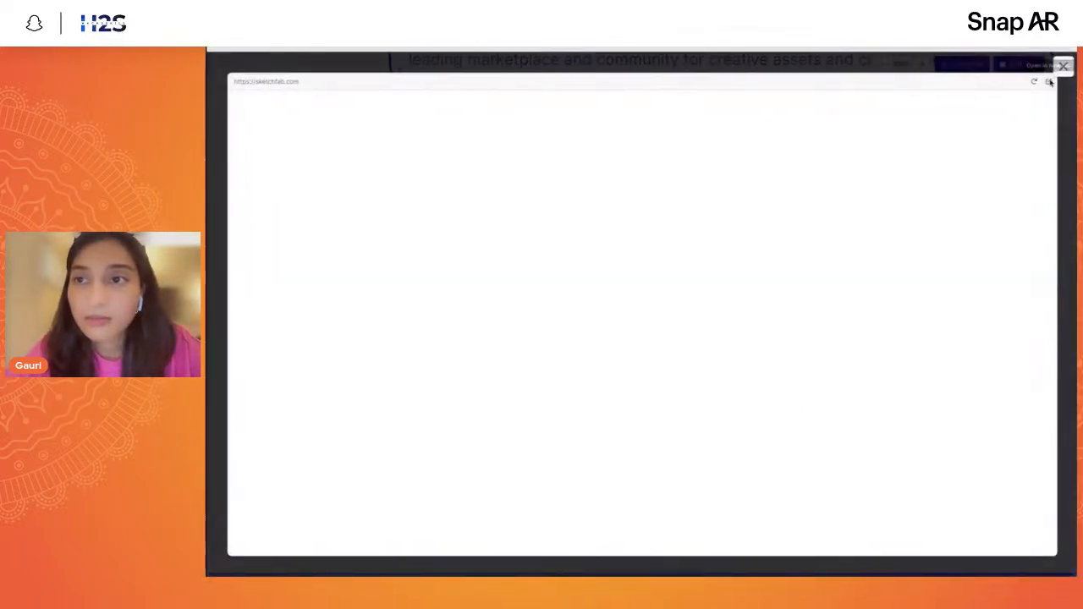
left_click(1047, 81)
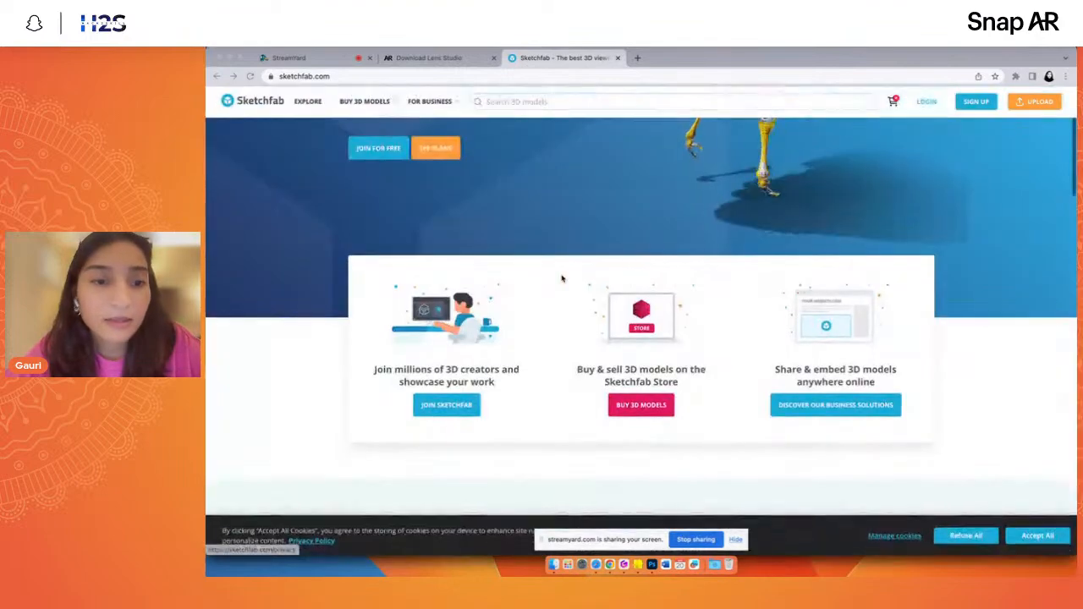
scroll(440, 213, "down", 3)
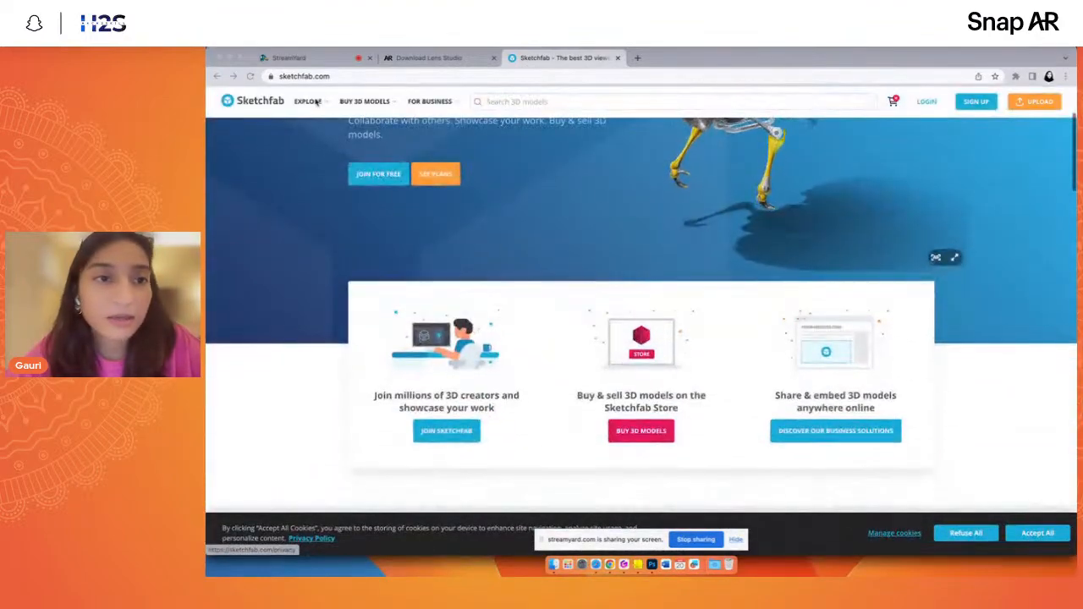
mouse_move(333, 121)
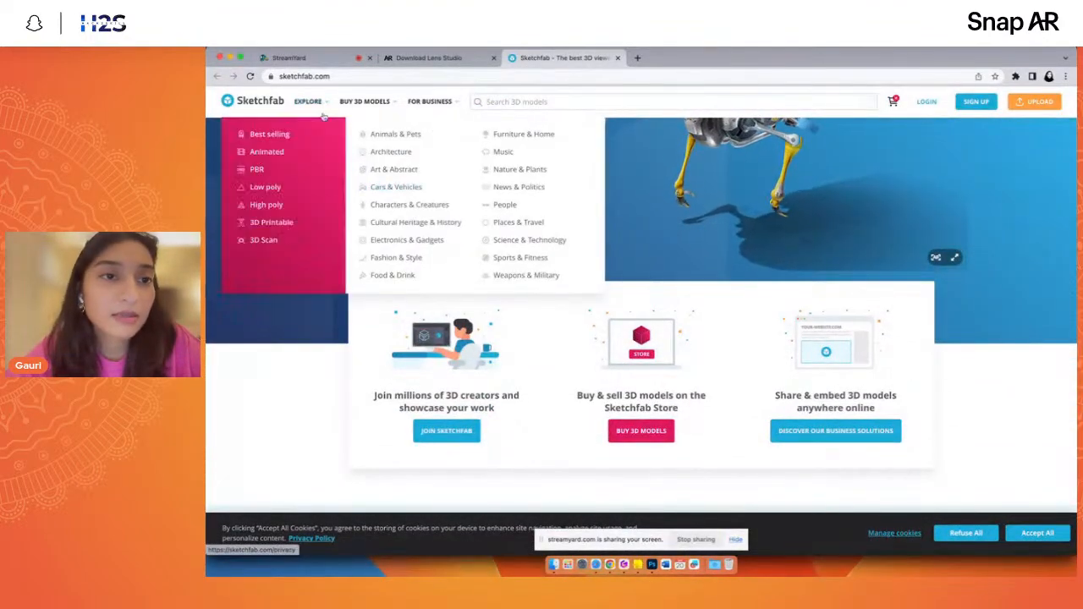
mouse_move(365, 101)
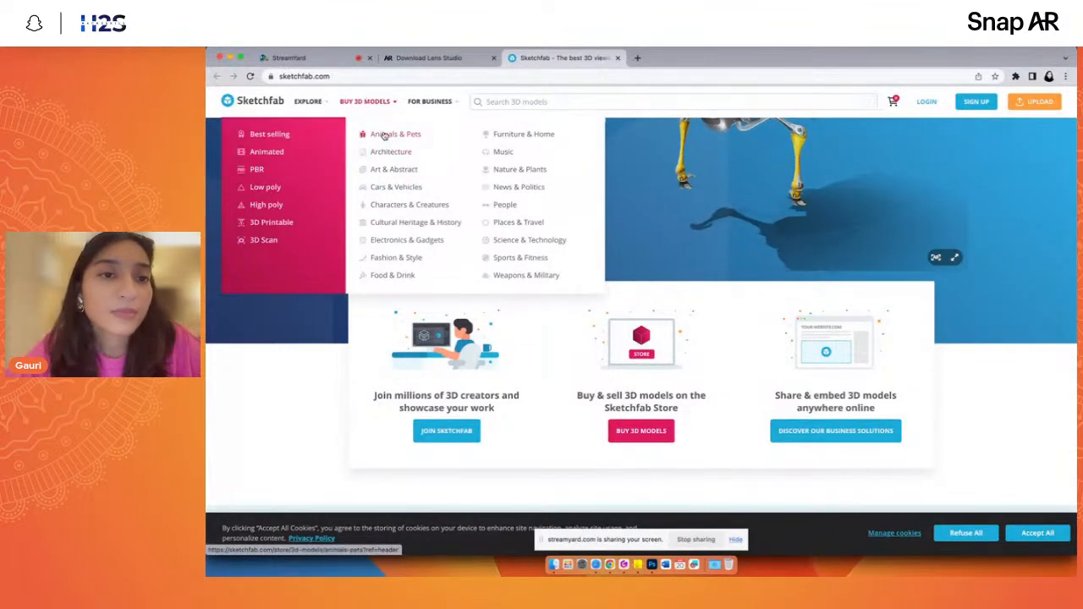
- Search Sketchfab's 3D models for "cricket sports" and browse the matching balls, bats and helmets
left_click(567, 100)
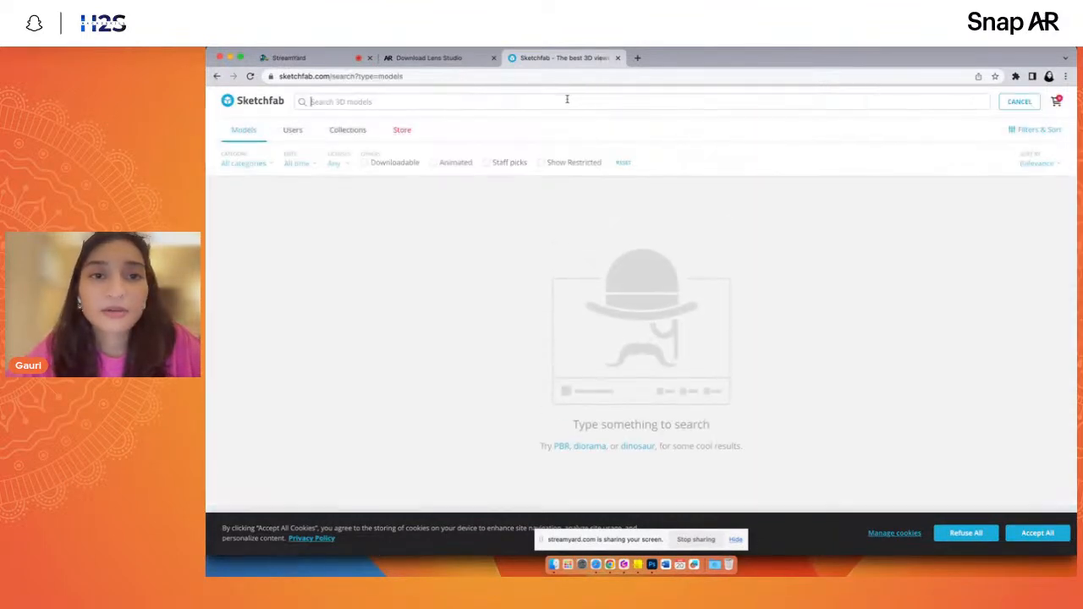
type("cricket sports")
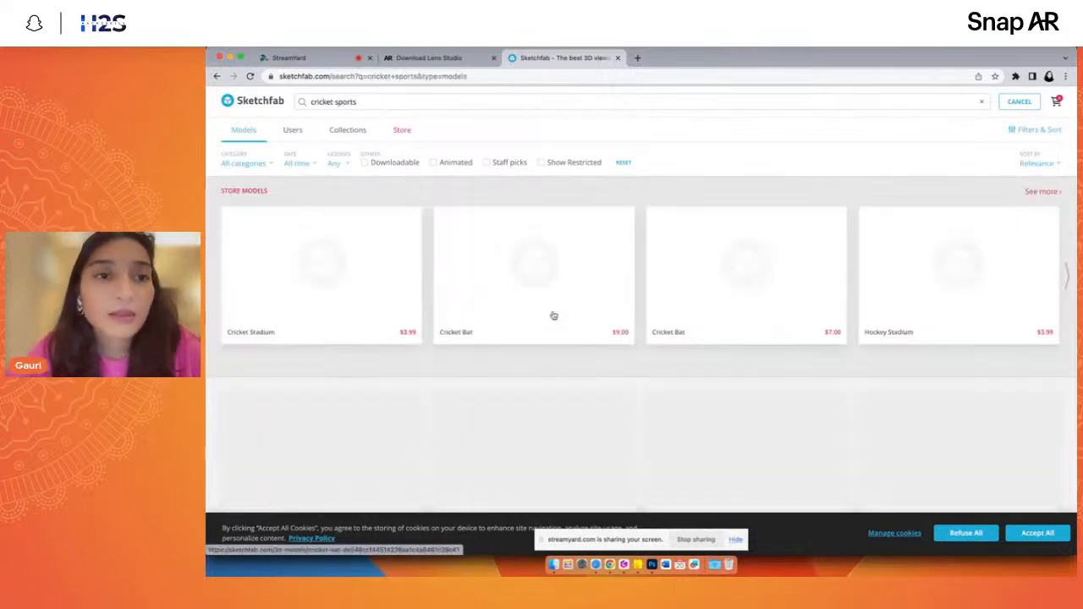
scroll(526, 373, "down", 3)
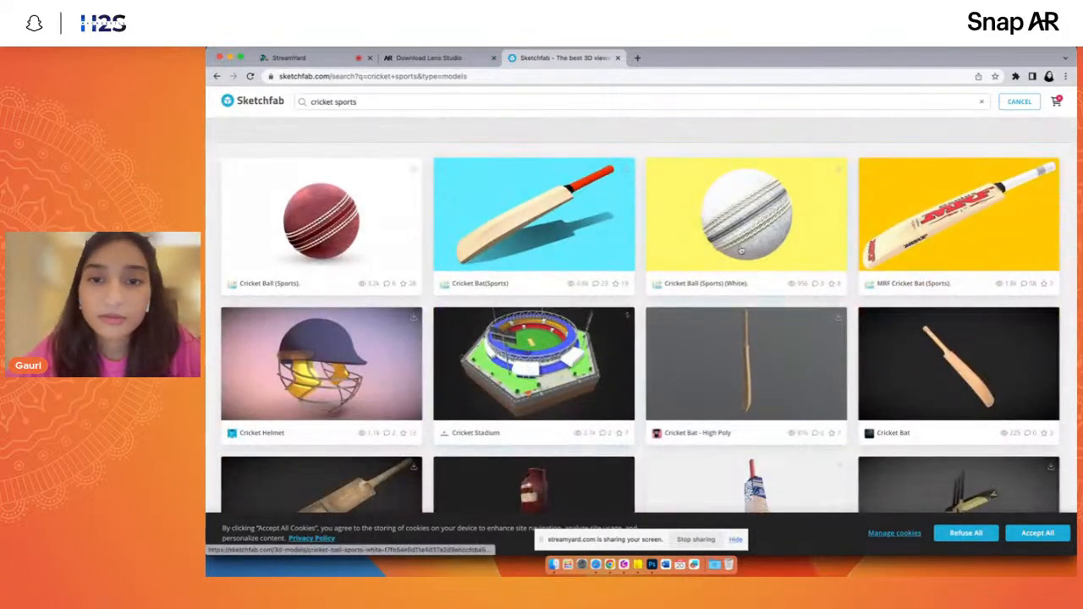
scroll(576, 371, "down", 5)
scroll(624, 367, "up", 2)
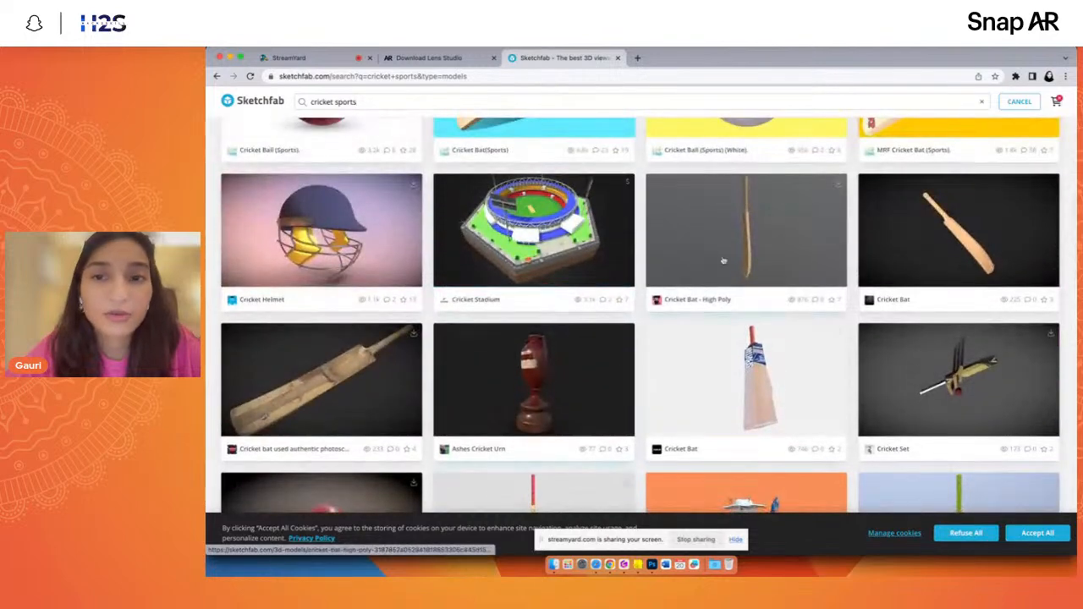
- Open the "Cricket Bat - High Poly" model, review its 3D view and details, and close it
left_click(749, 227)
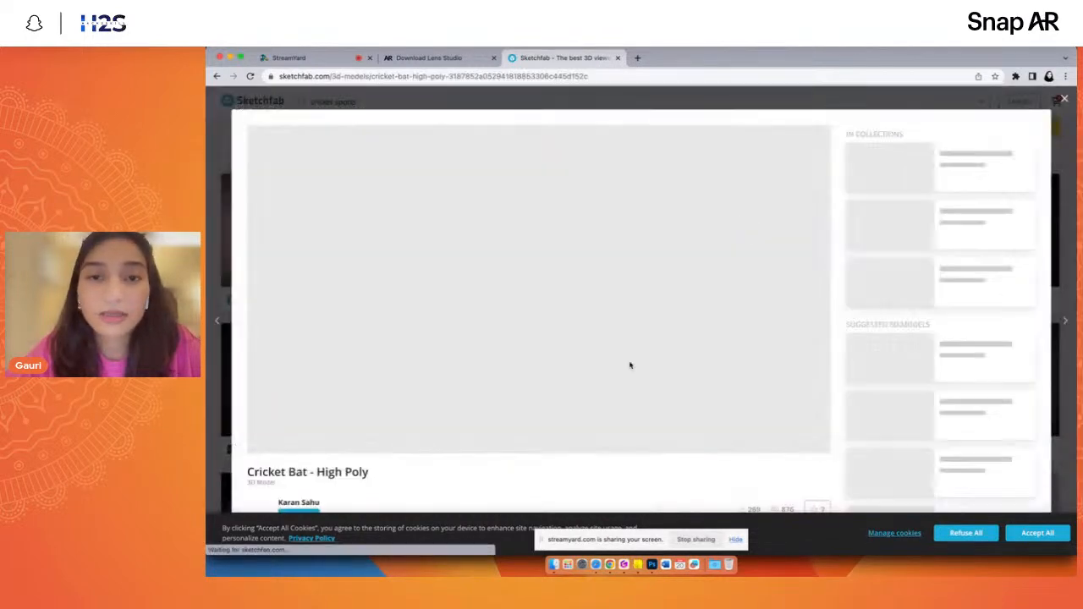
scroll(448, 484, "down", 2)
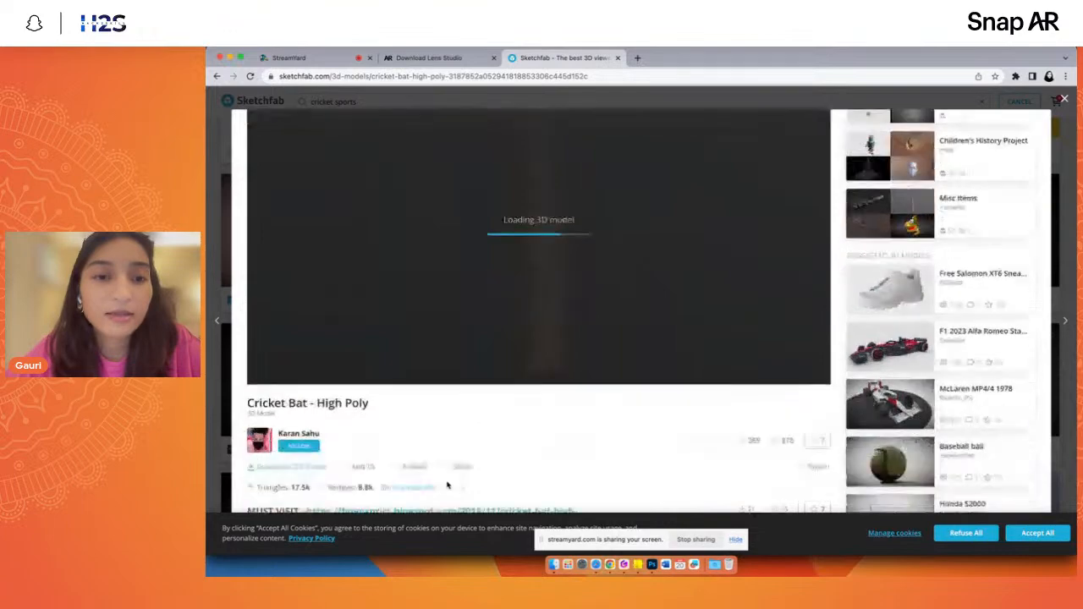
scroll(572, 441, "down", 5)
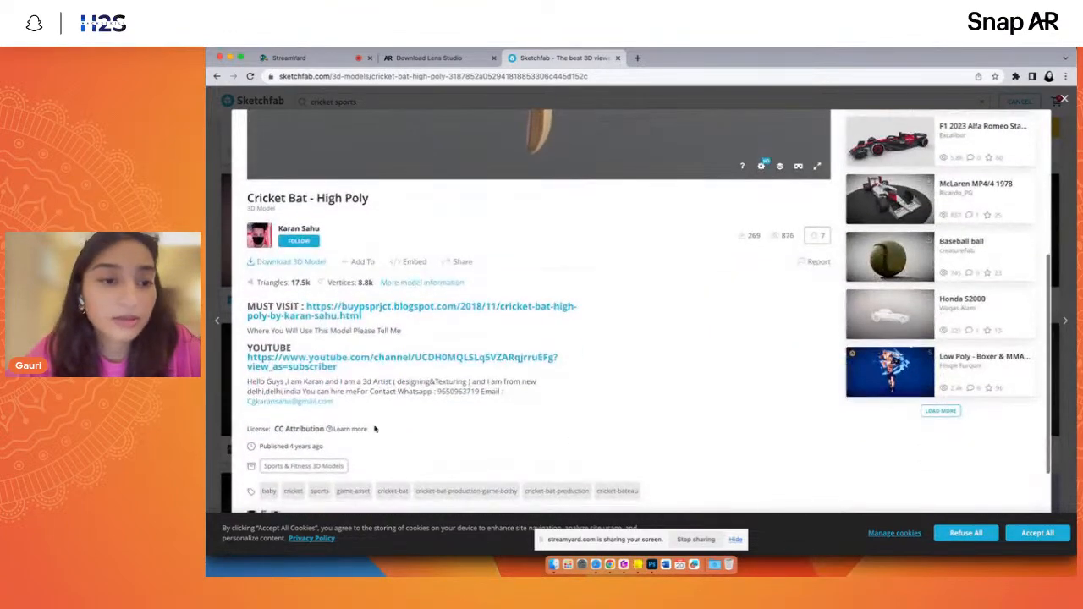
scroll(570, 441, "up", 2)
scroll(336, 342, "up", 5)
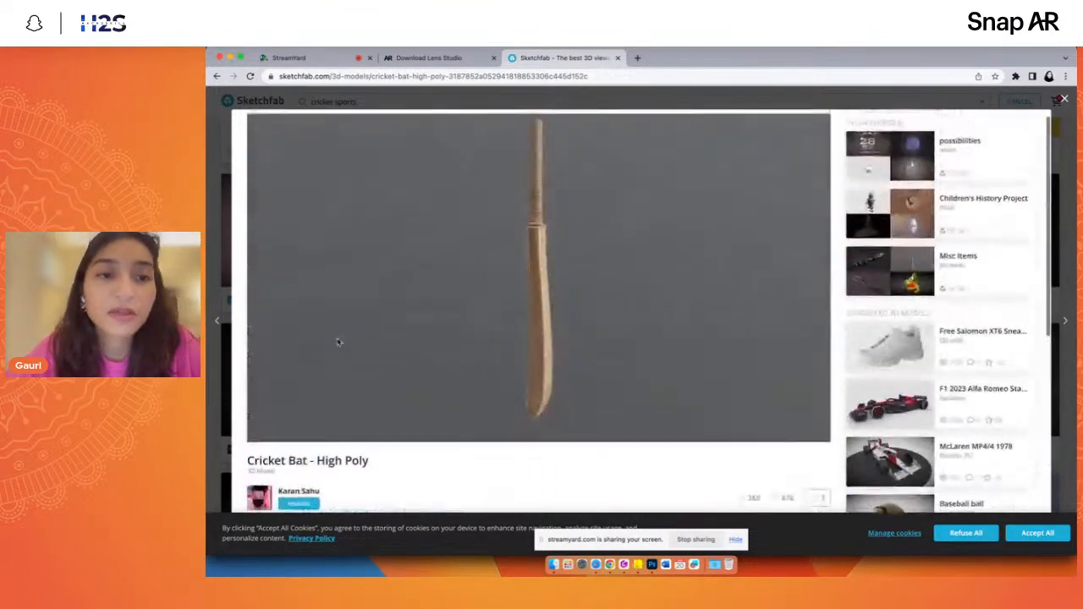
left_click(1066, 100)
- Browse the rest of the cricket sports models, then return to the presentation and close its Sketchfab preview
scroll(753, 321, "down", 5)
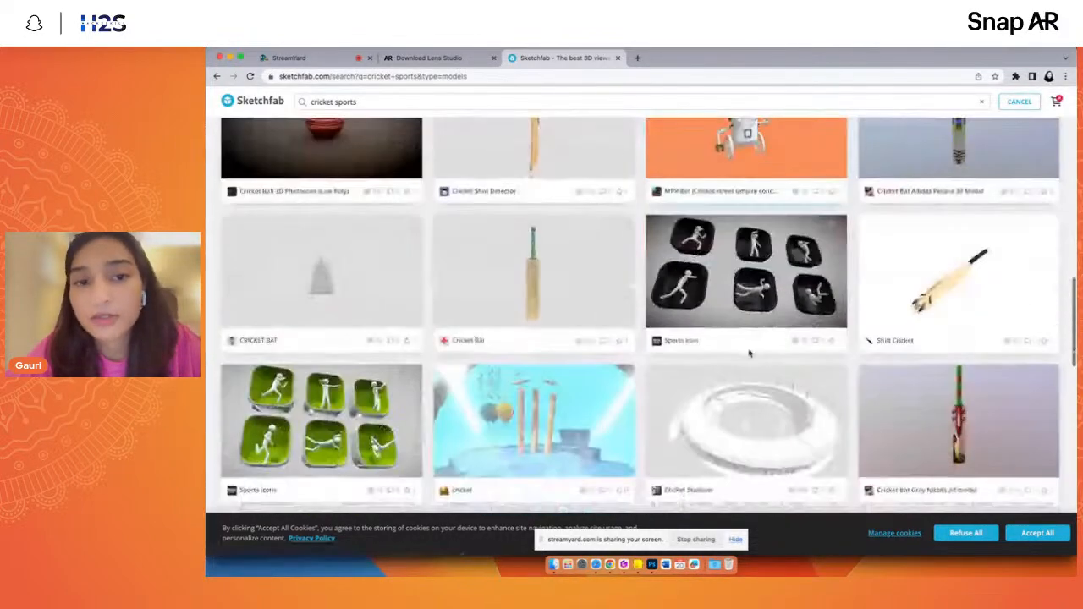
scroll(748, 340, "down", 3)
scroll(747, 339, "up", 10)
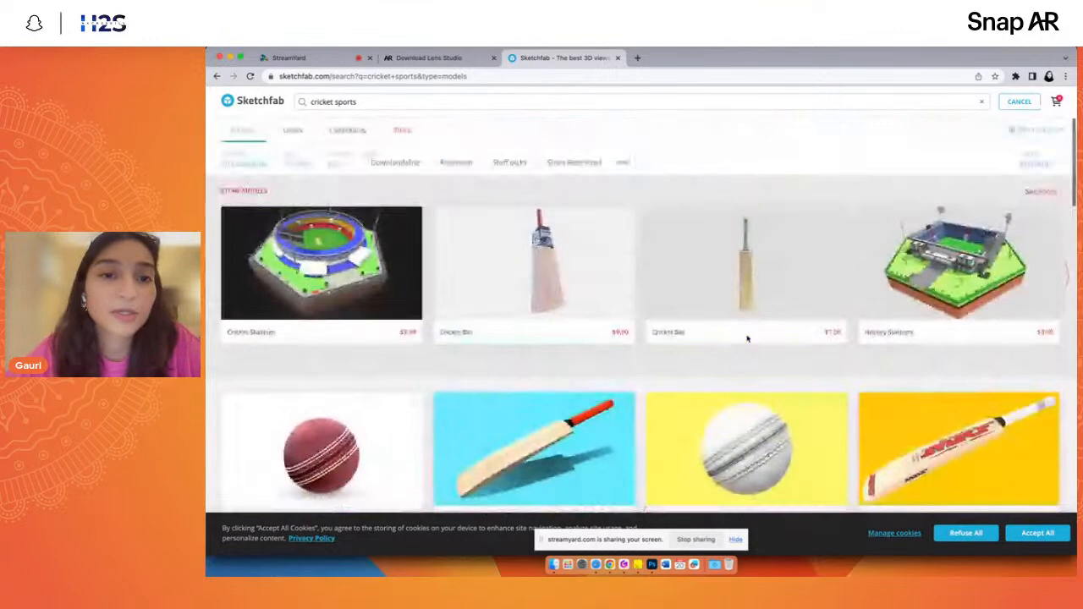
scroll(747, 340, "down", 2)
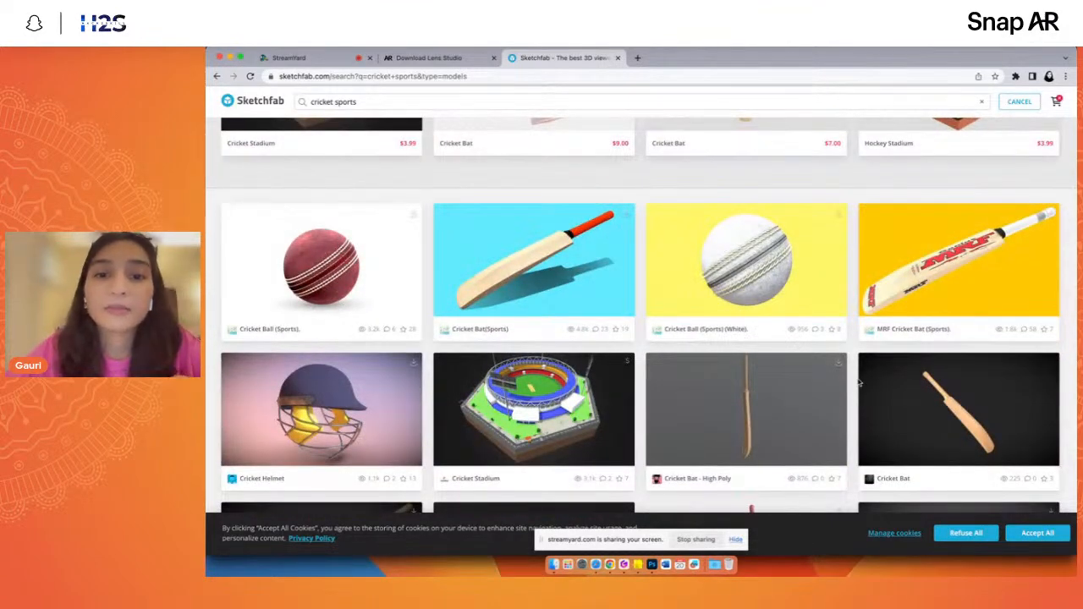
scroll(859, 382, "down", 1)
scroll(726, 273, "up", 4)
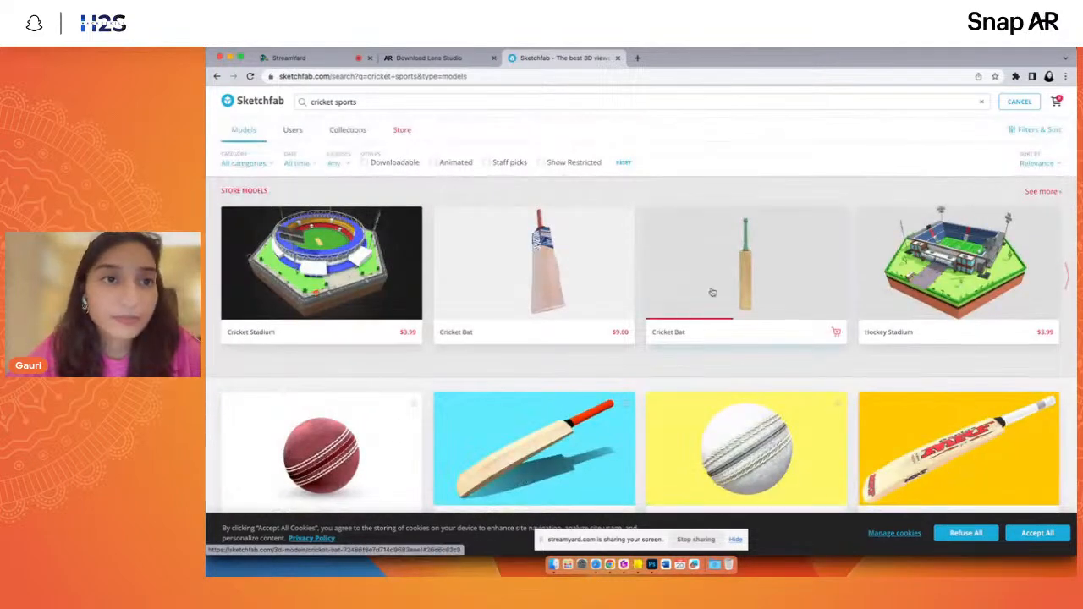
left_click(712, 292)
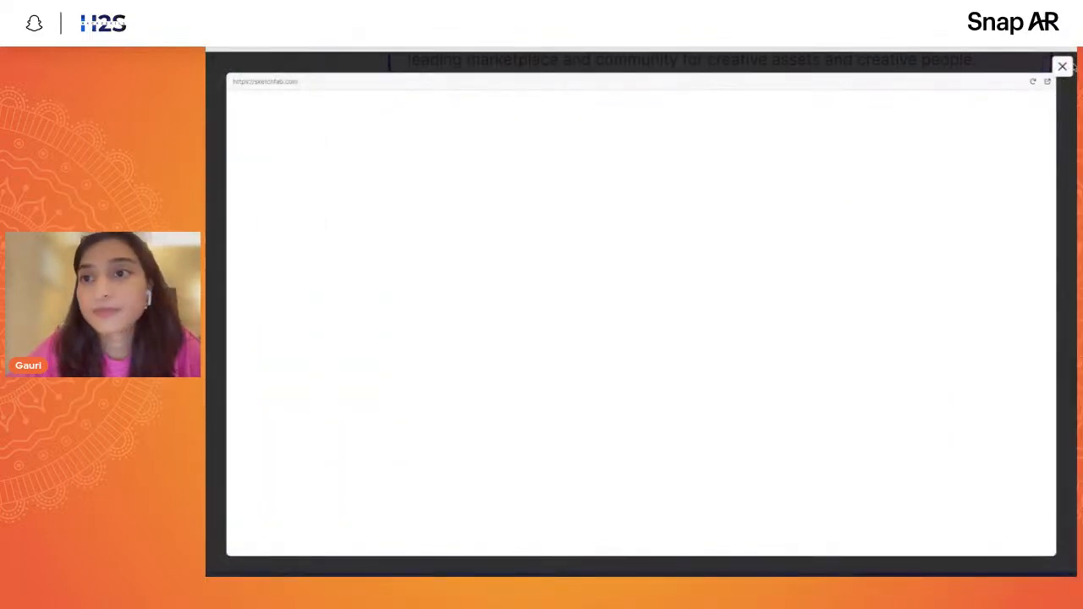
left_click(1064, 67)
- Open the docs.snap.com card under Other Resources and look through the Snap documentation home page
scroll(748, 363, "down", 4)
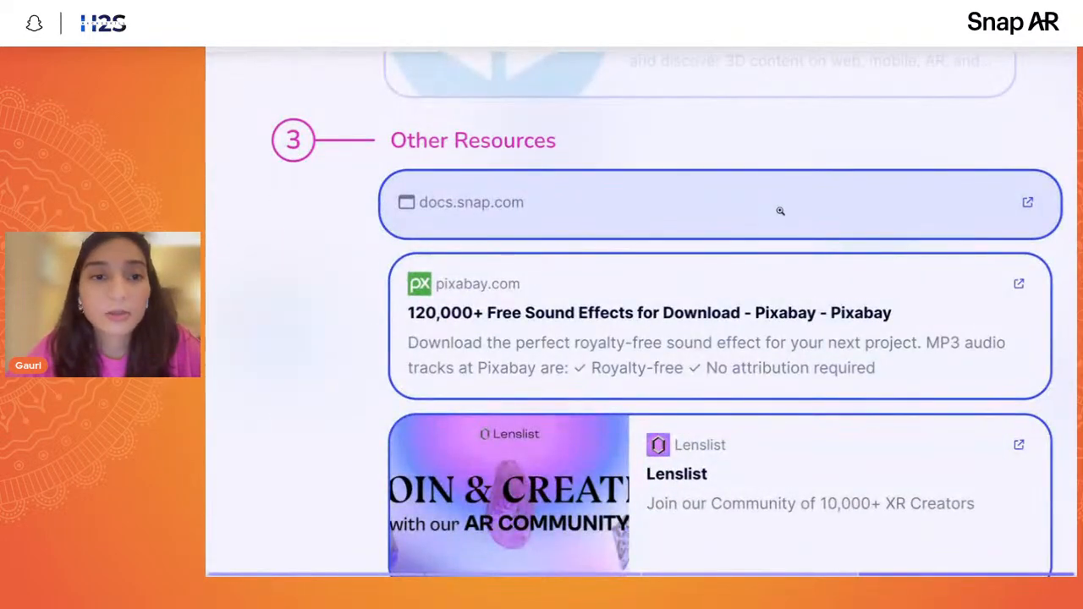
left_click(780, 210)
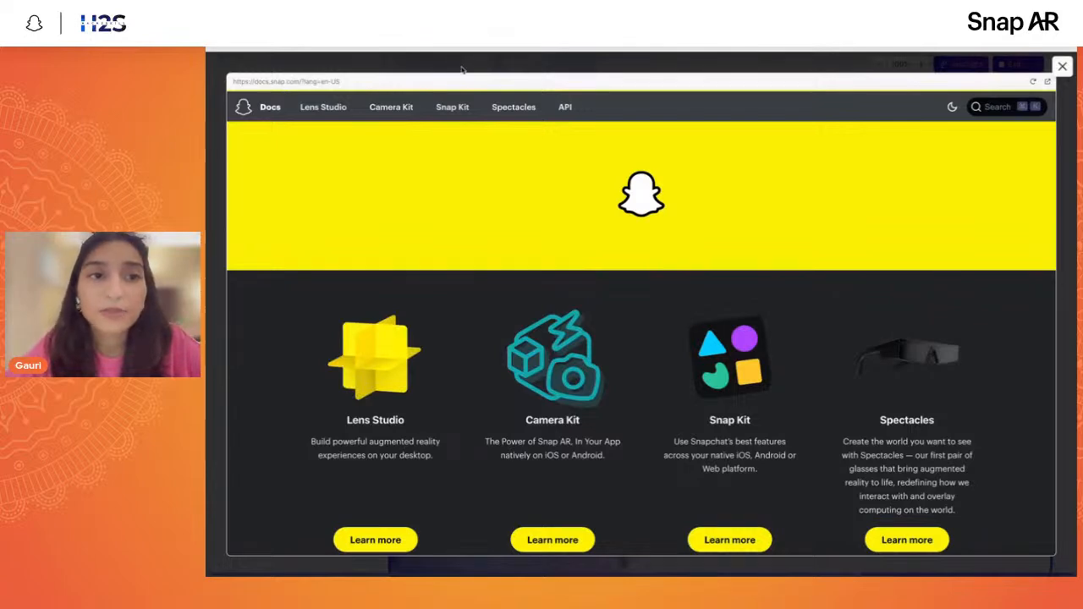
scroll(561, 360, "down", 2)
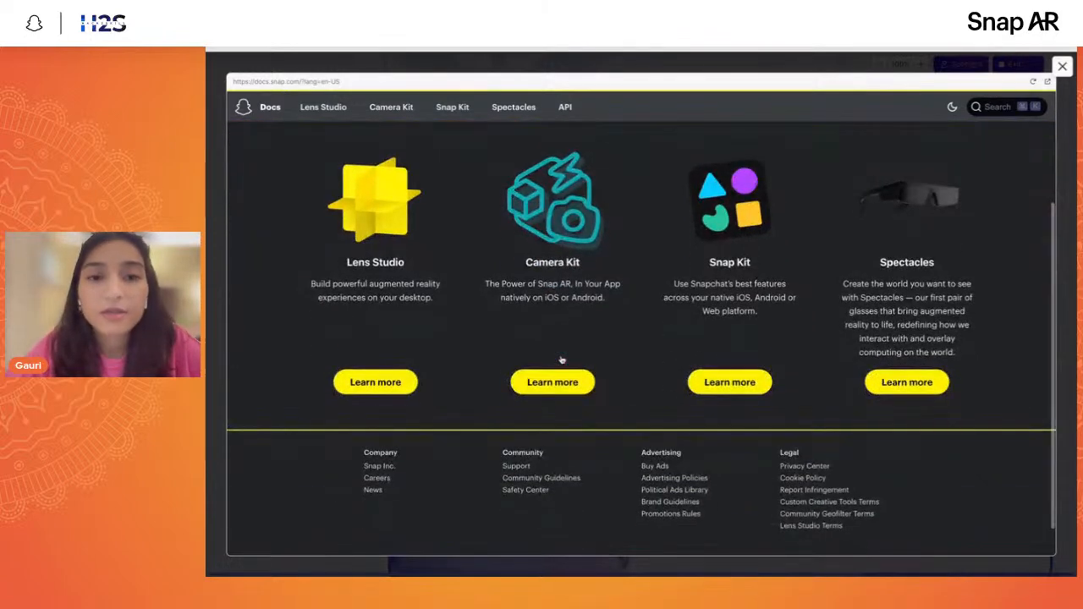
scroll(385, 480, "up", 1)
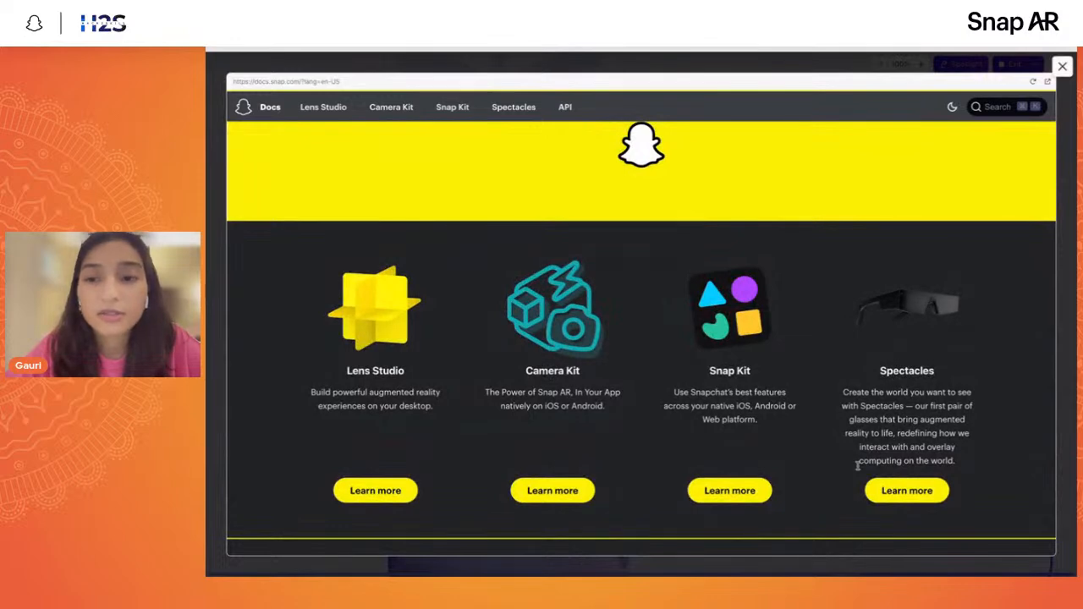
- Try to open the Lens Studio documentation from the preview, reload the docs page, and close it
left_click(376, 491)
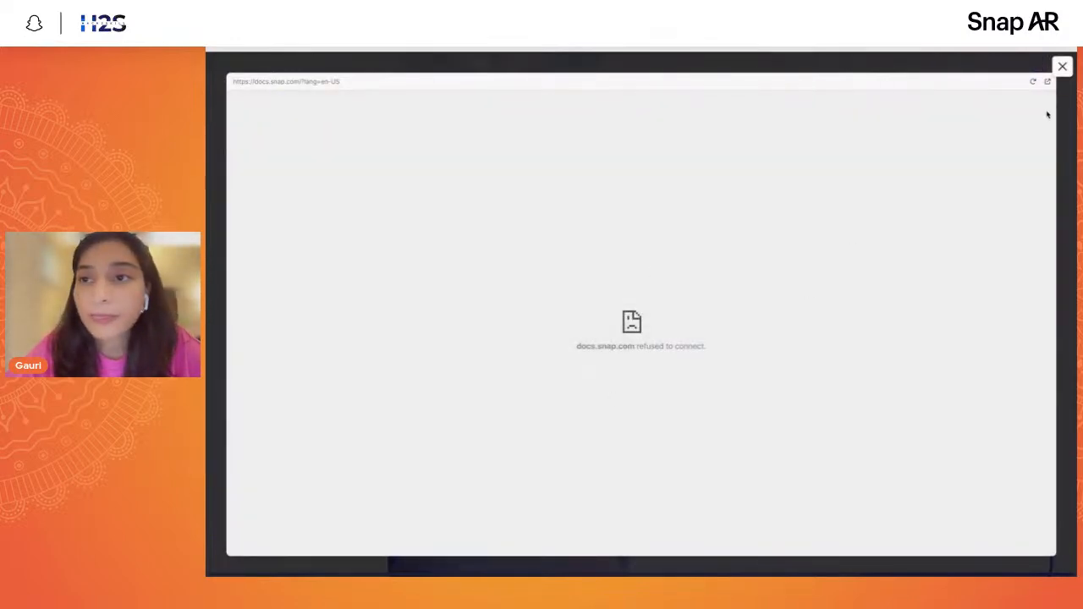
left_click(1033, 82)
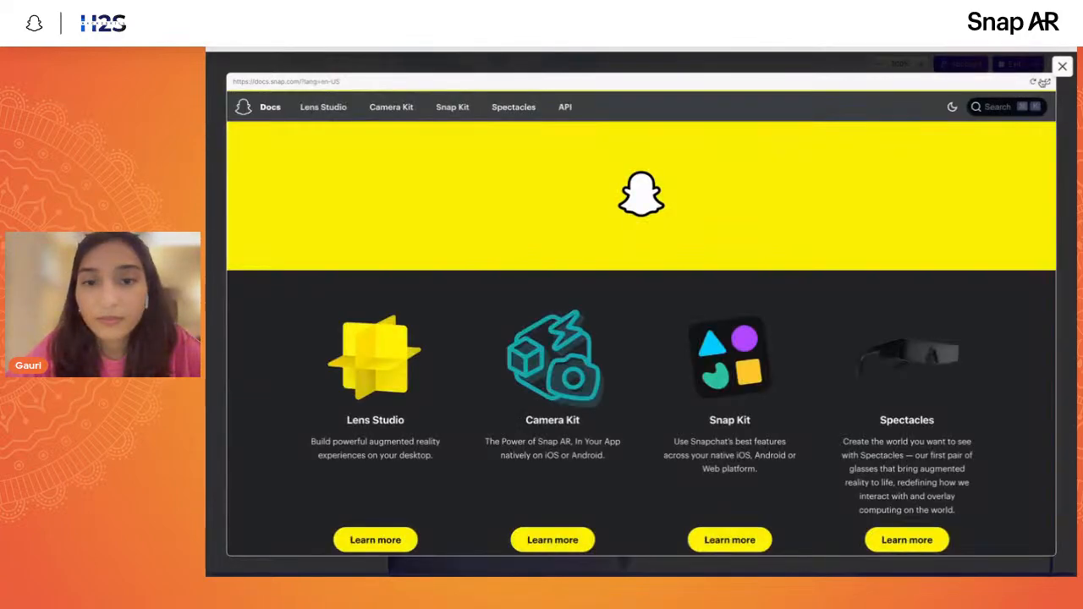
left_click(1062, 68)
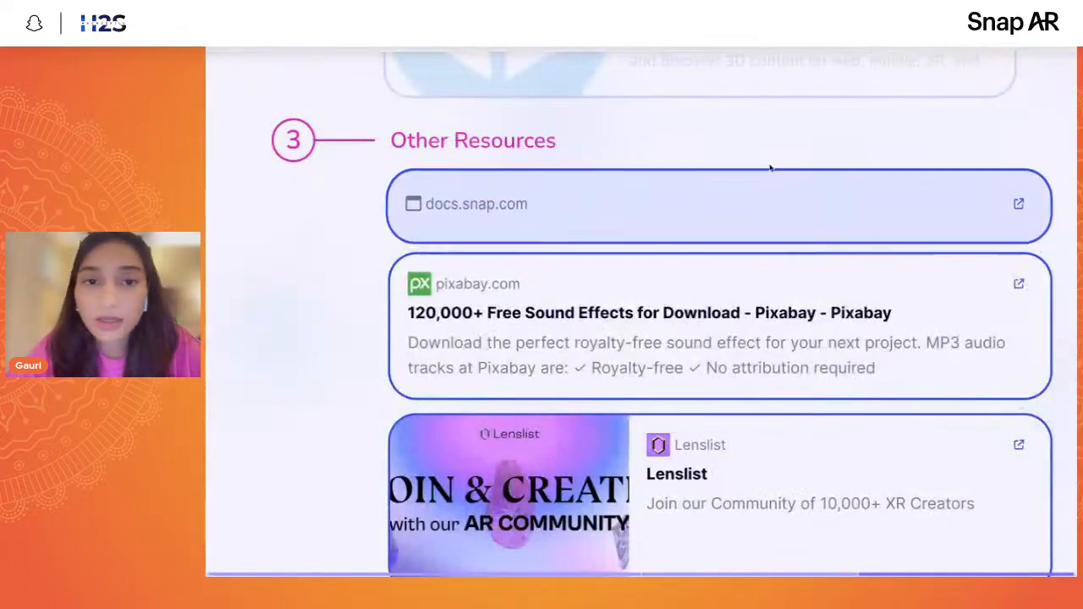
- Reopen the docs.snap.com preview, bring up the documentation search, and dismiss it
left_click(769, 198)
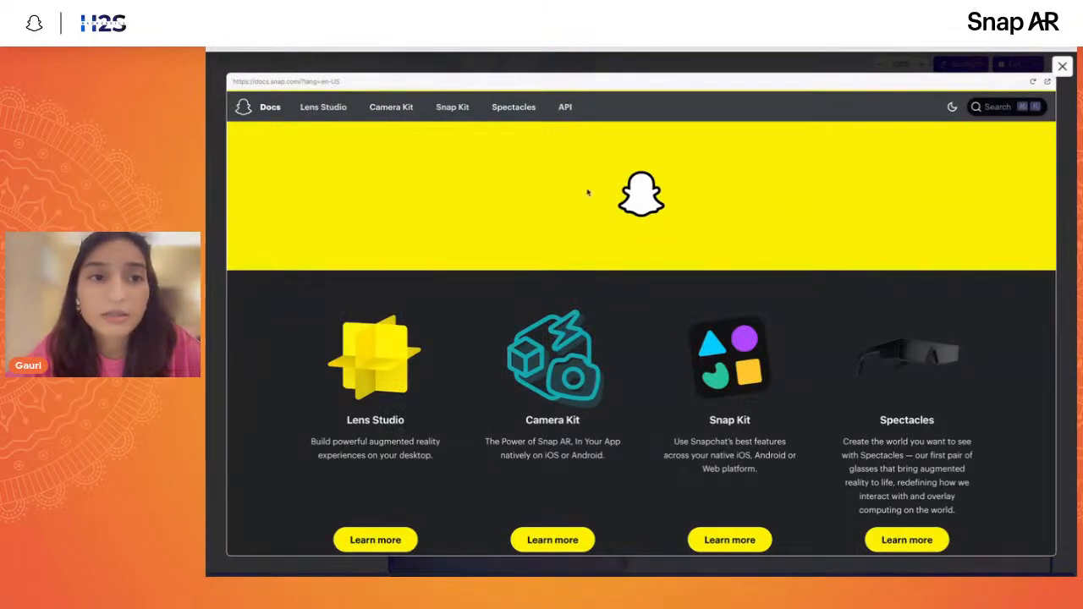
left_click(980, 107)
left_click(876, 196)
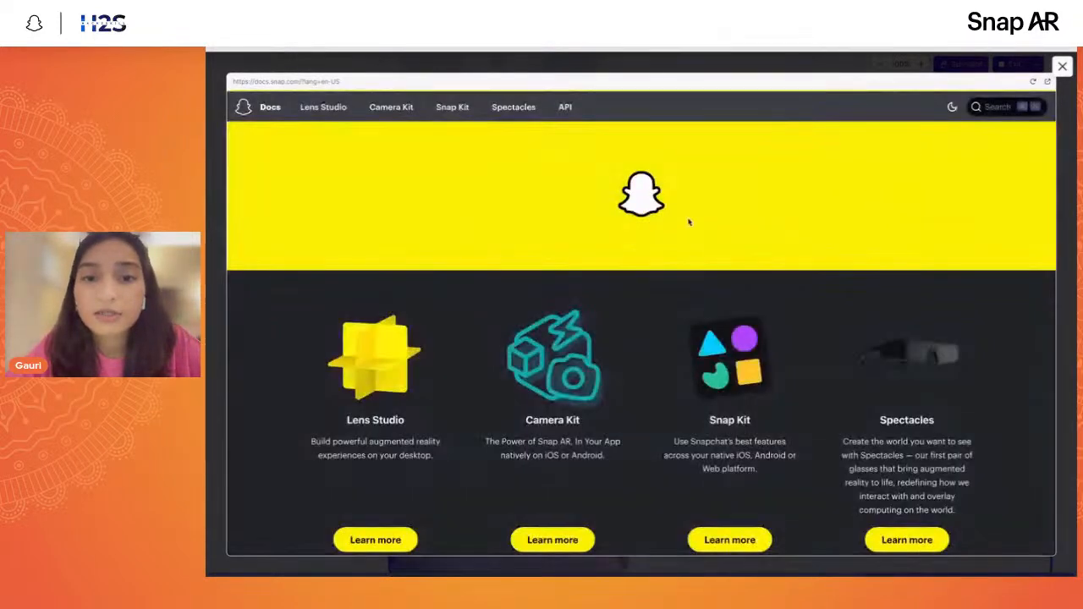
- Close the Snap documentation preview and open the Lenslist card under Other Resources
left_click(1063, 66)
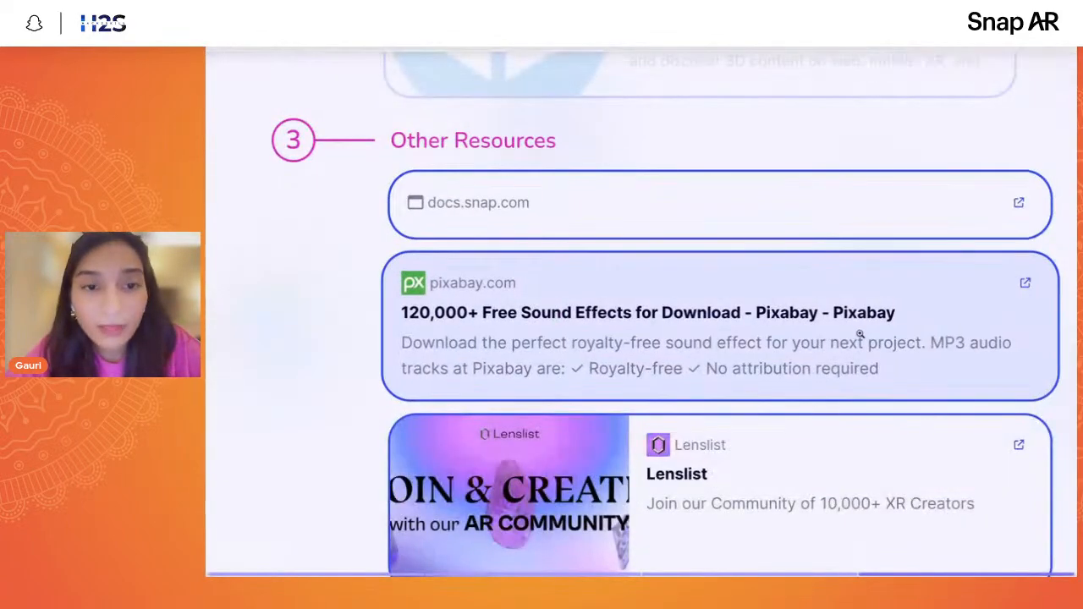
scroll(855, 335, "down", 2)
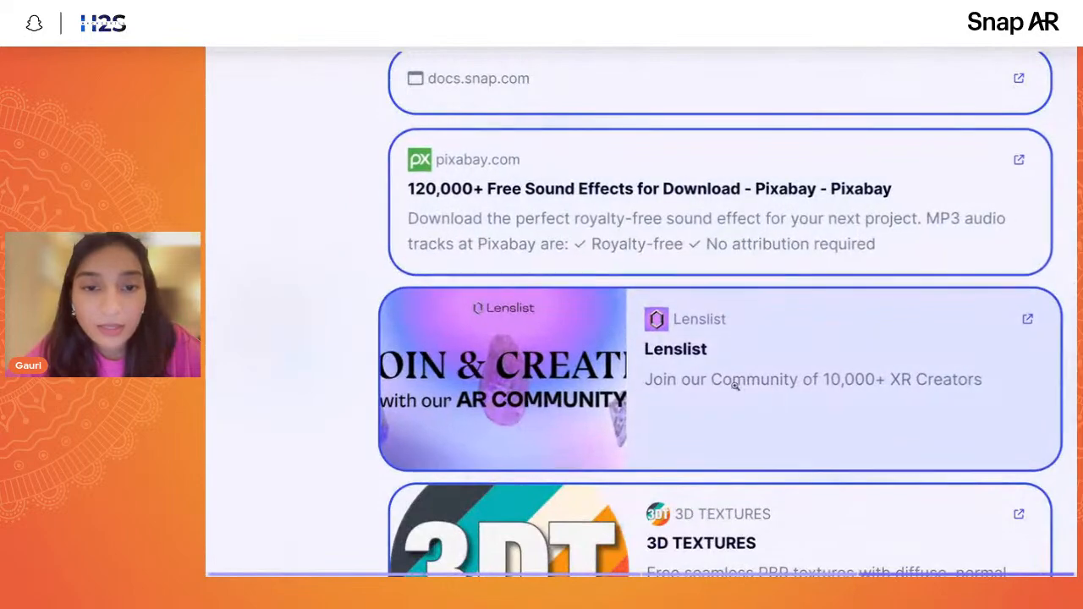
scroll(735, 382, "down", 2)
left_click(736, 381)
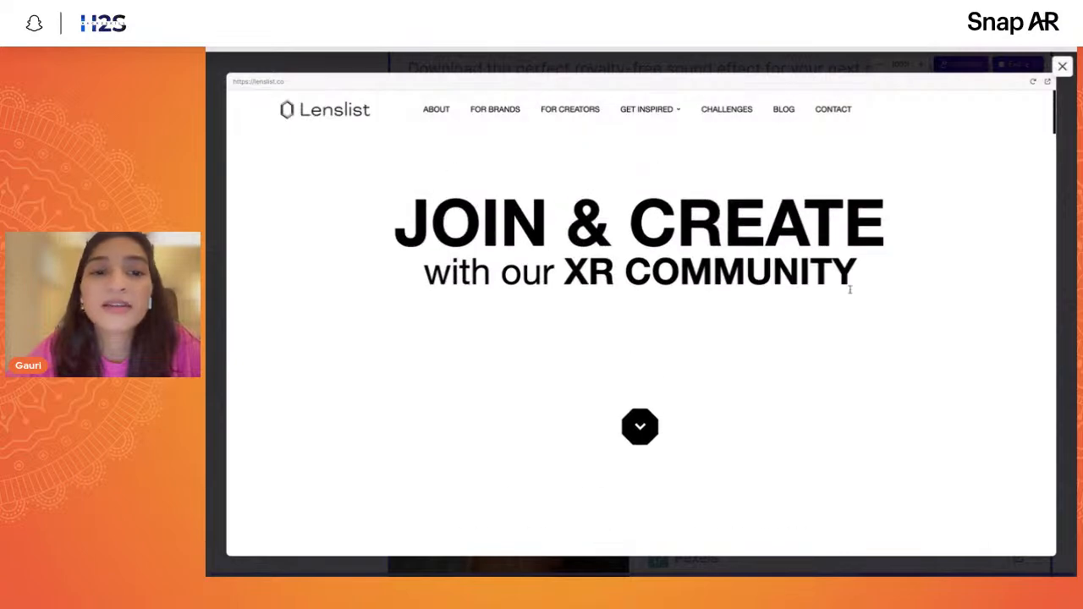
- Look through the Lenslist home page, including its lens categories and latest articles, and close the preview
scroll(850, 291, "down", 5)
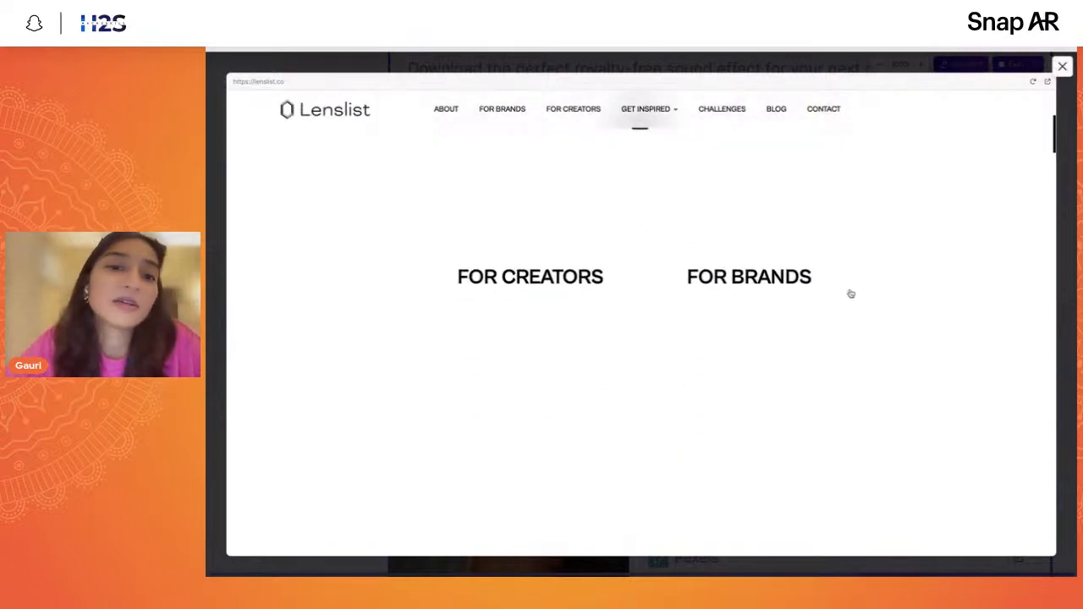
scroll(851, 294, "down", 4)
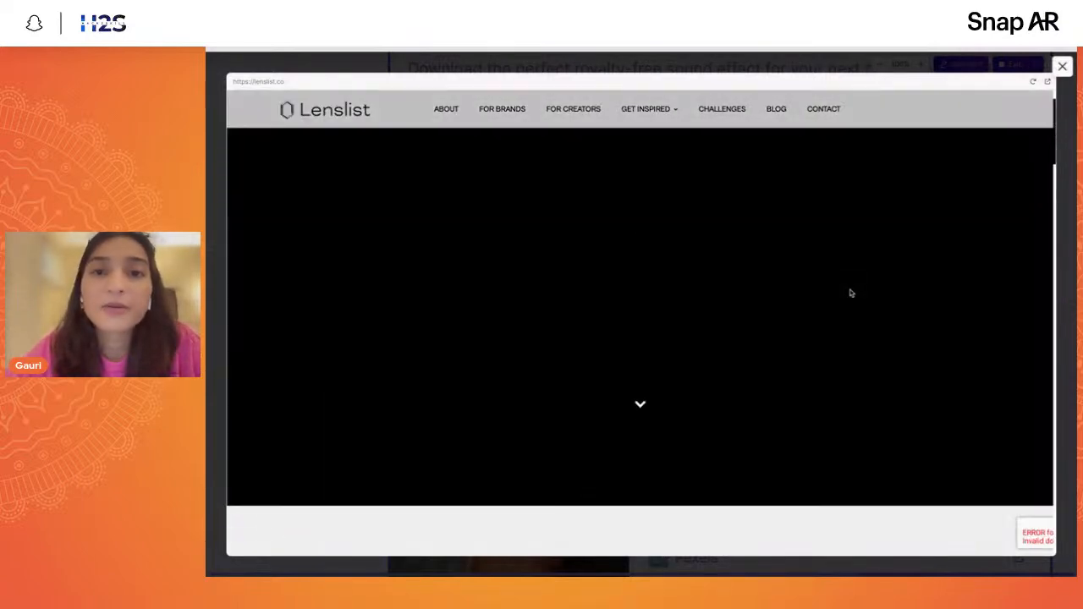
scroll(695, 245, "down", 10)
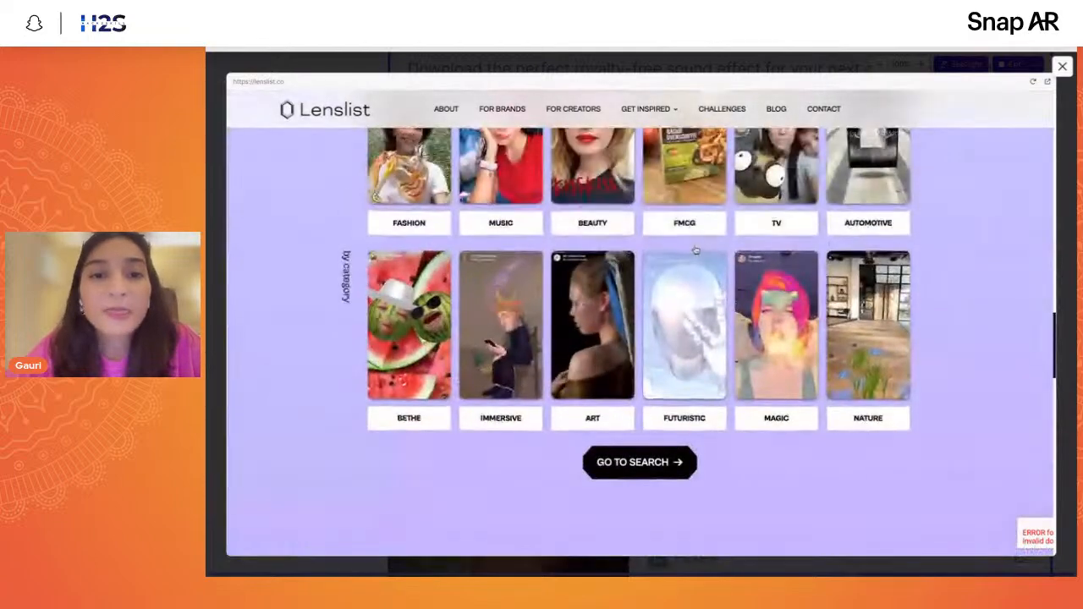
scroll(696, 250, "up", 2)
scroll(952, 332, "down", 2)
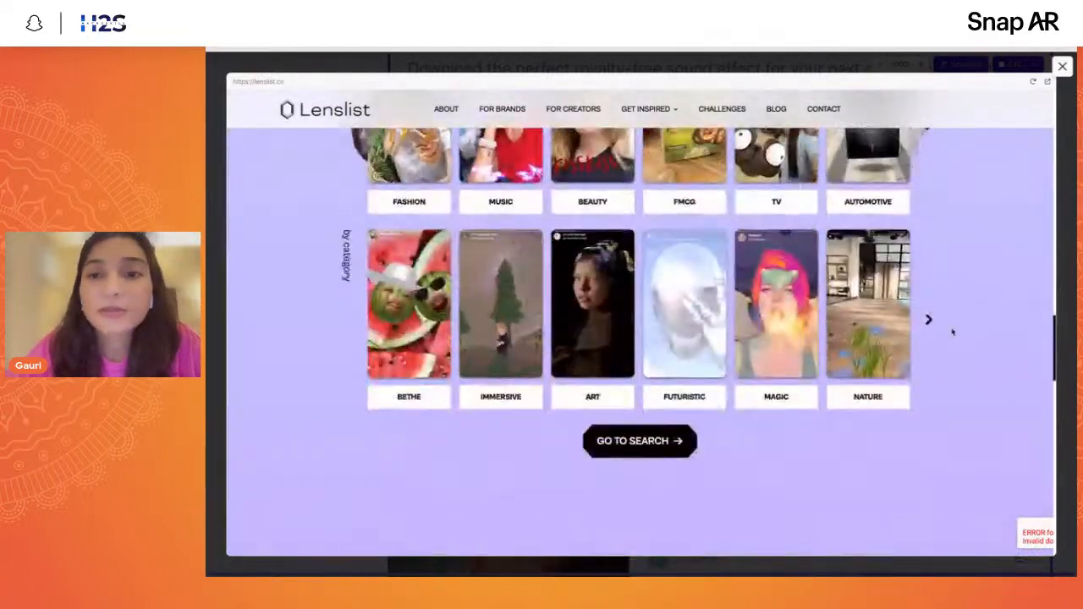
scroll(951, 332, "up", 6)
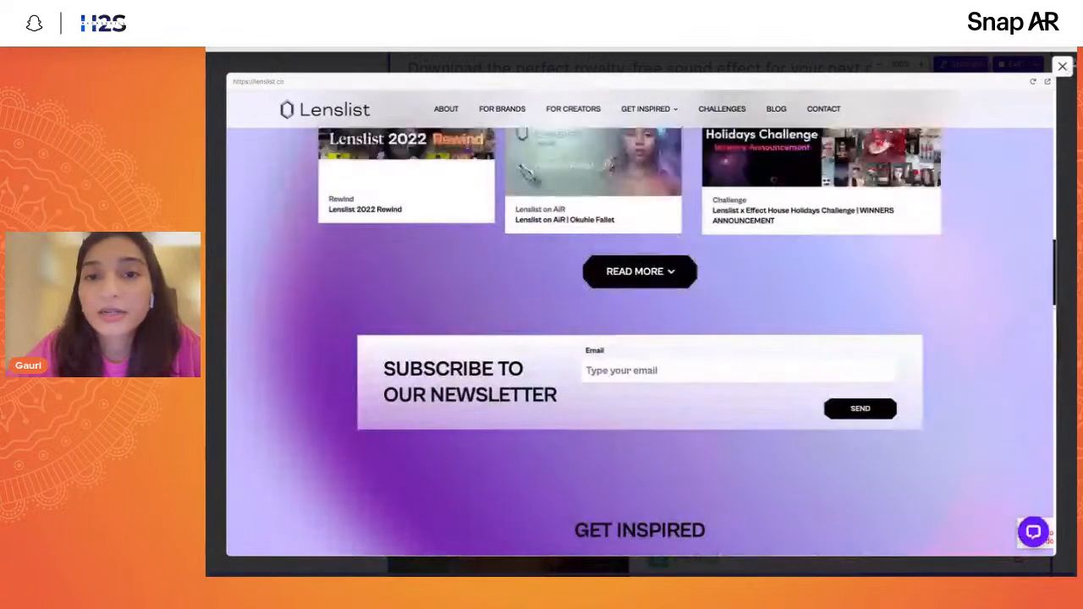
scroll(1006, 200, "up", 5)
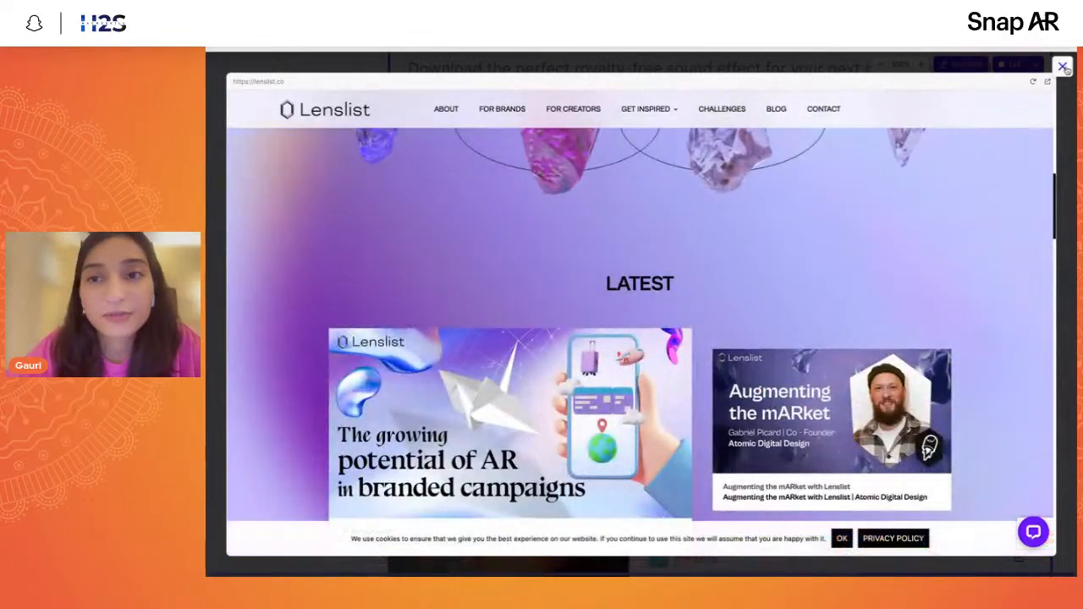
left_click(1062, 66)
- Open the 3D TEXTURES card and browse the first textures in the site's gallery
scroll(840, 368, "down", 3)
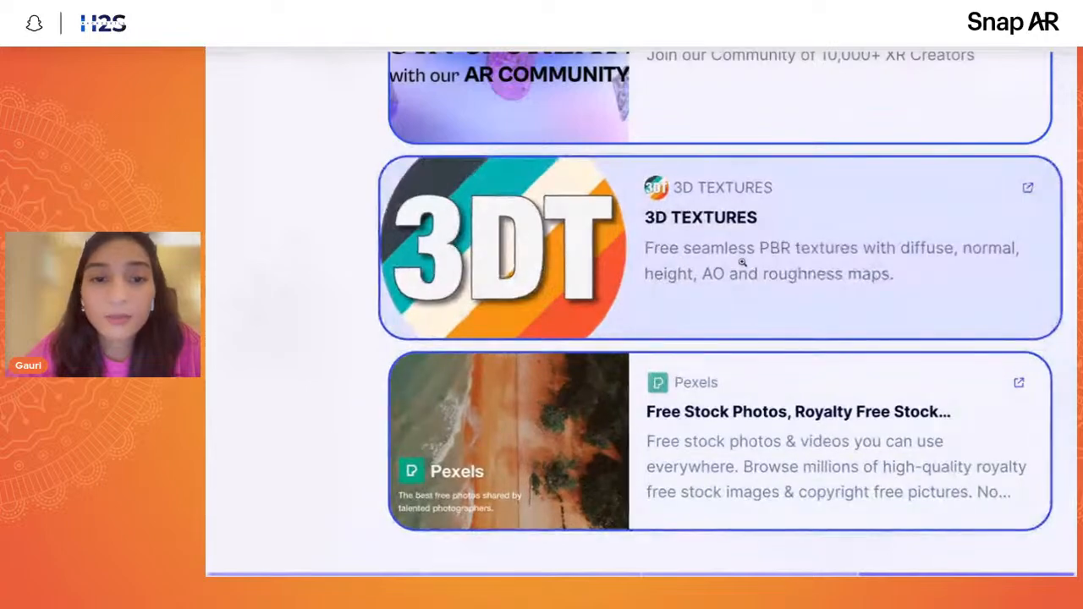
left_click(742, 261)
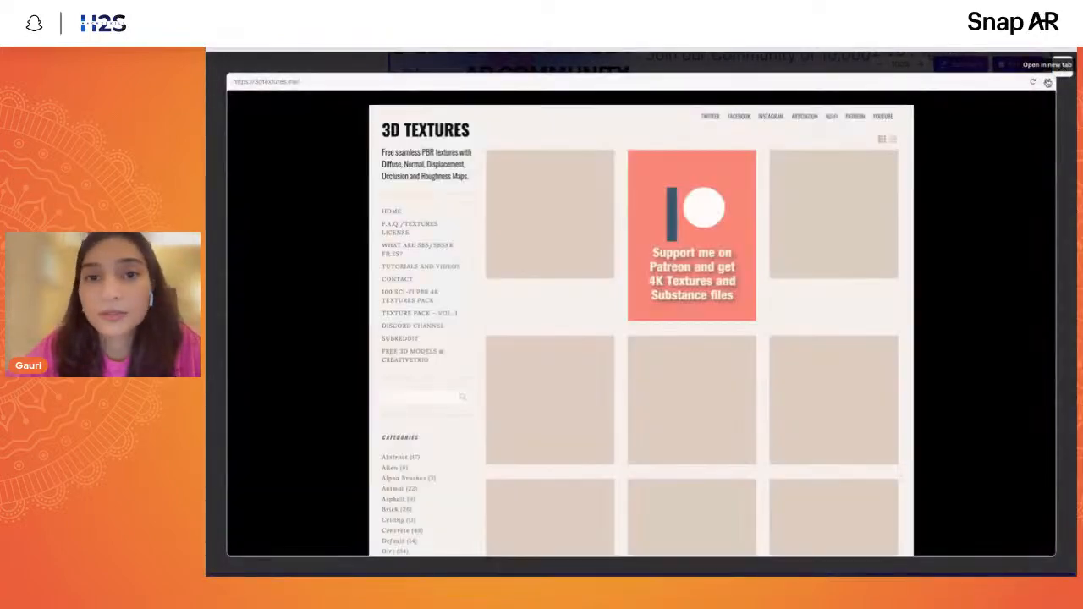
scroll(754, 359, "down", 2)
scroll(754, 359, "up", 2)
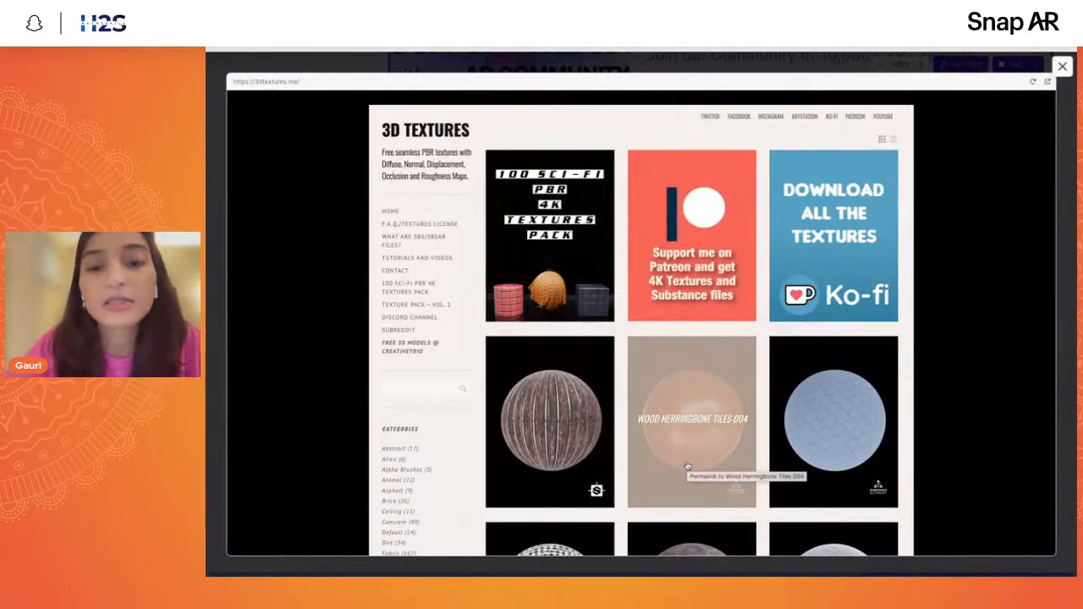
scroll(926, 462, "down", 3)
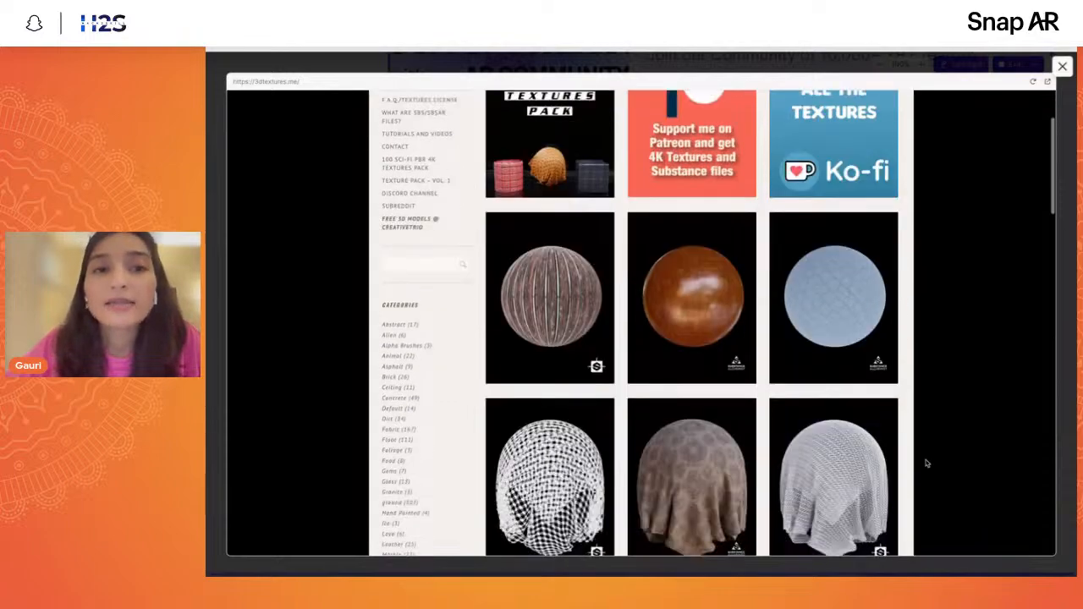
scroll(922, 470, "up", 3)
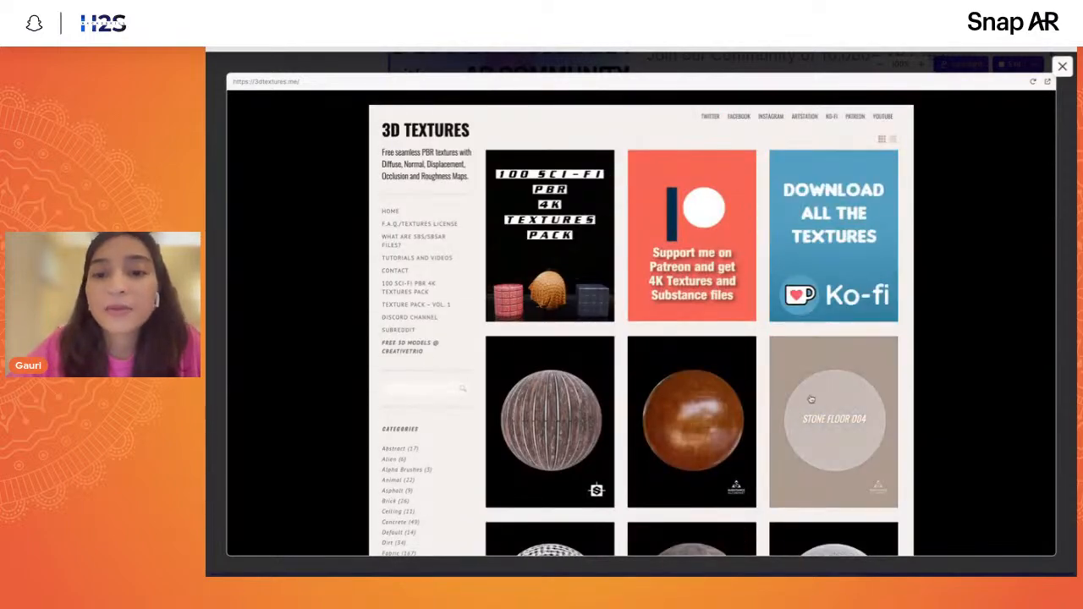
scroll(677, 438, "down", 3)
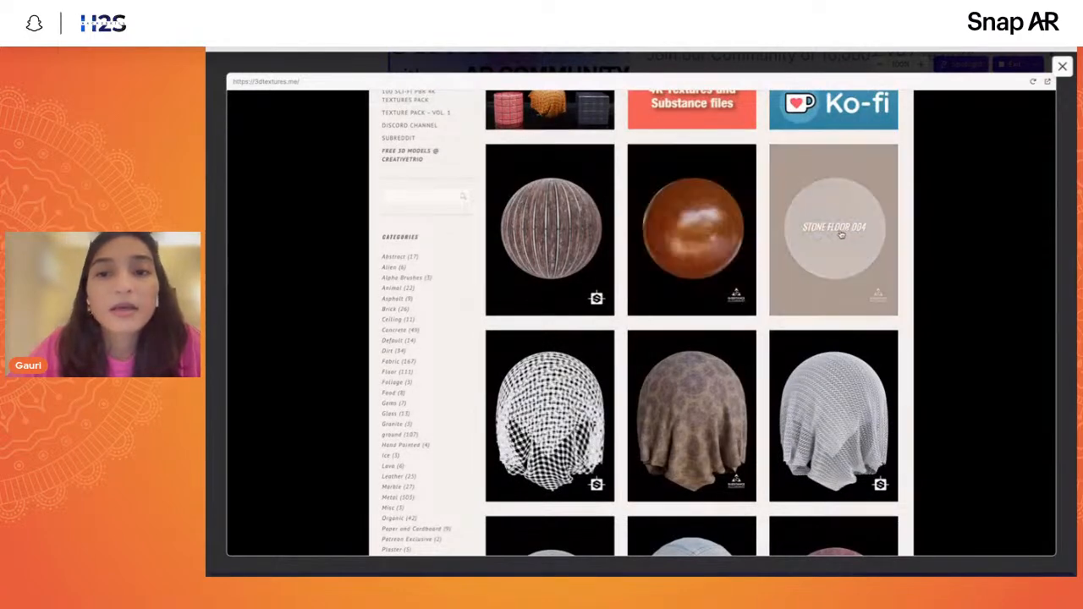
- Open the Stone Floor 004 texture and look over its preview image, map list and download section
left_click(841, 235)
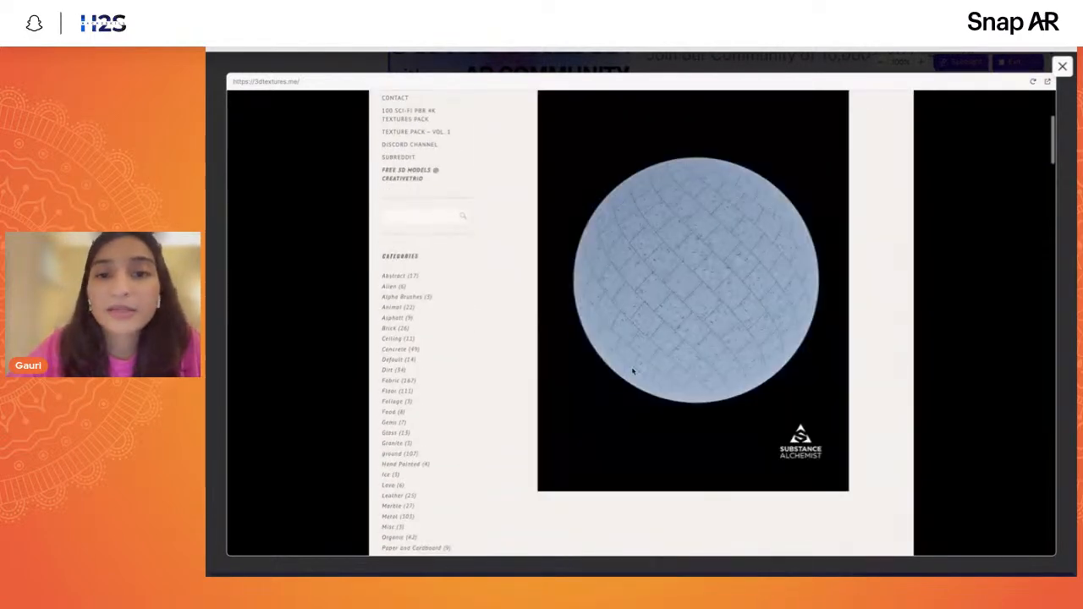
scroll(650, 391, "down", 5)
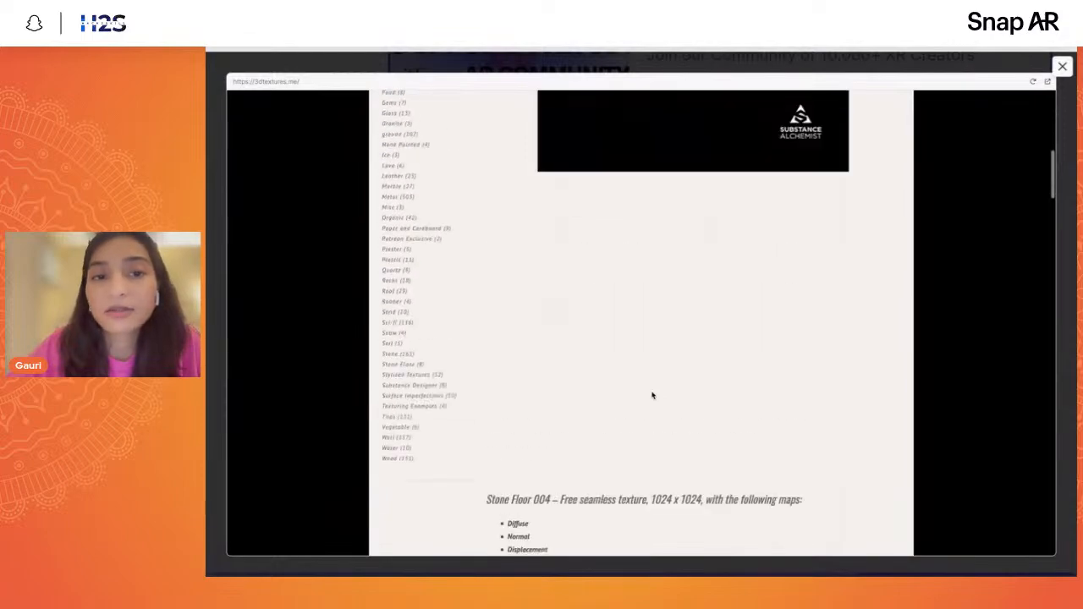
scroll(651, 395, "down", 10)
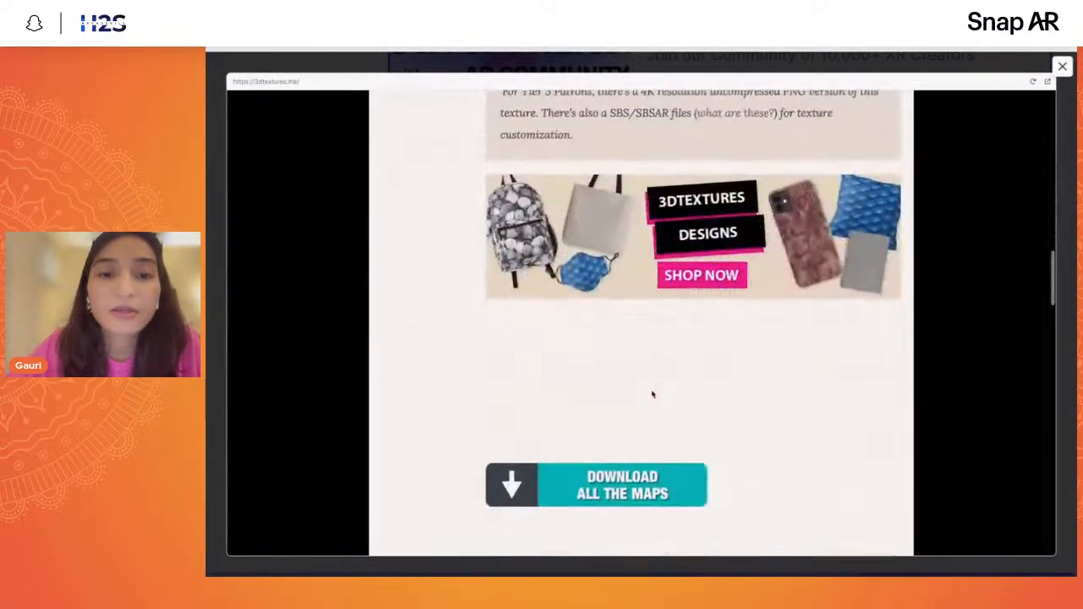
scroll(652, 393, "down", 5)
scroll(651, 389, "up", 10)
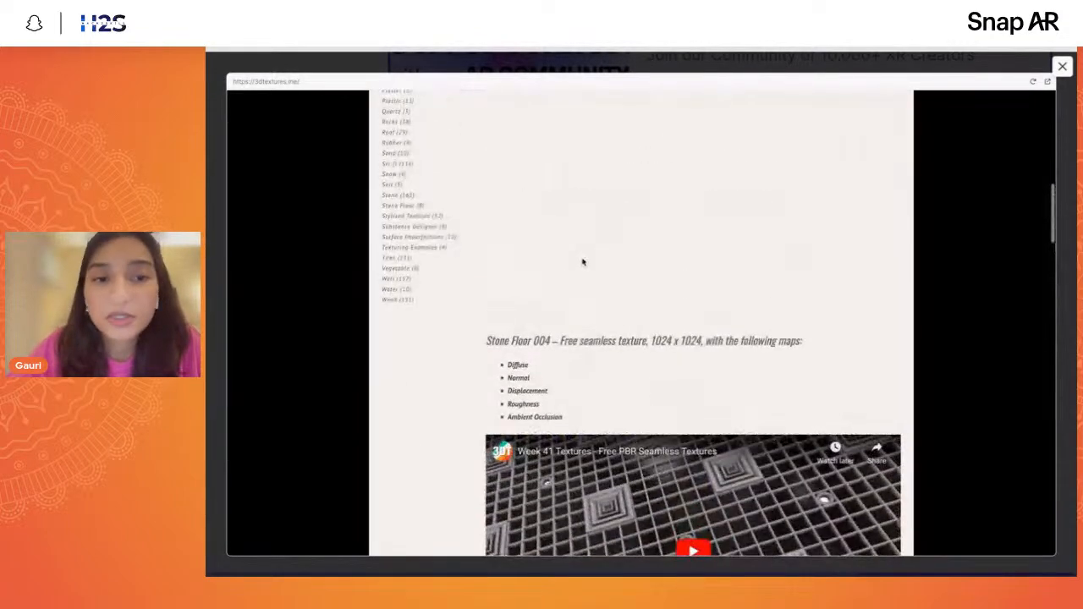
scroll(581, 262, "up", 4)
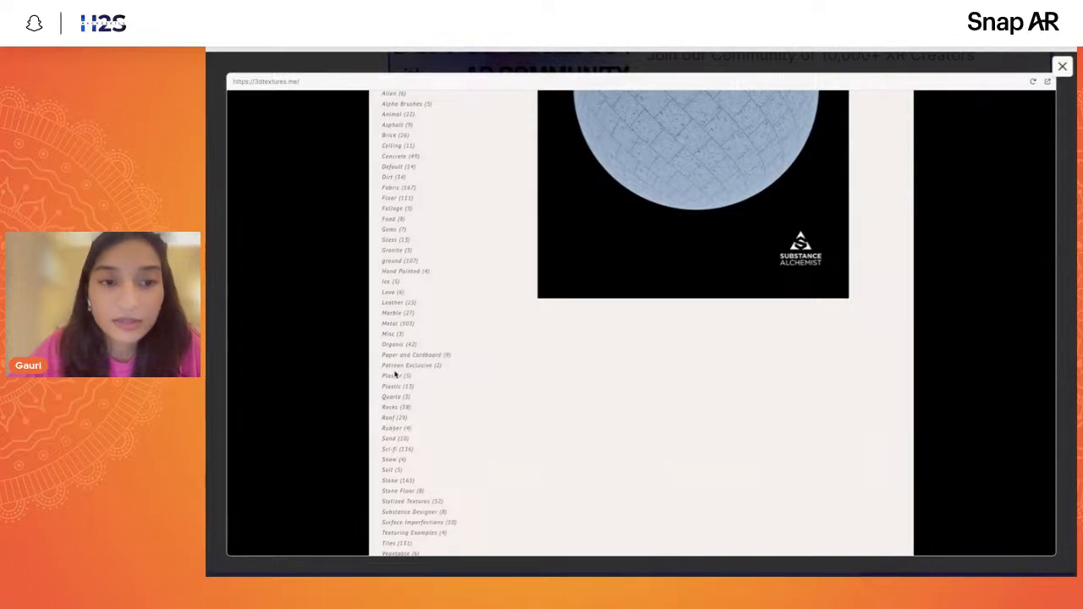
- Examine the texture categories, the download option for all maps and the map types included with Stone Floor 004
scroll(409, 371, "down", 2)
scroll(416, 411, "up", 3)
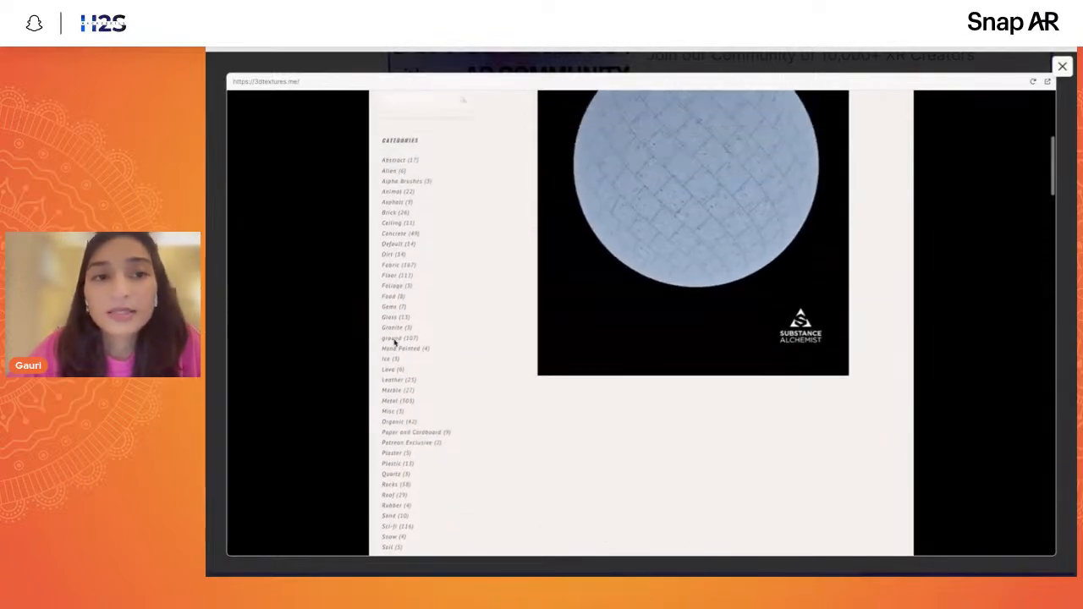
scroll(465, 461, "down", 10)
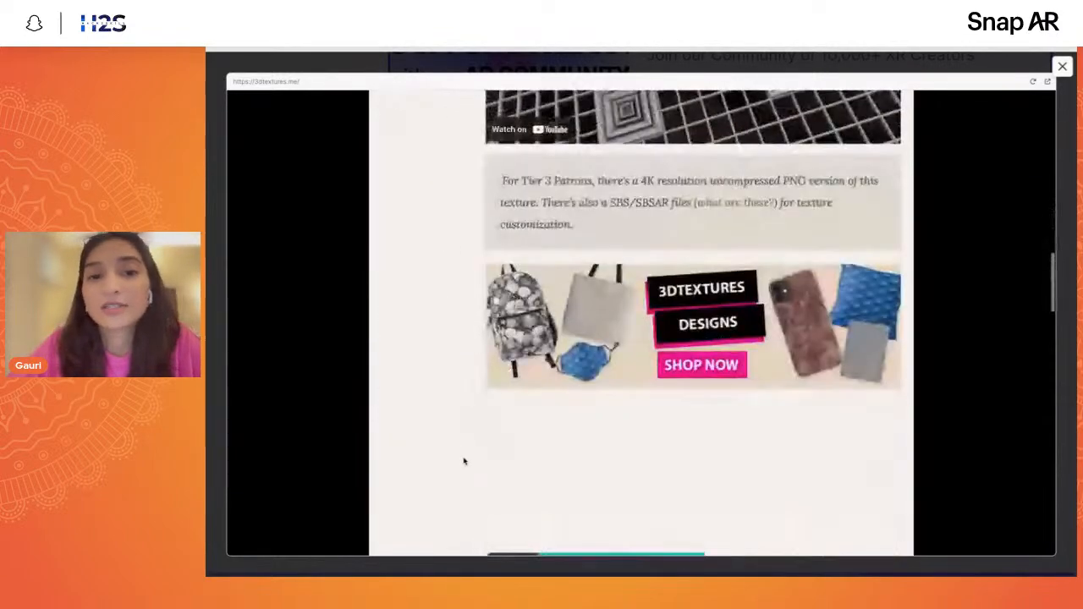
scroll(465, 461, "up", 2)
scroll(465, 461, "down", 3)
scroll(465, 461, "down", 3)
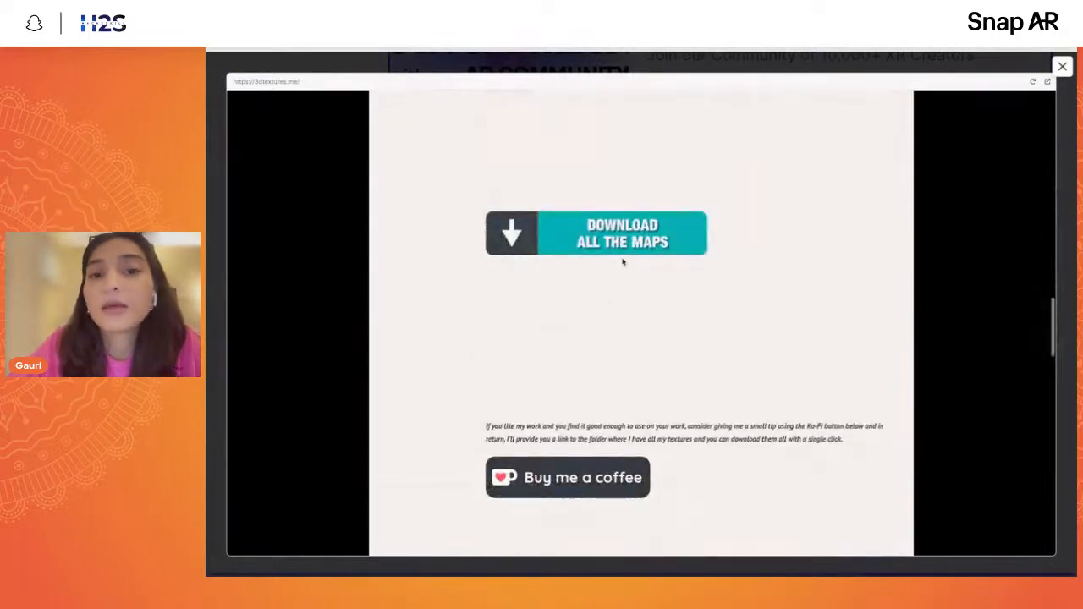
scroll(576, 371, "up", 15)
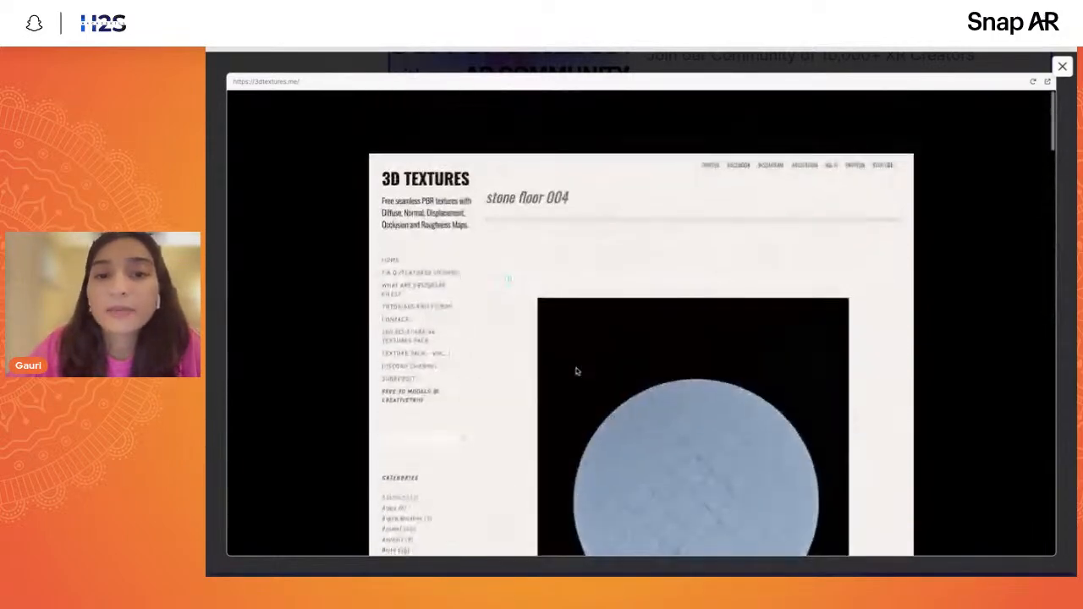
scroll(577, 371, "down", 5)
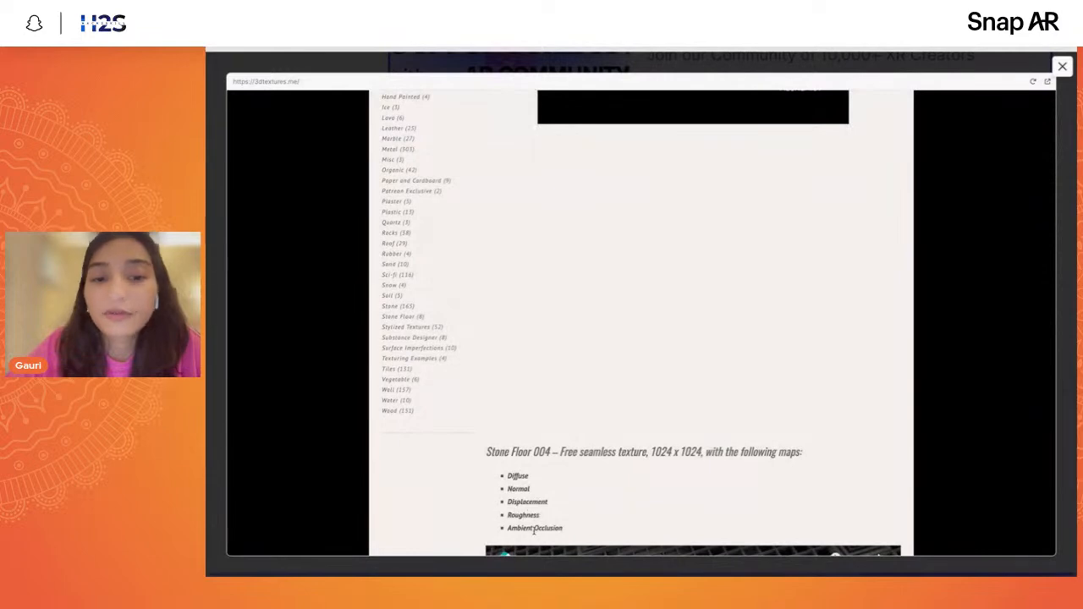
scroll(757, 299, "up", 10)
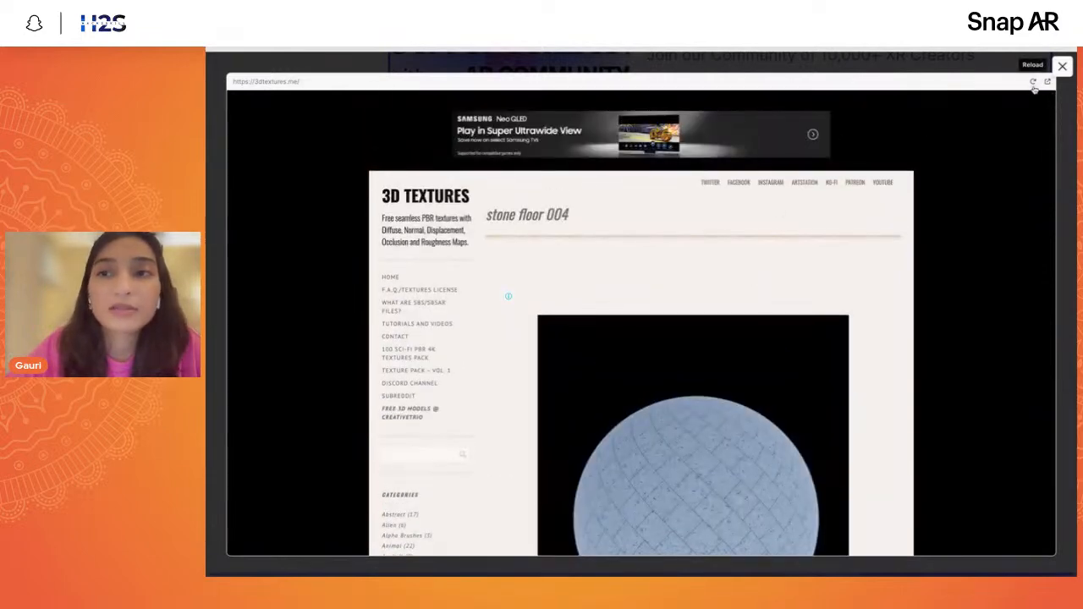
- Return to the 3D Textures home page and browse its gallery down to the last row
left_click(465, 187)
scroll(615, 425, "down", 3)
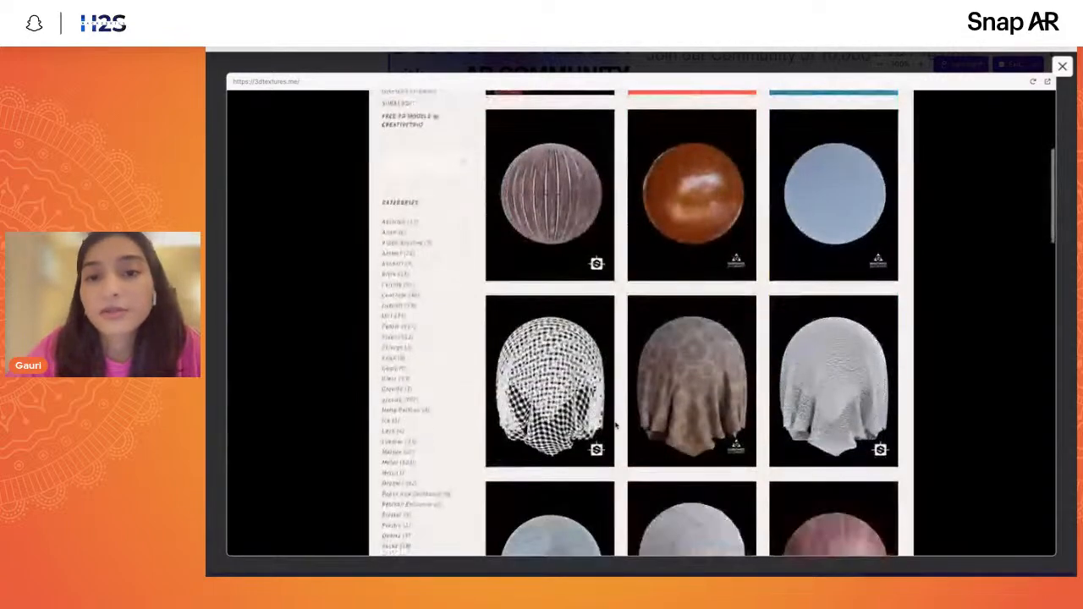
scroll(613, 425, "down", 5)
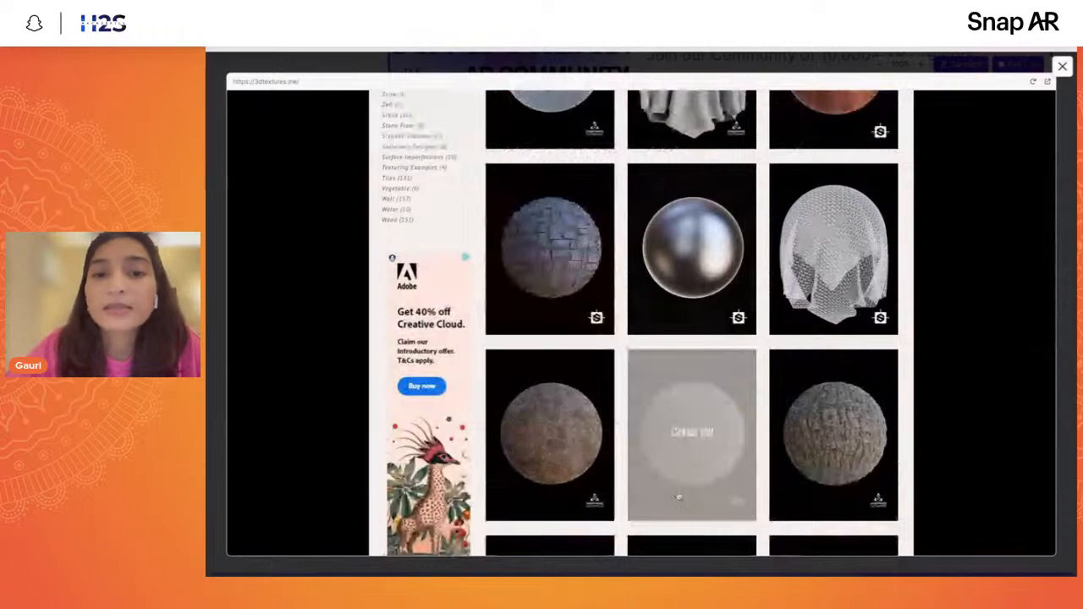
scroll(814, 405, "down", 10)
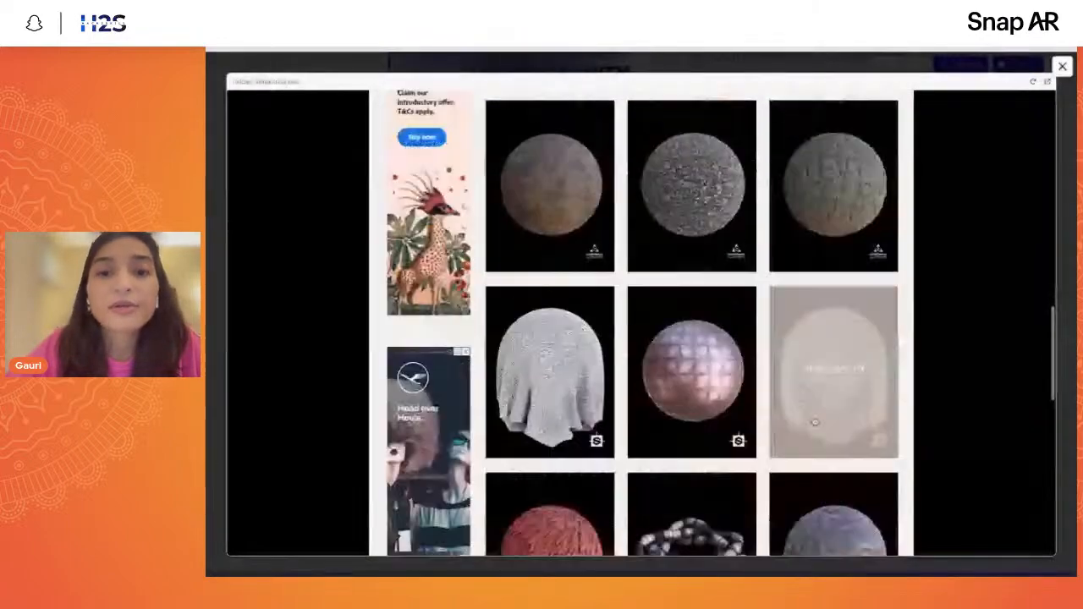
scroll(814, 404, "up", 2)
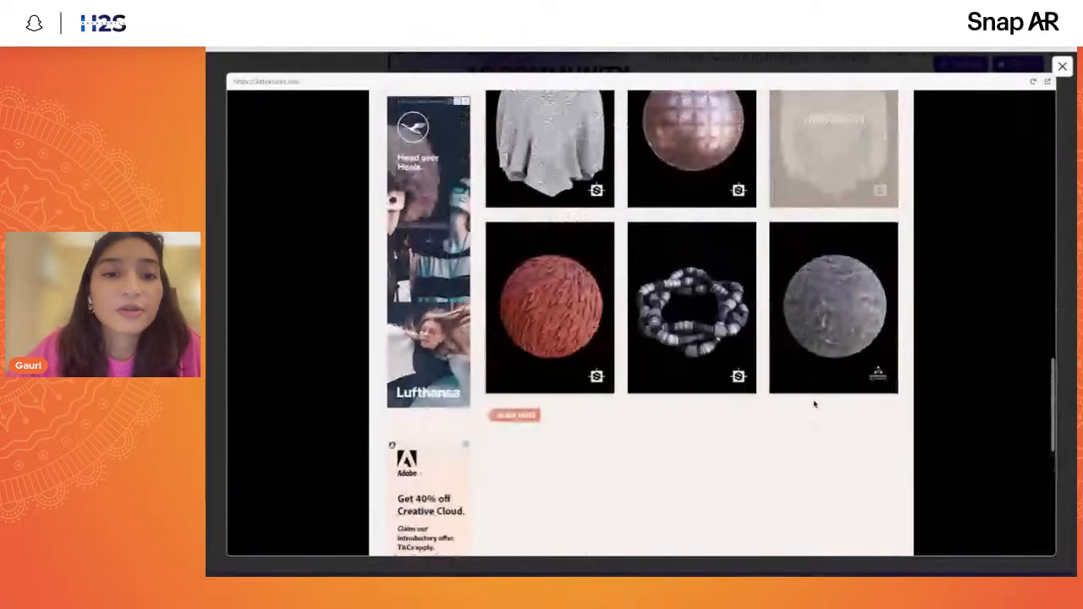
- Open the older posts in the texture gallery, look over more textures, and close the 3D Textures preview
left_click(535, 417)
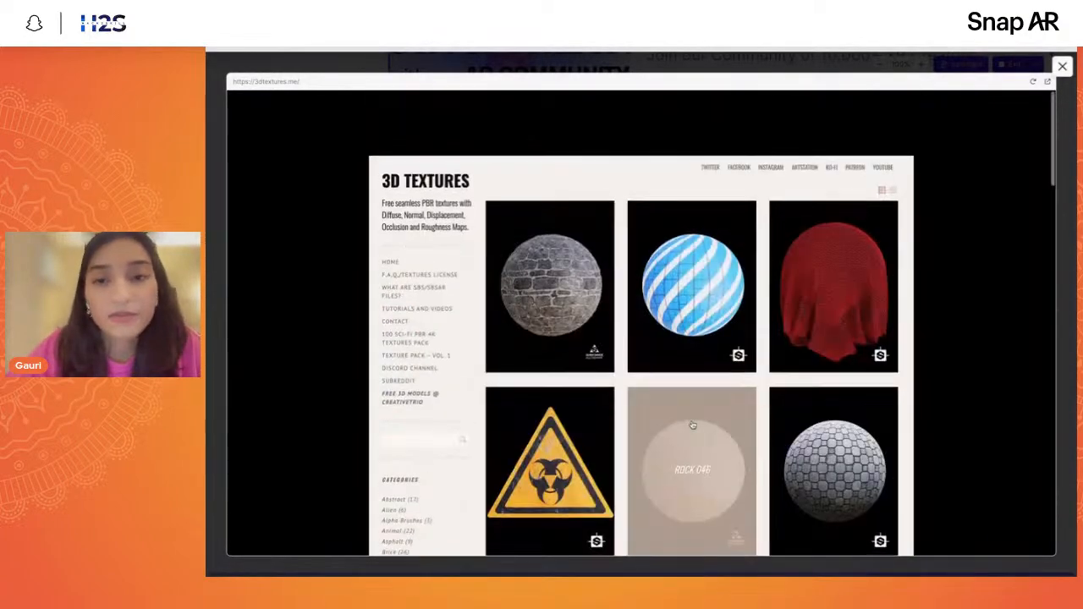
scroll(692, 425, "down", 3)
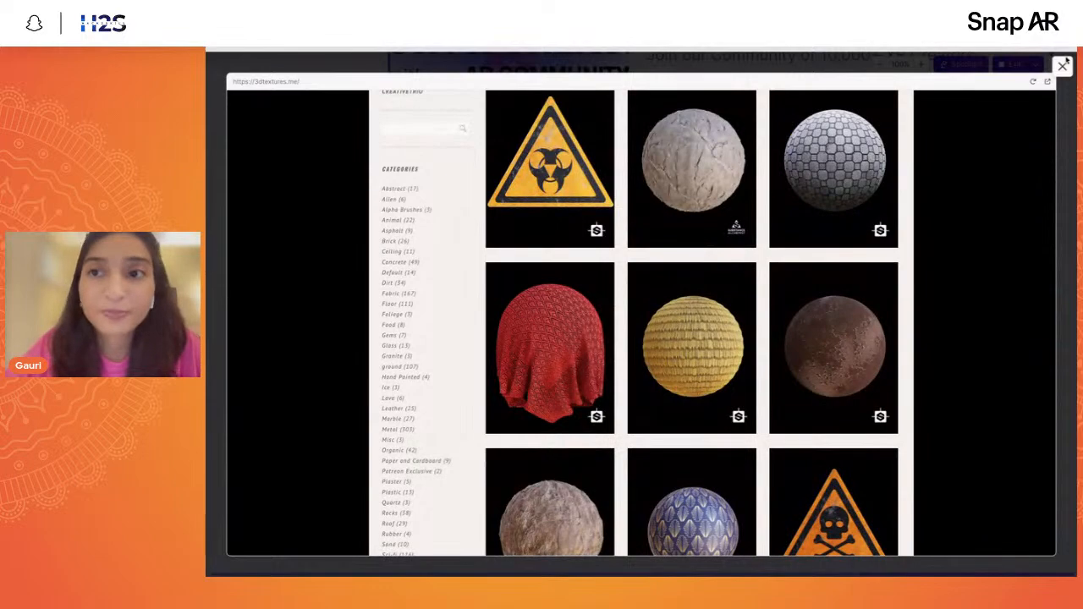
left_click(1063, 66)
- Review the Pexels, 3D TEXTURES, Lenslist and Pixabay cards under Other Resources
scroll(812, 342, "down", 3)
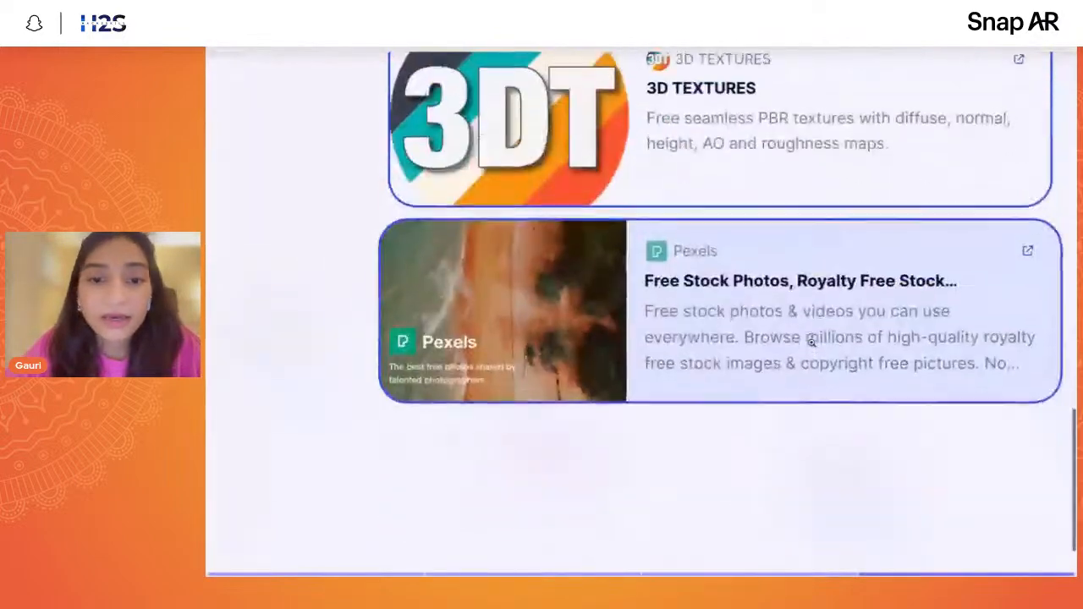
scroll(811, 341, "up", 5)
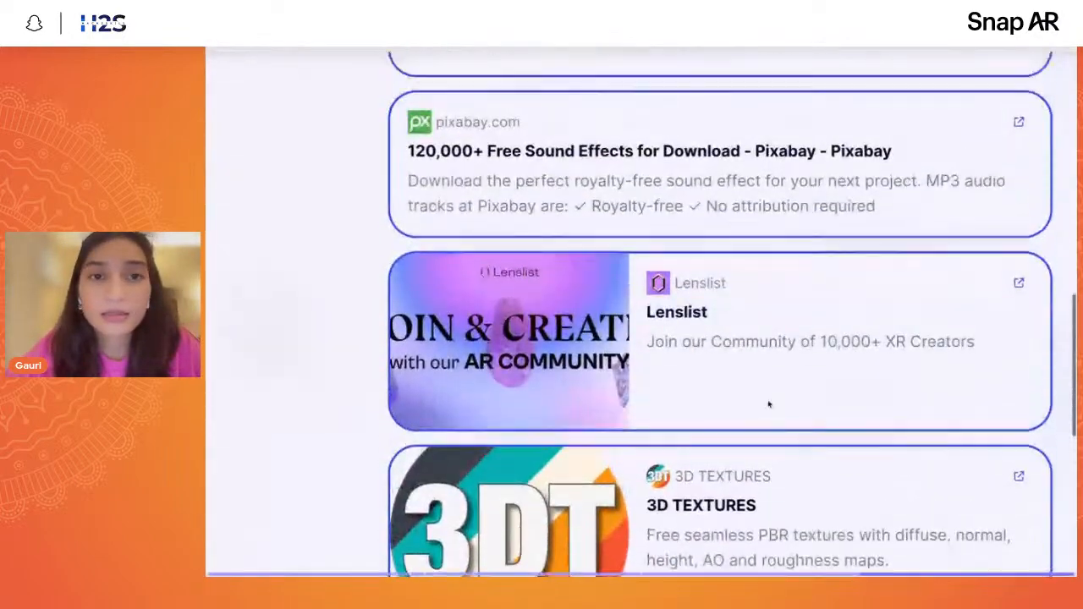
scroll(769, 404, "down", 2)
scroll(768, 403, "down", 2)
scroll(716, 308, "up", 4)
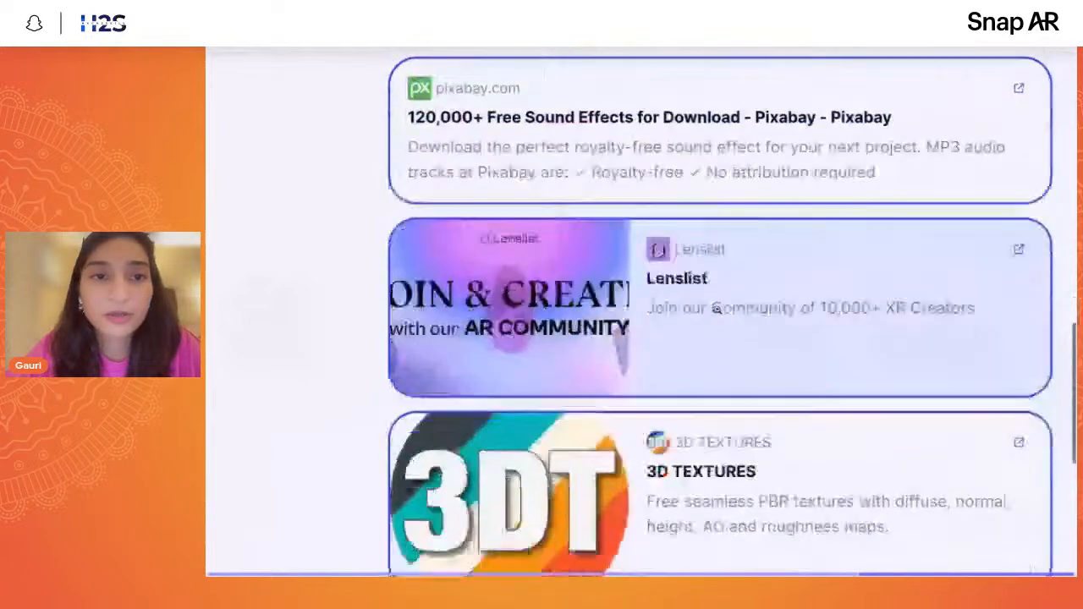
- Open the Pexels resource card and look over its free stock photos home page
scroll(714, 338, "down", 3)
left_click(752, 490)
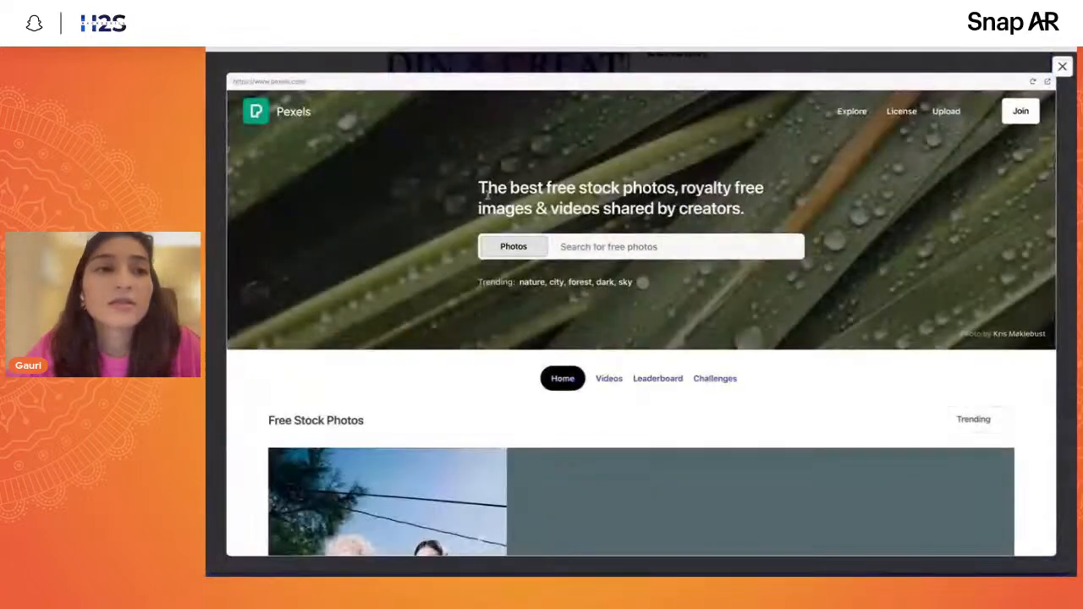
scroll(538, 361, "down", 4)
scroll(539, 361, "up", 4)
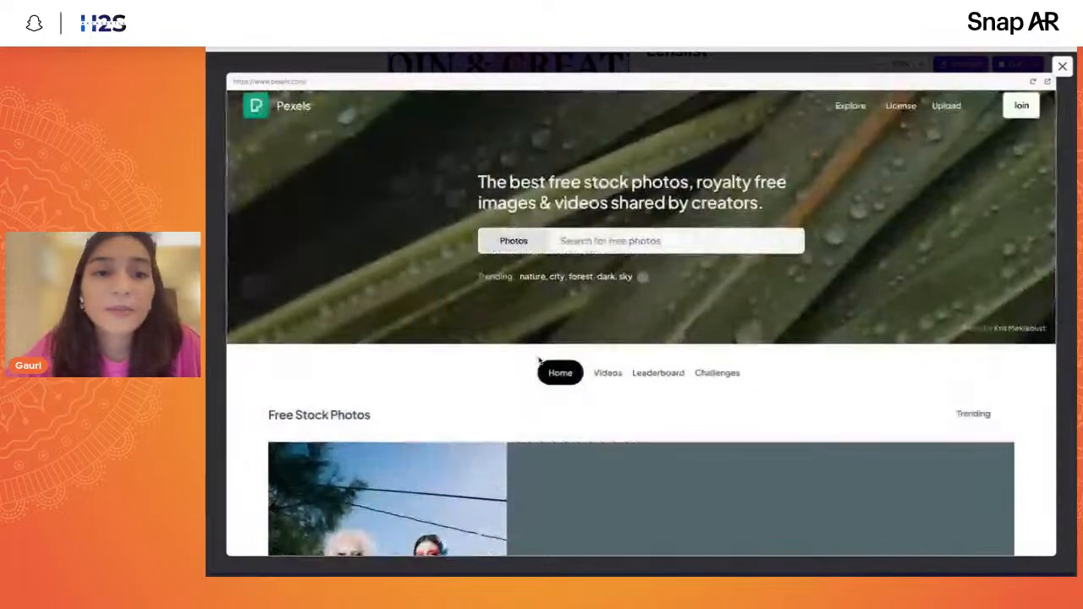
scroll(539, 361, "down", 3)
scroll(621, 363, "up", 3)
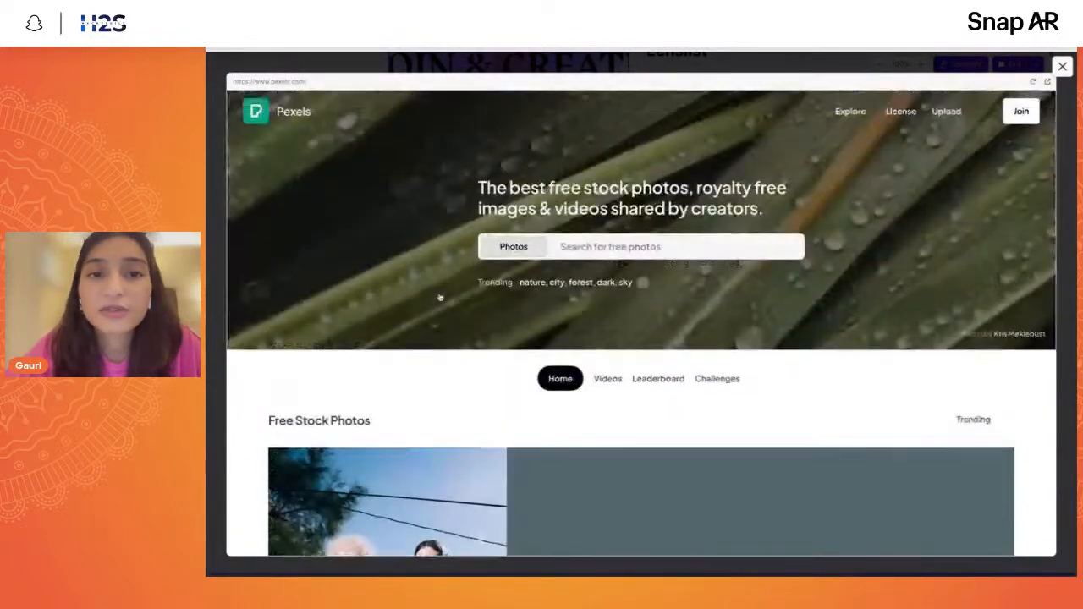
- Open the Pexels videos section and browse its trending free stock videos
left_click(608, 378)
scroll(614, 372, "down", 3)
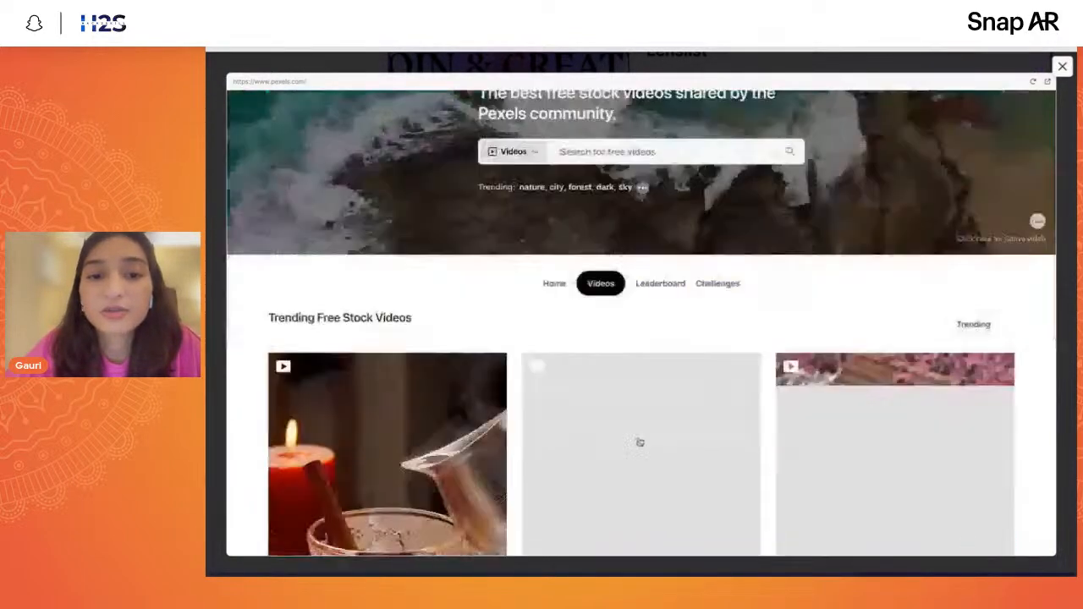
scroll(613, 267, "down", 5)
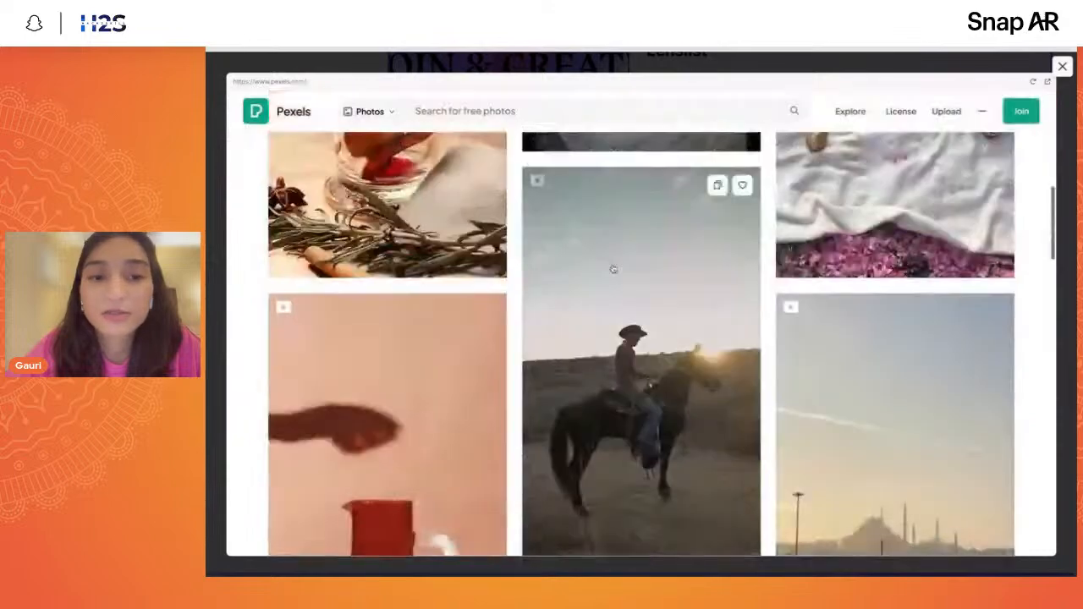
scroll(613, 267, "up", 3)
scroll(612, 267, "down", 3)
scroll(613, 269, "down", 3)
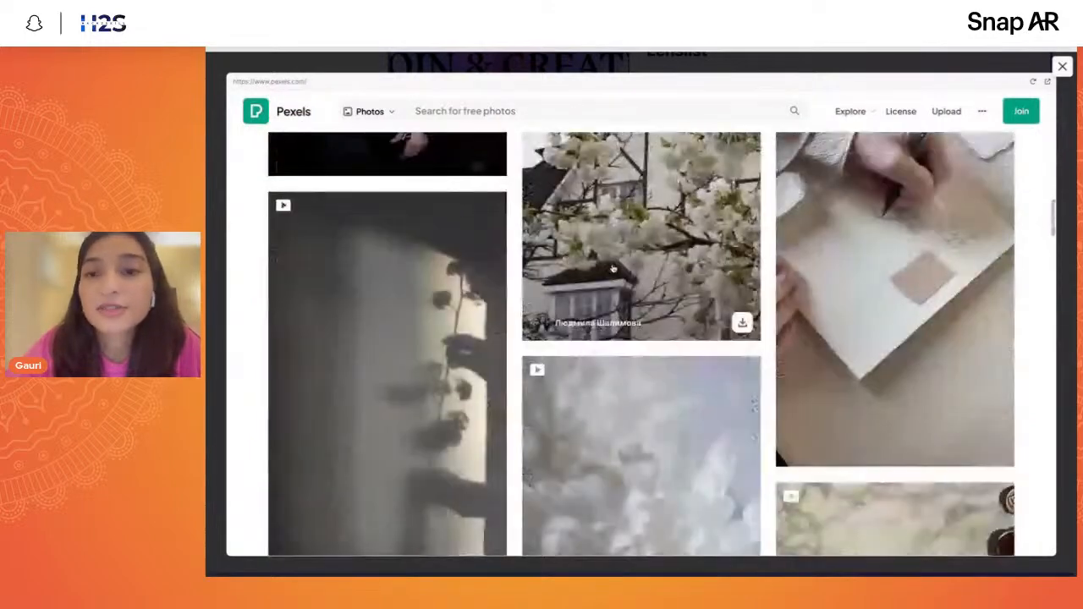
scroll(613, 269, "down", 3)
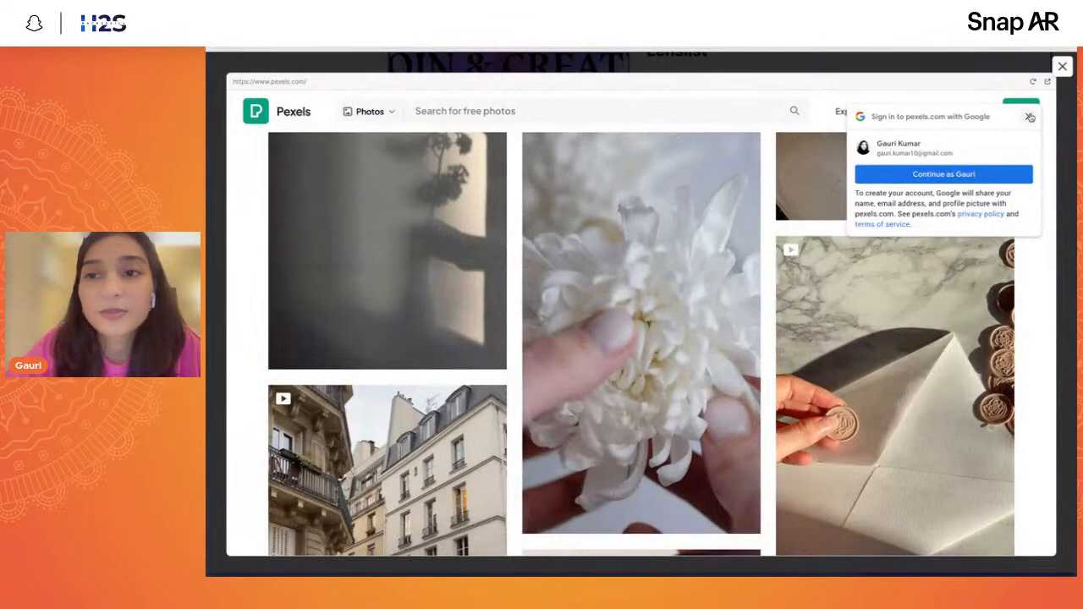
- Dismiss the Google sign-in prompt, look over more stock videos and close the Pexels preview
left_click(1030, 117)
scroll(988, 315, "down", 5)
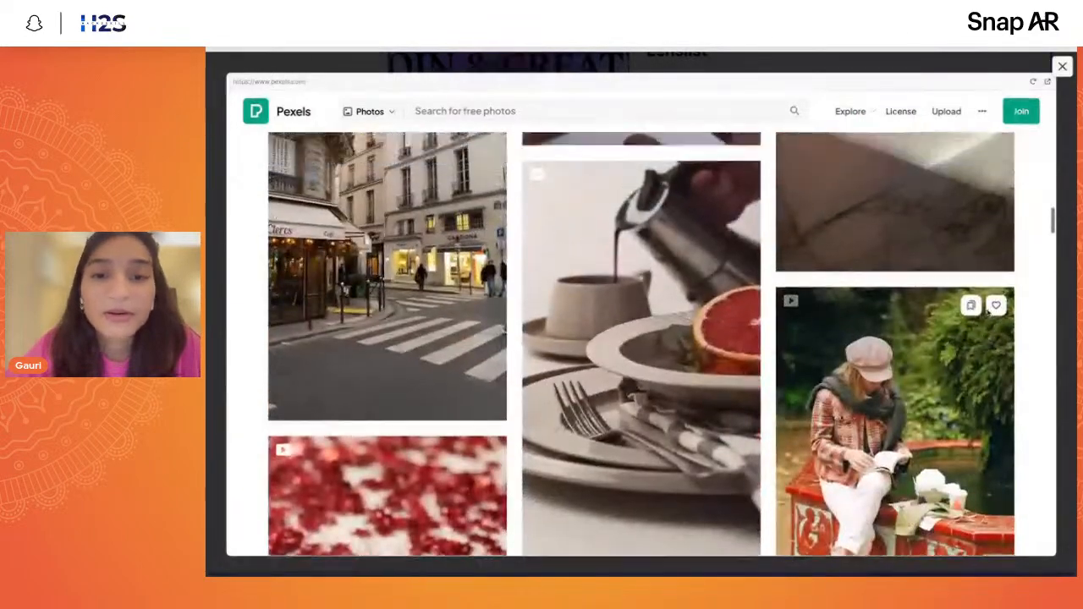
scroll(499, 408, "up", 1)
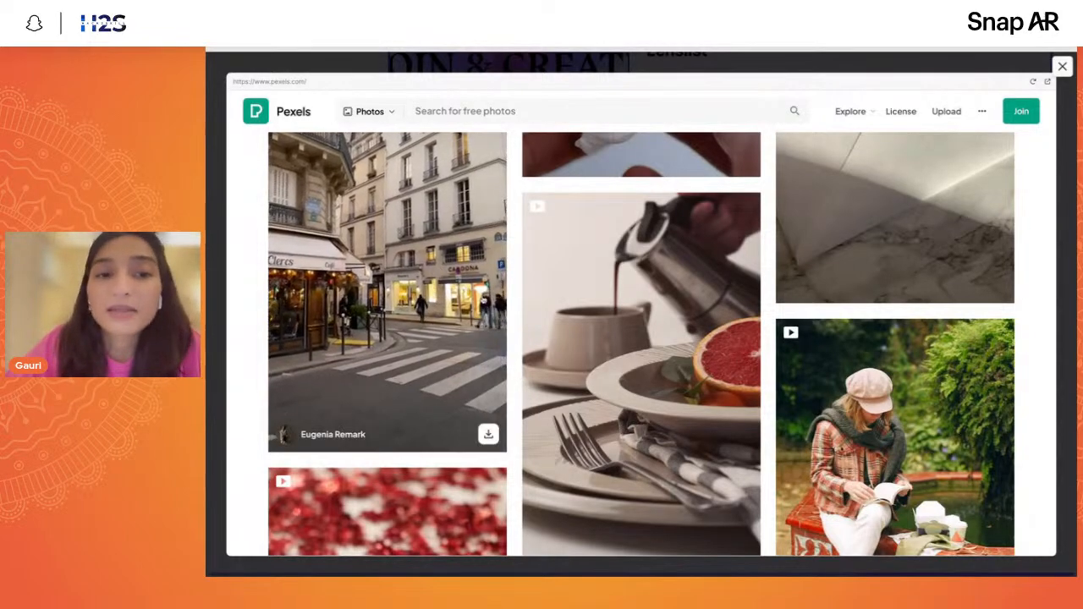
left_click(1063, 66)
- Switch to Lens Studio with the Cricket project and widen its Preview panel
scroll(899, 307, "down", 5)
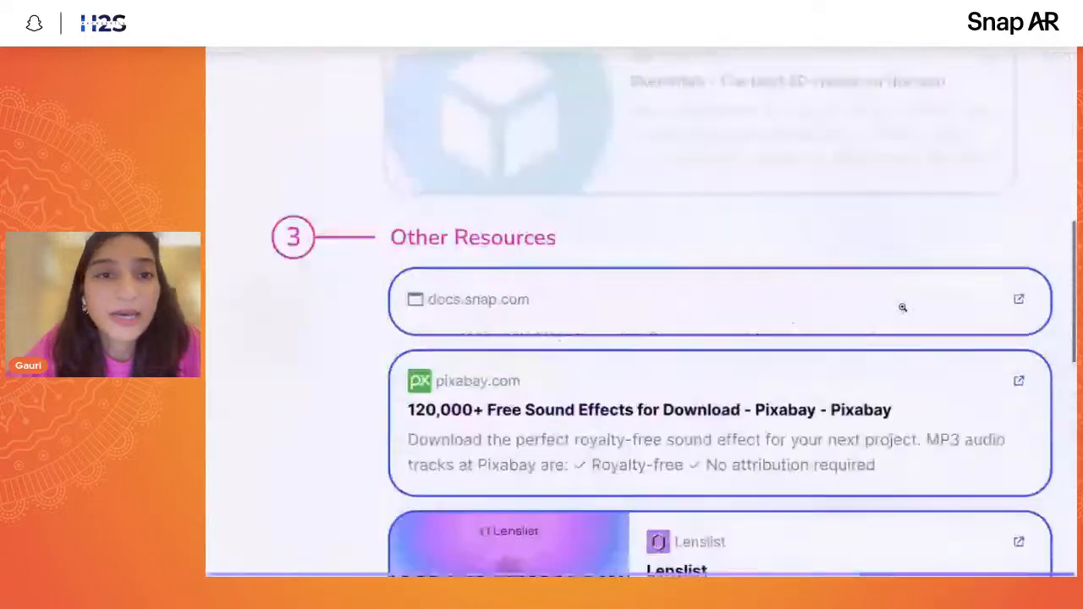
key("ctrl+Left")
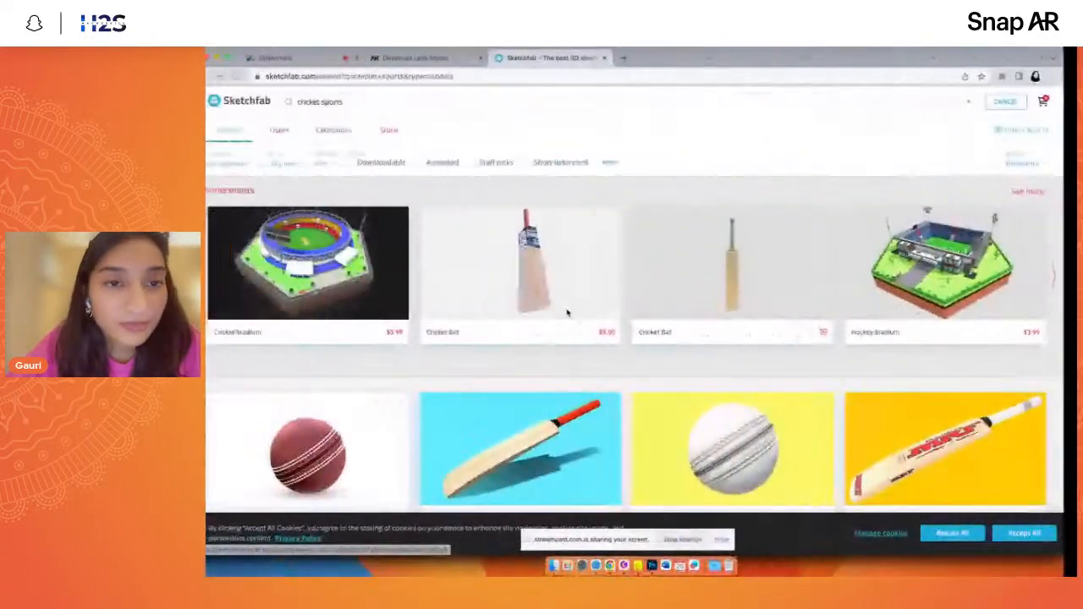
left_click(639, 564)
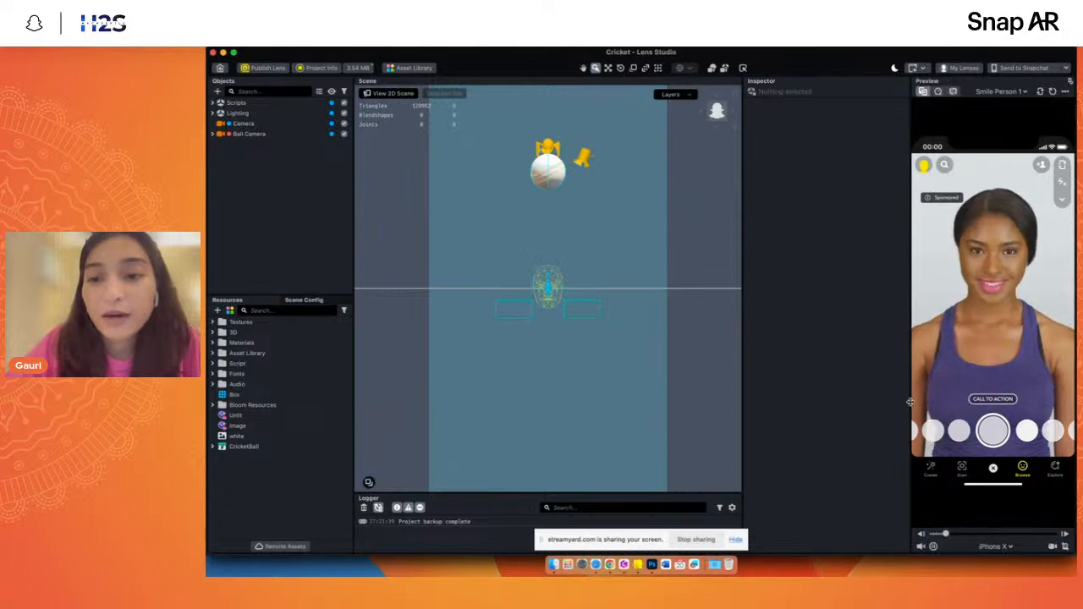
left_click_drag(910, 387, 802, 387)
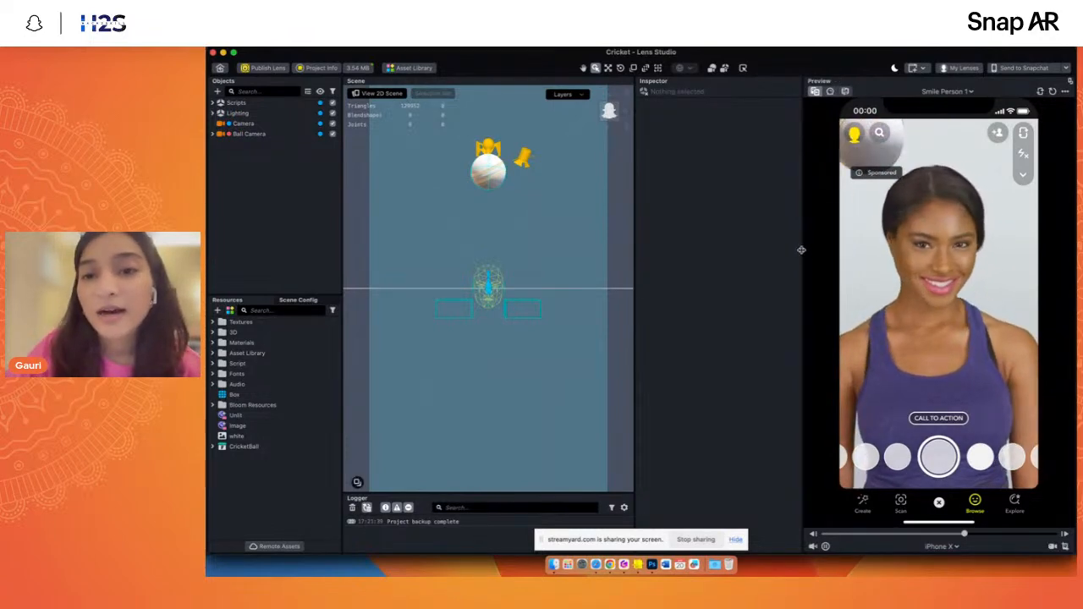
left_click_drag(801, 250, 762, 250)
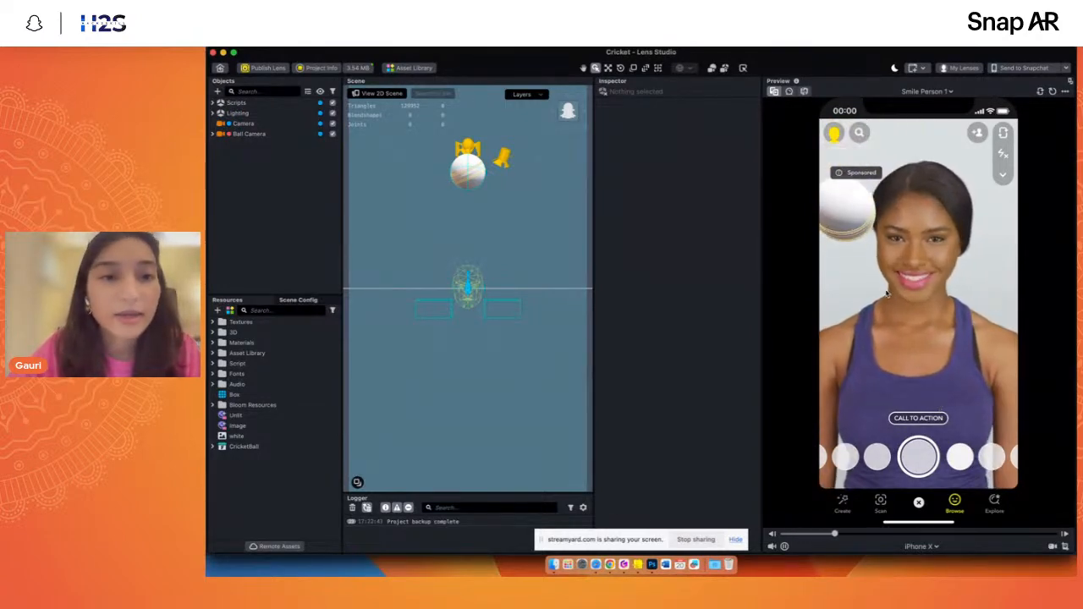
- From the Lens Studio home screen, show all templates and review the available template categories
left_click(219, 70)
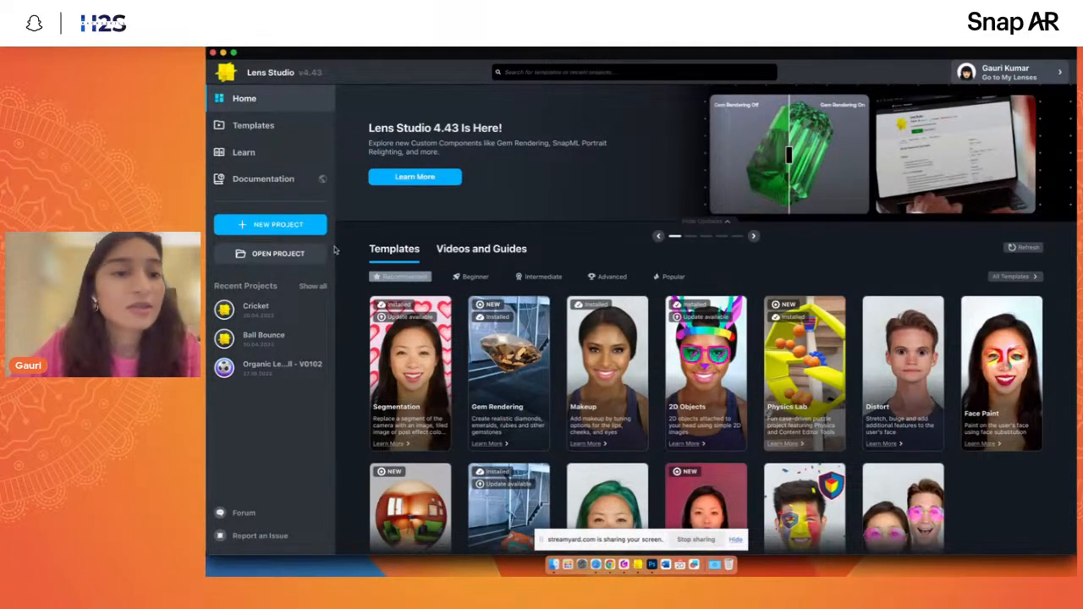
scroll(885, 391, "down", 3)
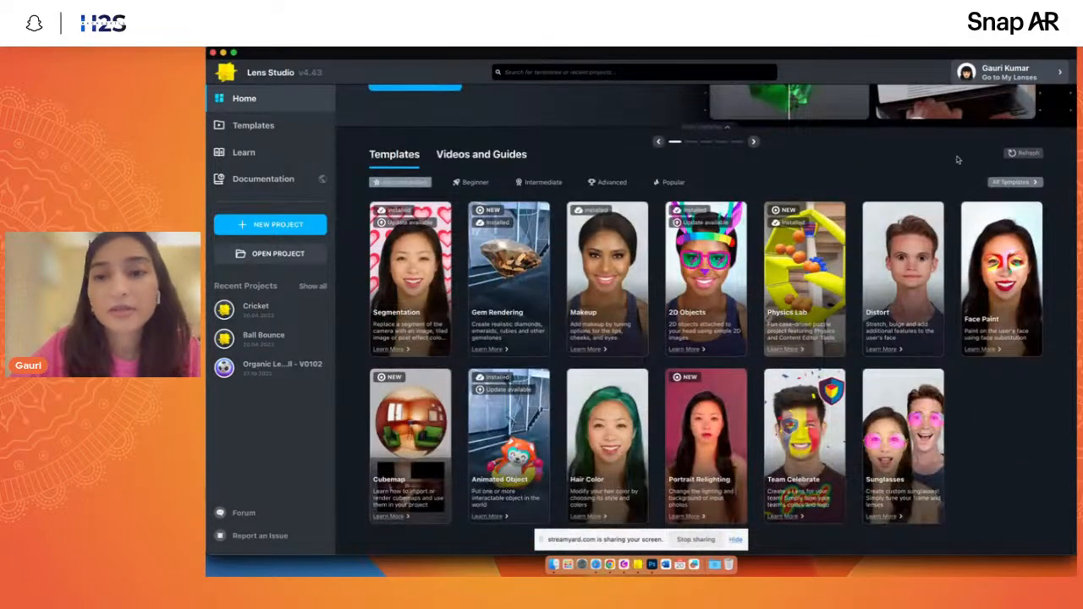
left_click(1012, 182)
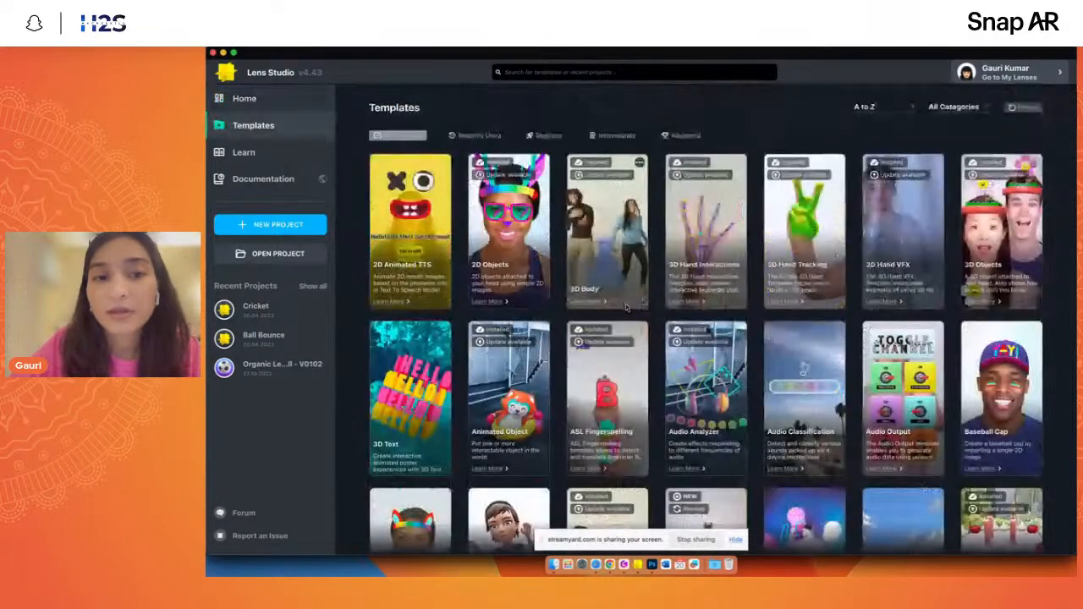
left_click(952, 109)
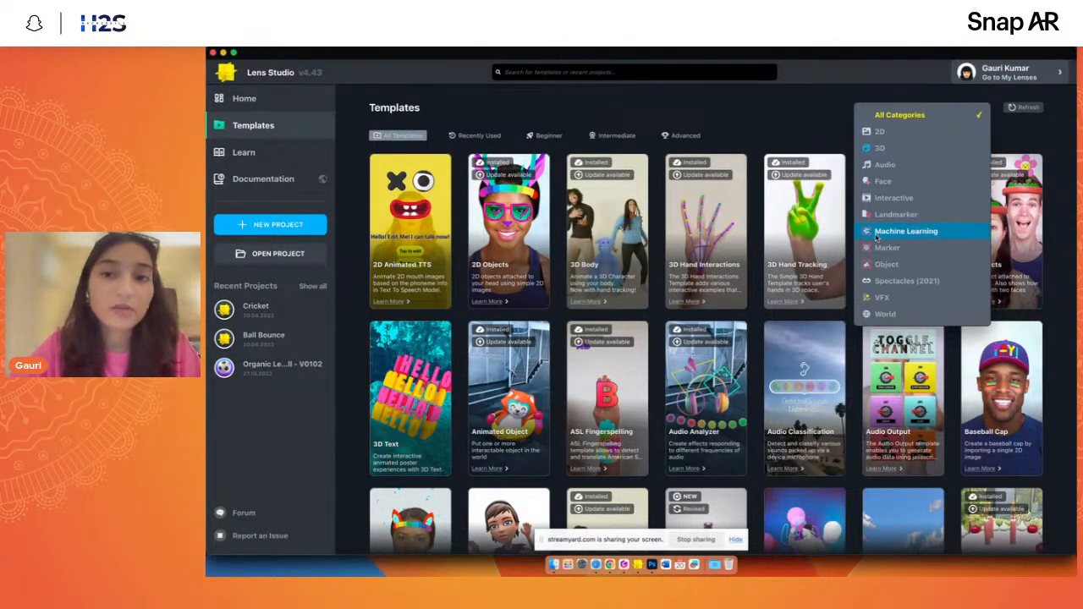
left_click(827, 129)
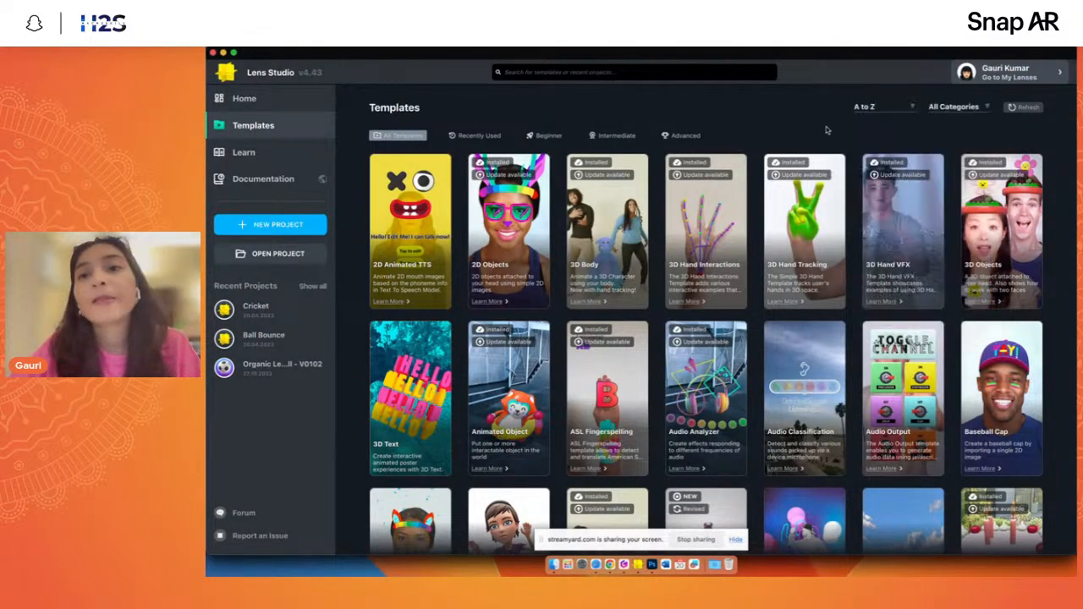
- Sort the templates from Complex to Simple and browse through them
left_click(872, 110)
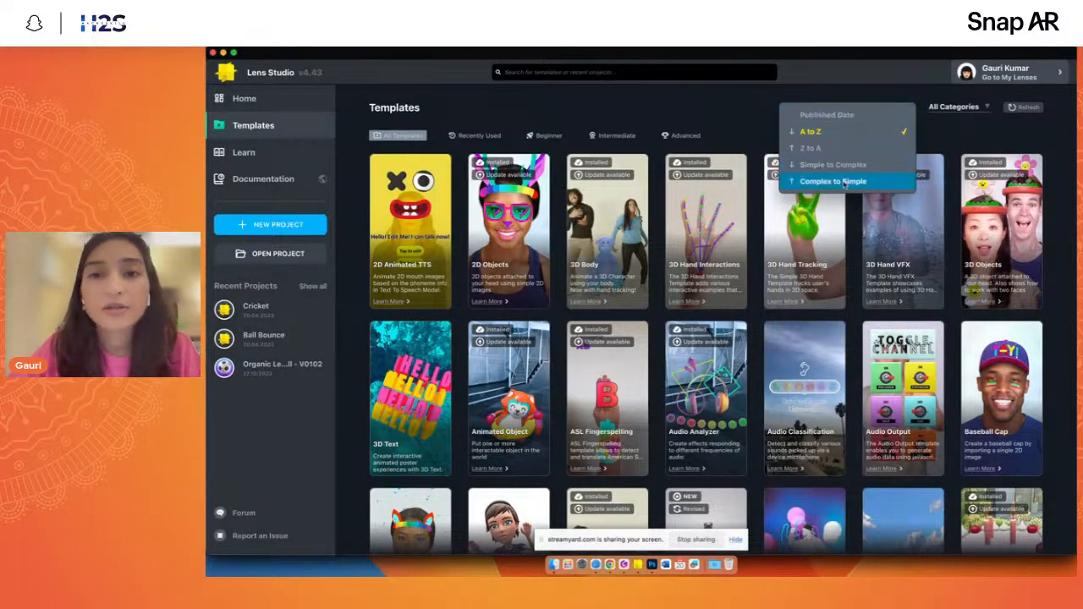
left_click(811, 182)
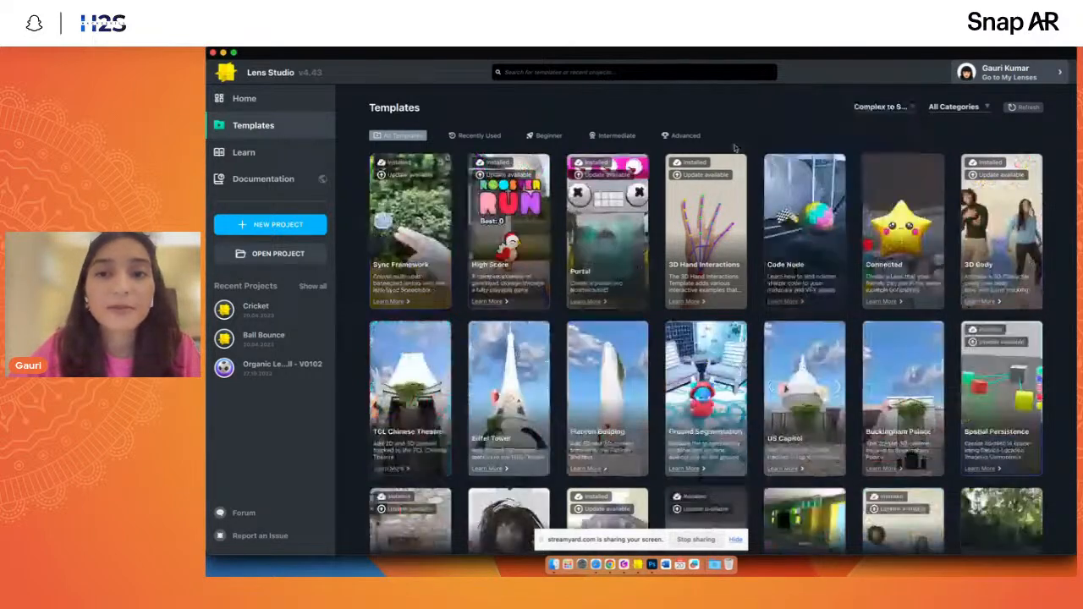
scroll(517, 446, "down", 5)
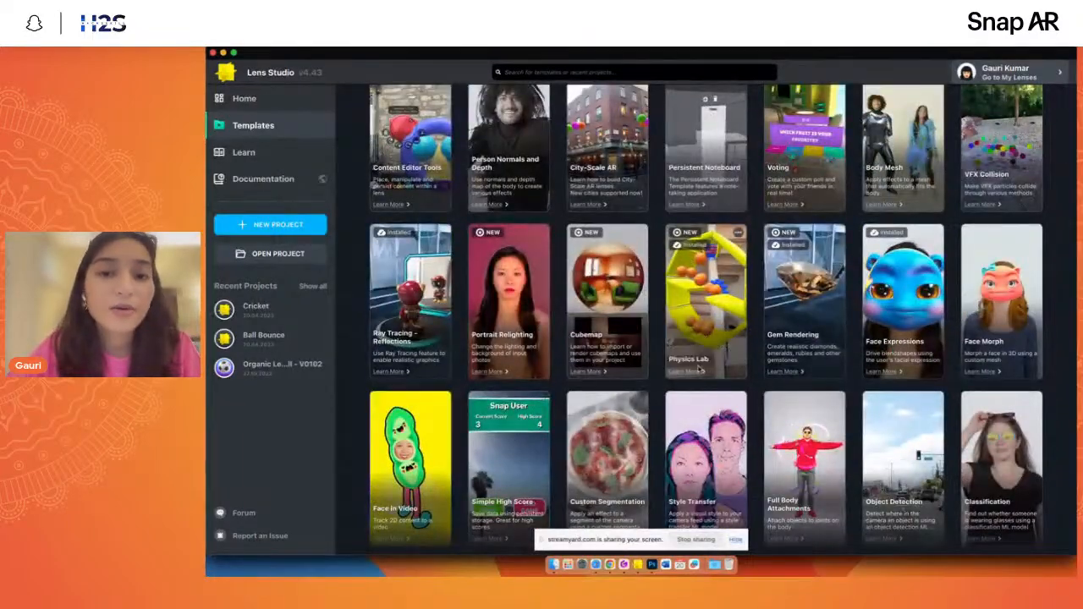
scroll(668, 406, "down", 3)
scroll(667, 427, "up", 8)
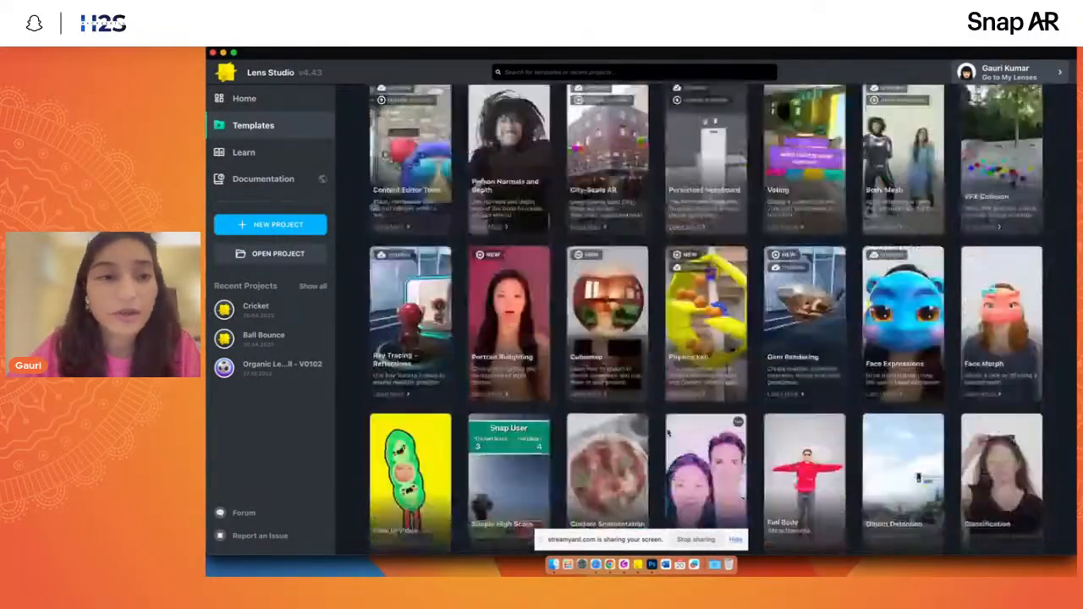
- View the Learn section's videos and guides, and create a new project
left_click(268, 155)
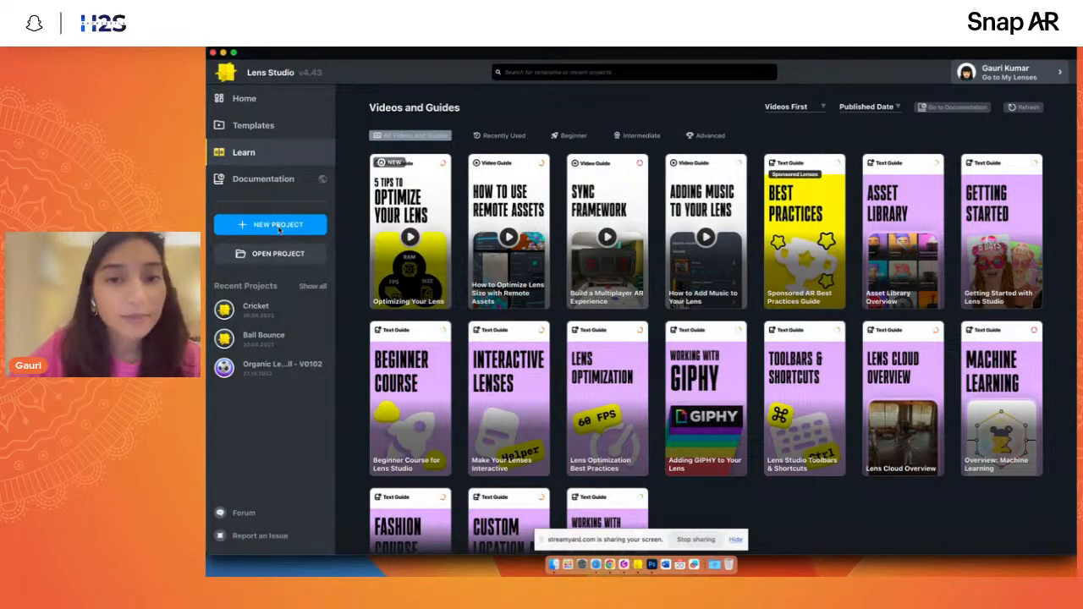
left_click(253, 224)
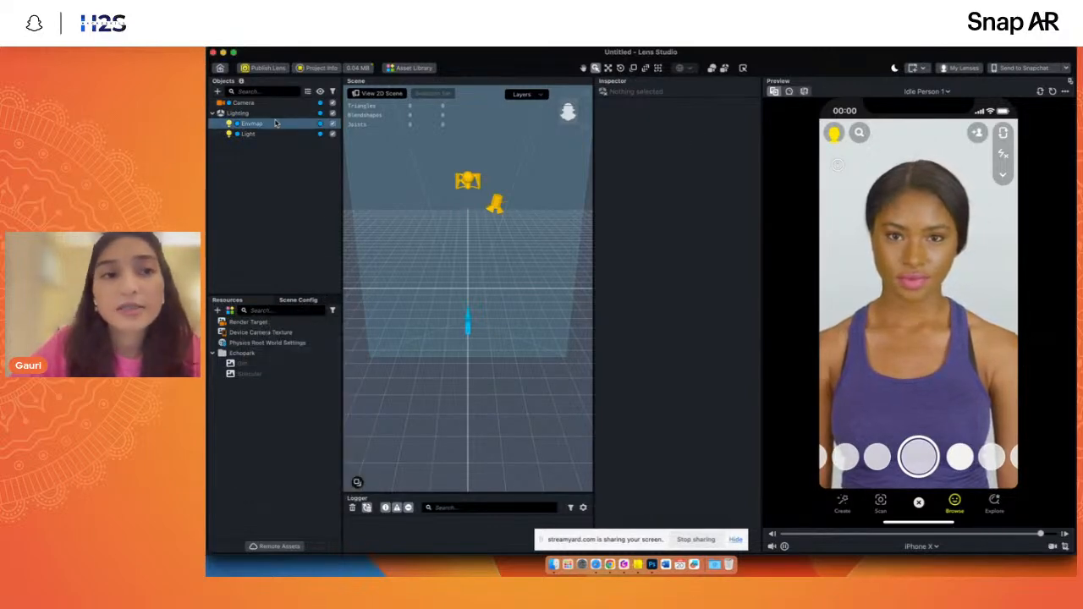
- Inspect the properties of the Camera, Envmap and Light objects and the Specular texture in the new project
left_click(254, 103)
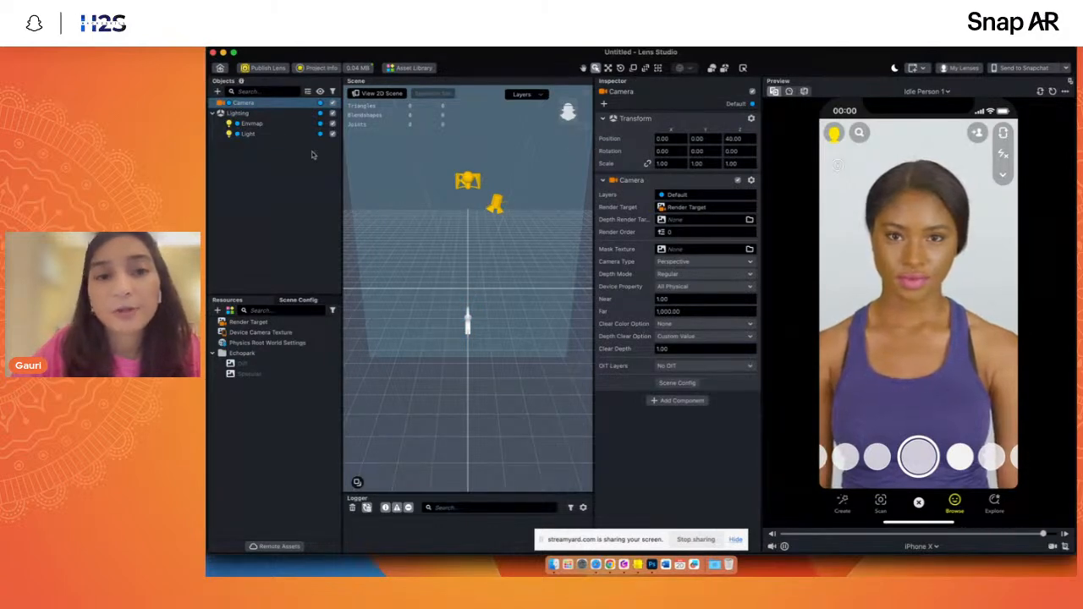
left_click(251, 124)
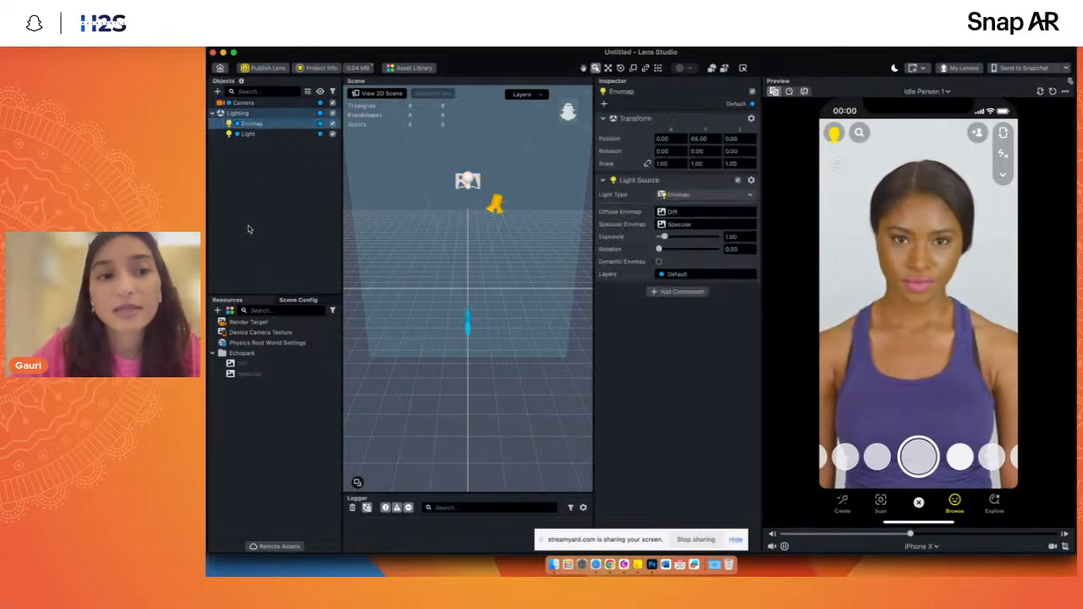
left_click(247, 134)
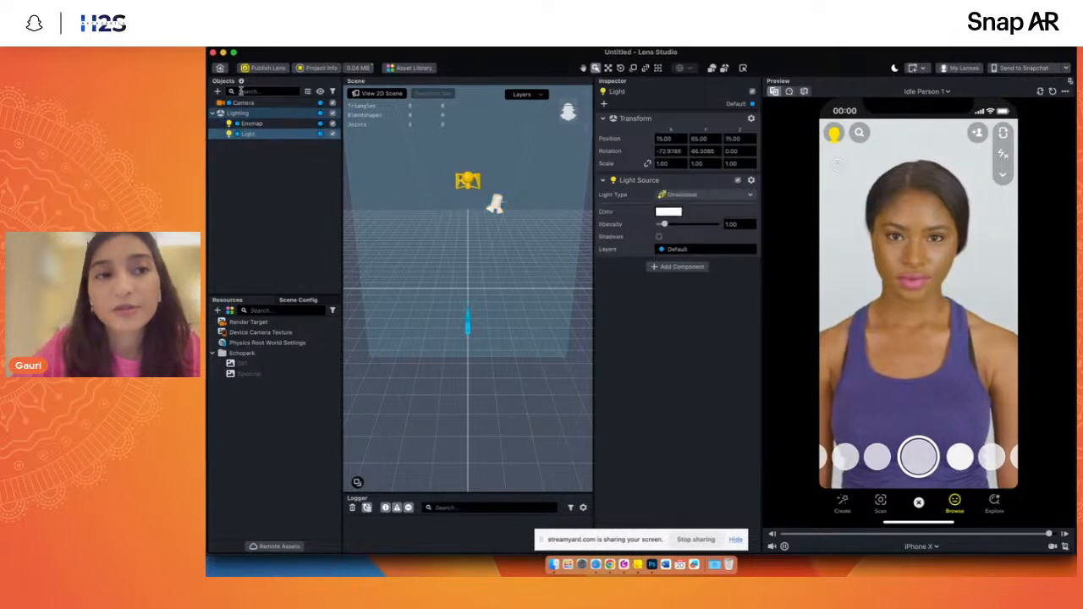
left_click(246, 374)
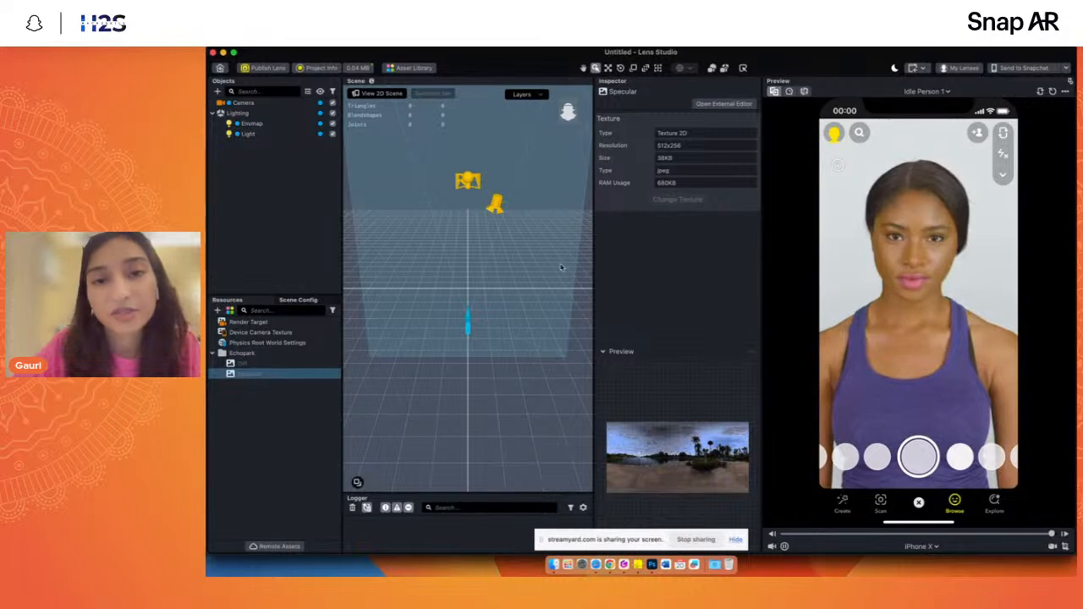
left_click(242, 102)
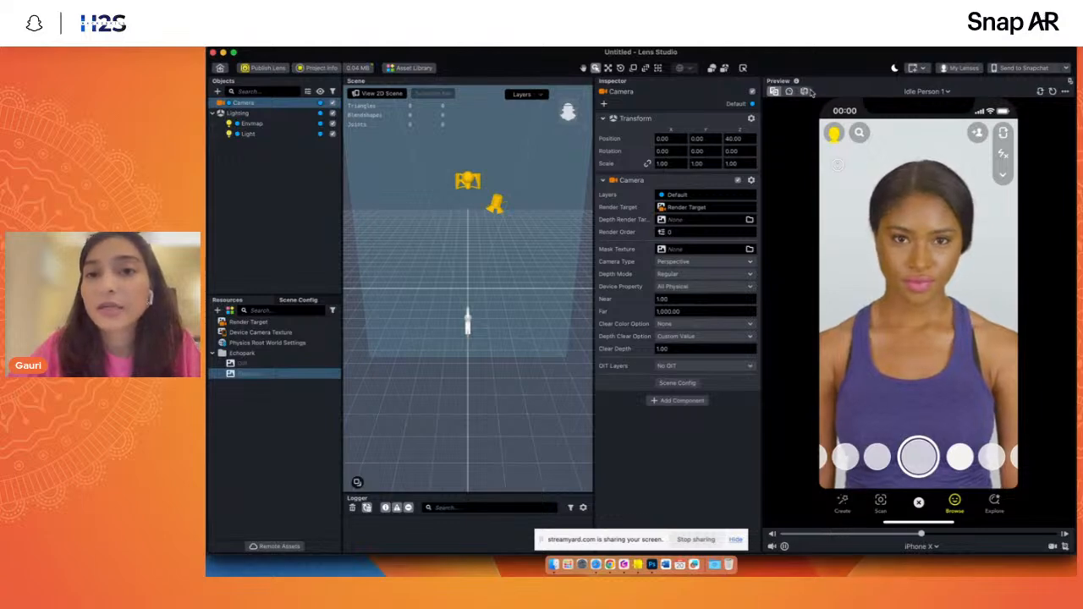
- Try LG G6 as the preview's simulated device and change it to iPhone 14 Pro
left_click(921, 93)
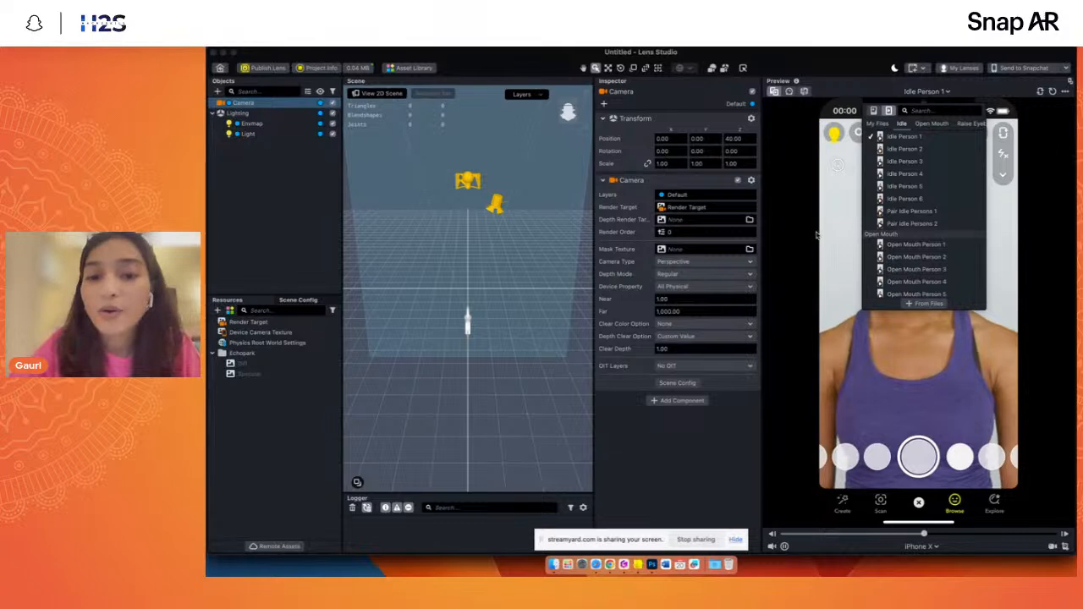
left_click(921, 546)
left_click(921, 546)
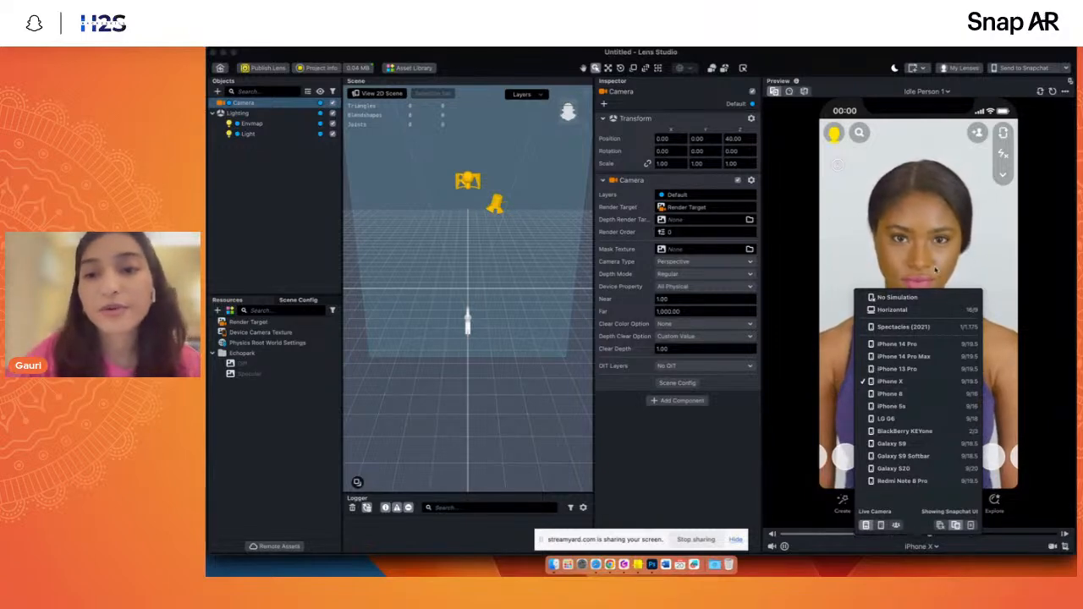
left_click(897, 420)
left_click(922, 550)
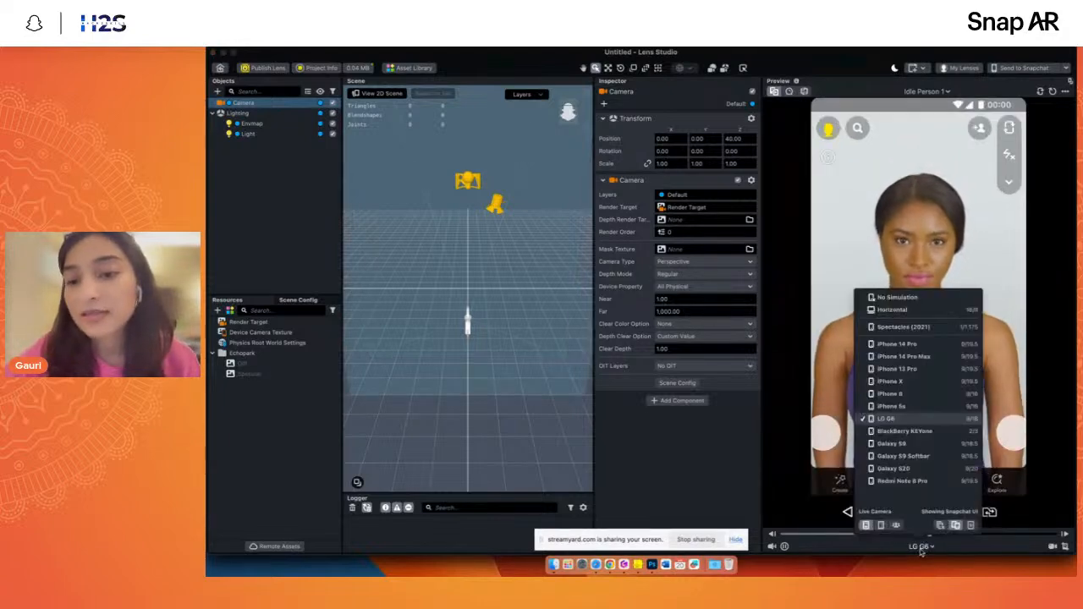
left_click(897, 344)
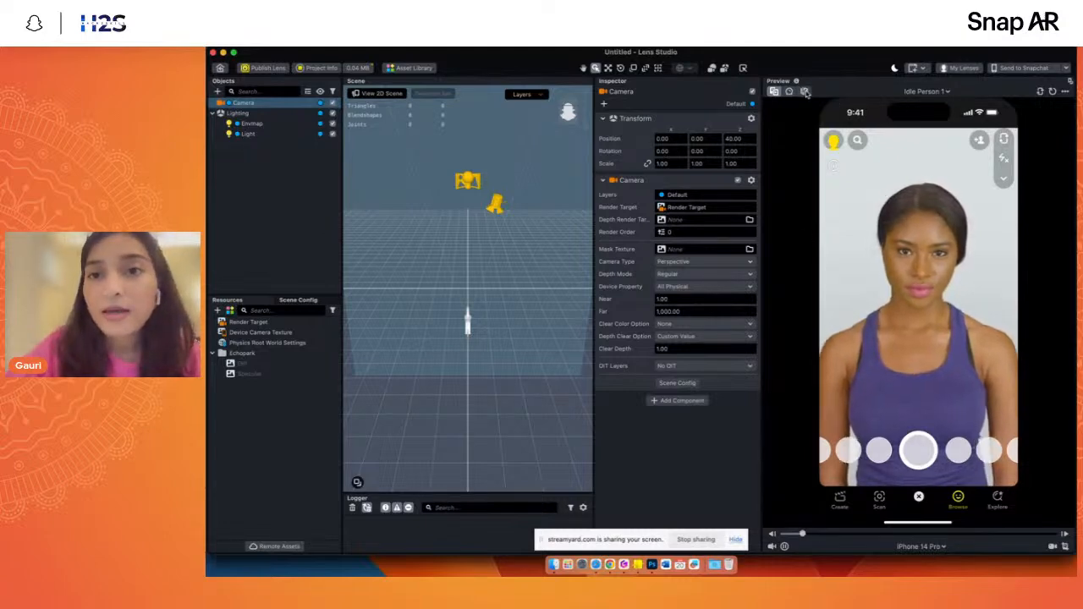
- Try Open Mouth Person 3 and Open Mouth Person 4 as the preview source
left_click(926, 92)
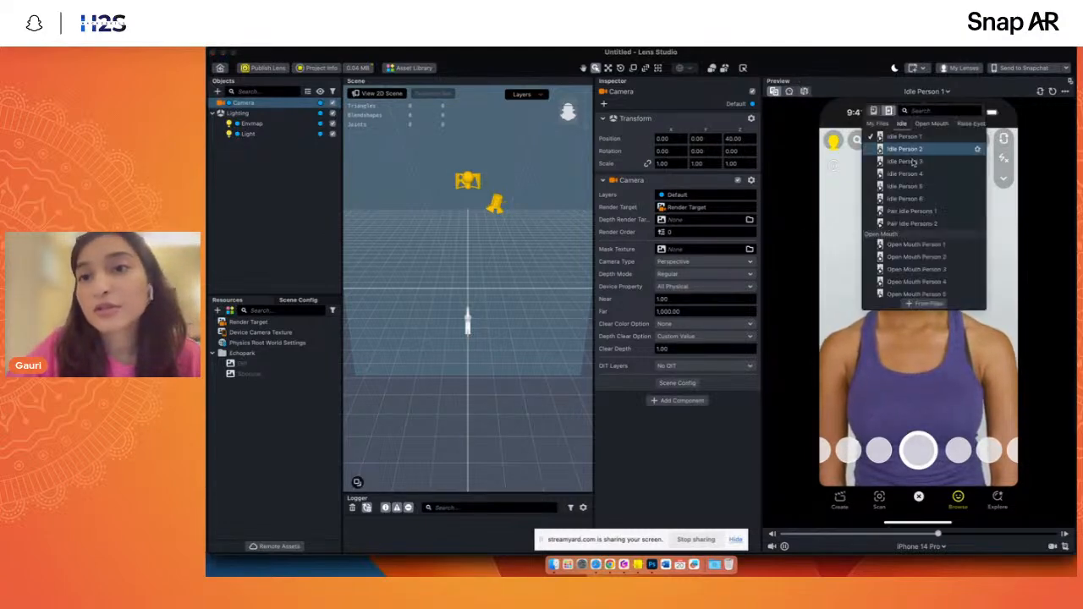
scroll(913, 203, "down", 3)
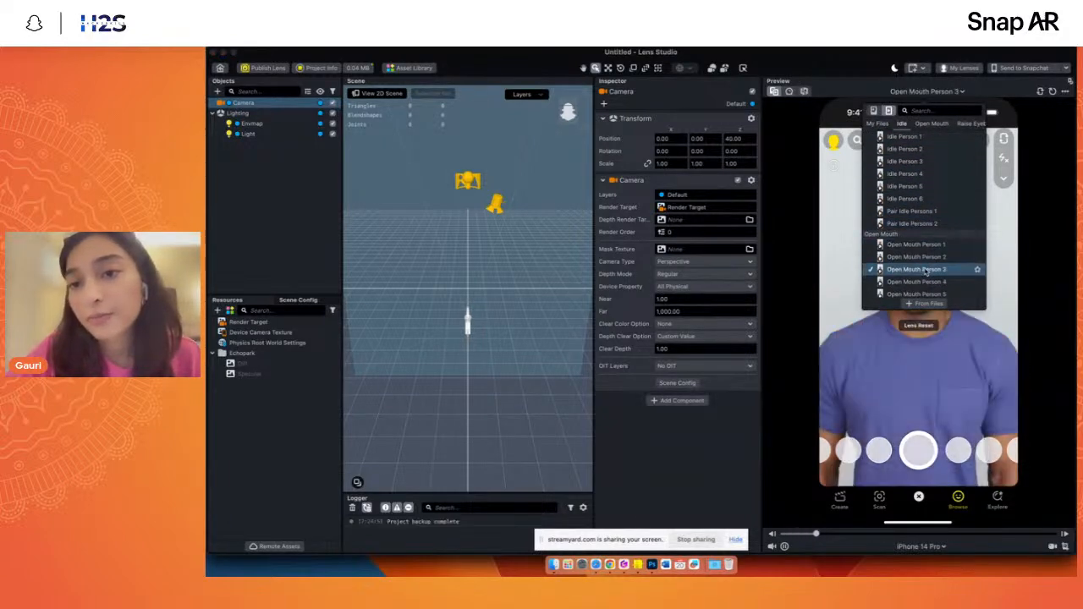
left_click(884, 392)
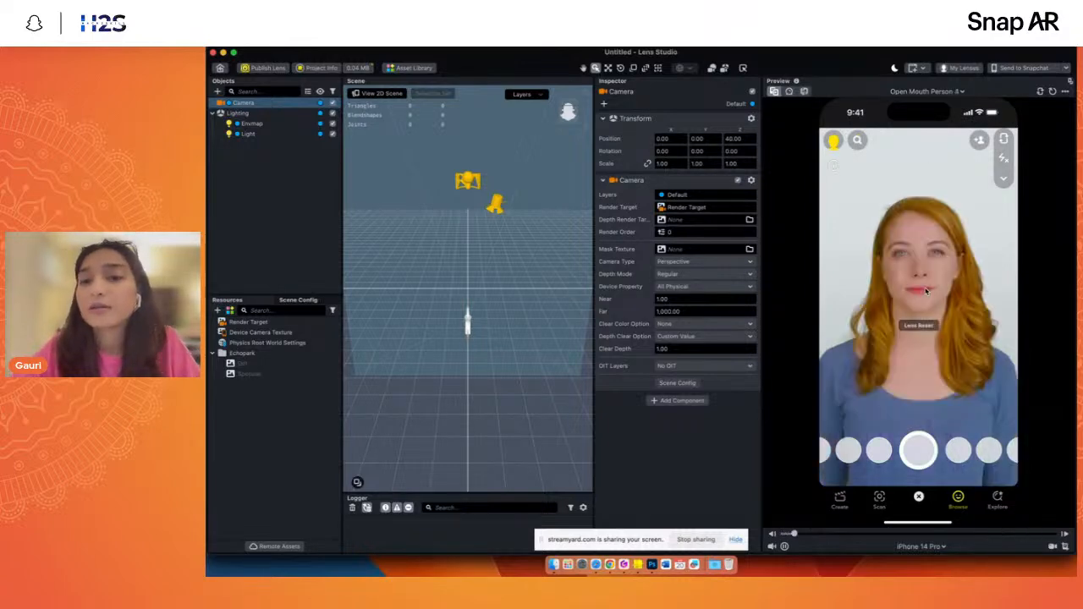
left_click(927, 91)
scroll(898, 245, "up", 5)
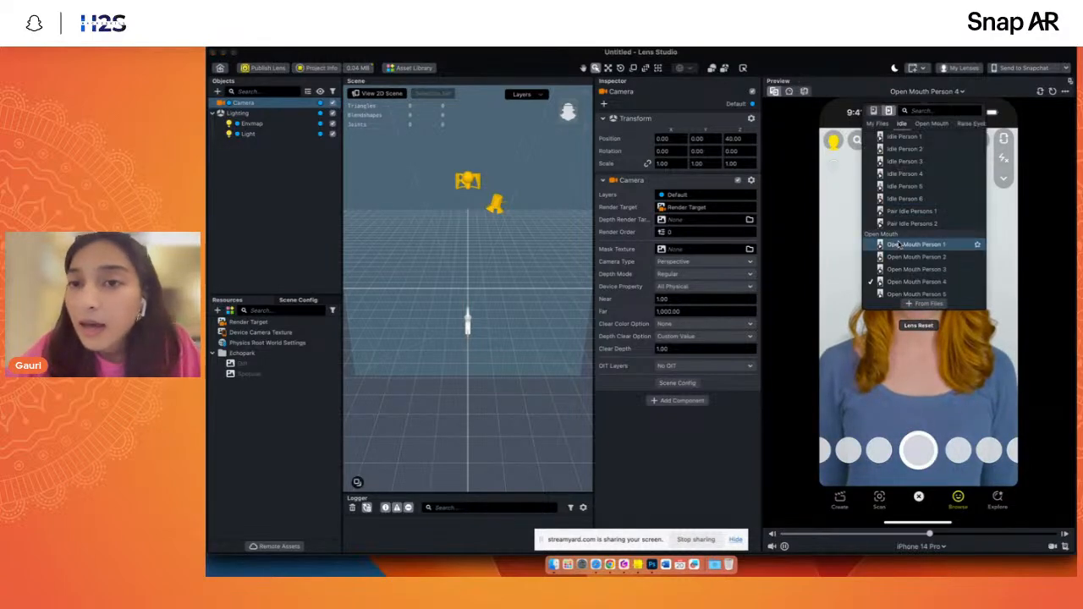
left_click(908, 92)
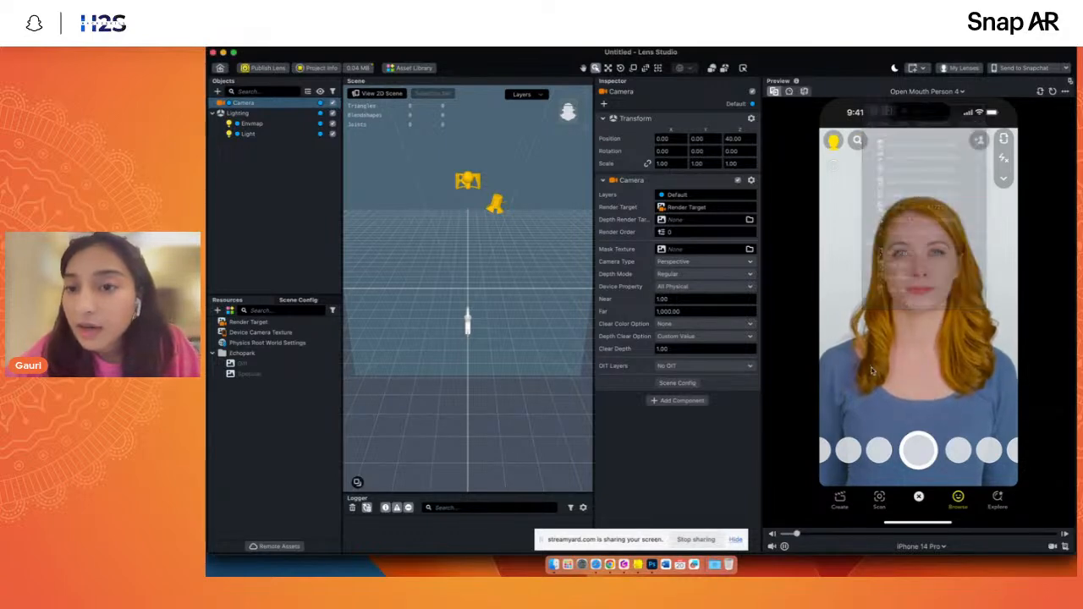
- Try the pexels-cottonbro-studio and production ID_4772334 clips from My Files as the preview source
left_click(908, 92)
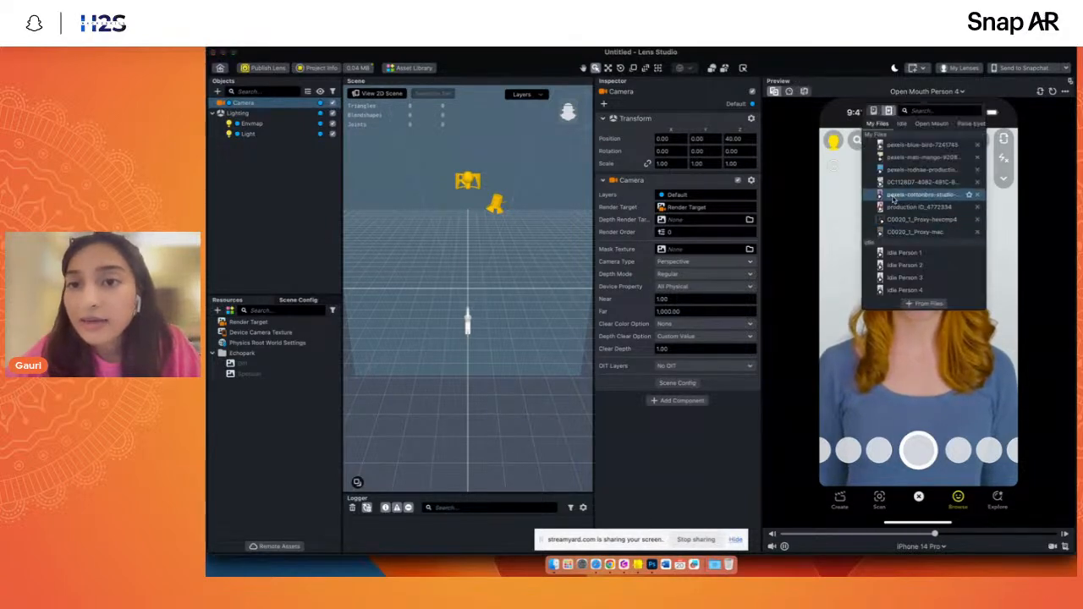
left_click(893, 197)
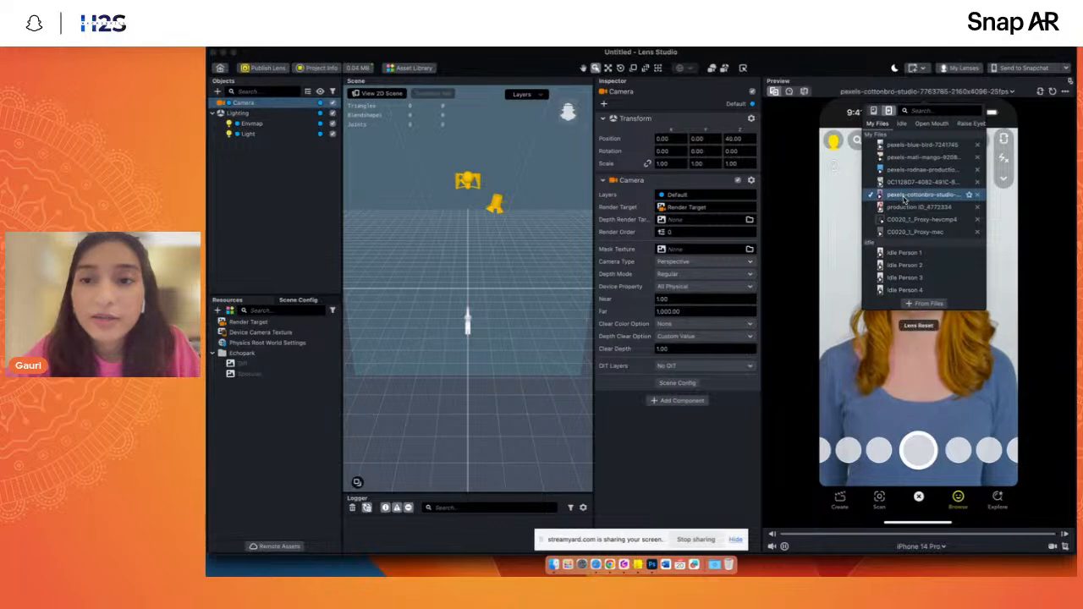
left_click(854, 288)
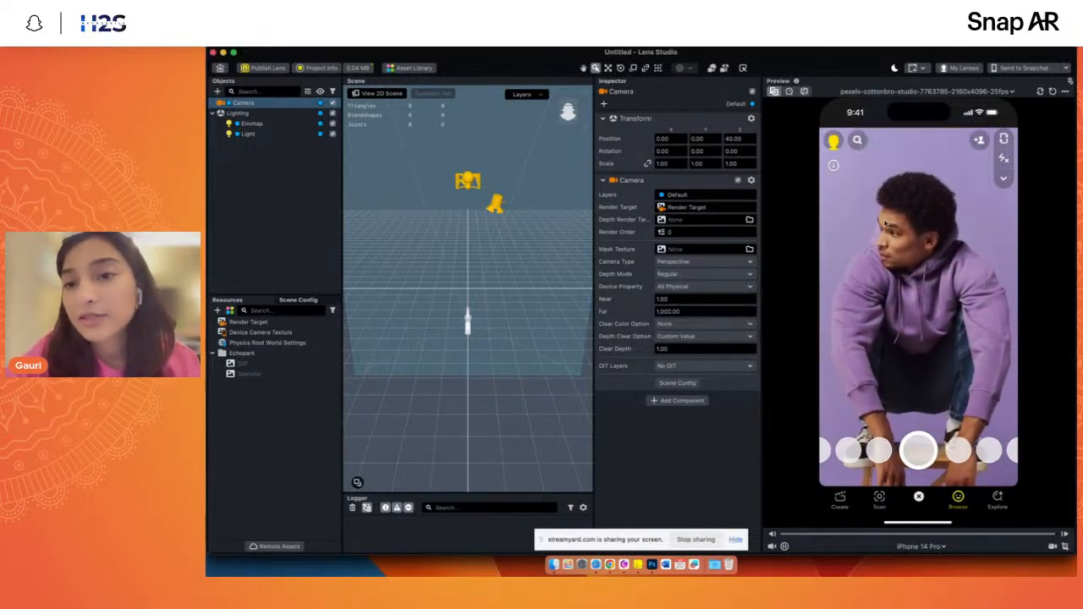
left_click(914, 92)
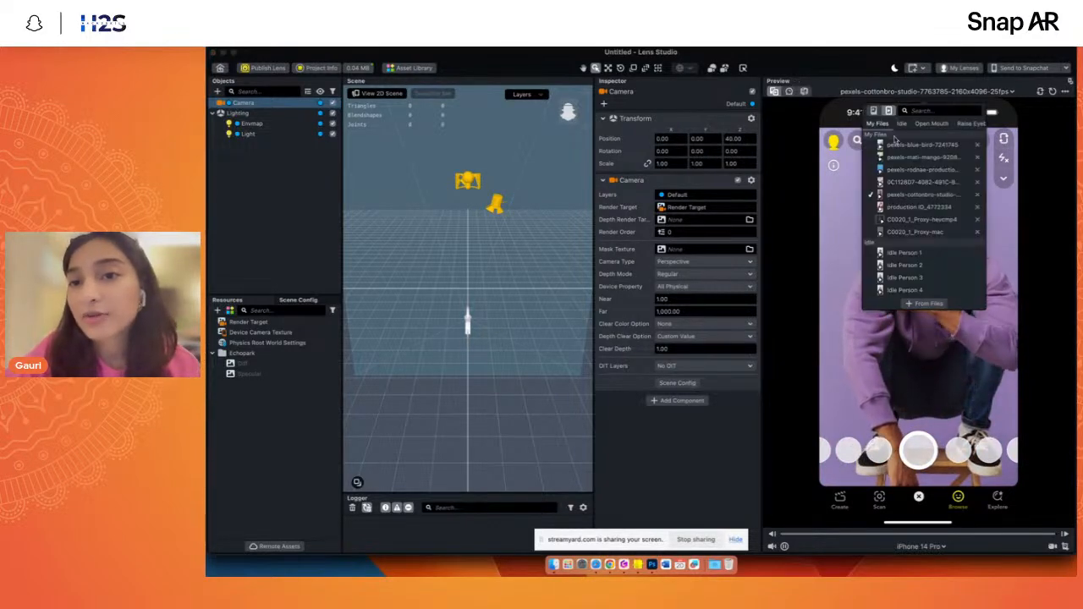
left_click(897, 207)
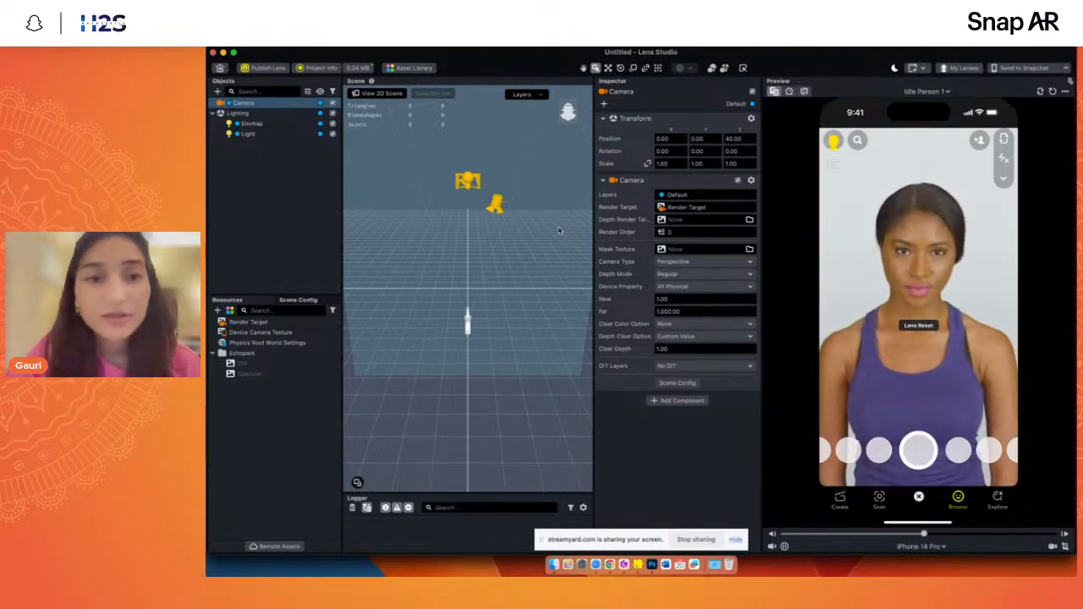
- Collapse the Lighting group and add a Screen Image to the scene
left_click(228, 212)
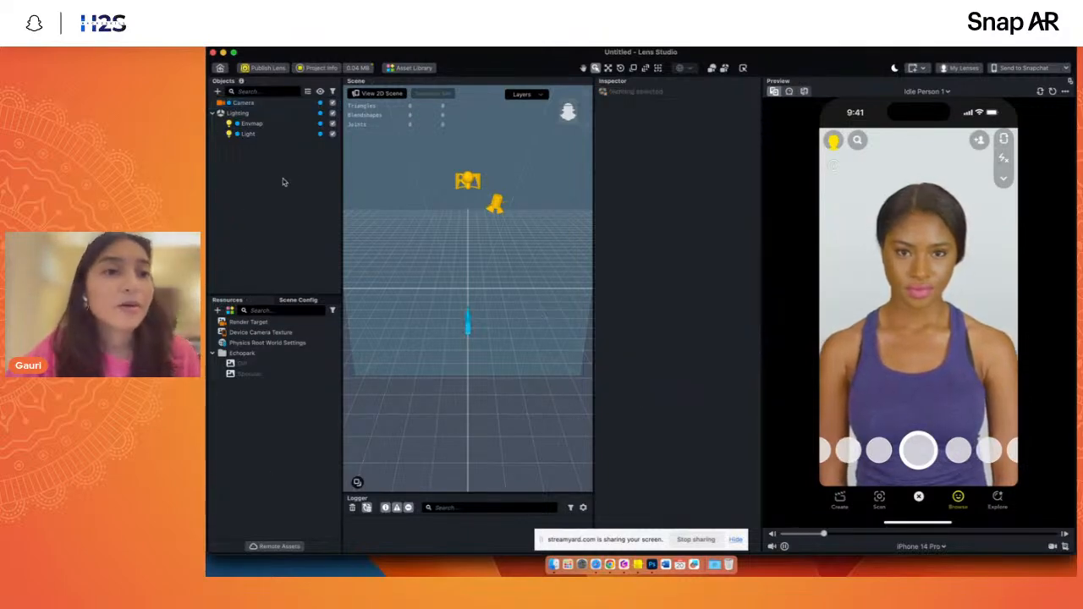
left_click(214, 114)
left_click(243, 102)
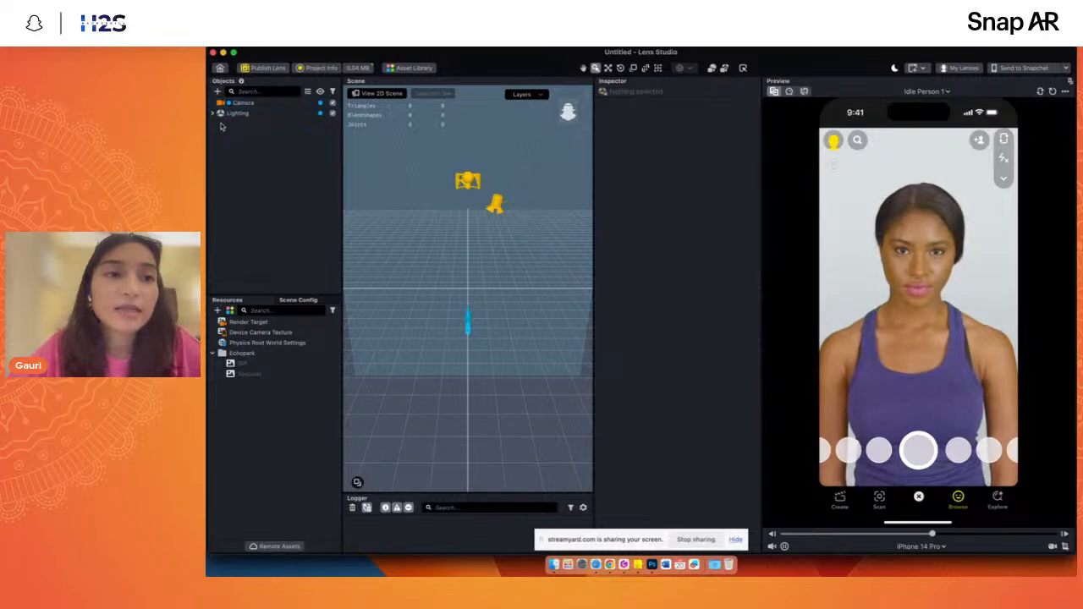
left_click(216, 90)
type("co")
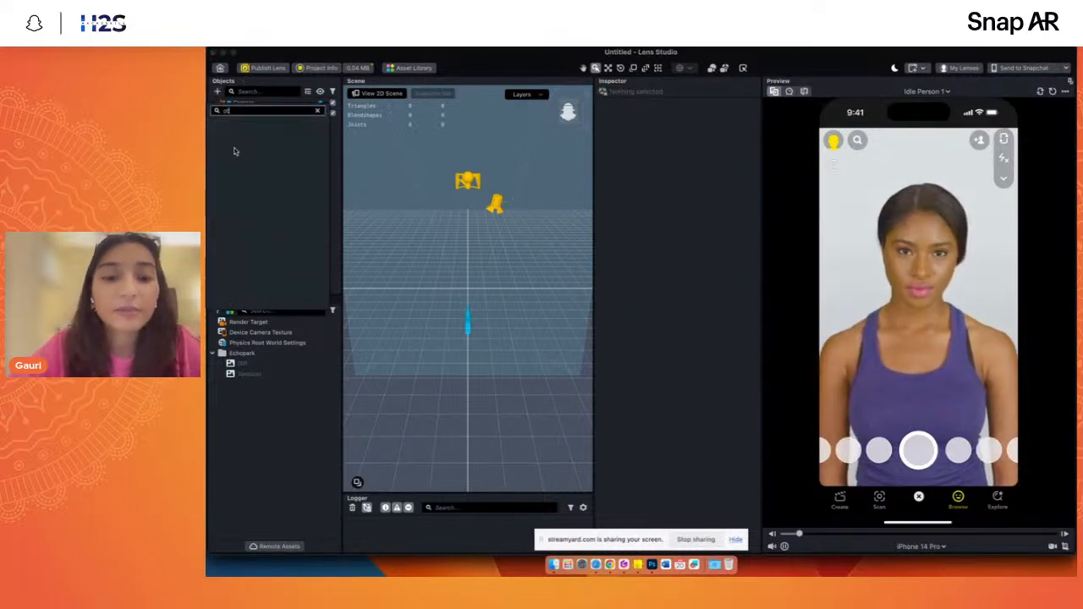
key("BackSpace")
key("BackSpace")
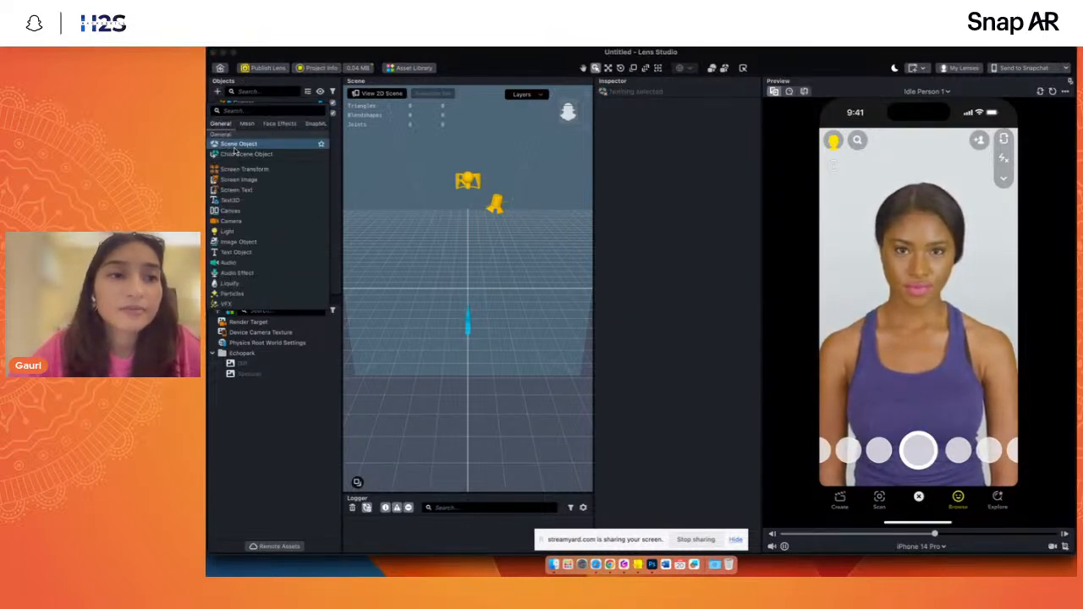
type("im")
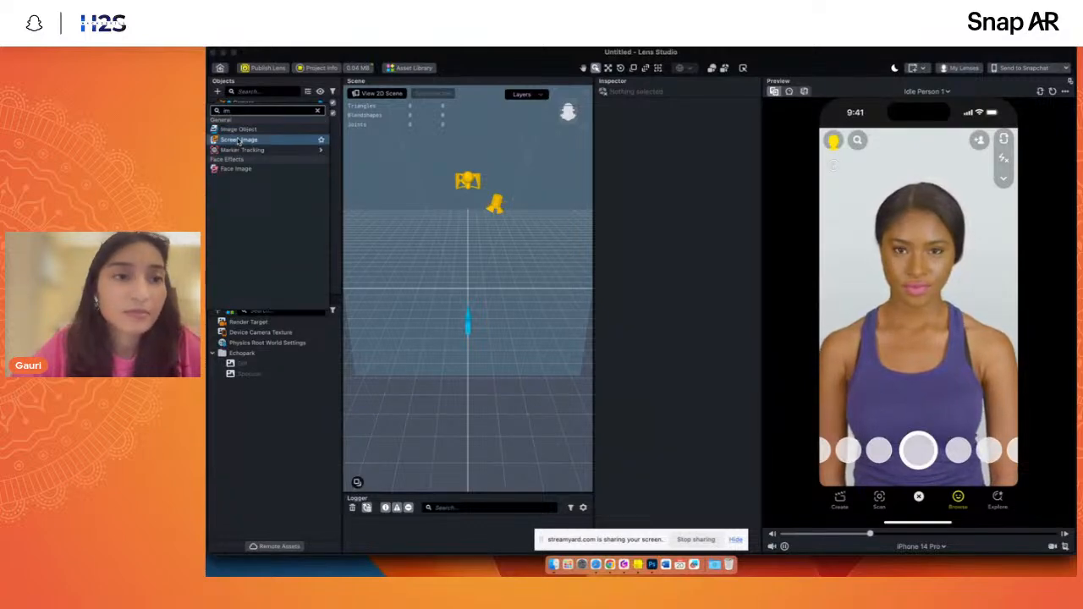
left_click(237, 141)
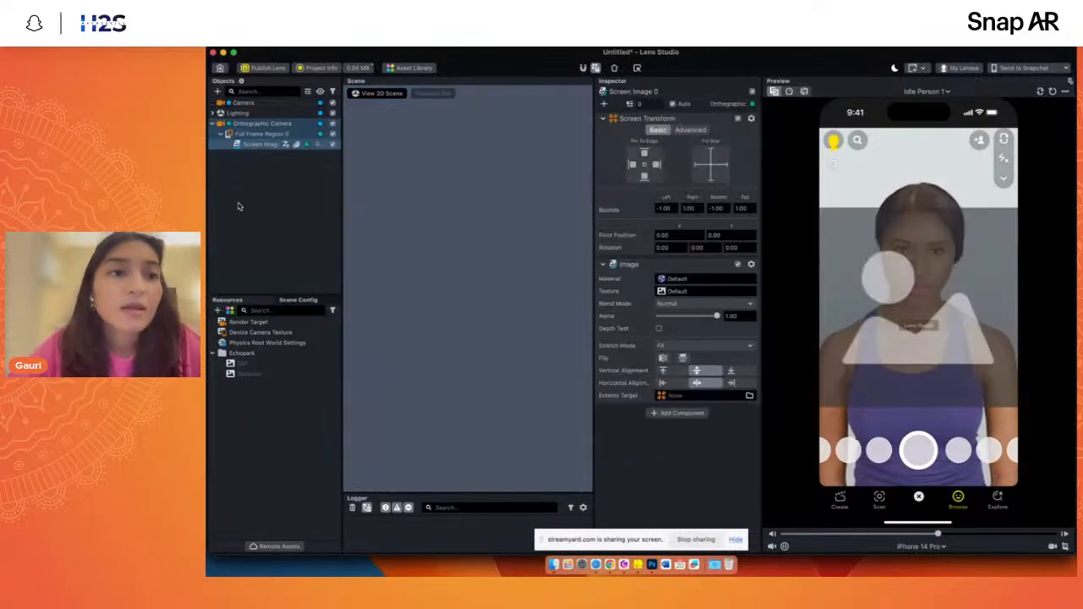
left_click(239, 206)
- Inspect the Orthographic Camera and the Screen Image, and disable the Full Frame Region that contains the image
left_click(278, 126)
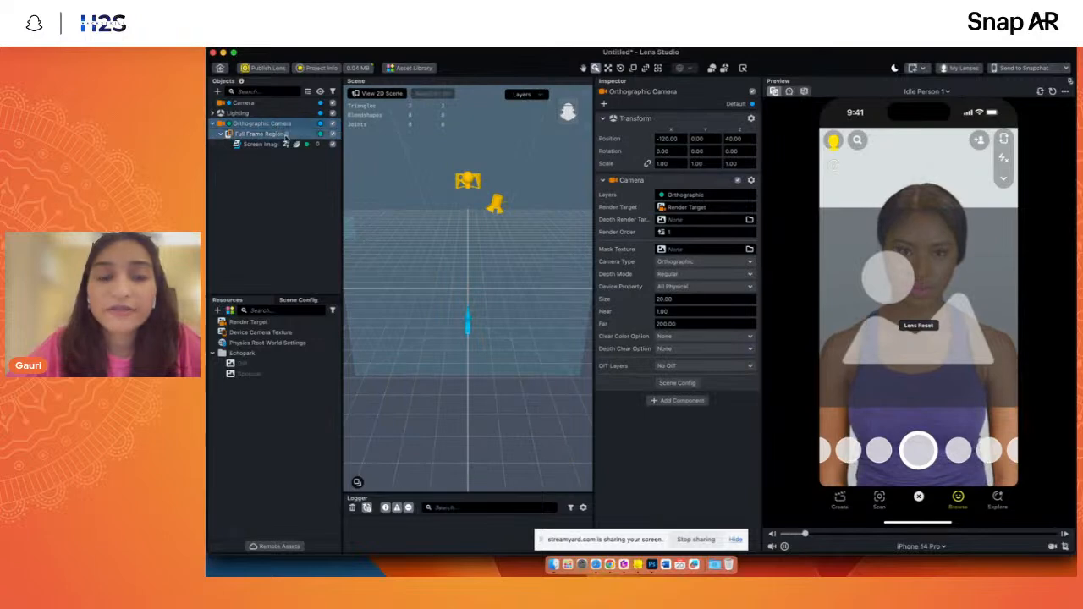
left_click(283, 144)
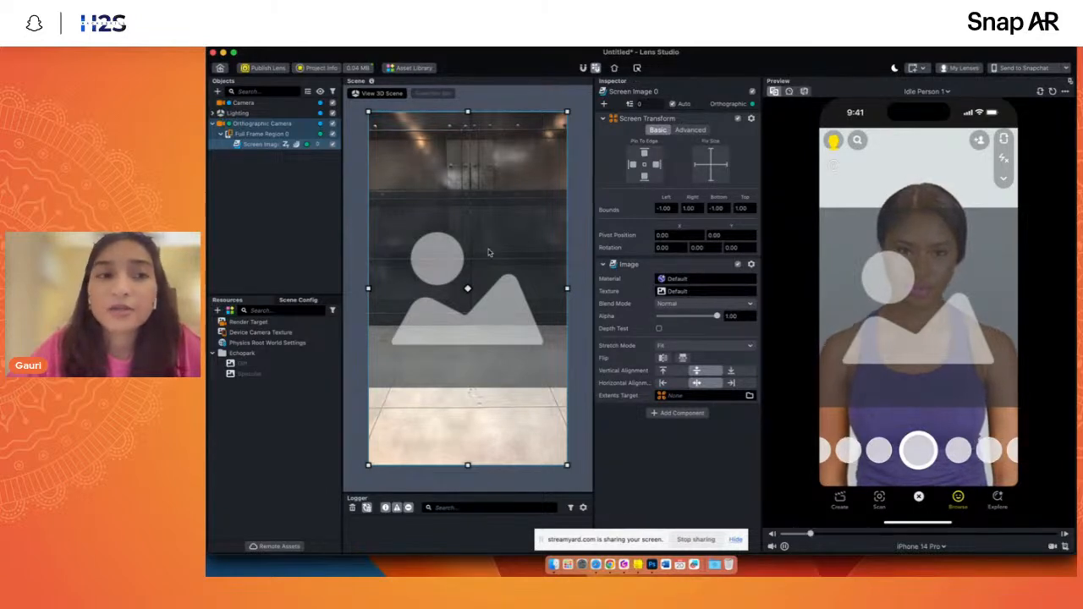
left_click(220, 134)
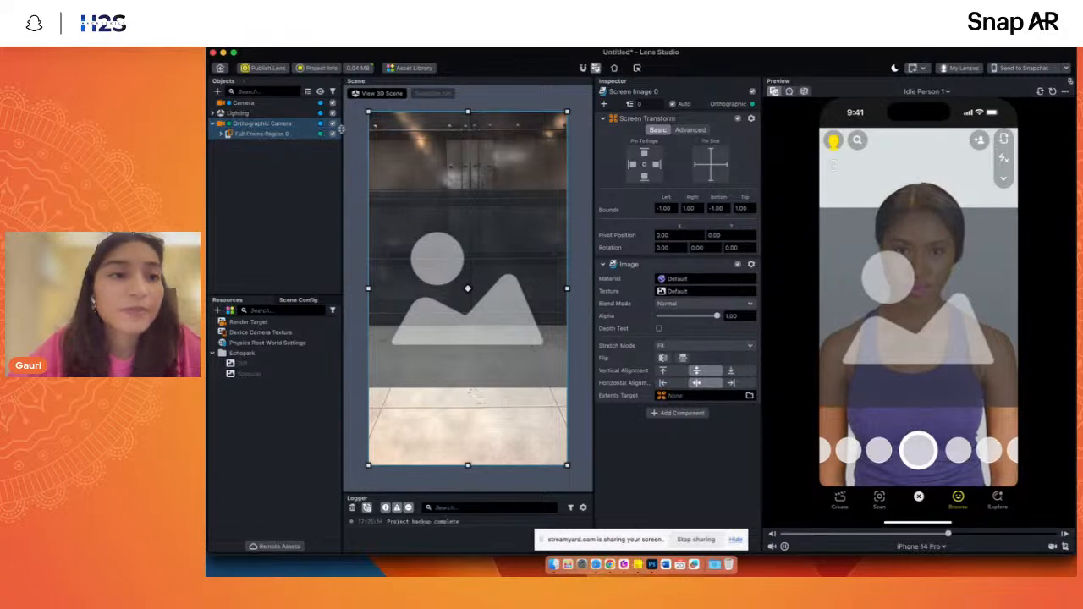
left_click(332, 134)
- Try adding a Text Object under the Orthographic Camera, and delete it
left_click(267, 125)
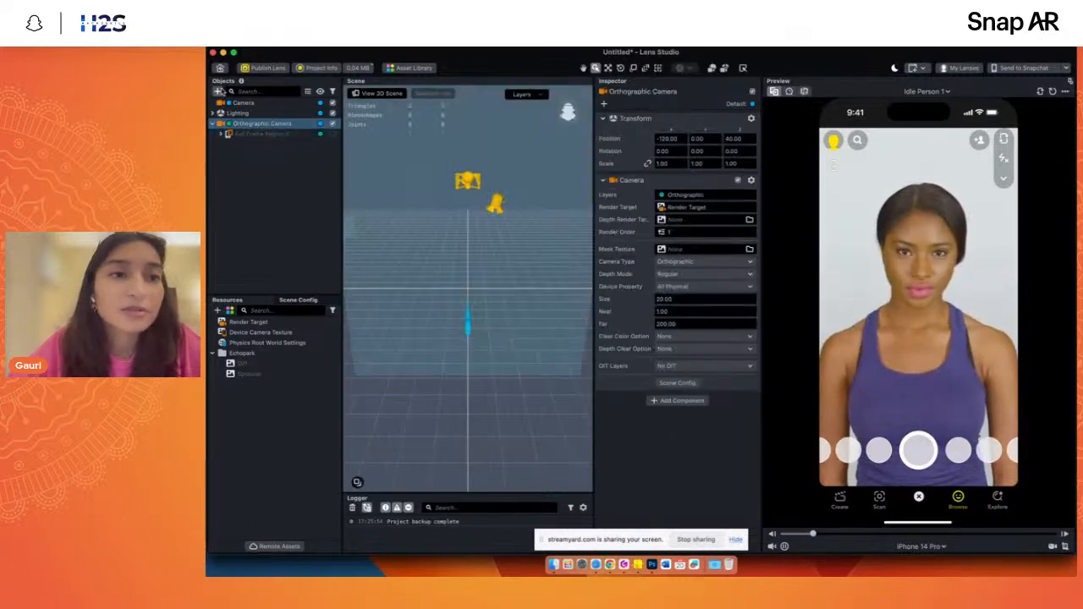
left_click(218, 92)
type("te")
left_click(237, 139)
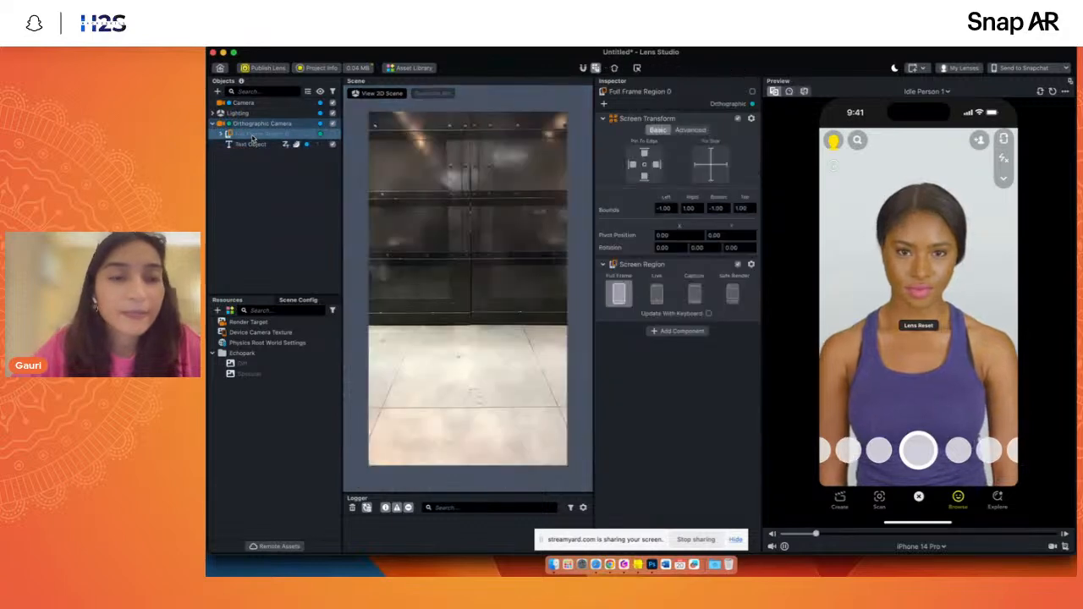
left_click(253, 145)
key("Delete")
- Add a Screen Text under the Orthographic Camera and delete the disabled Full Frame Region holding the Screen Image
left_click(239, 125)
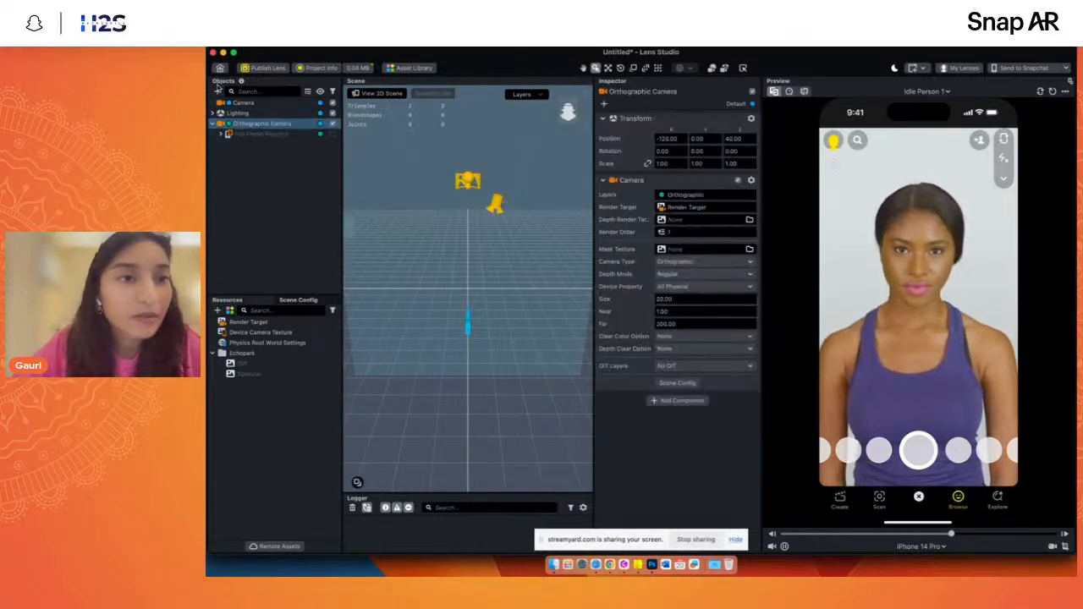
left_click(217, 92)
type("scre")
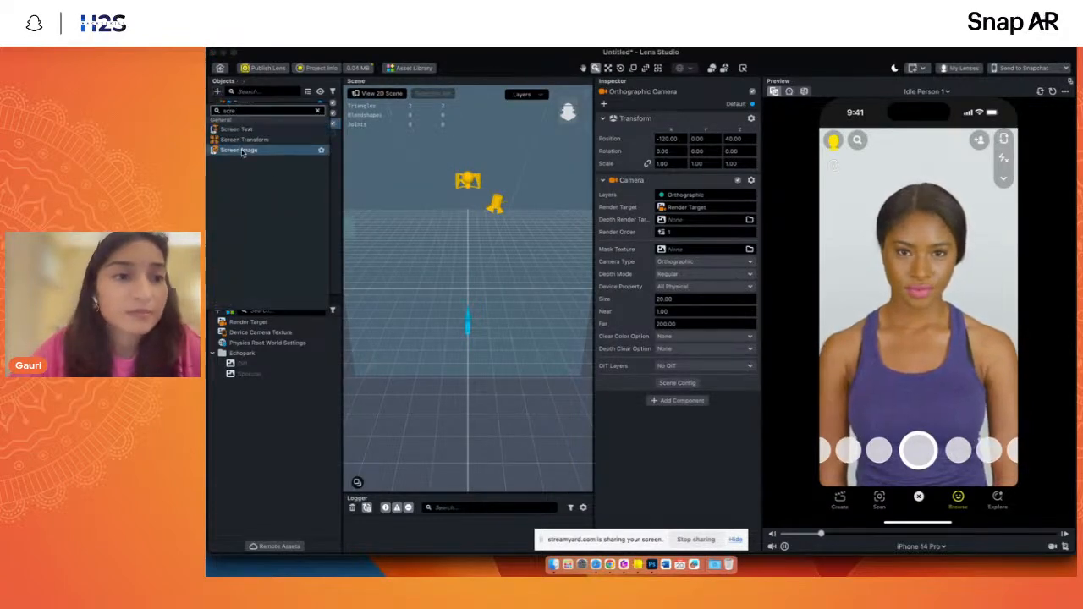
left_click(237, 128)
left_click(254, 194)
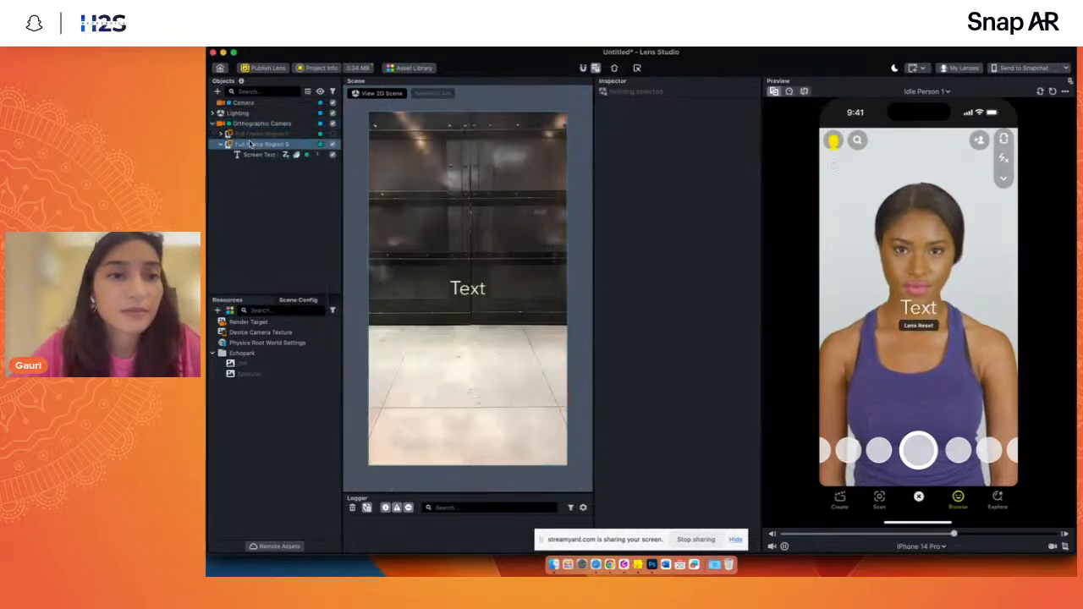
left_click(256, 135)
key("Delete")
- Change the Screen Text's content to "Mock Logo"
left_click(258, 144)
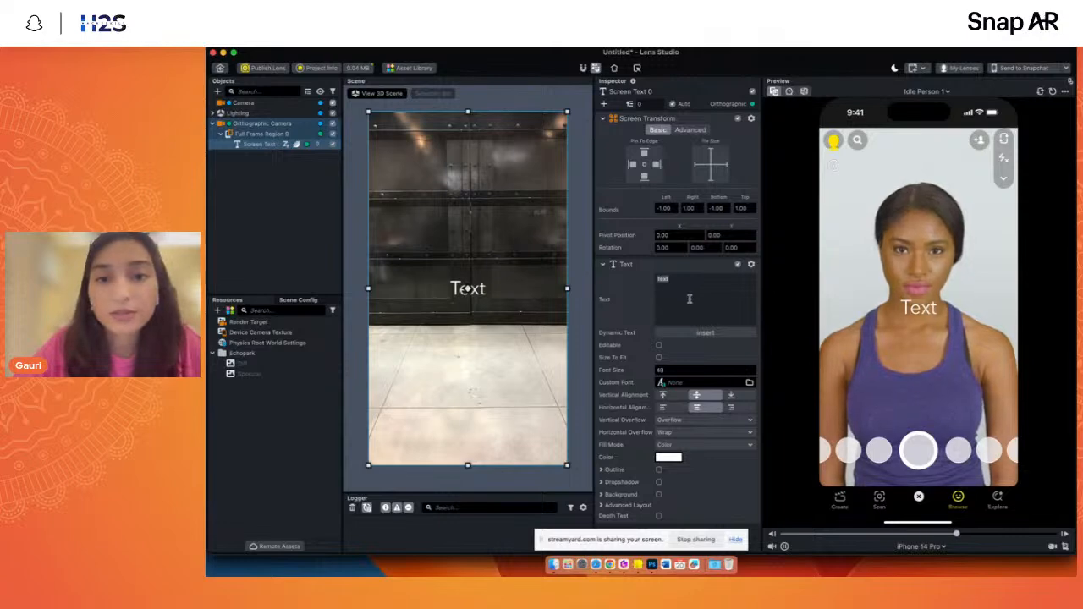
key("BackSpace")
type("Mo")
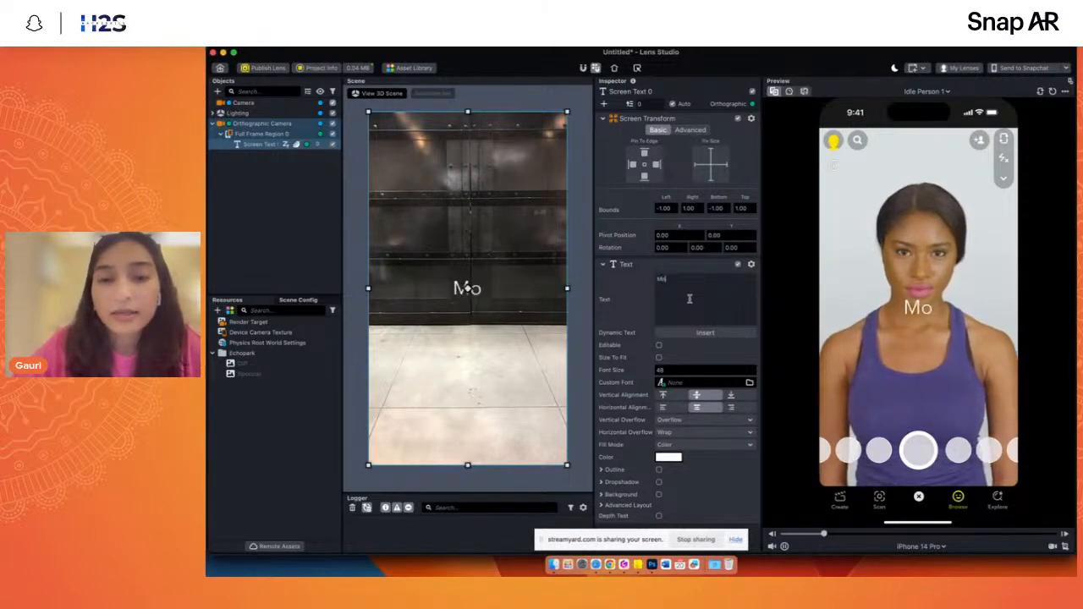
type("ck Logo")
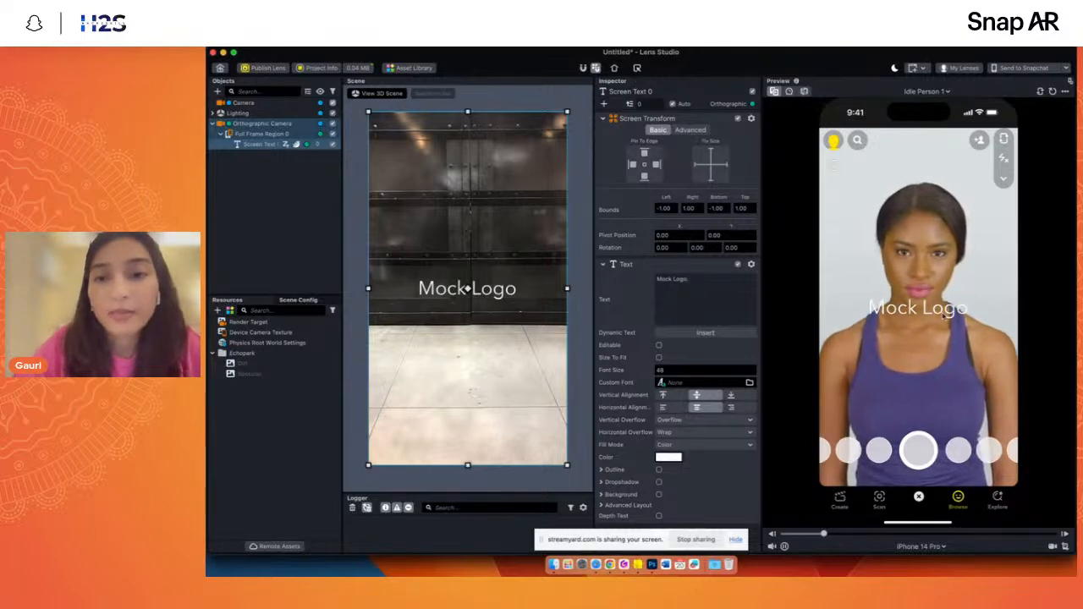
- Add a Screen Transform inside the Full Frame Region, alongside the Screen Text
left_click(239, 135)
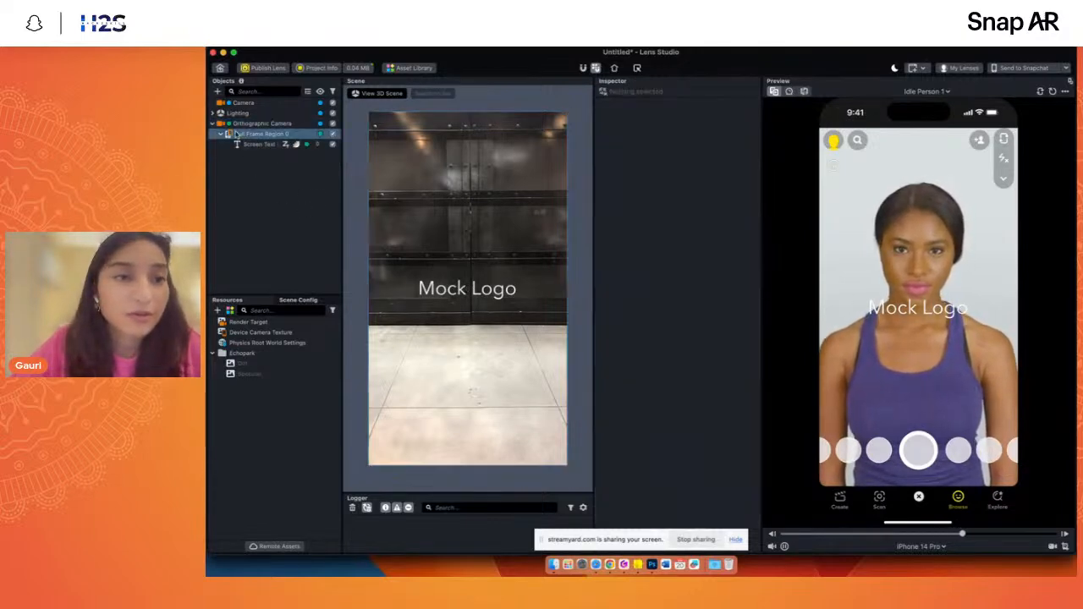
left_click(222, 135)
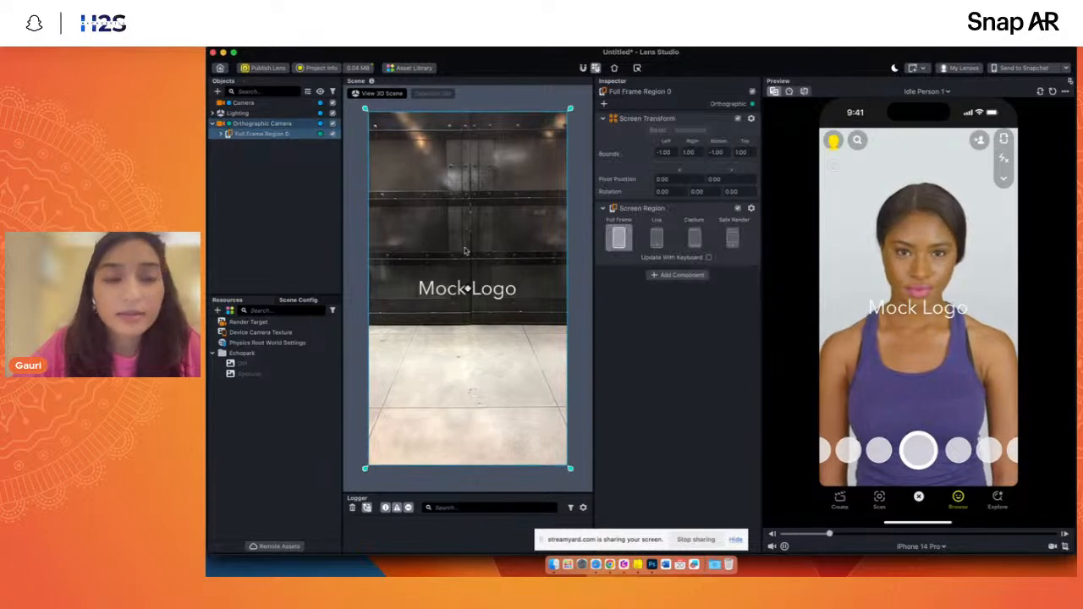
left_click(222, 135)
left_click(247, 145)
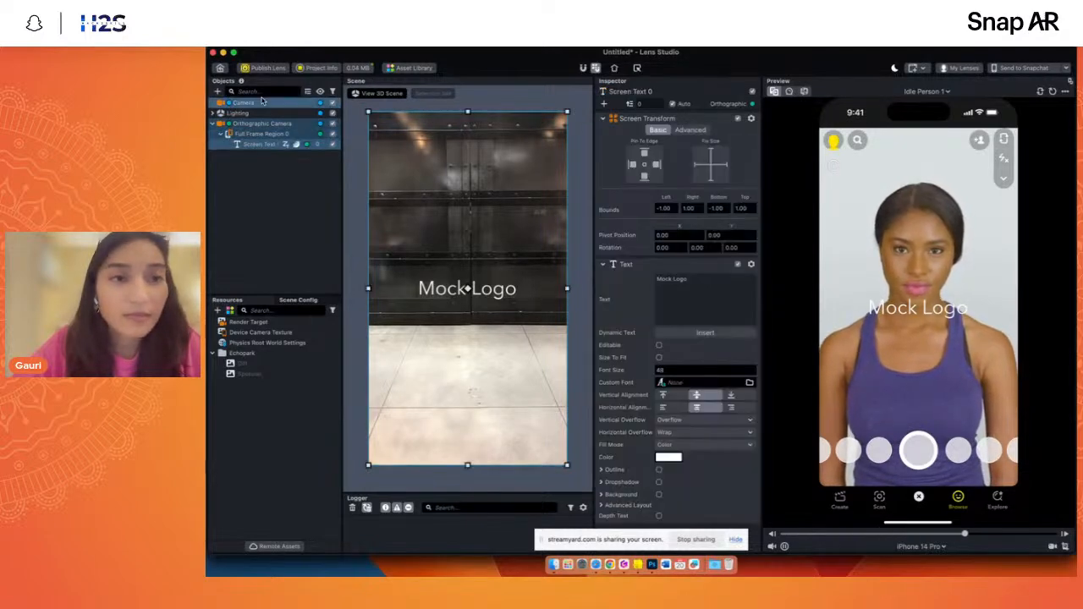
left_click(254, 135)
left_click(217, 91)
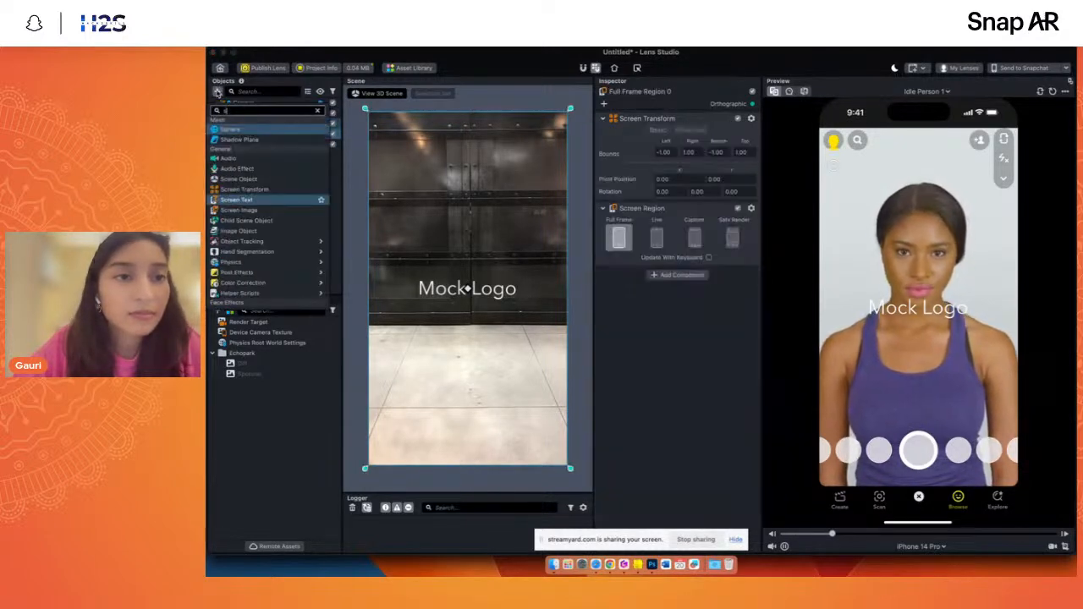
type("sc")
left_click(245, 150)
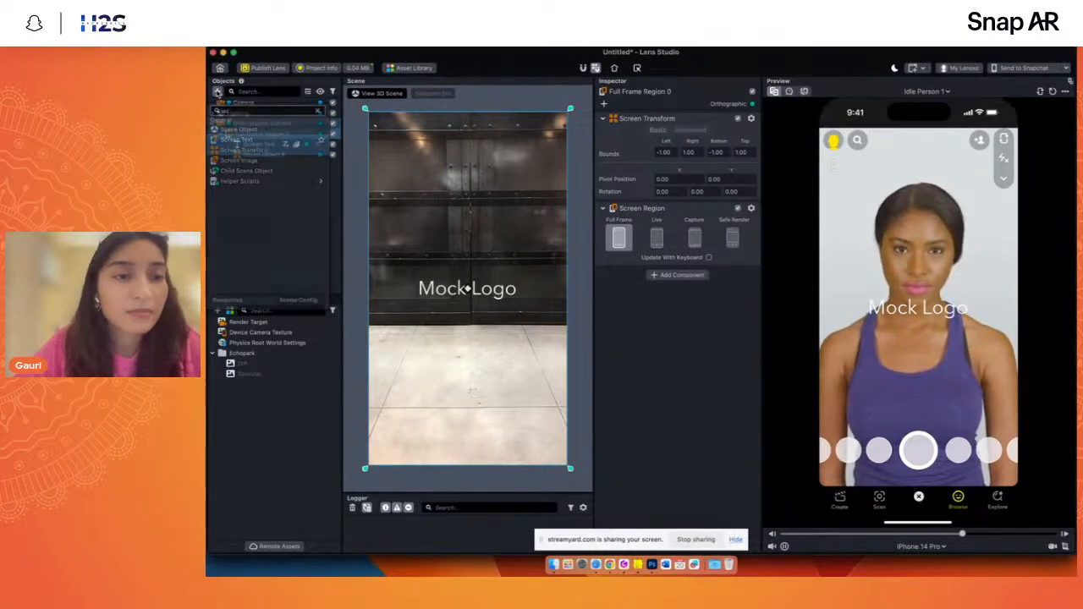
- Fix the Screen Transform's size at width 5 and height 5, and nest the Screen Text inside it
left_click(711, 163)
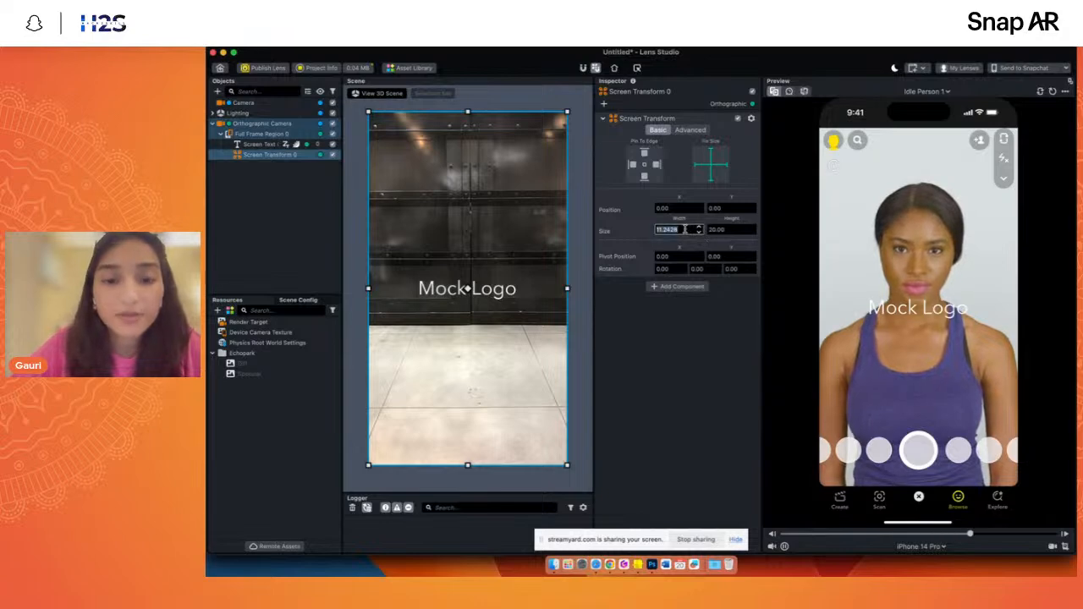
type("5")
key("Tab")
type("5")
key("Return")
left_click_drag(234, 148, 245, 157)
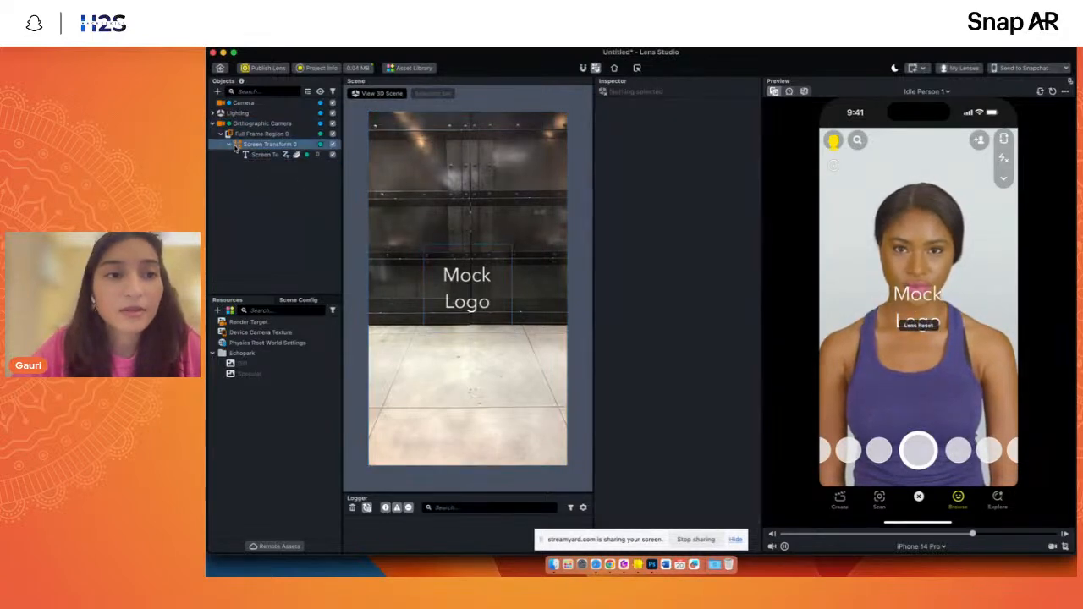
left_click(241, 145)
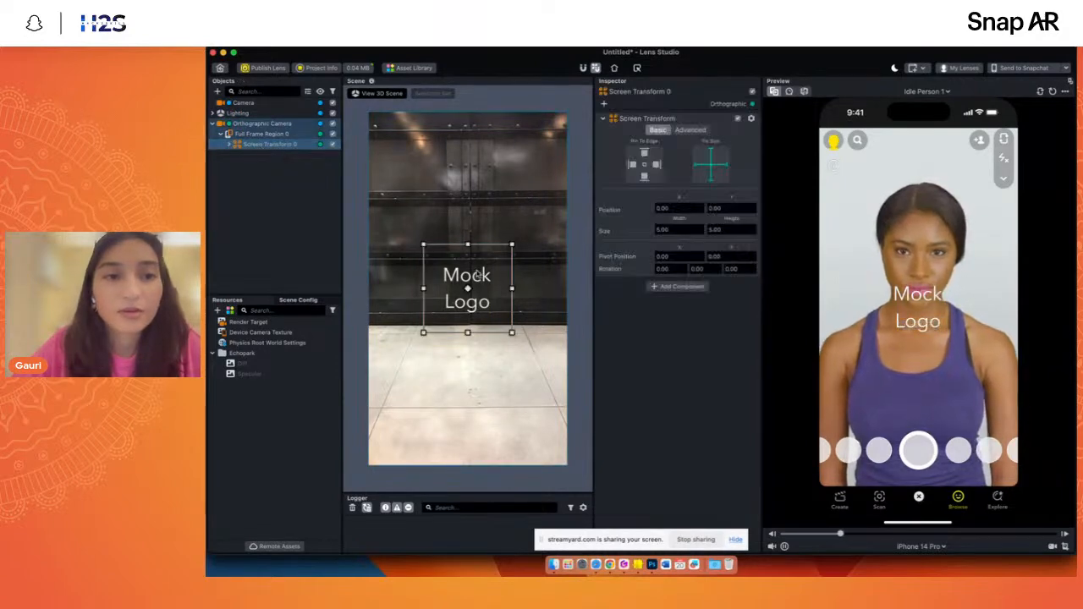
- Set the Full Frame Region to Safe Render and move its Screen Transform up near the frame's upper edge, horizontally centred at Y about 0.84
left_click(259, 136)
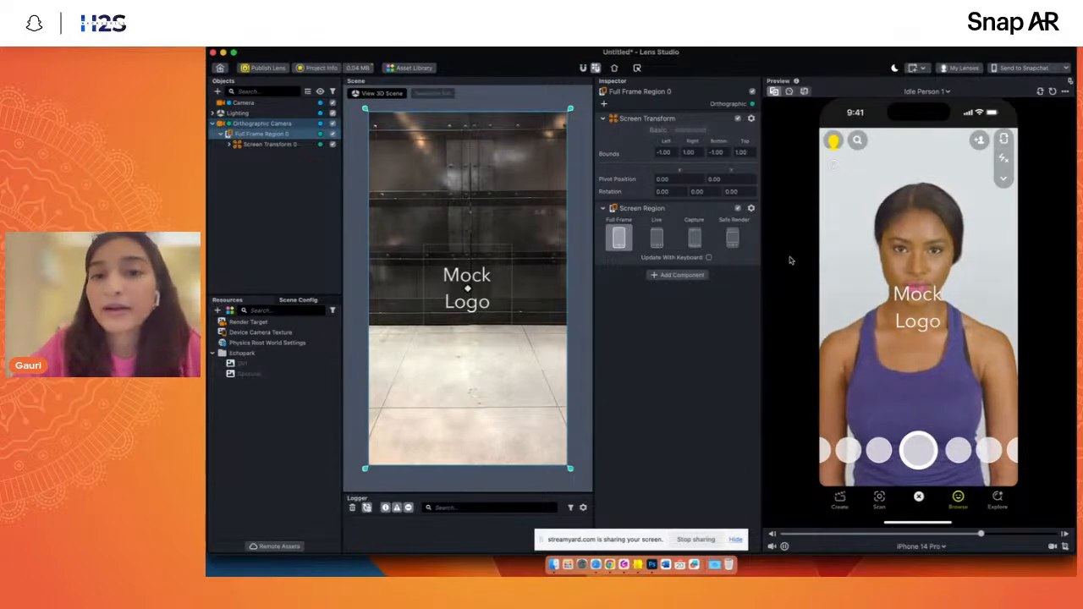
left_click(733, 238)
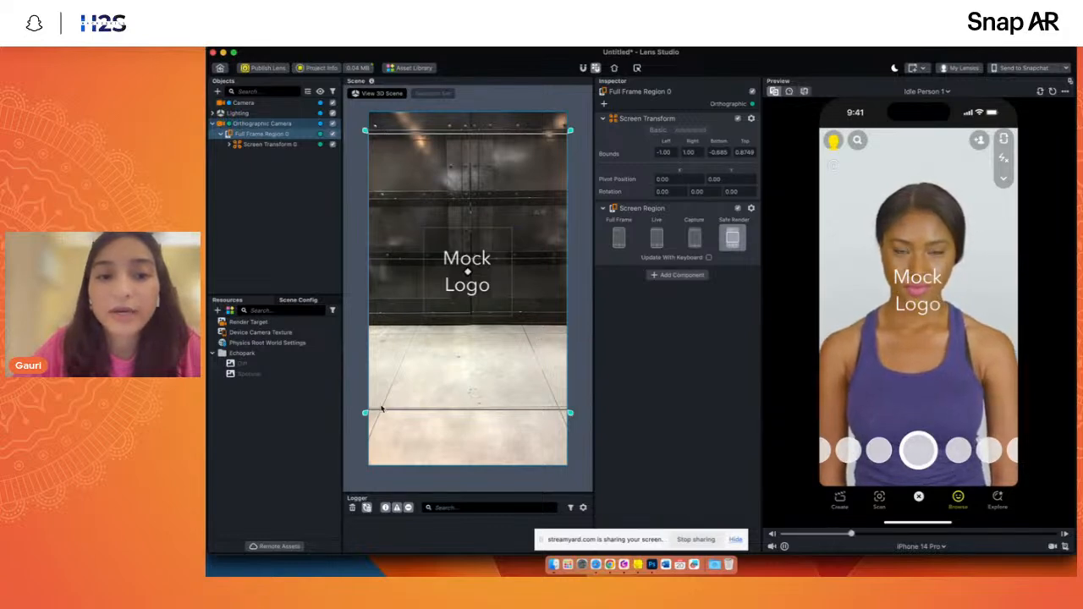
left_click(247, 145)
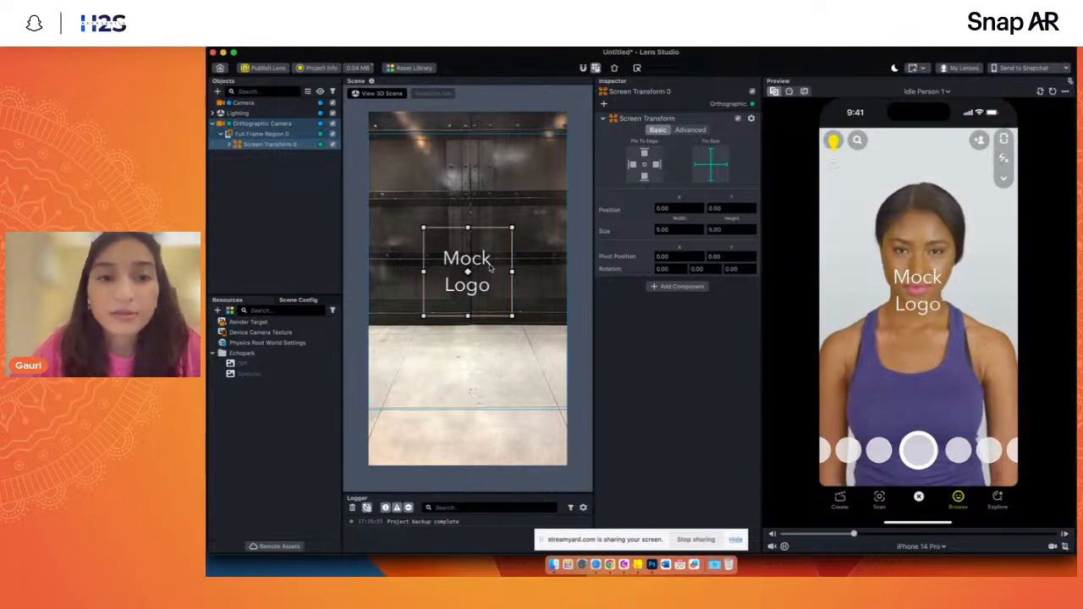
left_click_drag(489, 268, 491, 156)
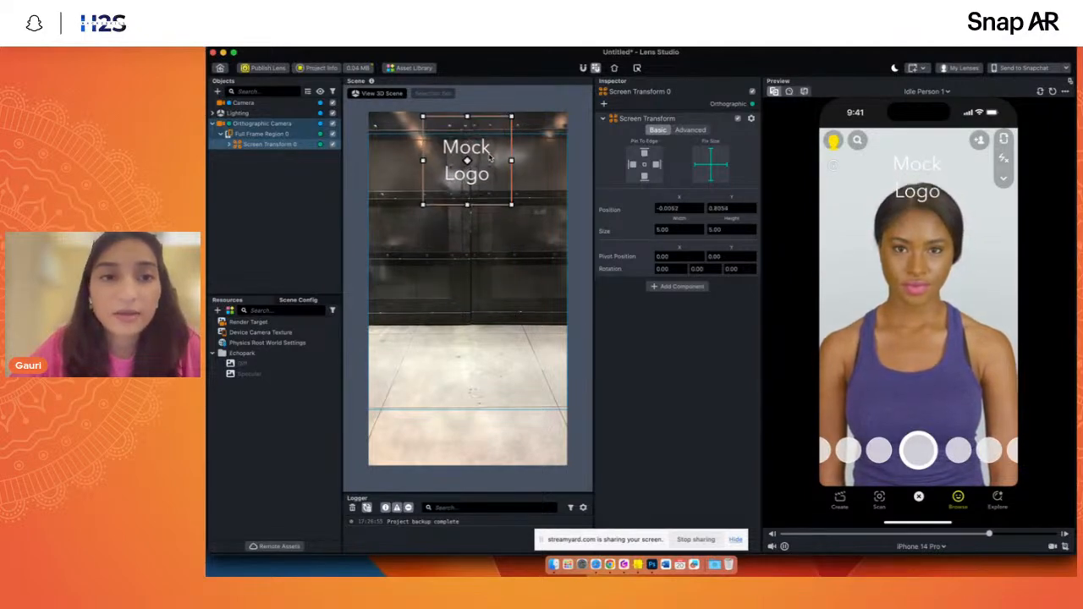
key("super+z")
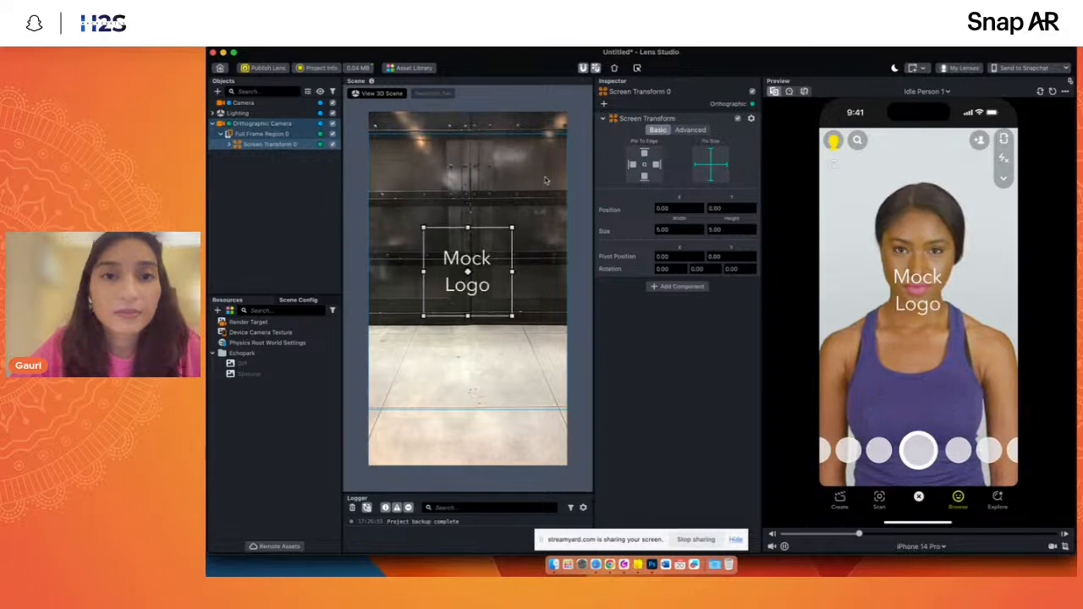
left_click_drag(481, 266, 484, 156)
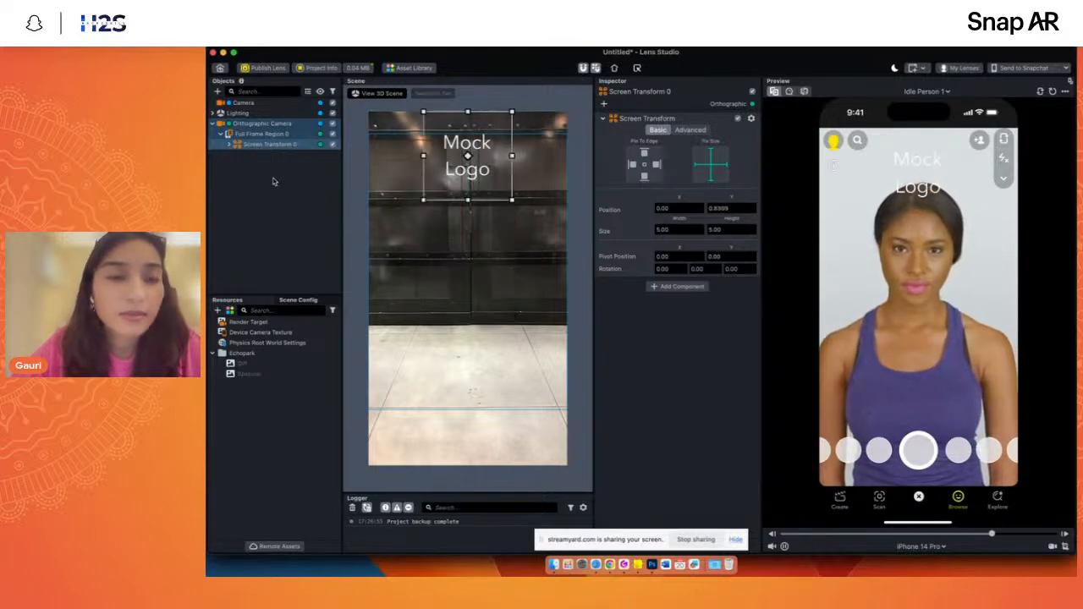
- Give the Screen Text inside the Screen Transform a font size of 20 and a pinkish-red colour
left_click(231, 145)
left_click(258, 155)
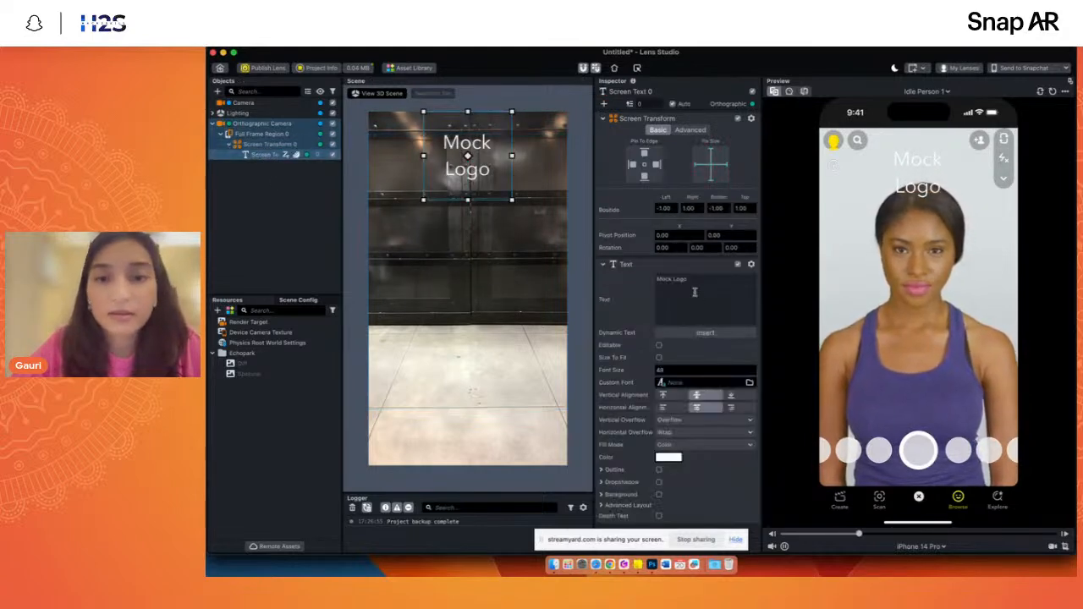
left_click(676, 370)
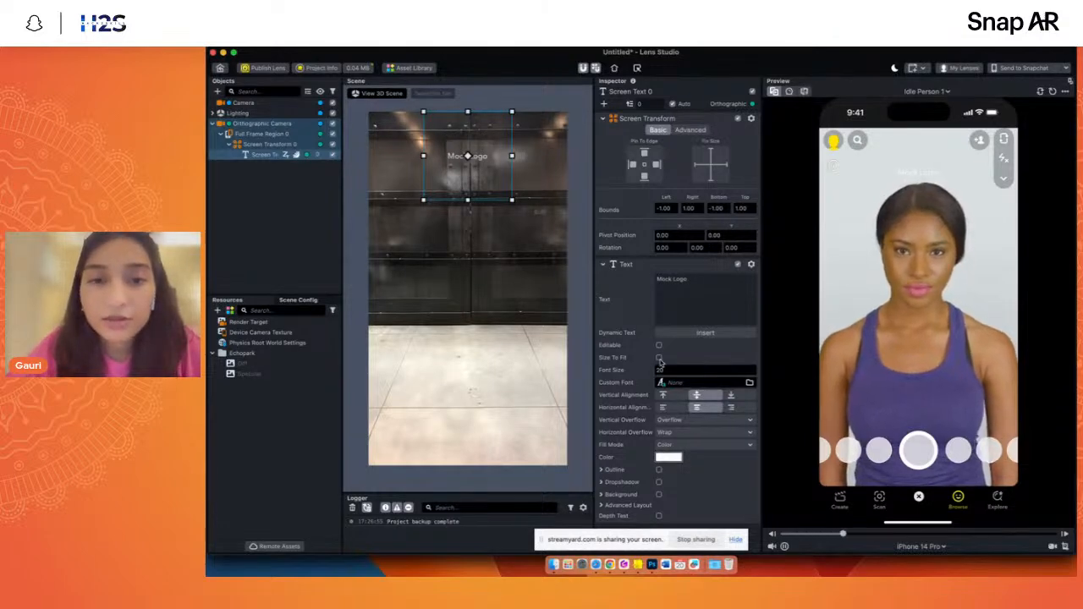
left_click(668, 457)
left_click(772, 176)
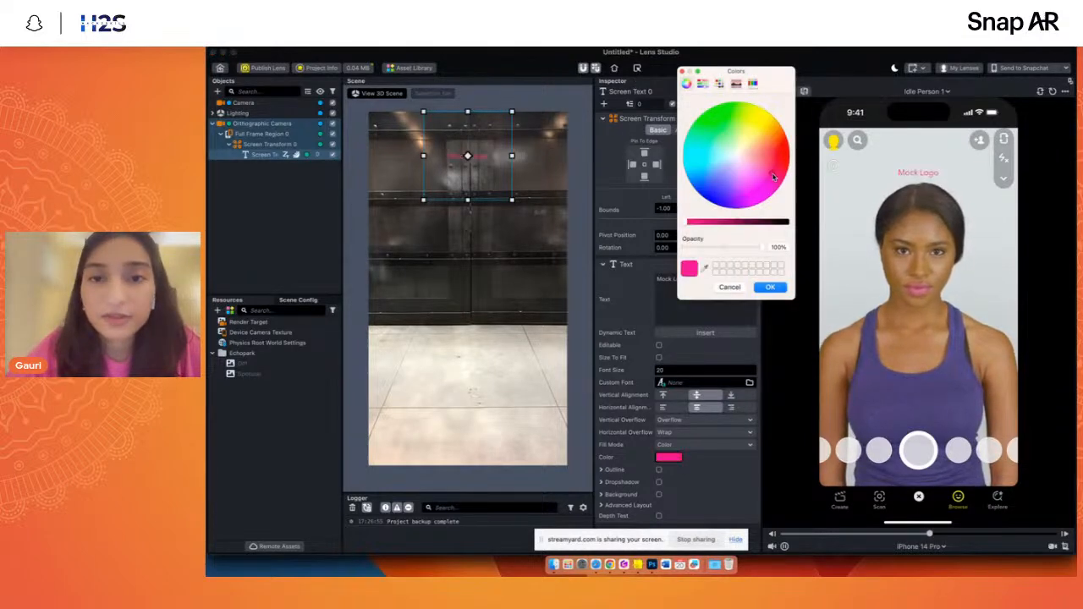
left_click(769, 287)
- Add the Cutive Mono font to the project as the Screen Text's custom font
left_click(677, 383)
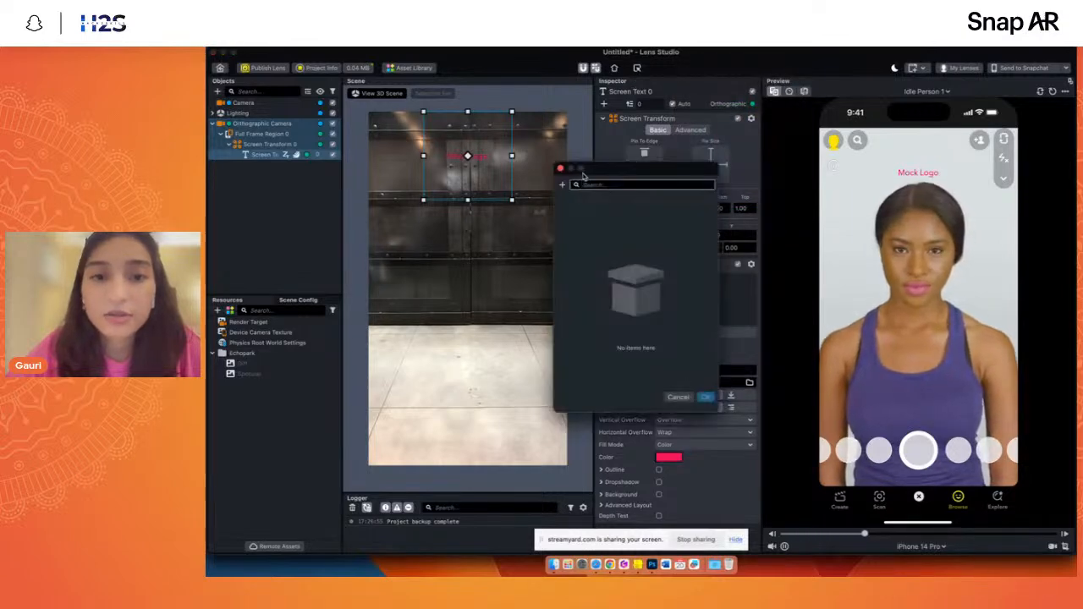
left_click(562, 186)
mouse_move(548, 228)
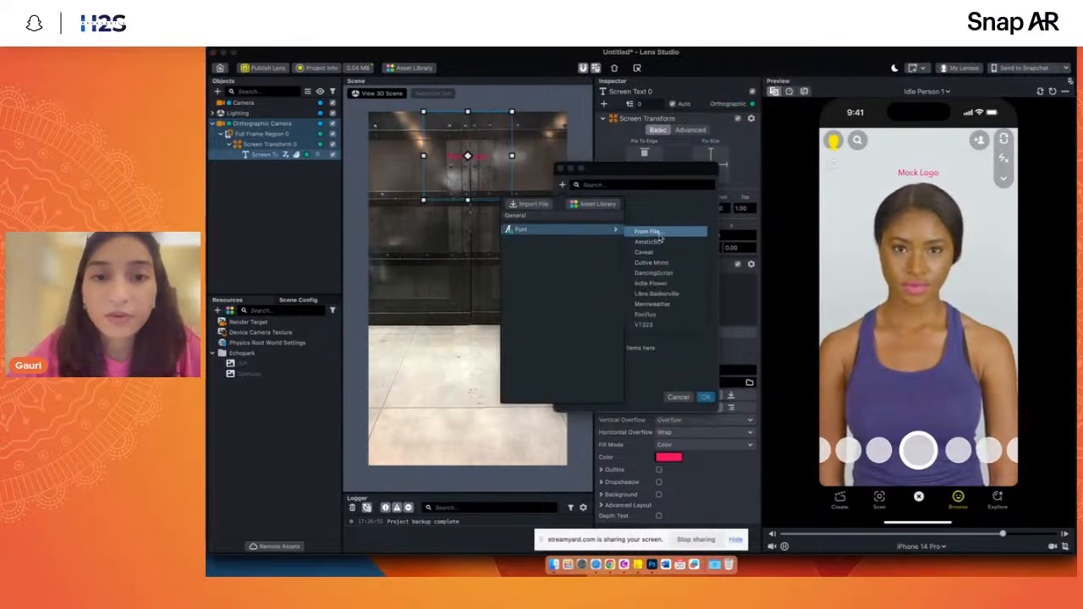
left_click(653, 263)
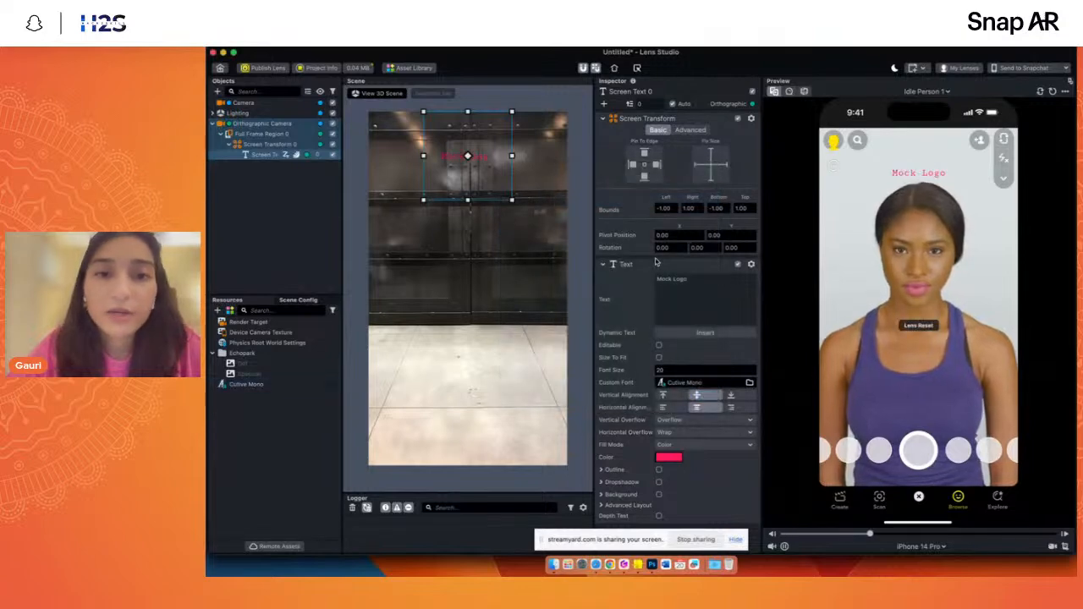
left_click(222, 135)
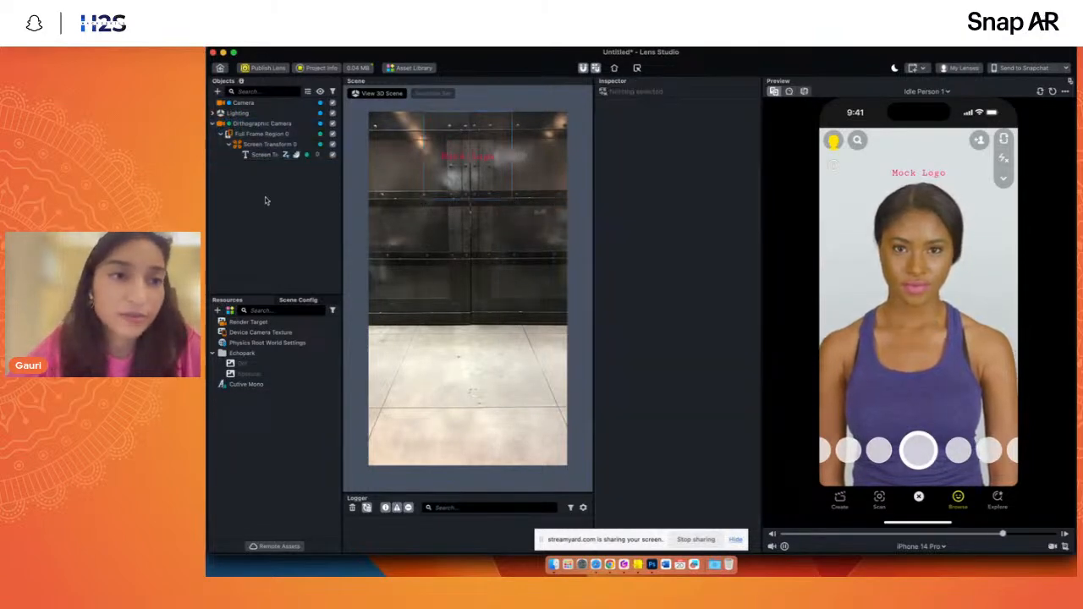
- Change the Screen Text's content to "Game Lens for H2S"
left_click(258, 155)
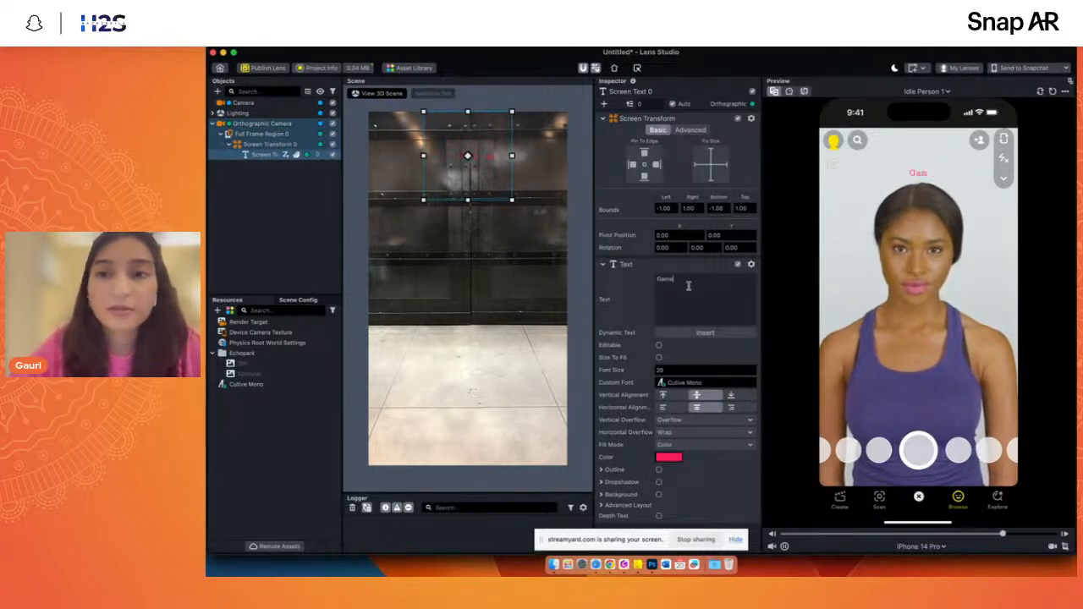
type("ns ")
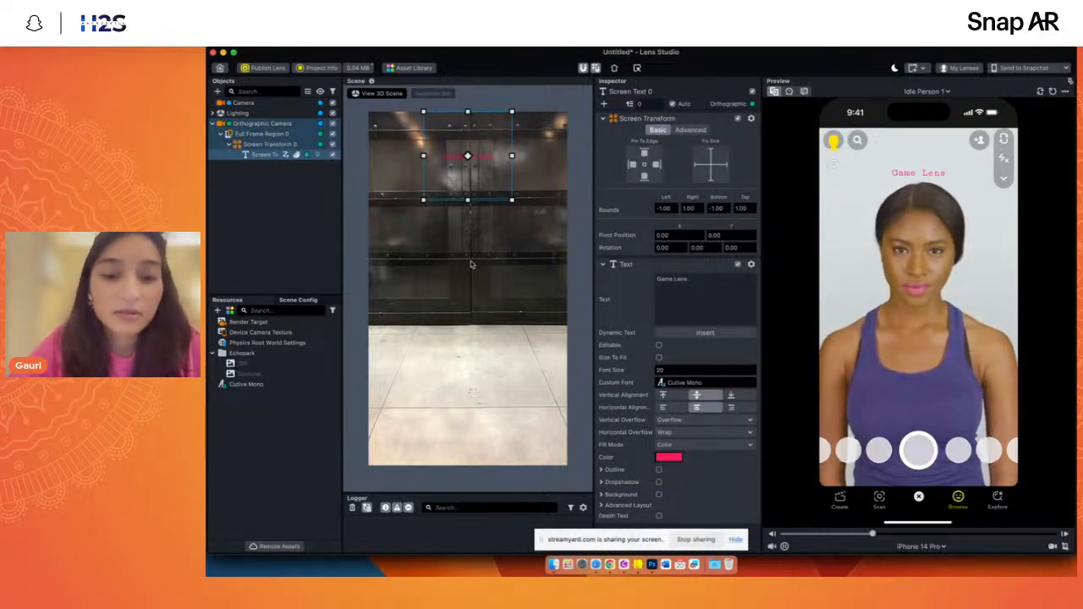
type("for")
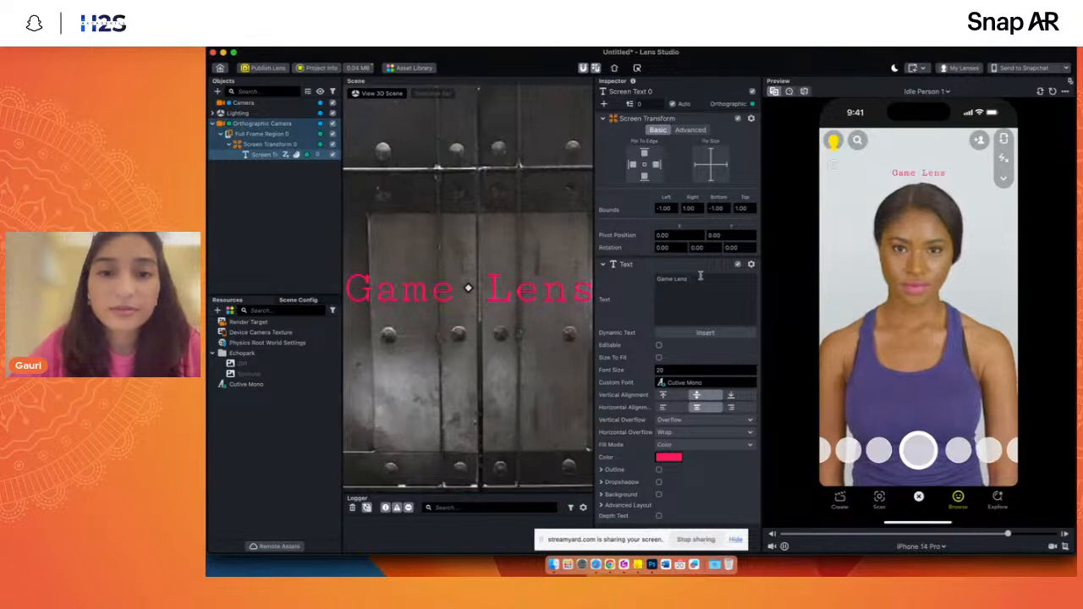
type(" H2S")
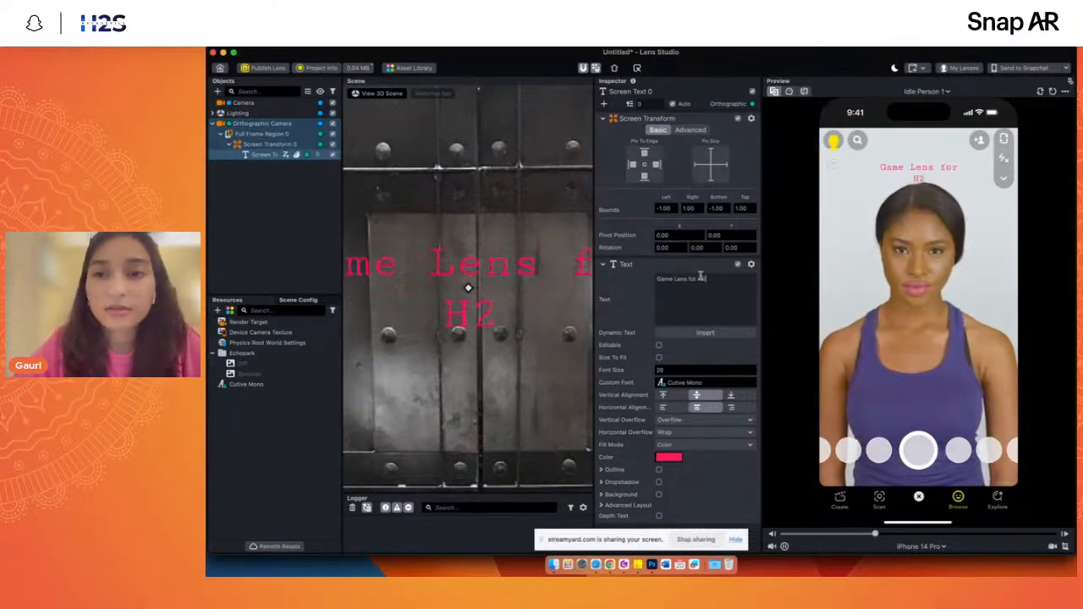
- Collapse the Orthographic Camera's hierarchy and add a Head Binding under the main Camera
left_click(213, 123)
left_click(239, 102)
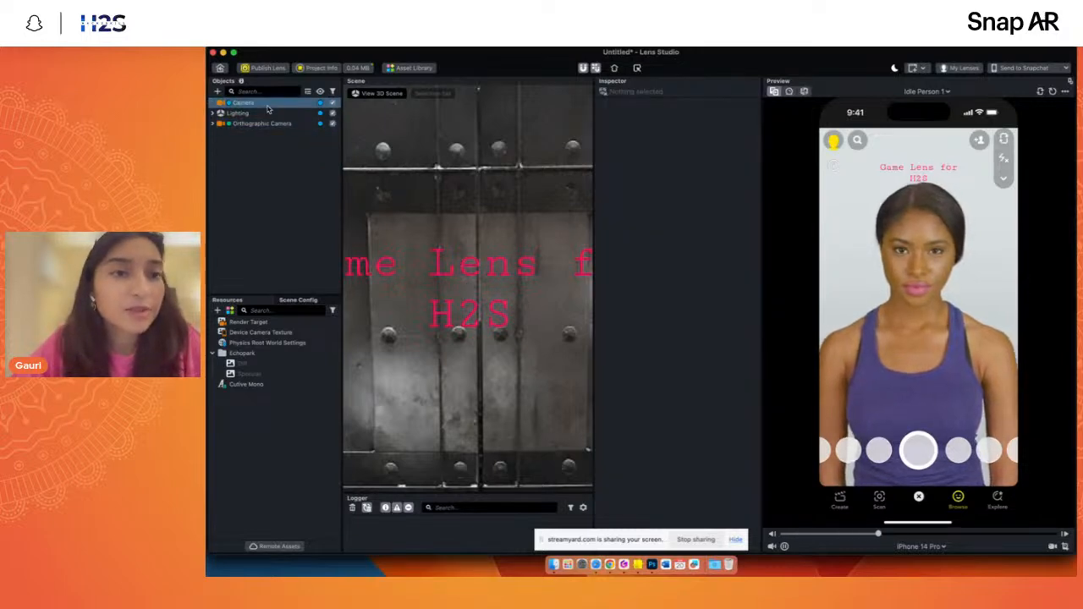
left_click(218, 91)
type("he")
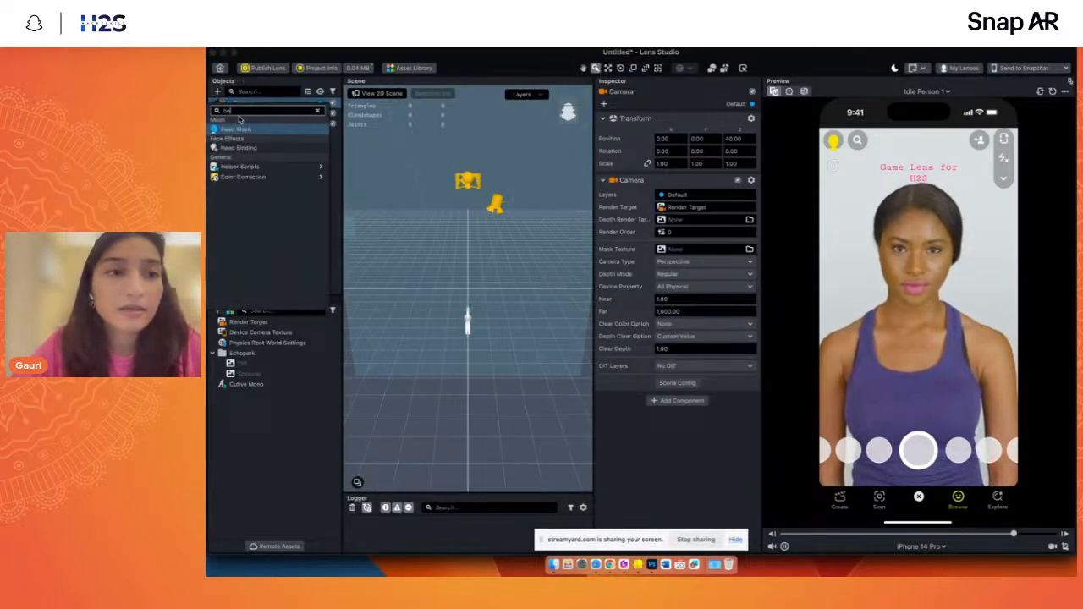
left_click(238, 147)
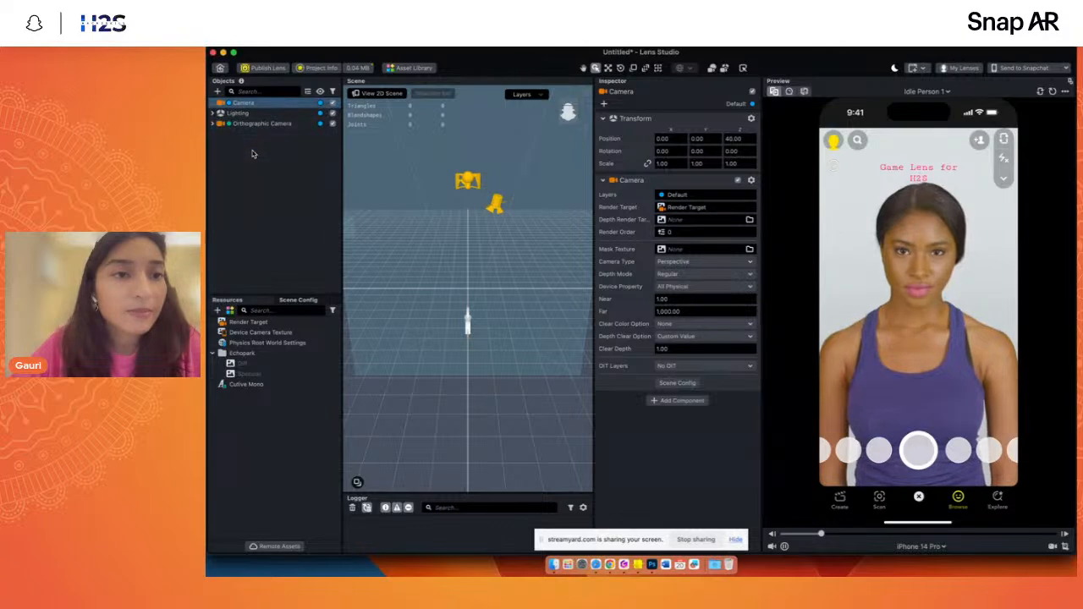
- Remove the Default material from the Face Occluder inside the Head Binding and view the head mesh from several angles
left_click(262, 229)
left_click(229, 124)
left_click(253, 136)
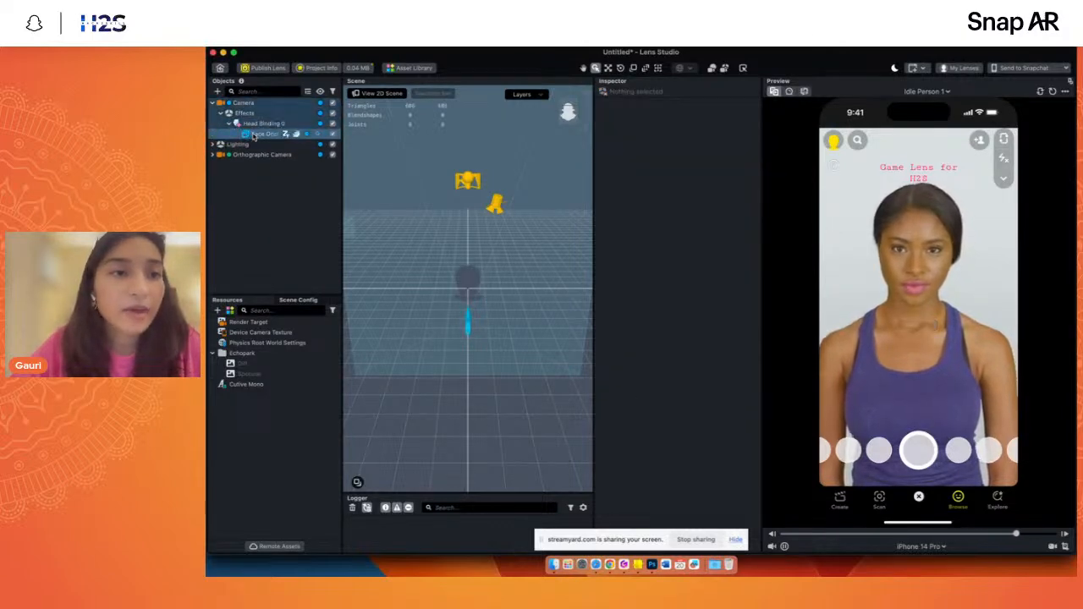
double_click(253, 136)
left_click_drag(572, 121, 558, 116)
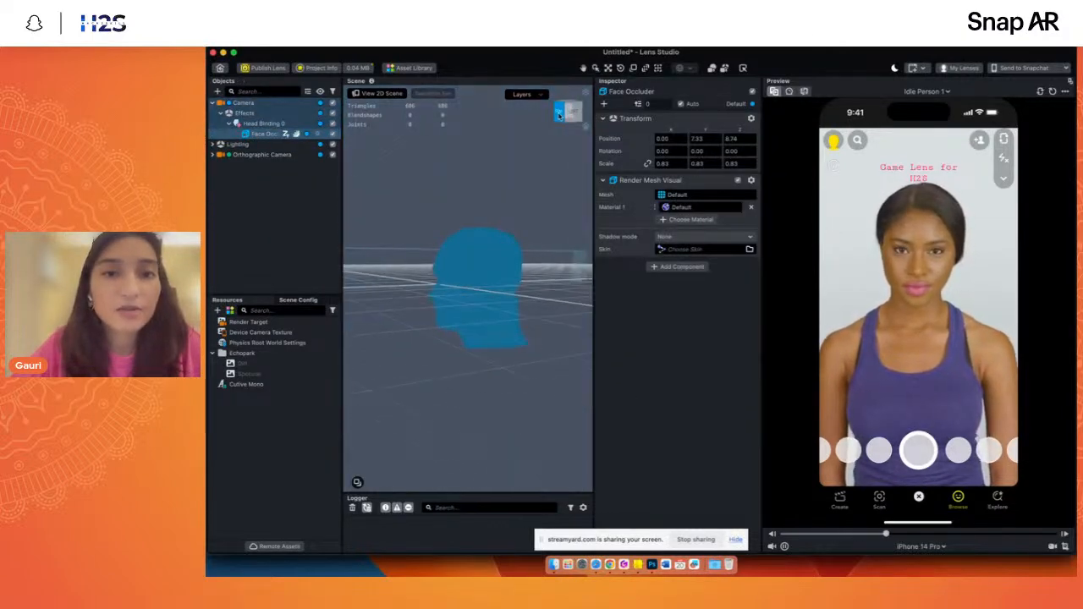
left_click(751, 208)
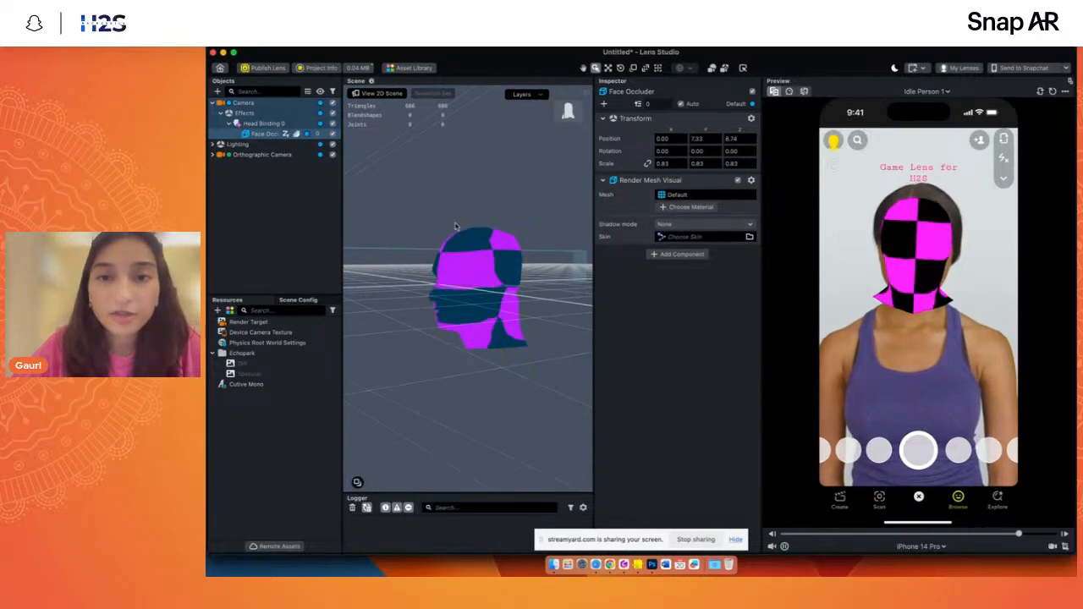
left_click(571, 117)
left_click_drag(568, 115, 574, 119)
- Create a new Occluder material and assign it to the Face Occluder
left_click(669, 206)
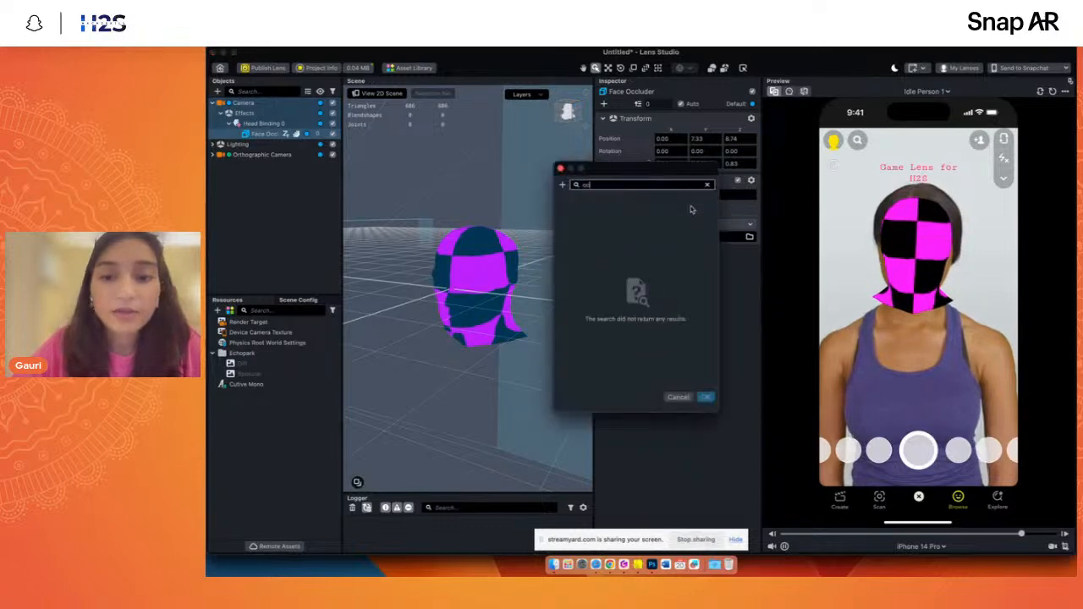
left_click(562, 186)
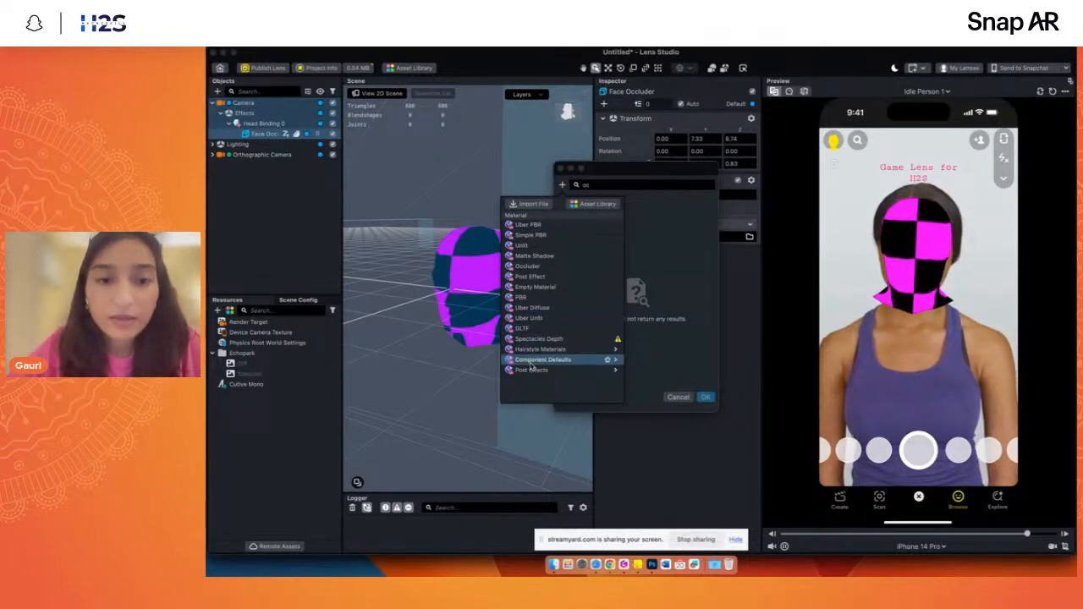
left_click(536, 269)
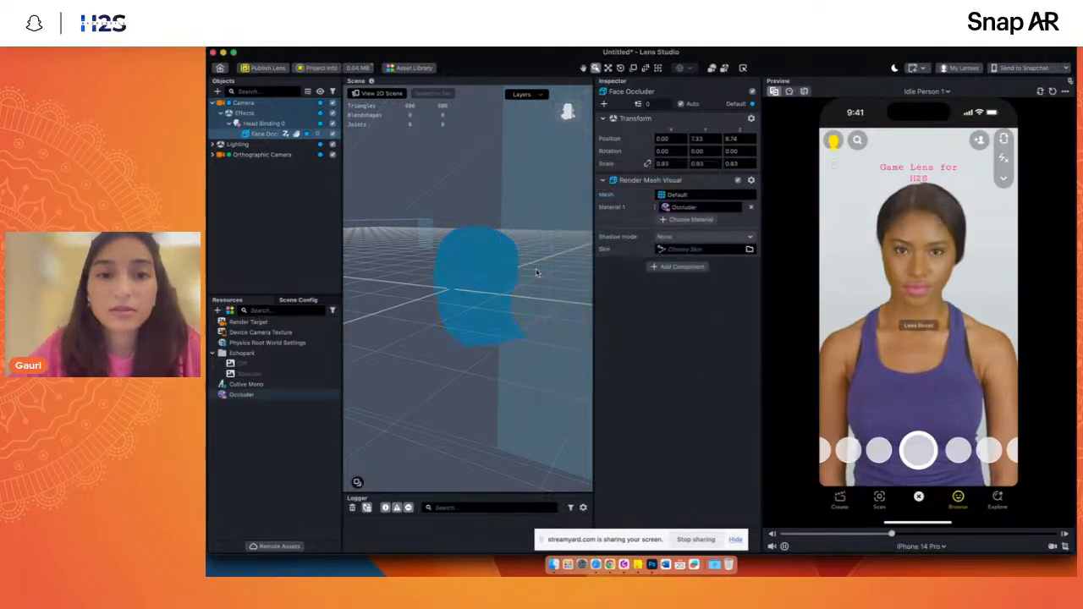
left_click(263, 123)
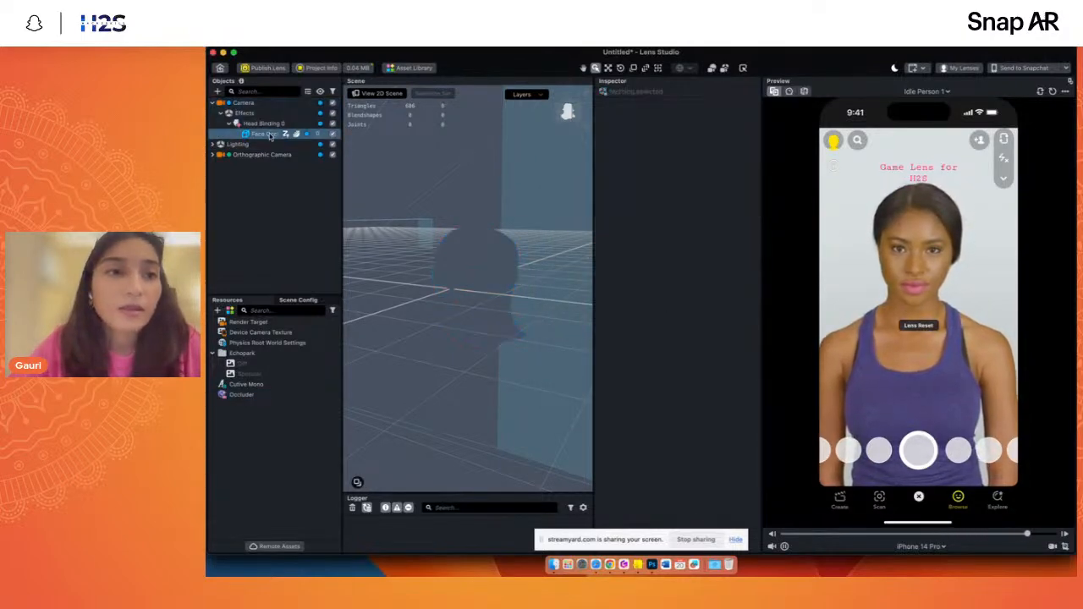
- Add a second Head Binding under the Camera's Effects object
left_click(236, 115)
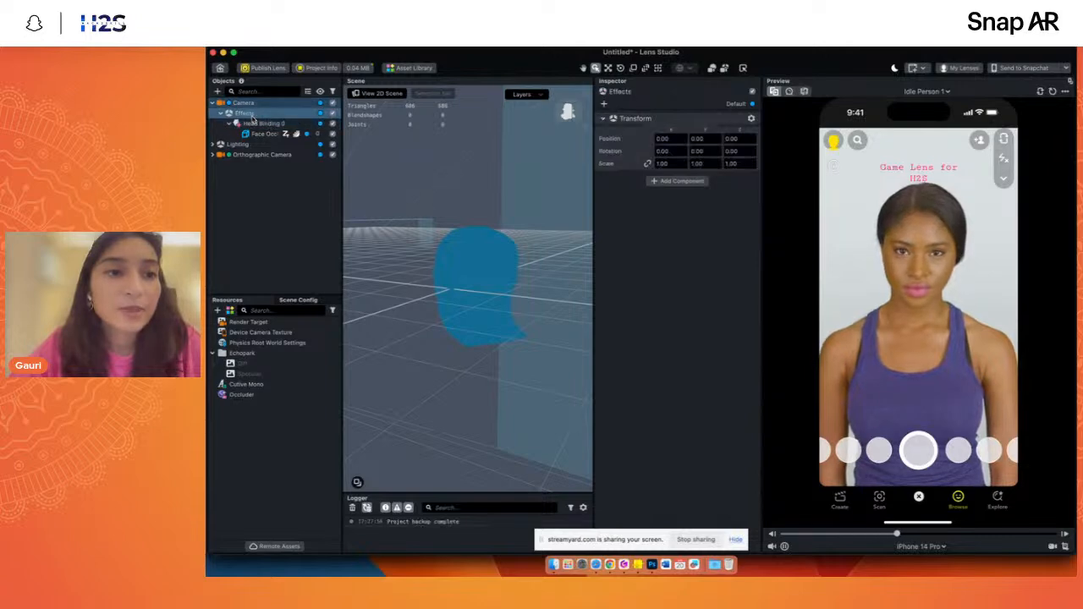
left_click(240, 124)
left_click(218, 91)
type("he")
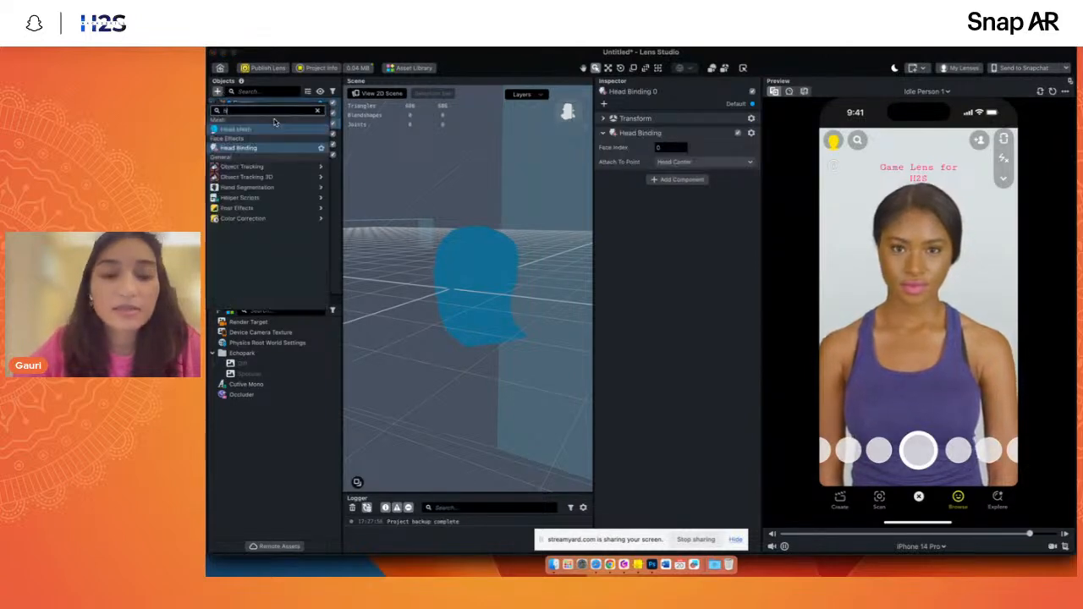
left_click(252, 148)
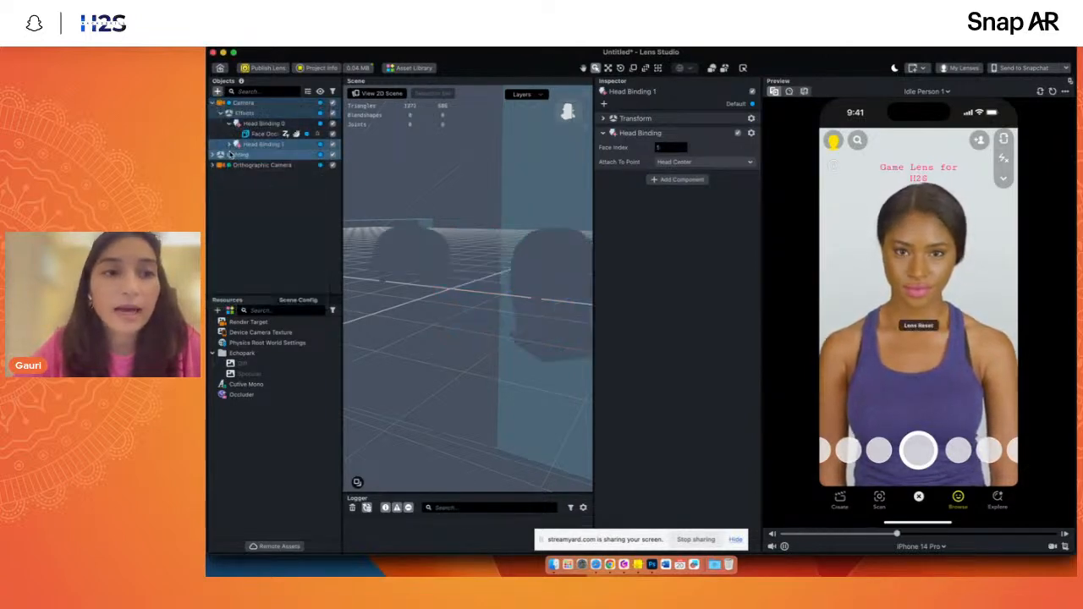
- Compare the face indexes of both Head Bindings and set the second one's to 0
left_click(672, 148)
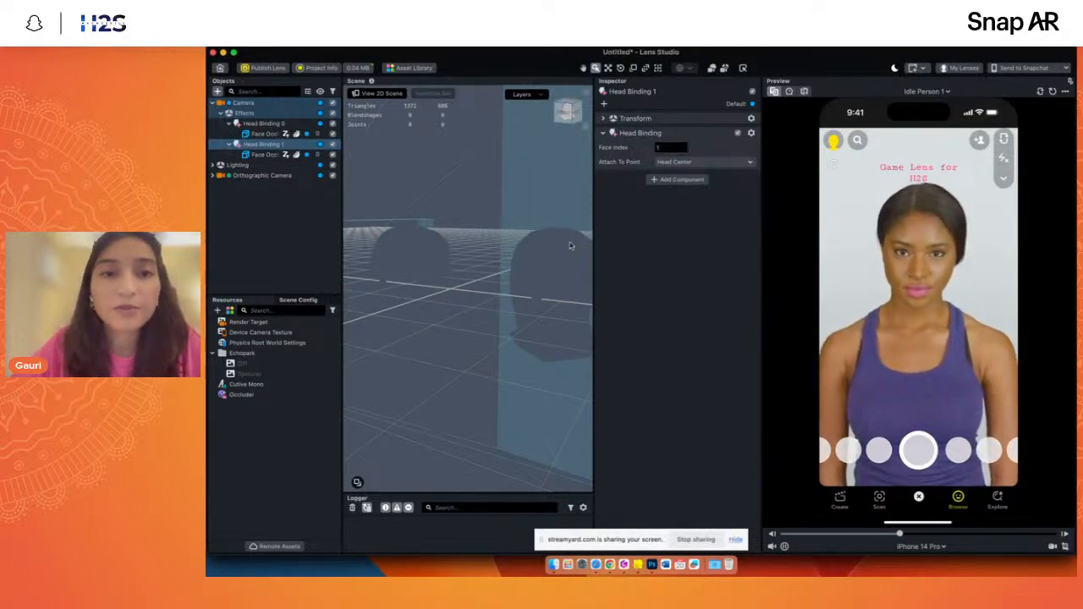
left_click(263, 124)
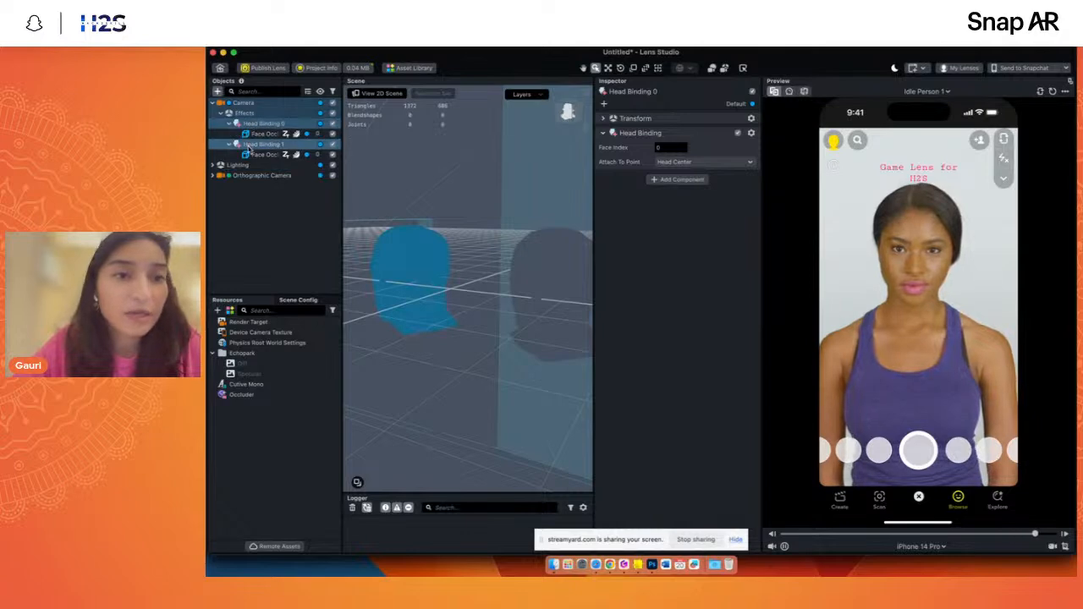
left_click(250, 145)
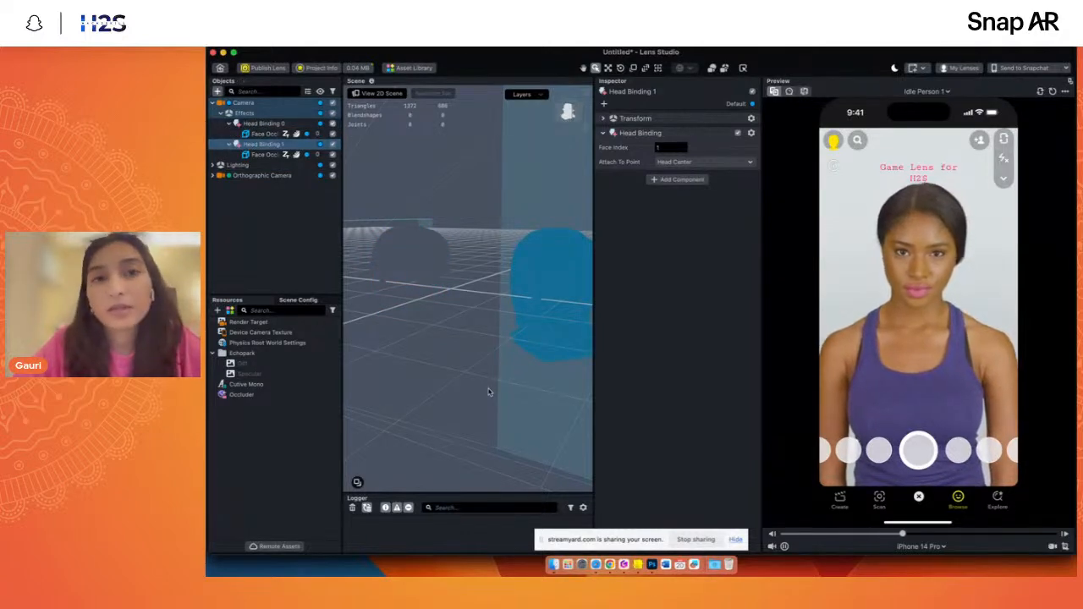
scroll(488, 391, "down", 2)
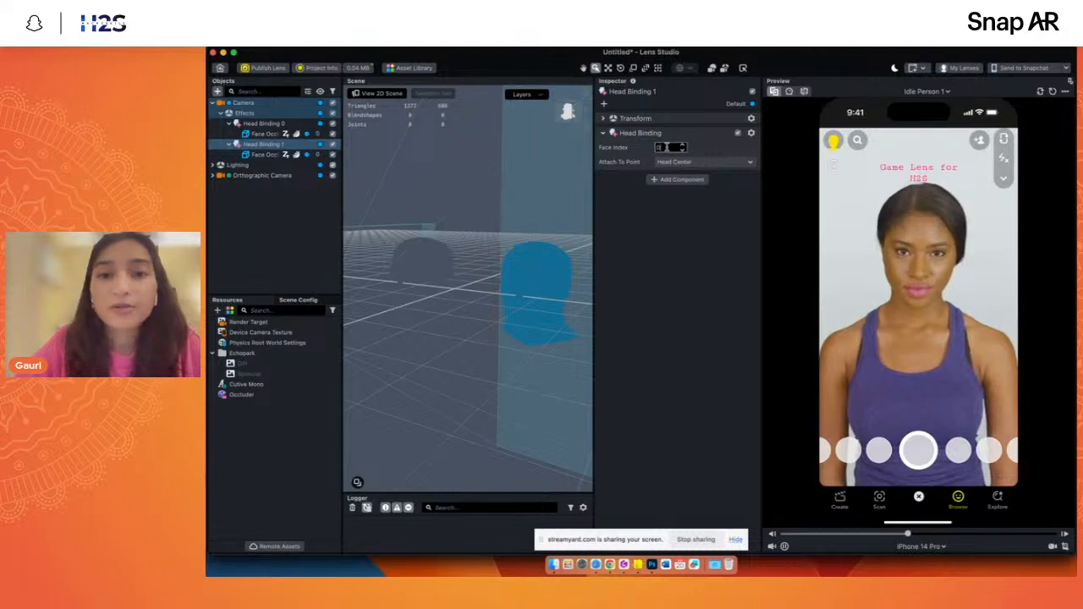
type("0")
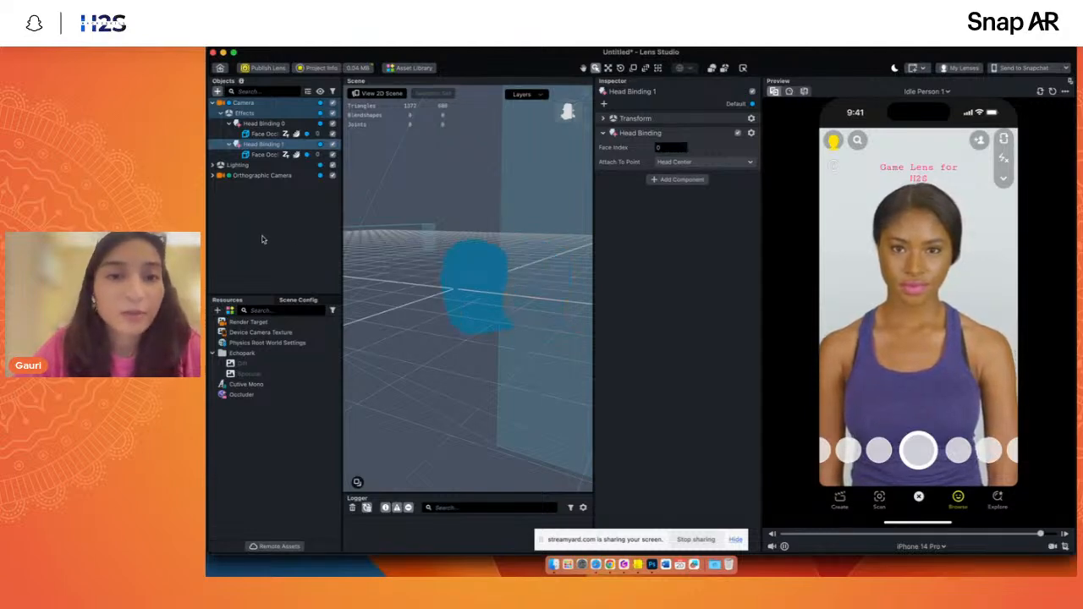
- Search the Asset Library for "cricket" and import the Cricket Helmet asset into the project
left_click(266, 237)
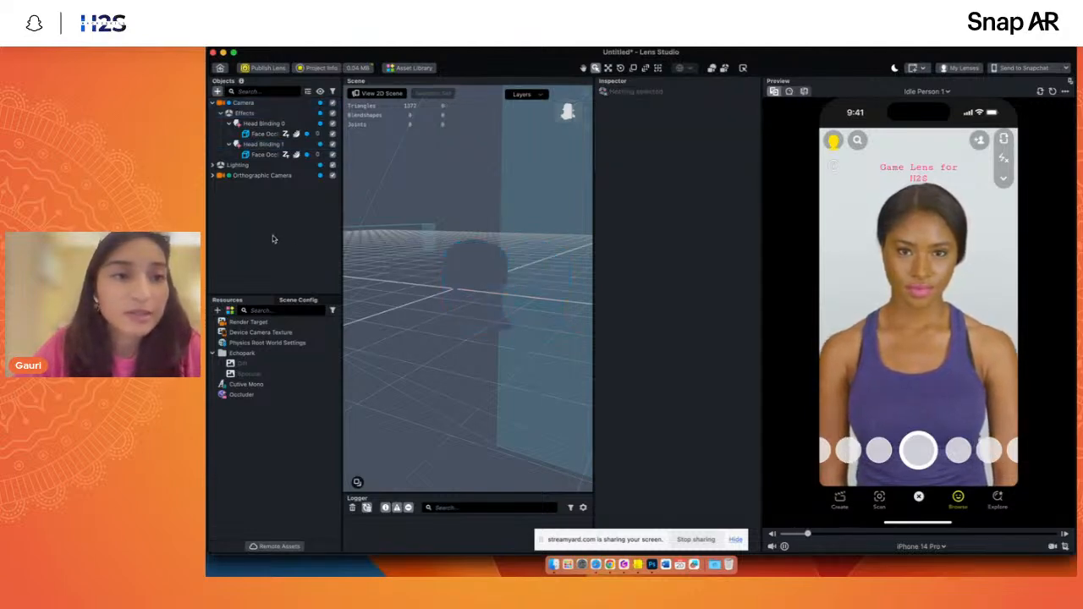
left_click(258, 145)
left_click(411, 67)
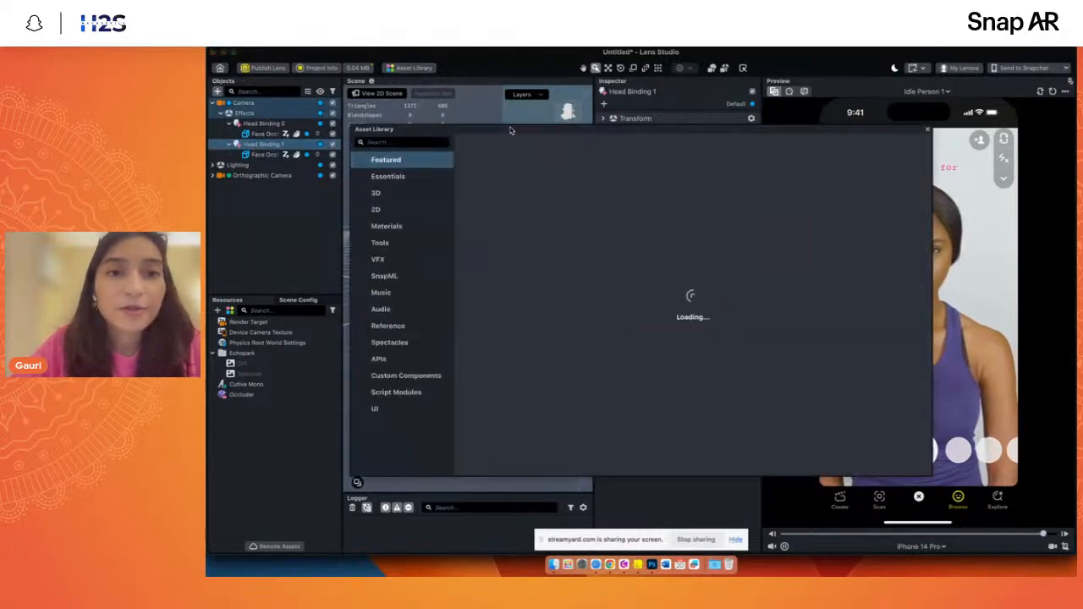
left_click_drag(440, 131, 472, 175)
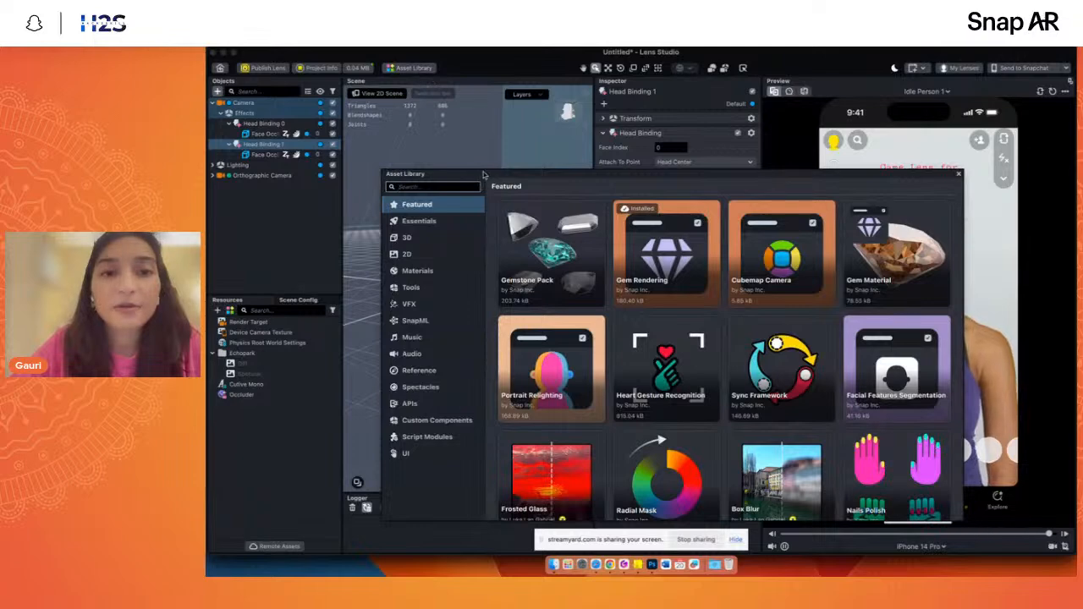
left_click_drag(503, 174, 459, 127)
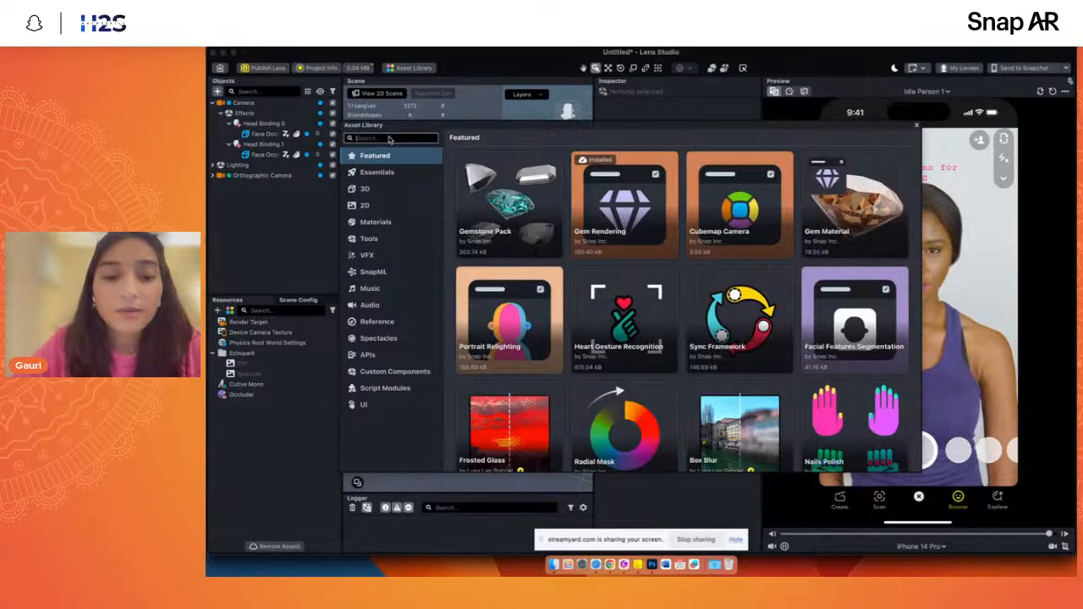
type("gl")
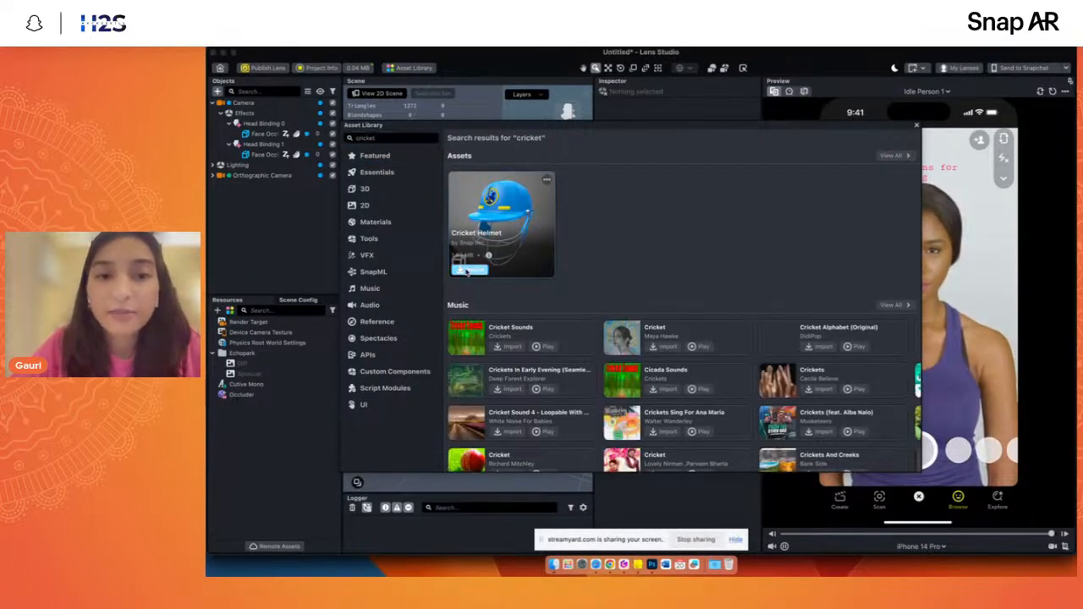
left_click(468, 270)
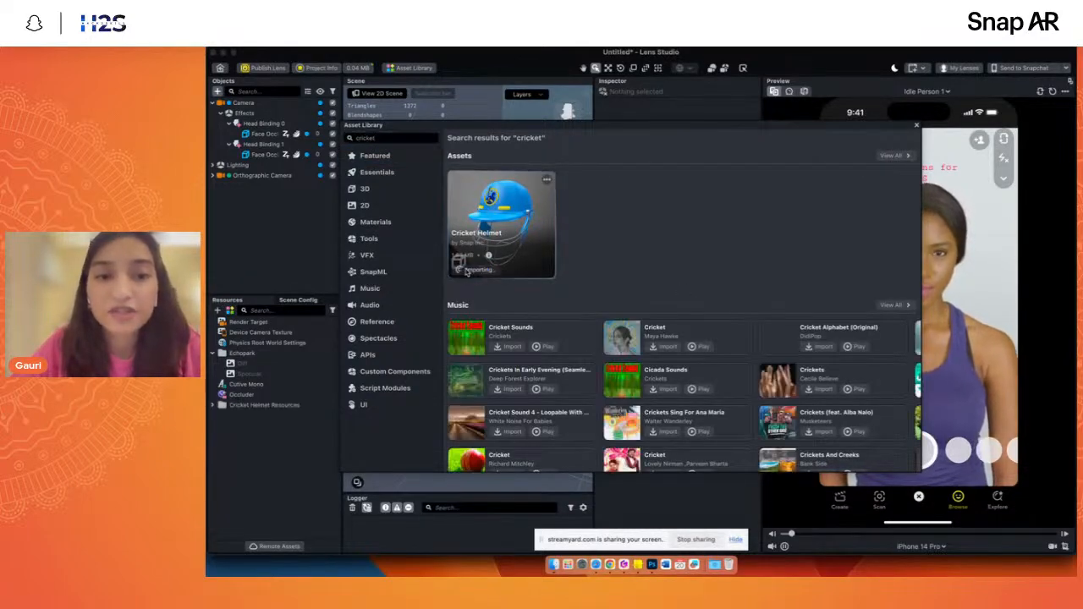
left_click(918, 127)
- Place the CricketHelmet prefab inside Head Binding 0 and compare its position with the Face Occluder in the scene
left_click(254, 416)
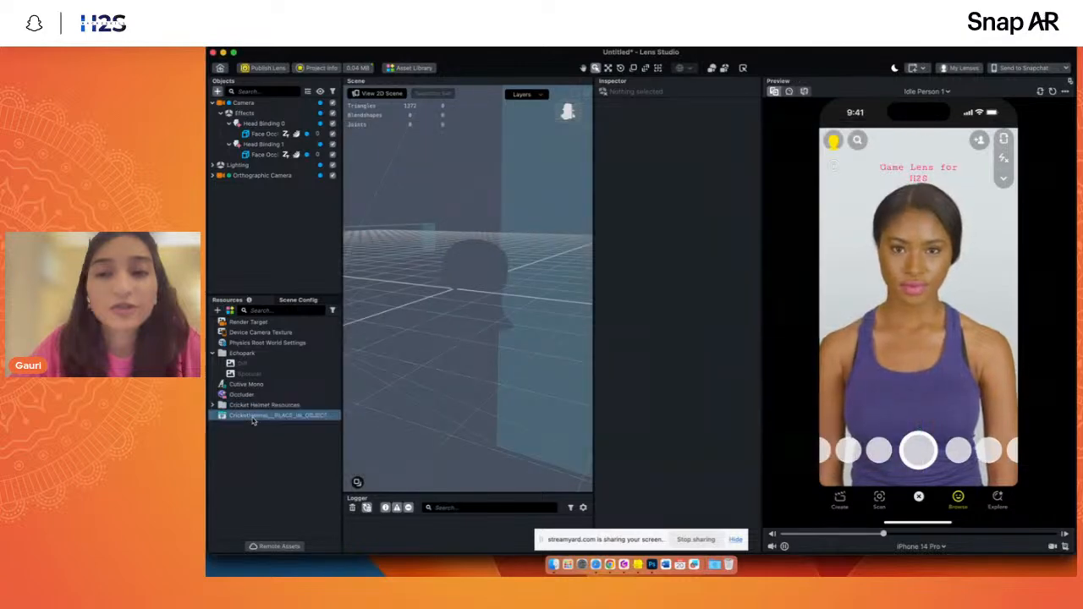
left_click_drag(253, 420, 264, 127)
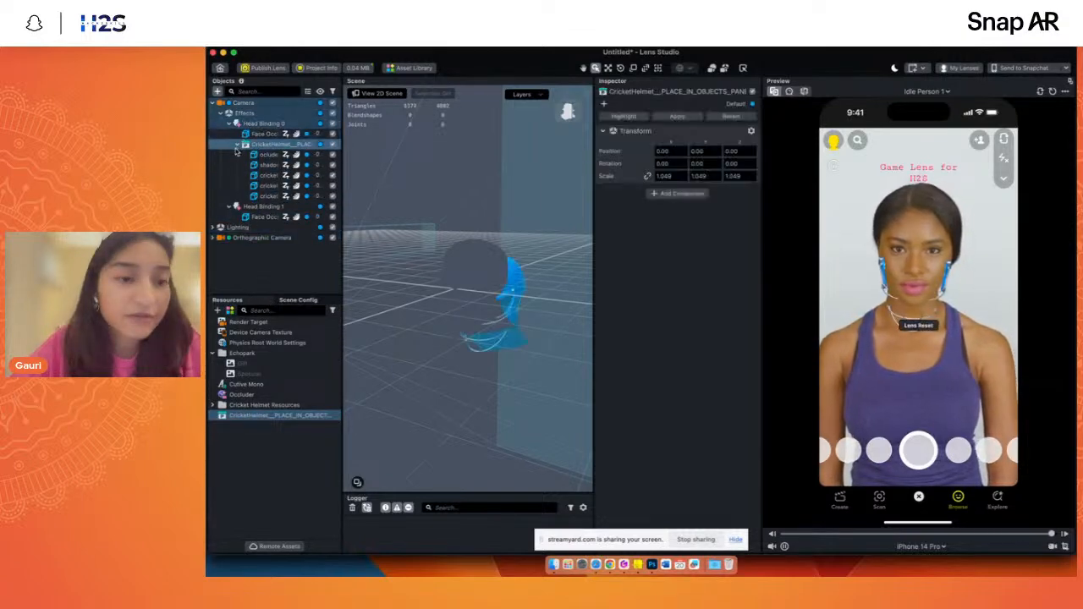
left_click(262, 134)
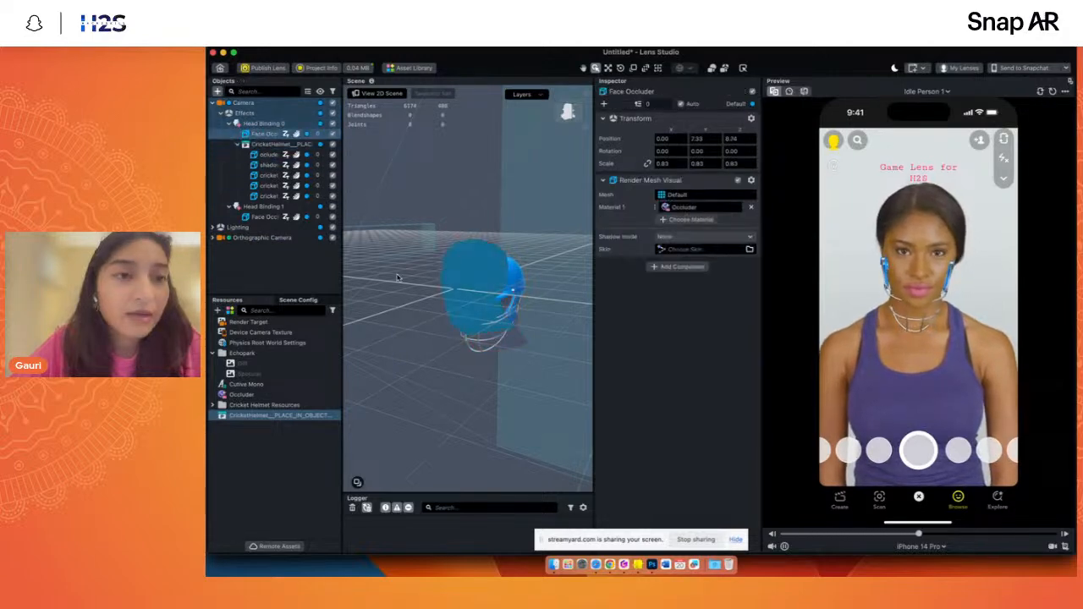
left_click(564, 118)
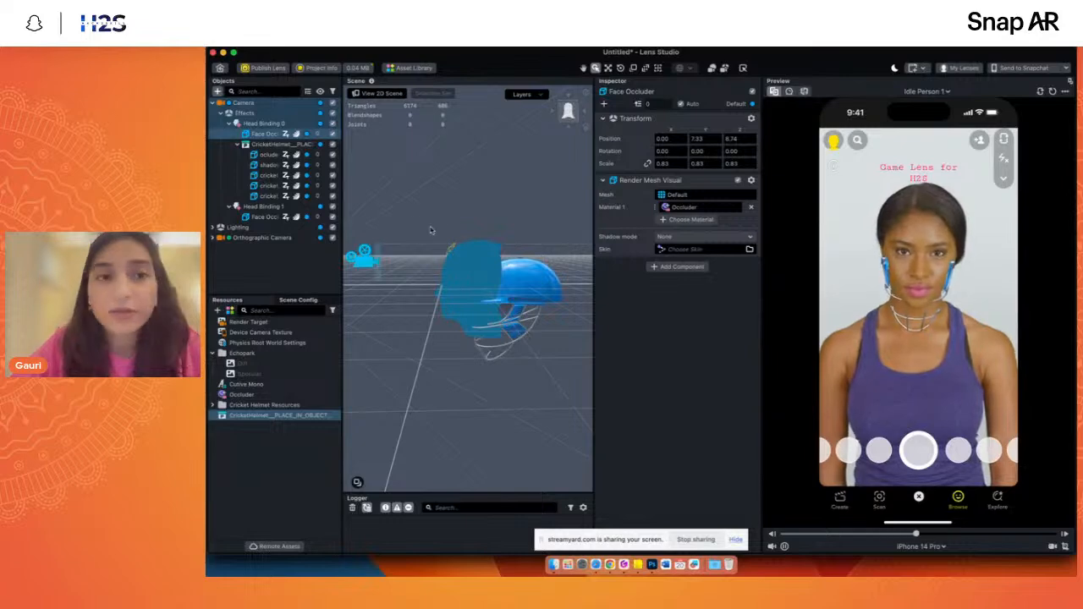
left_click(280, 272)
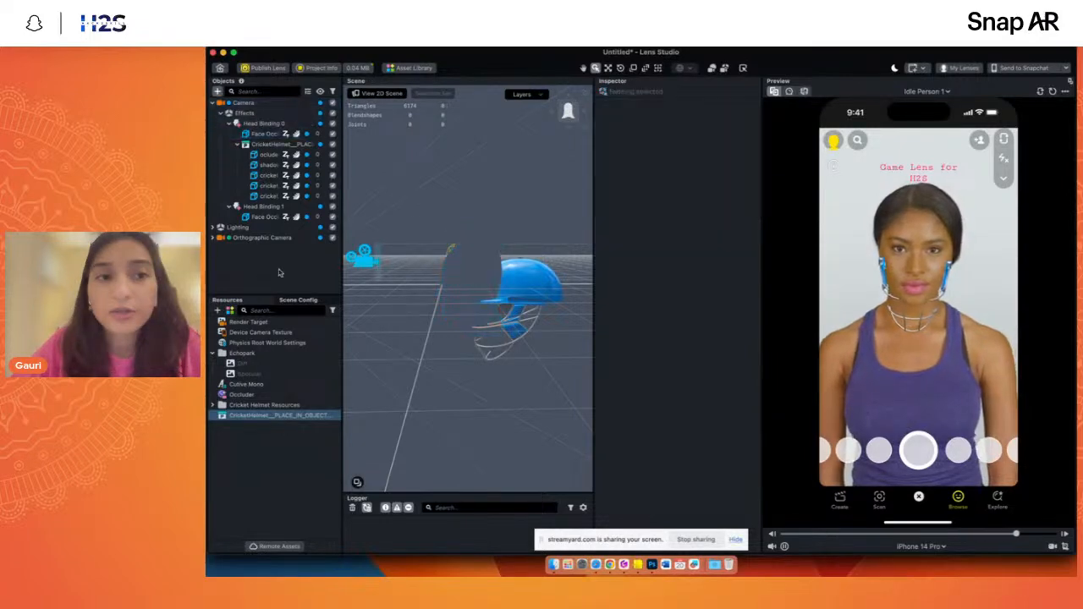
- Delete the Face Occluder from Head Binding 0 and disable Head Binding 1
left_click(264, 134)
key("Delete")
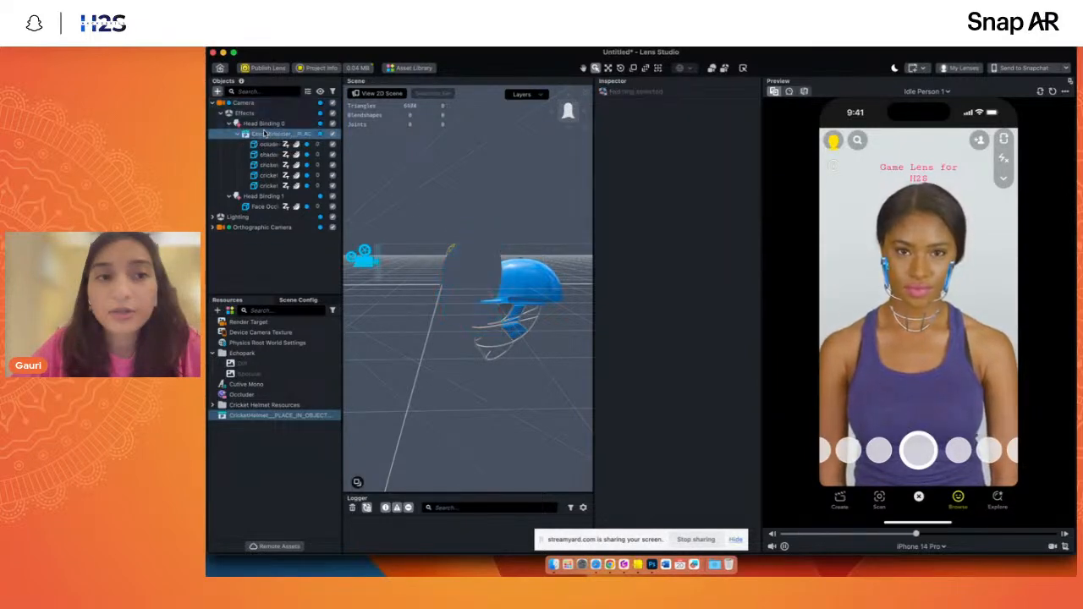
left_click(332, 197)
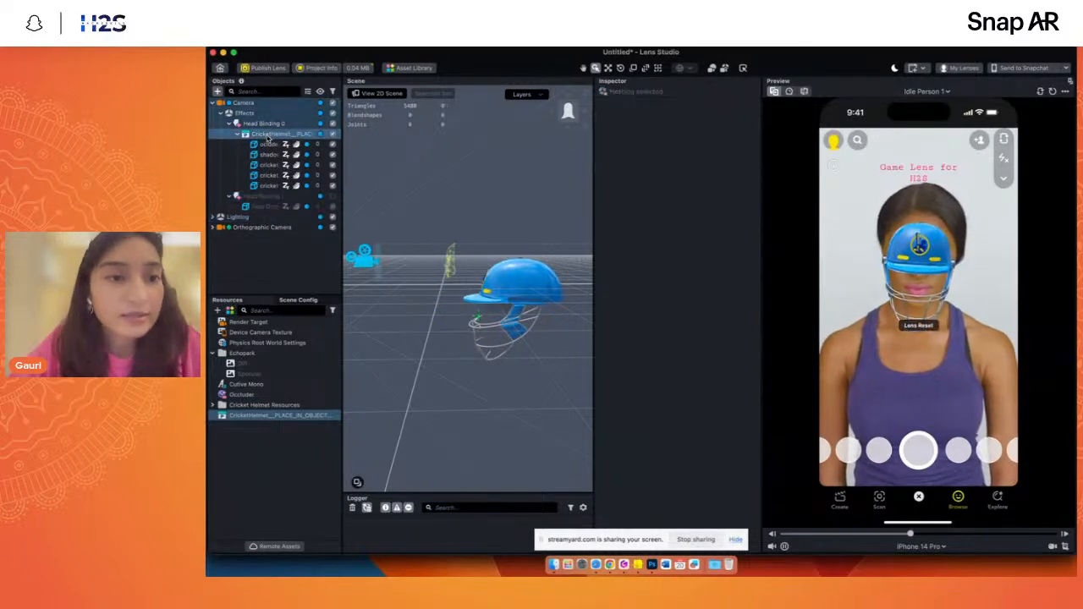
- Set Head Binding 0's attachment point to Face Center and check the helmet in the scene
left_click(270, 135)
left_click(263, 123)
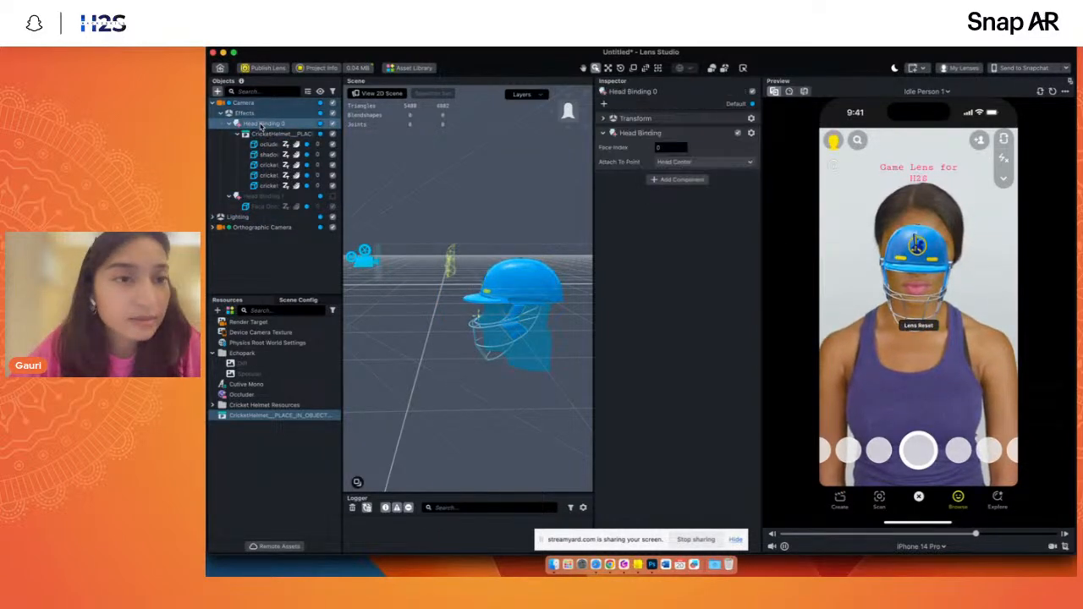
left_click(675, 160)
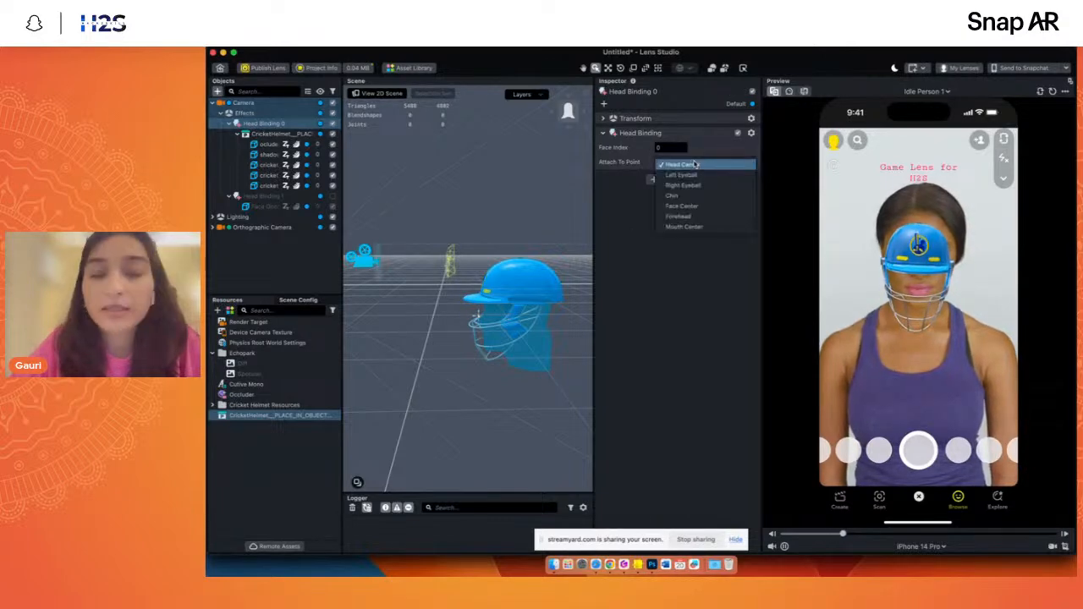
left_click(682, 206)
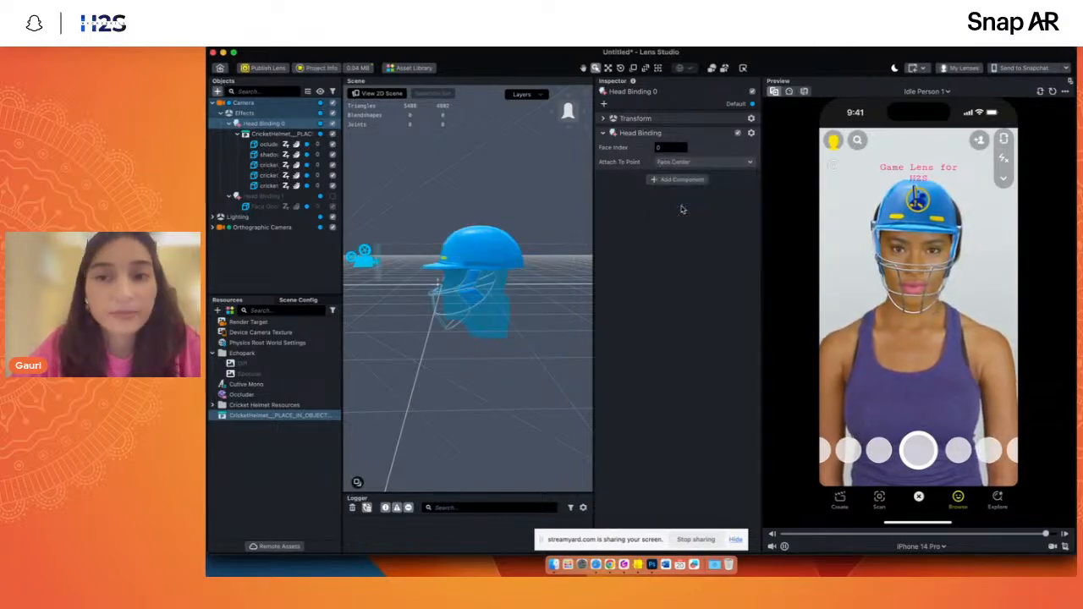
mouse_move(567, 112)
left_mouse_down()
mouse_move(594, 117)
mouse_move(578, 112)
left_mouse_up()
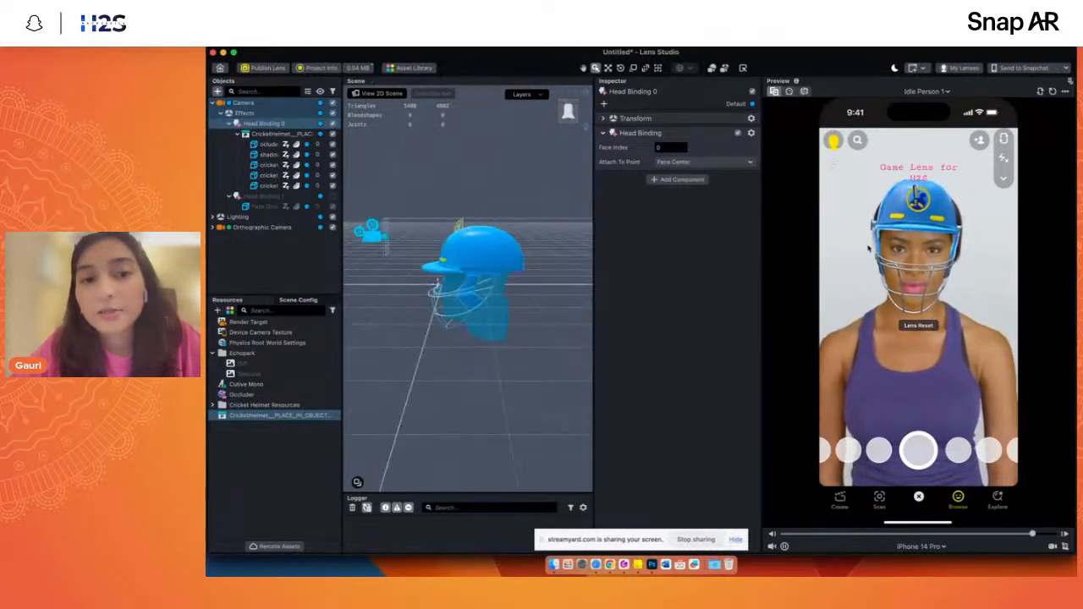
- Preview the helmet on several different sample videos, ending with Smile Person 3
left_click(921, 93)
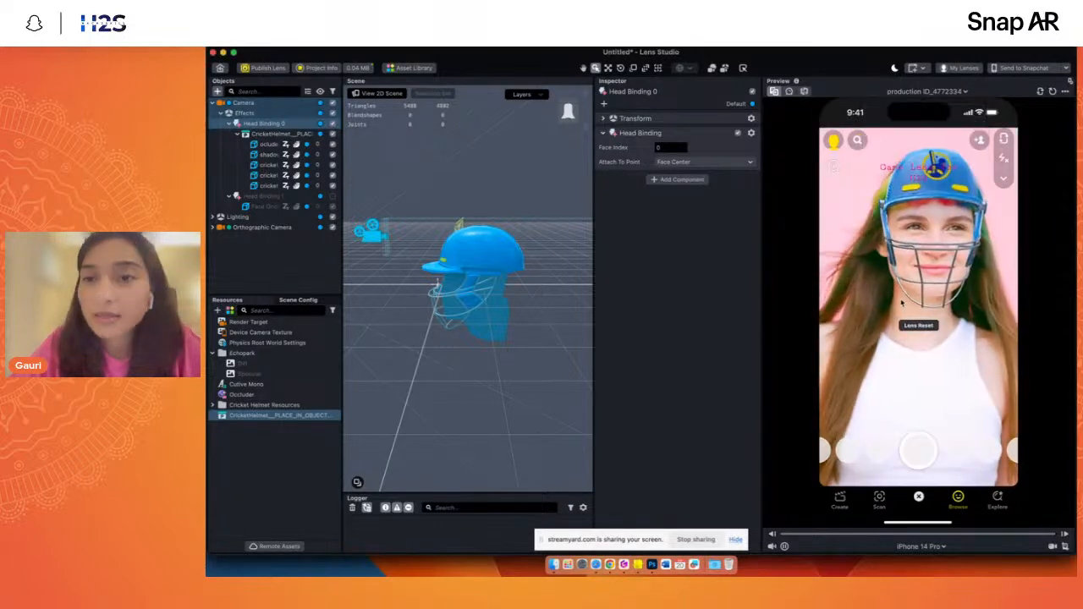
left_click(926, 91)
left_click(903, 196)
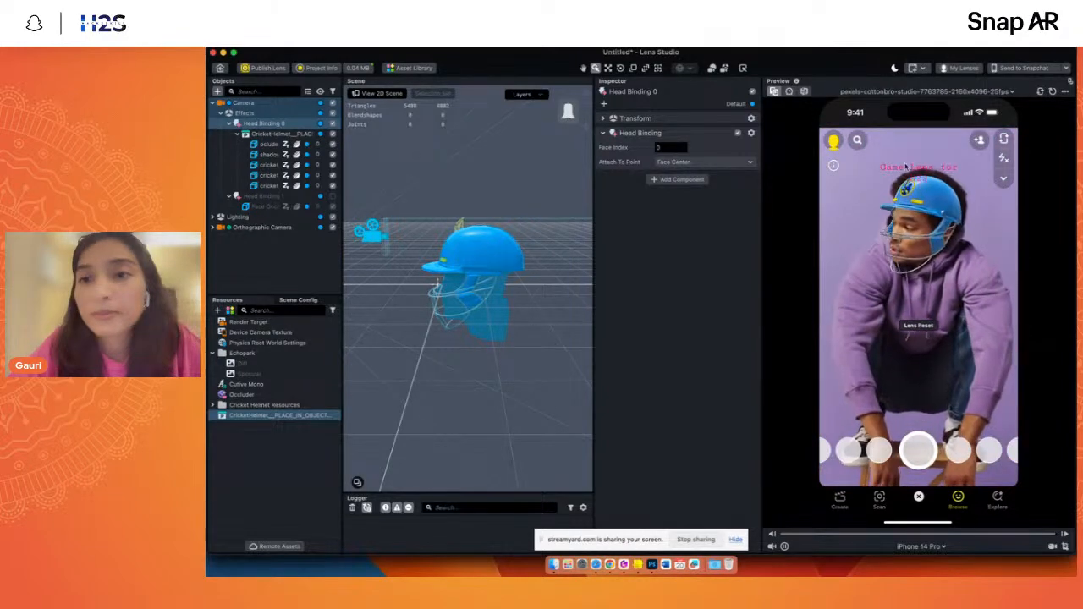
left_click(925, 91)
scroll(907, 268, "down", 10)
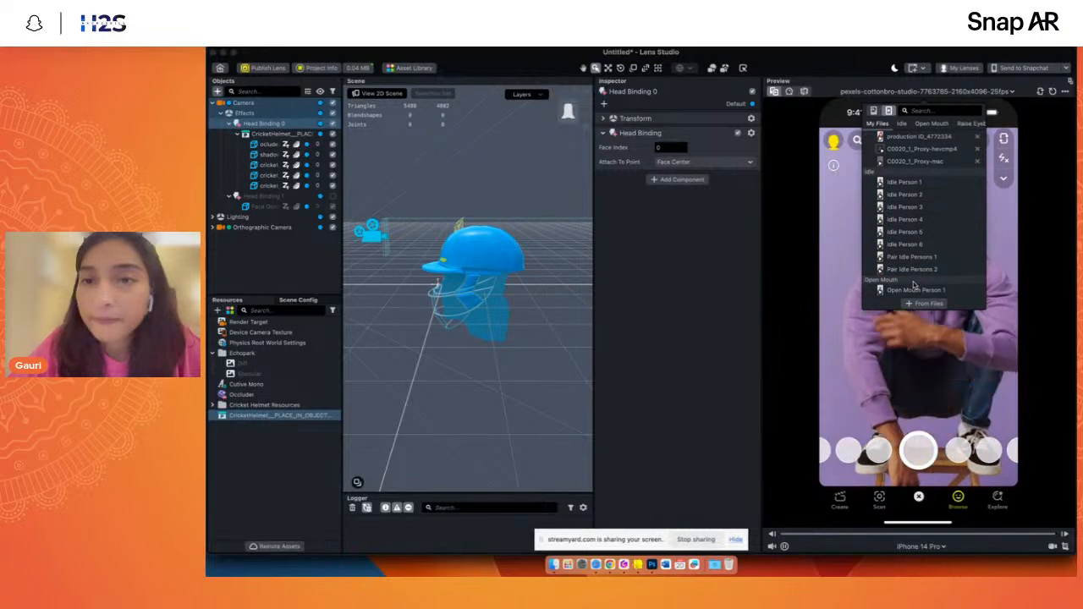
left_click(910, 282)
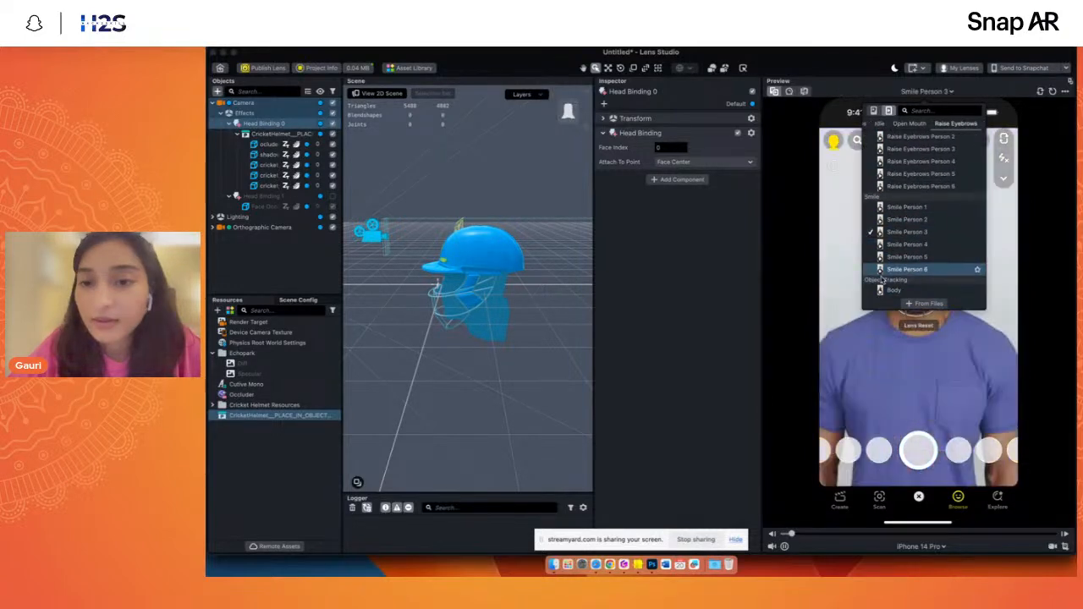
- Examine the helmet's occluder object and its cricket_base, grid_normal and cricket_logo textures, comparing them with the helmet's front
left_click(240, 135)
left_click(240, 134)
left_click(268, 143)
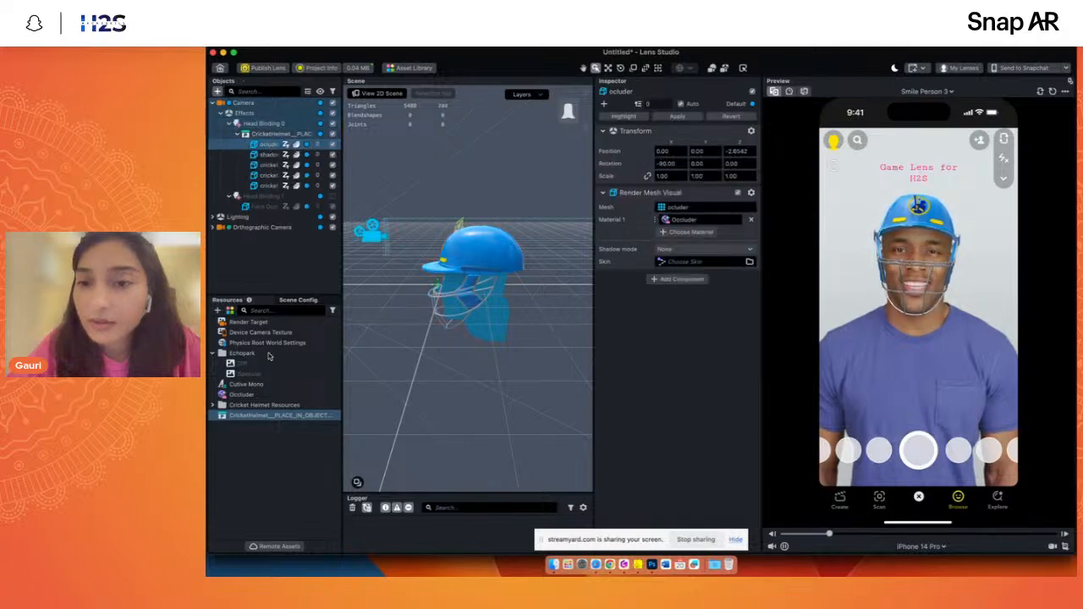
left_click(211, 406)
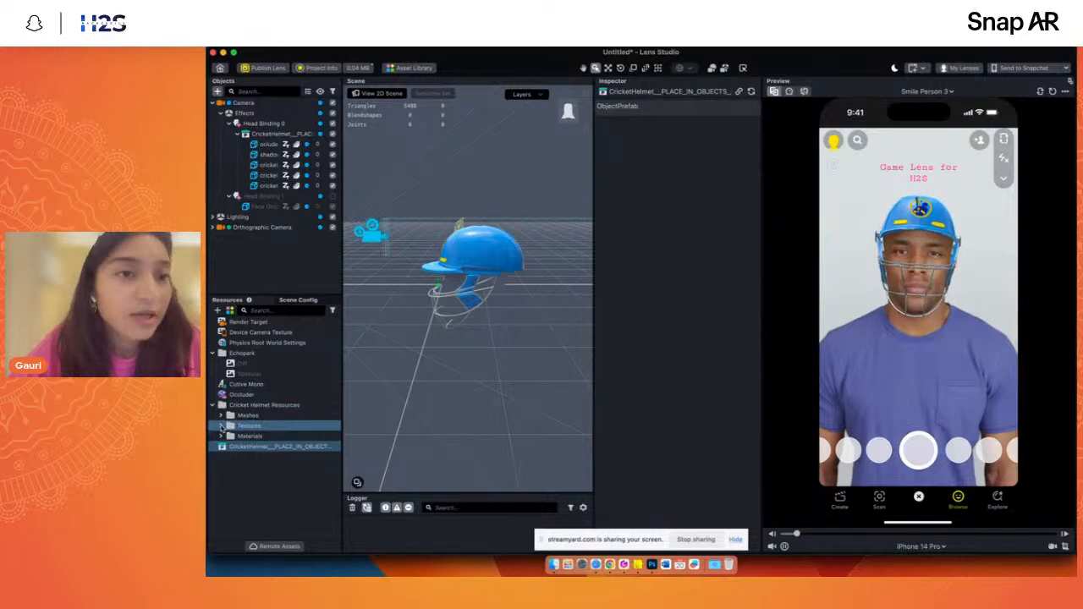
left_click(221, 426)
left_click(260, 437)
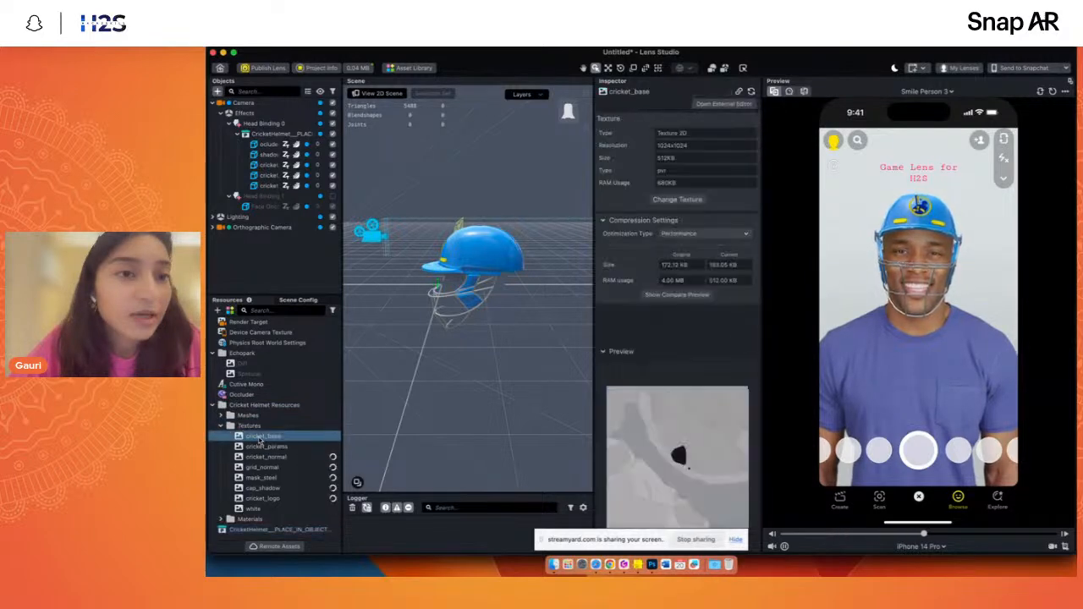
left_click(261, 467)
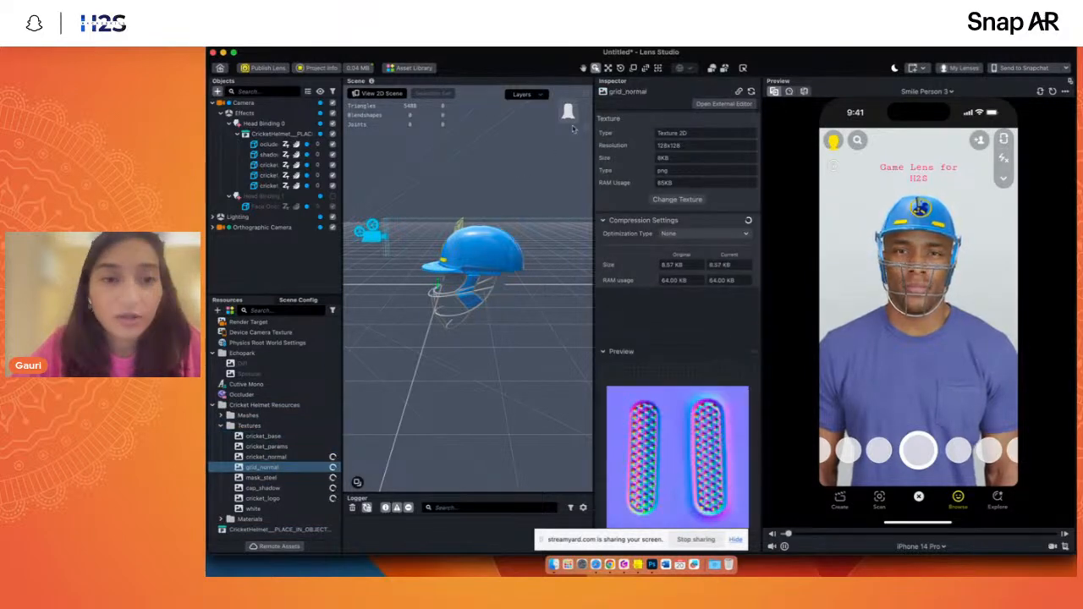
left_click_drag(560, 112, 577, 114)
scroll(507, 213, "up", 5)
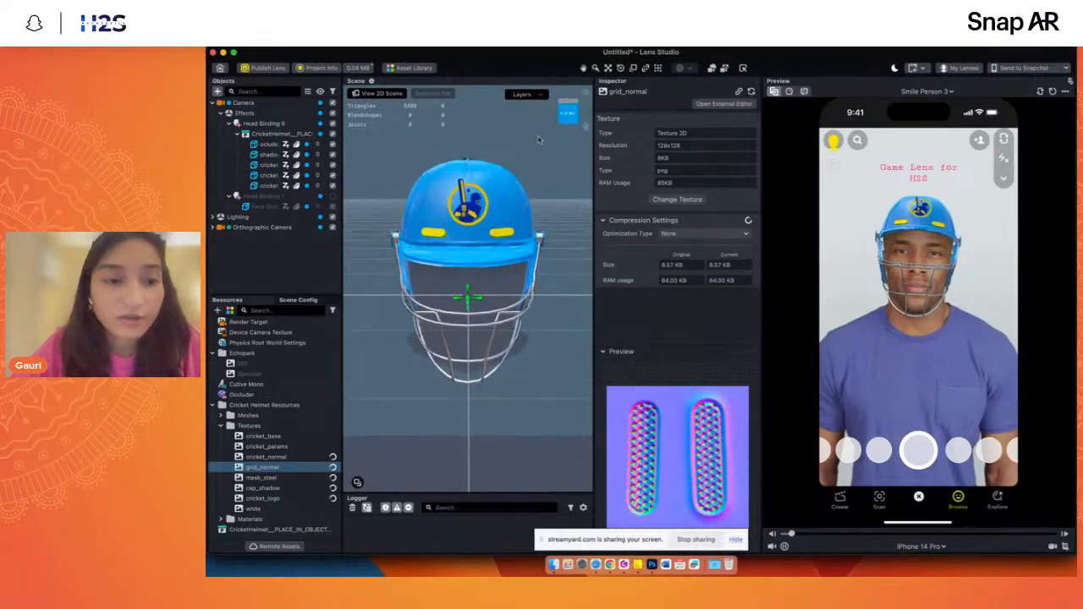
left_click(262, 499)
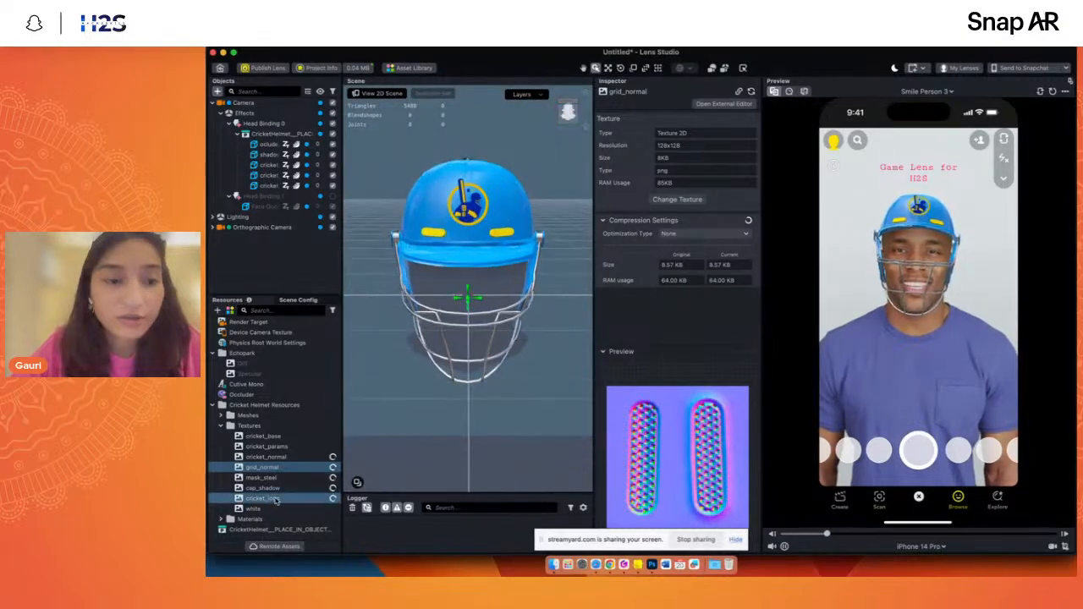
- Inspect the helmet prefab's individual parts to identify the object and material that carry the logo
left_click(268, 185)
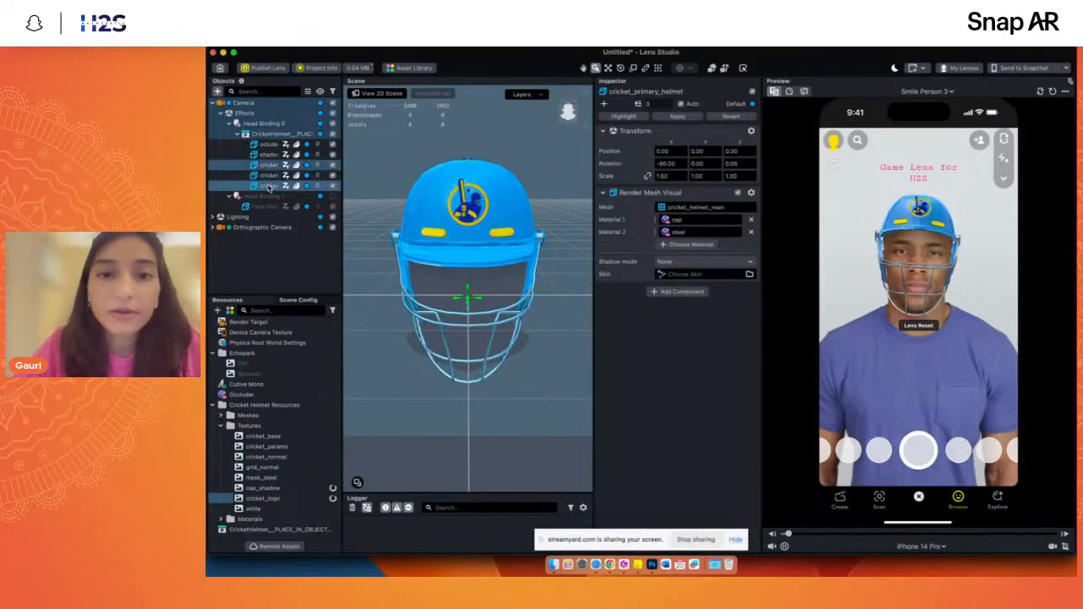
left_click(267, 154)
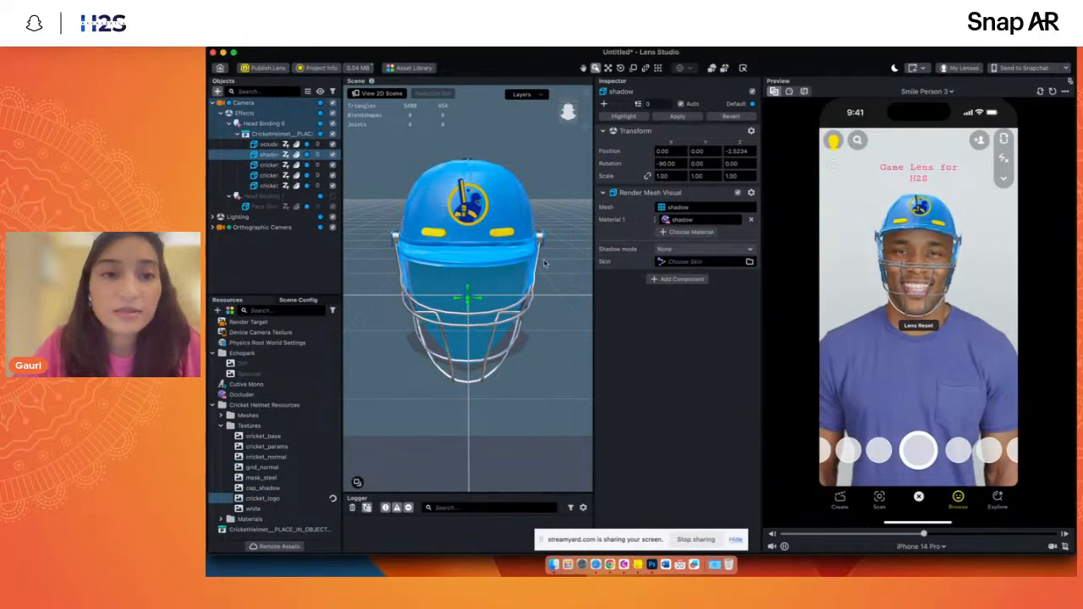
left_click(267, 186)
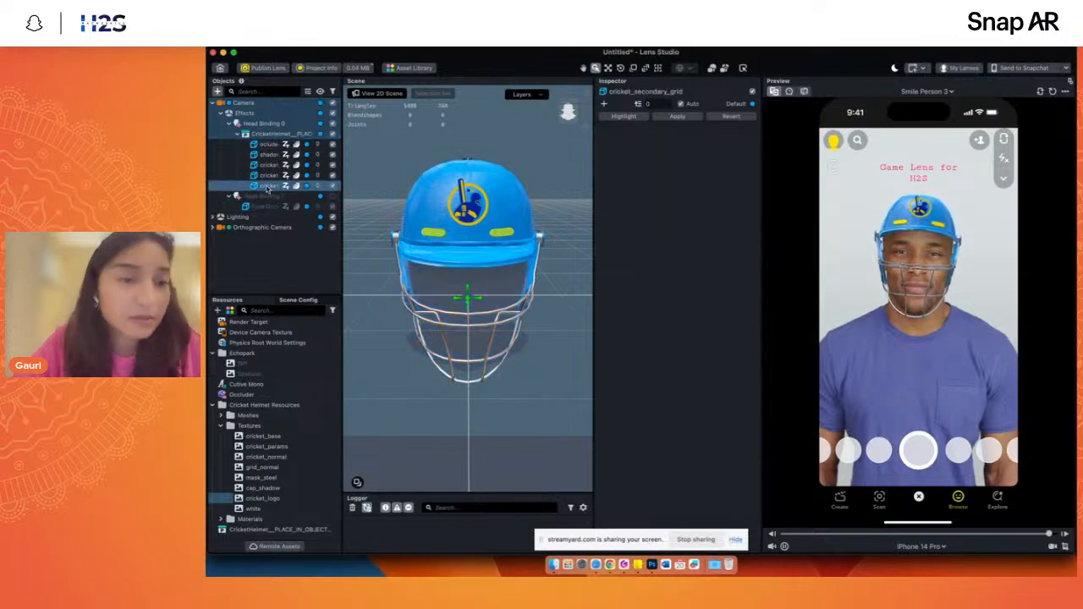
left_click(267, 175)
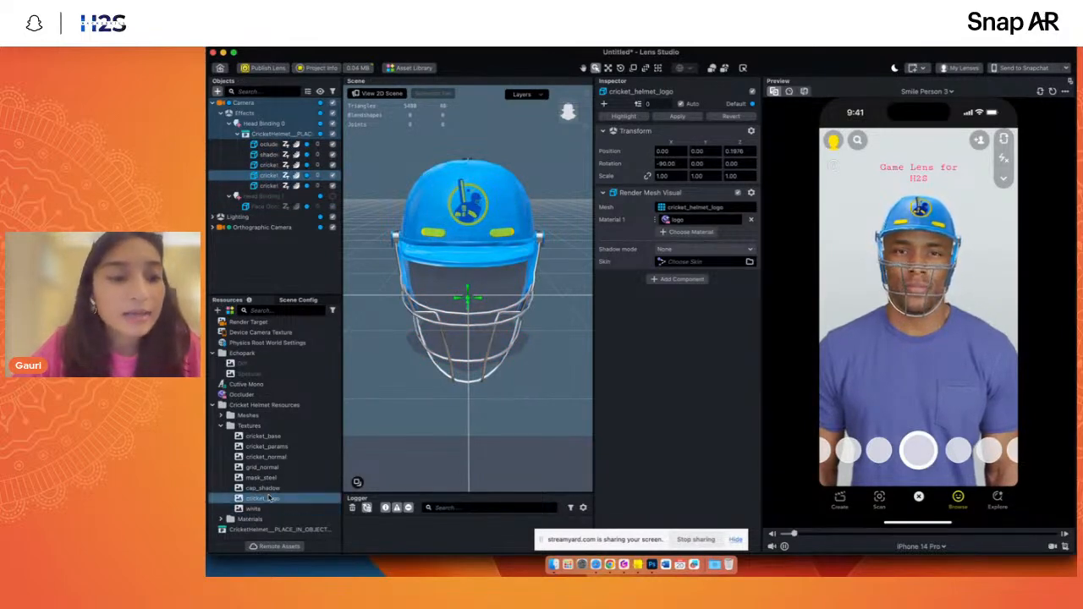
- Search the project resources for "logo" and open the logo material's settings
left_click(289, 311)
type("l")
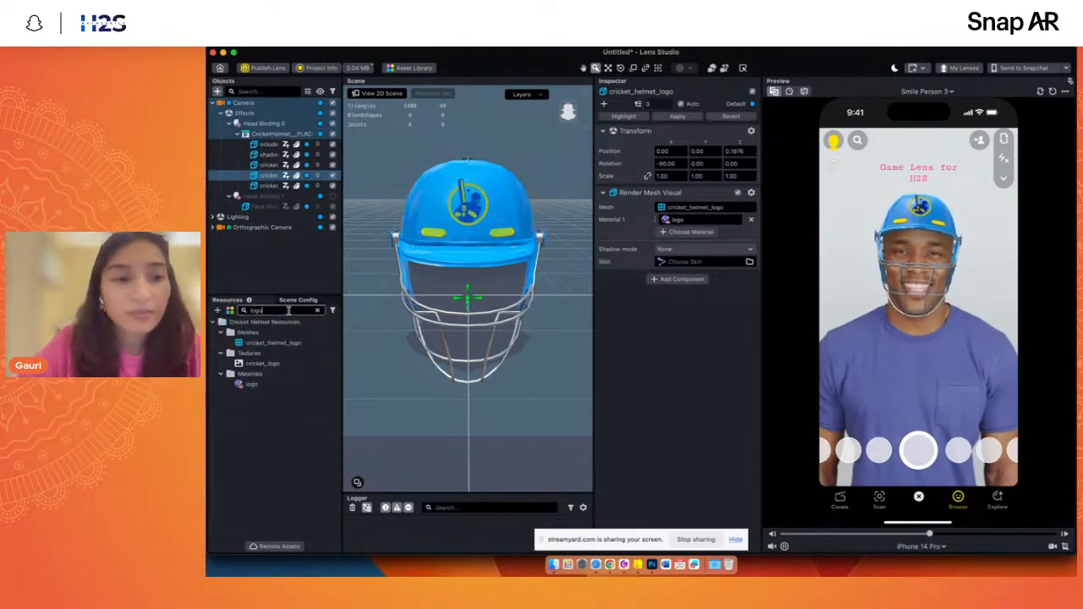
type("ogo")
left_click(254, 385)
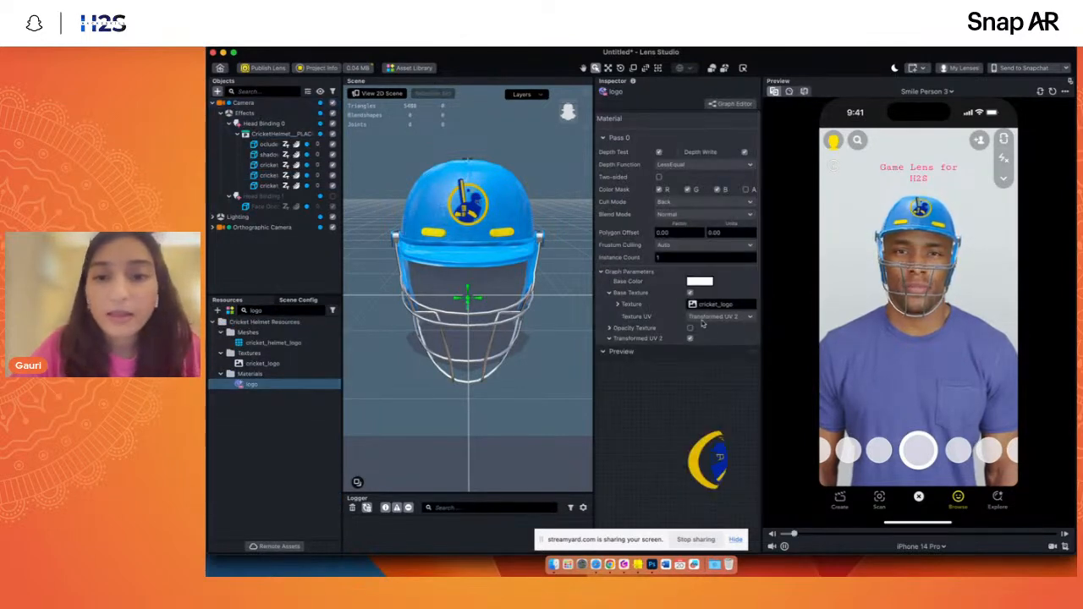
- Review the logo material's Transformed UV 2 parameters and toggle its Base Texture off and back on
left_click(609, 338)
scroll(693, 254, "down", 2)
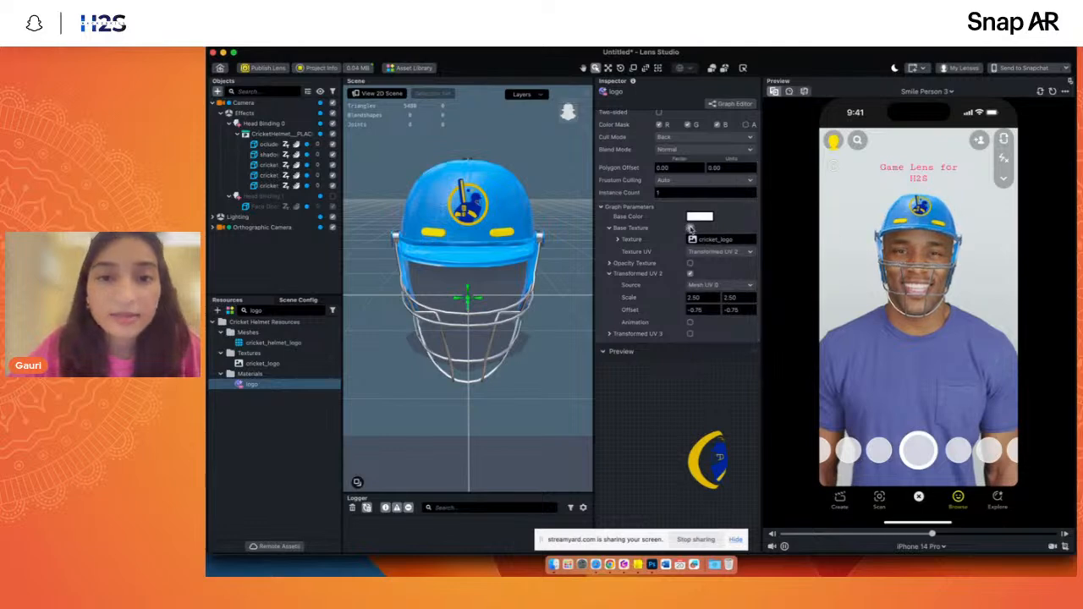
left_click(690, 228)
left_click(690, 278)
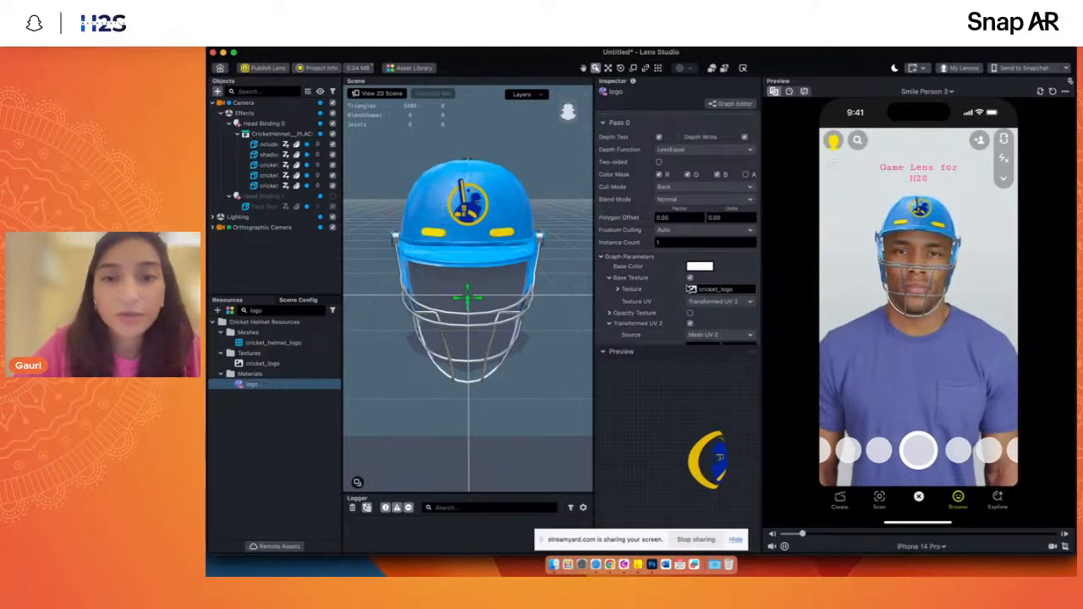
- Import the Cricket_India_Crest image from the textures folder and assign it as the logo material's Base Texture
left_click(700, 290)
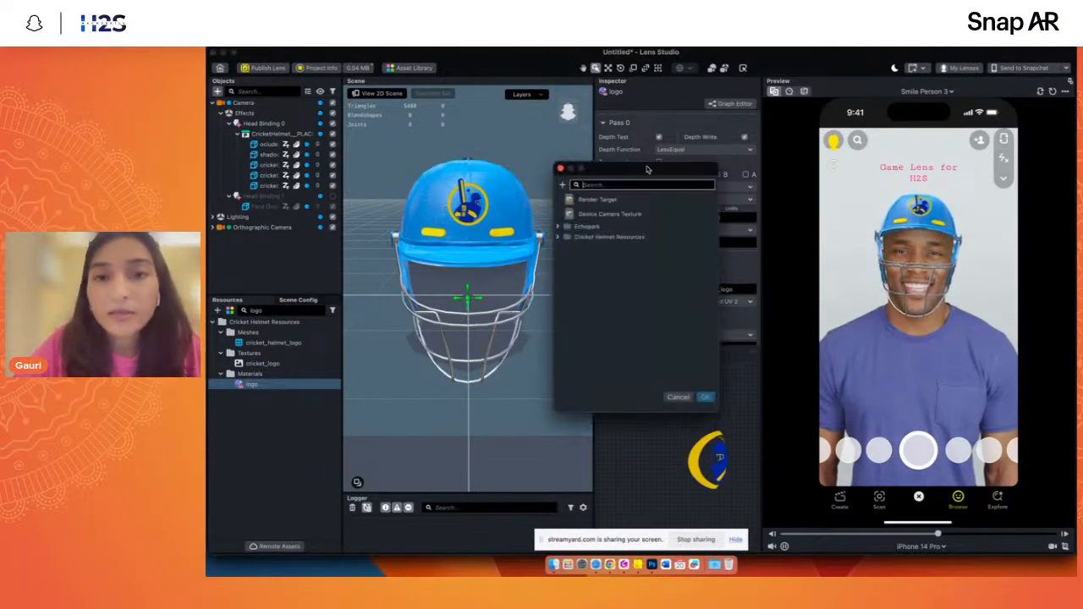
left_click(678, 397)
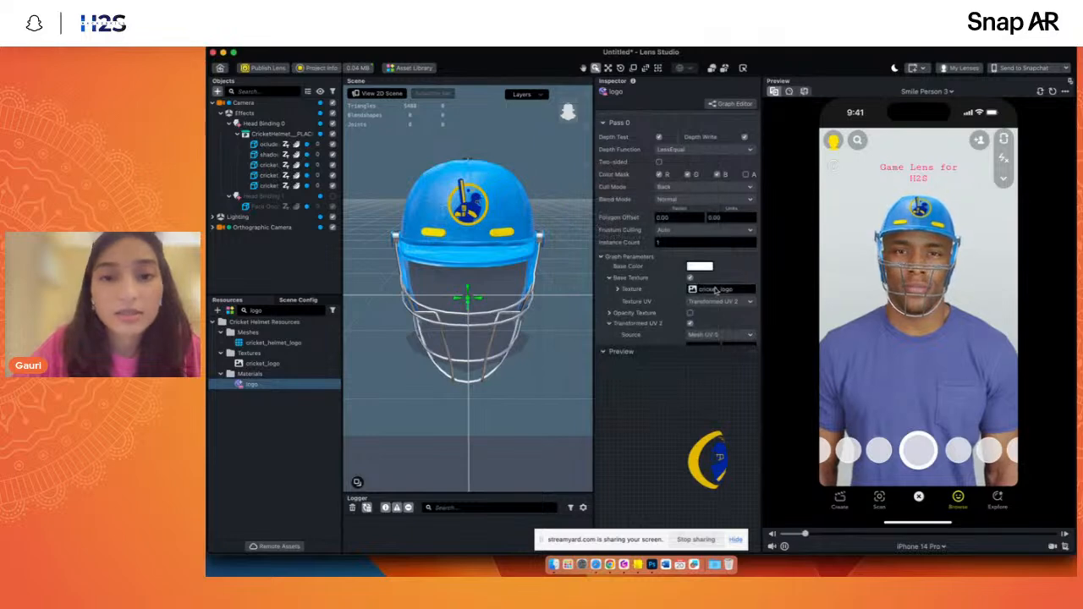
left_click(704, 289)
left_click(561, 185)
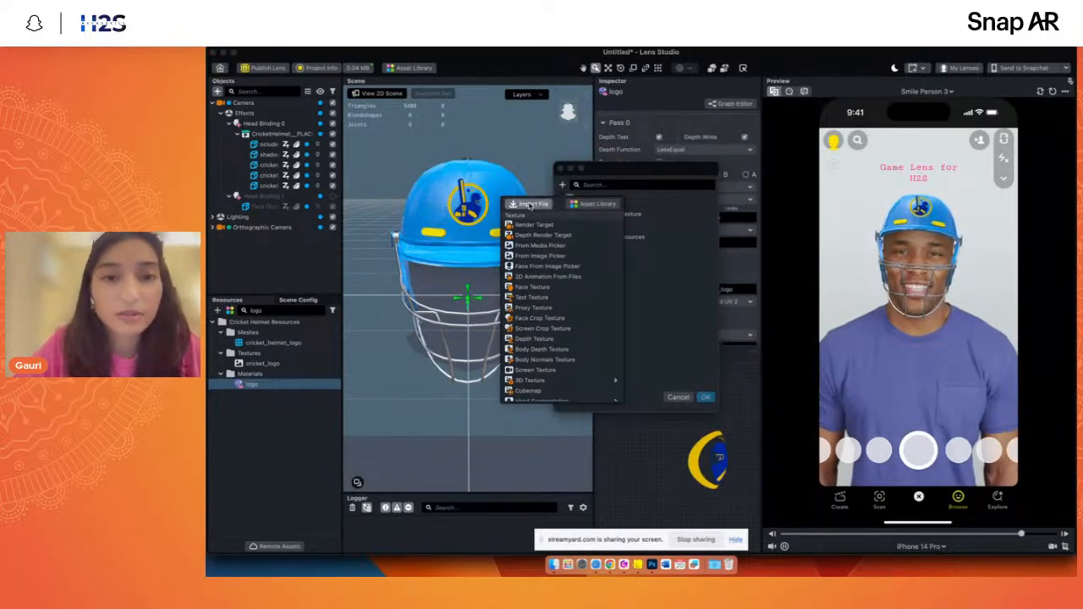
left_click(529, 205)
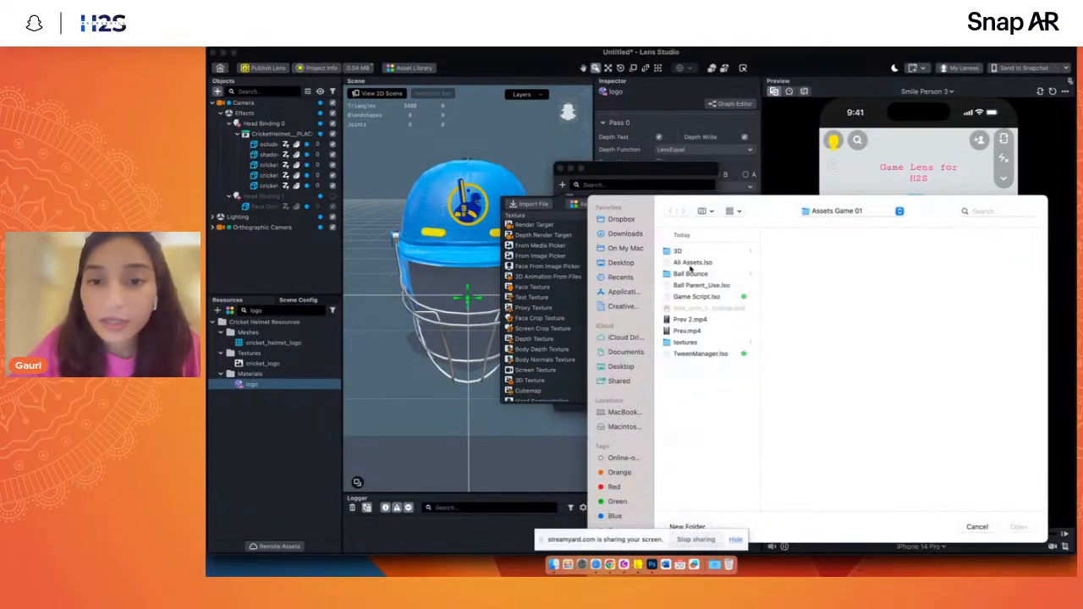
left_click(685, 342)
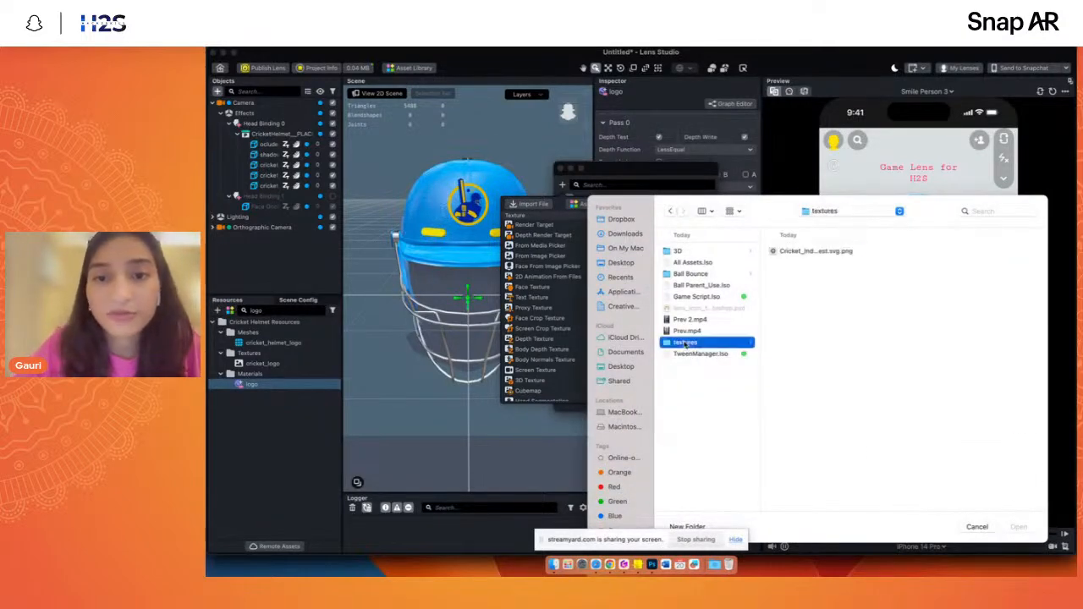
key("Right")
key("Return")
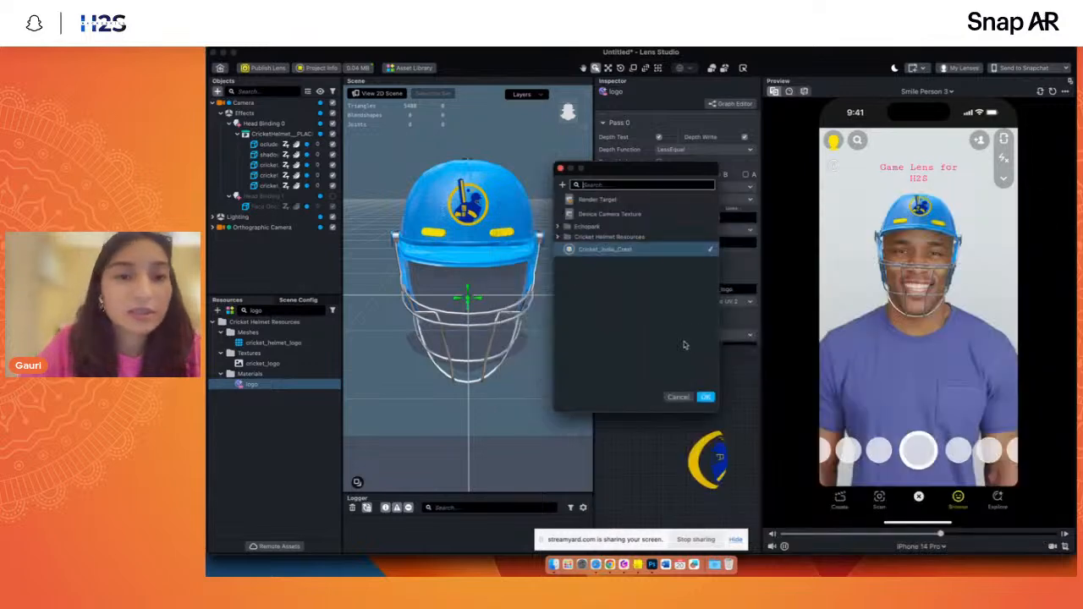
key("Return")
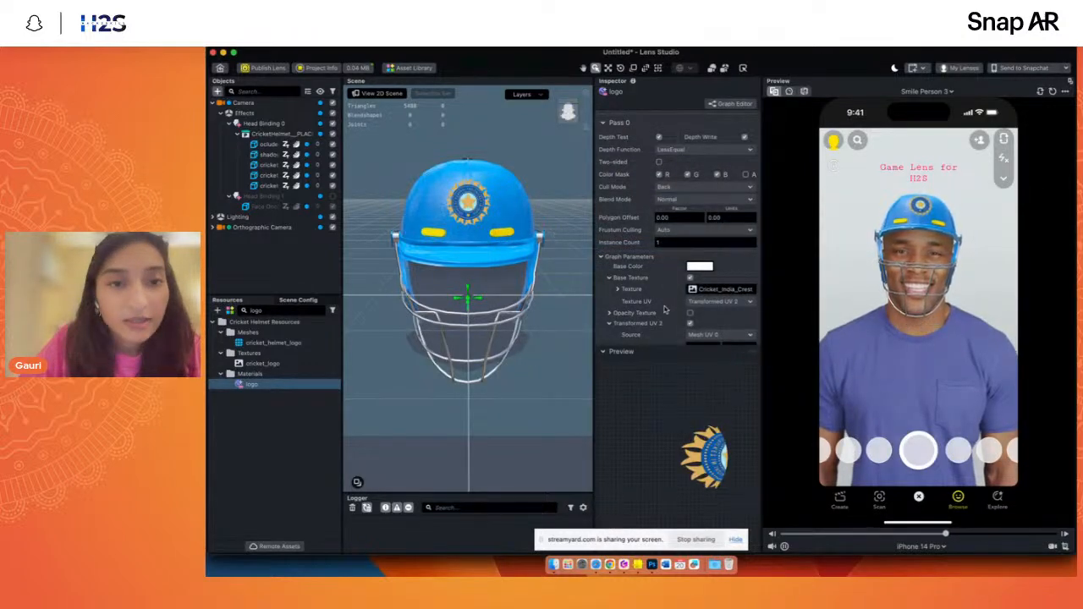
- Inspect the helmet's logo, primary helmet and shadow parts, hiding and restoring cricket_primary_helmet to see what it covers
scroll(664, 309, "down", 2)
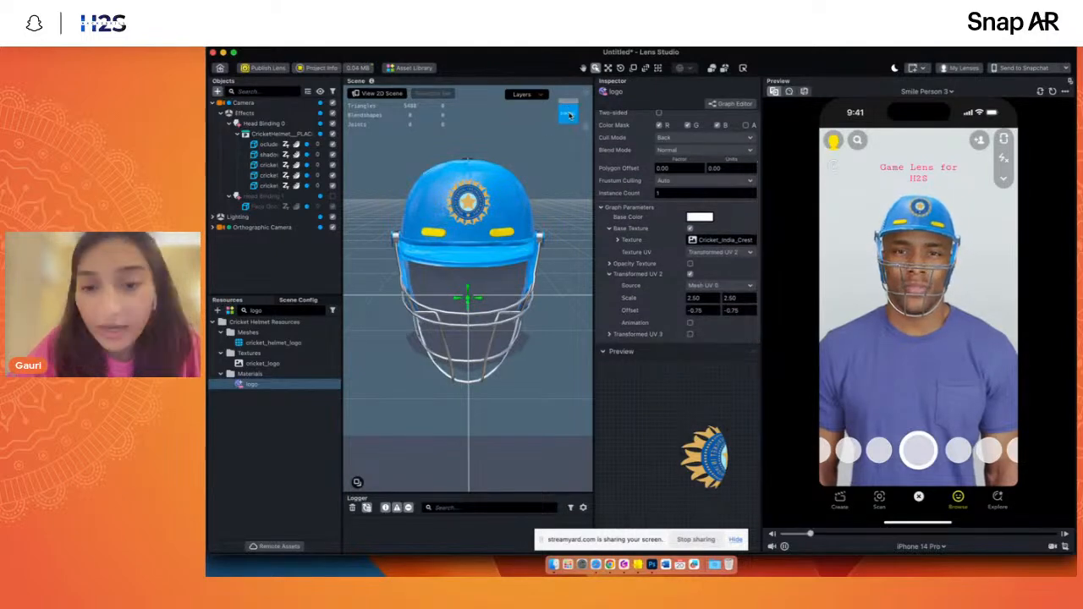
mouse_move(569, 116)
left_mouse_down()
mouse_move(559, 127)
mouse_move(591, 117)
mouse_move(561, 116)
left_mouse_up()
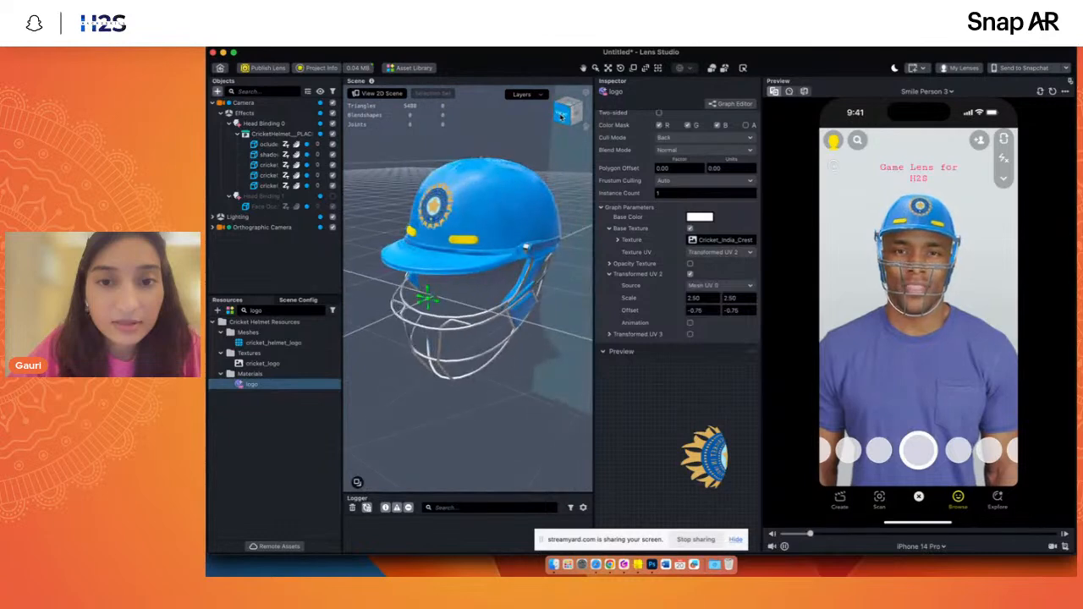
scroll(457, 233, "up", 2)
left_click(454, 231)
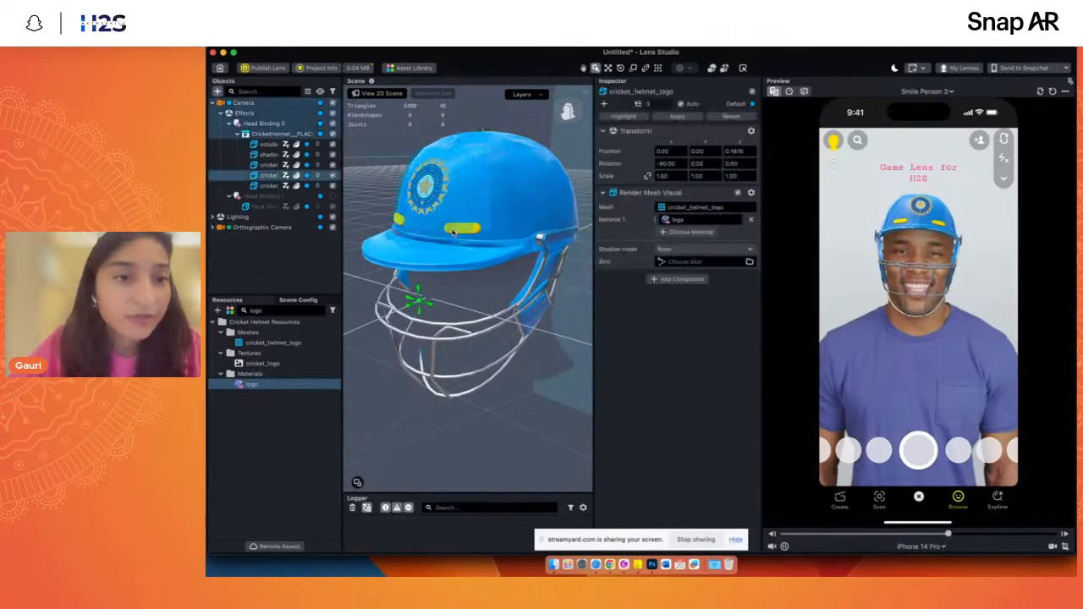
left_click(263, 166)
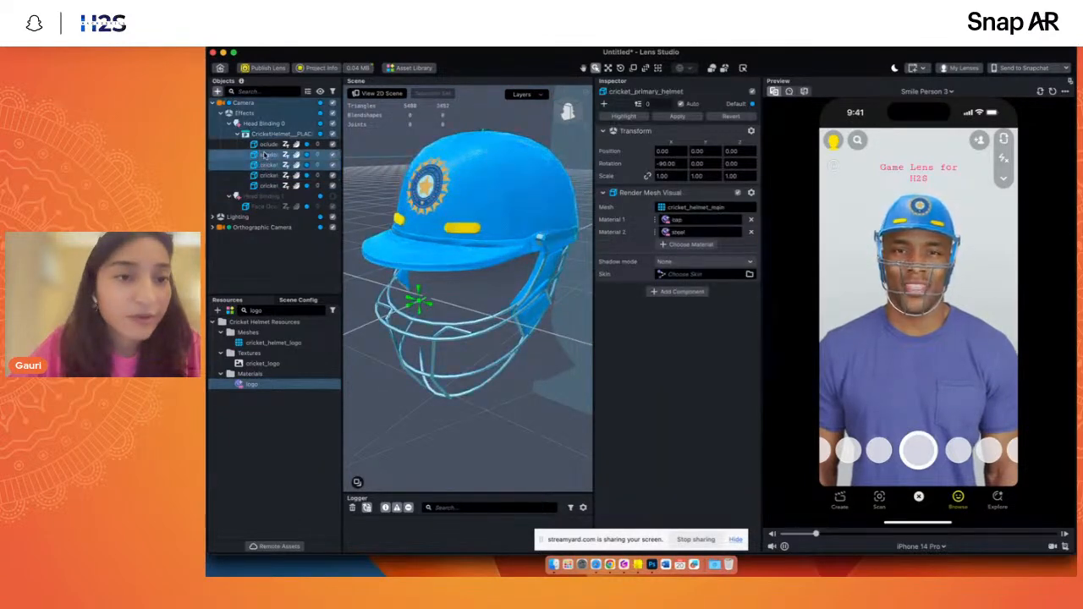
left_click(333, 166)
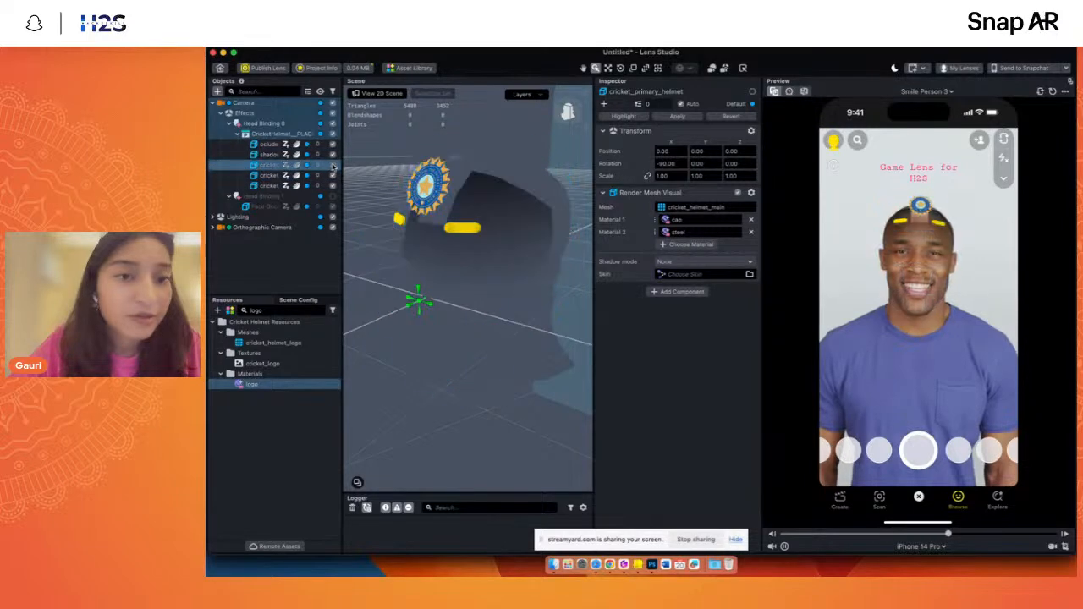
left_click(333, 166)
left_click(328, 176)
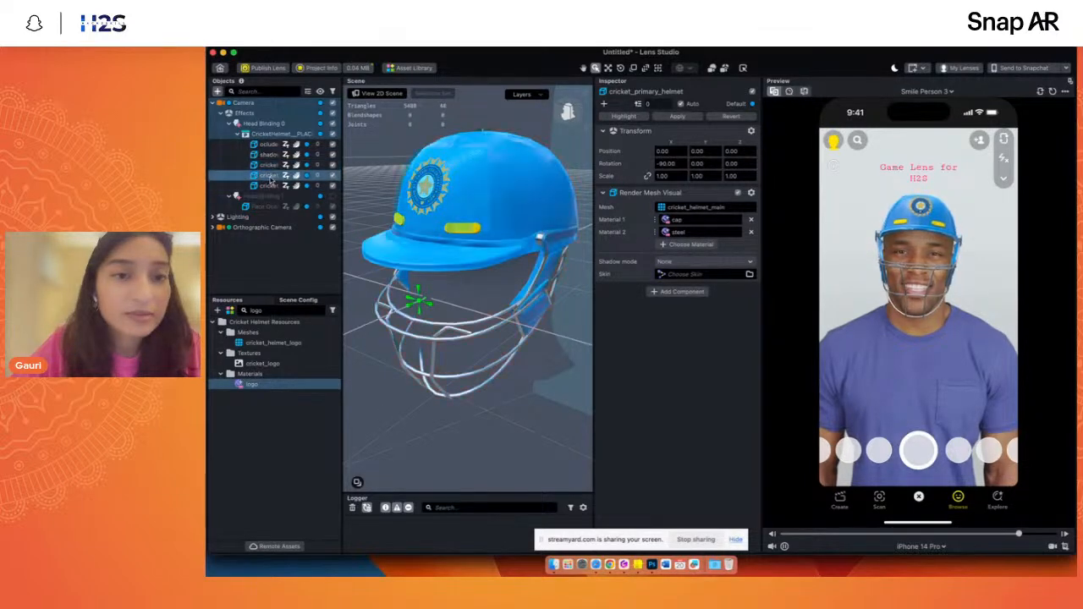
double_click(334, 177)
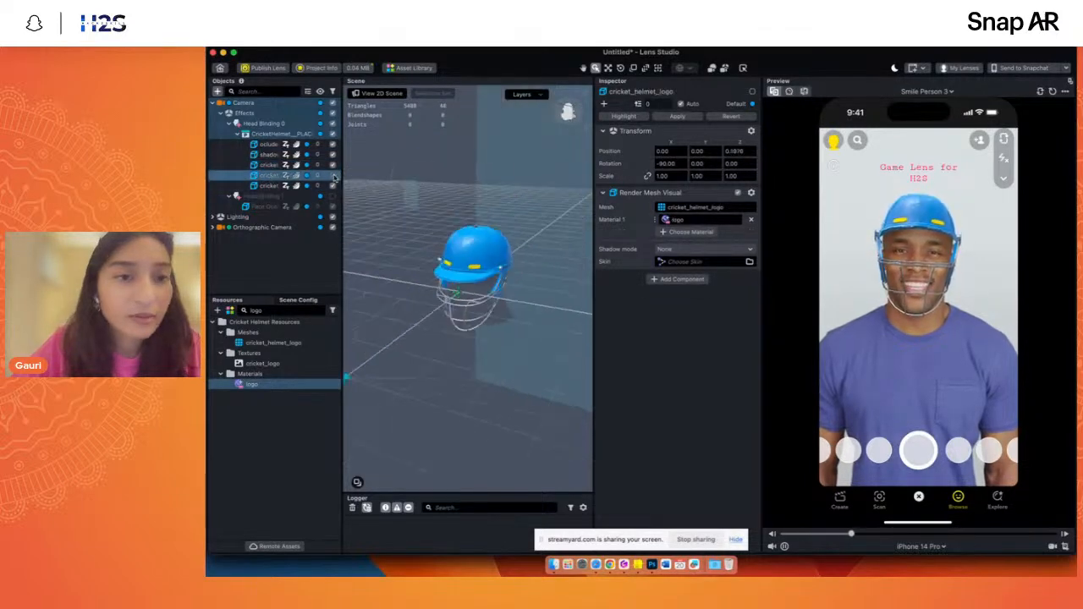
double_click(268, 155)
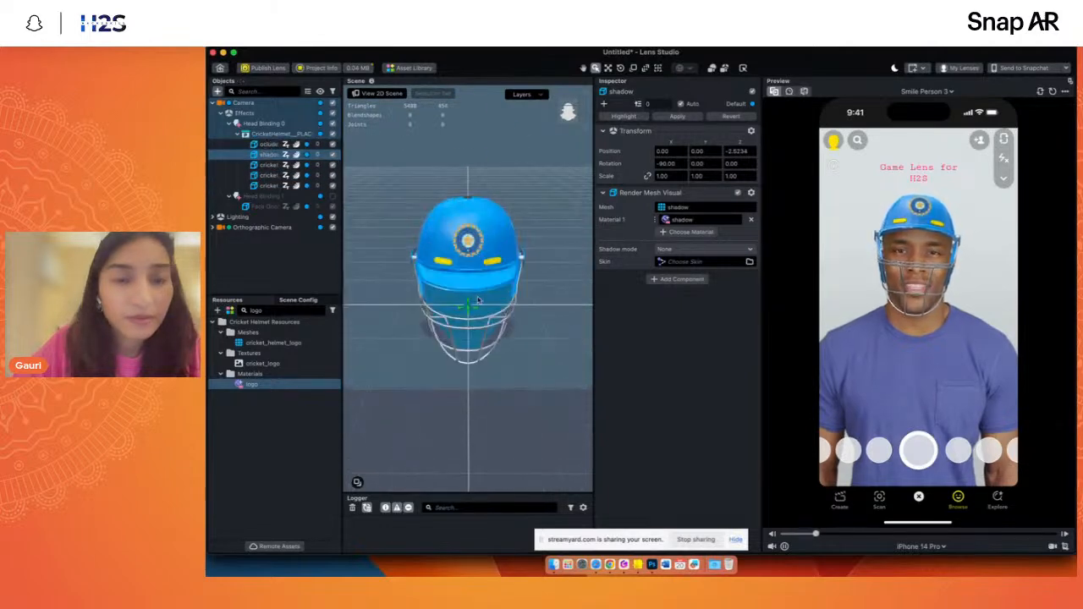
left_click(569, 117)
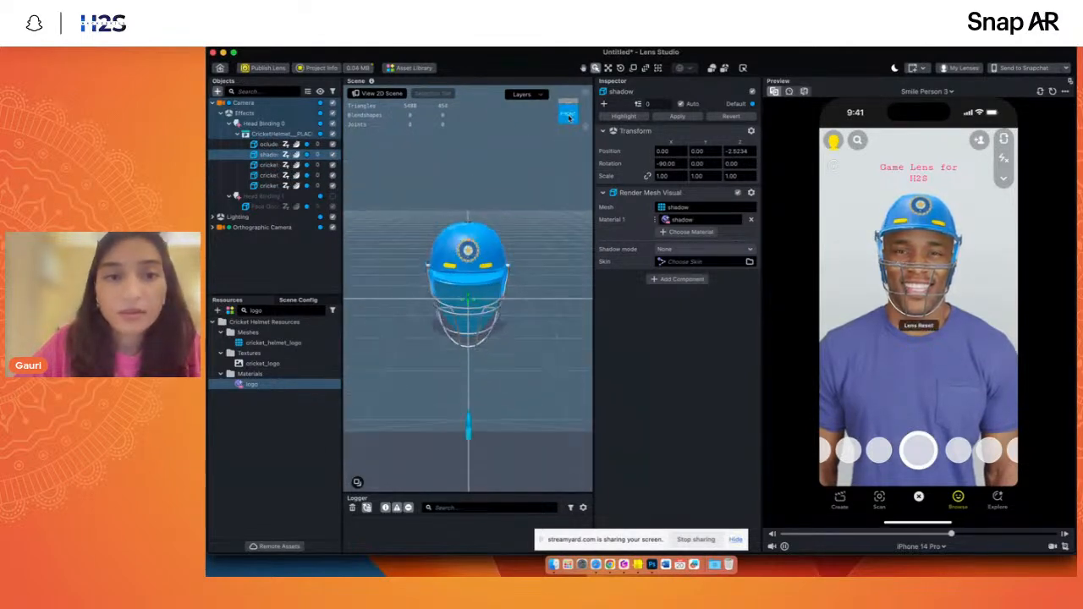
- Clear the resource search and collapse the Cricket Helmet Resources folder and the helmet prefab's hierarchy
left_click(272, 310)
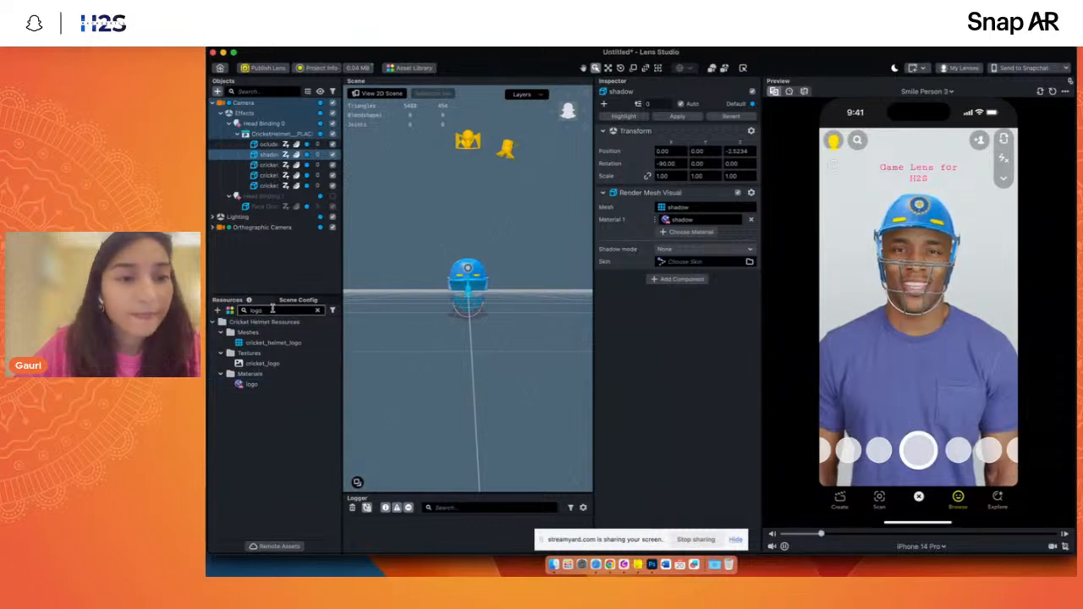
key("BackSpace")
key("BackSpace")
key("BackSpace")
key("BackSpace")
left_click(212, 353)
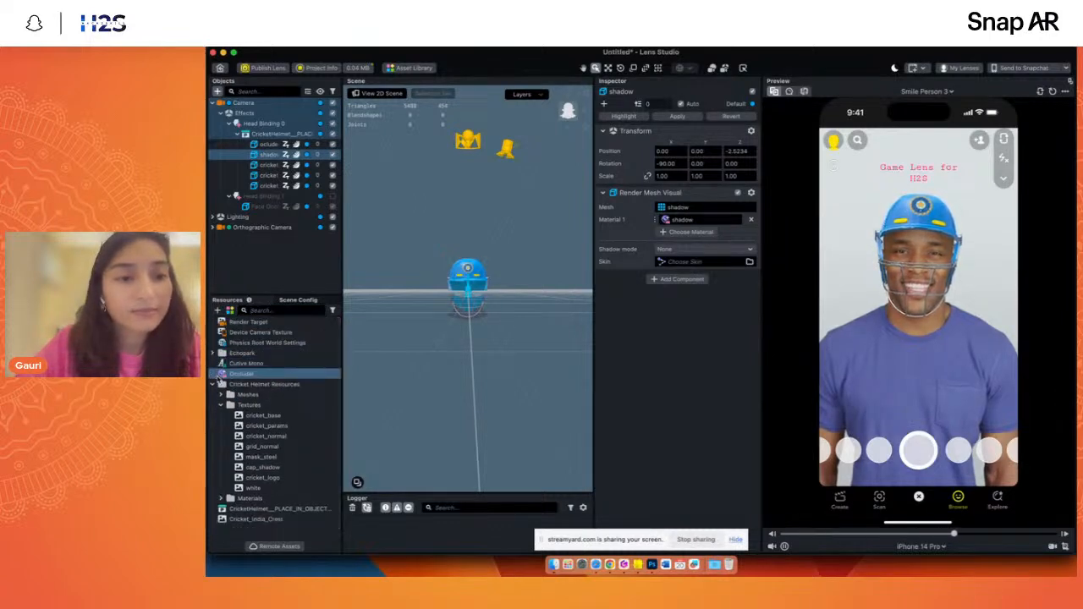
left_click(212, 384)
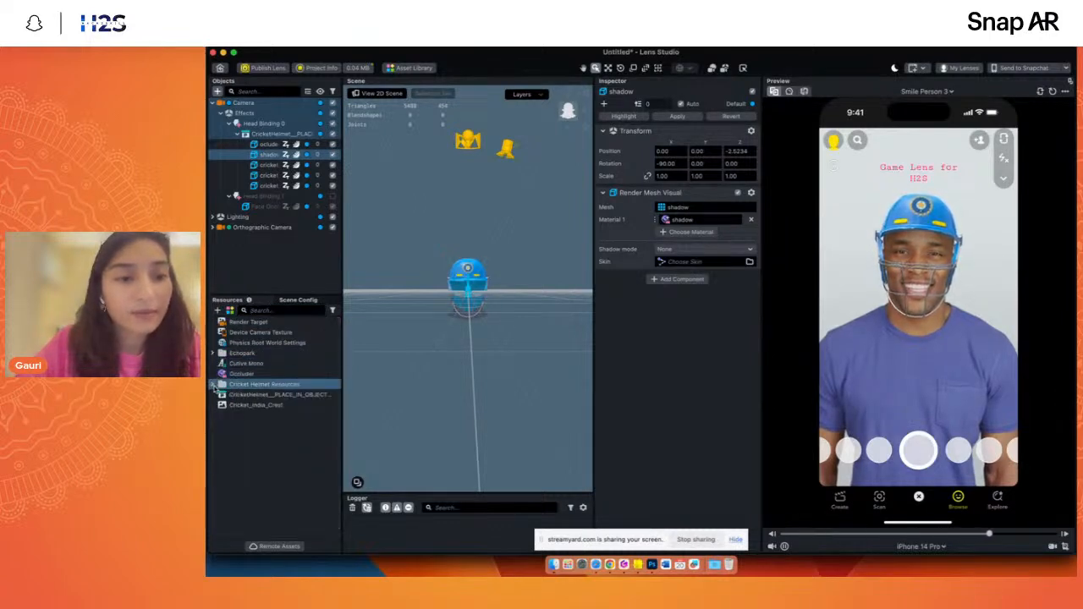
left_click(241, 134)
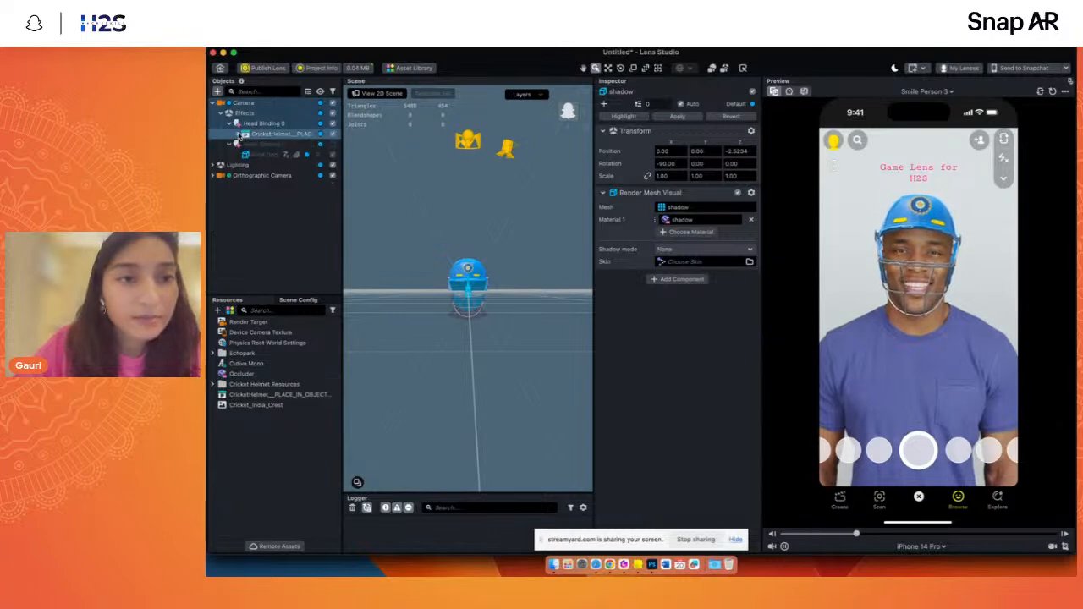
- Review the helmet's cricket_base, grid_normal, mask_steel and cap_shadow textures and compare them with the 3D helmet
left_click(212, 384)
left_click(221, 404)
left_click(261, 416)
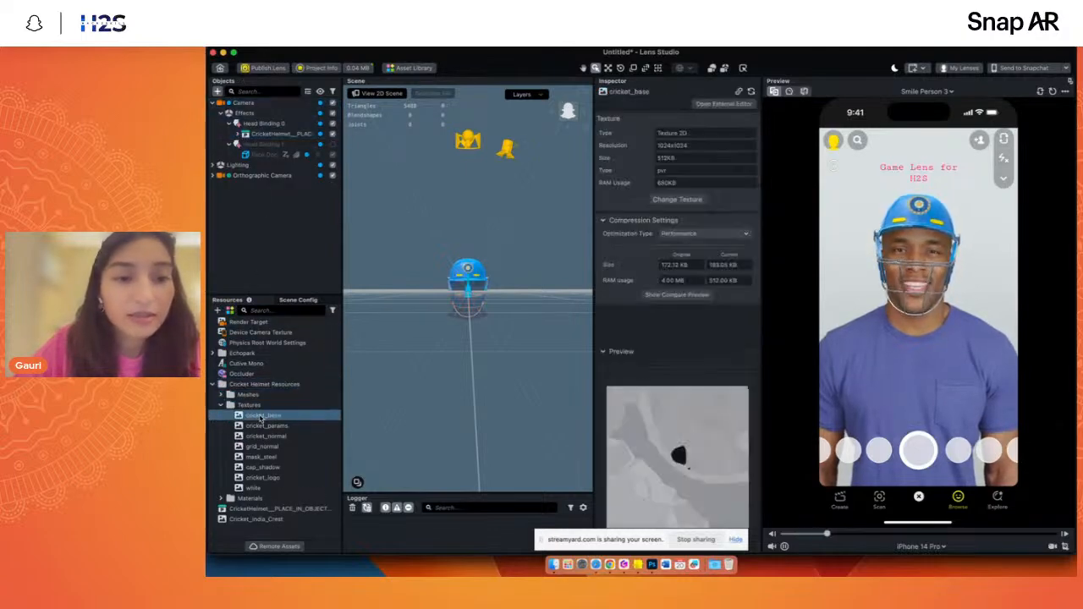
left_click(271, 444)
key("Down")
key("Down")
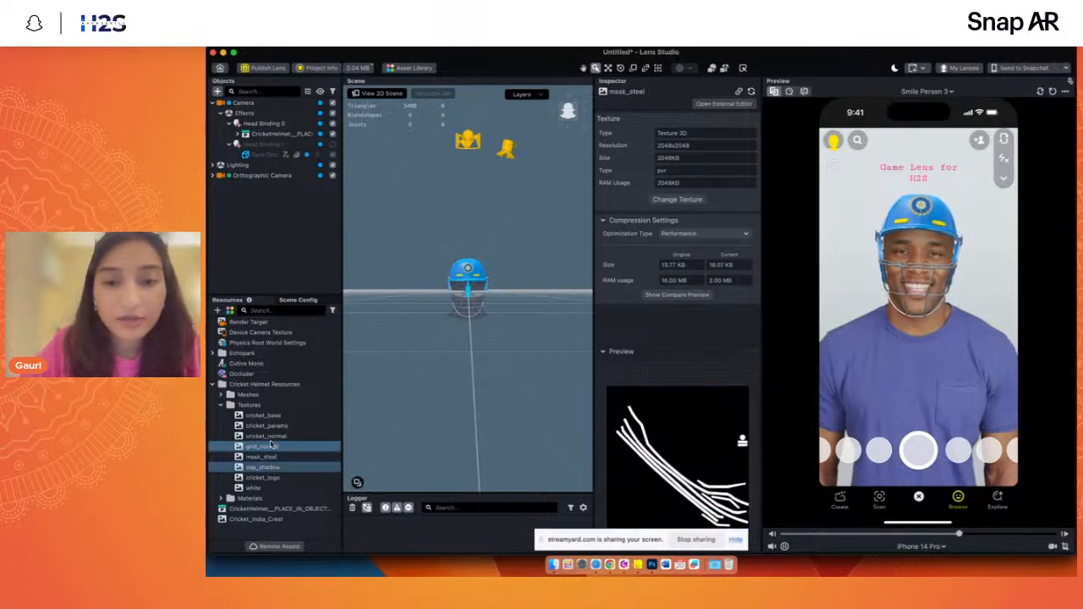
scroll(437, 225, "up", 10)
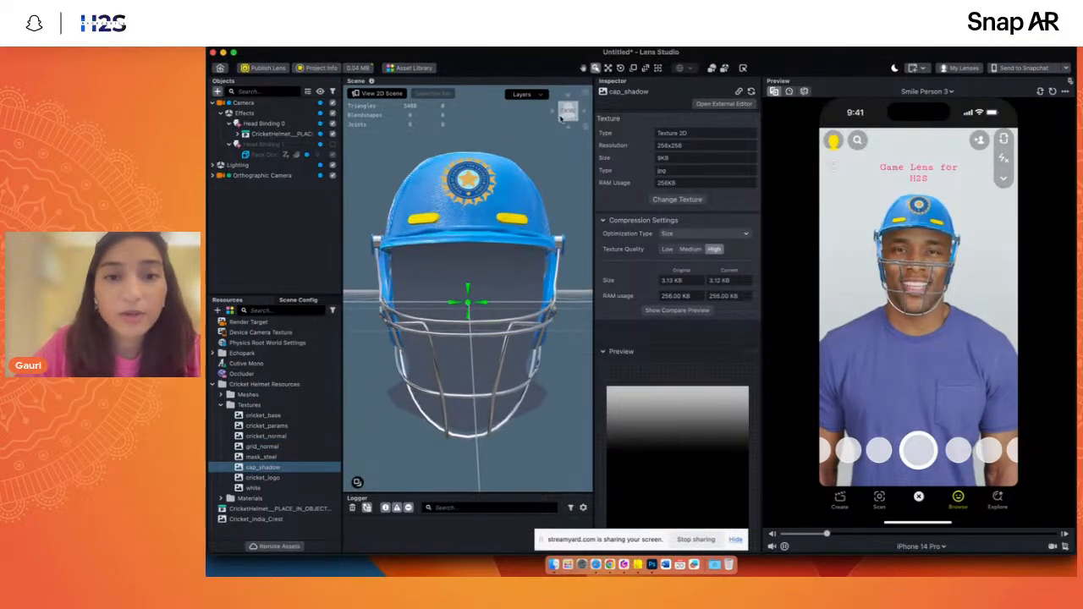
left_click_drag(560, 118, 586, 355)
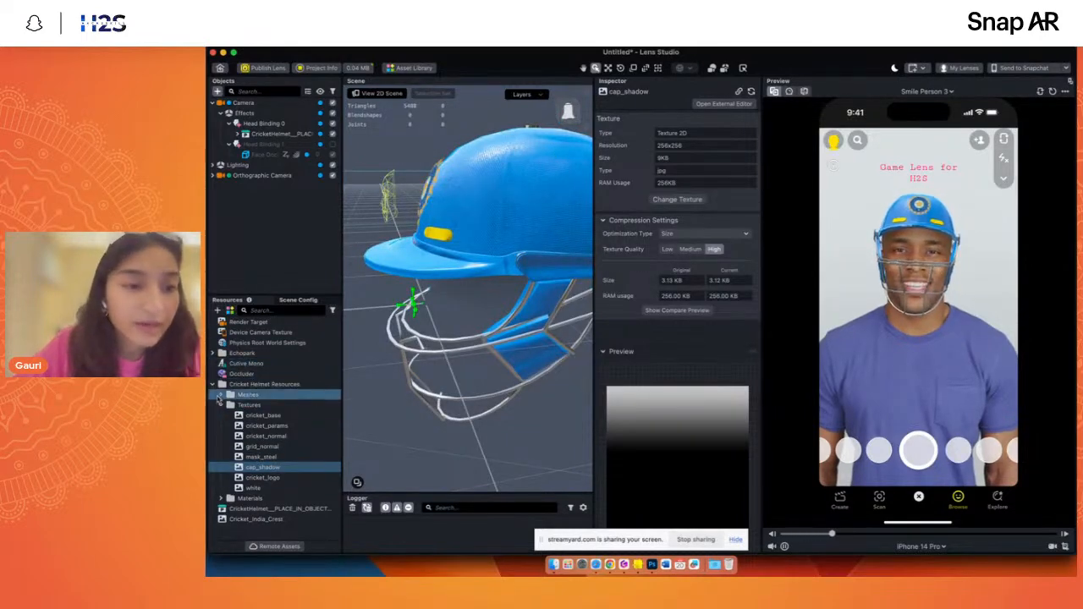
- Expand the helmet's Meshes and Materials folders and open the steel material's settings
left_click(220, 395)
scroll(254, 499, "down", 2)
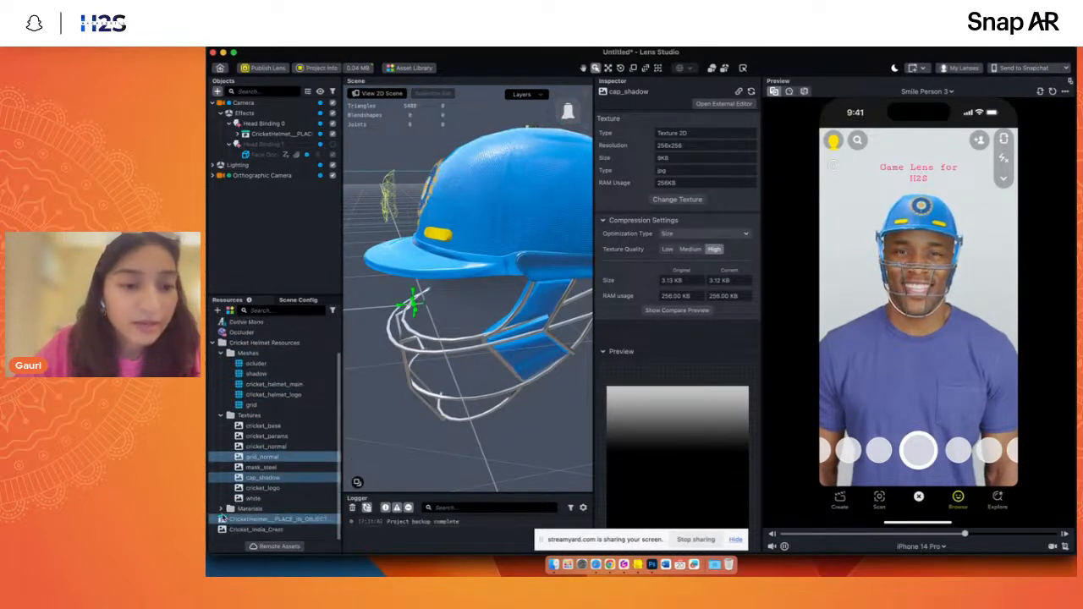
left_click(221, 508)
scroll(254, 491, "down", 3)
left_click(279, 477)
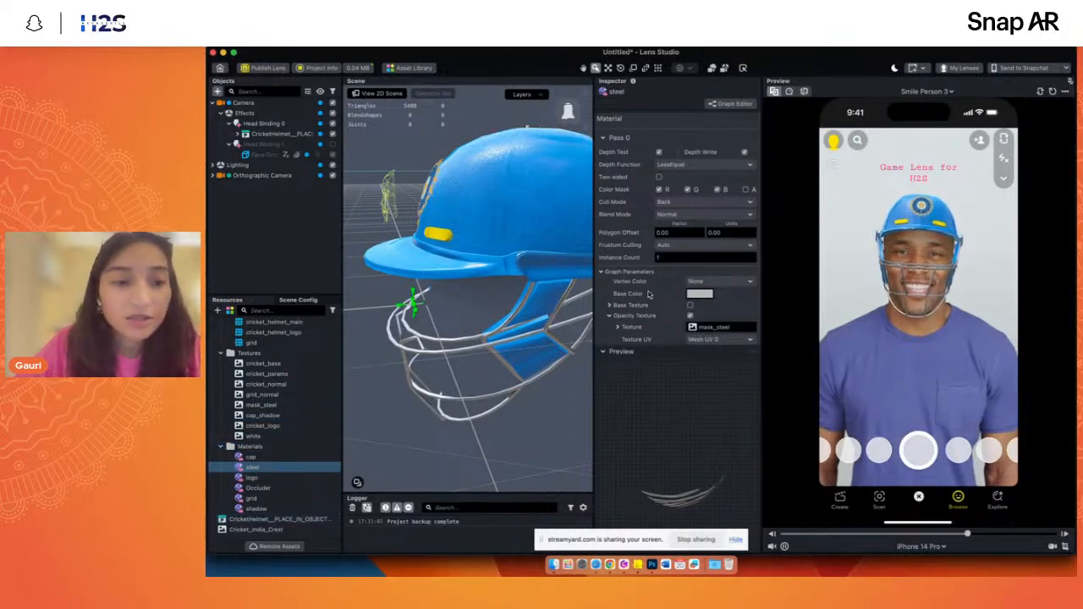
- Set the steel material's lighting Roughness to 0.27, checking the helmet's grille up close
scroll(648, 294, "down", 5)
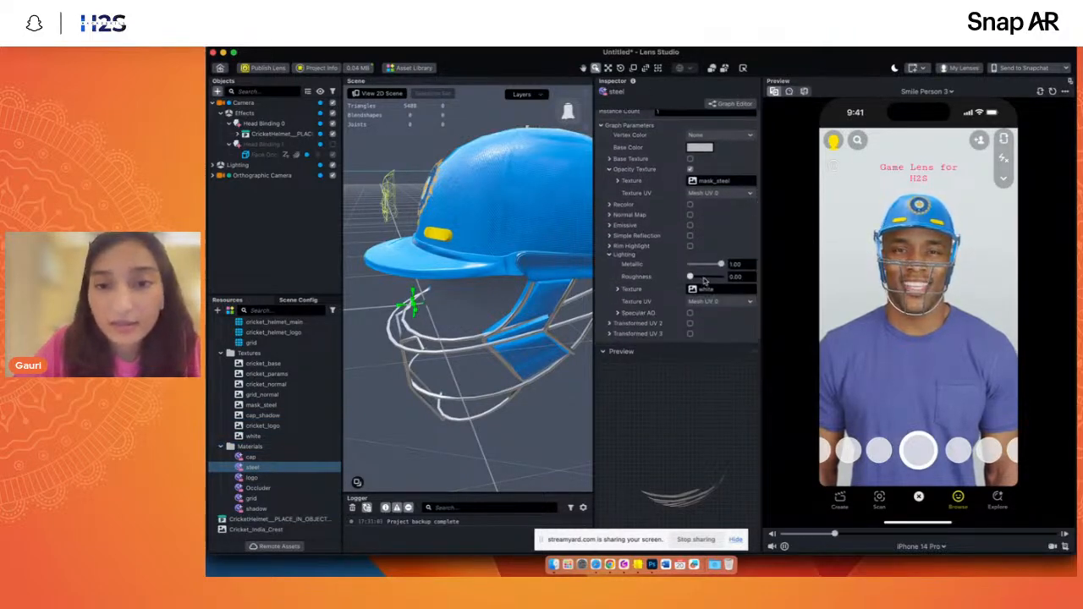
left_click(703, 278)
mouse_move(564, 116)
left_mouse_down()
mouse_move(577, 110)
mouse_move(568, 113)
left_mouse_up()
scroll(510, 289, "up", 2)
scroll(510, 290, "up", 2)
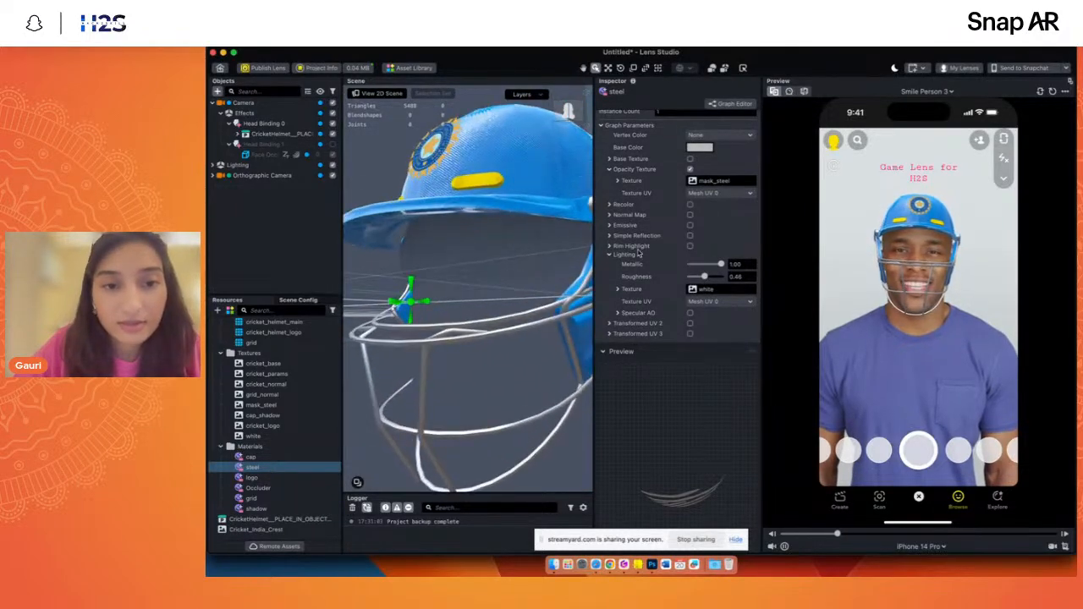
mouse_move(711, 280)
left_mouse_down()
mouse_move(677, 269)
mouse_move(720, 265)
left_mouse_up()
left_click(696, 277)
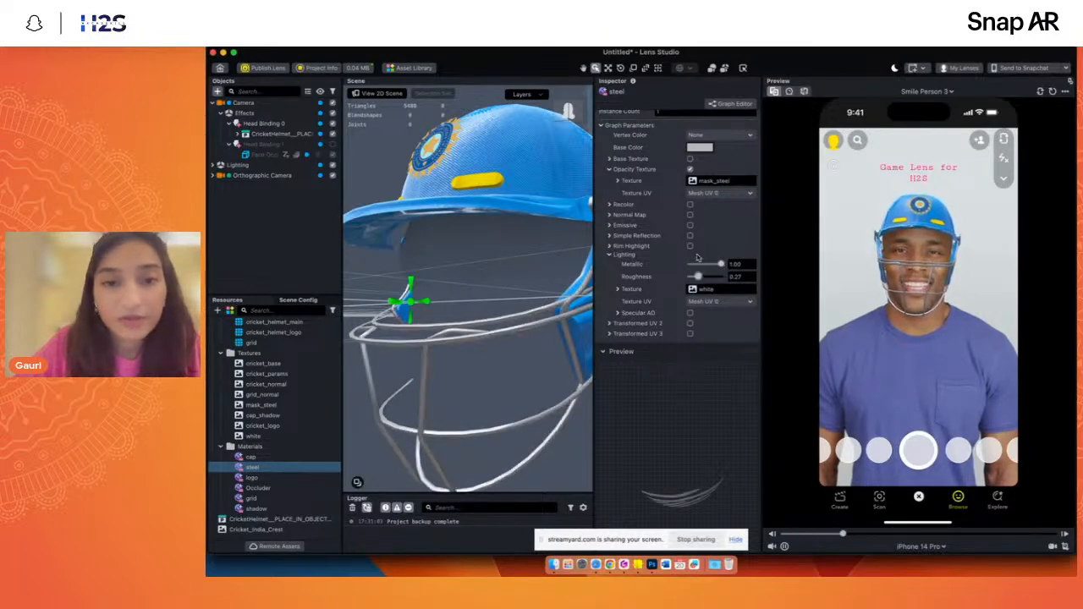
- Set the steel material's Base Color to the blue sampled from the helmet's shell and check the grille from several angles
left_click(700, 148)
left_click_drag(715, 173, 696, 173)
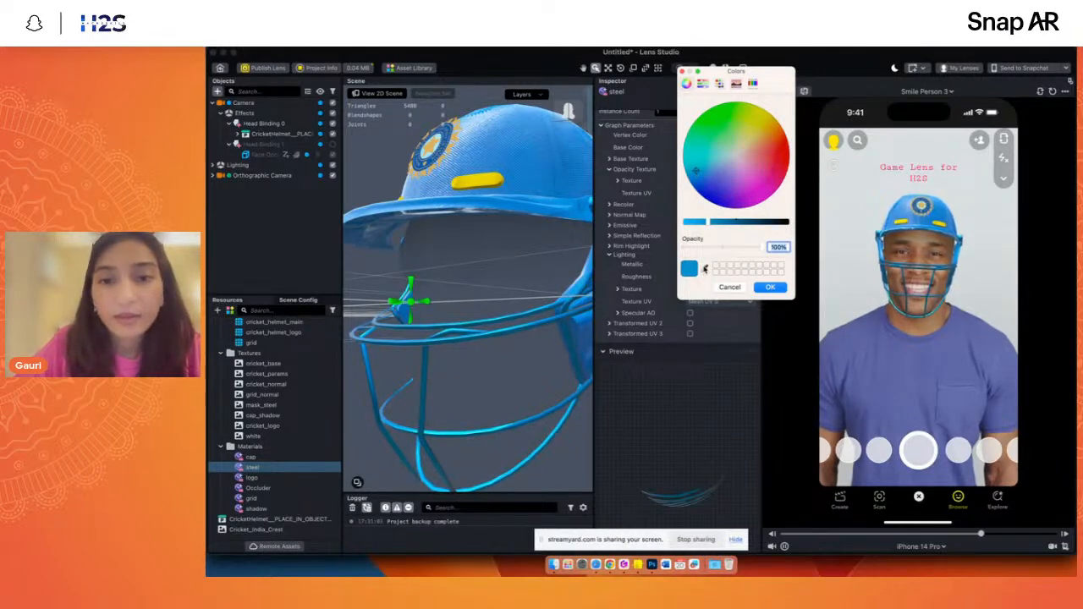
left_click(706, 269)
left_click(533, 168)
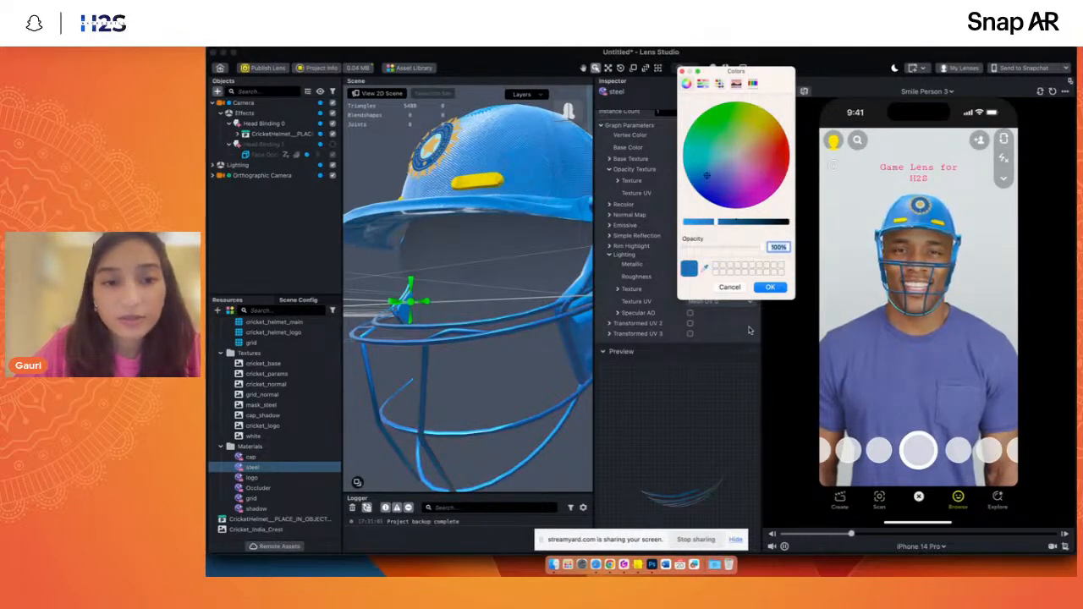
left_click(771, 289)
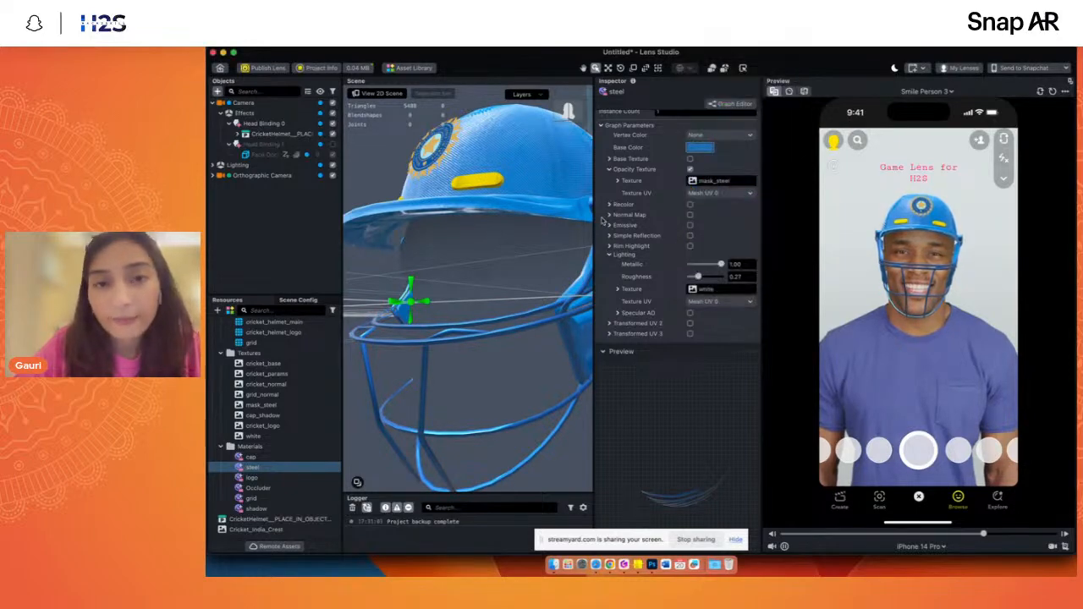
scroll(602, 221, "up", 2)
left_click_drag(566, 113, 588, 118)
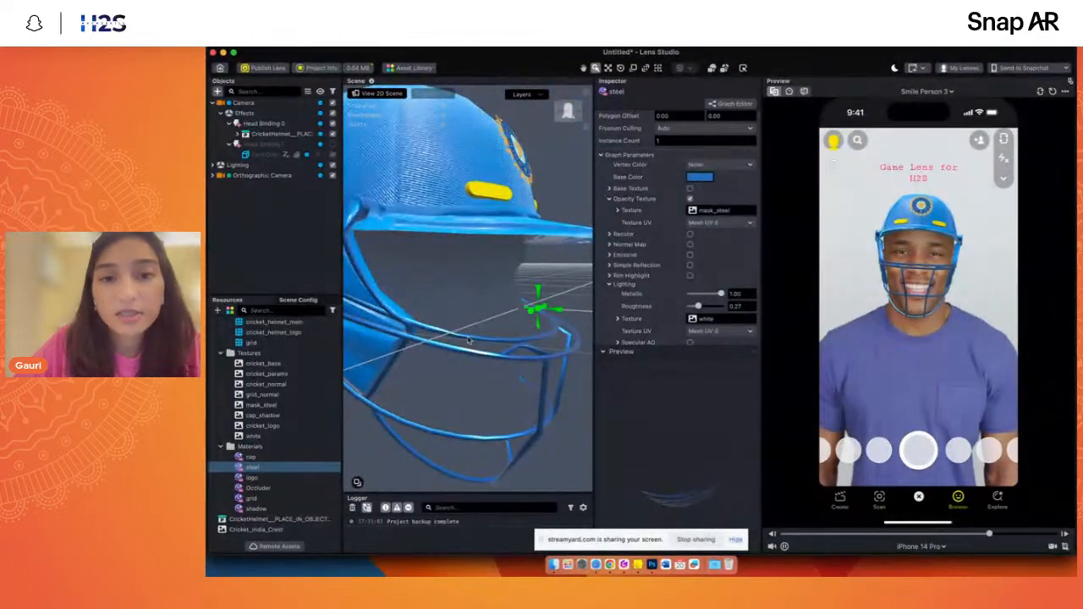
scroll(469, 340, "down", 5)
scroll(467, 341, "up", 3)
scroll(444, 352, "down", 3)
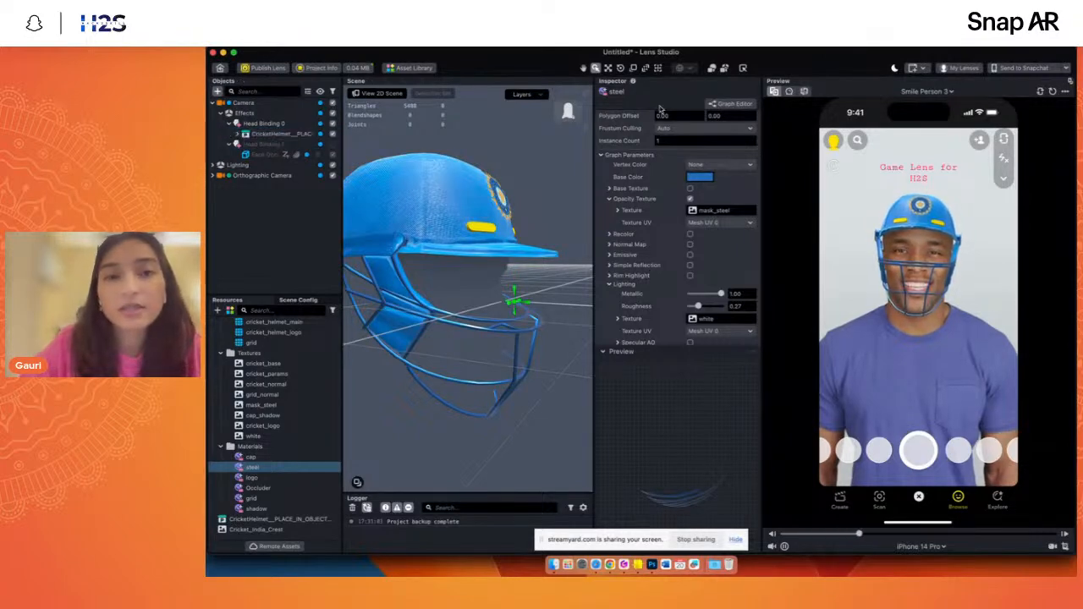
left_click(565, 113)
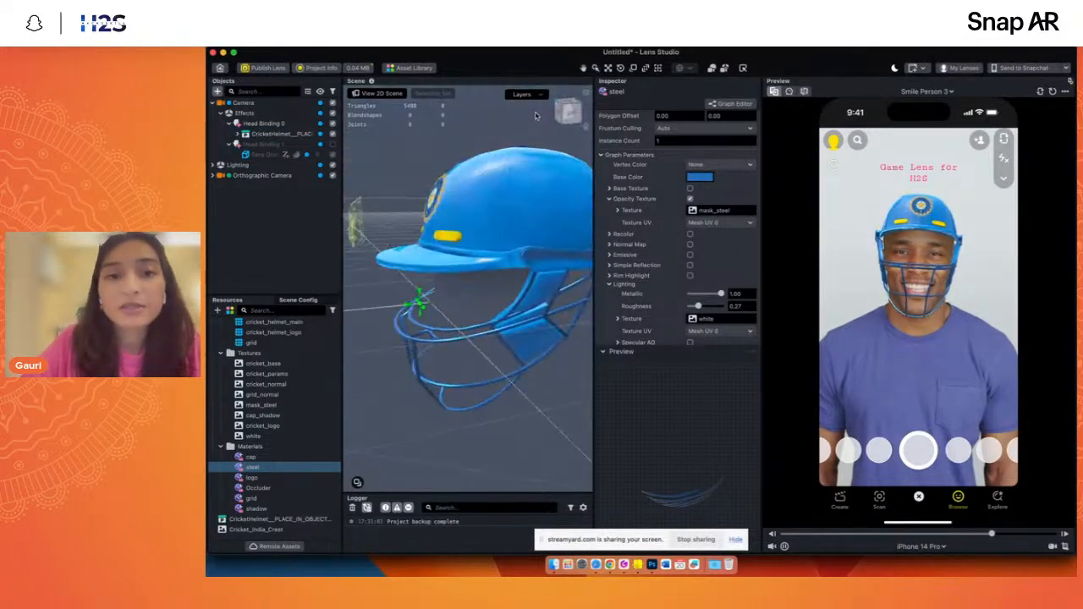
- Examine the helmet's grille from the opposite side and inspect the cricket_primary_helmet object's mesh and materials
mouse_move(559, 113)
left_mouse_down()
mouse_move(571, 110)
mouse_move(561, 112)
left_mouse_up()
scroll(486, 361, "up", 4)
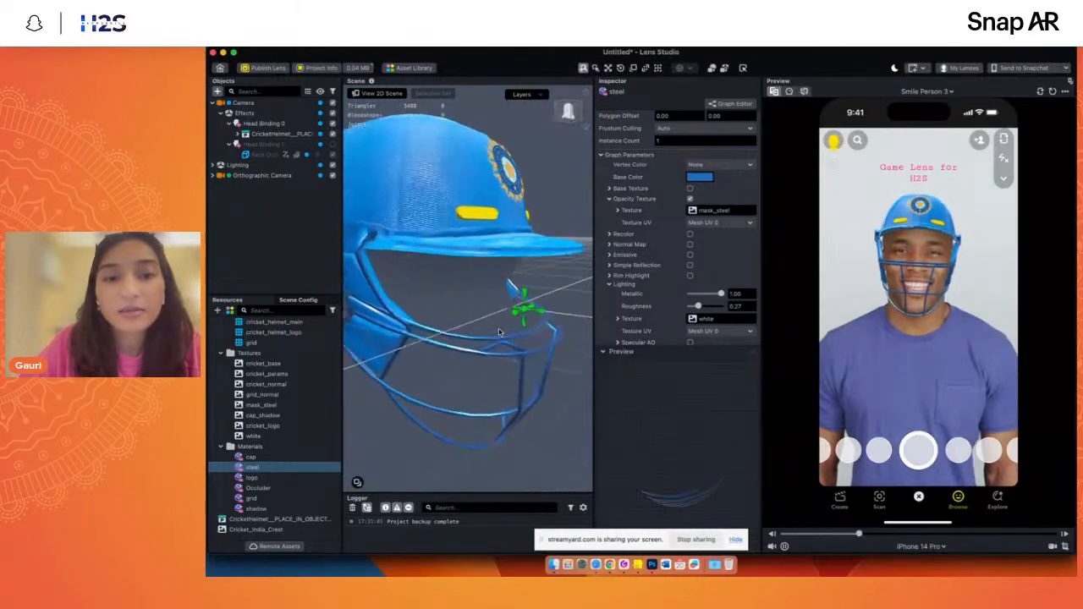
left_click(486, 360)
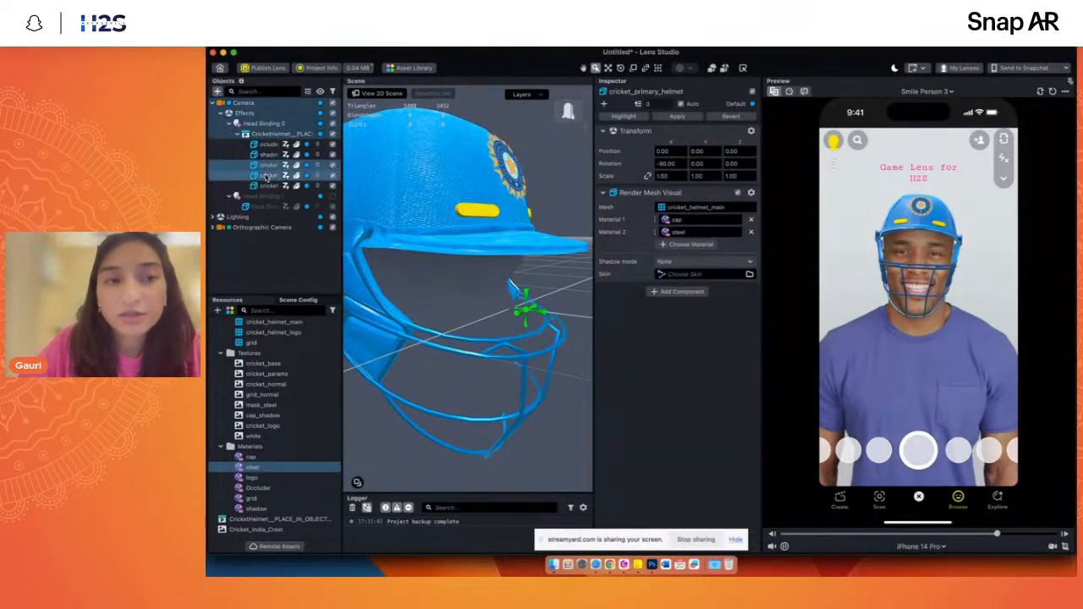
left_click(267, 267)
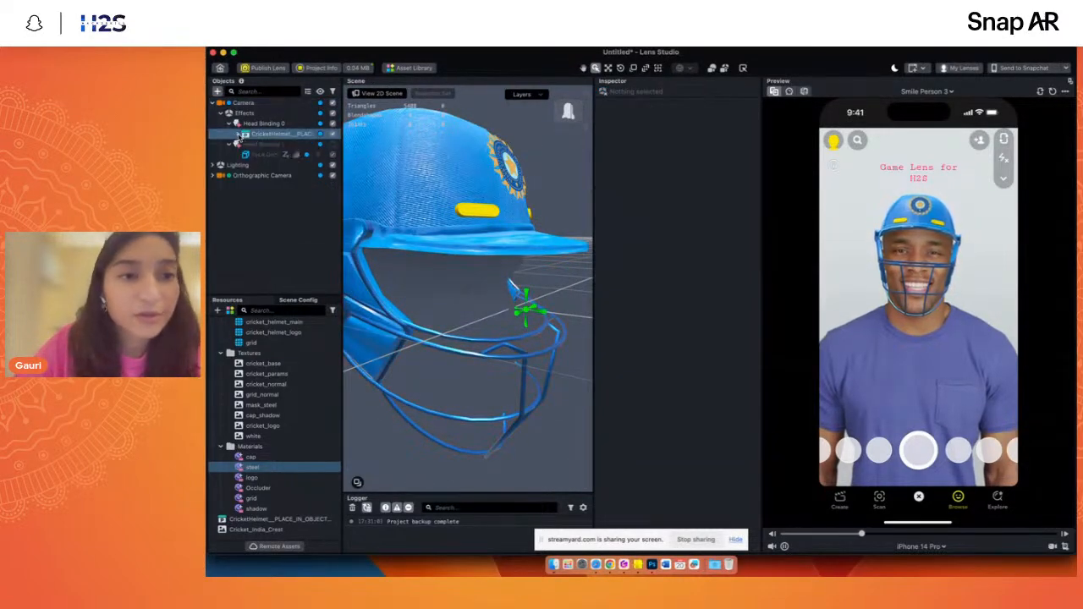
- Enable Head Binding 1 and check its Face Occluder's settings and placement inside the helmet
left_click(282, 145)
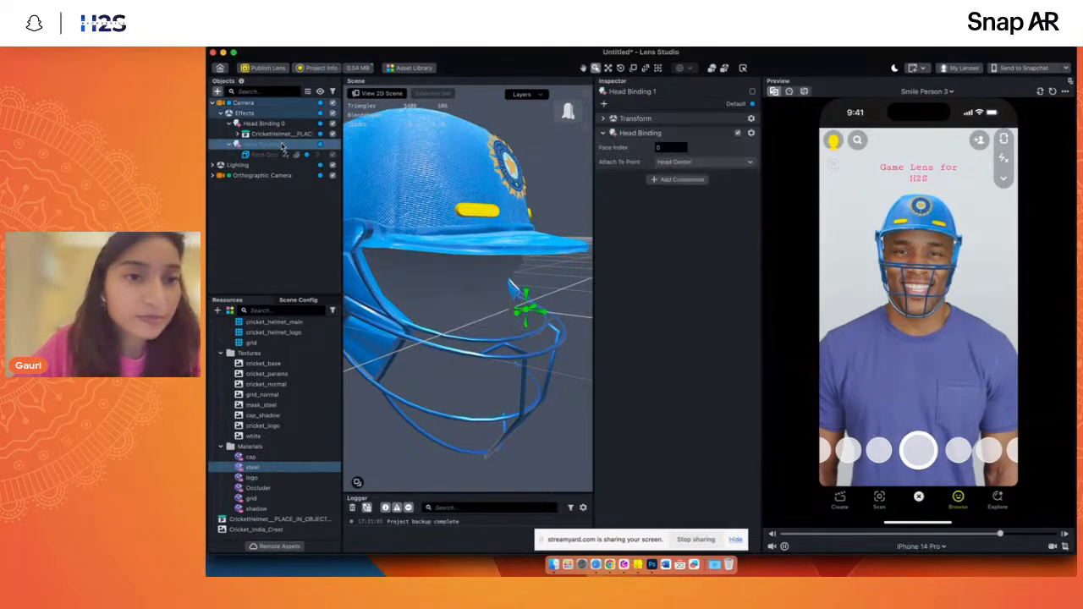
left_click(282, 226)
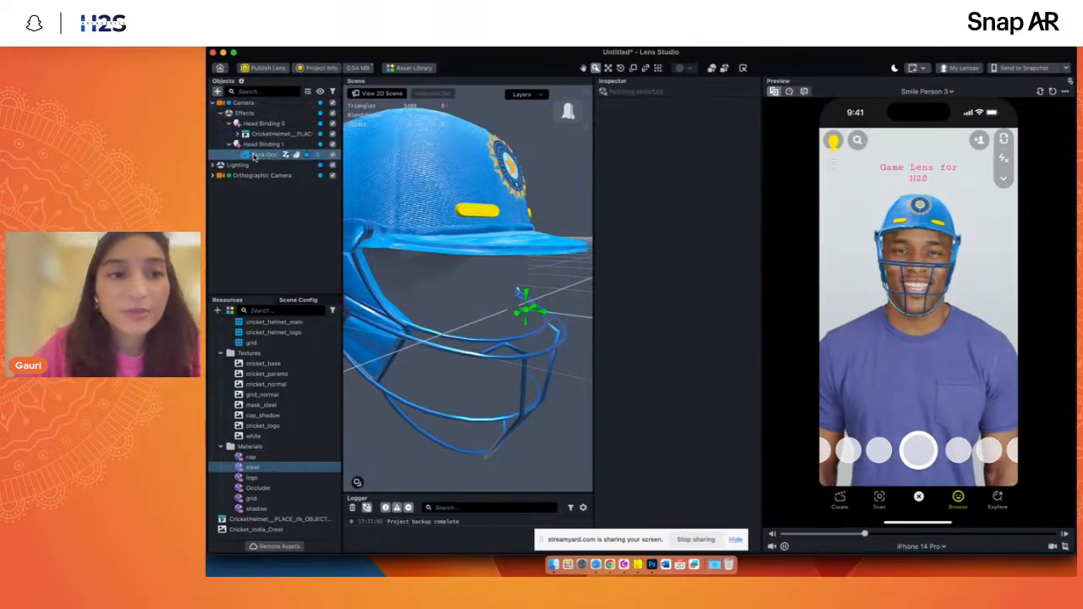
left_click(255, 155)
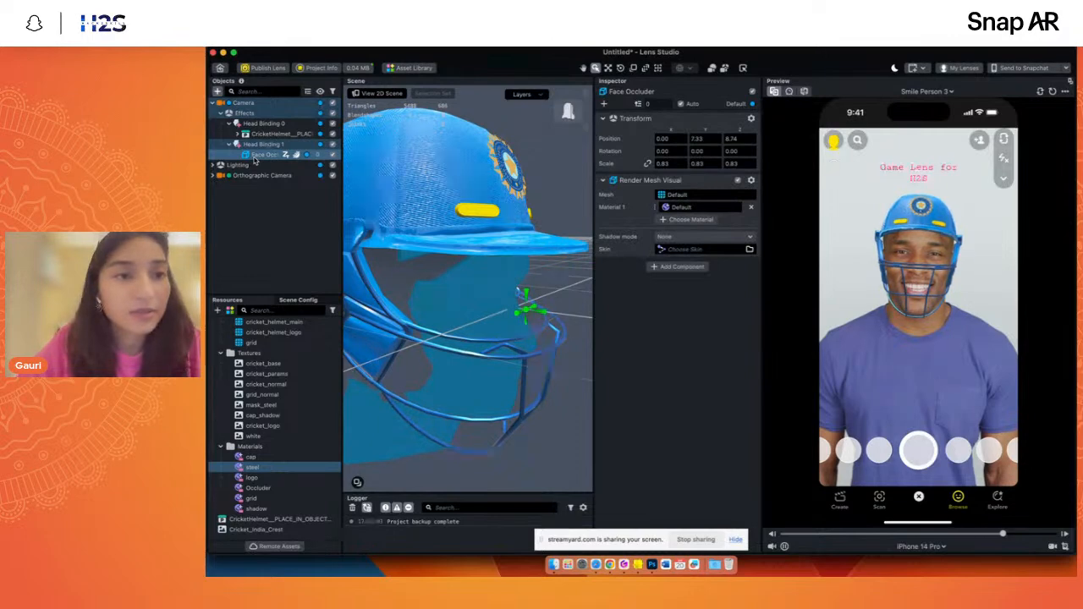
left_click(286, 271)
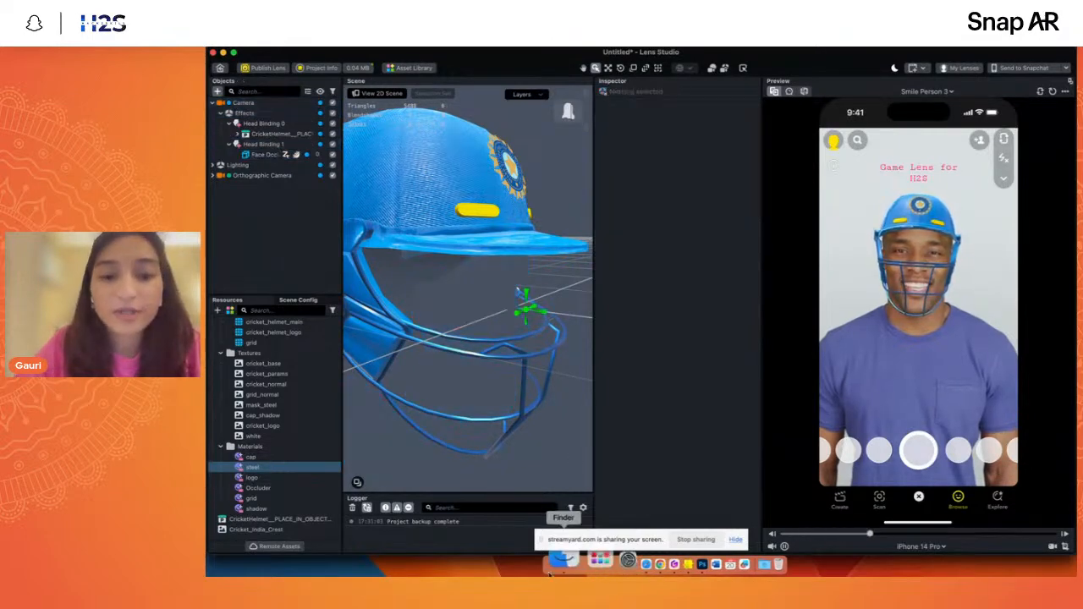
- Switch to Finder, open Prev.mp4 from the Assets Game 01 folder, move its window beside the lens preview and play it
left_click(554, 565)
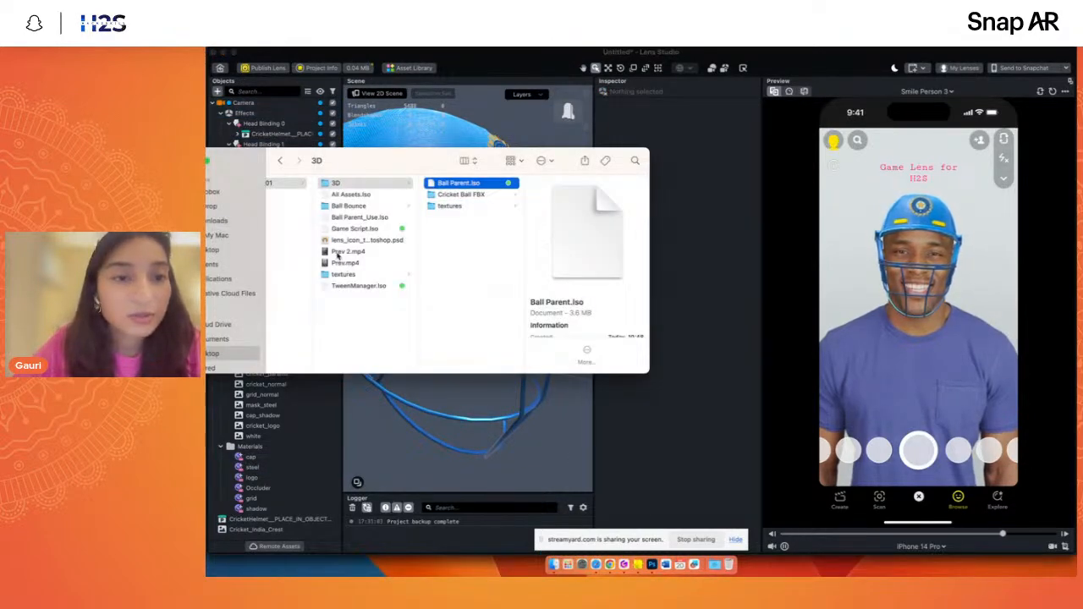
double_click(345, 262)
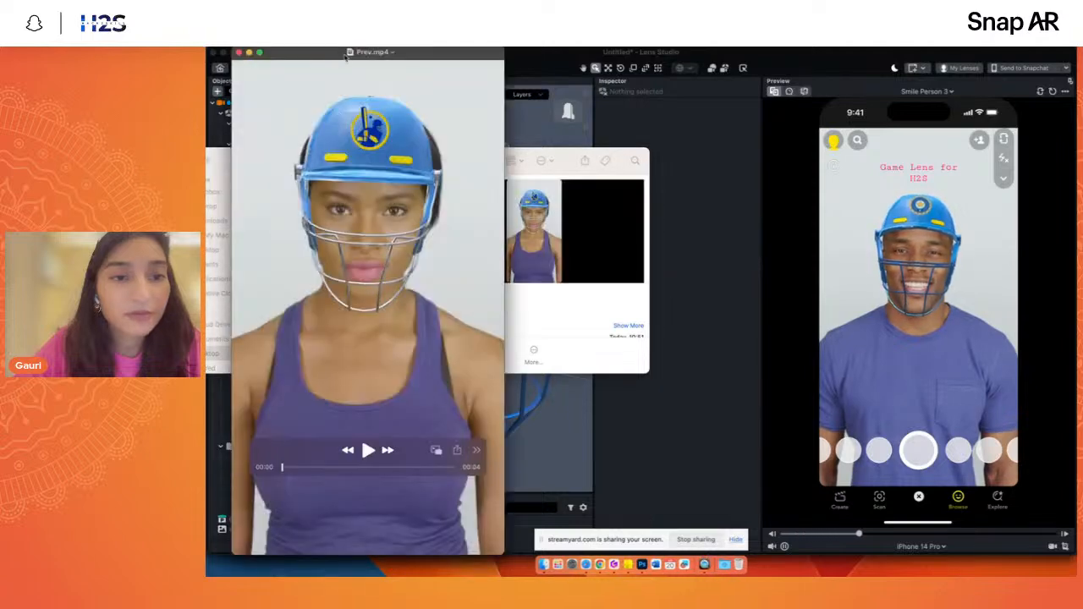
left_click_drag(345, 54, 663, 94)
left_click(685, 489)
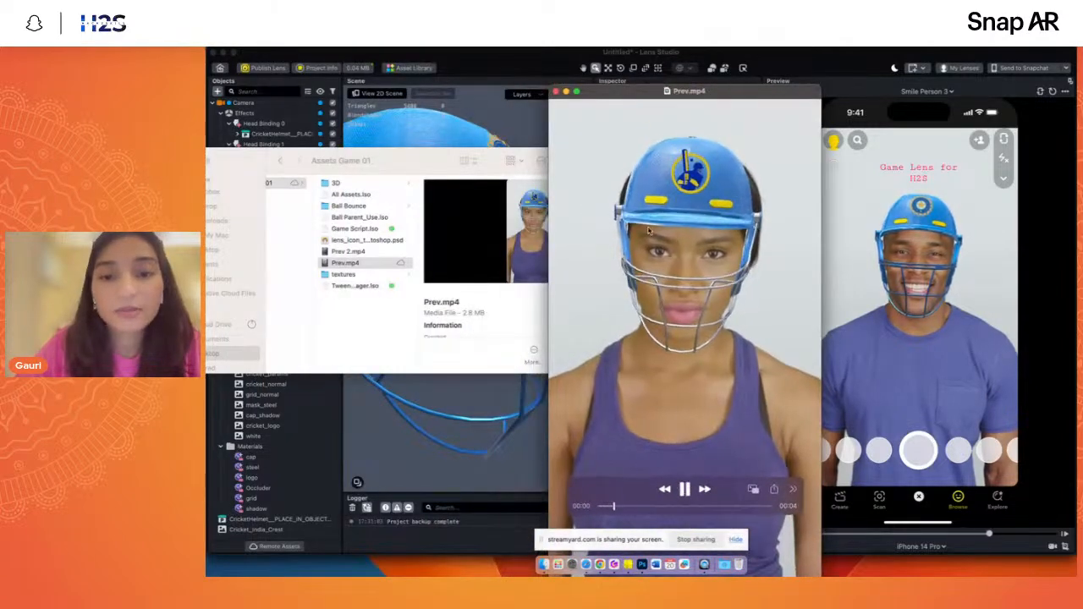
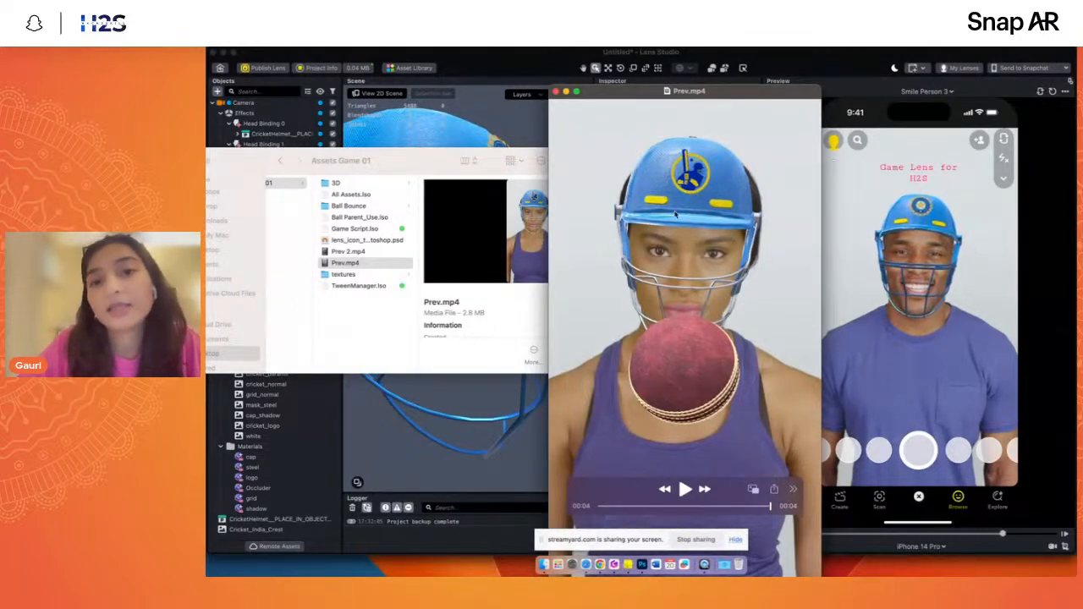
- Switch back to Lens Studio, add a Sphere mesh under Head Binding 1 and delete that binding's Face Occluder
left_click(779, 61)
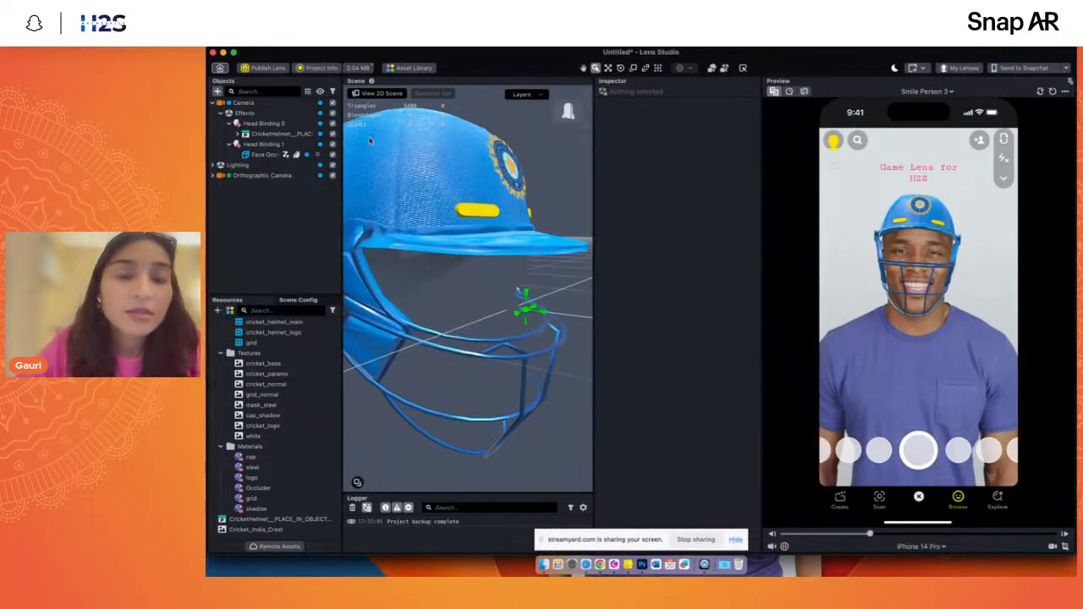
left_click(258, 145)
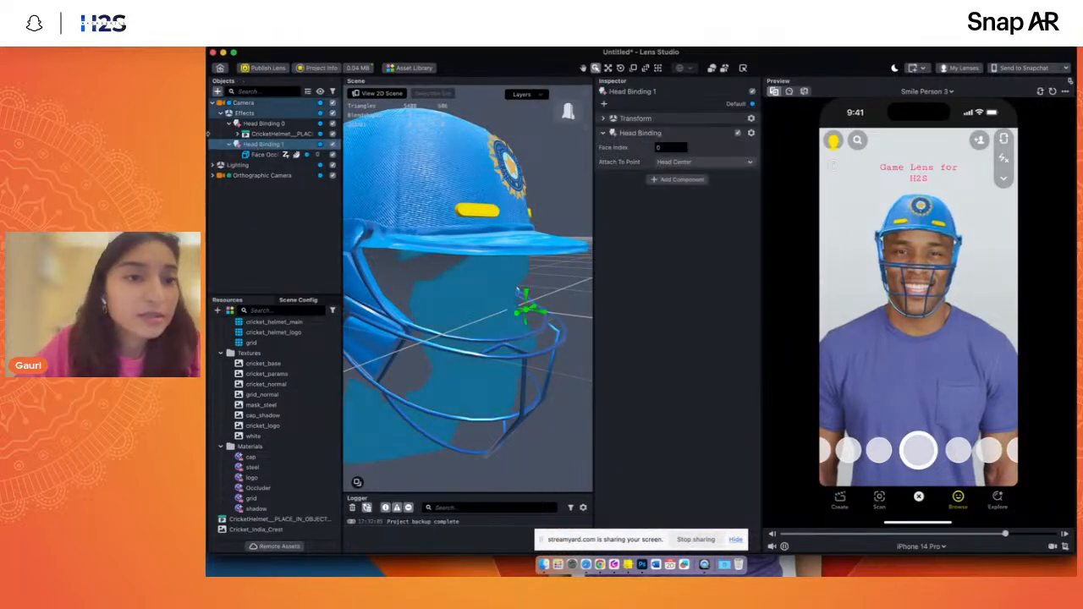
left_click(217, 90)
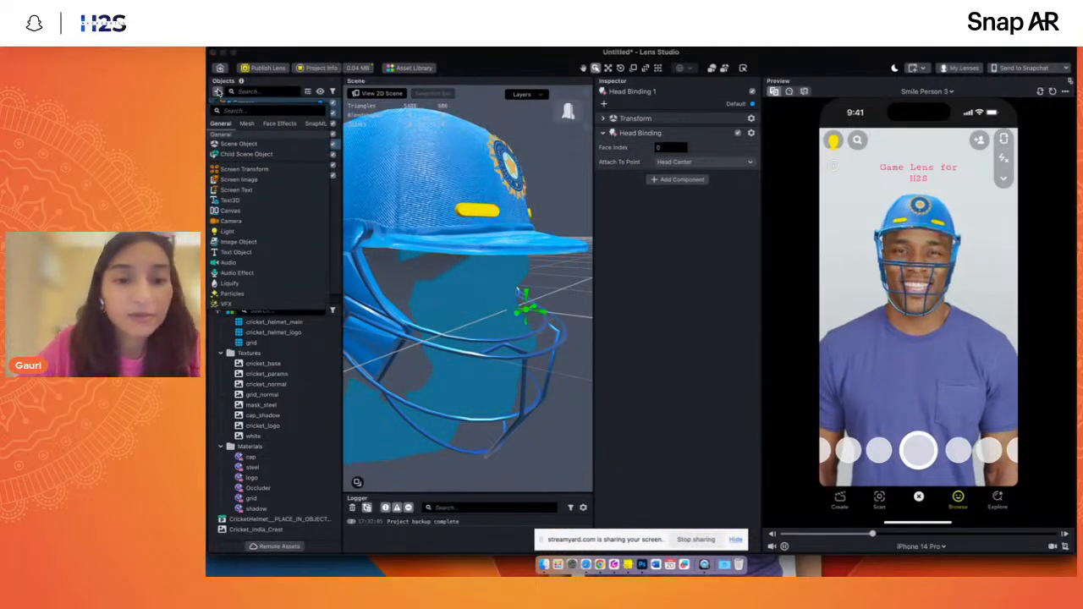
type("sph")
left_click(222, 130)
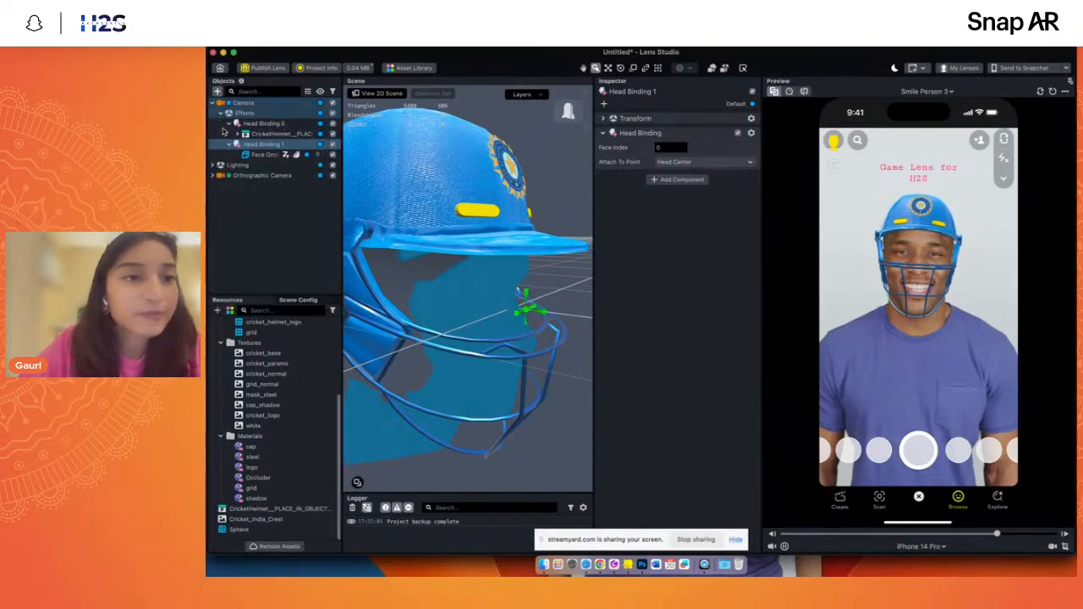
left_click(262, 156)
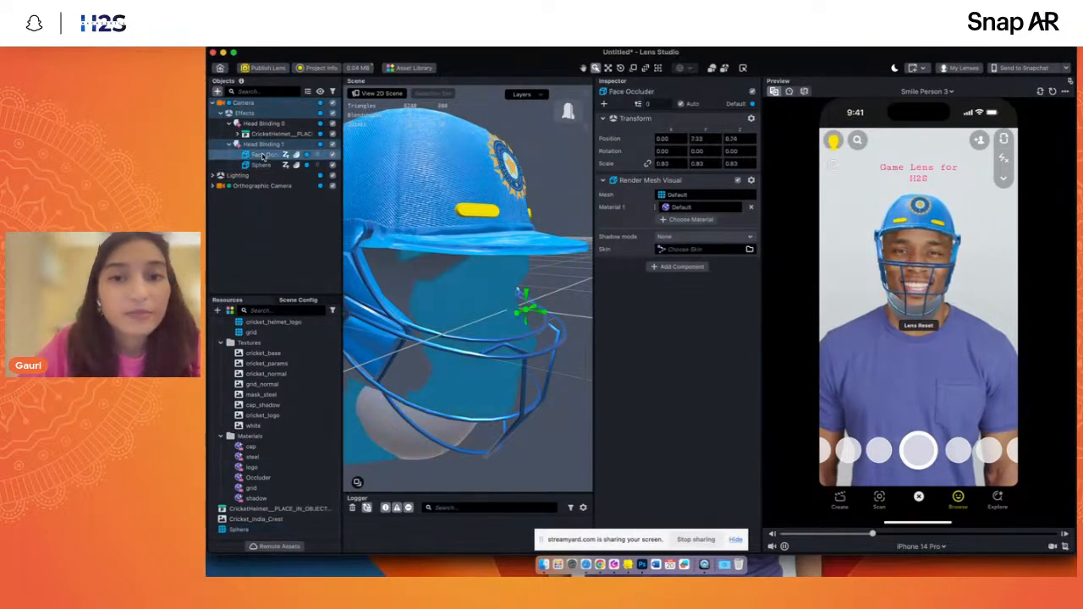
key("Delete")
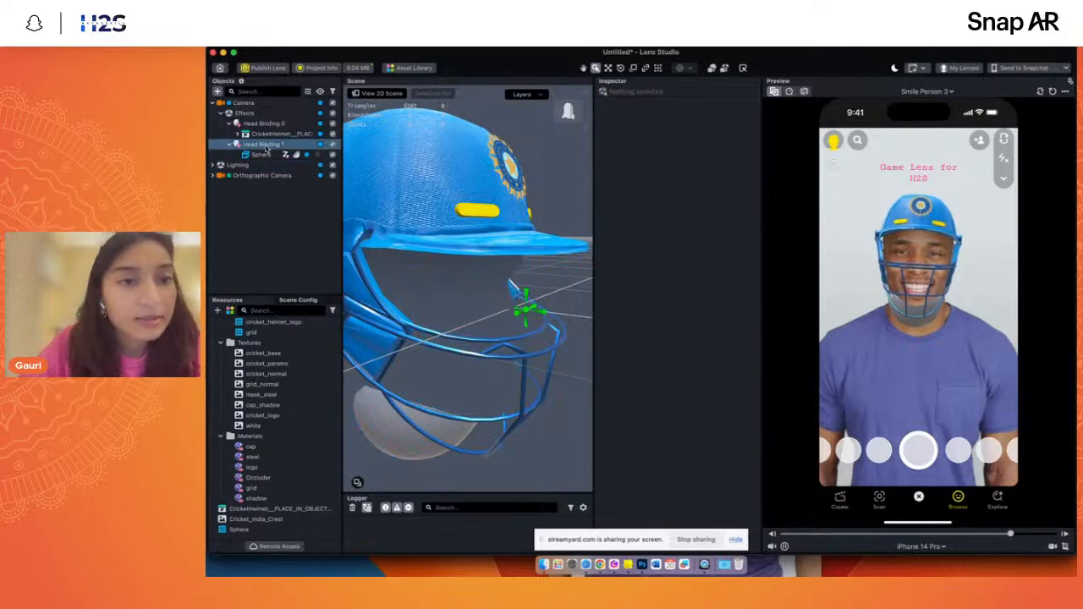
- Set the sphere's scale to 2 on all three axes
left_click(265, 155)
left_click(670, 271)
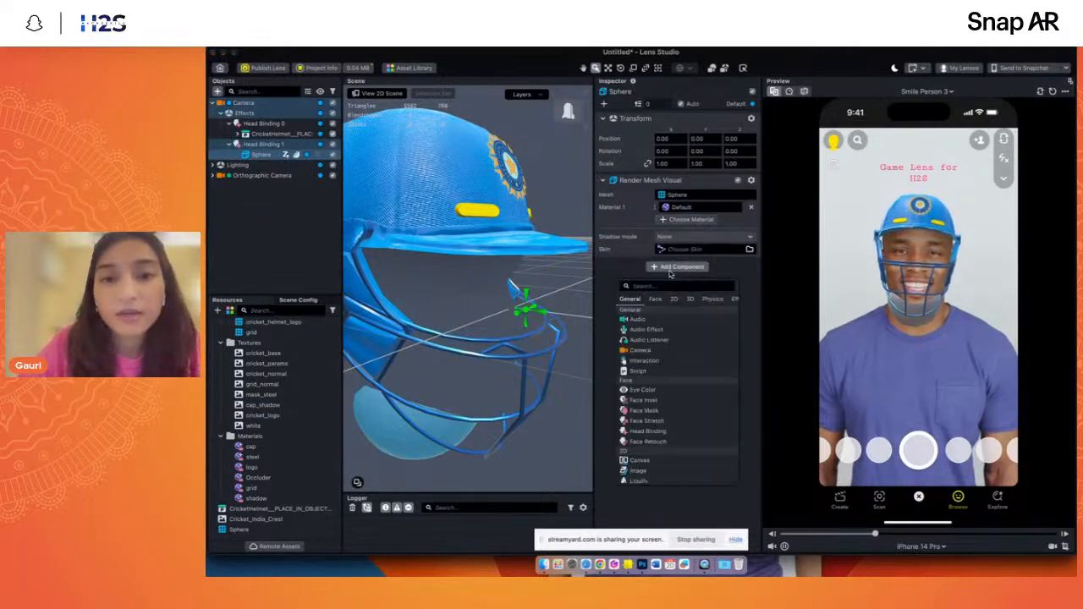
left_click(600, 446)
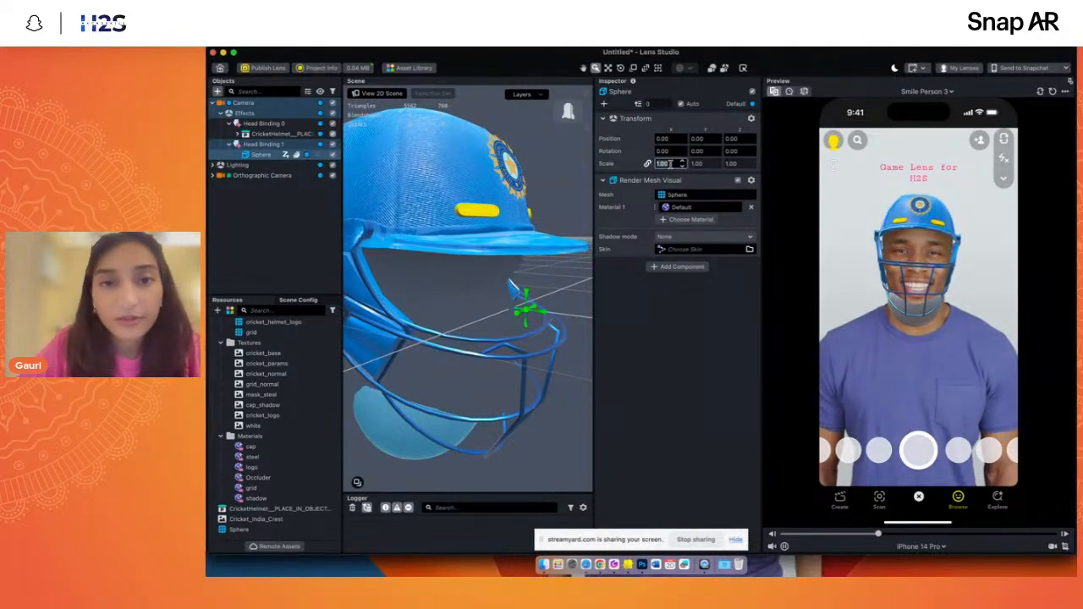
type("2")
key("Return")
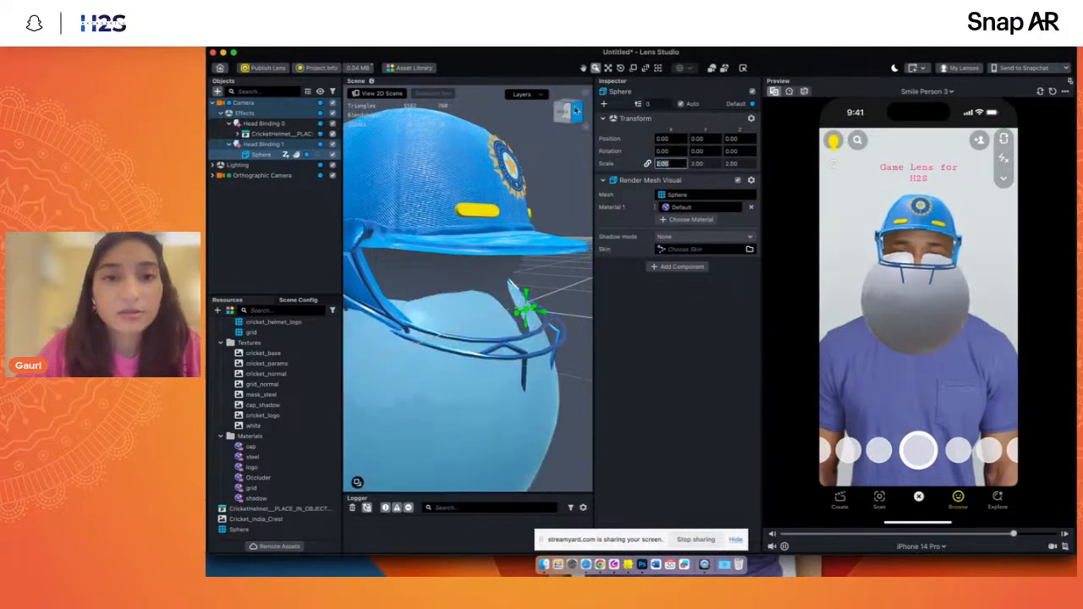
- Move the sphere up over the helmet, to a Y position of about 10.12
left_click(568, 111)
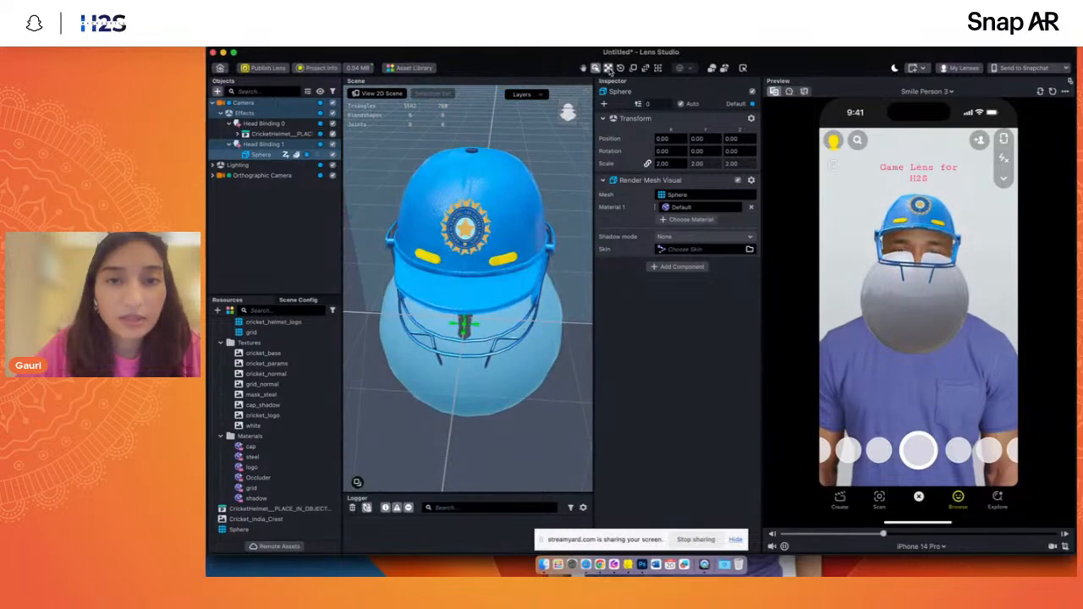
left_click(609, 69)
left_click_drag(470, 294, 451, 225)
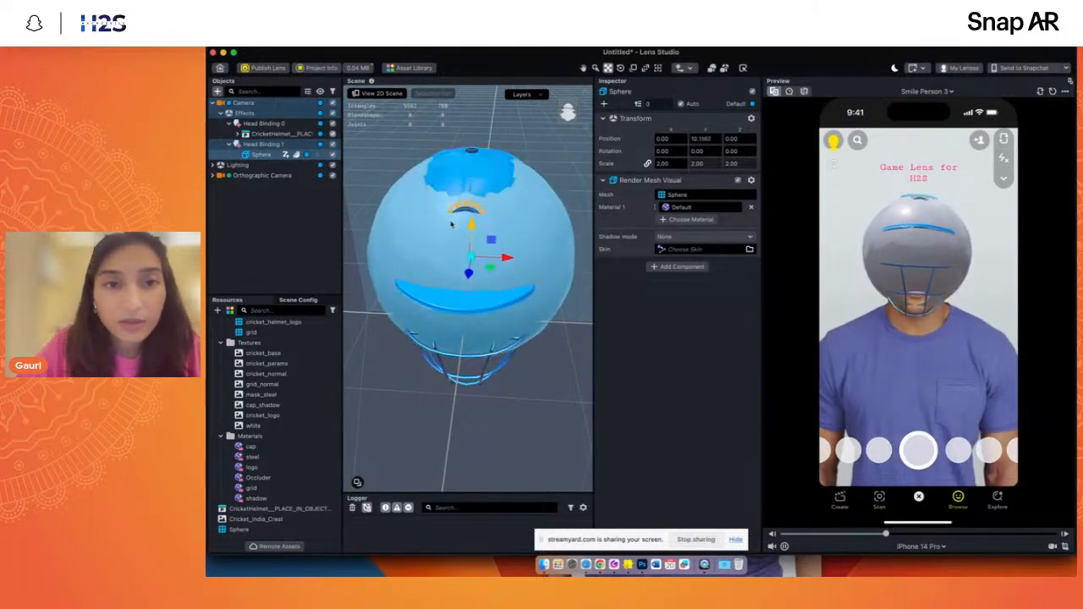
- Add a Physics Collider component to the sphere
left_click_drag(571, 120, 563, 114)
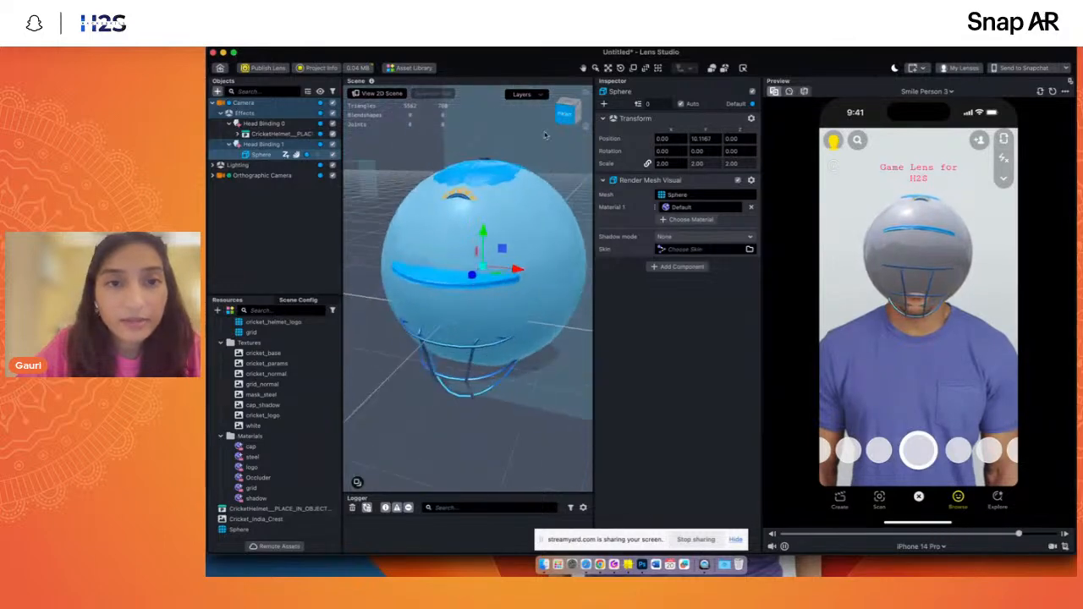
left_click(677, 268)
type("phy")
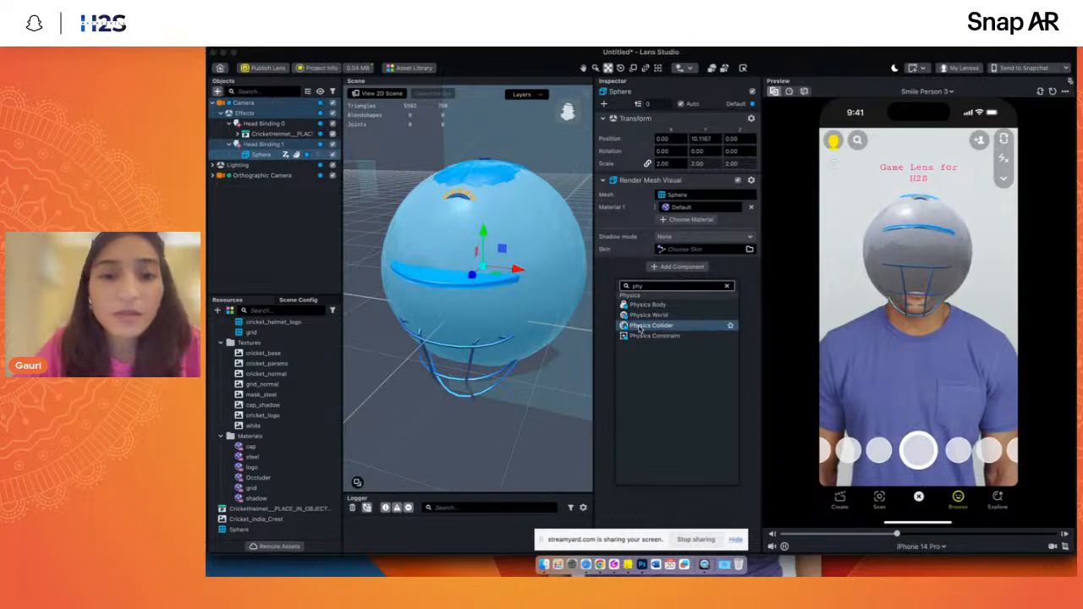
left_click(650, 325)
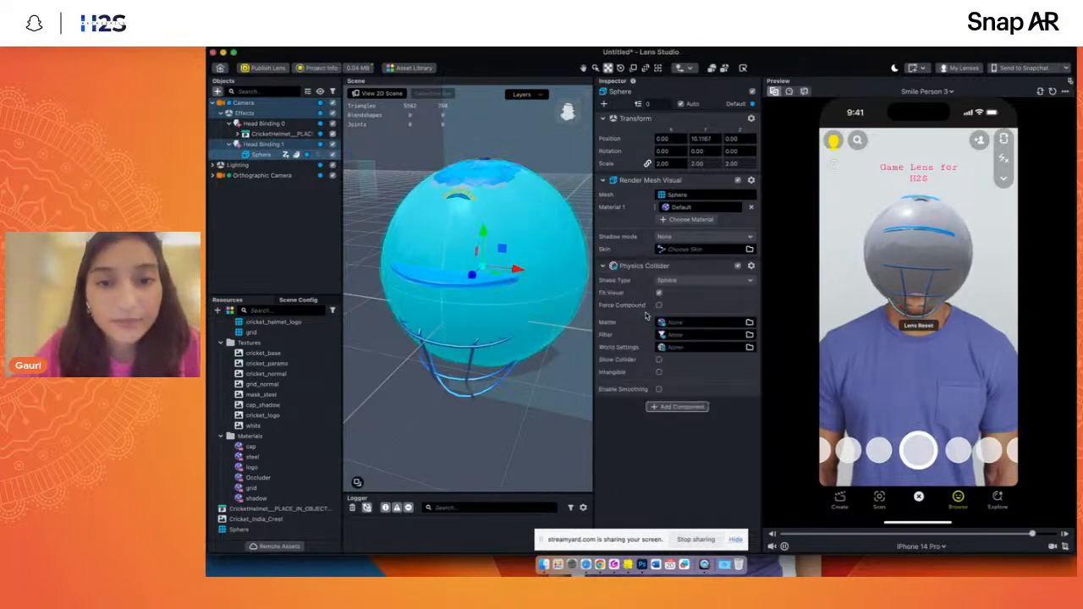
- Check how the sphere surrounds the helmet and disable its Render Mesh Visual so only the collider remains
left_click(570, 110)
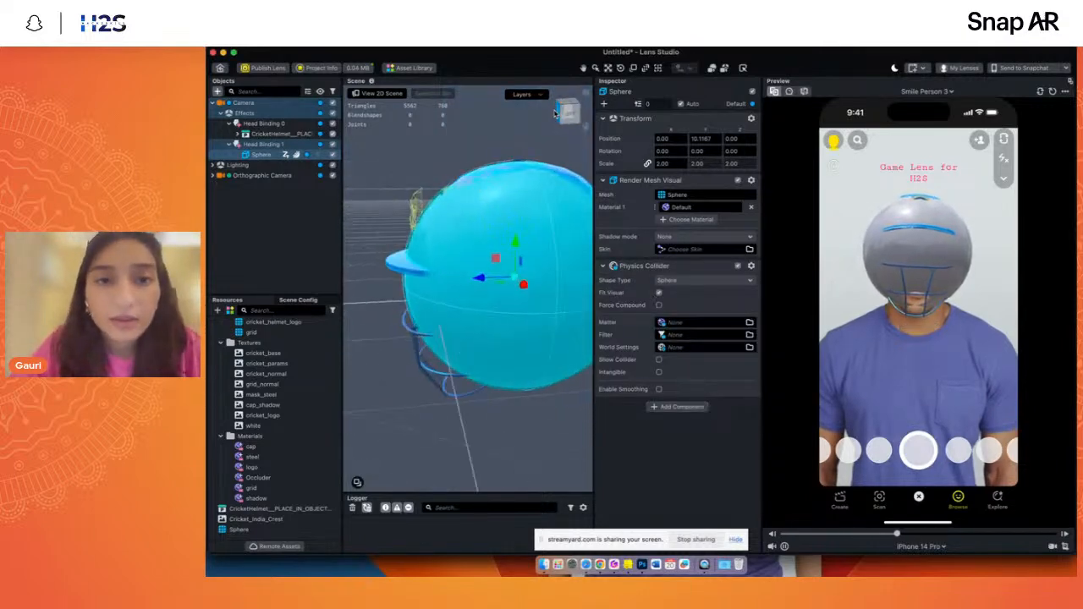
left_click(570, 110)
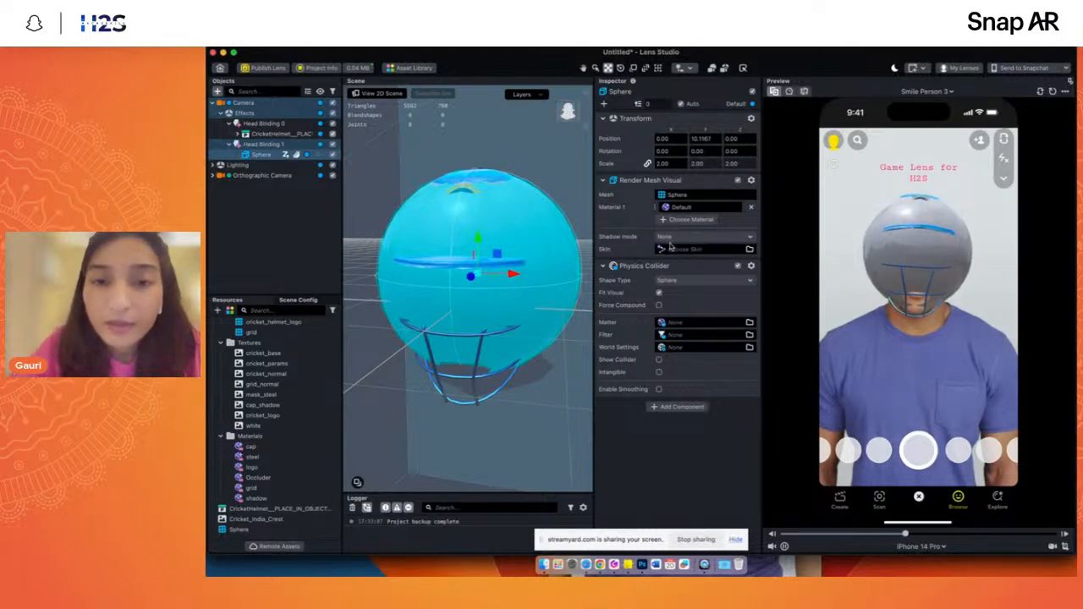
left_click(737, 182)
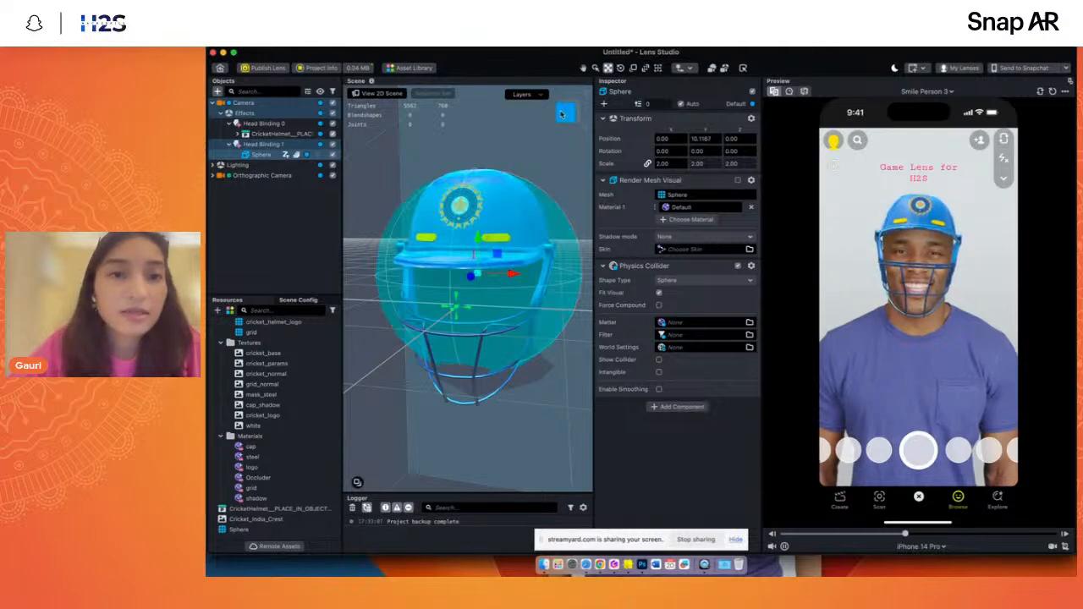
mouse_move(567, 117)
left_mouse_down()
mouse_move(558, 119)
mouse_move(575, 118)
left_mouse_up()
- Rename the sphere under Head Binding 1 as Helmet Collider
left_click(242, 215)
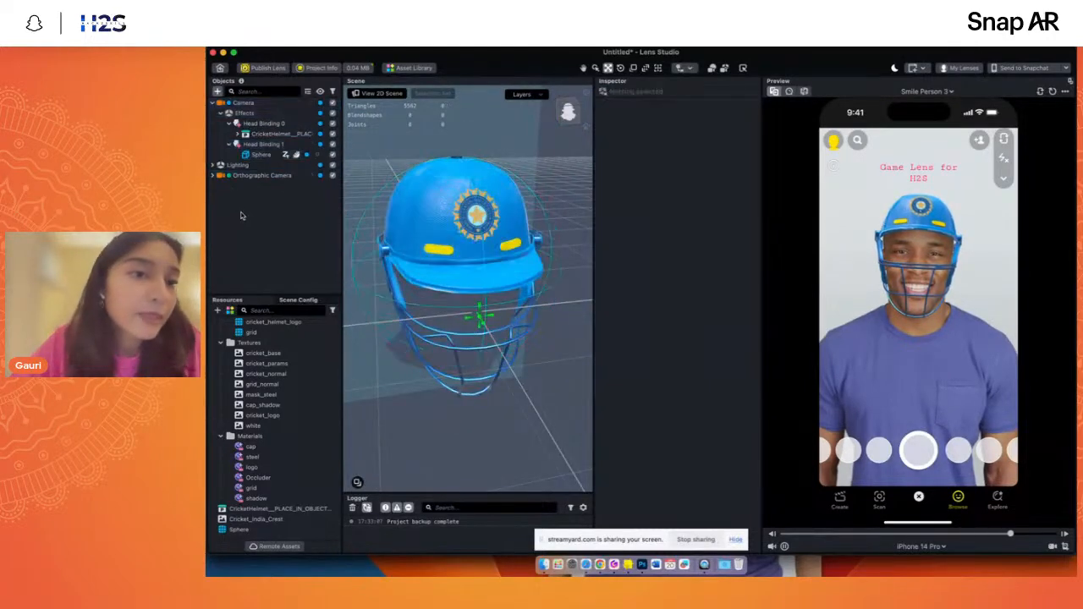
double_click(258, 155)
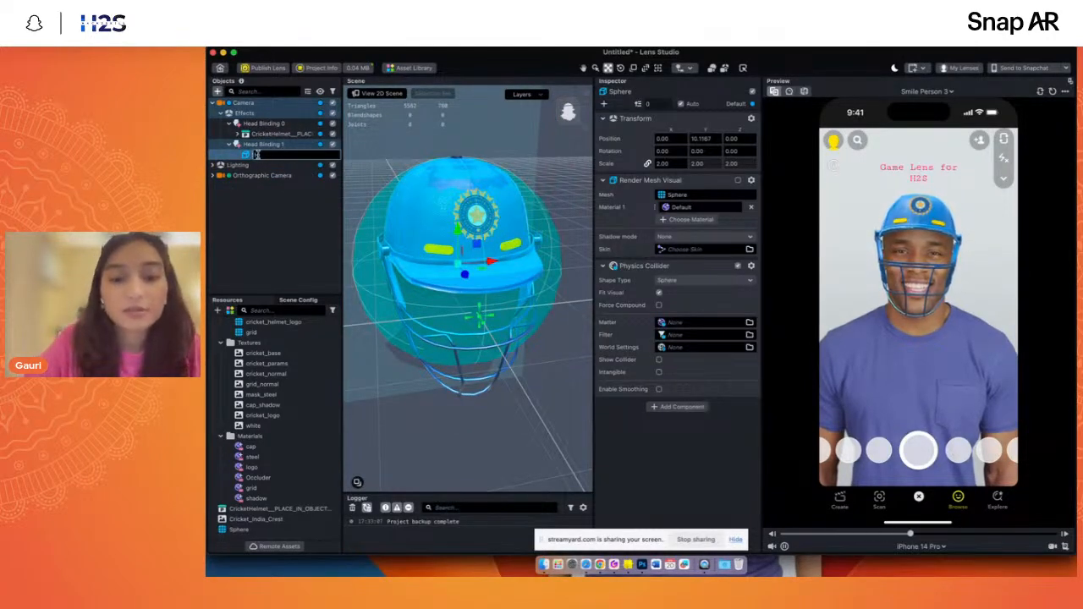
type("Helmet Coll")
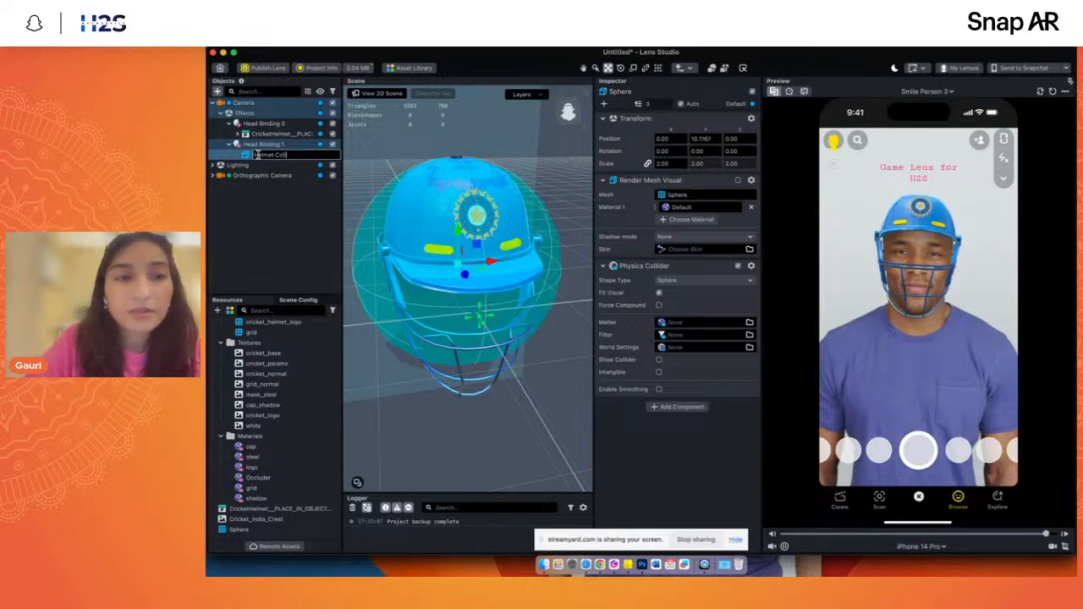
type("ider")
key("Return")
left_click(265, 223)
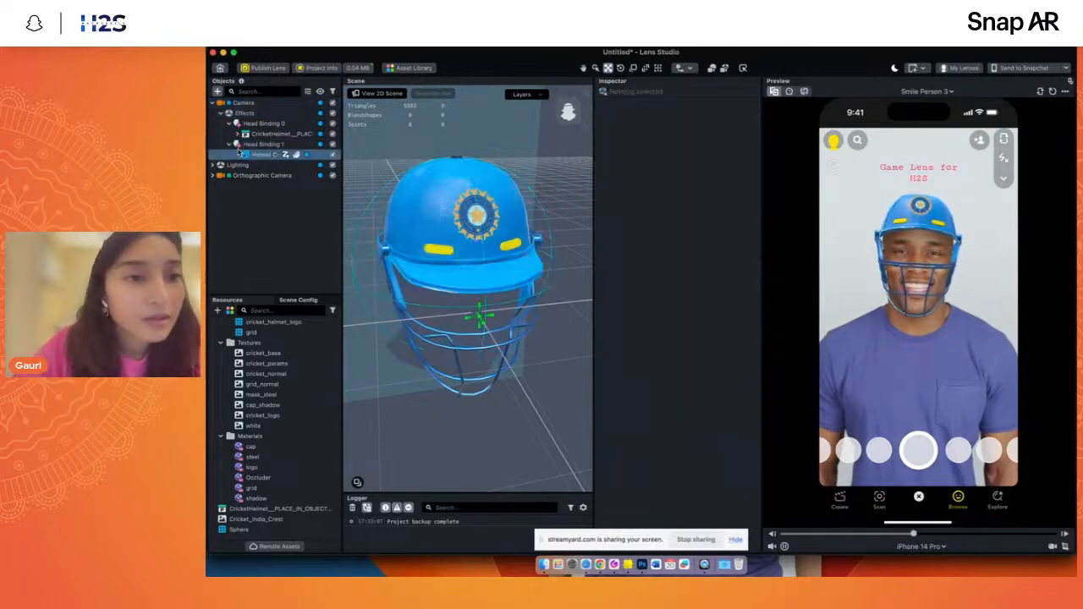
- Collapse Head Binding 1, Head Binding 0 and the Camera in the object hierarchy
left_click(229, 144)
left_click(228, 123)
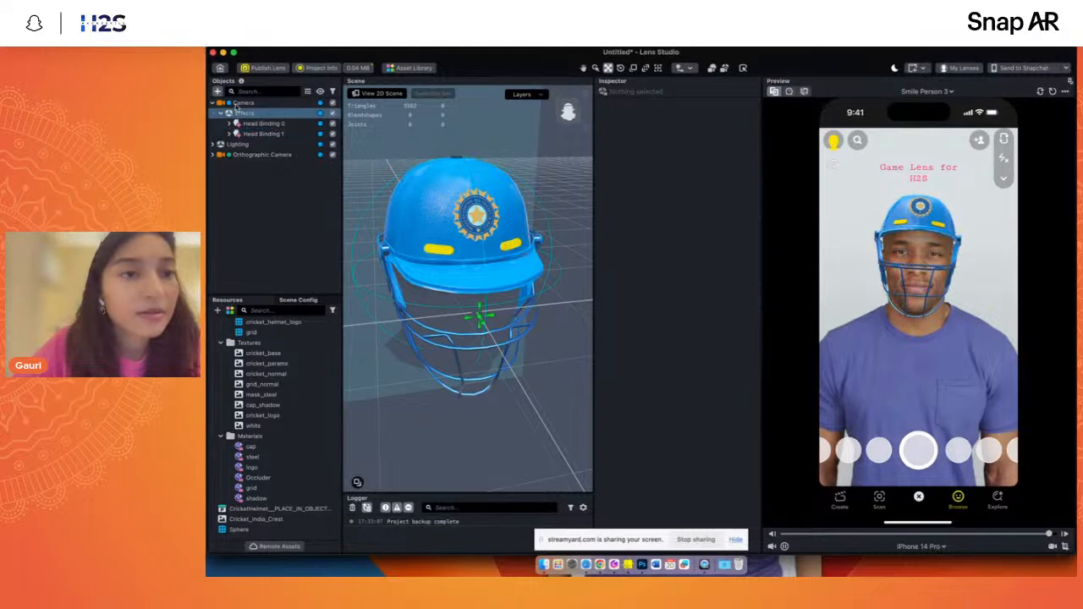
left_click(212, 103)
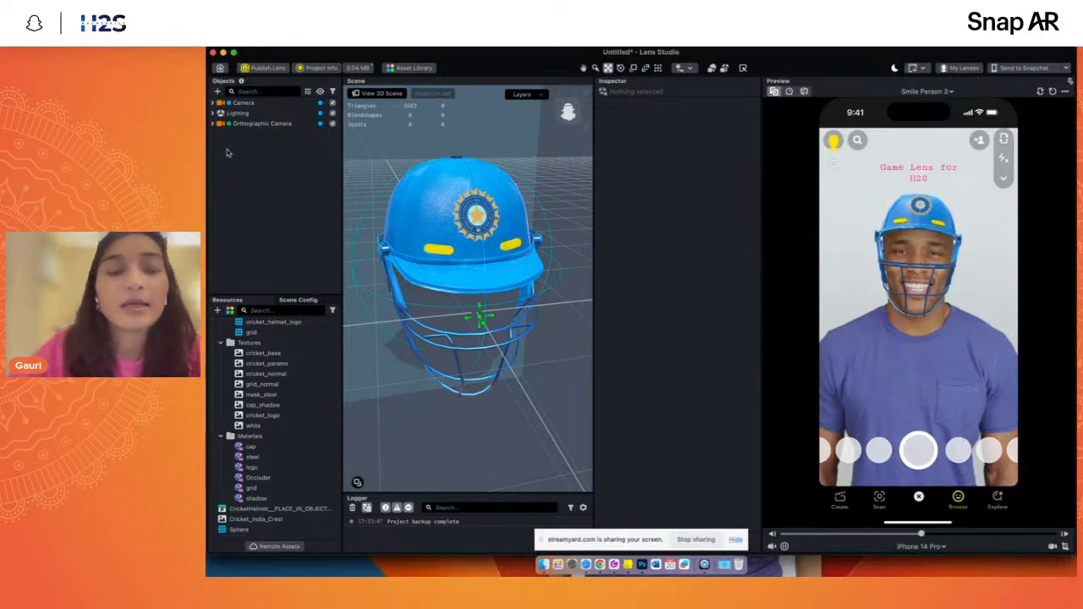
left_click(245, 395)
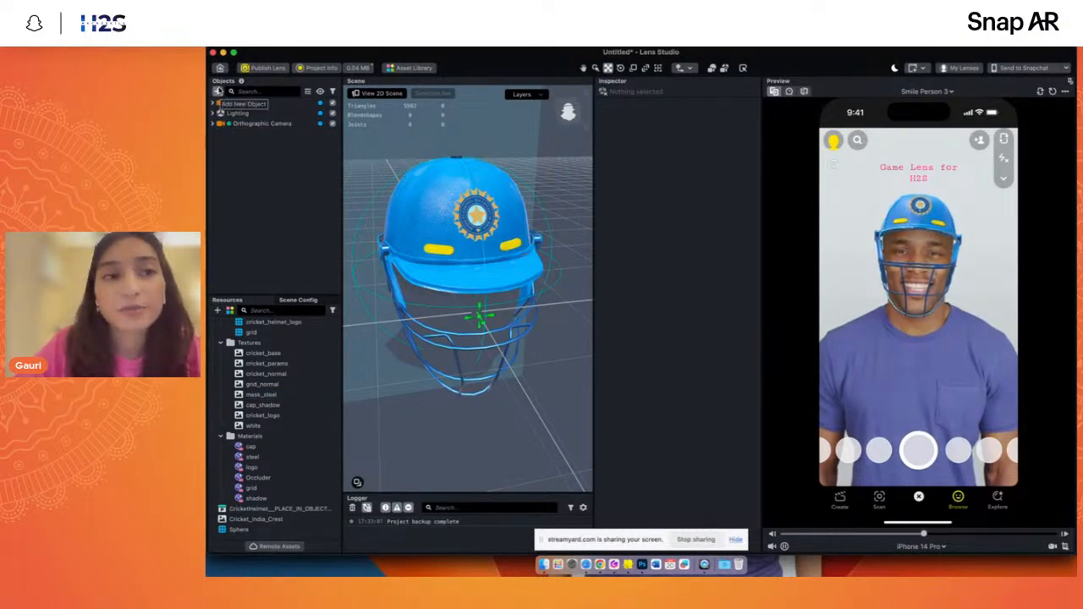
left_click(217, 91)
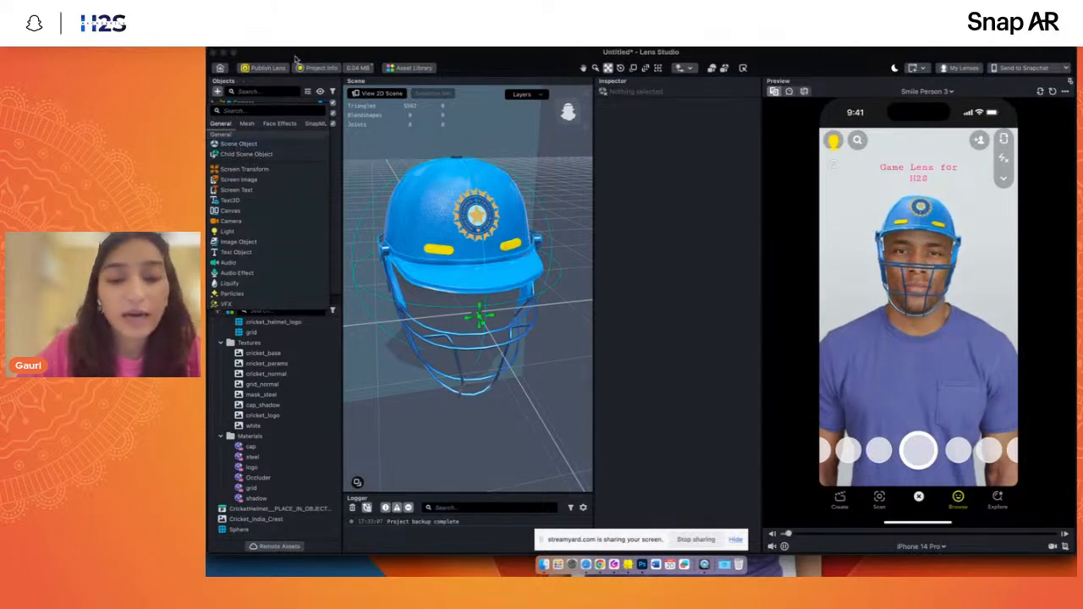
type("beh")
key("BackSpace")
key("BackSpace")
key("BackSpace")
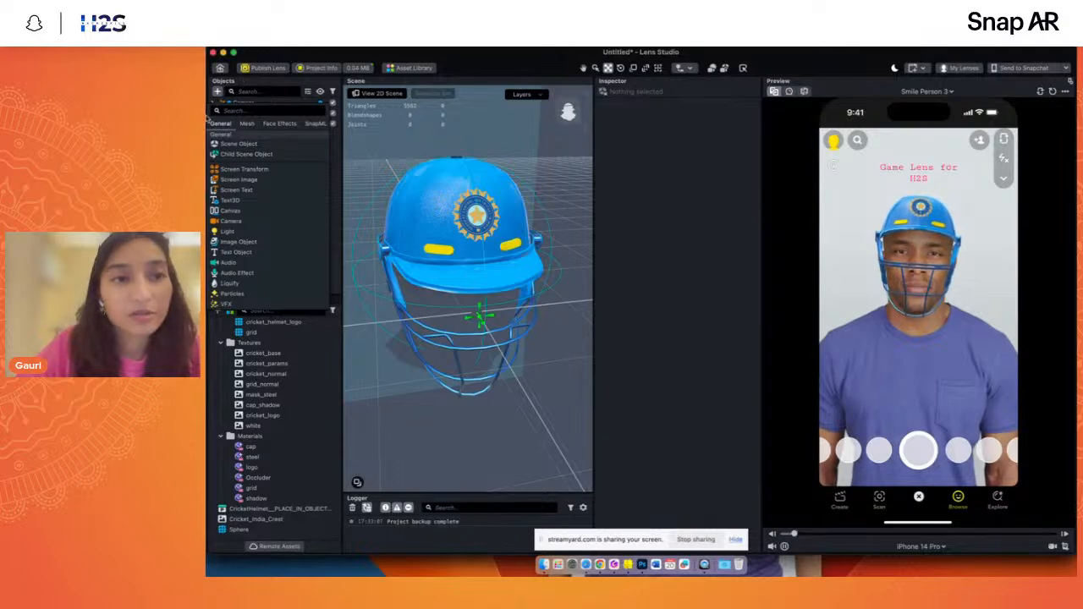
left_click(217, 91)
left_click(218, 92)
left_click(235, 112)
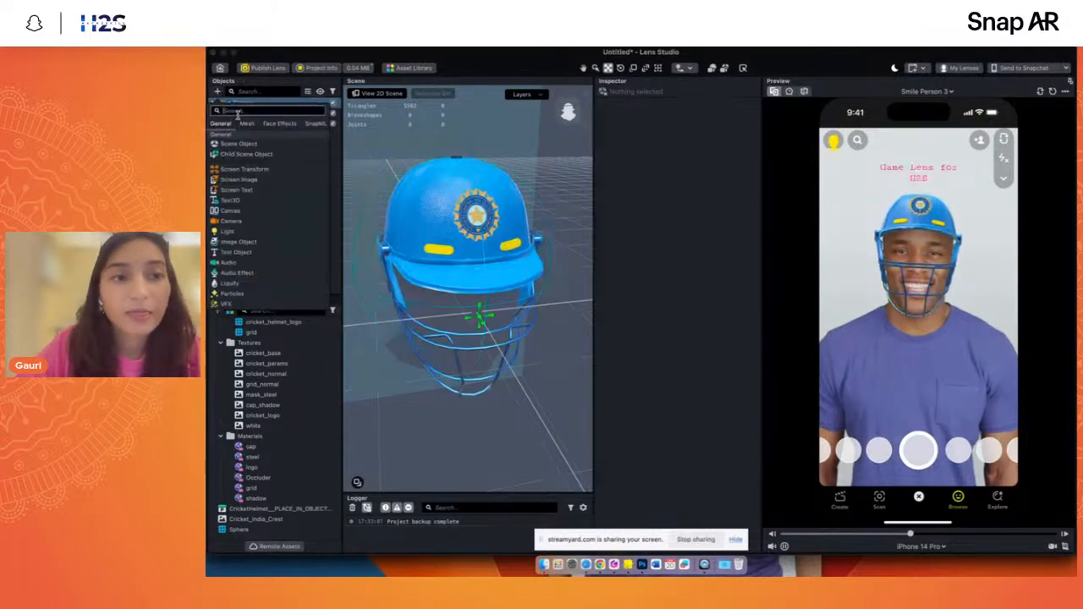
type("beh")
mouse_move(243, 130)
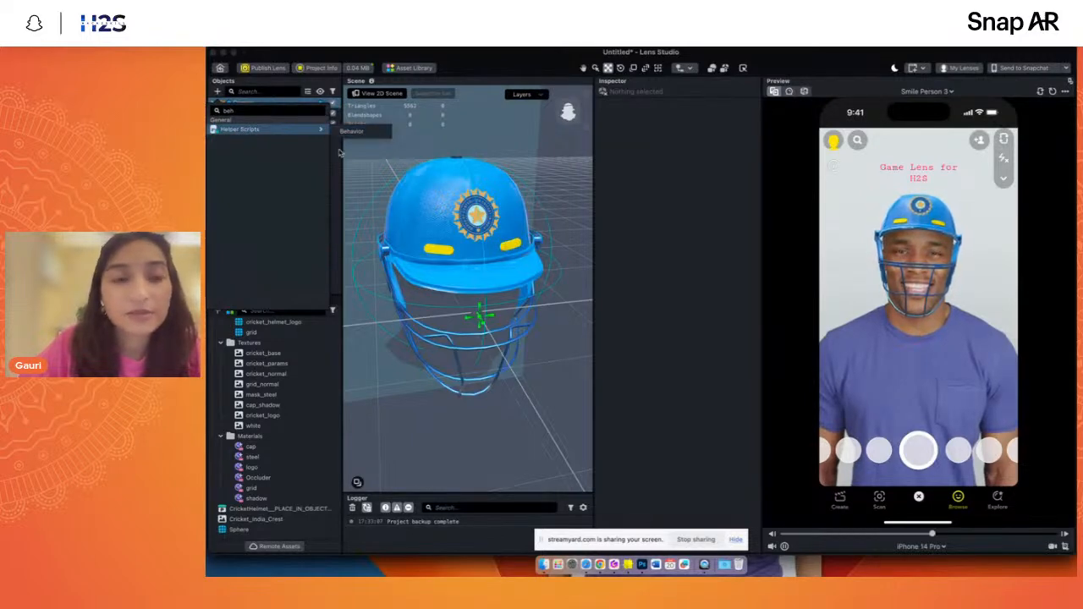
left_click(258, 94)
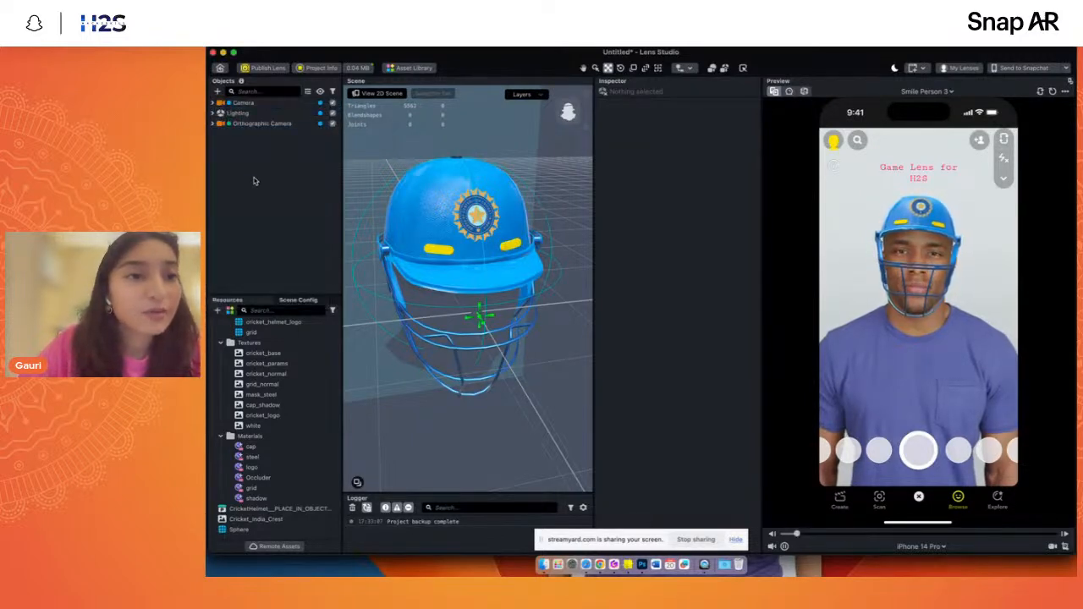
- Add a Behavior helper script object to the scene
left_click(217, 91)
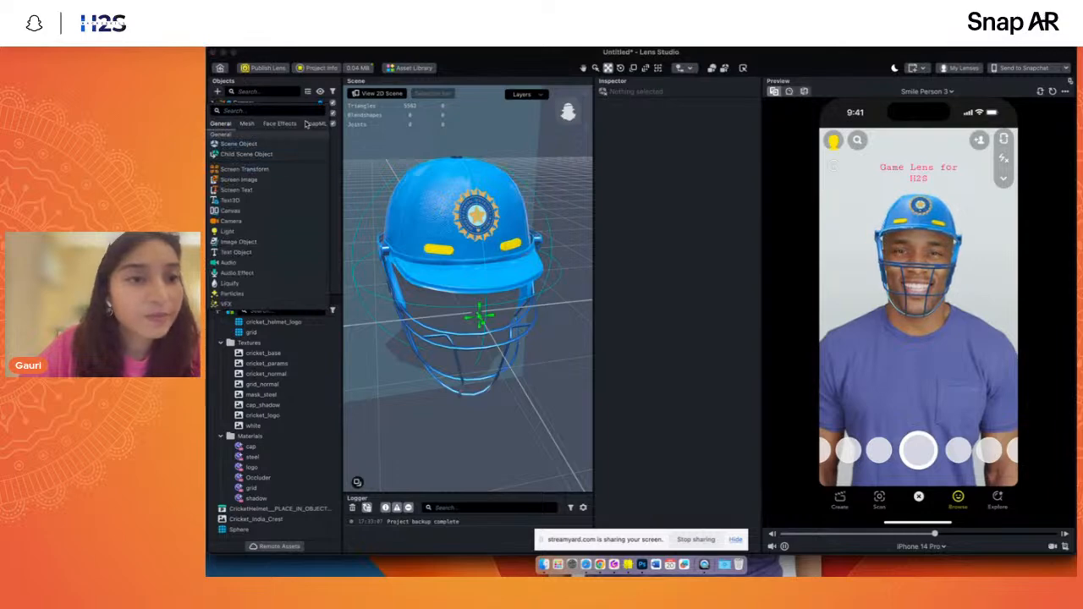
scroll(247, 252, "down", 3)
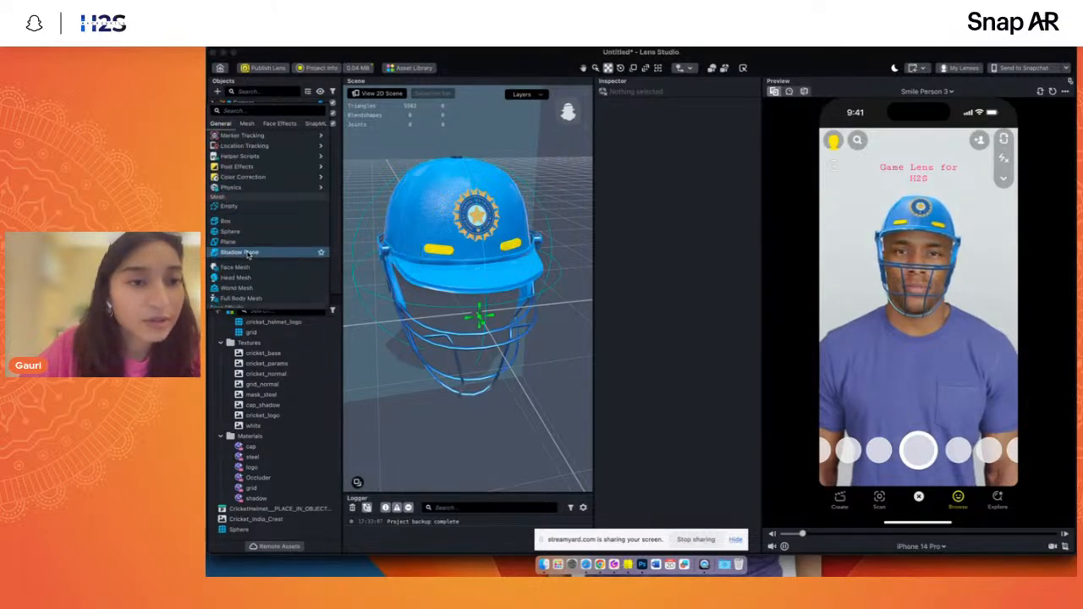
scroll(247, 252, "down", 3)
mouse_move(245, 158)
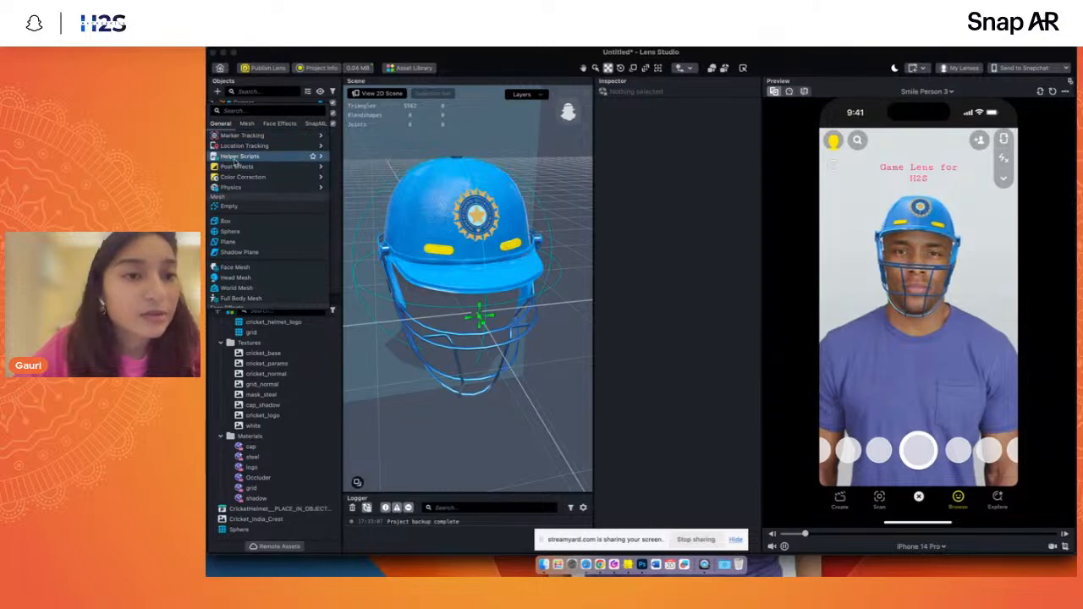
mouse_move(313, 157)
left_click(369, 169)
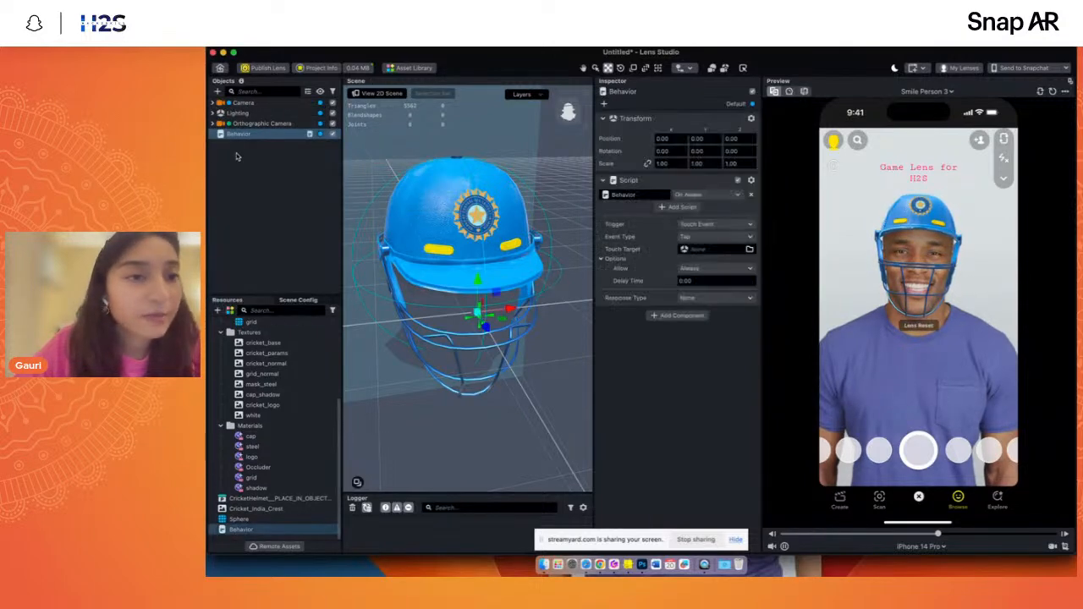
- Move the Behavior object to the top of the object hierarchy, above Camera, and show its settings
left_click_drag(235, 101, 235, 99)
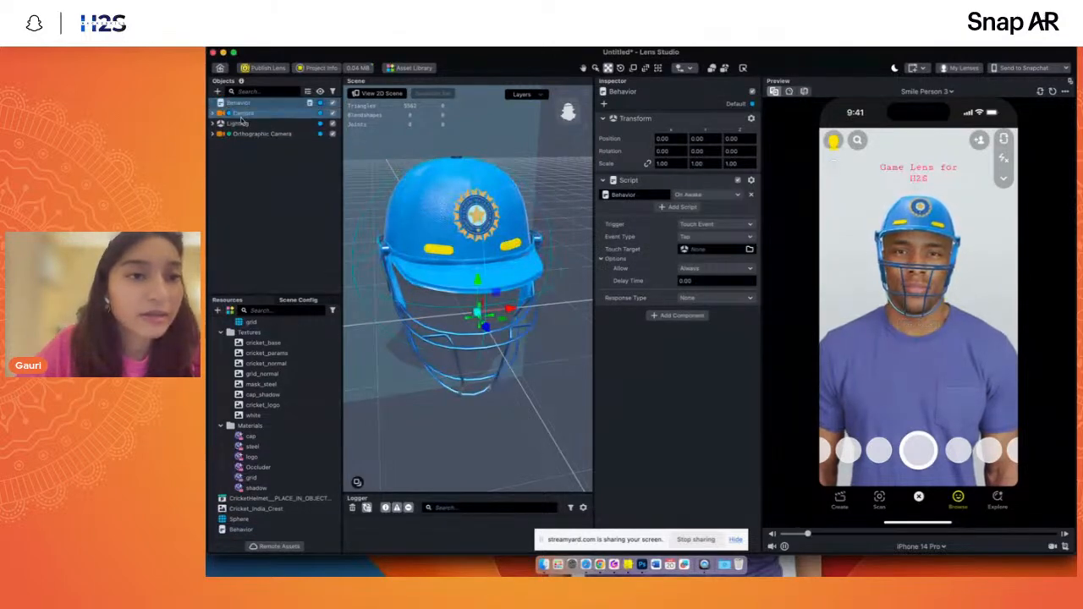
left_click(257, 177)
left_click(235, 103)
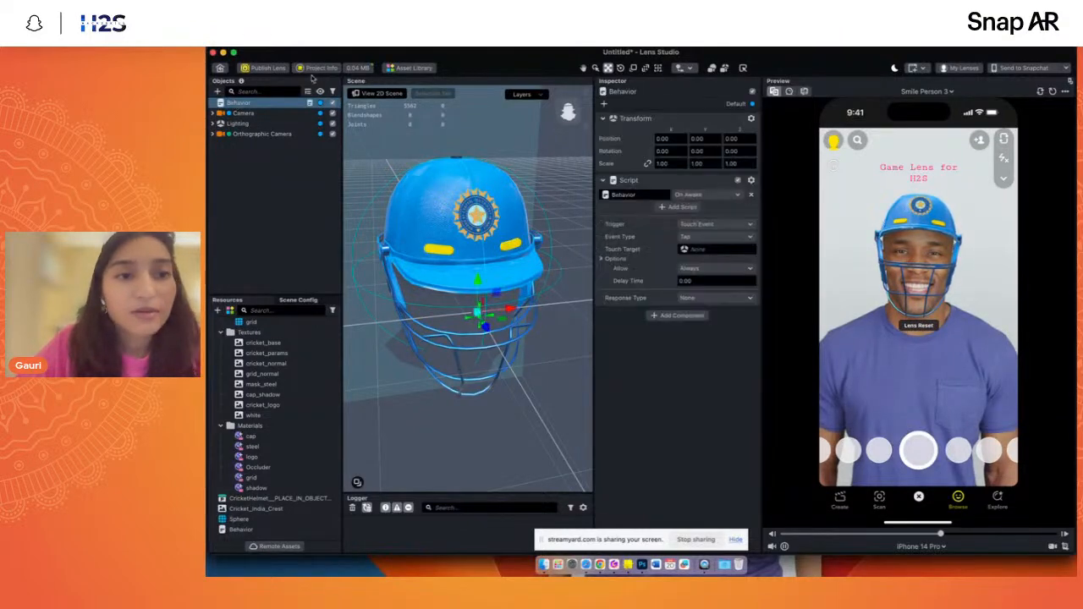
- Review the trigger types available for the Behavior script, then deselect the Behavior object
left_click(698, 224)
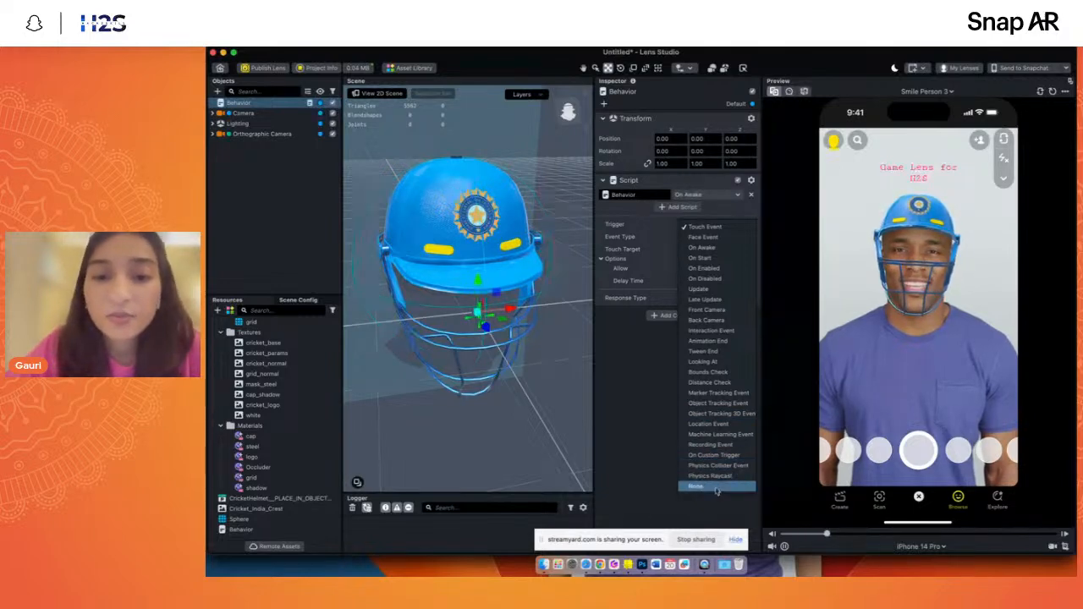
left_click(715, 455)
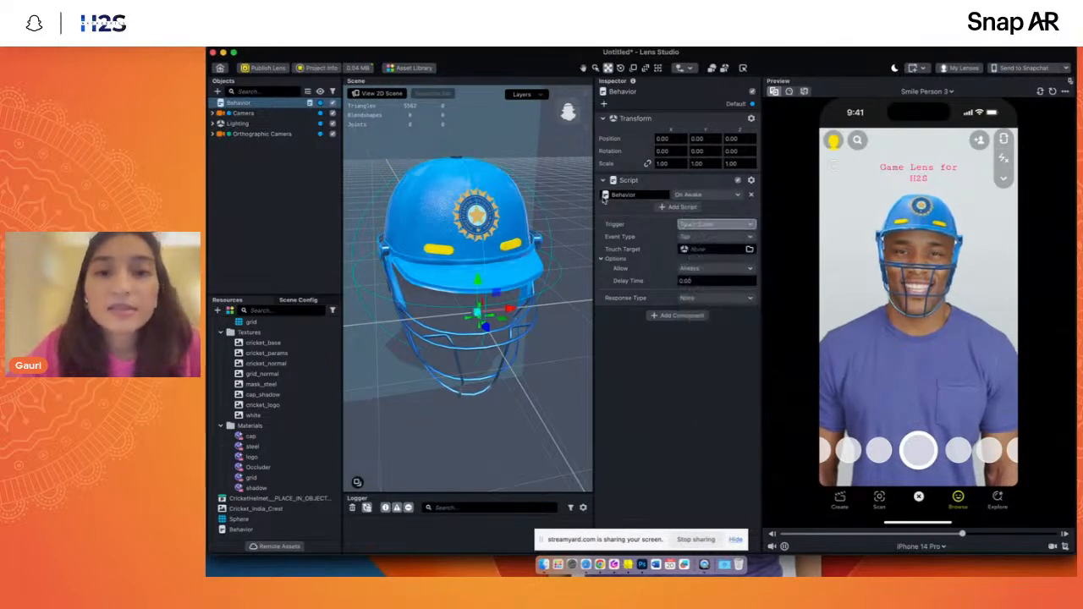
left_click(268, 192)
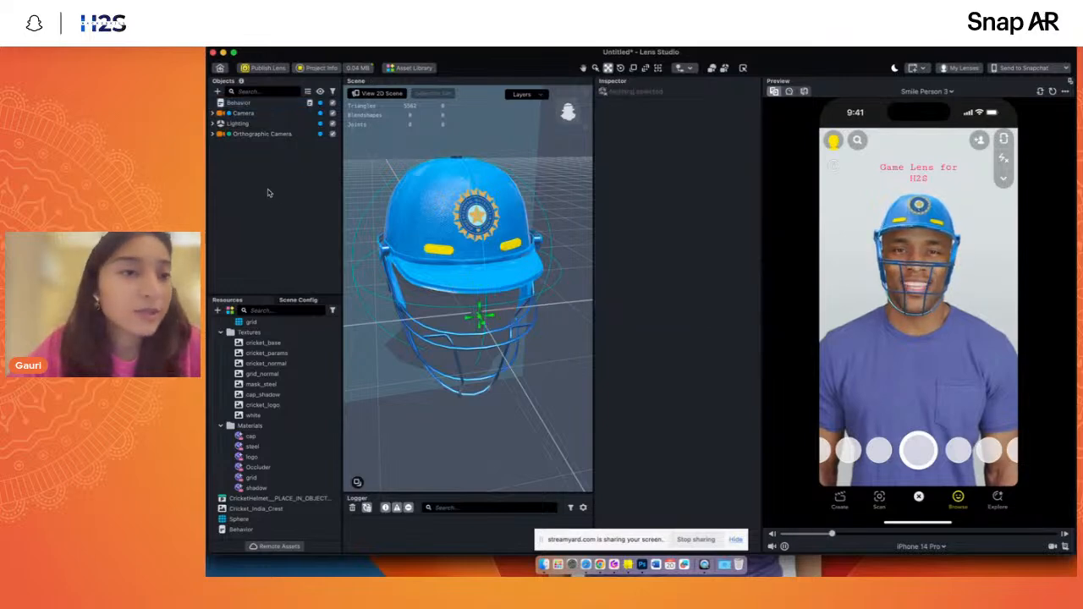
- Import TweenManager.lso from the Assets Game 01 folder in Finder and place it at the top of the object hierarchy, above Behavior
left_click(544, 564)
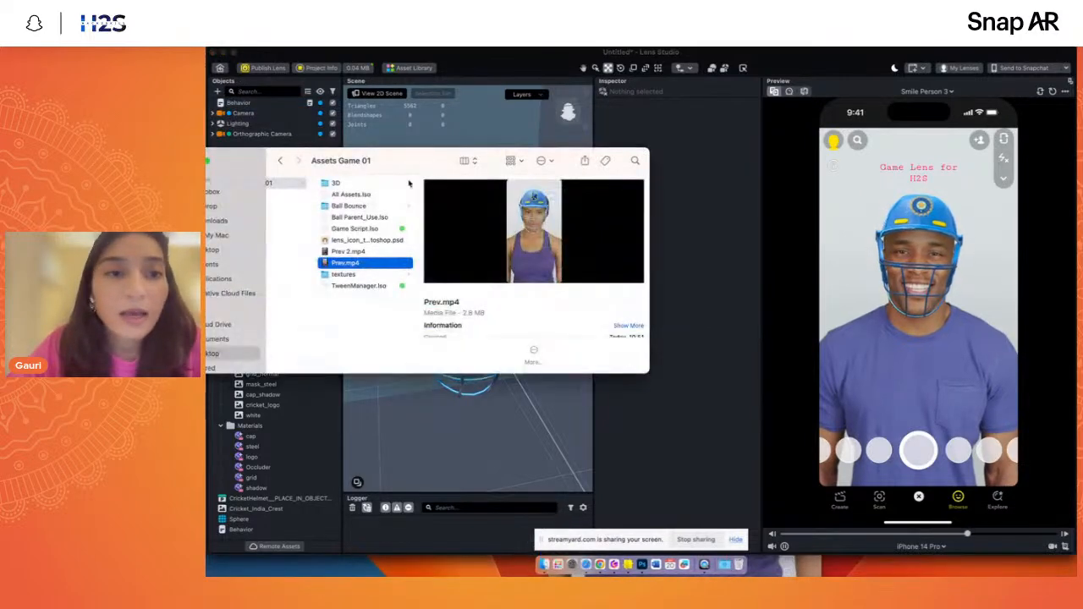
left_click_drag(414, 165, 537, 189)
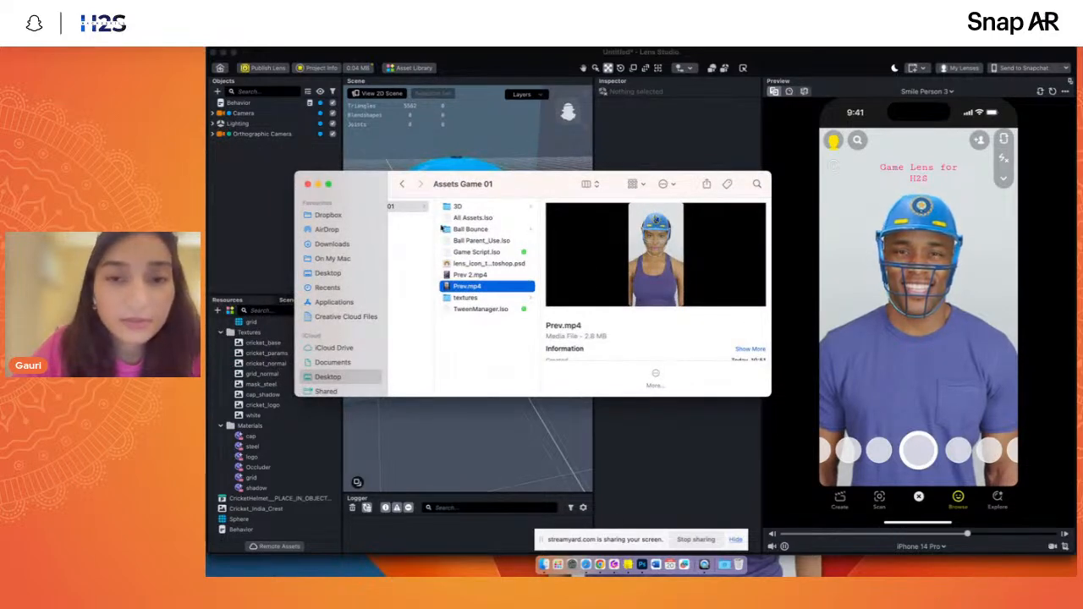
key("Up")
key("Up")
key("Up")
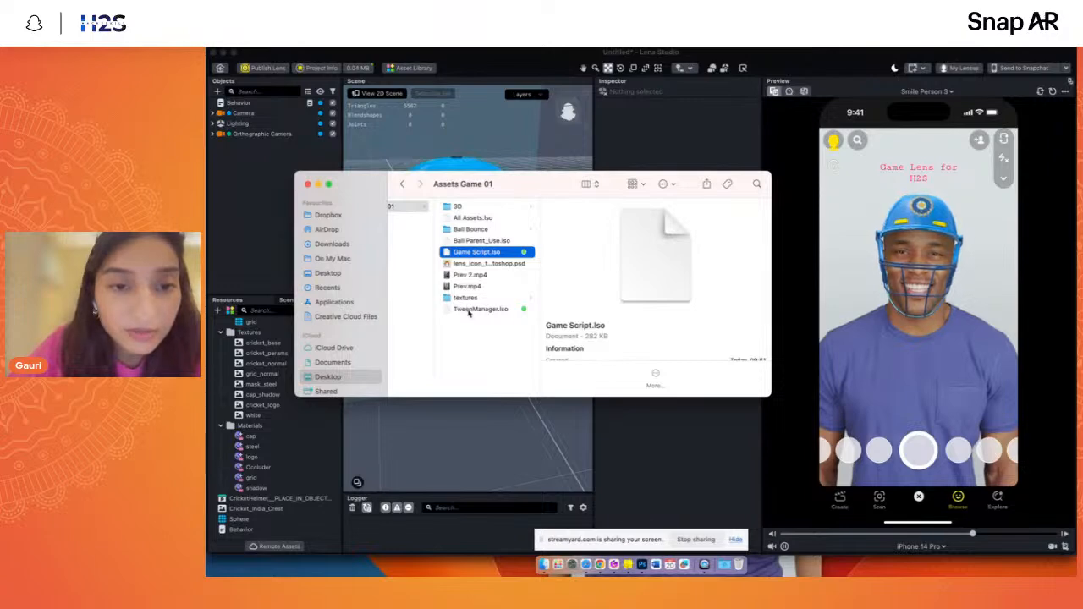
left_click_drag(469, 310, 298, 198)
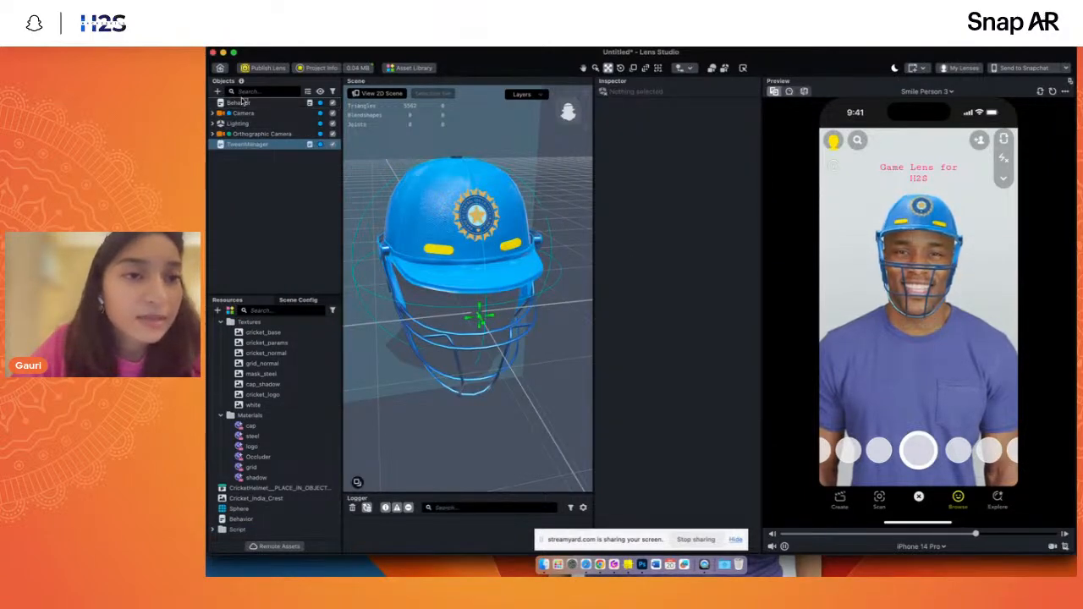
left_click_drag(244, 100, 247, 103)
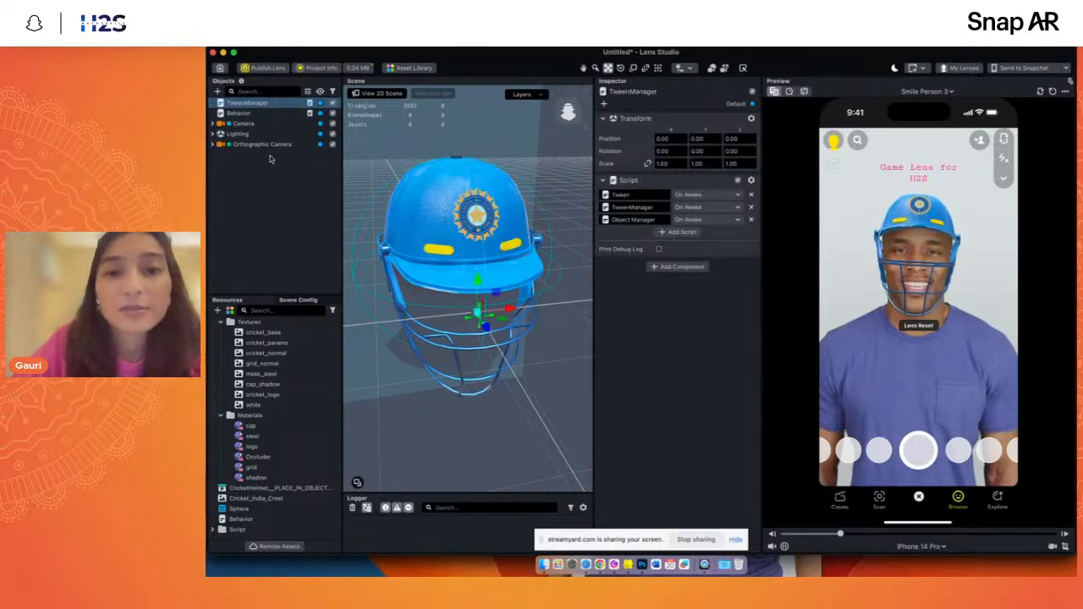
- Search the addable objects for the Tween helper script and add its TweenManager with example objects to the scene
left_click(267, 187)
left_click(218, 91)
type("Tw")
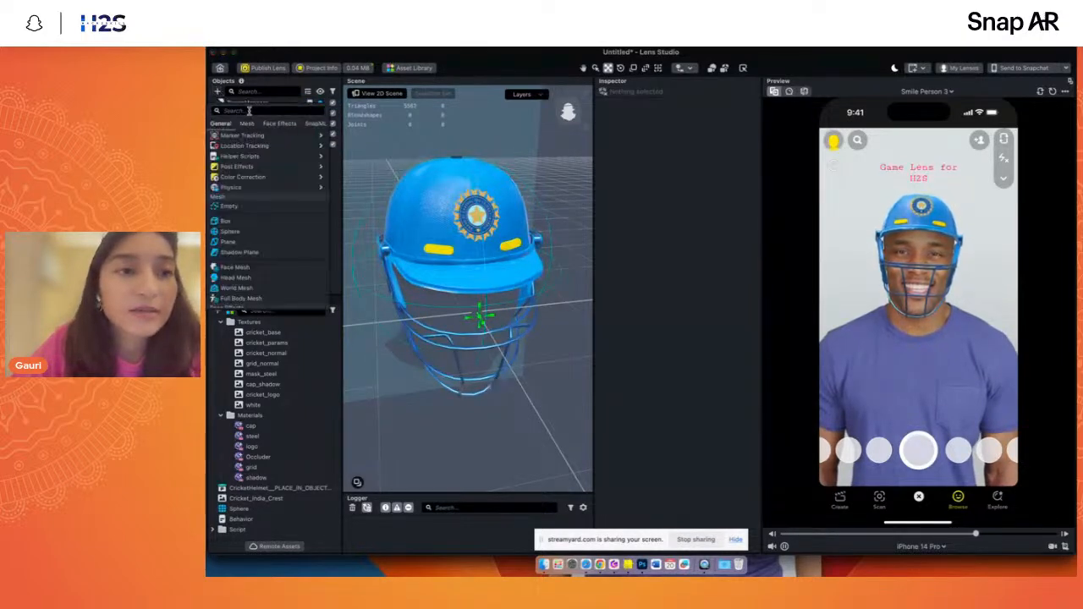
type("e")
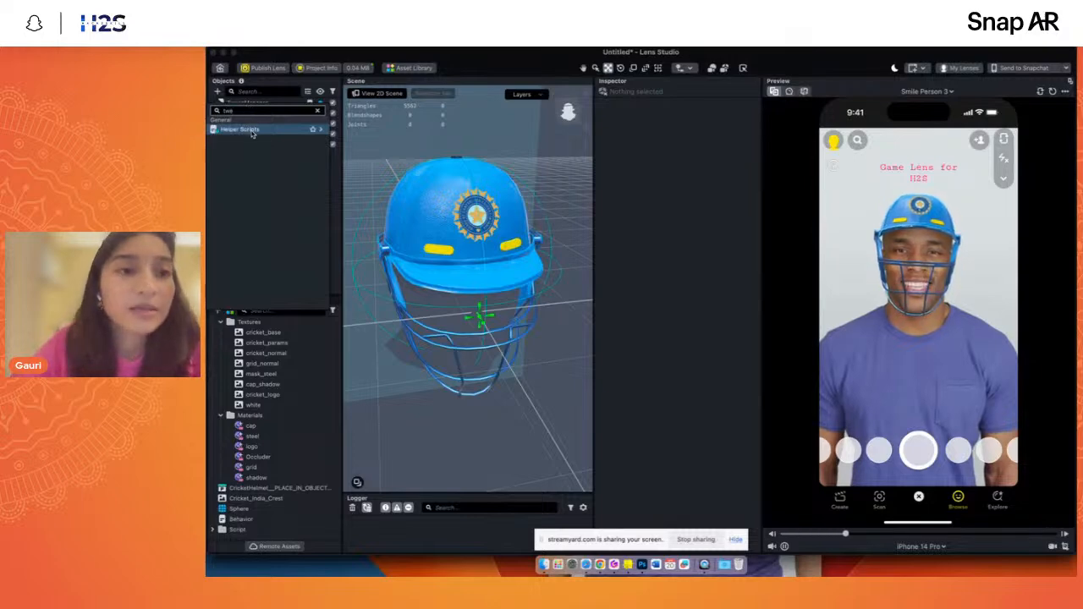
mouse_move(252, 131)
left_click(378, 132)
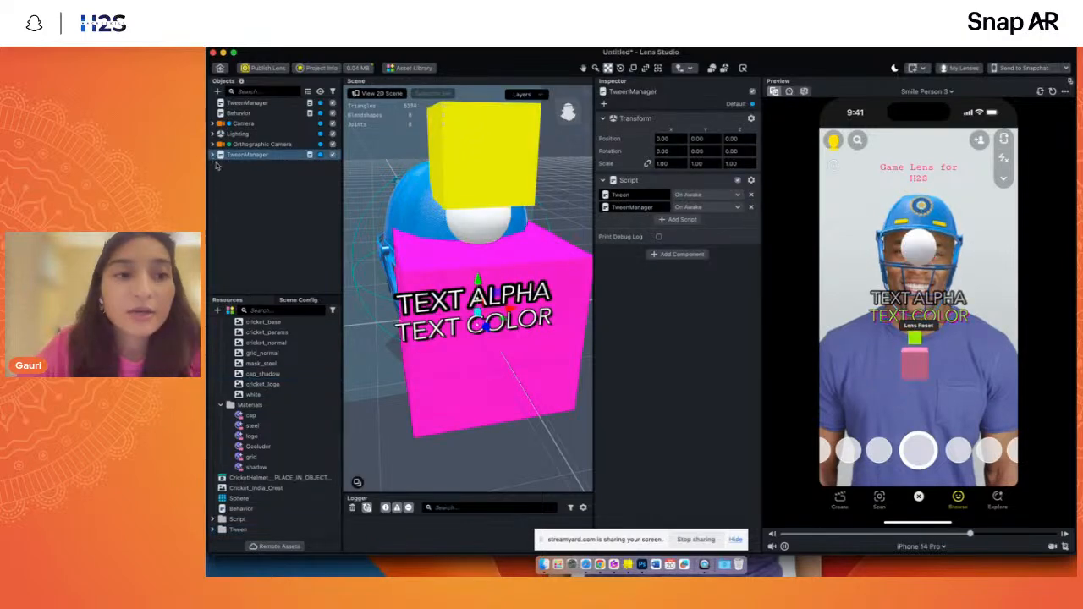
scroll(497, 325, "down", 5)
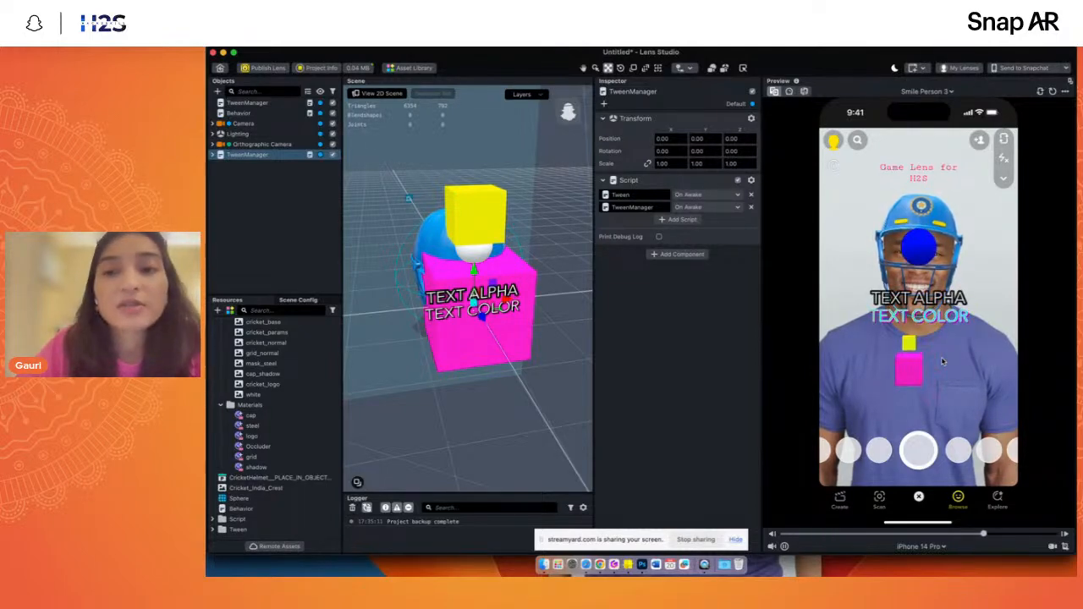
- Inspect the contents of the TweenManager below Orthographic Camera, then delete it together with its Examples [REMOVE_ME] group
left_click(212, 155)
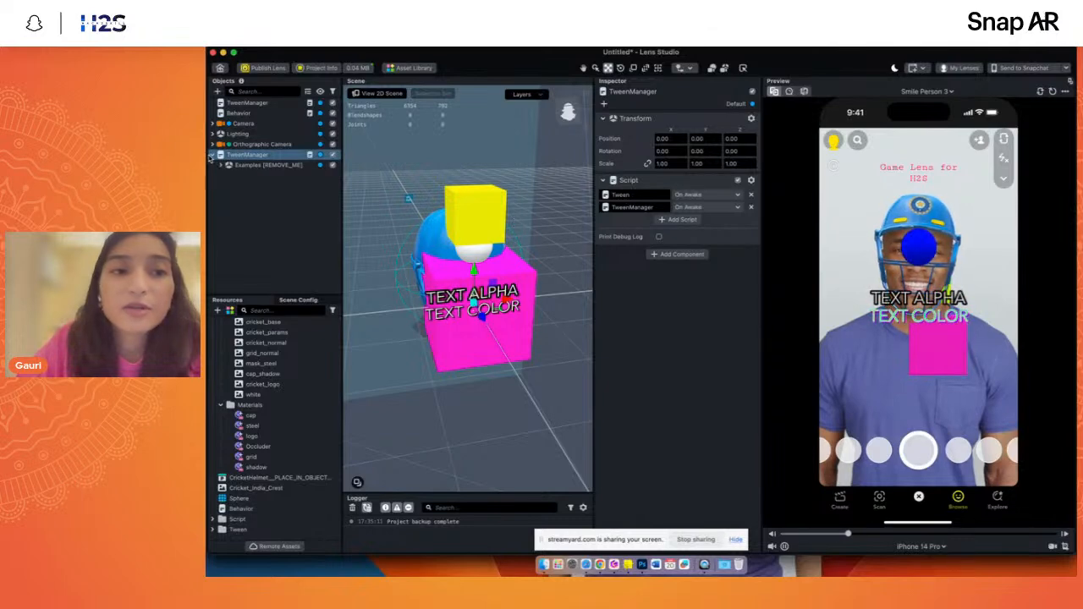
left_click(246, 194)
left_click(222, 157)
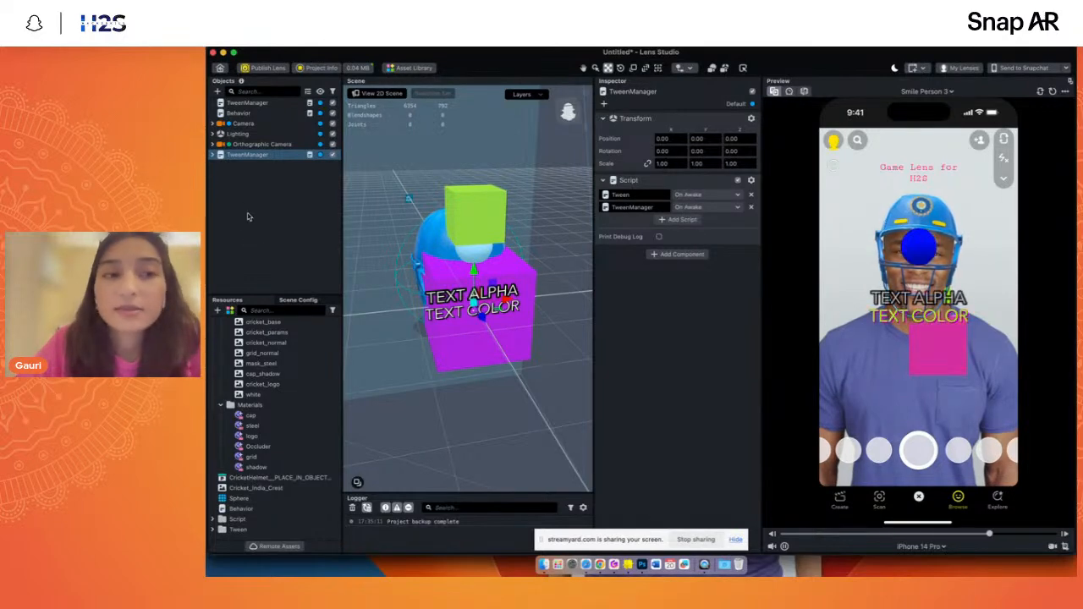
left_click(248, 217)
left_click(238, 155)
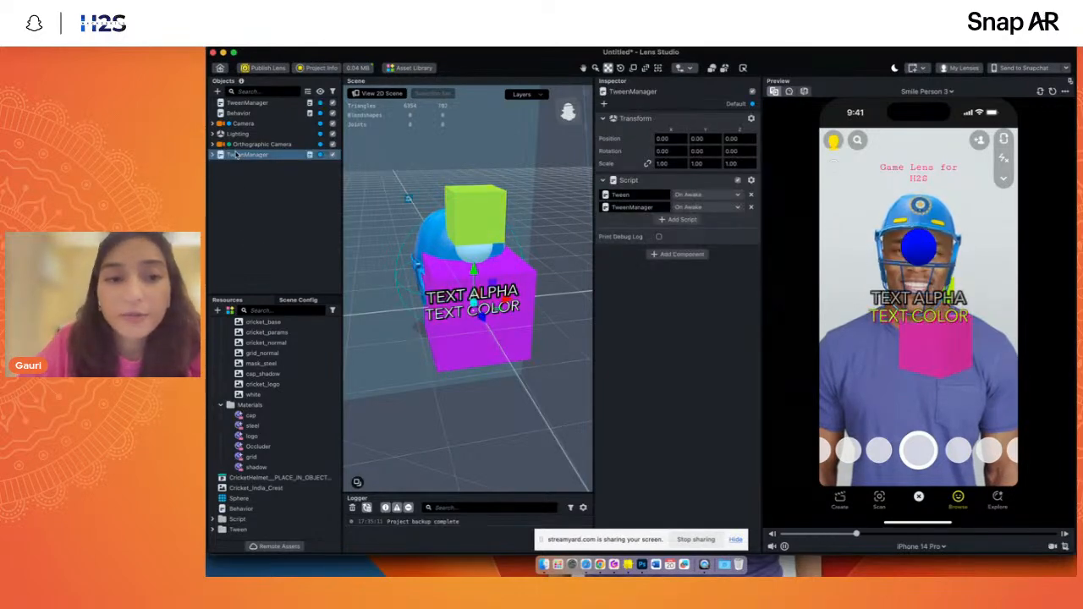
key("Delete")
- Collapse the Cricket Helmet Resources folder in the project resources
scroll(254, 398, "up", 5)
left_click(213, 363)
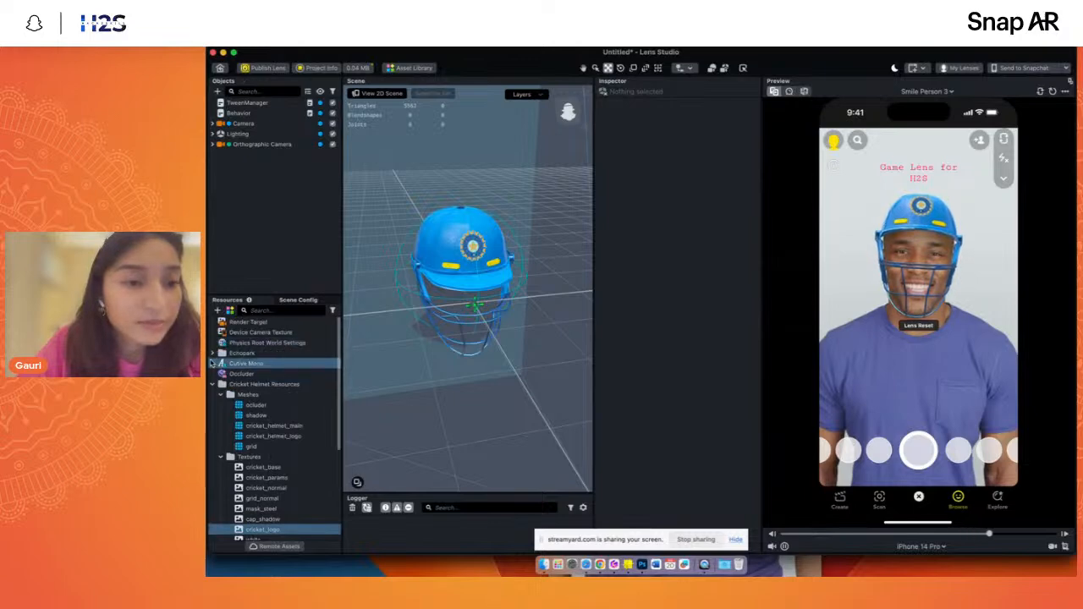
left_click(212, 385)
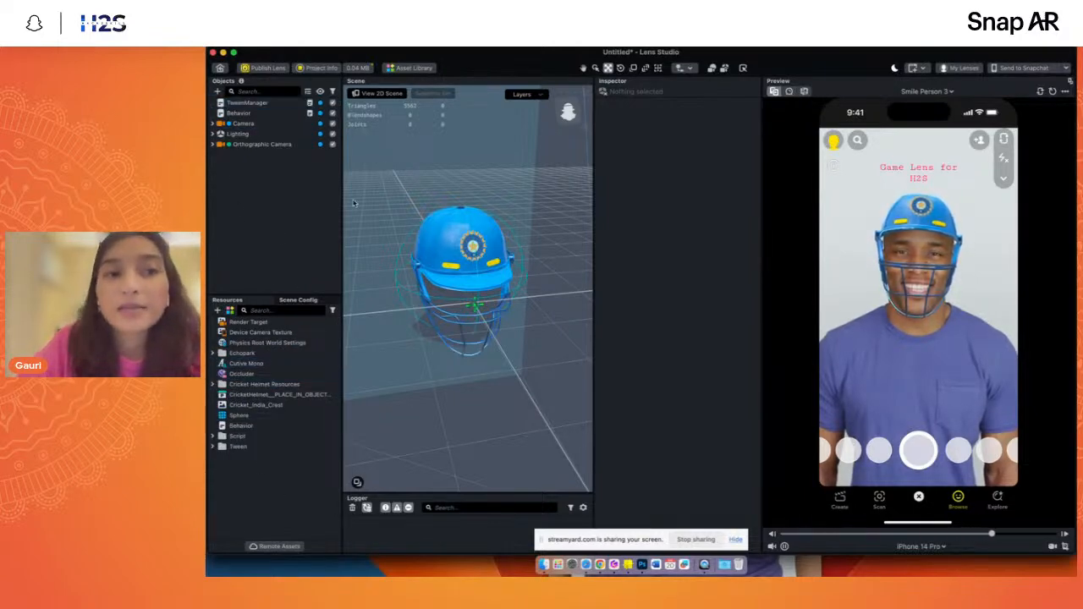
- Import Game Script.lso from the Assets Game 01 folder in Finder and place its Game object between Behavior and Camera
left_click(543, 564)
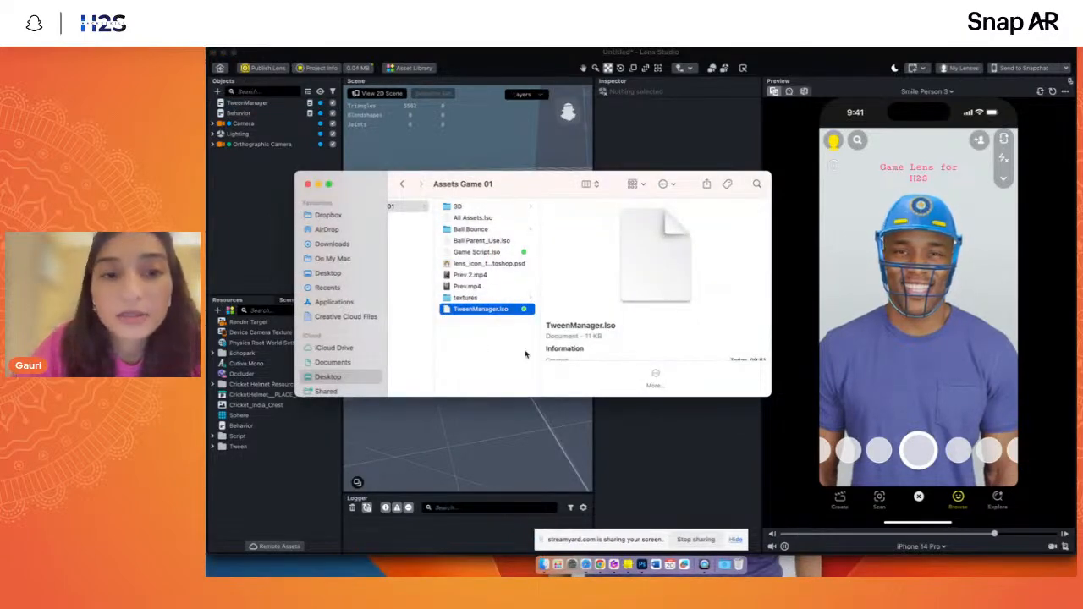
left_click(464, 252)
left_click_drag(463, 254, 245, 244)
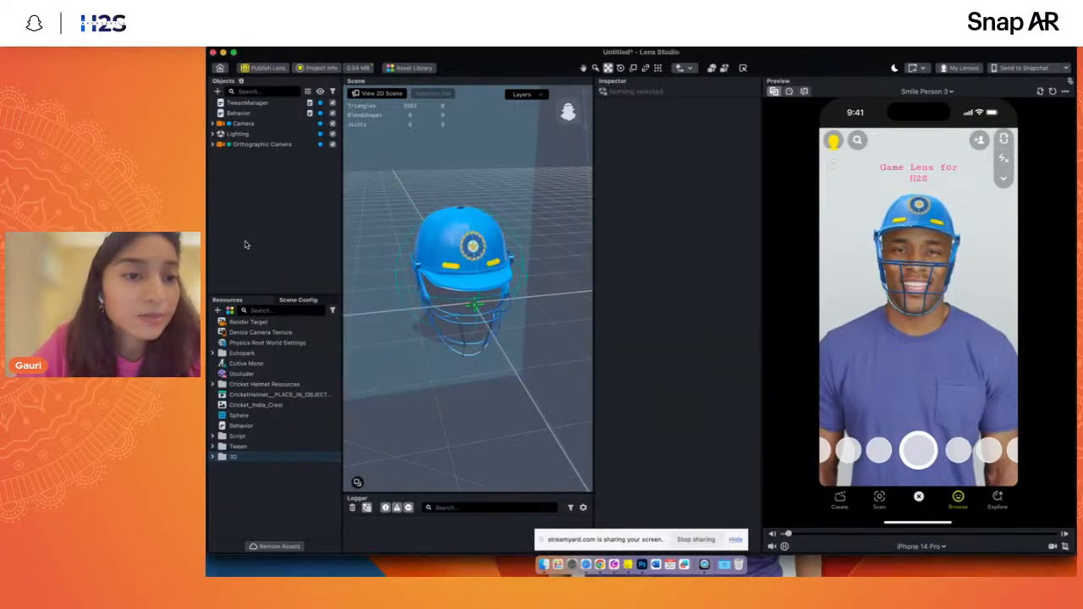
left_click_drag(226, 161, 235, 123)
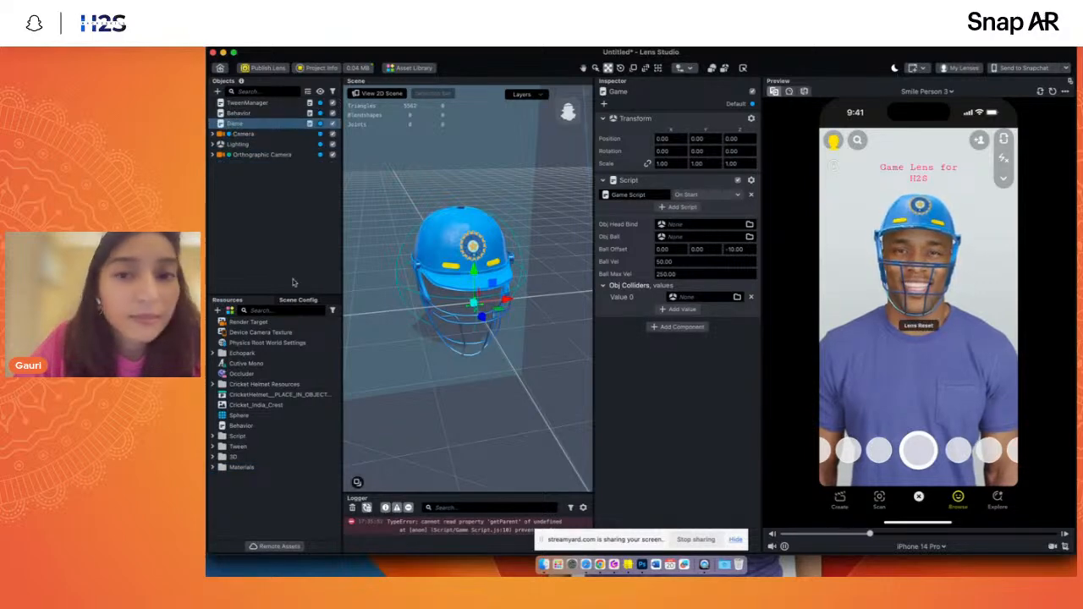
left_click(284, 258)
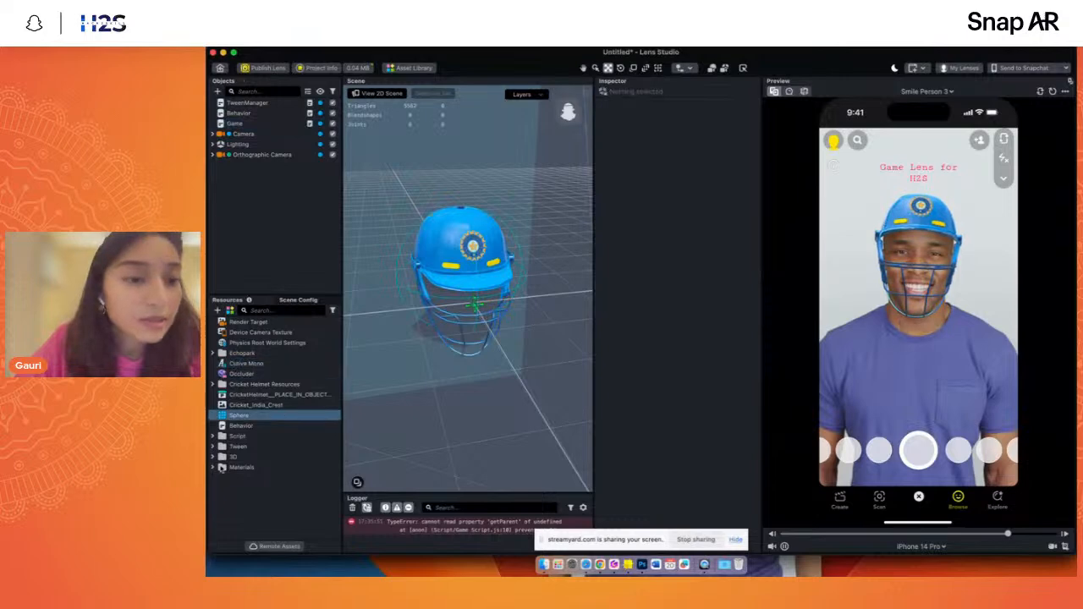
- Search the project resources for "game" and open Game Script in the script editor
left_click(242, 123)
left_click(256, 309)
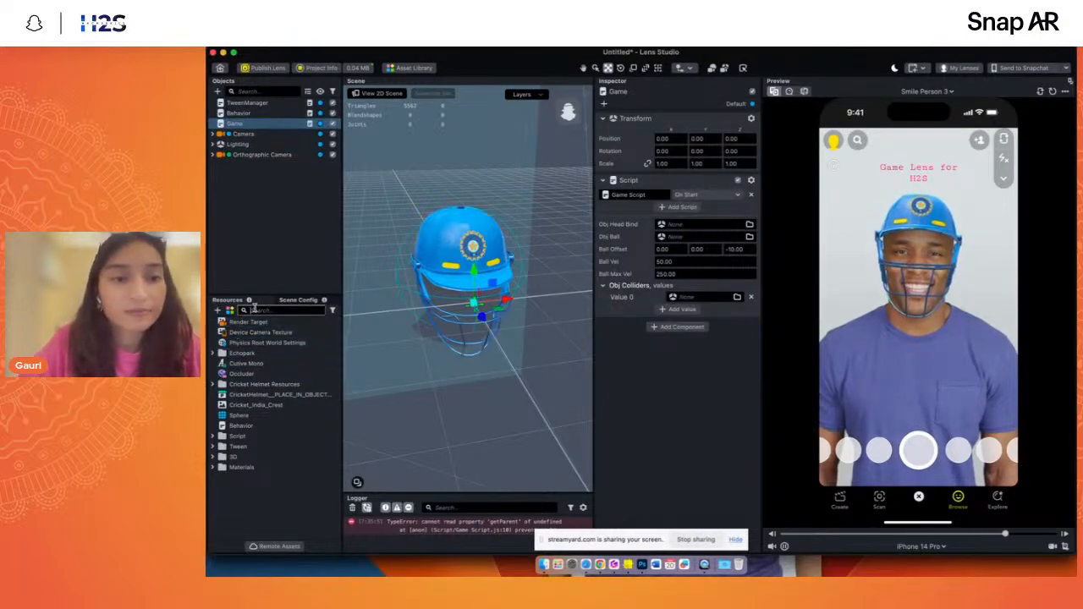
type("game")
double_click(253, 331)
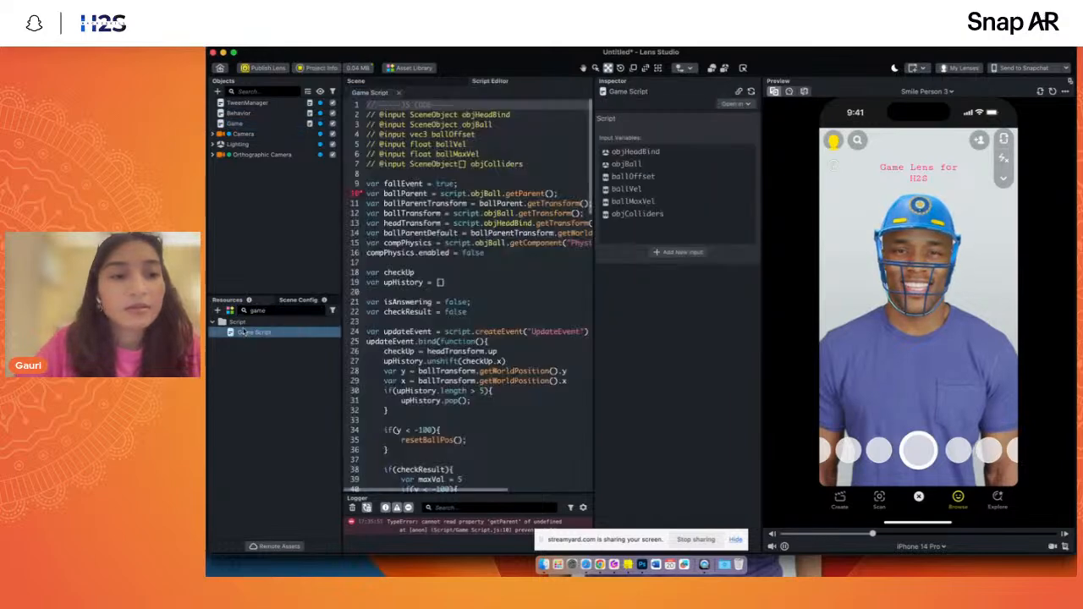
- Widen the script editor area and go back to the first lines of Game Script
left_click(431, 244)
scroll(418, 228, "down", 5)
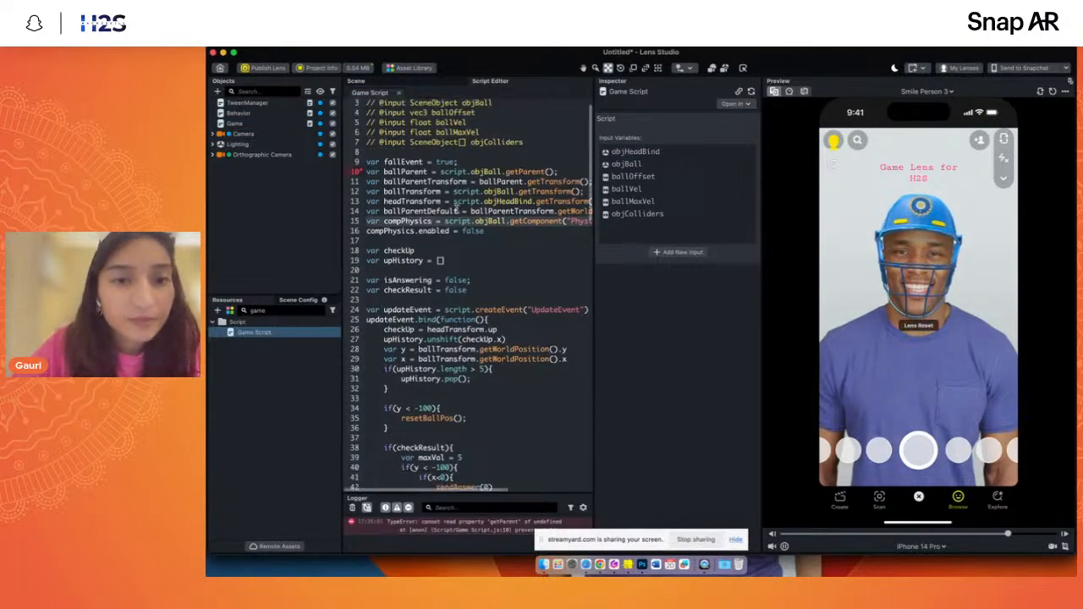
scroll(420, 212, "up", 3)
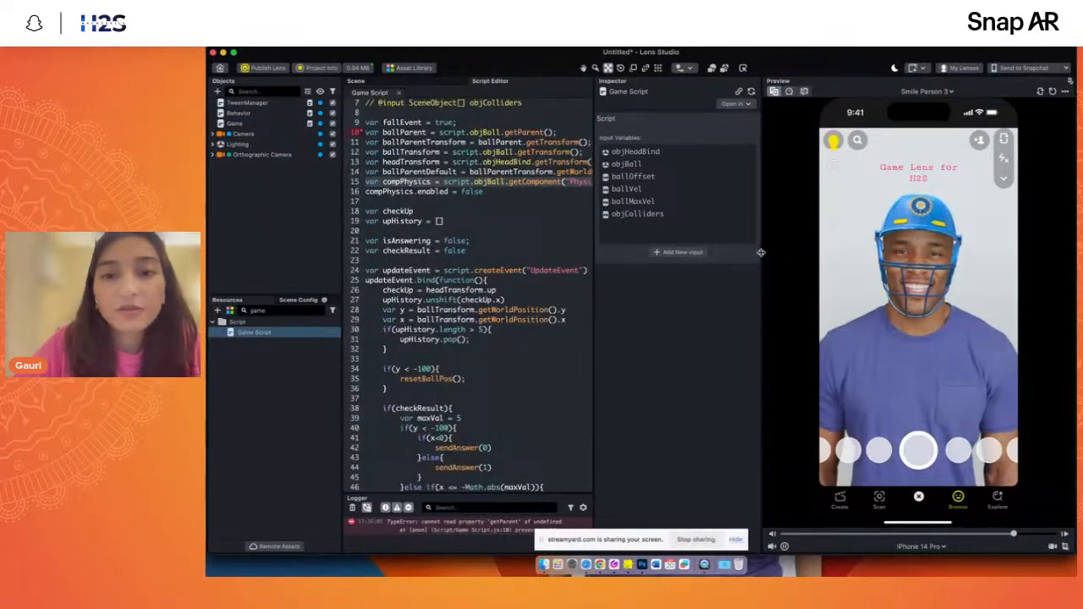
left_click_drag(761, 252, 866, 252)
scroll(507, 211, "up", 3)
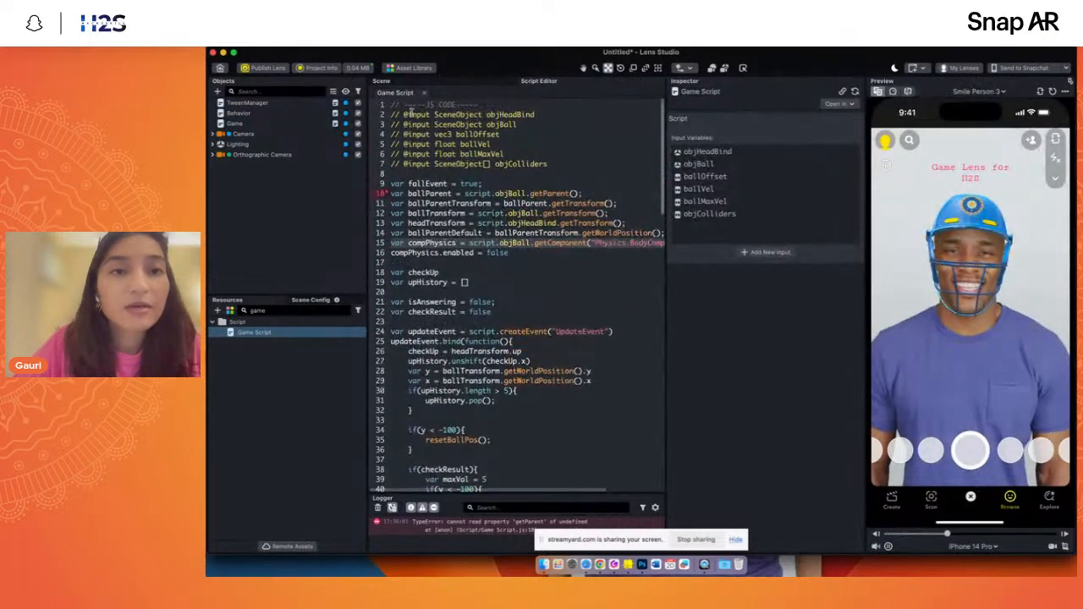
- Compare the input declarations at the start of Game Script with the script inputs of the Game object
left_click(414, 123)
left_click(244, 124)
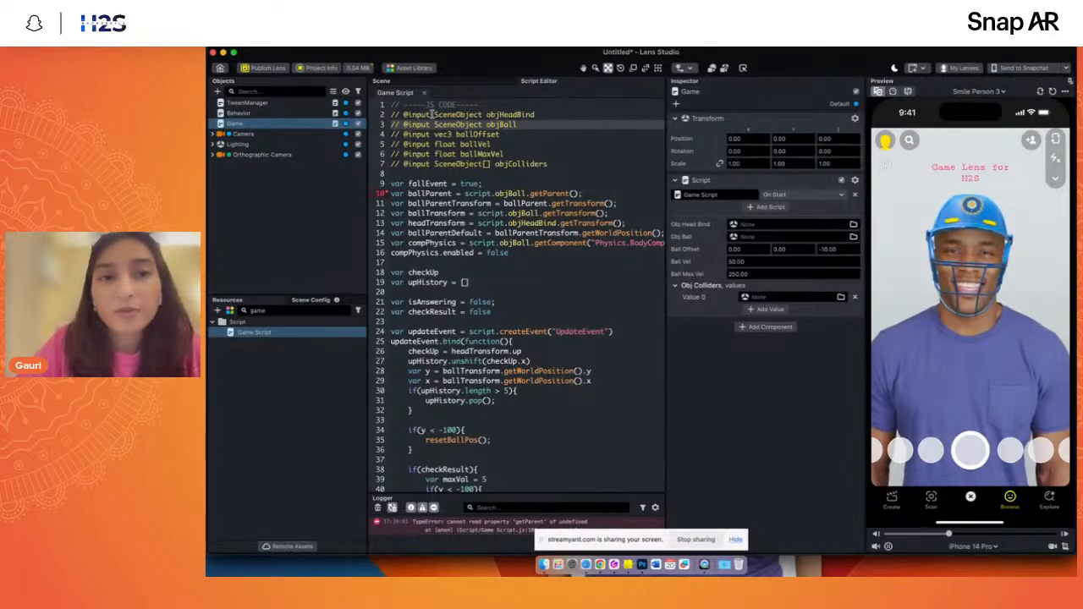
left_click_drag(434, 114, 454, 112)
left_click(503, 137)
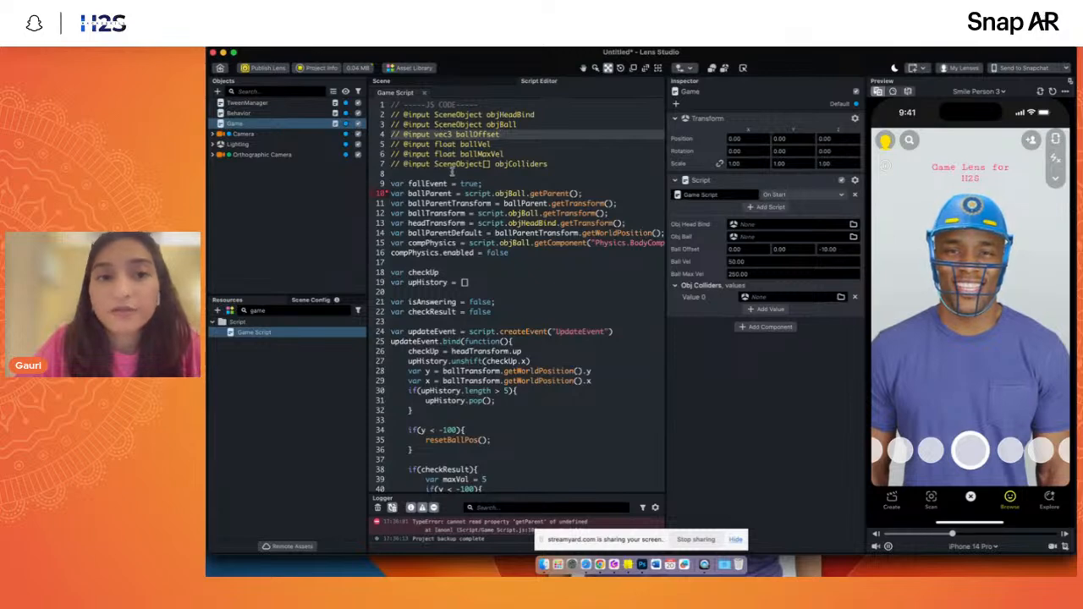
- Read through Game Script's update event and its onCollide function, including the ball velocity and direction calculations
scroll(510, 213, "down", 3)
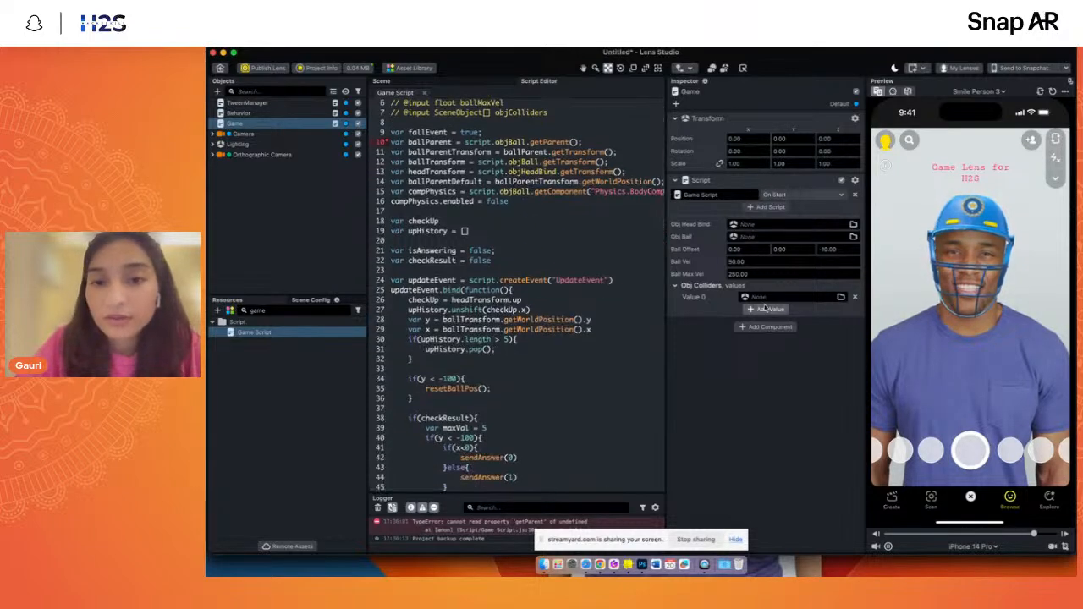
scroll(534, 286, "down", 10)
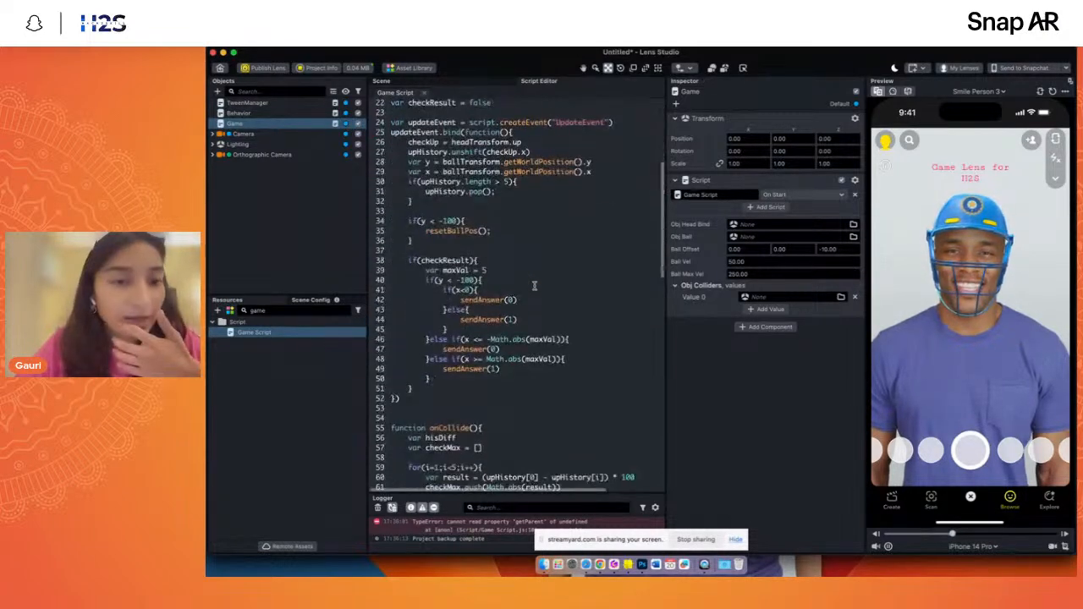
scroll(534, 286, "down", 8)
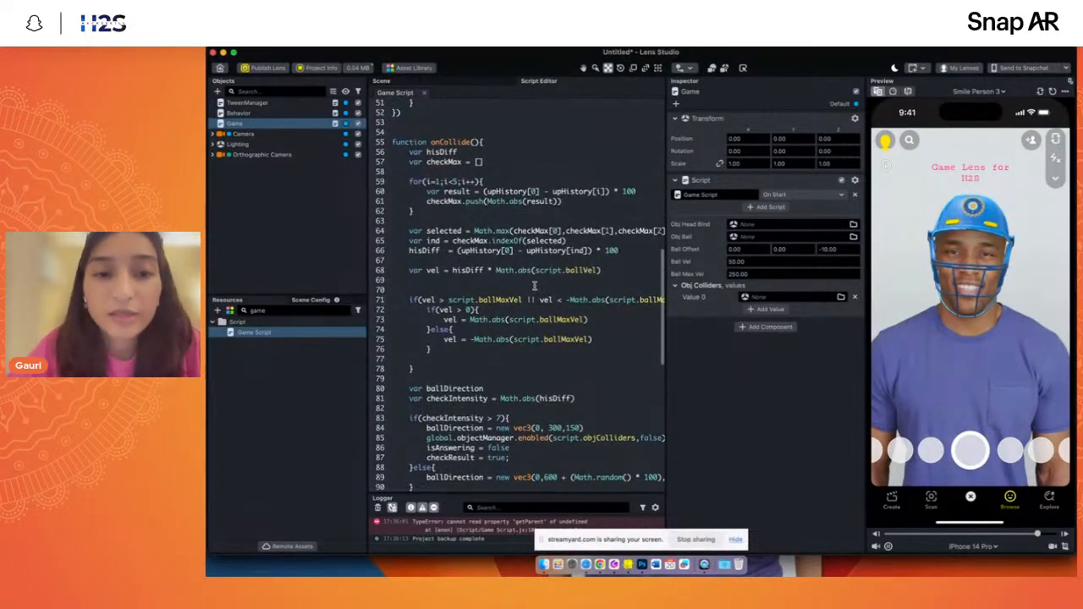
scroll(534, 286, "up", 2)
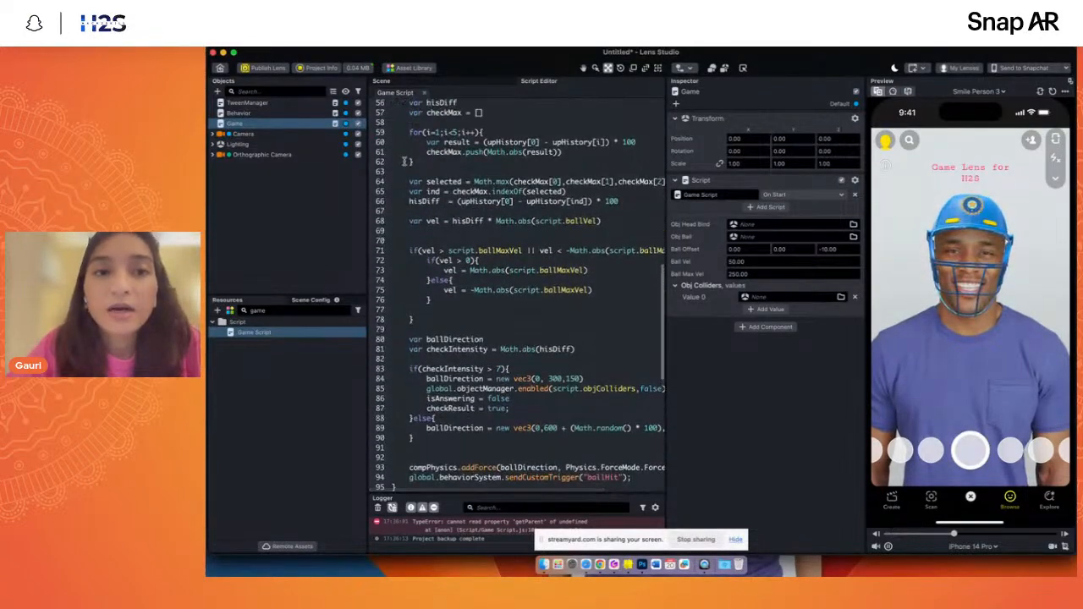
scroll(467, 273, "down", 2)
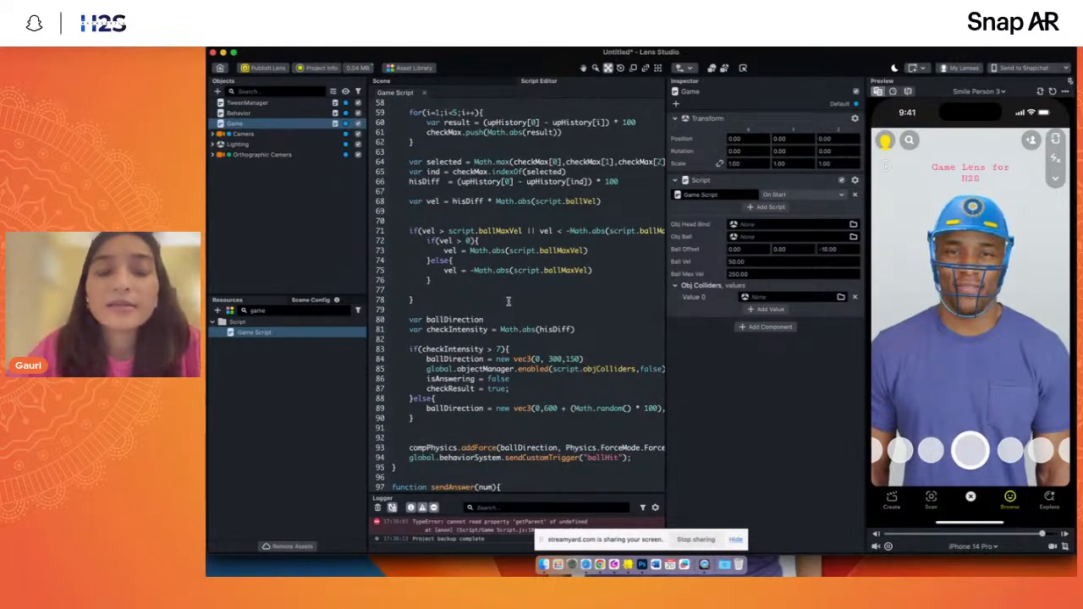
scroll(508, 301, "up", 2)
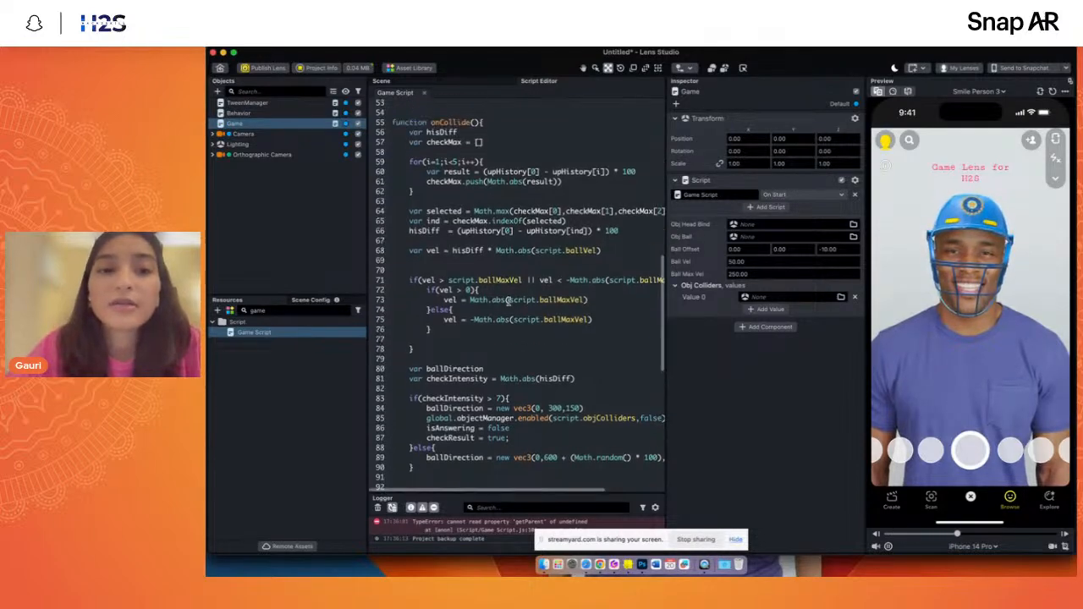
left_click(500, 240)
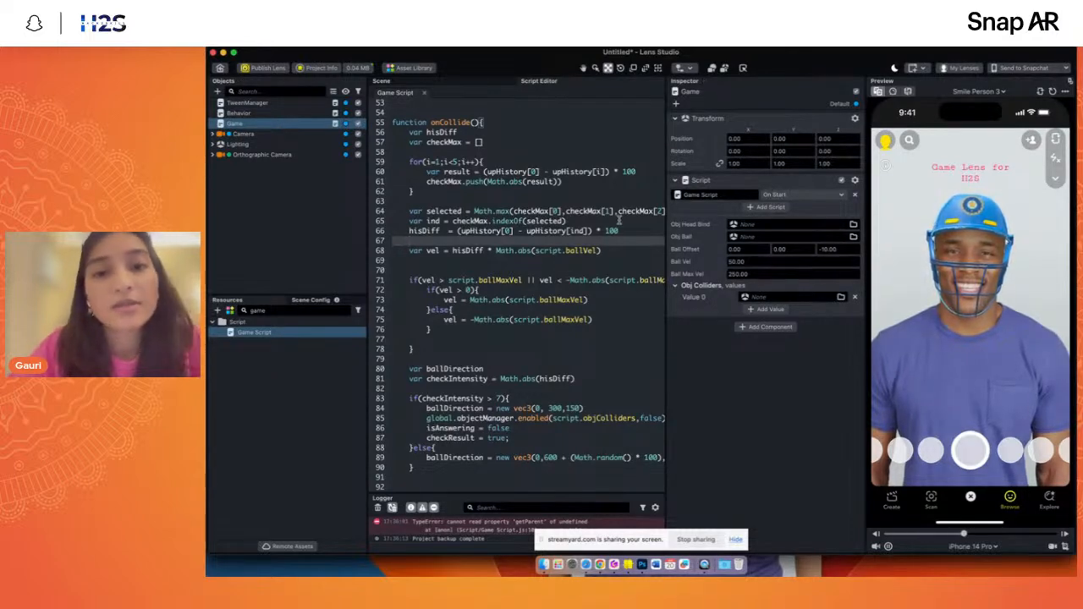
- Close Game Script in the script editor and clear the "game" search so that all project resources are listed
left_click(424, 93)
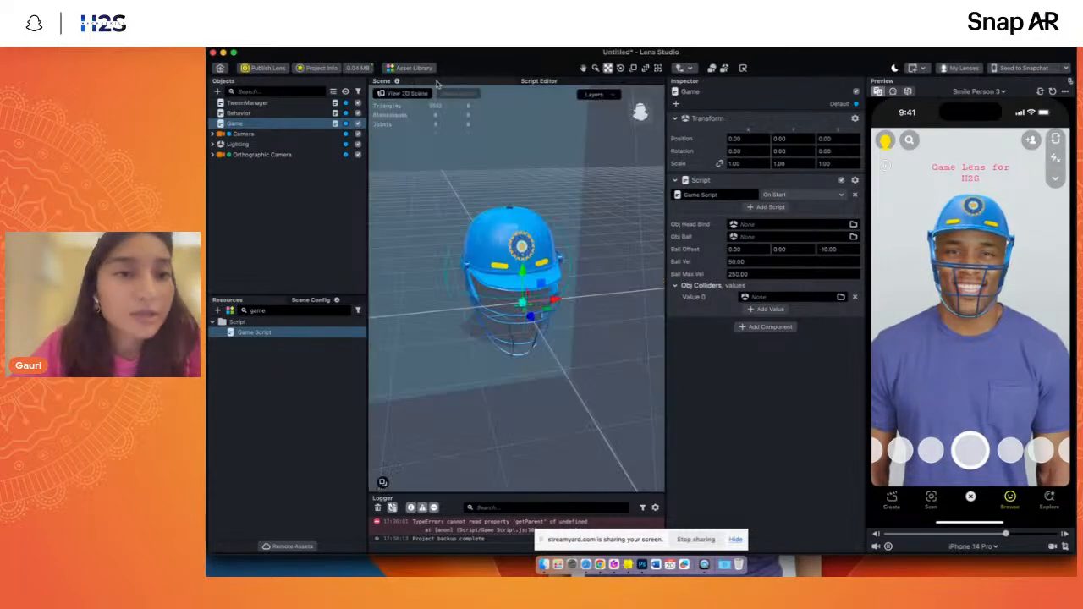
left_click(244, 190)
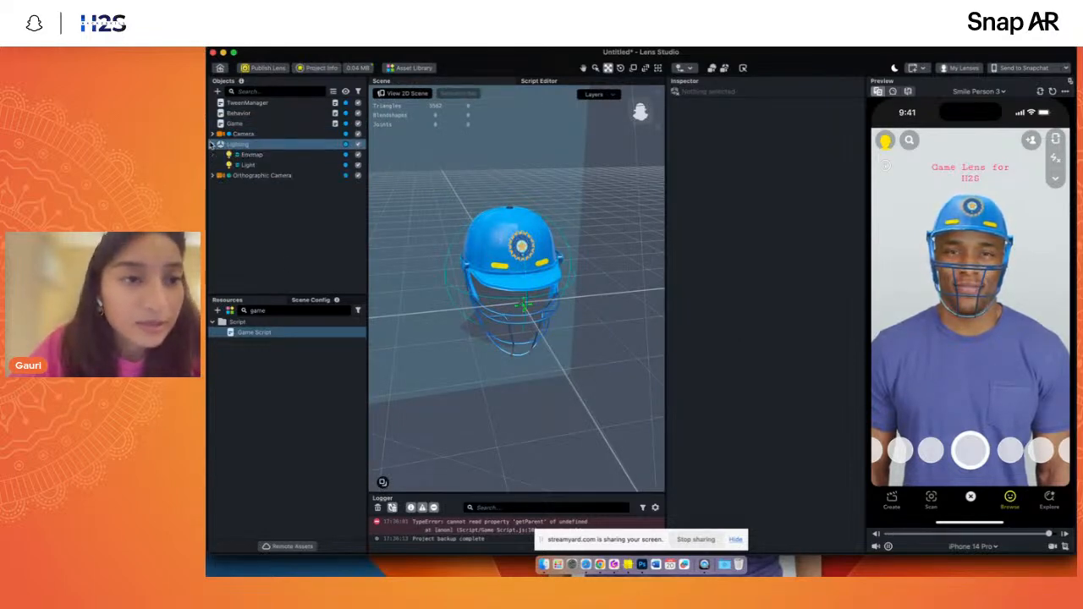
left_click(276, 311)
left_click(276, 312)
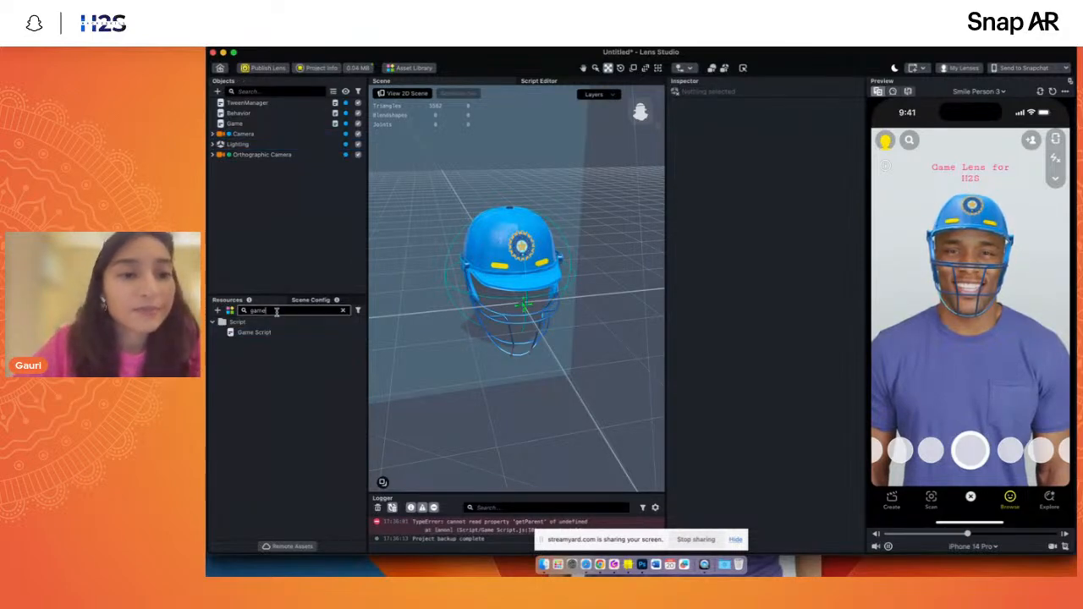
key("BackSpace")
left_click(275, 488)
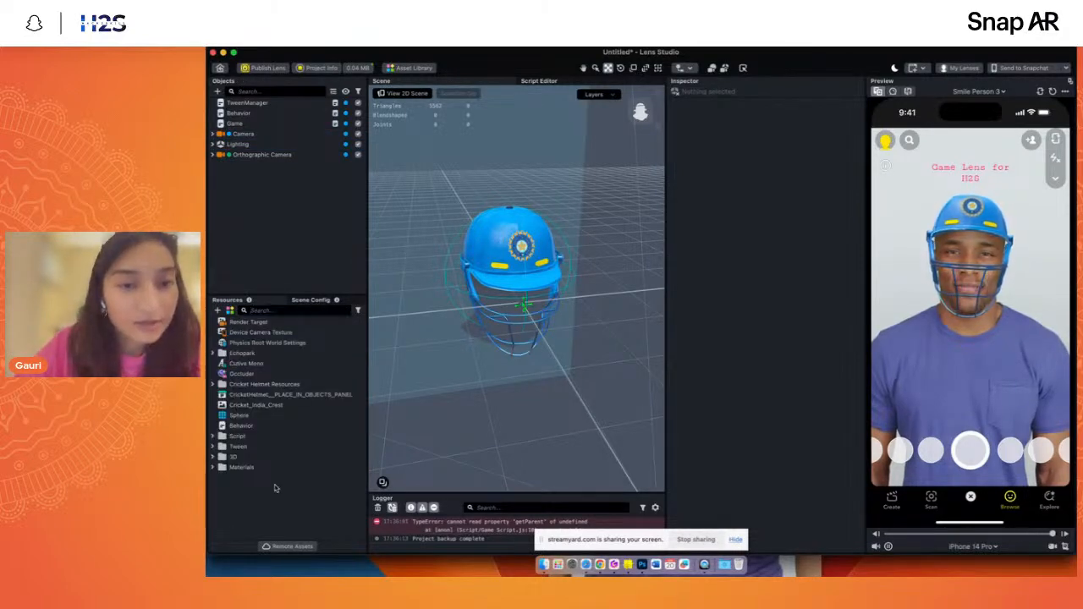
- Import Ball Parent_Use.lso from the Assets Game 01 folder in Finder into the scene's object hierarchy
left_click(544, 564)
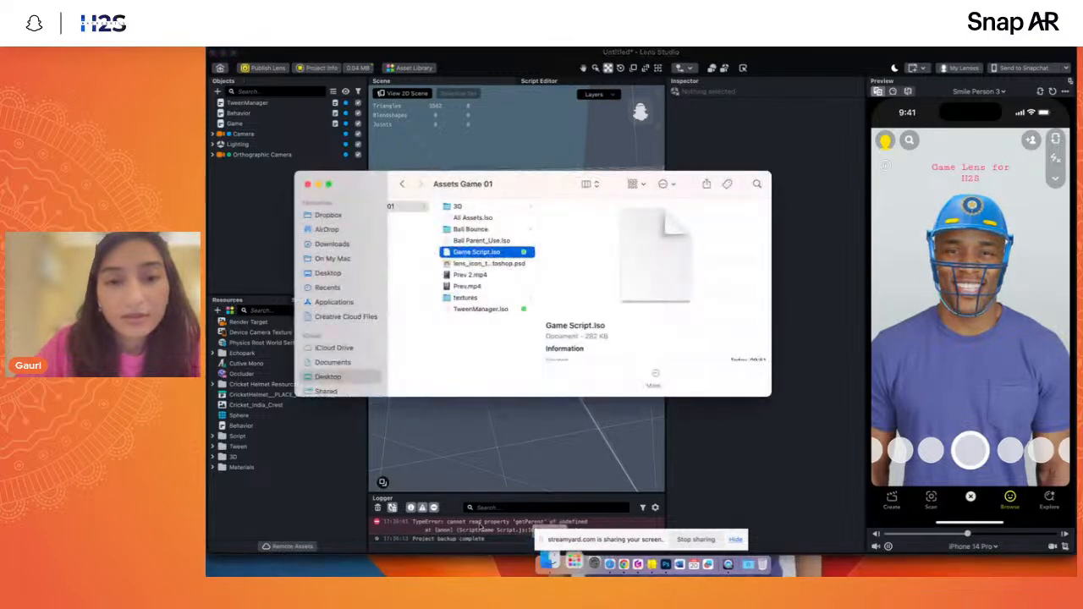
left_click(474, 311)
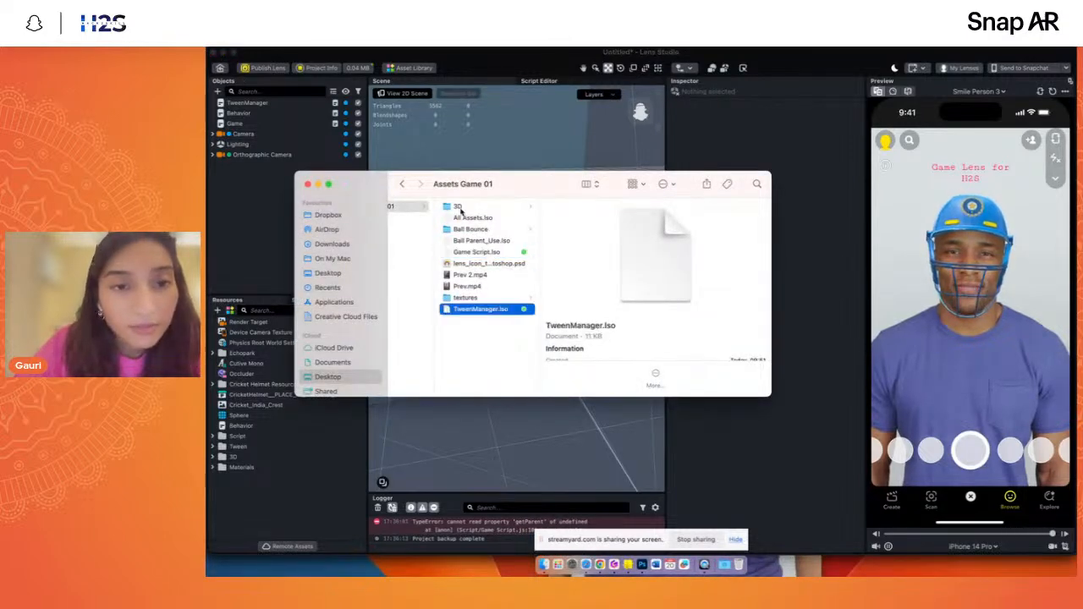
left_click(474, 241)
left_click(474, 250)
key("Up")
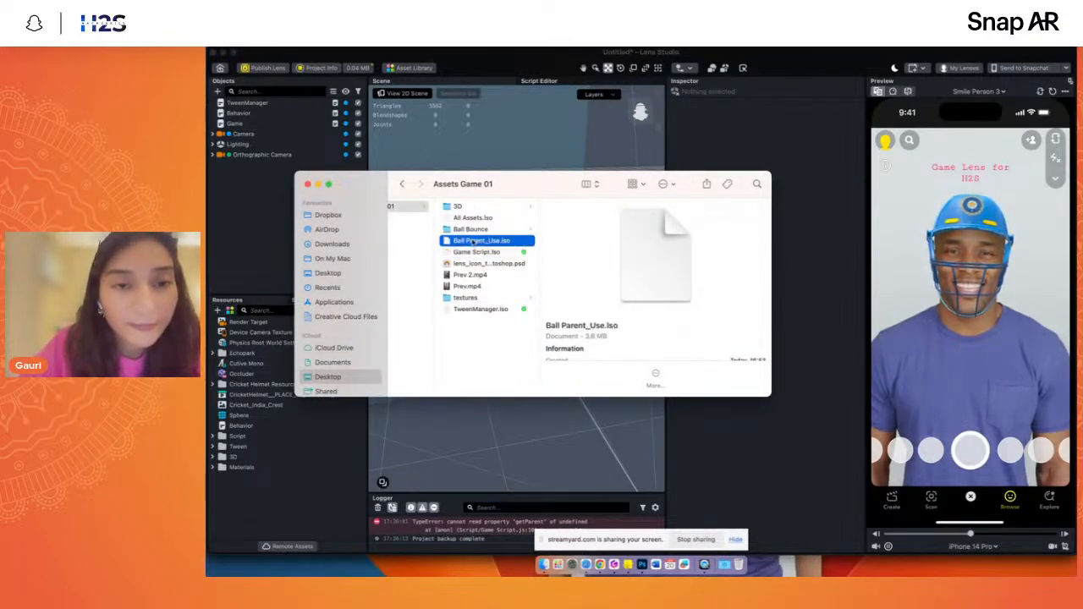
key("Up")
key("Up")
key("Down")
left_click(480, 241)
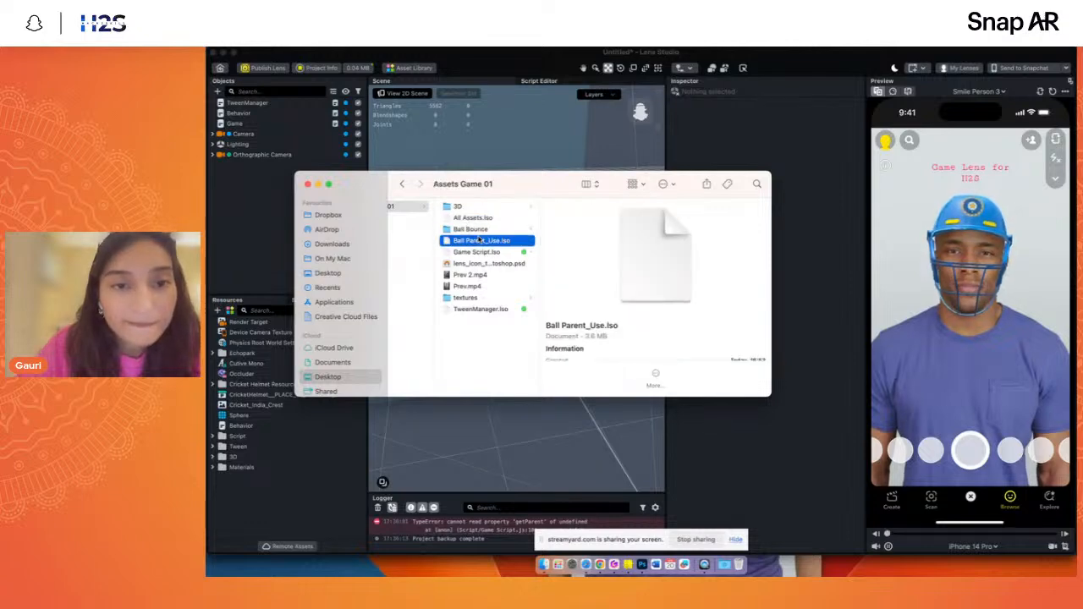
left_click_drag(457, 243, 236, 219)
left_click(261, 247)
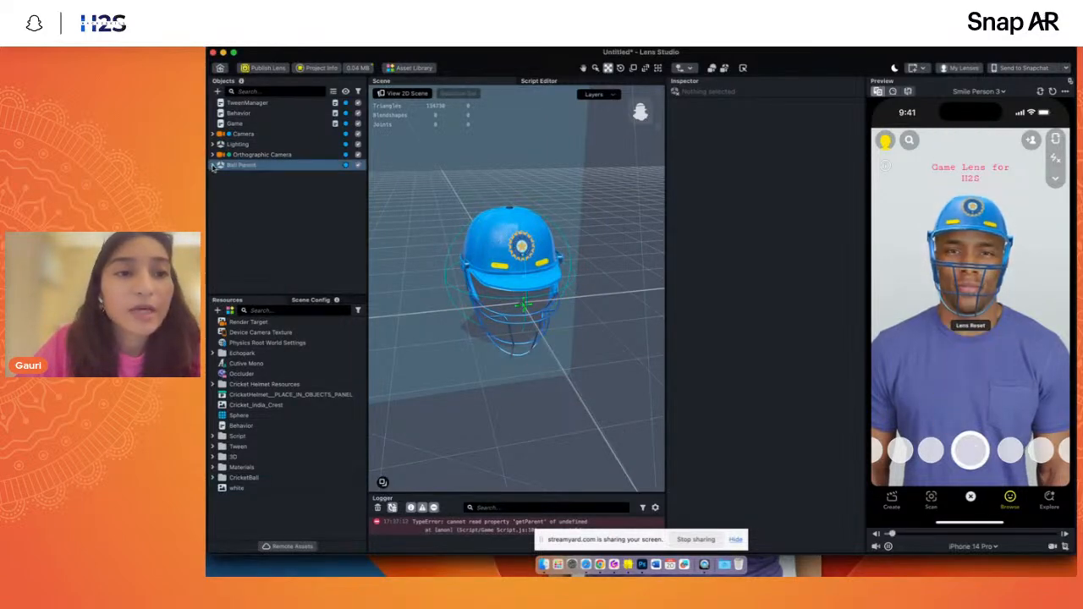
- Nest the Ball Parent object under the Camera object and collapse the Camera's hierarchy
left_click(212, 166)
left_click_drag(230, 167, 243, 134)
left_click(280, 267)
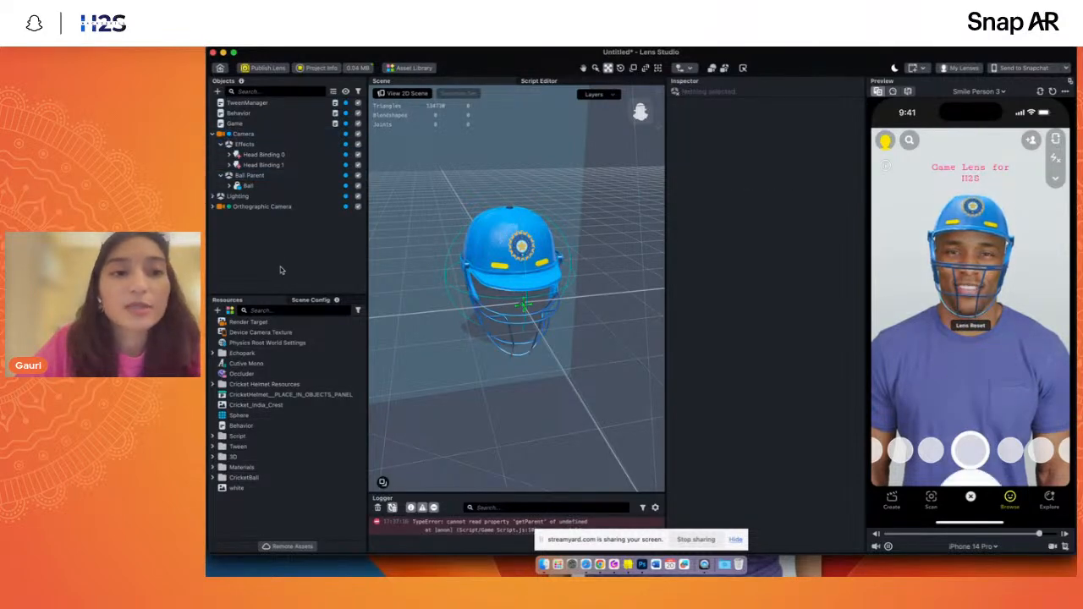
left_click(212, 134)
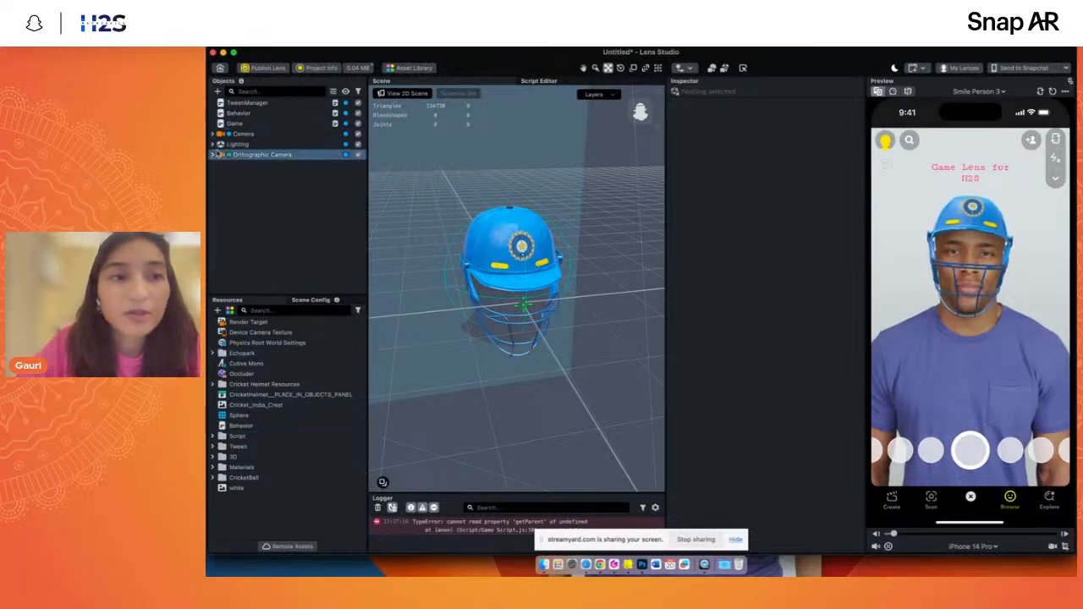
right_click(267, 264)
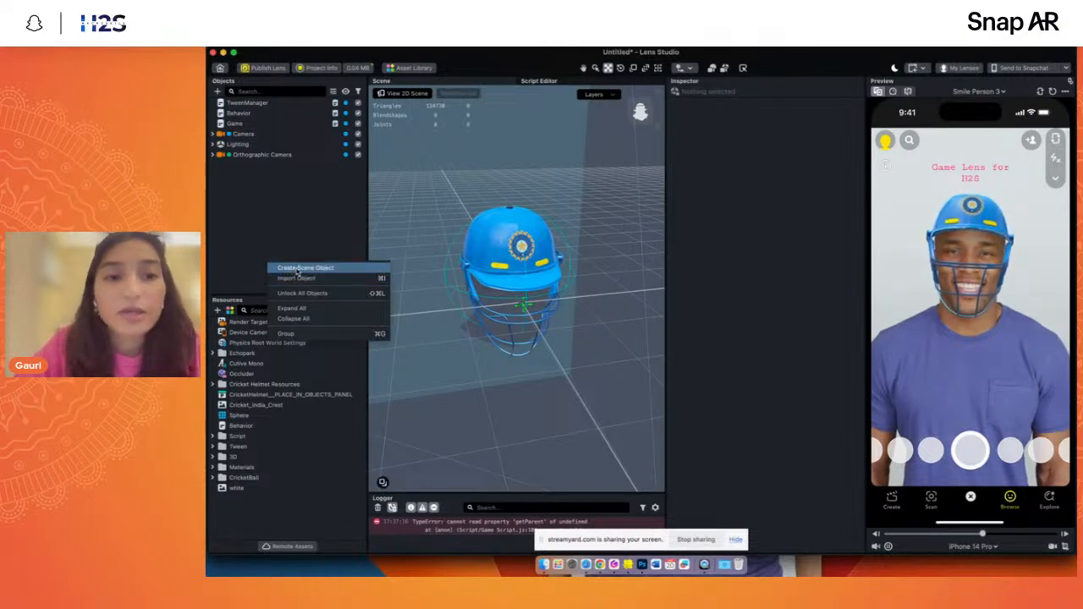
left_click(298, 279)
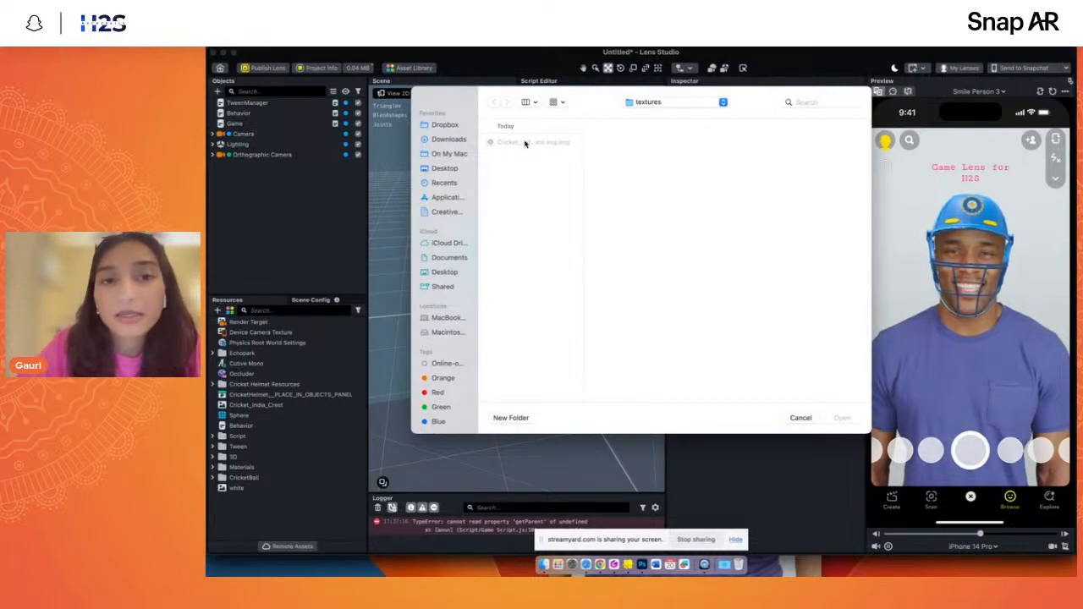
left_click(799, 417)
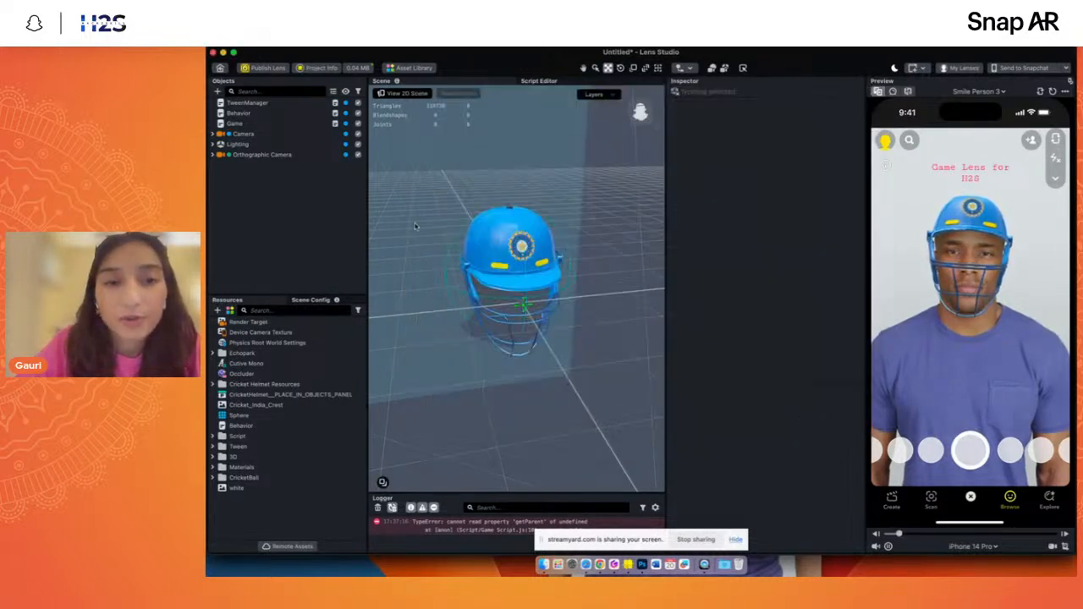
- Expand all scene objects to look over the full hierarchy, and collapse them all again
right_click(272, 195)
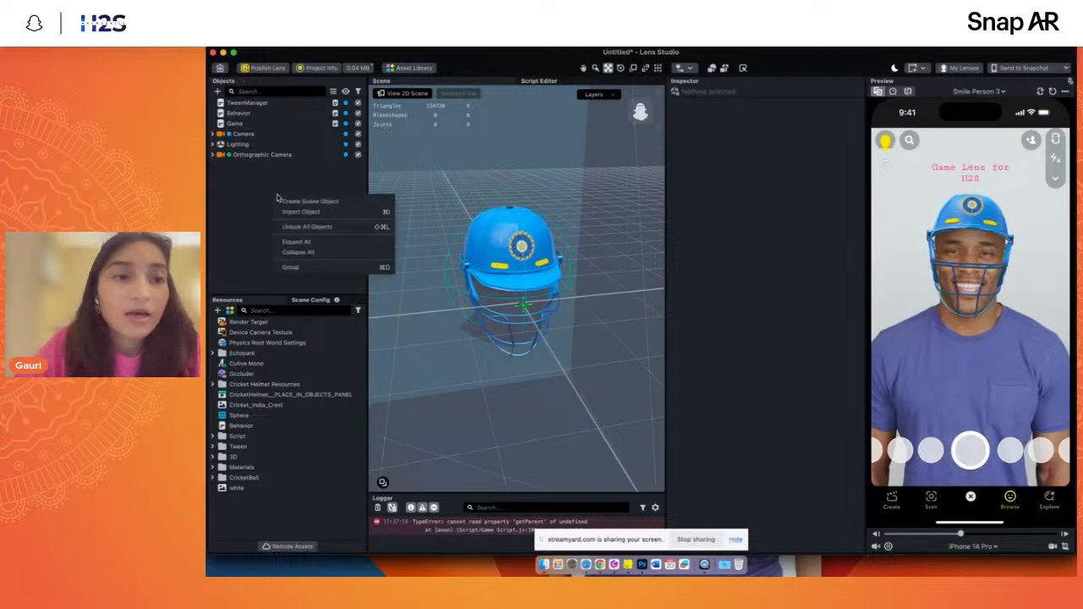
left_click(302, 244)
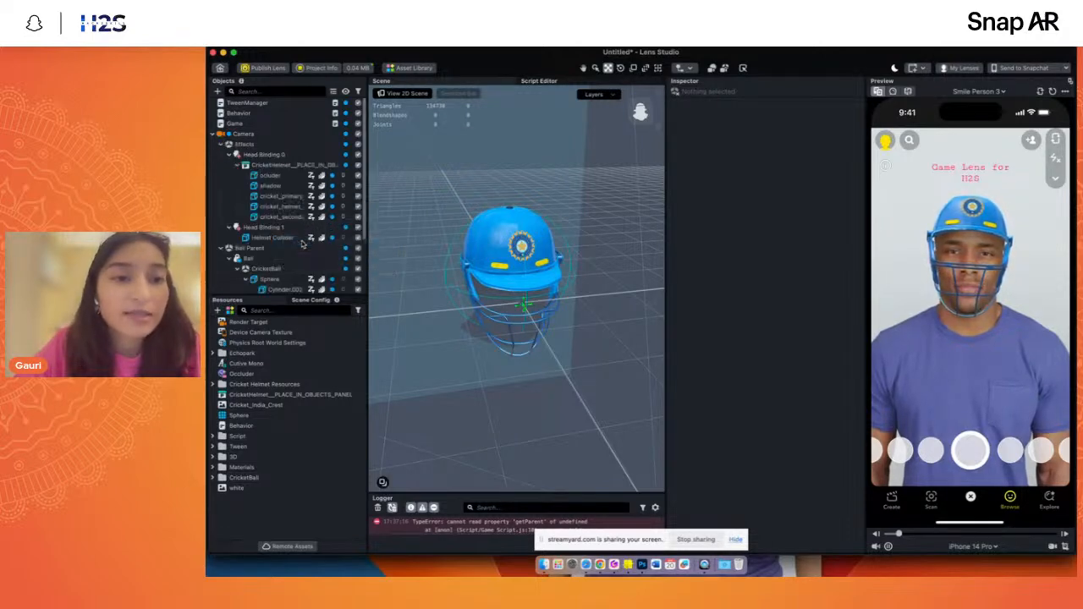
scroll(285, 204, "down", 3)
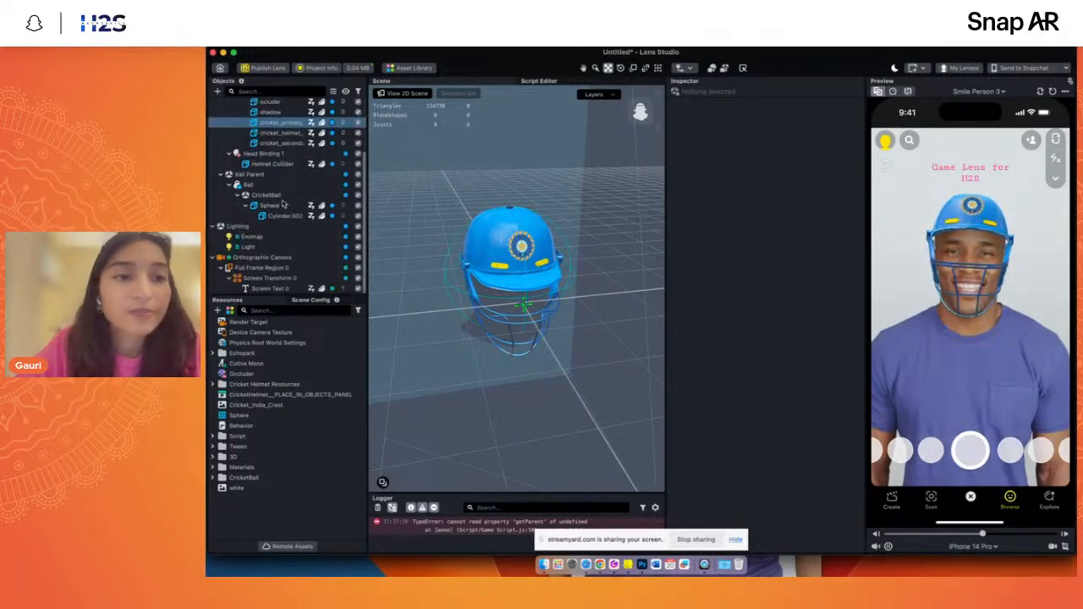
right_click(286, 237)
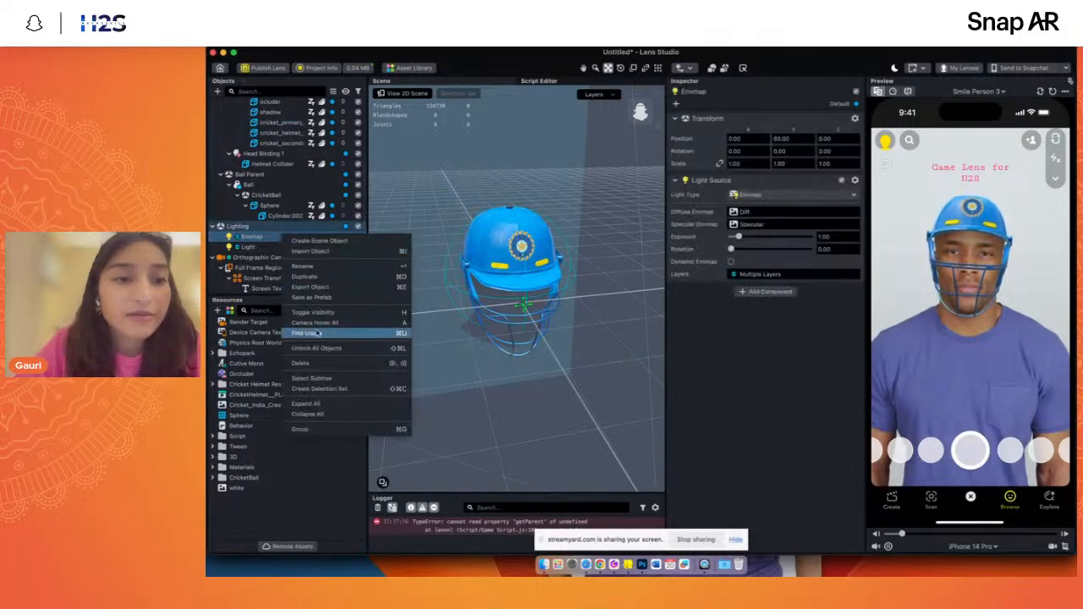
left_click(314, 415)
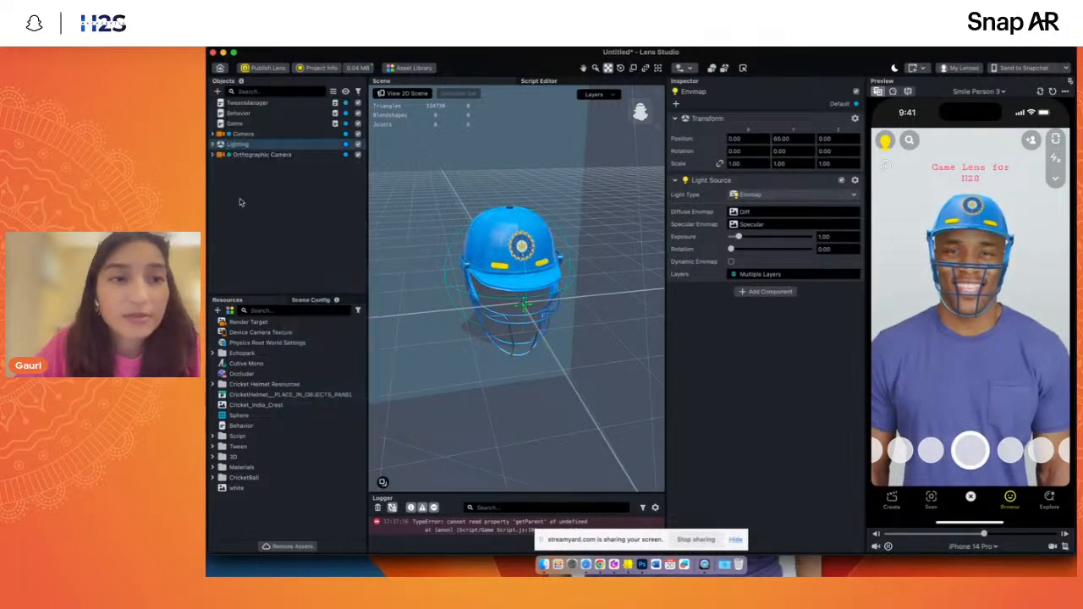
- Open the Ball Parent hierarchy down to the CricketBall's Sphere and examine the ball model up close in the scene
left_click(212, 133)
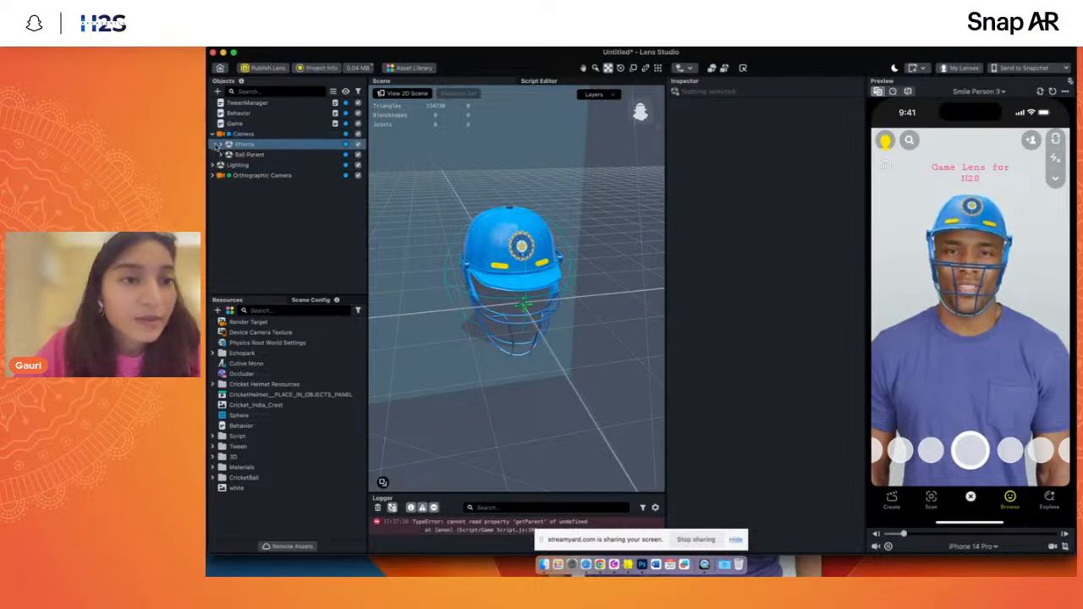
left_click(221, 155)
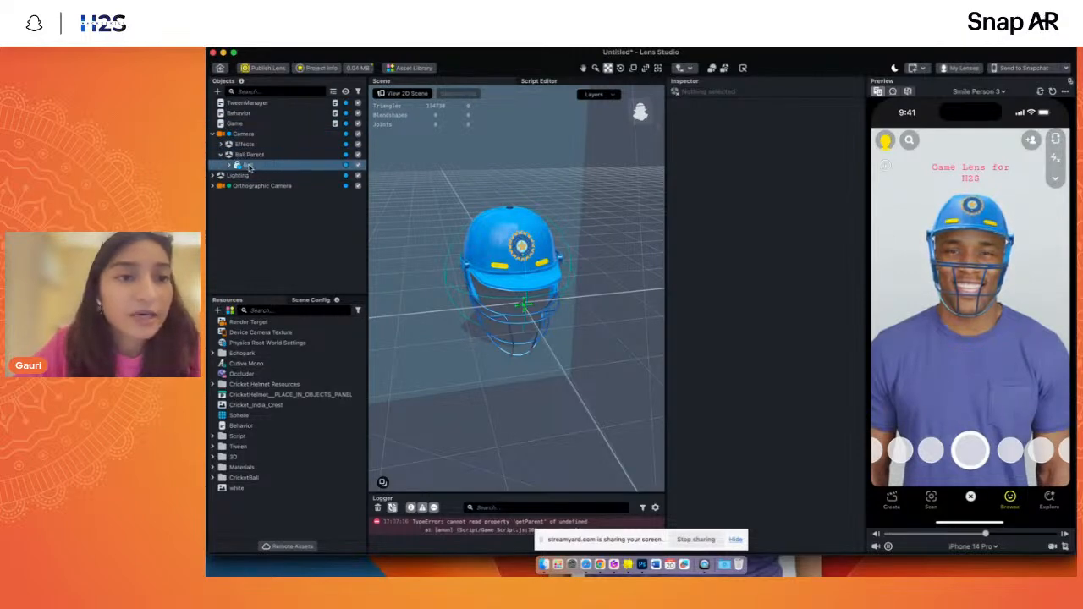
left_click(228, 156)
left_click(229, 165)
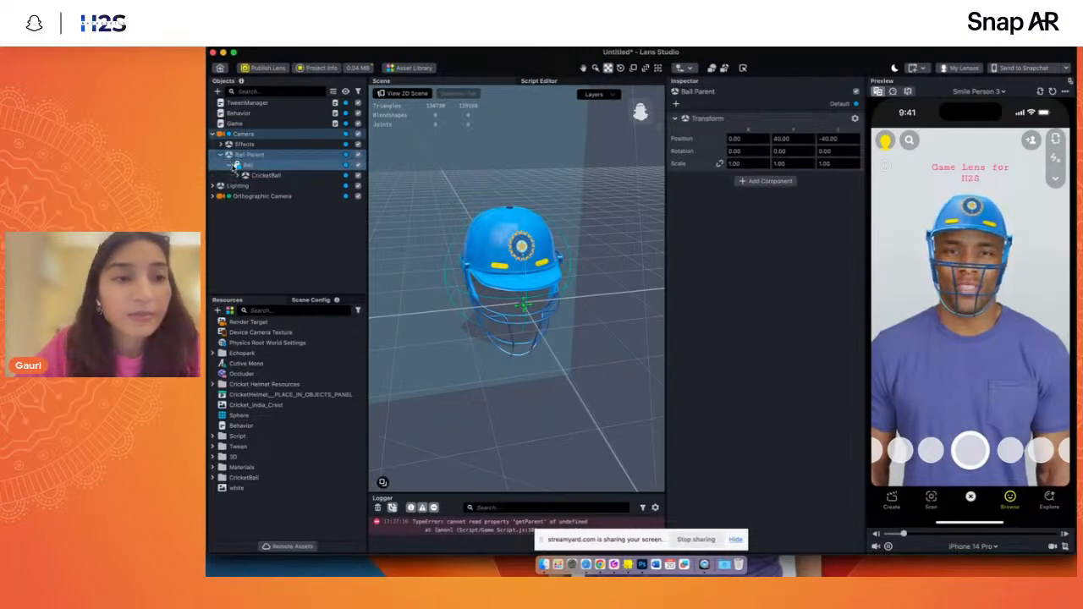
left_click(247, 175)
left_click(239, 176)
left_click(245, 185)
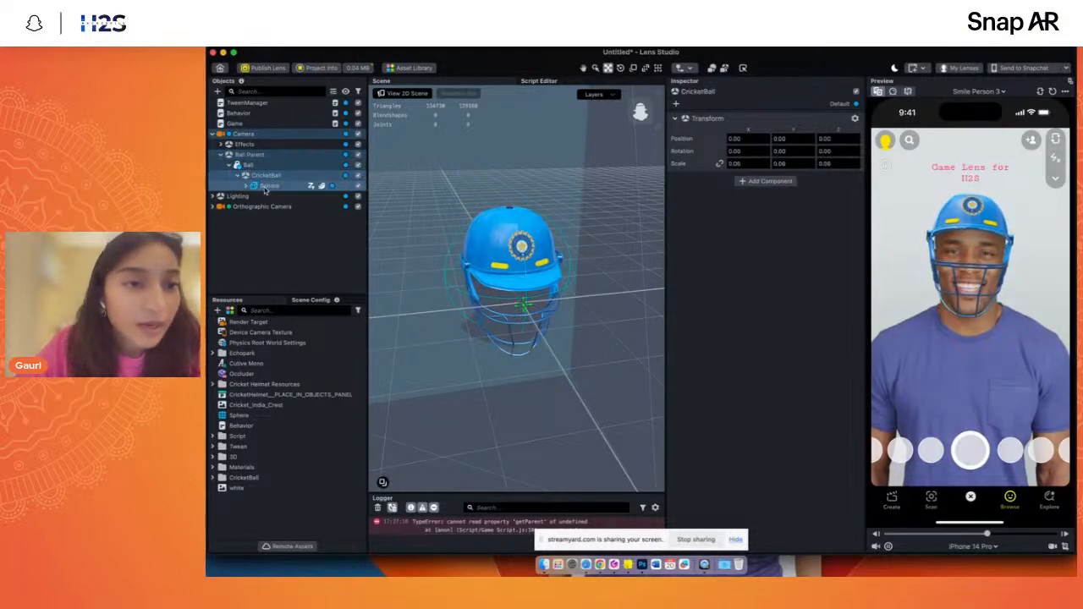
double_click(269, 185)
left_click_drag(644, 112, 637, 105)
left_click(279, 249)
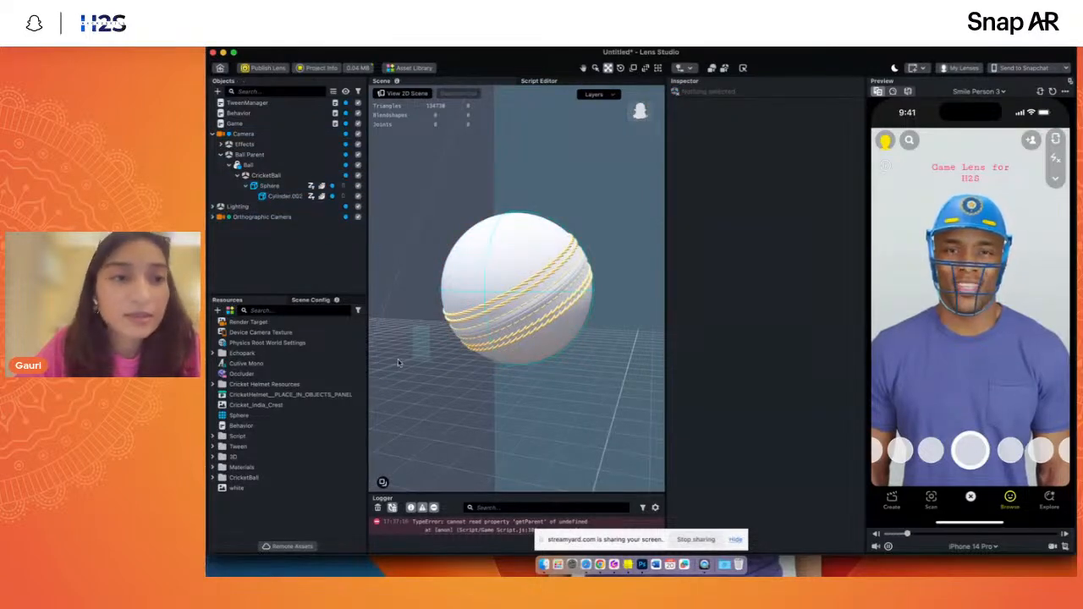
- Import CricketBall.fbx from the Cricket Ball FBX folder inside the 3D assets folder in Finder, keeping the default FBX import options
left_click(543, 564)
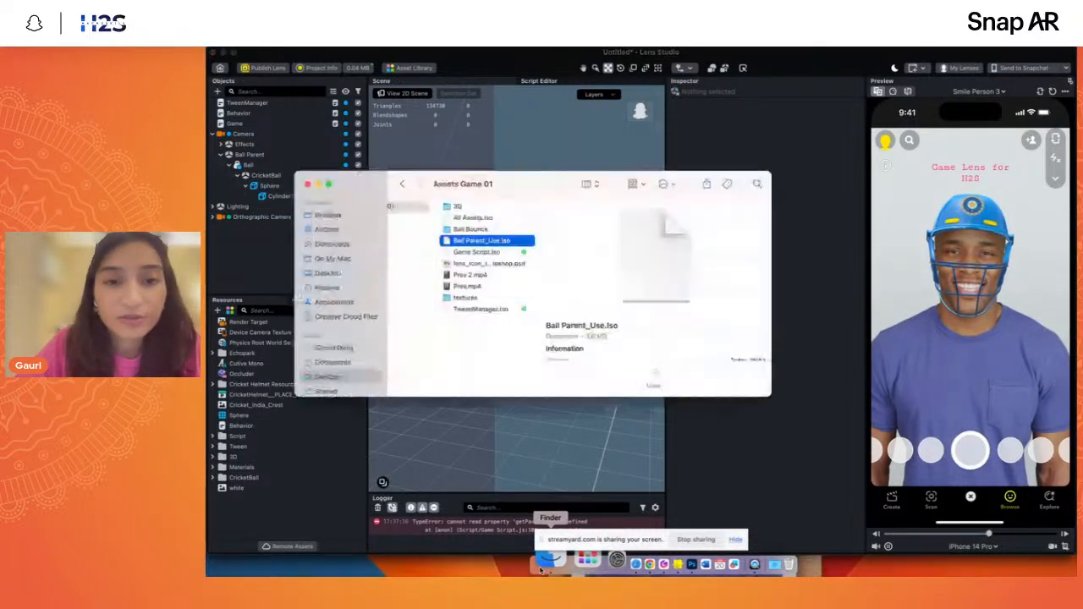
left_click(457, 207)
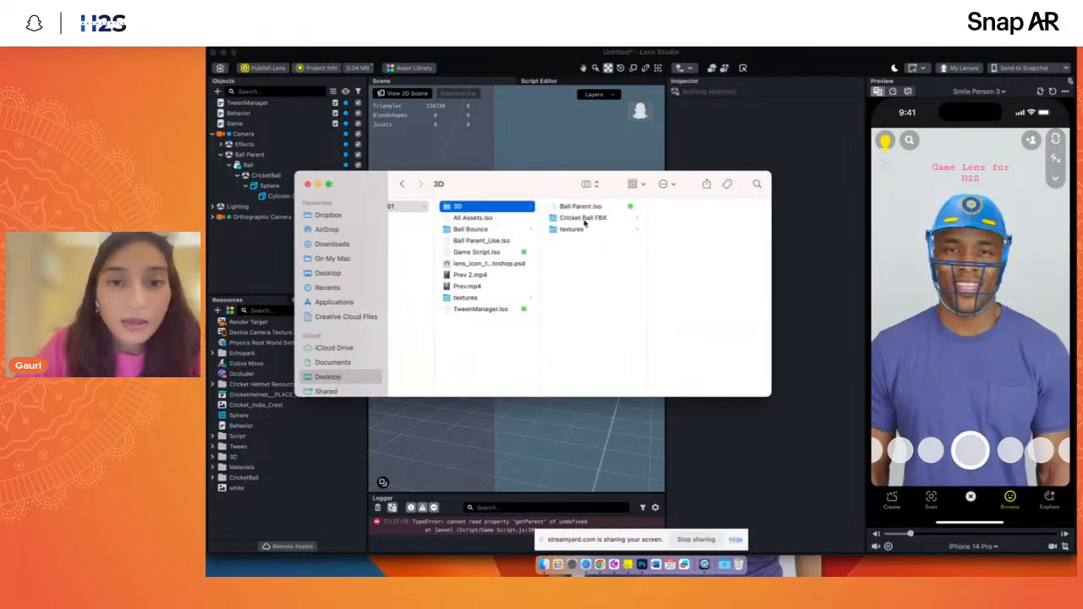
left_click(582, 218)
key("Right")
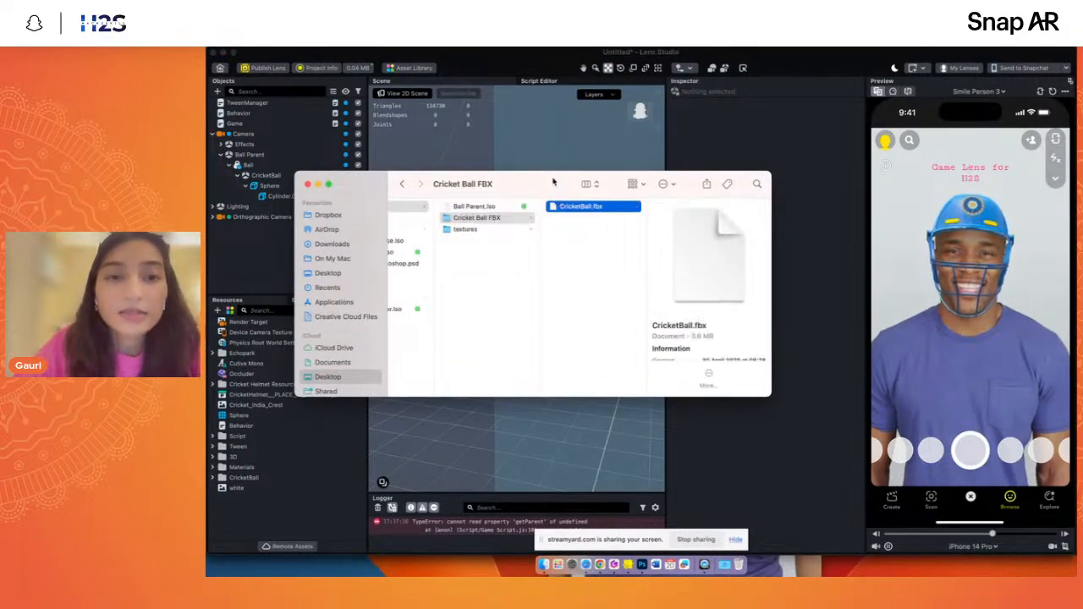
left_click_drag(553, 181, 286, 271)
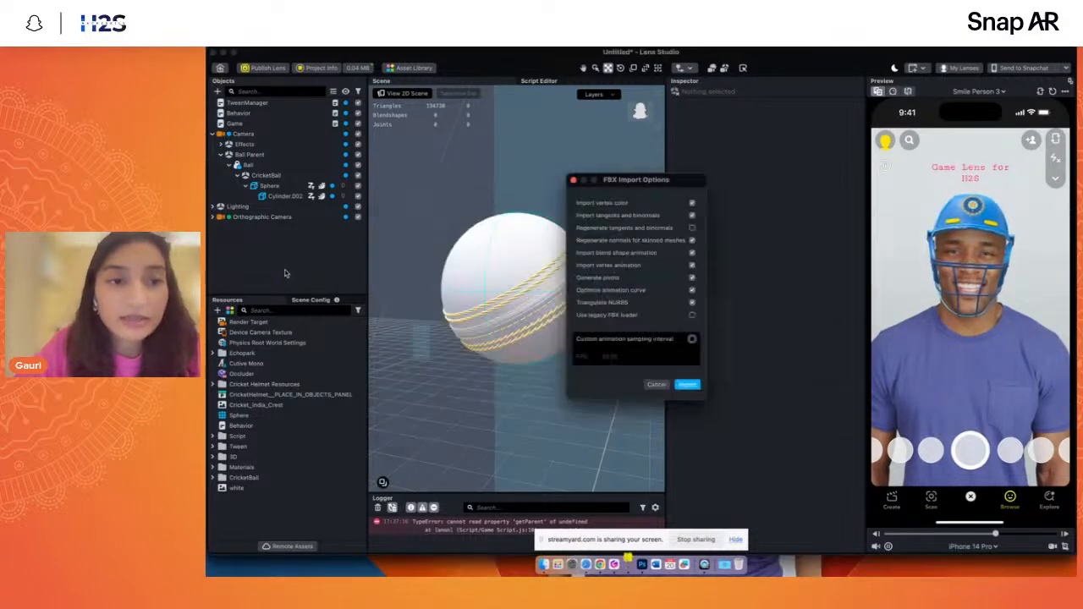
left_click(685, 385)
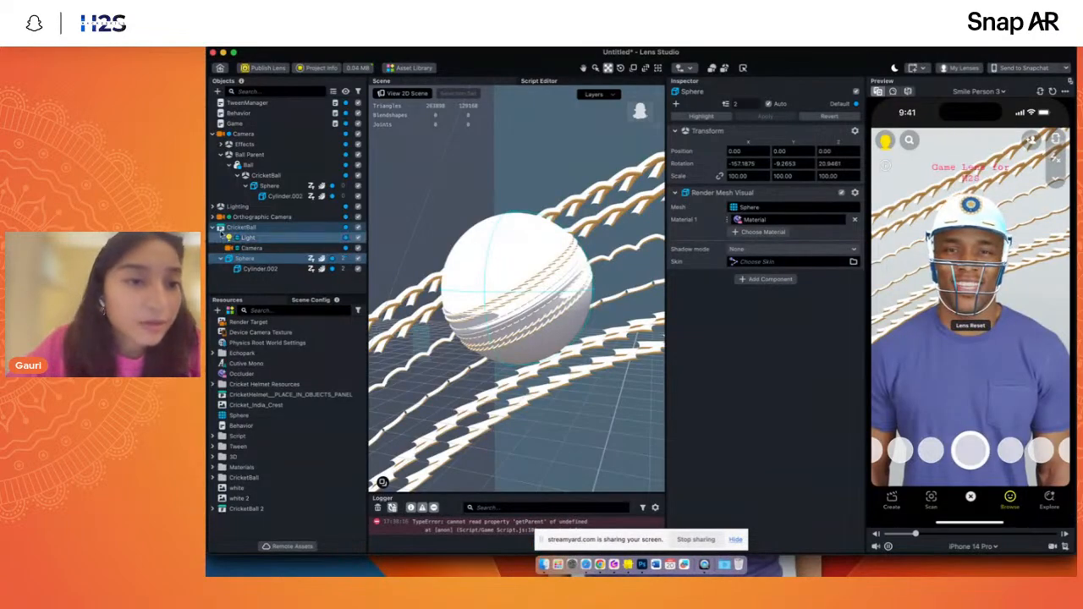
- Delete the Light and Camera objects from the imported CricketBall and disable the Ball Parent object
left_click(254, 228)
left_click(267, 242)
key("Delete")
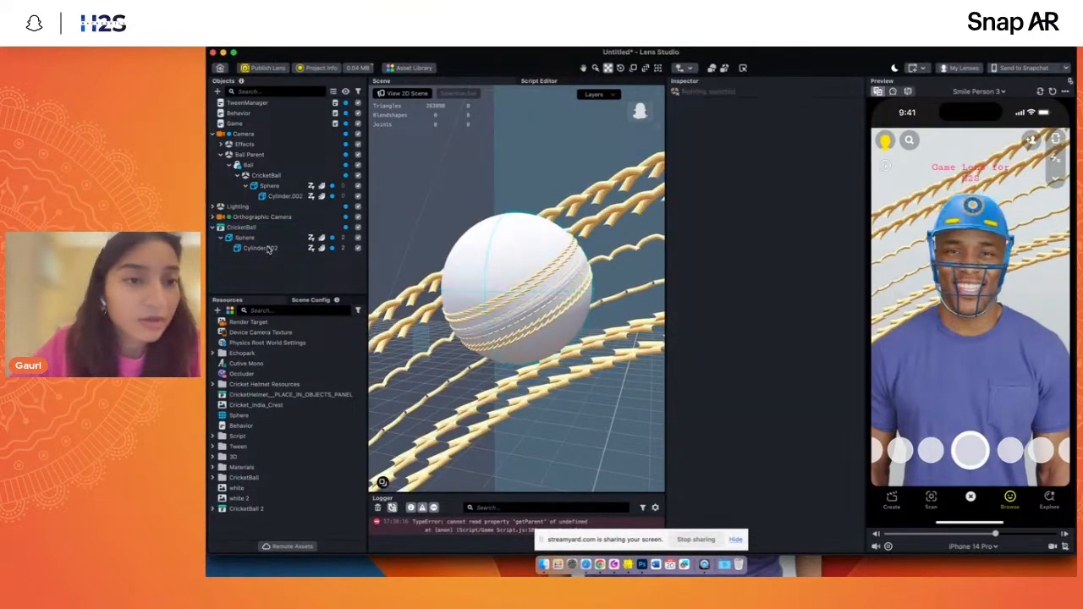
left_click(359, 163)
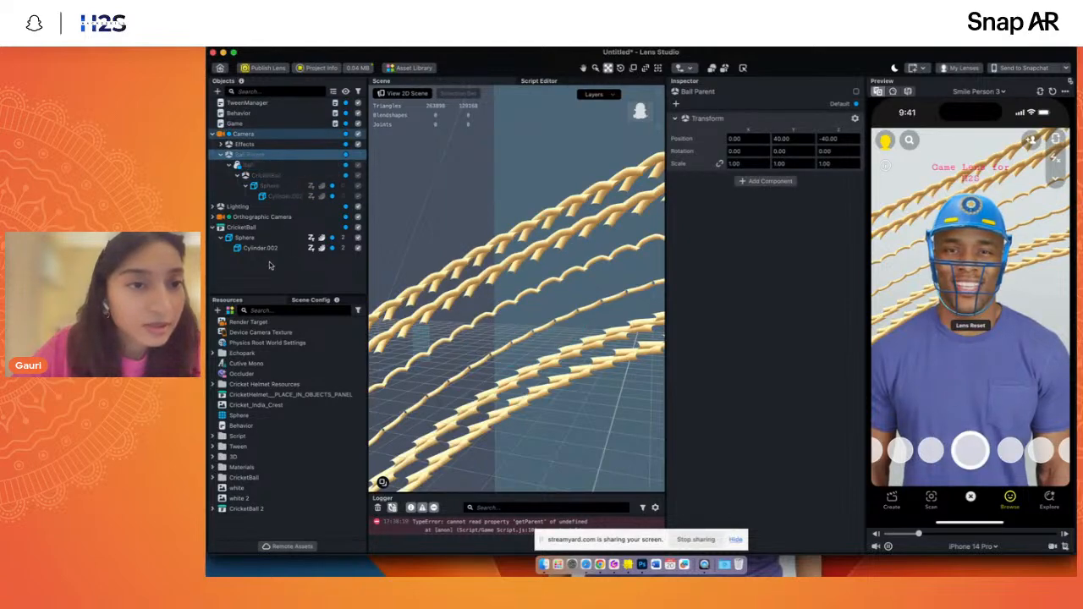
- Set the scale of the imported CricketBall object to 0.05 on all axes
left_click(254, 228)
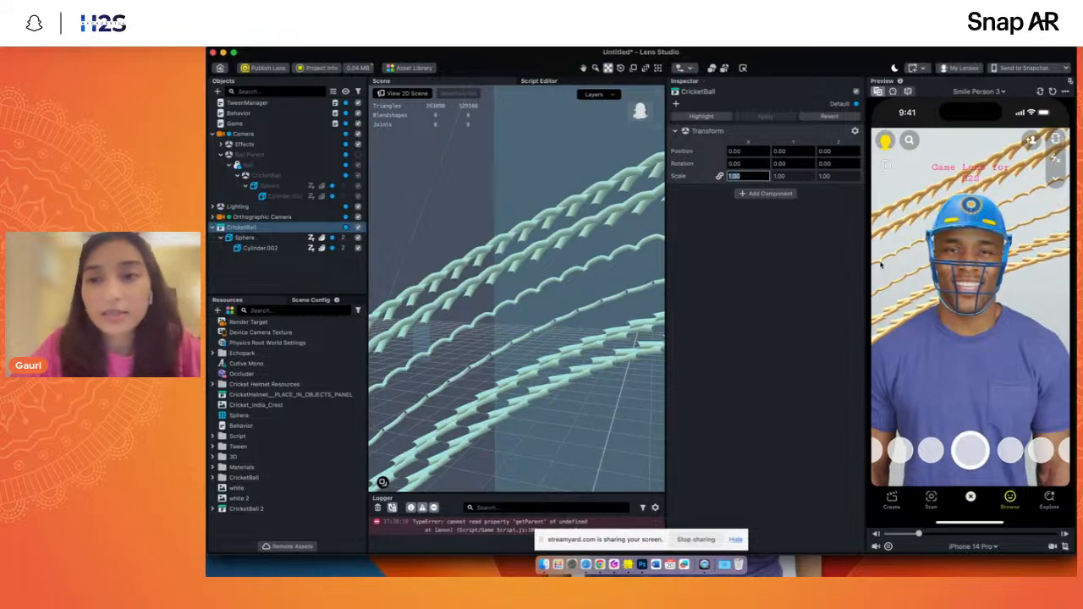
key("BackSpace")
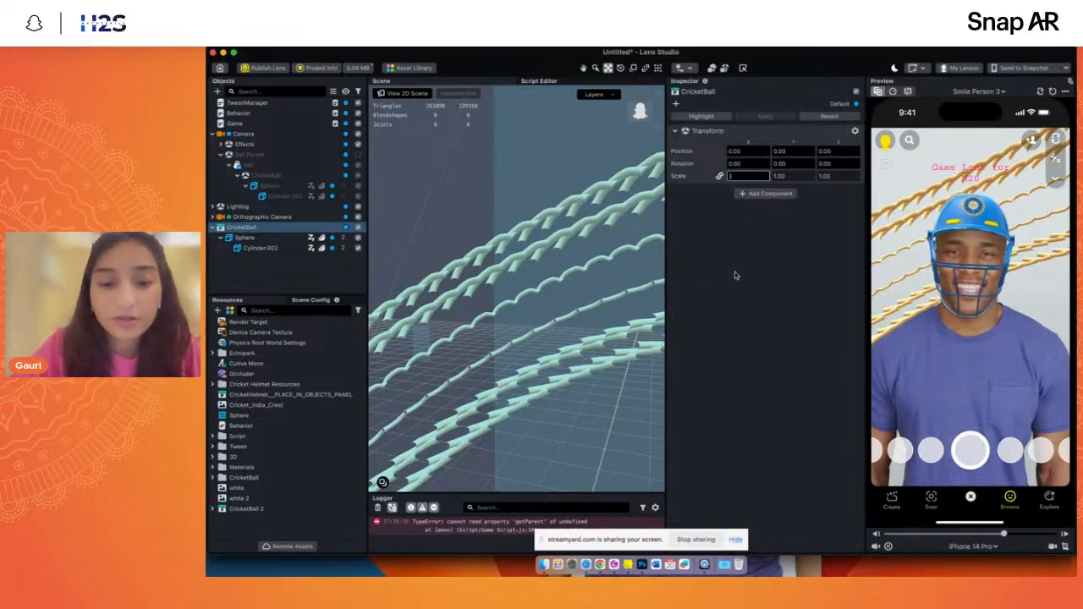
type("0.05")
key("Return")
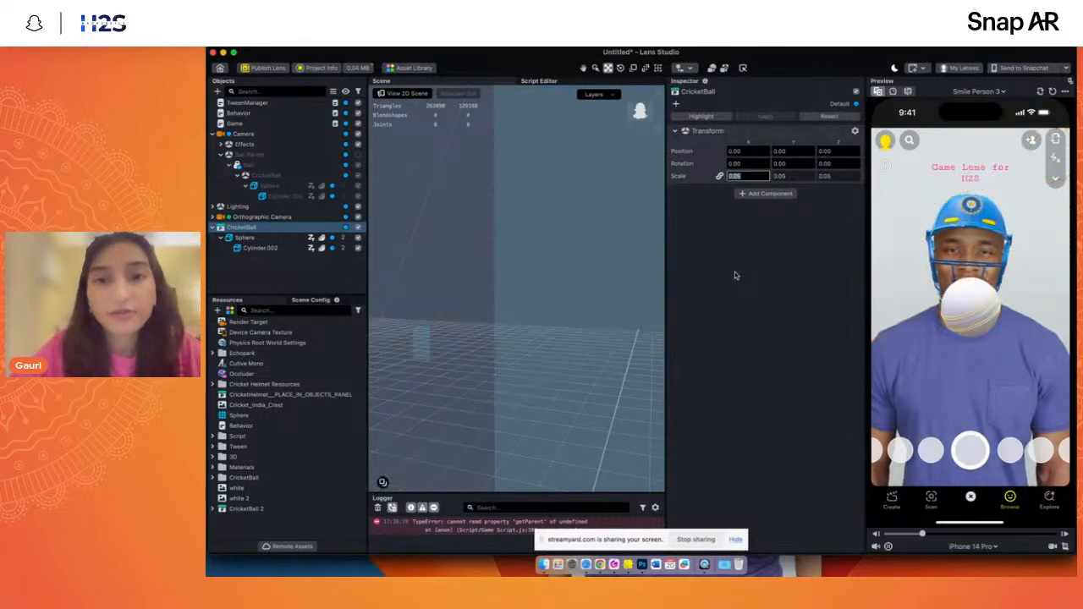
left_click_drag(641, 112, 572, 166)
double_click(339, 247)
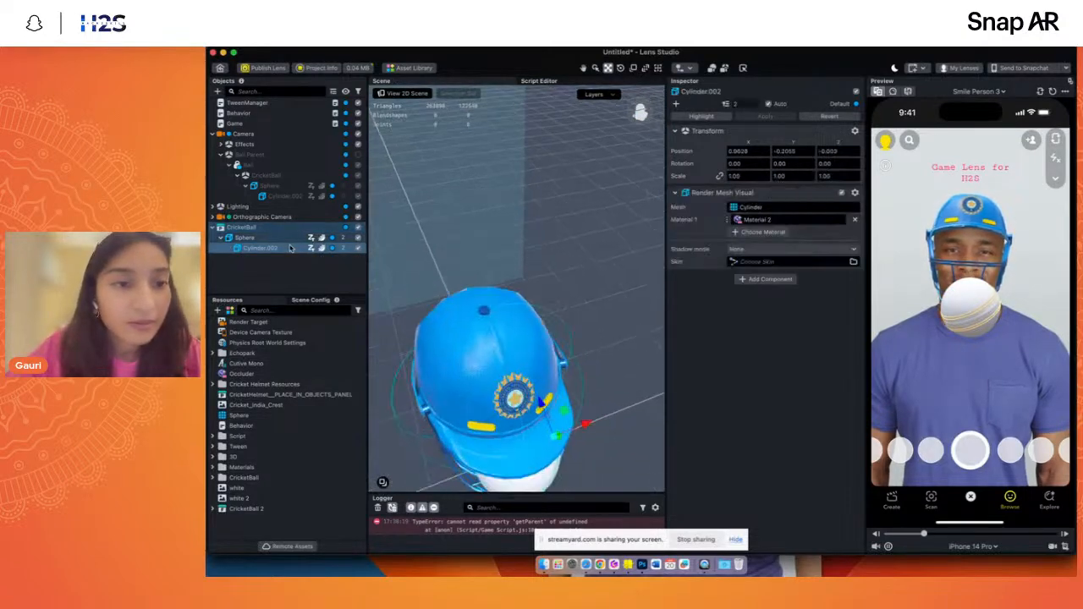
- Move the imported CricketBall object straight up above the helmet, to a Y position of about 28
left_click(645, 103)
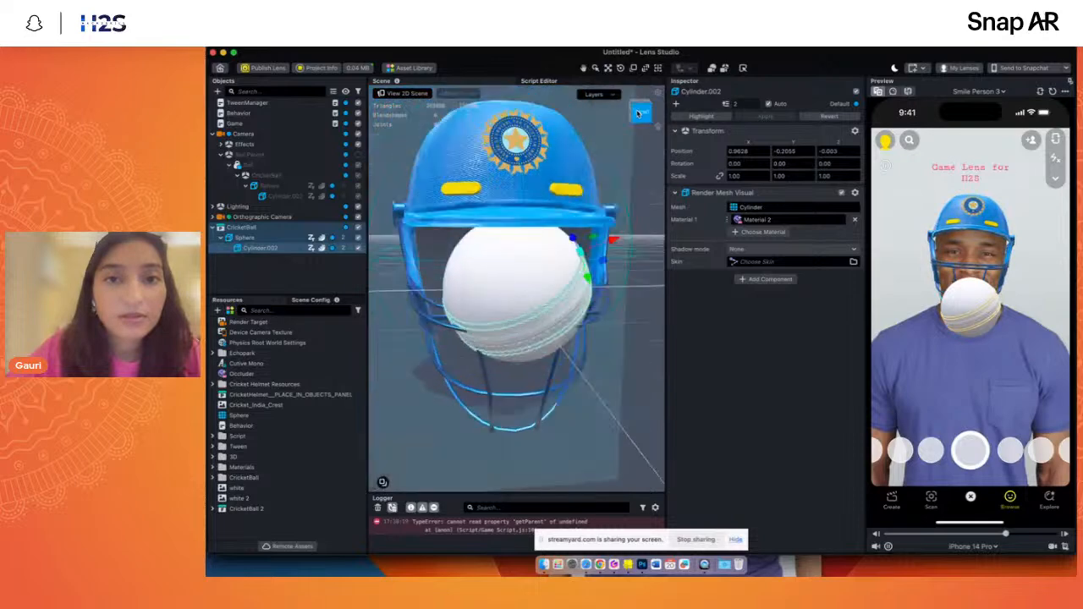
left_click(235, 227)
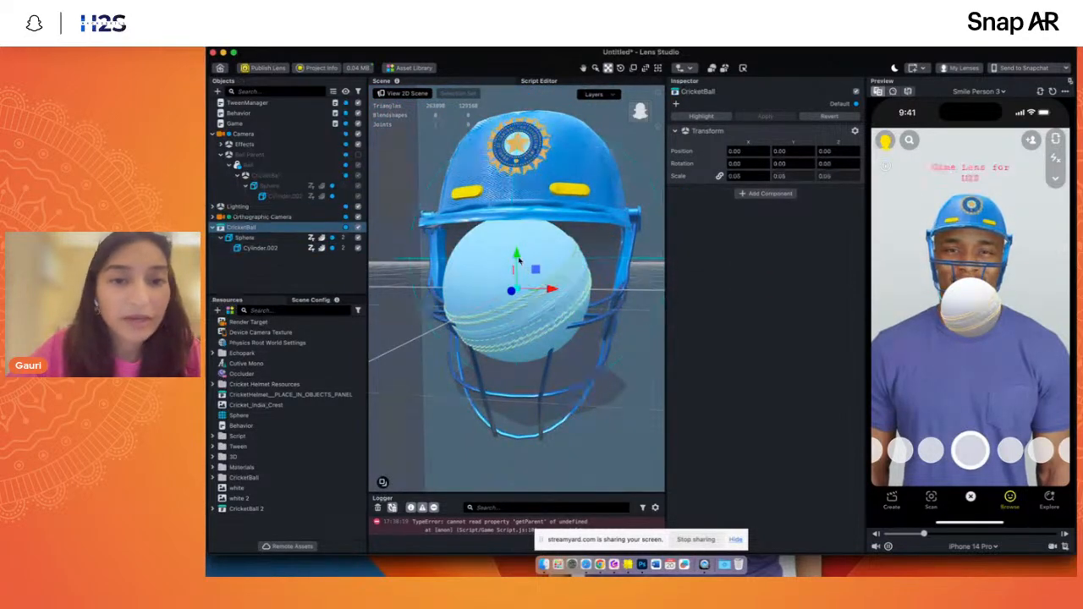
scroll(518, 260, "down", 3)
key("w")
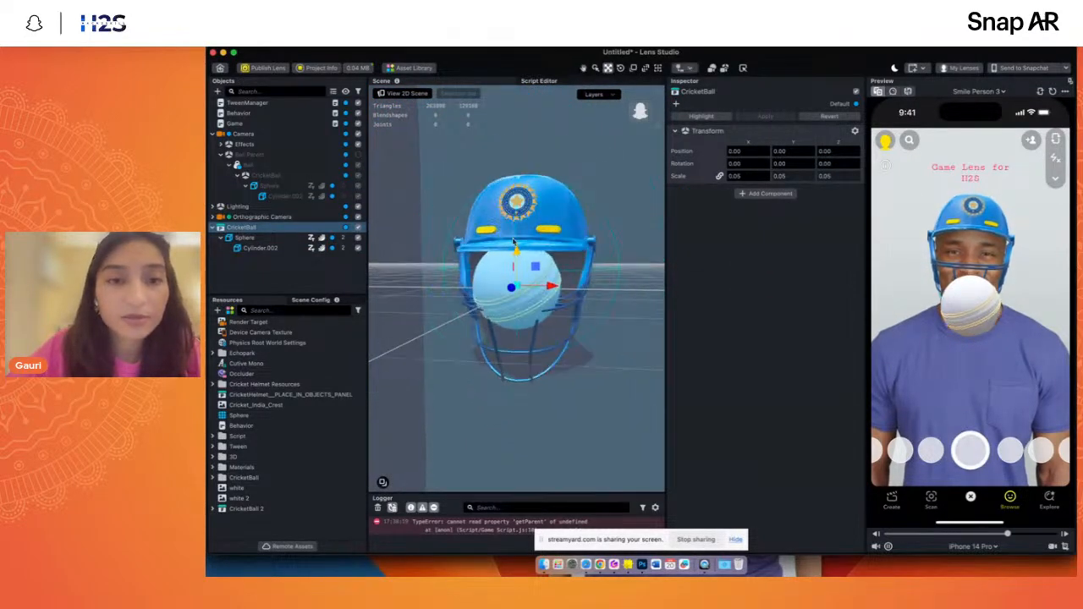
left_click_drag(517, 258, 525, 217)
scroll(525, 217, "down", 4)
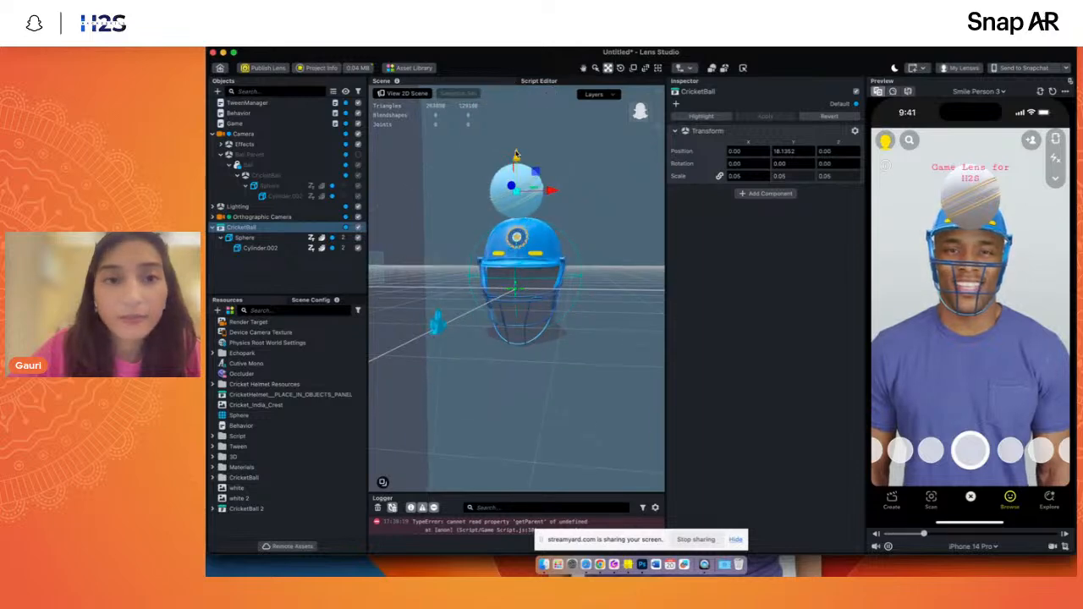
left_click(340, 220)
left_click(254, 227)
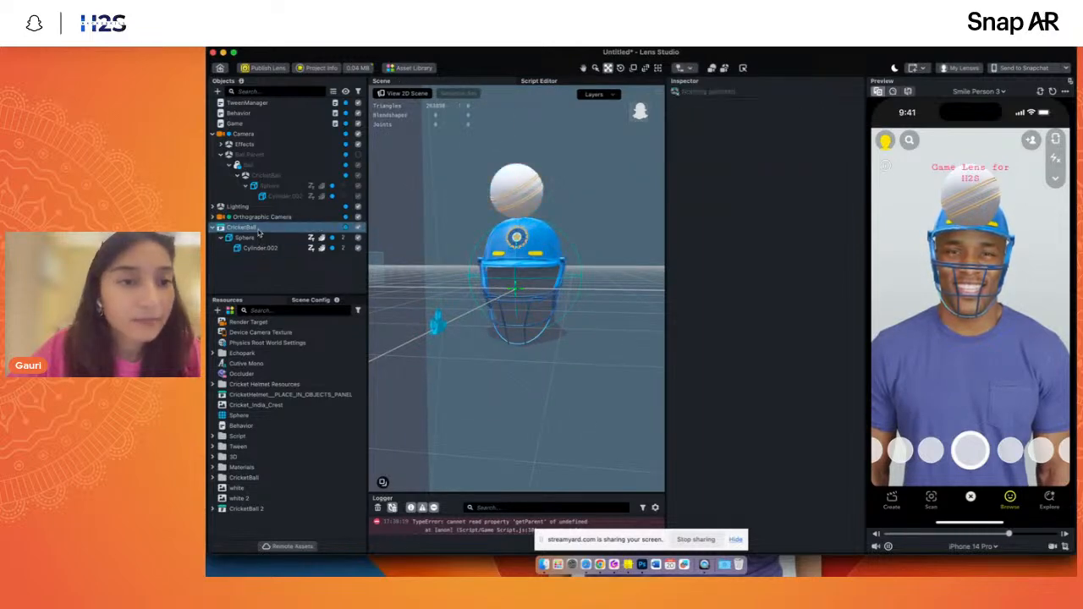
left_click_drag(516, 157, 517, 114)
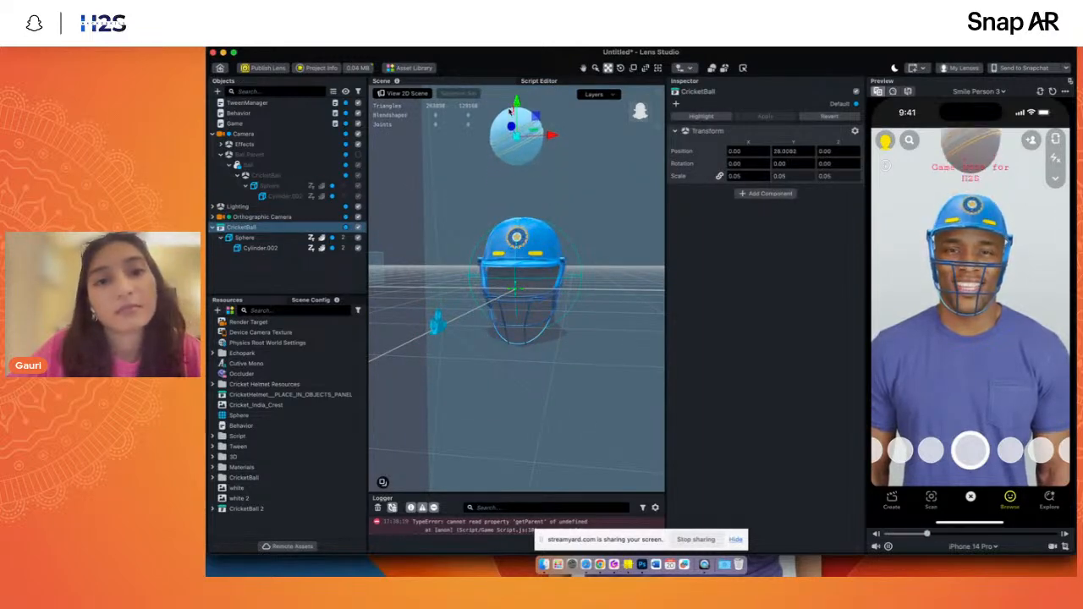
- Focus the scene on the CricketBall's Sphere and open its Material from the CricketBall 2 Materials folder in the resources
left_click(243, 239)
double_click(241, 242)
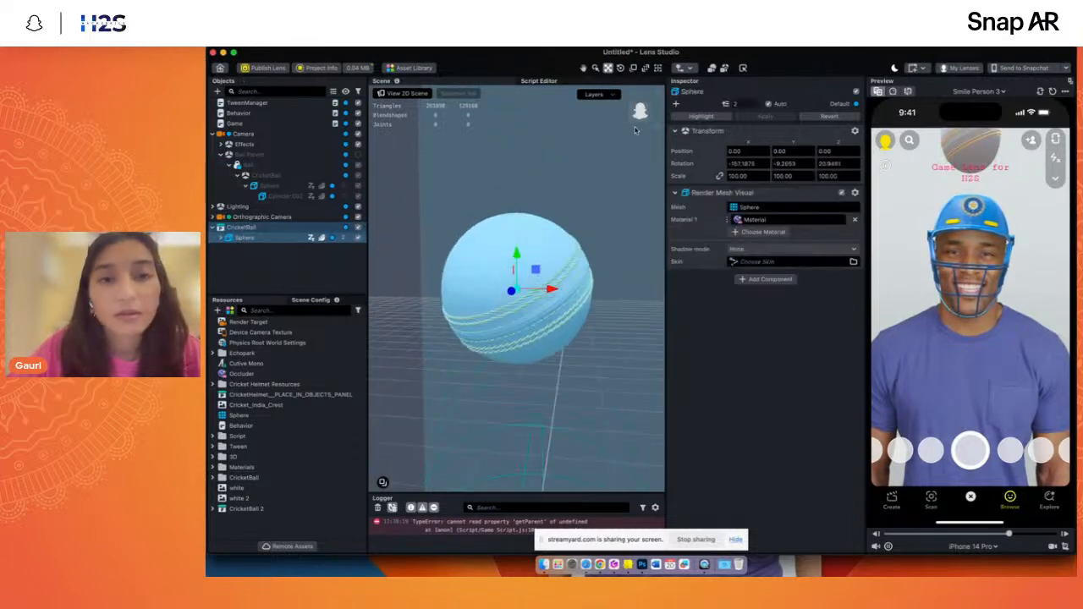
left_click_drag(642, 113, 644, 114)
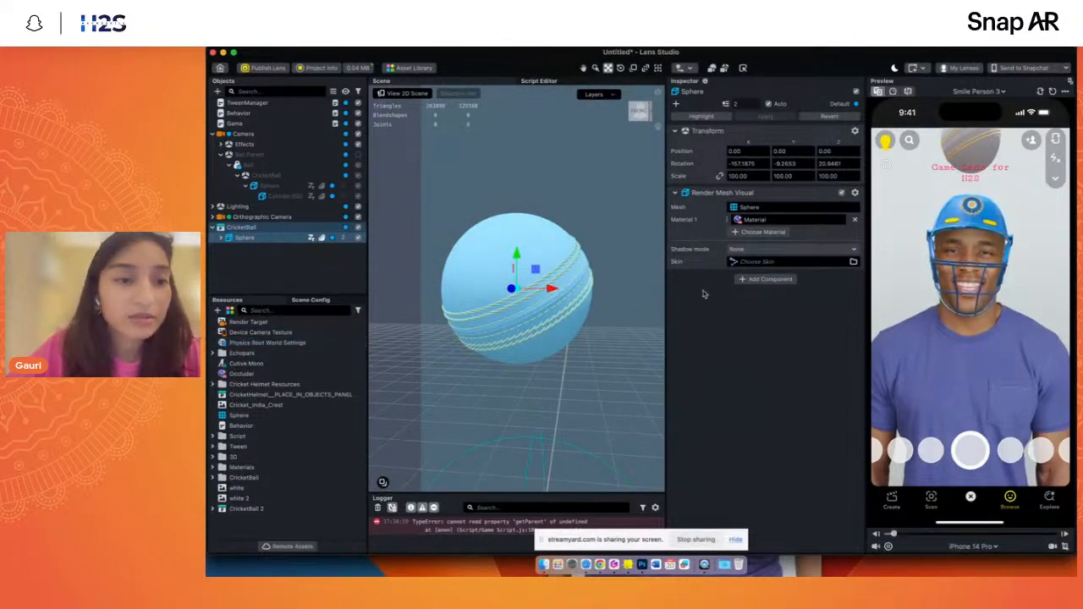
left_click(748, 222)
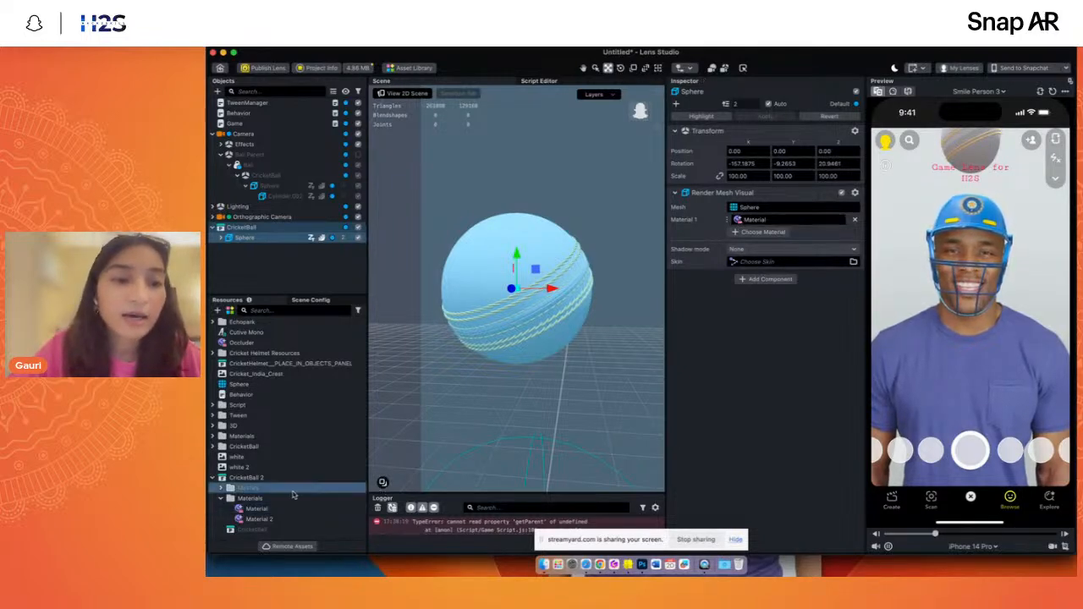
left_click(254, 457)
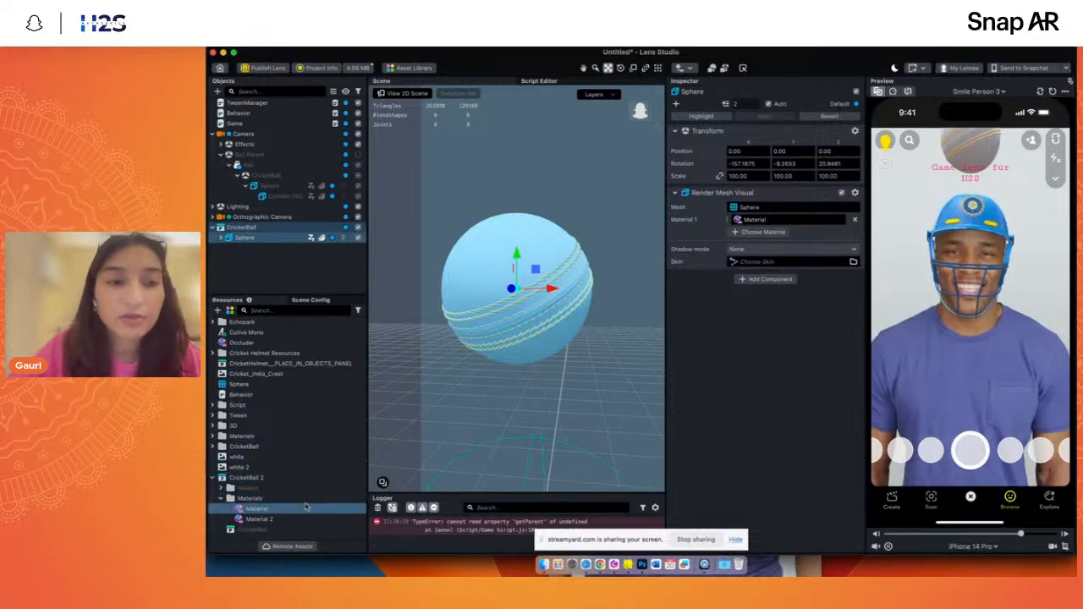
left_click(750, 207)
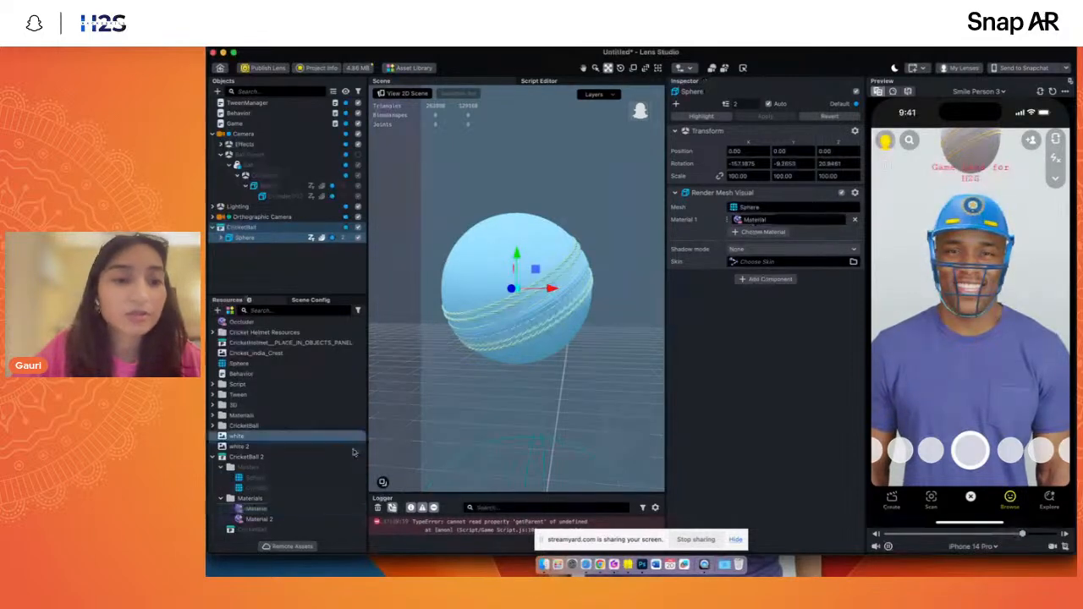
left_click(281, 508)
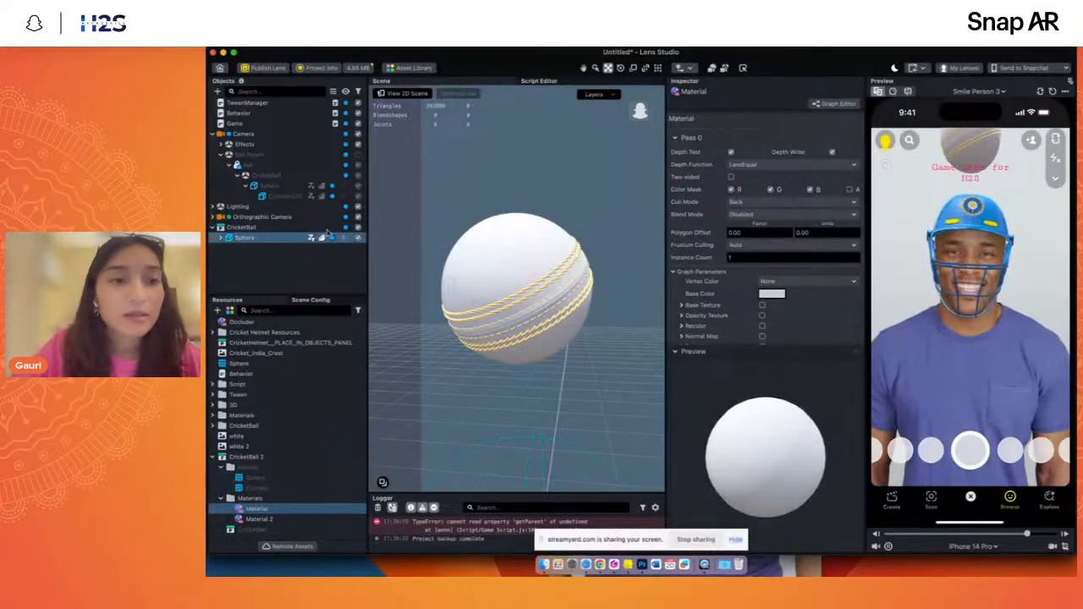
- Enable Base Texture in the graph parameters of the ball's Material
left_click(639, 119)
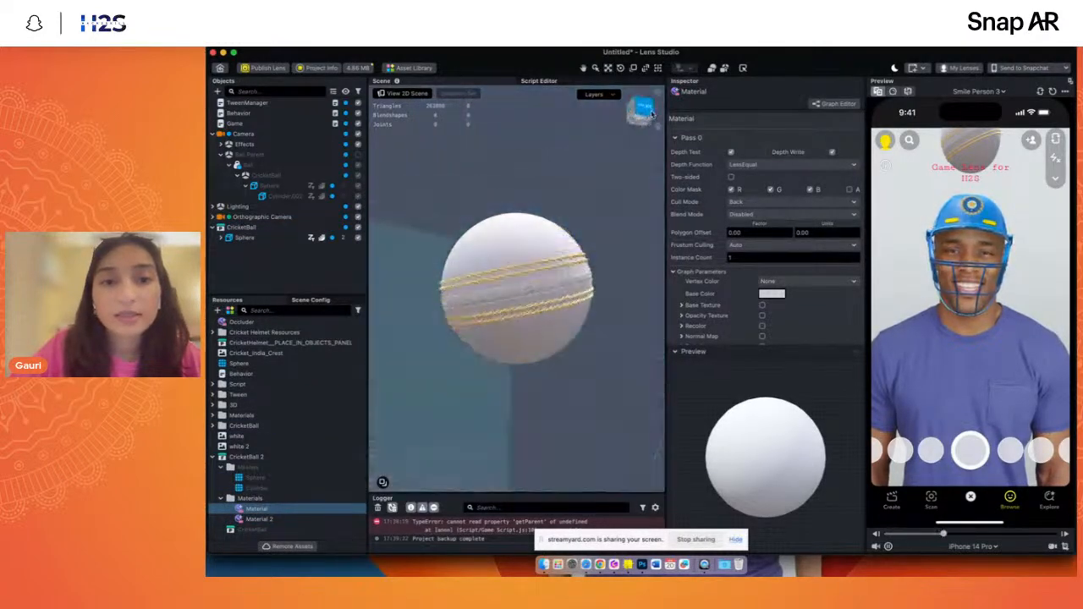
scroll(745, 334, "down", 3)
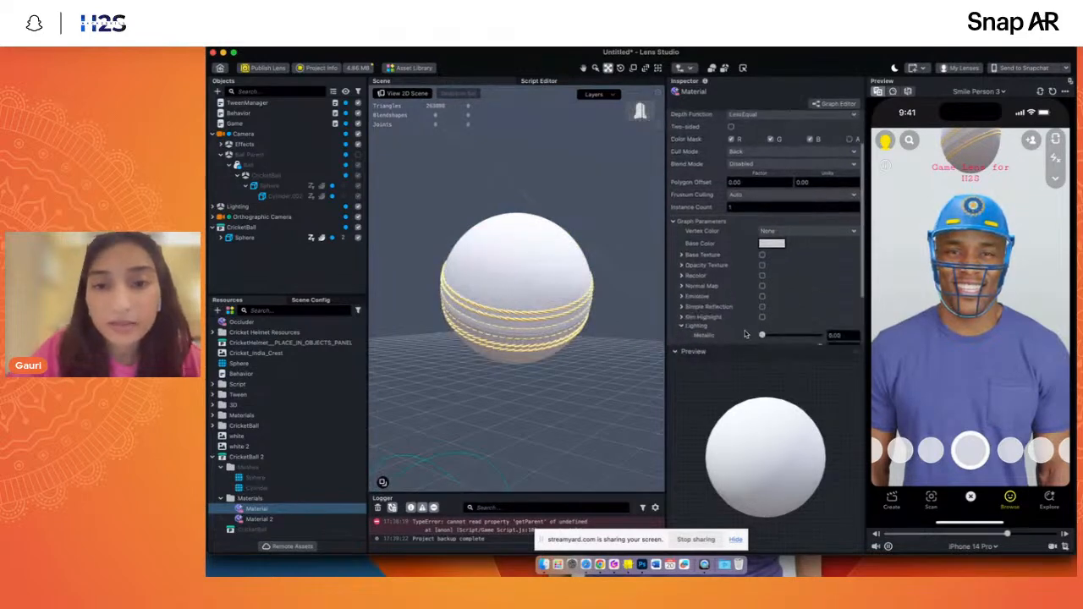
left_click(762, 255)
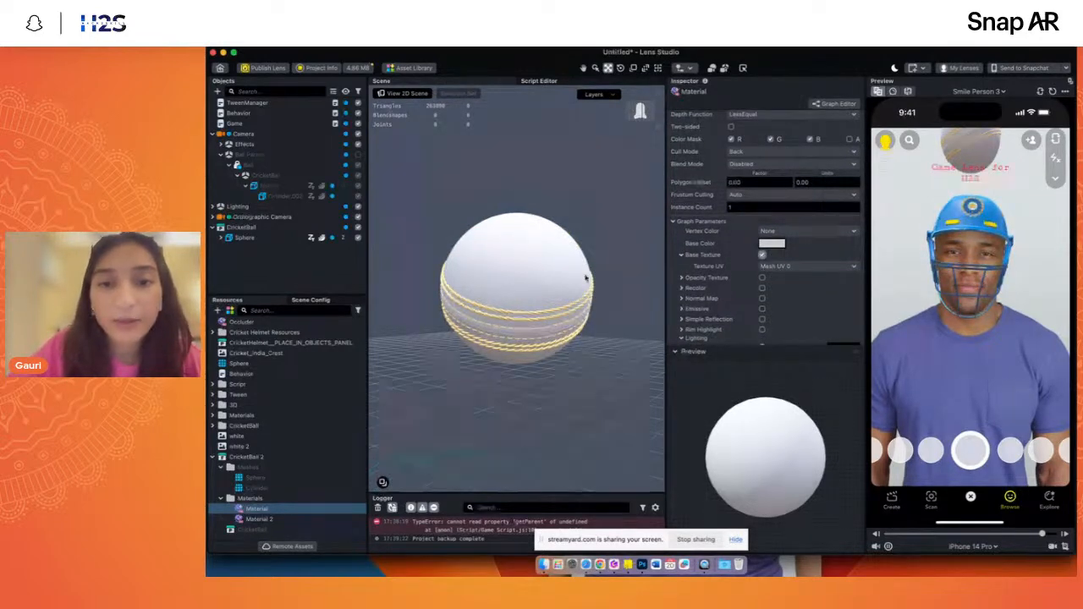
left_click(643, 110)
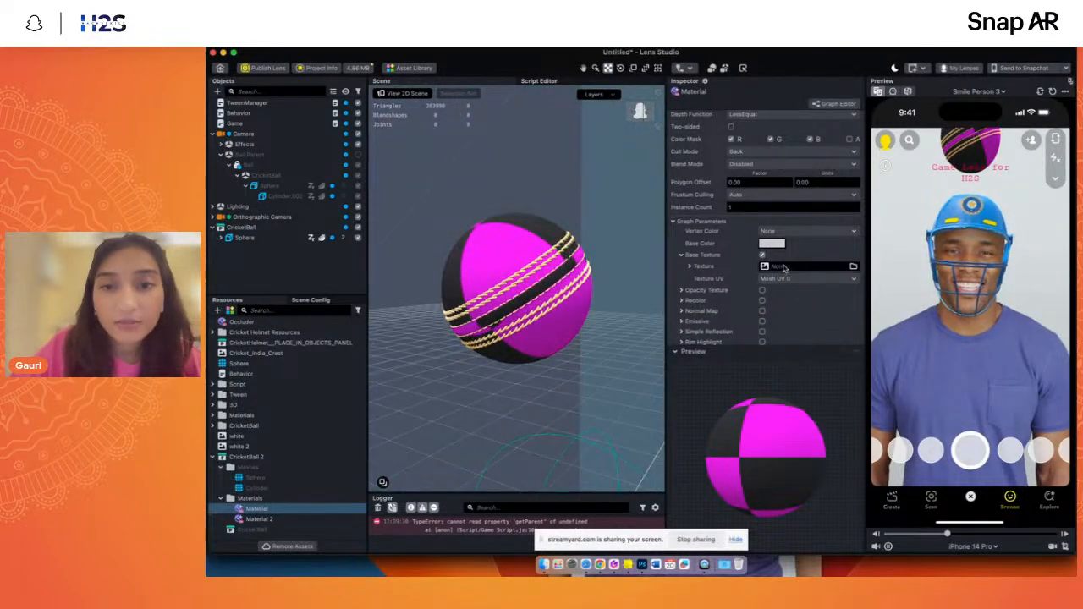
- Import Cricket_Ball_texture.jpg for the base texture from the textures folder inside the 3D folder of Assets Game 01, previewing the image first
left_click(783, 268)
left_click(561, 182)
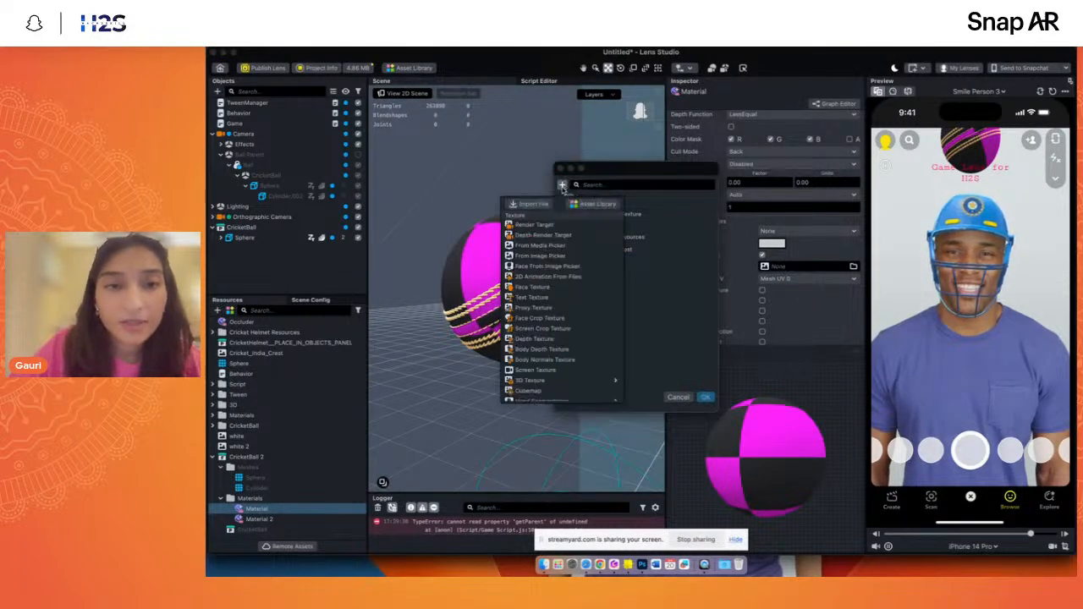
left_click(528, 205)
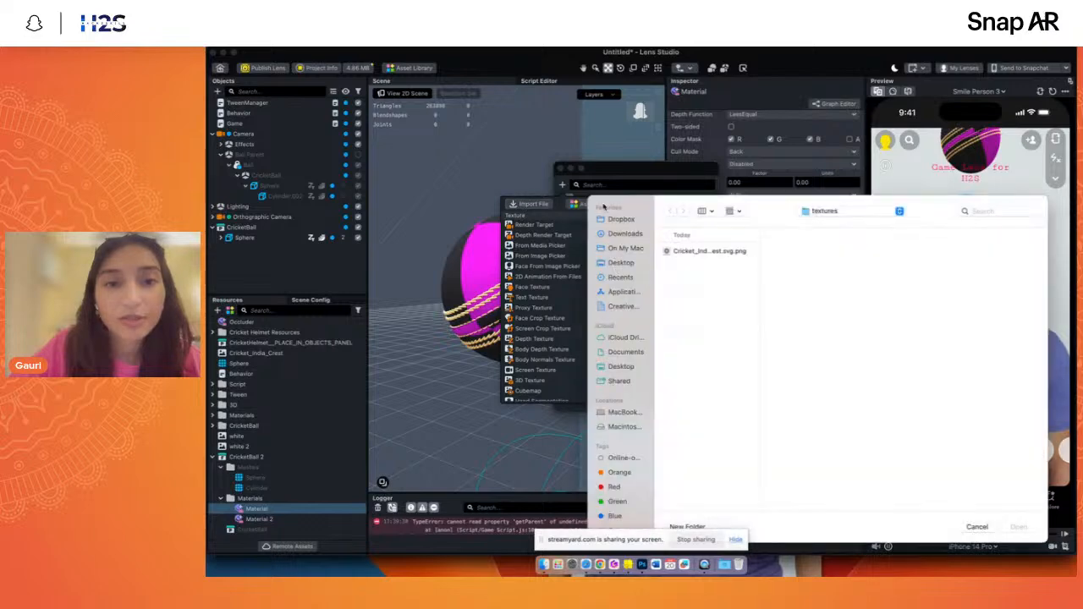
left_click(825, 211)
left_click(827, 224)
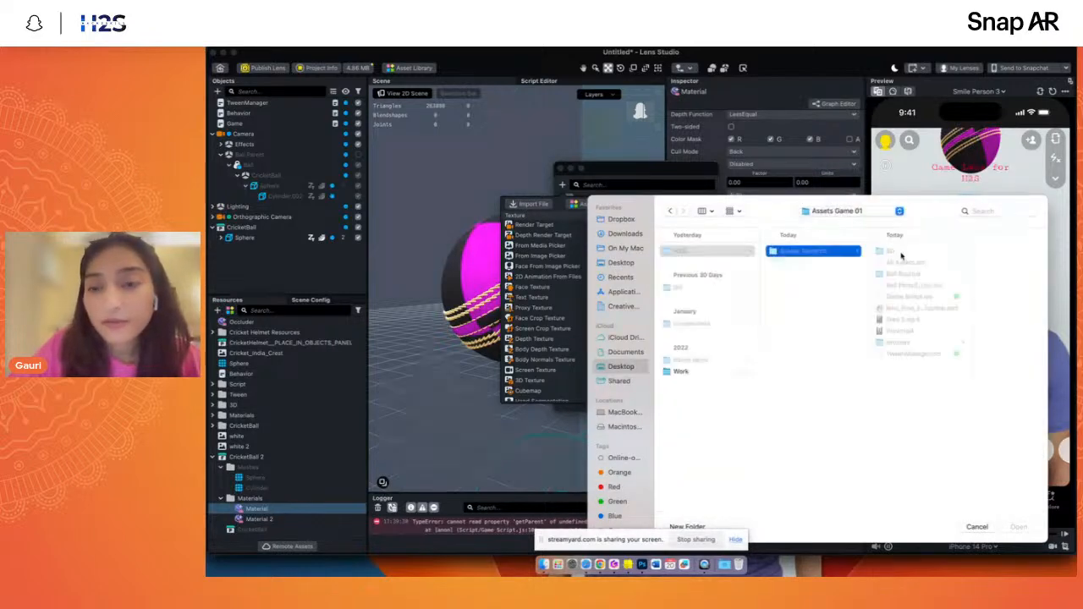
key("Right")
key("Down")
key("Down")
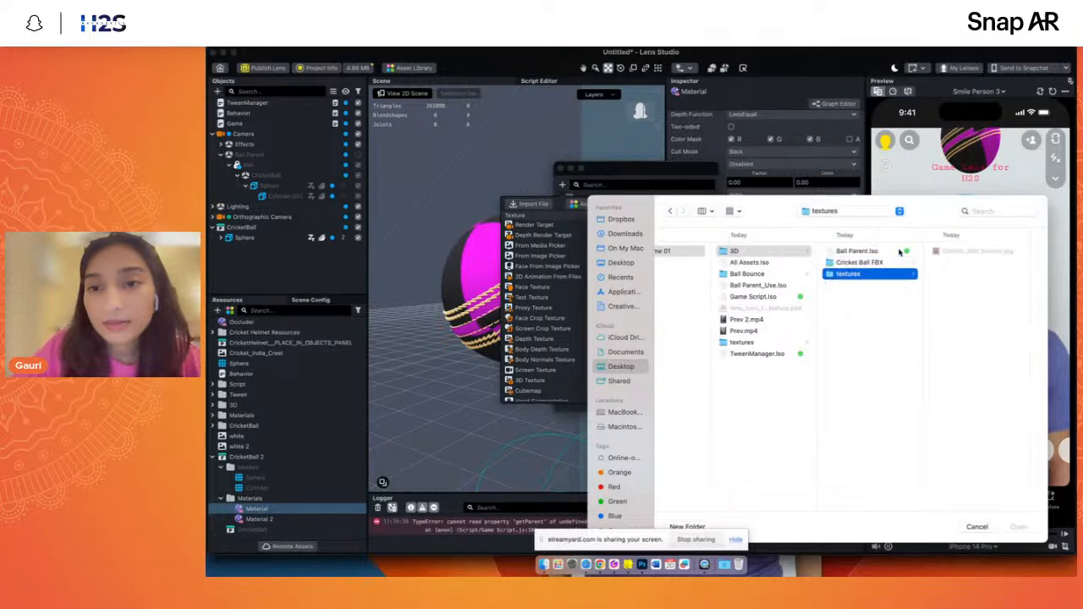
key("Right")
key("space")
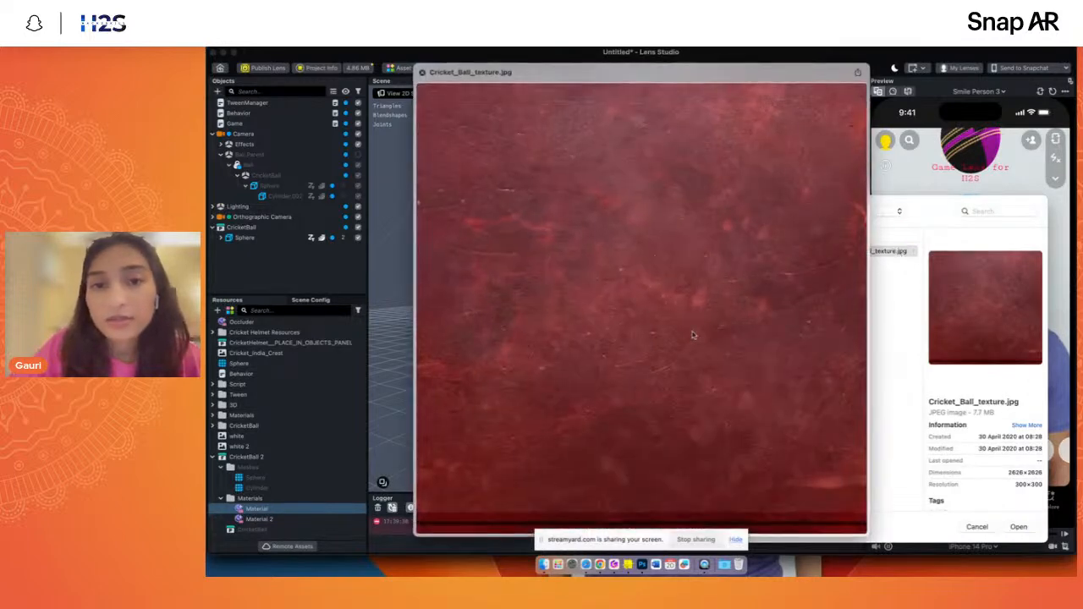
key("space")
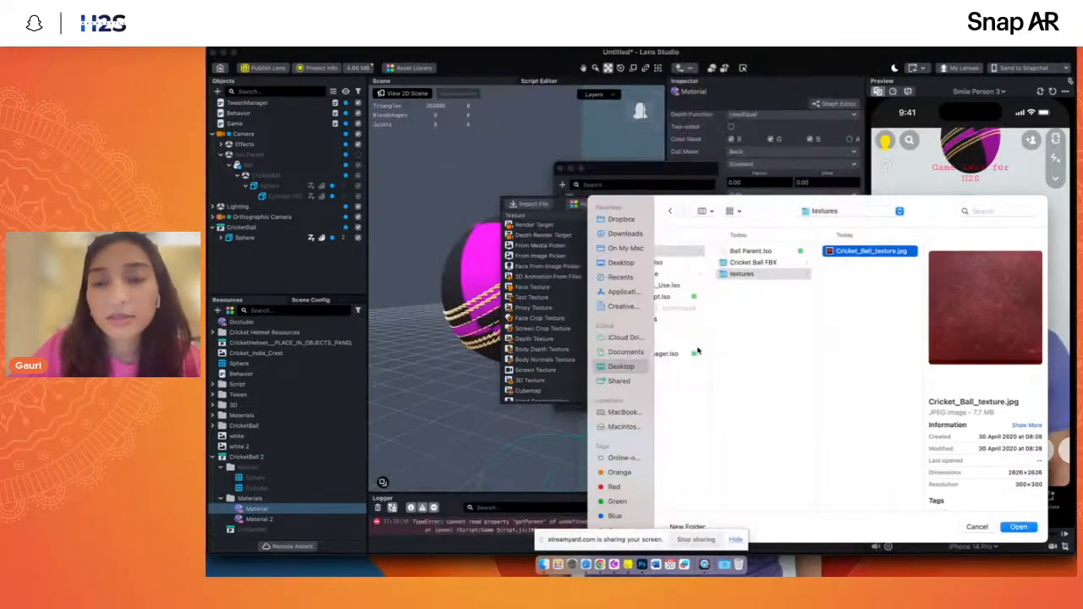
key("Return")
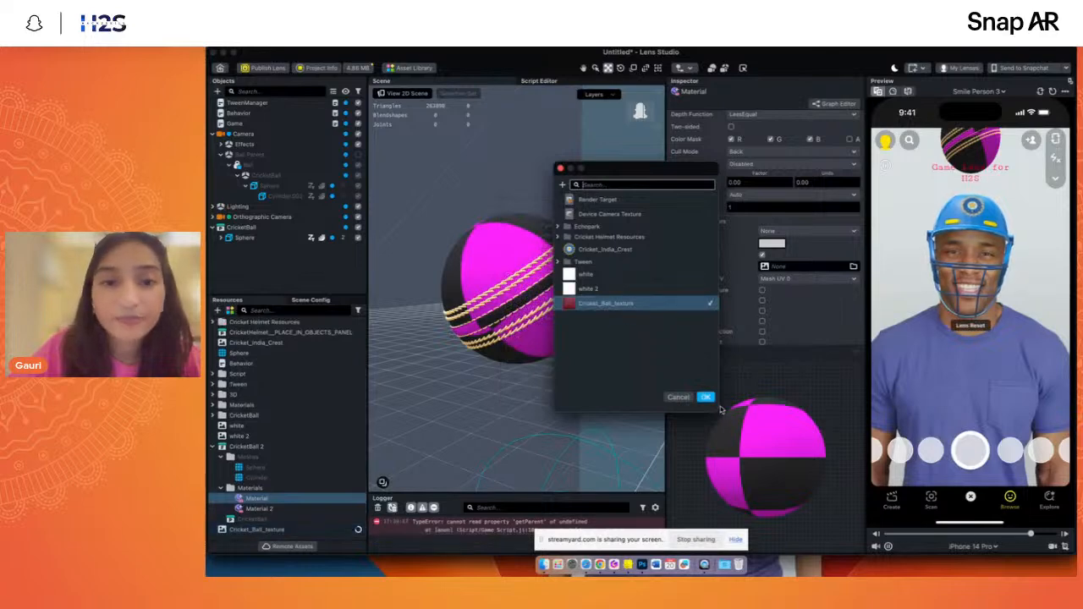
- Assign Cricket_Ball_texture as the base texture of the ball's Material and check the ball from several sides
left_click(705, 397)
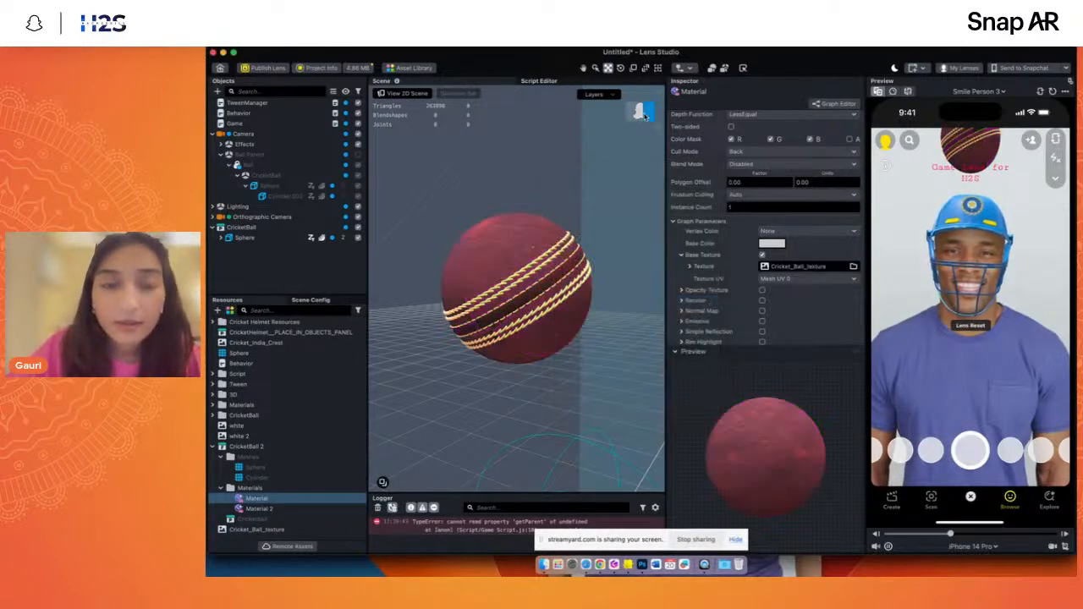
left_click_drag(639, 115, 659, 125)
left_click(645, 118)
left_click(643, 115)
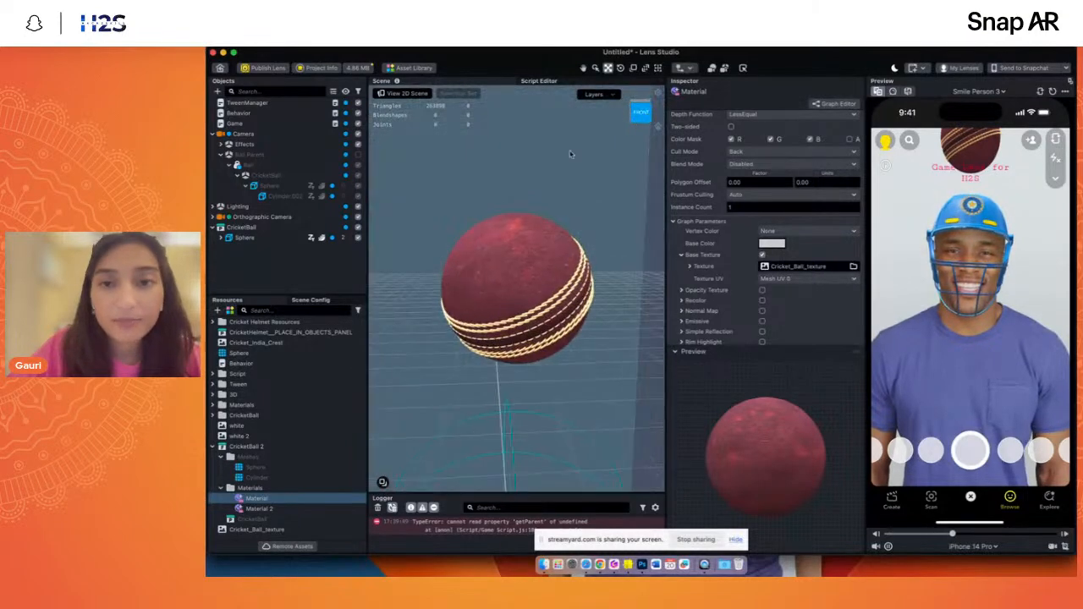
scroll(678, 318, "down", 3)
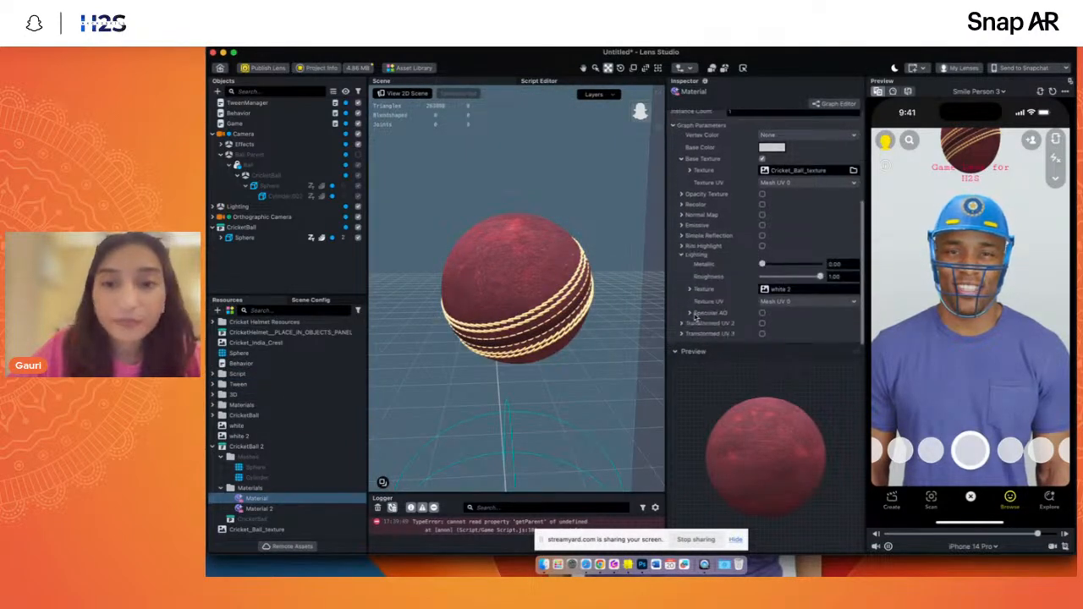
- Recalculate the current Lens size to check it against the size limit
left_click(359, 68)
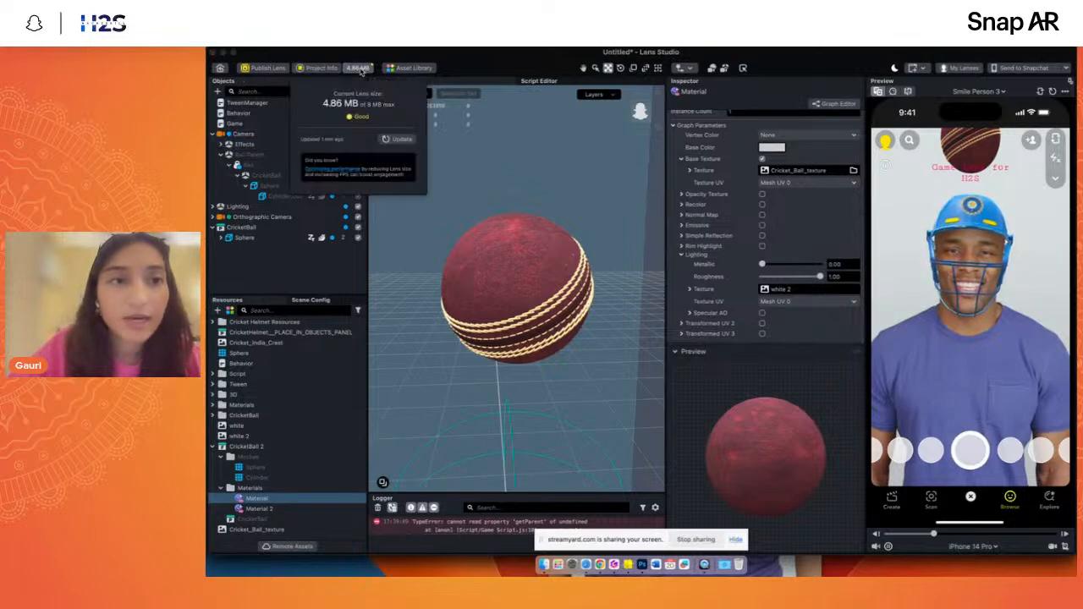
left_click(401, 138)
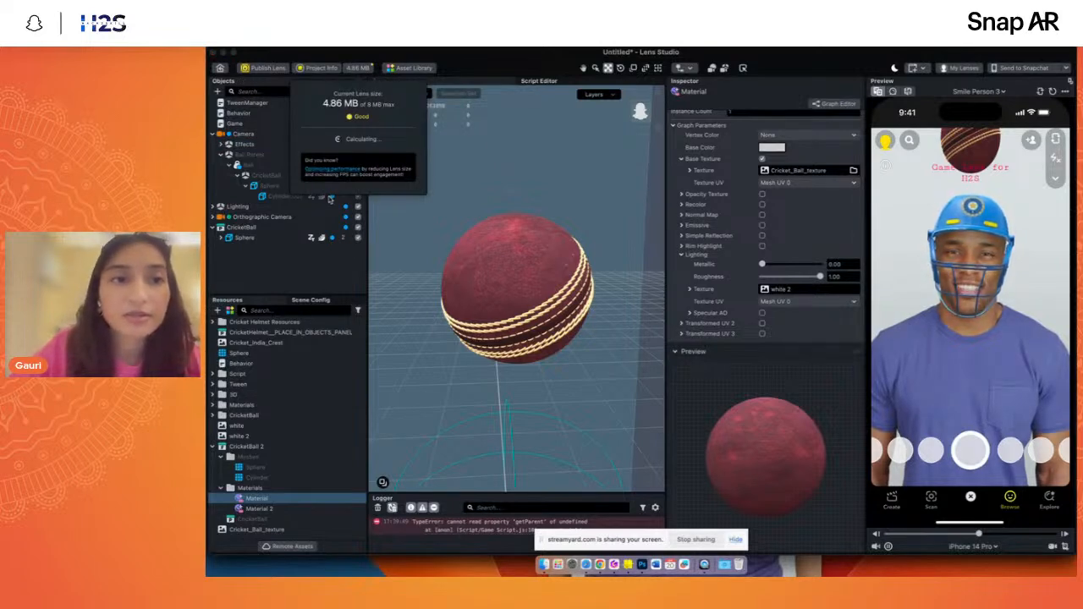
left_click(293, 285)
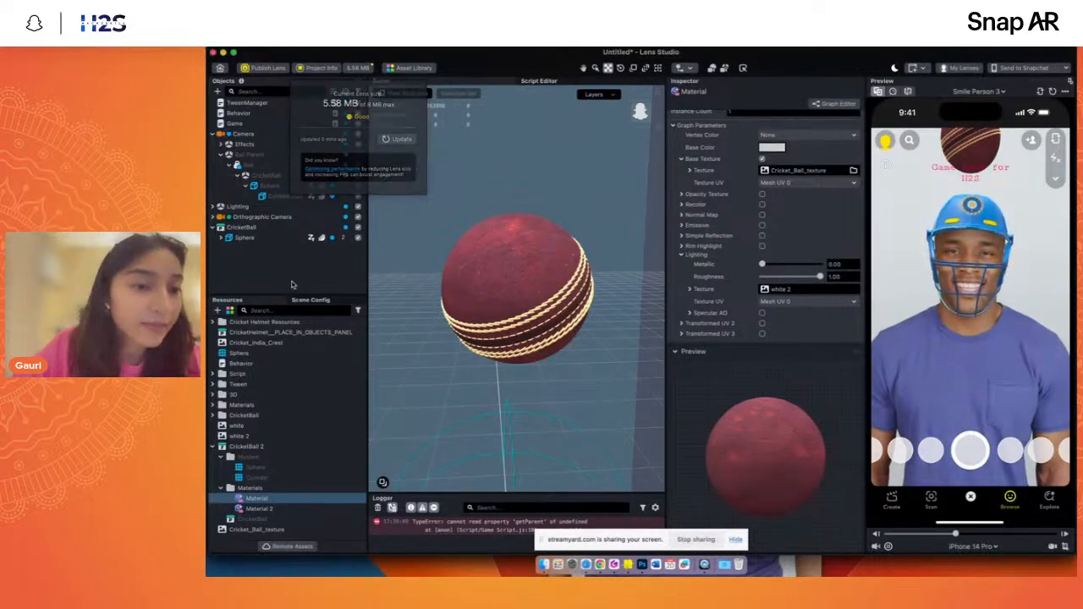
- Compare the mesh details and file sizes of the Sphere and Cylinder meshes in the CricketBall 2 resources
left_click(254, 467)
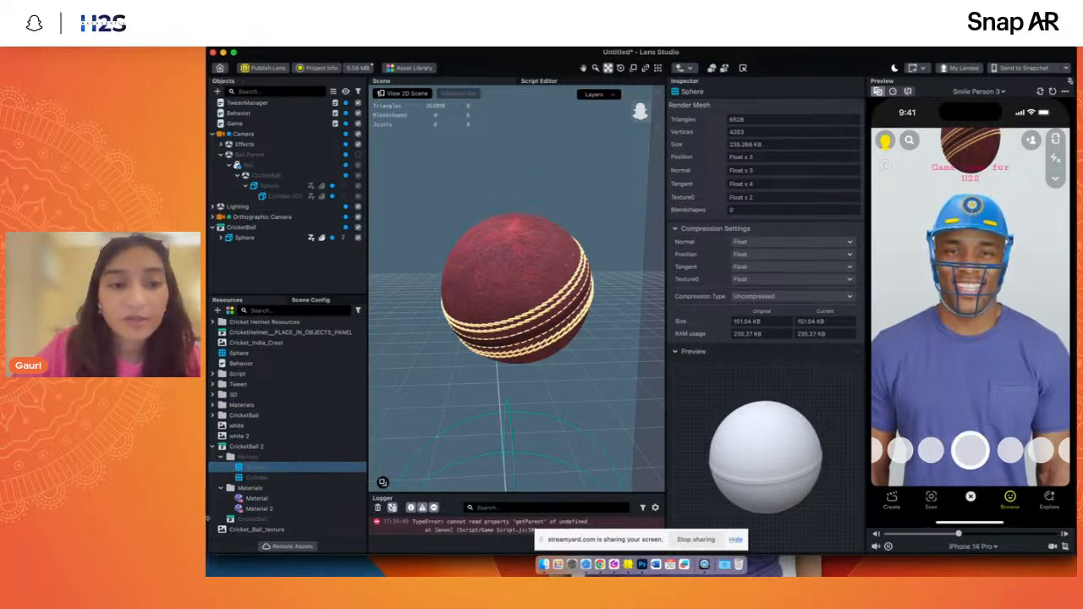
left_click(249, 479)
left_click(250, 468)
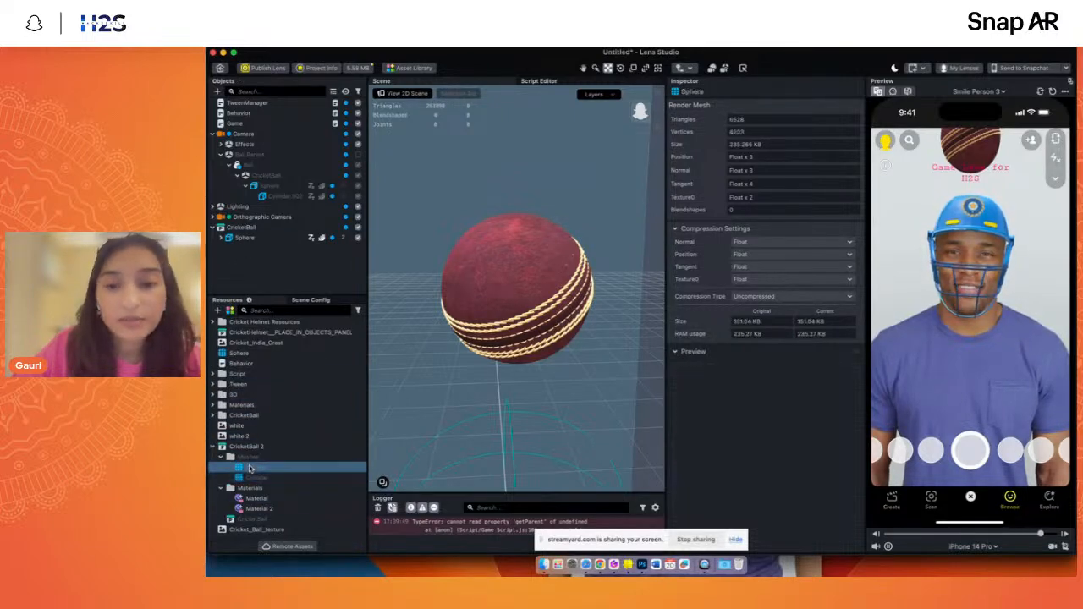
left_click(250, 479)
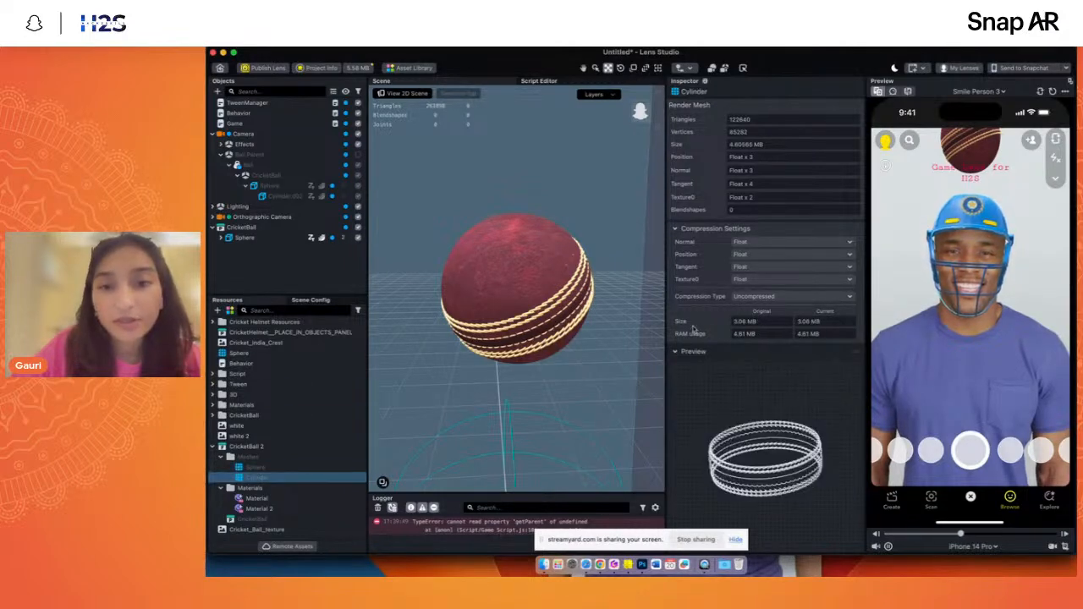
- Set the Compression Type of the CricketBall 2 Sphere mesh to Draco, keeping the default compression level and bit values
key("Up")
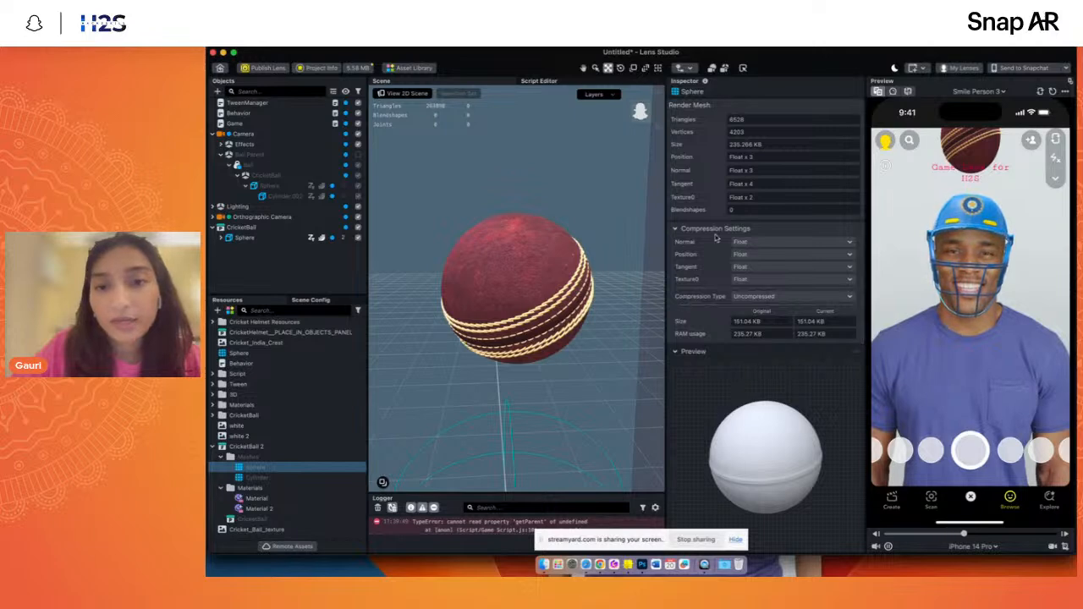
left_click(731, 298)
left_click(751, 309)
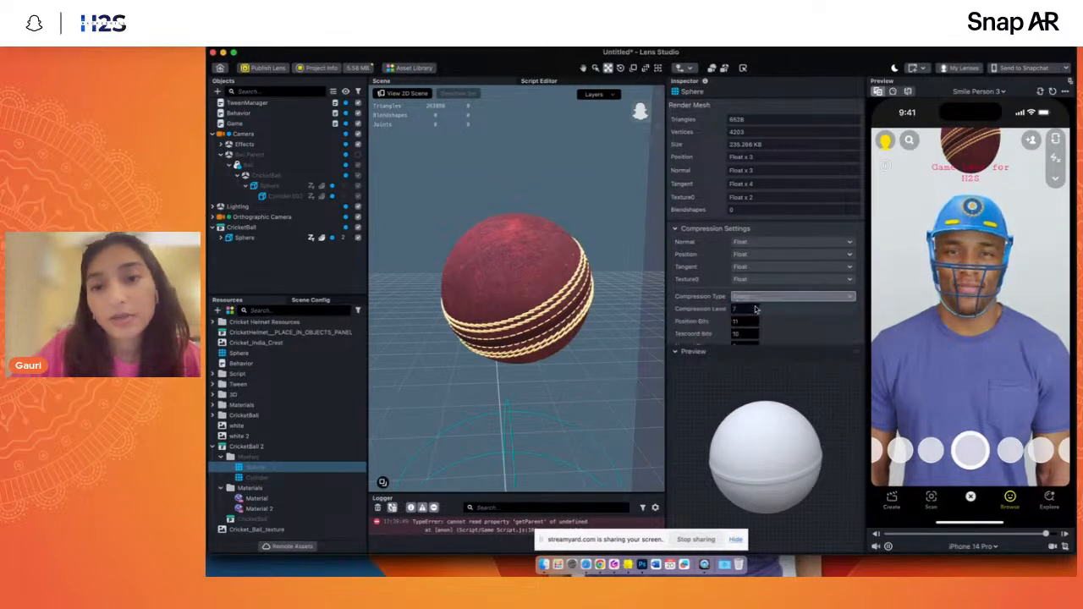
scroll(691, 319, "down", 3)
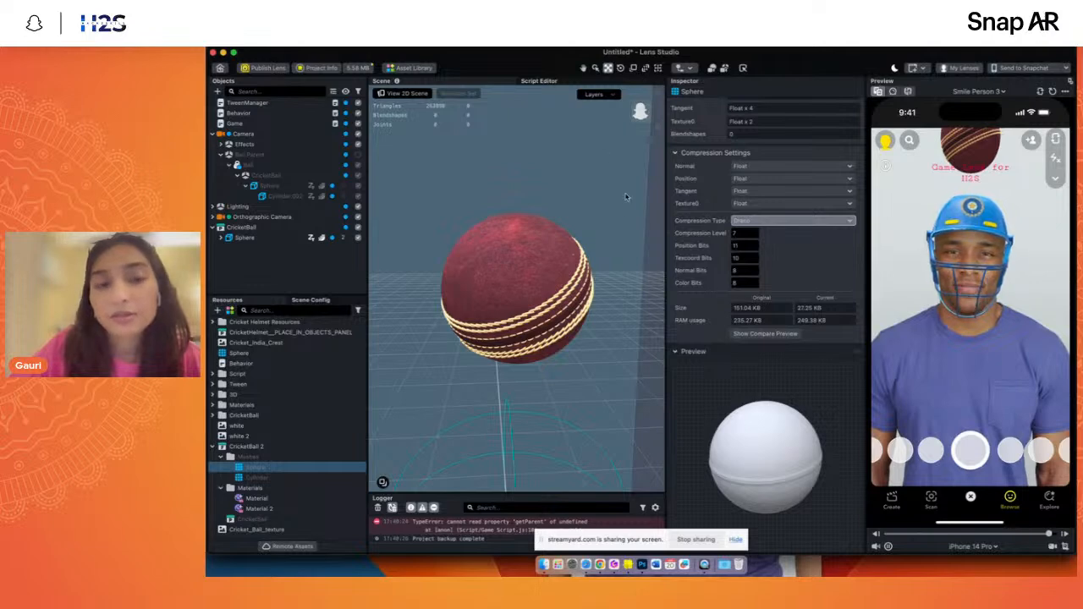
- Recalculate the current Lens size and set the CricketBall 2 Sphere mesh's Draco Compression Level to 10
left_click(357, 67)
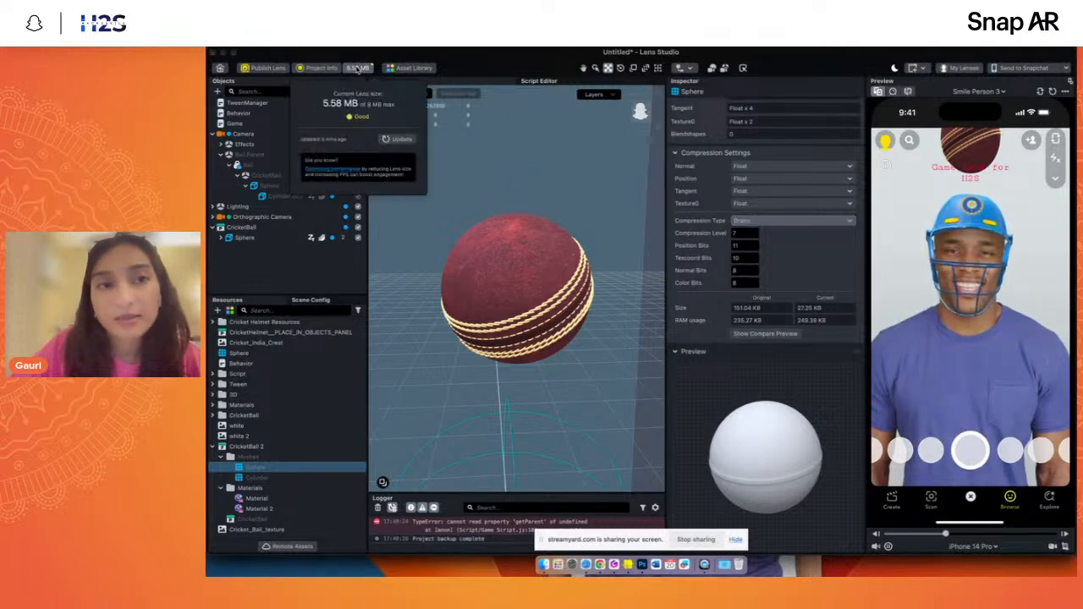
left_click(398, 140)
left_click(493, 83)
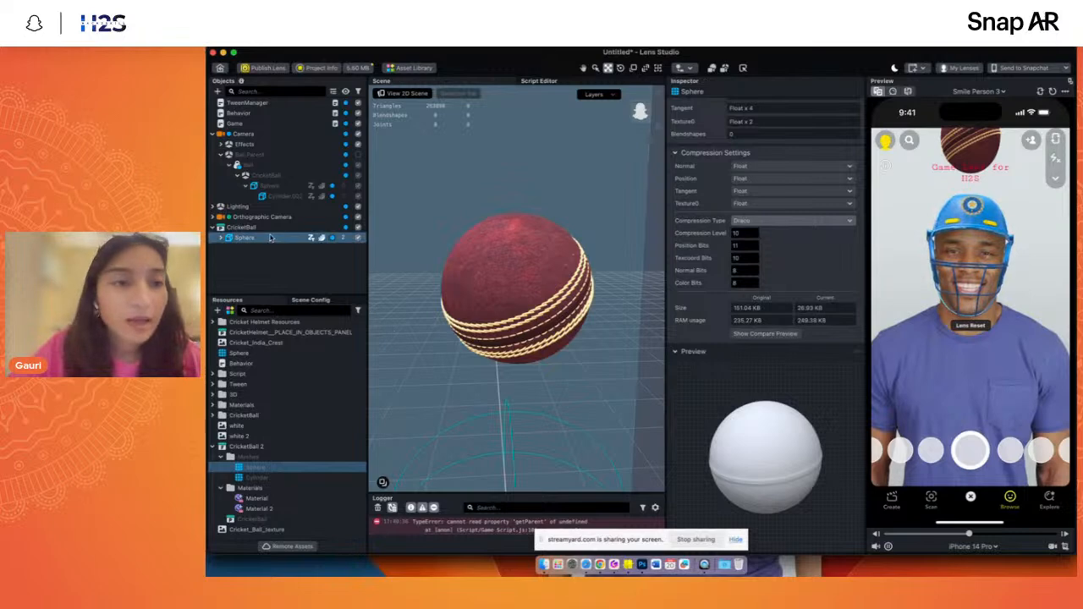
- Set the CricketBall 2 Cylinder mesh's Compression Type to Draco with Compression Level 10
left_click(271, 478)
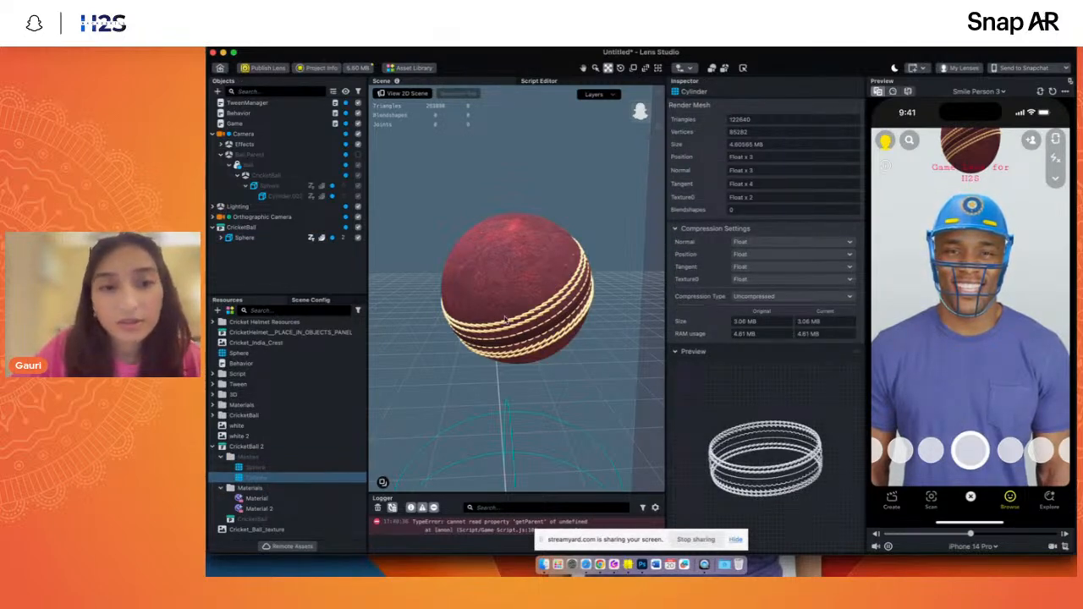
left_click(752, 297)
left_click(752, 310)
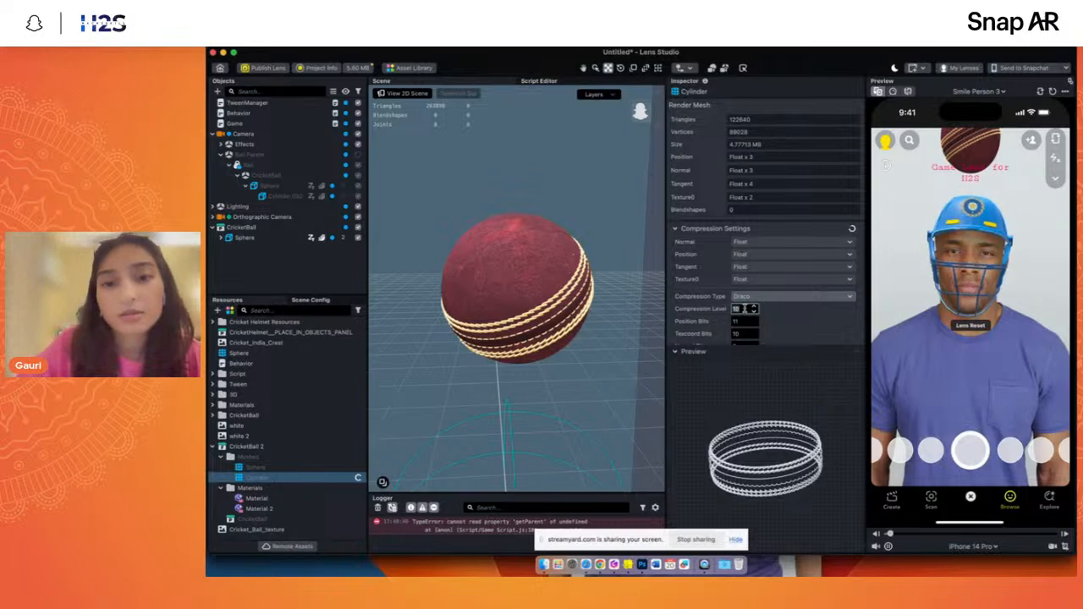
- Recalculate the Lens size against the limit and recheck the Cylinder mesh's Compression Type options
left_click(357, 68)
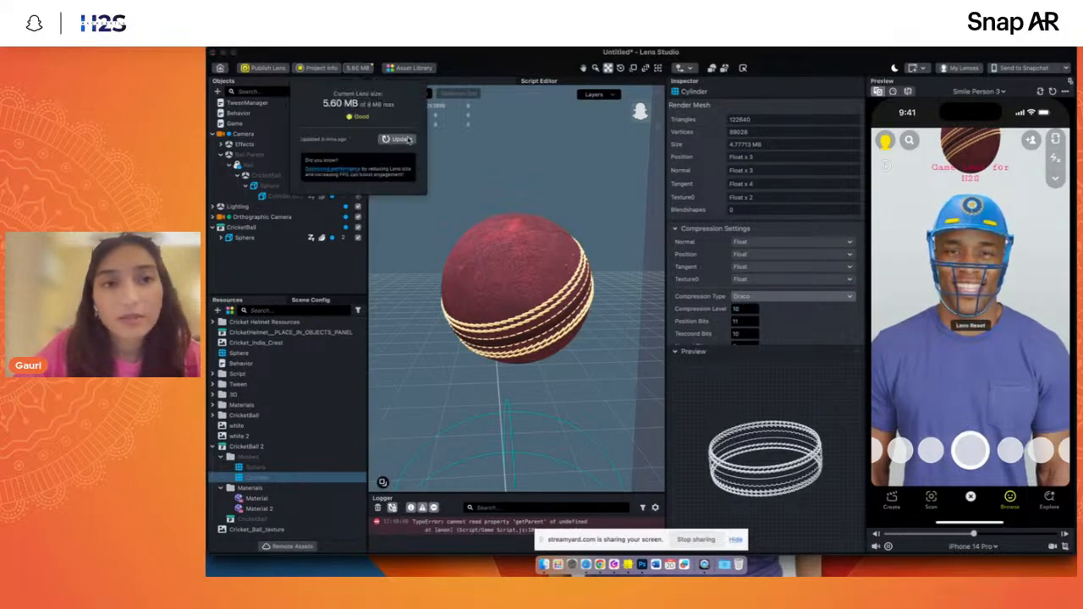
left_click(399, 140)
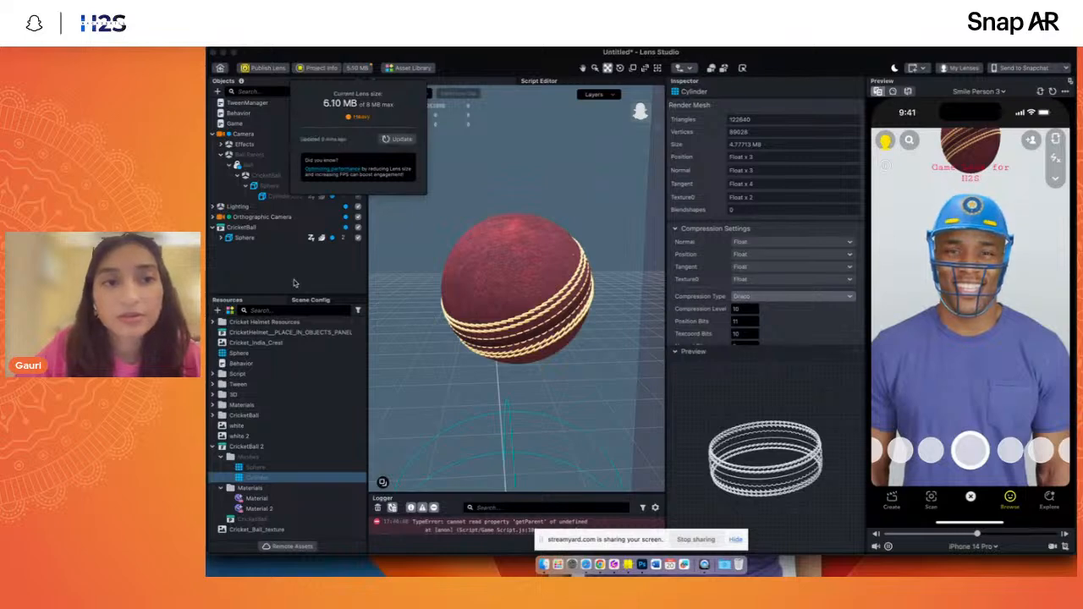
left_click(745, 299)
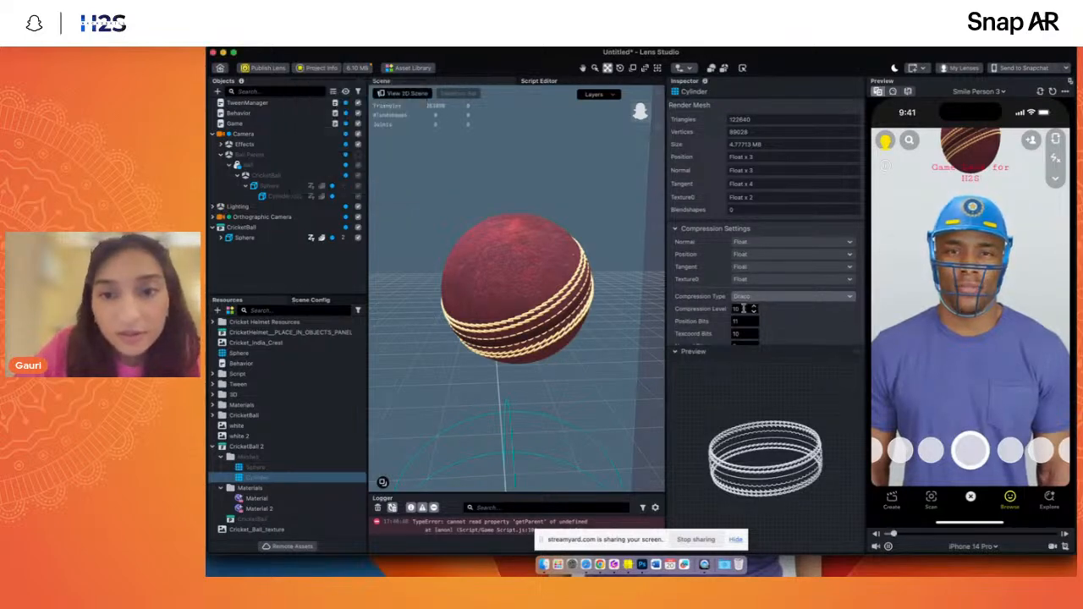
left_click(744, 299)
left_click(750, 300)
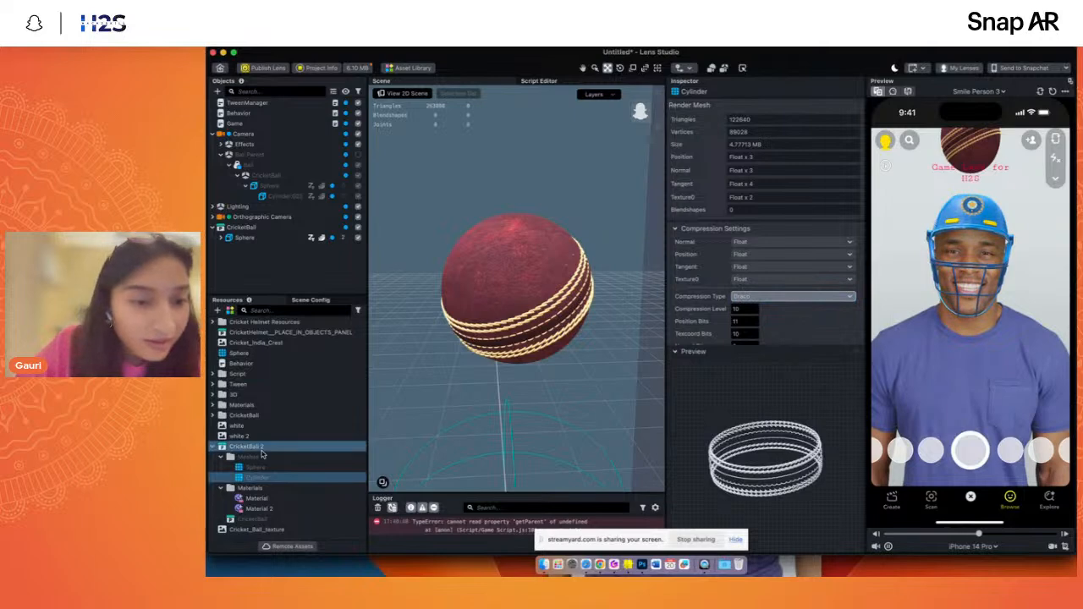
- Set the Texture Quality of Cricket_Ball_texture to Low and recalculate the Lens size
left_click(254, 528)
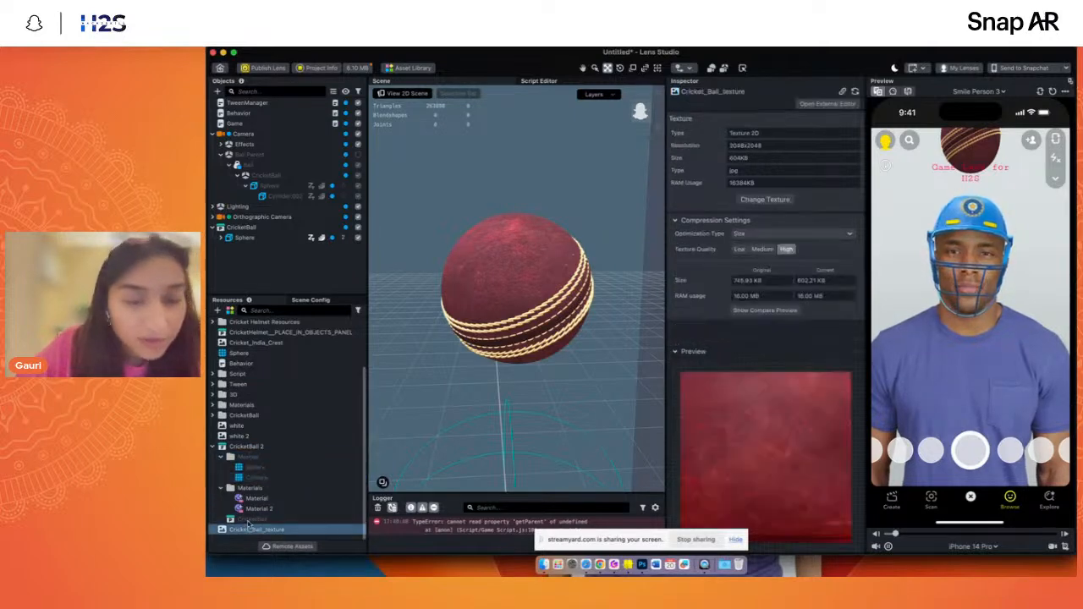
left_click(739, 250)
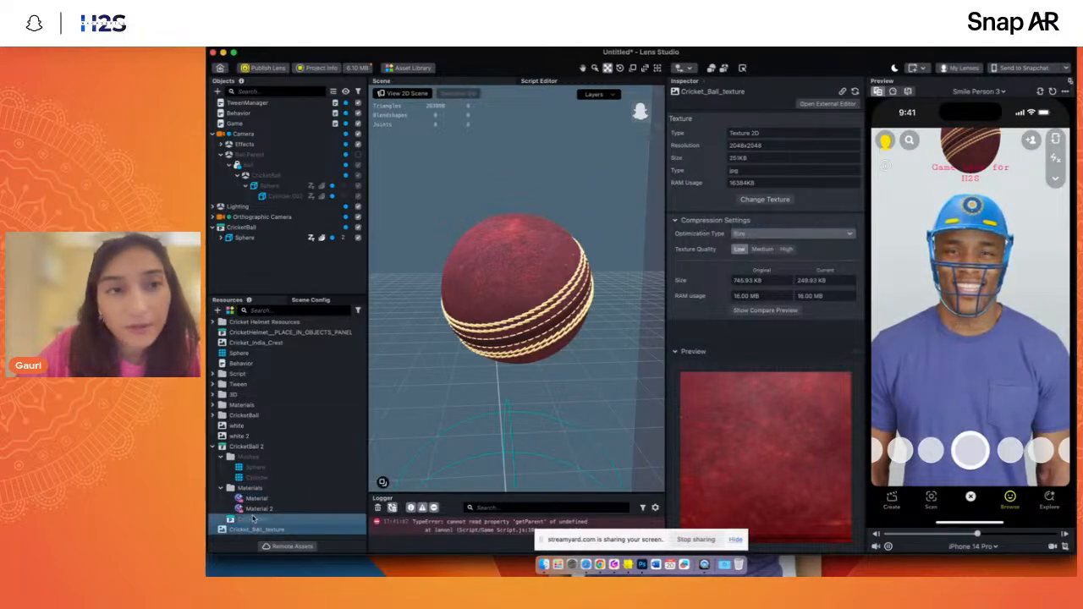
left_click(356, 67)
left_click(398, 139)
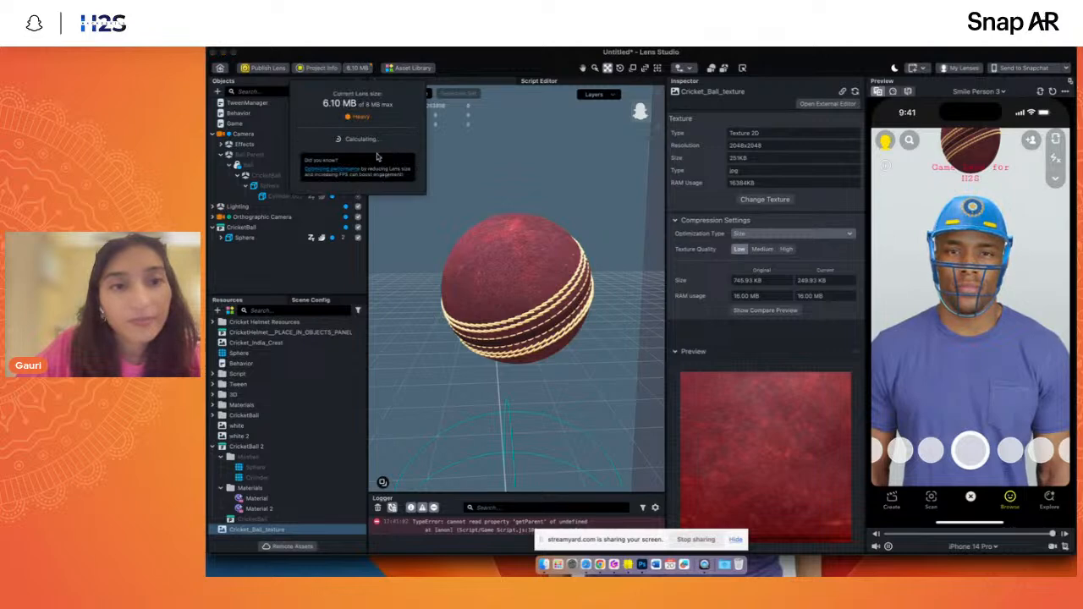
left_click(280, 266)
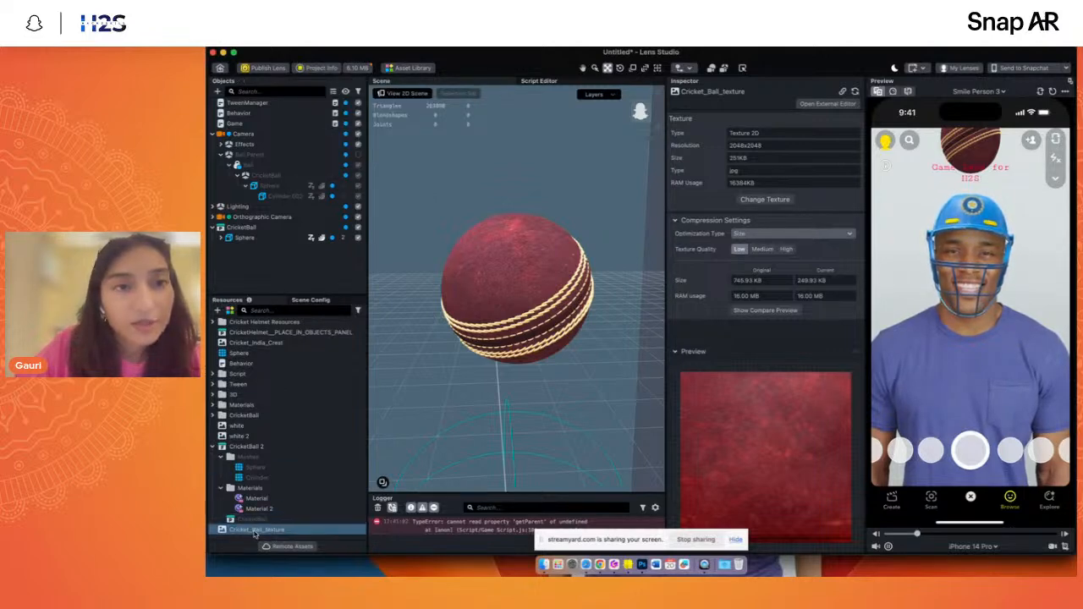
- Review the Optimization Type options of Cricket_Ball_texture and the Sphere mesh's compression settings
left_click(264, 509)
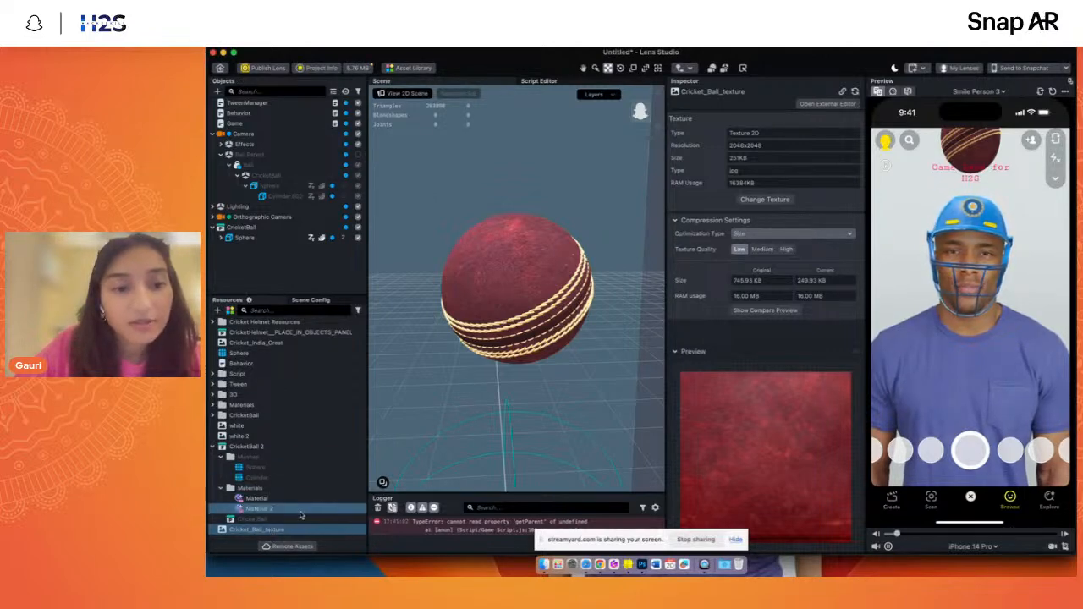
left_click(296, 529)
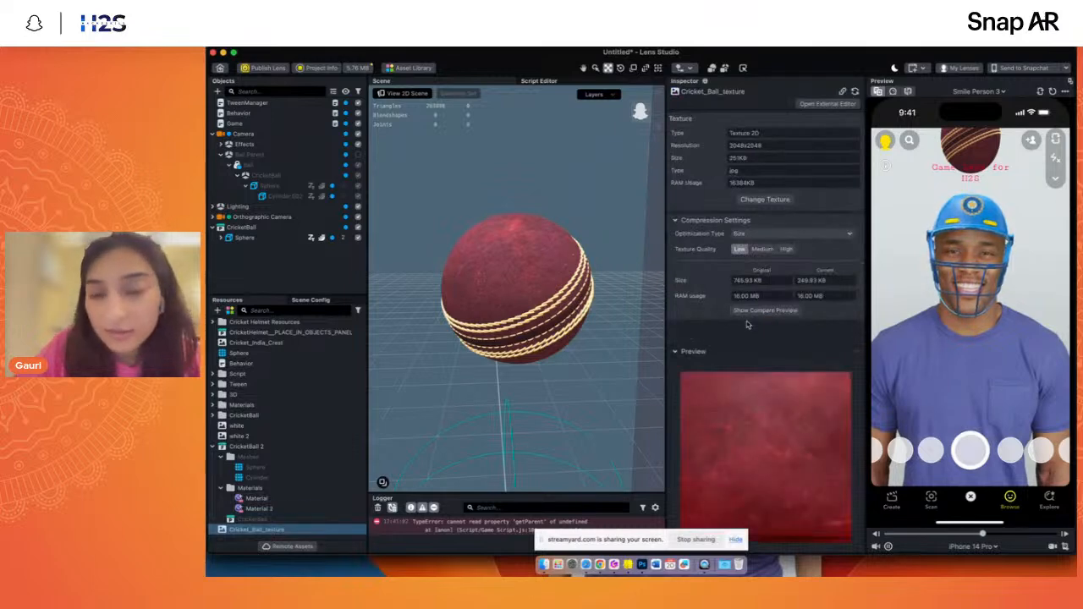
left_click(757, 236)
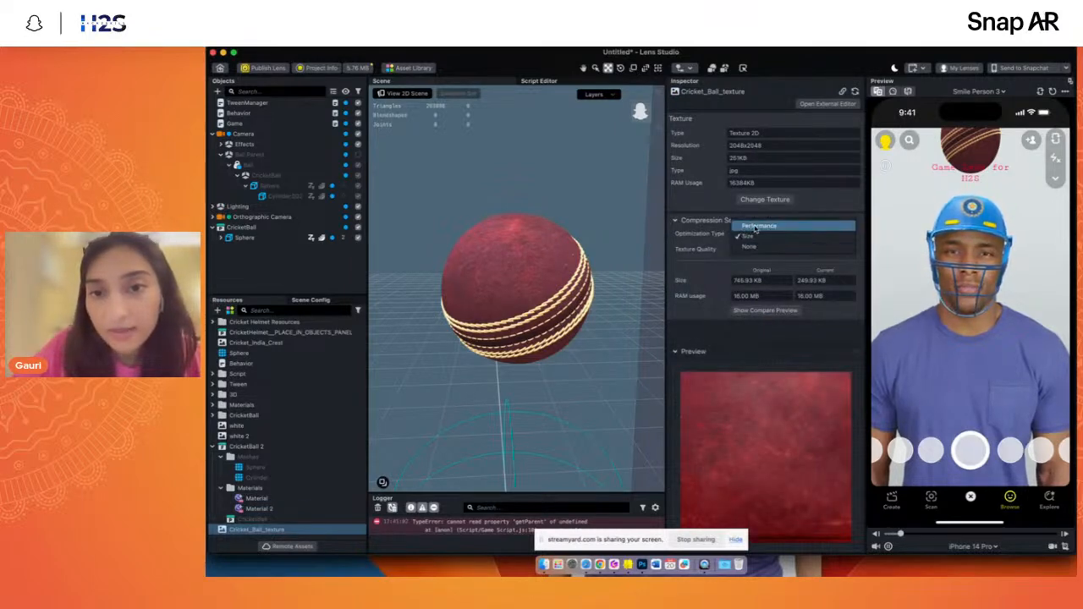
left_click(753, 238)
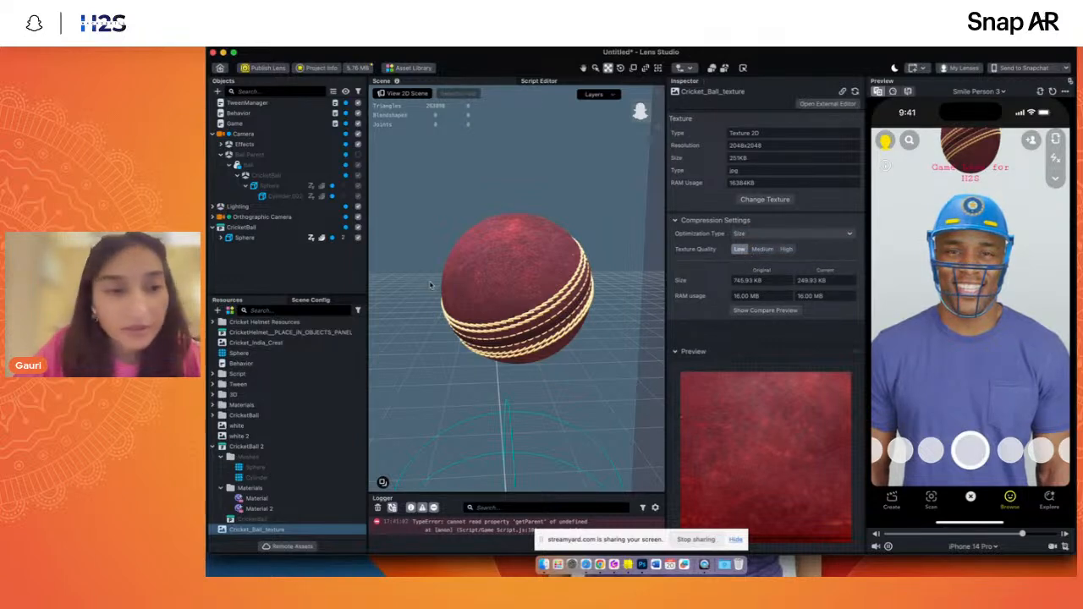
left_click(254, 467)
scroll(685, 318, "down", 3)
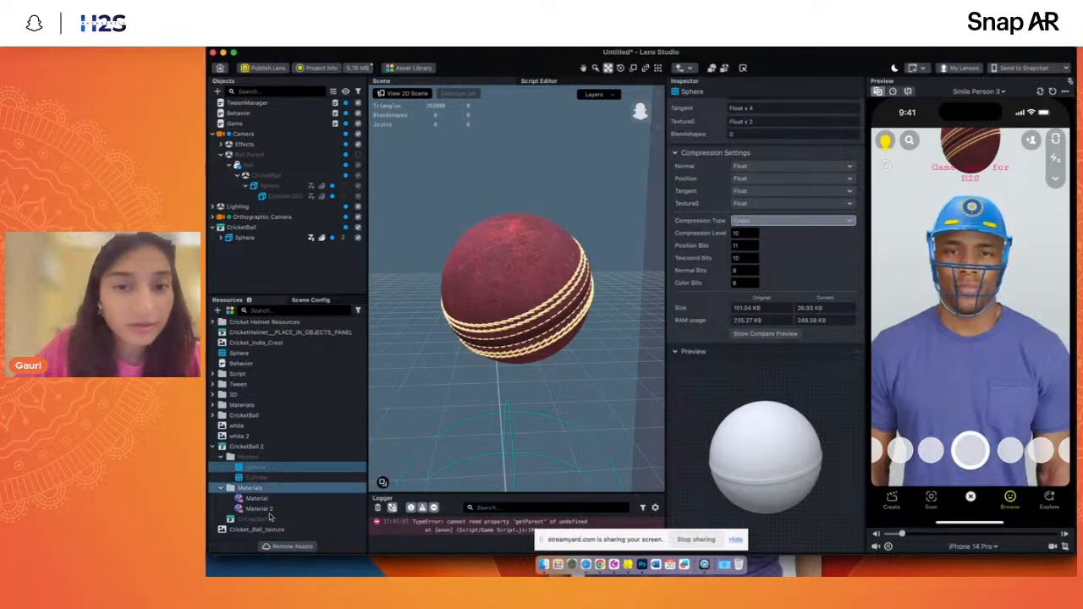
- Set the Cylinder mesh's Draco Compression Level to 7
left_click(254, 477)
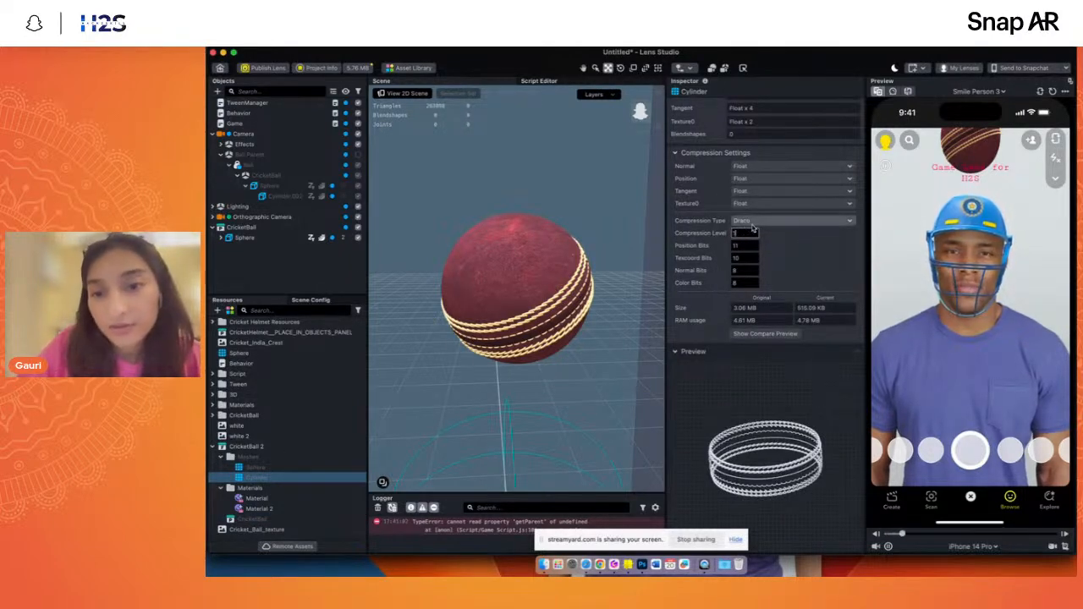
type("7")
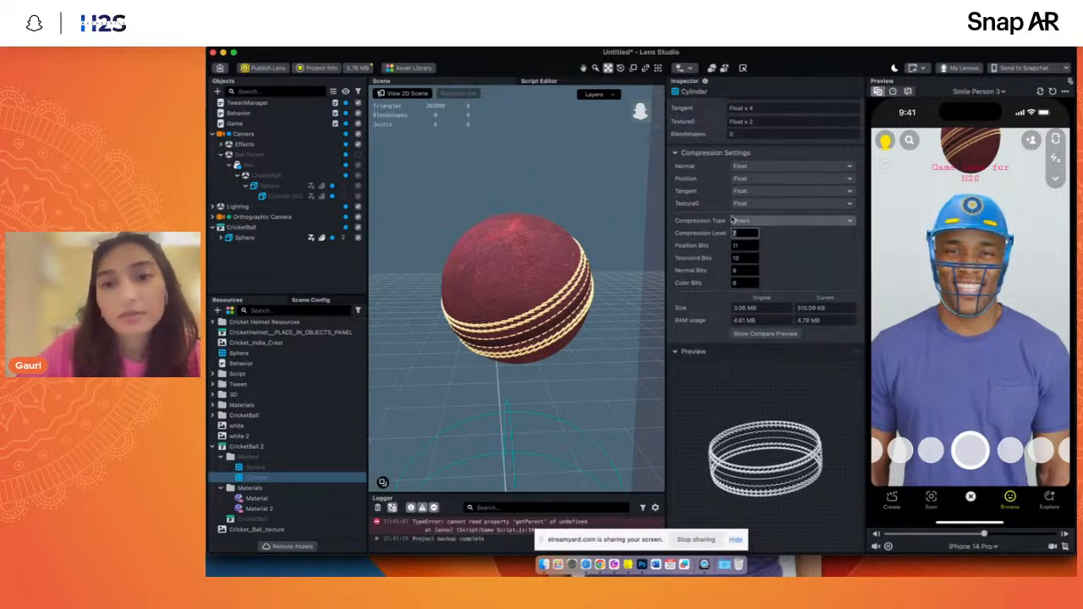
key("Return")
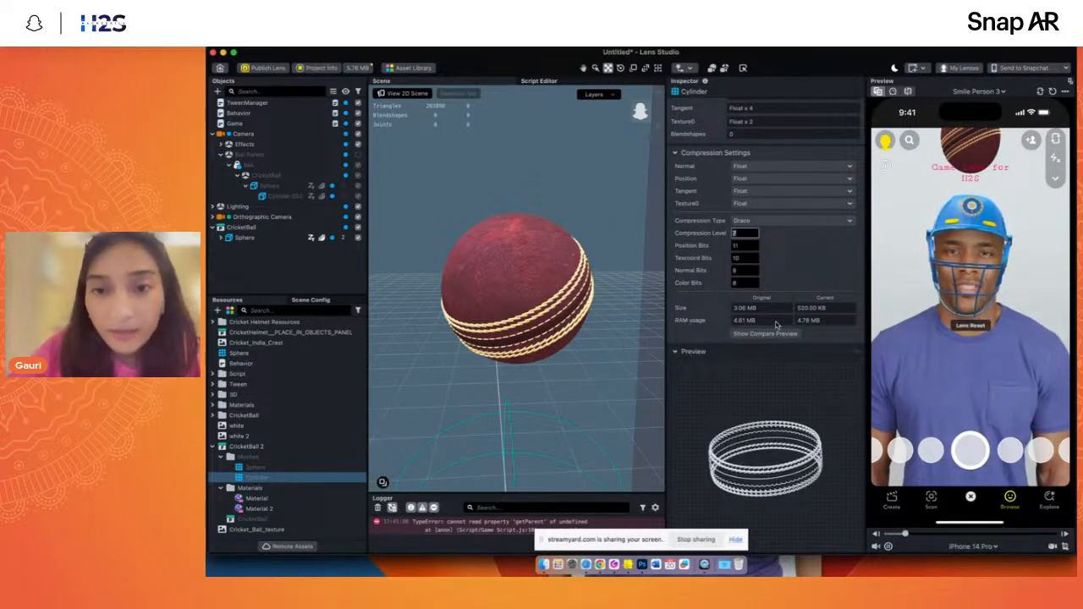
- Examine the compressed ball in the scene from another angle, including its Sphere object
left_click(640, 111)
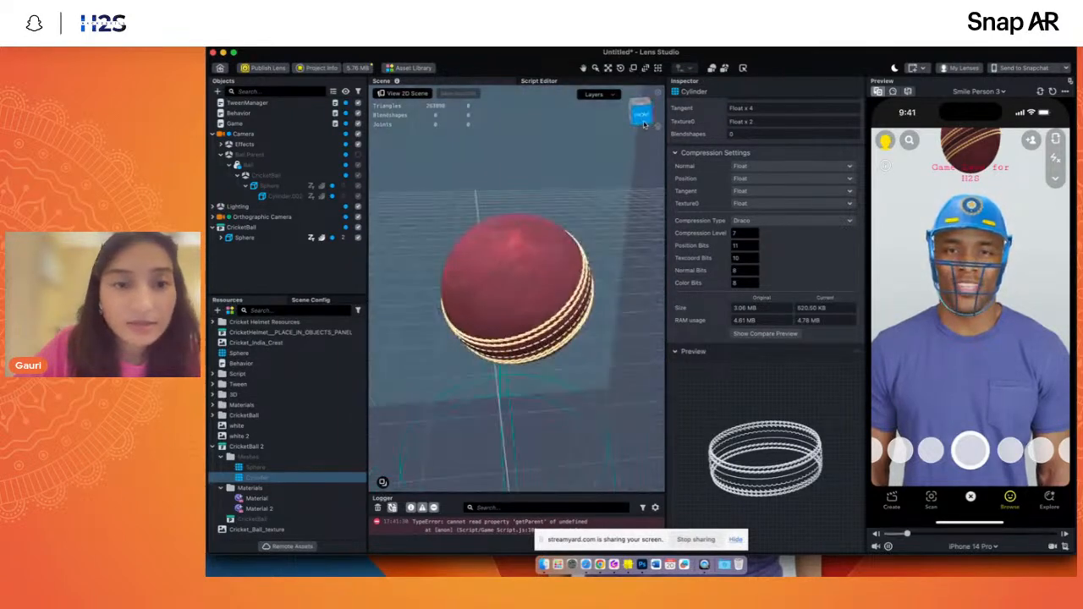
left_click(244, 239)
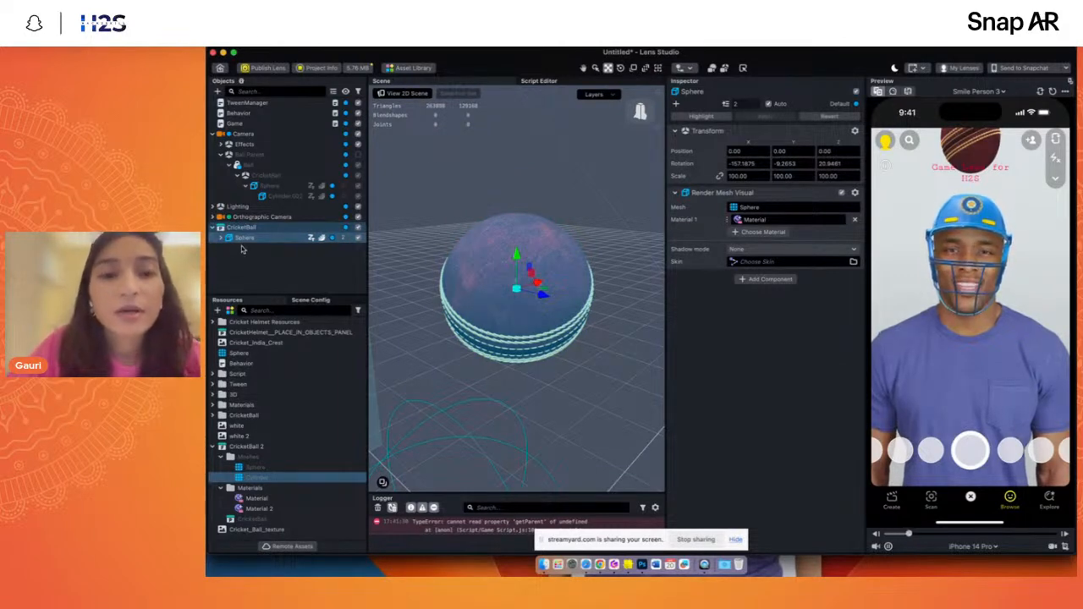
left_click(240, 271)
- Collapse the CricketBall 2 resource and review the settings of Cricket_Ball_texture
left_click(222, 445)
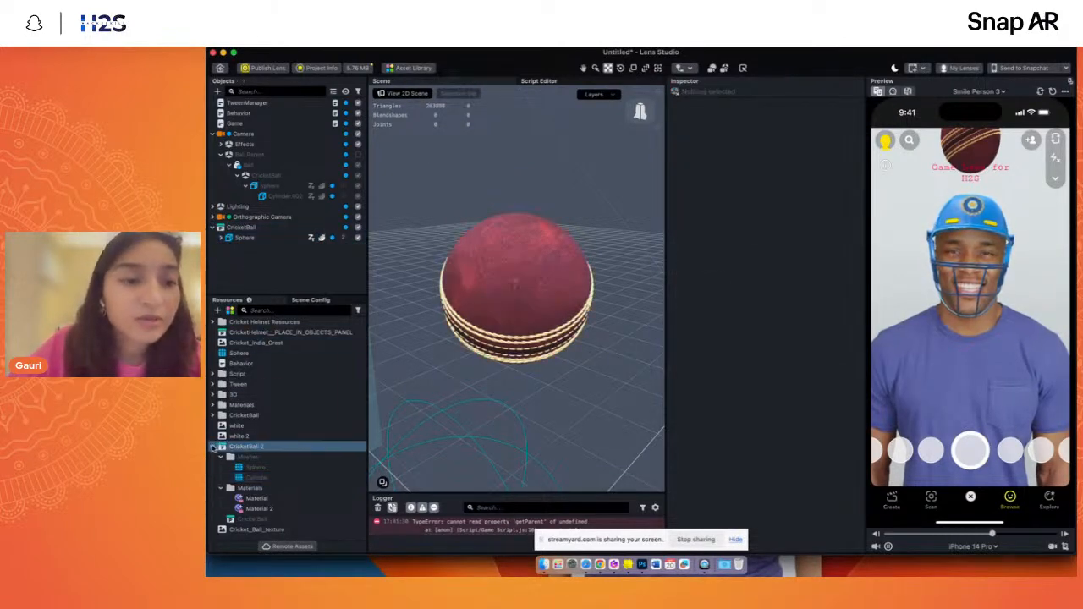
left_click(213, 446)
left_click(241, 467)
left_click(240, 489)
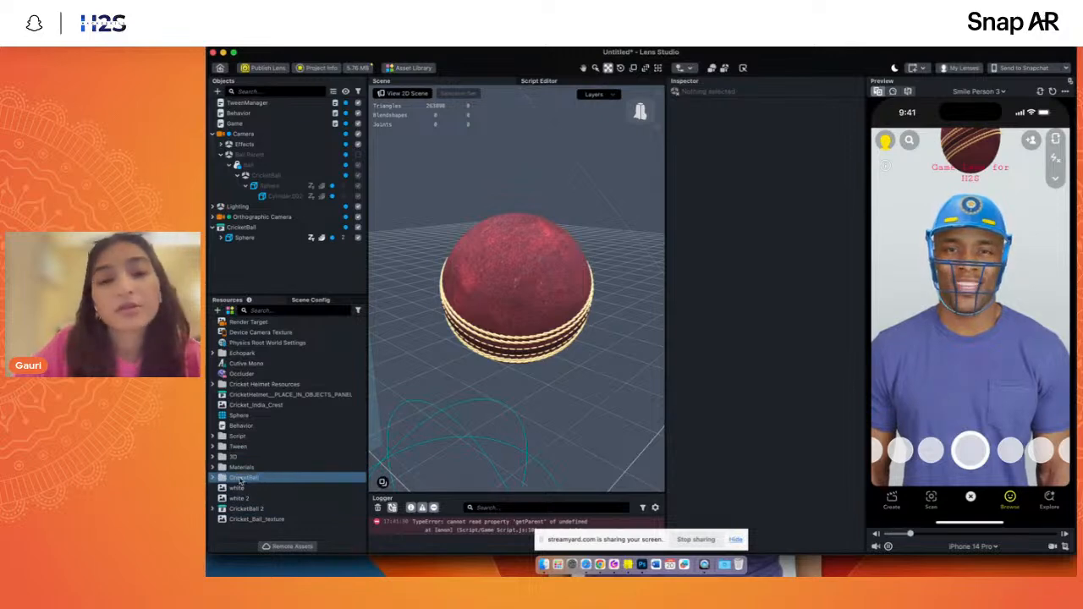
left_click(249, 519)
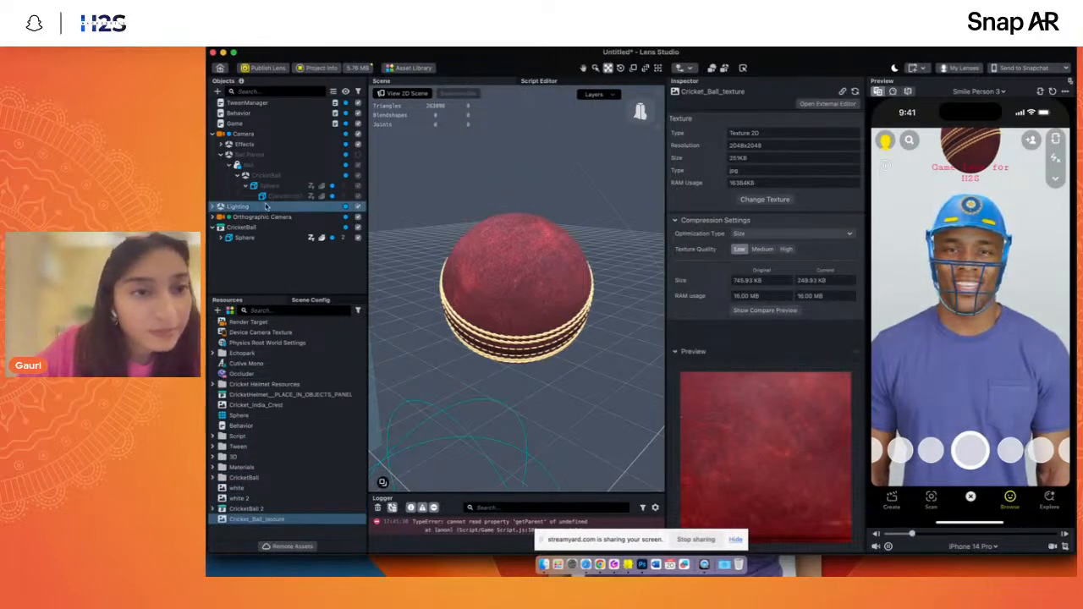
- Inspect the transforms of the newly imported CricketBall object and its Sphere child
left_click(245, 238)
left_click(241, 227)
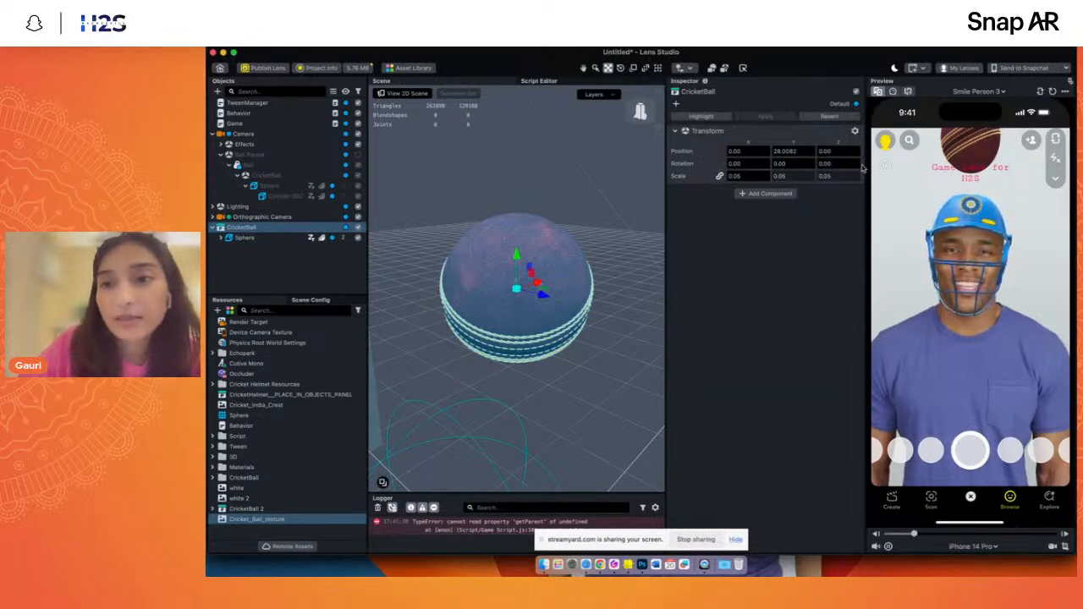
left_click(251, 268)
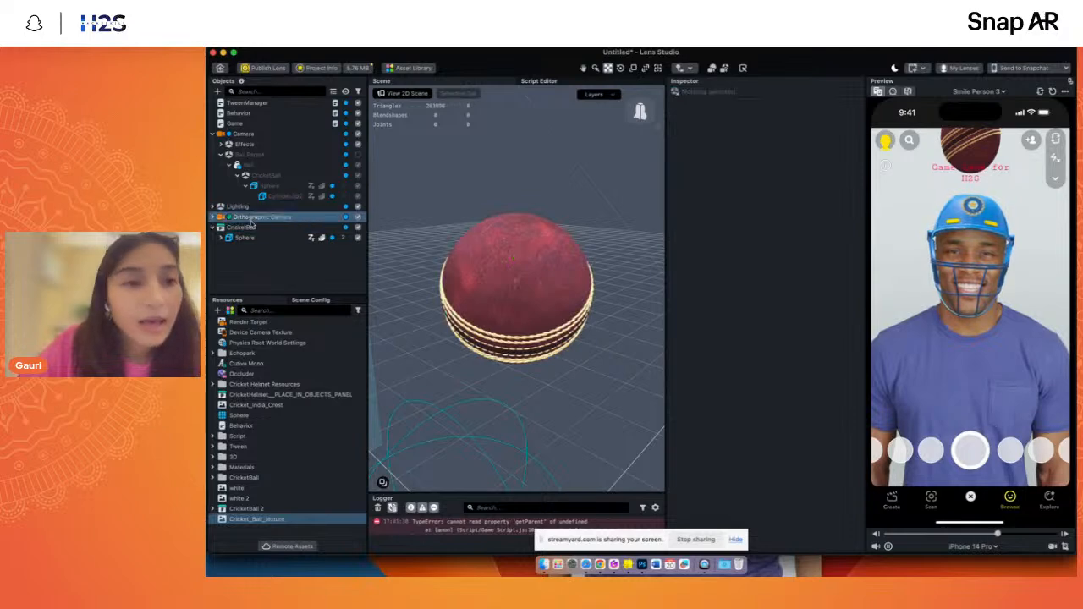
left_click(251, 230)
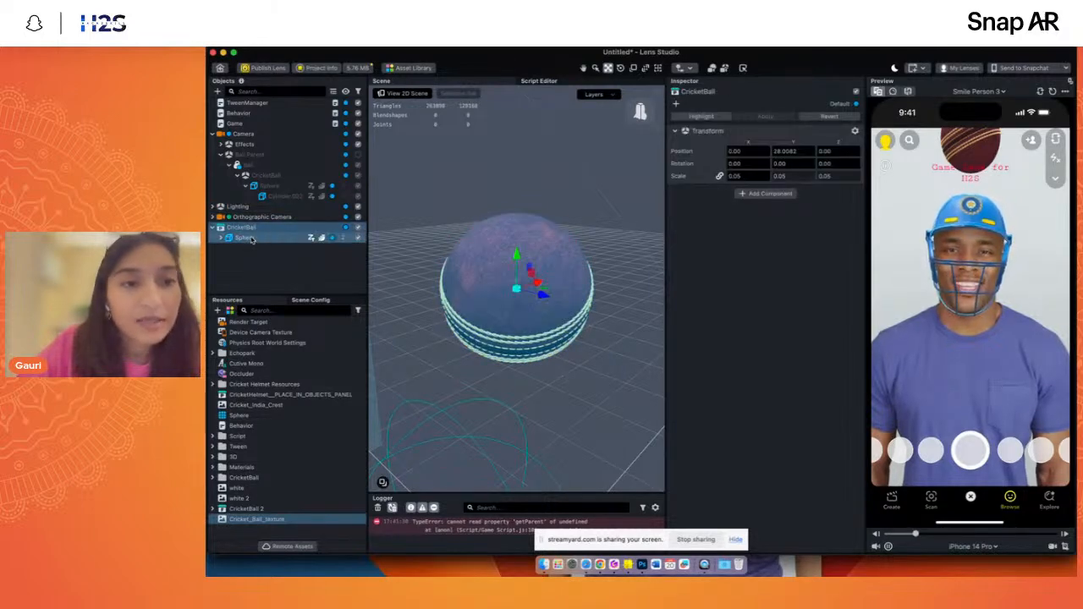
left_click(251, 239)
left_click(264, 229)
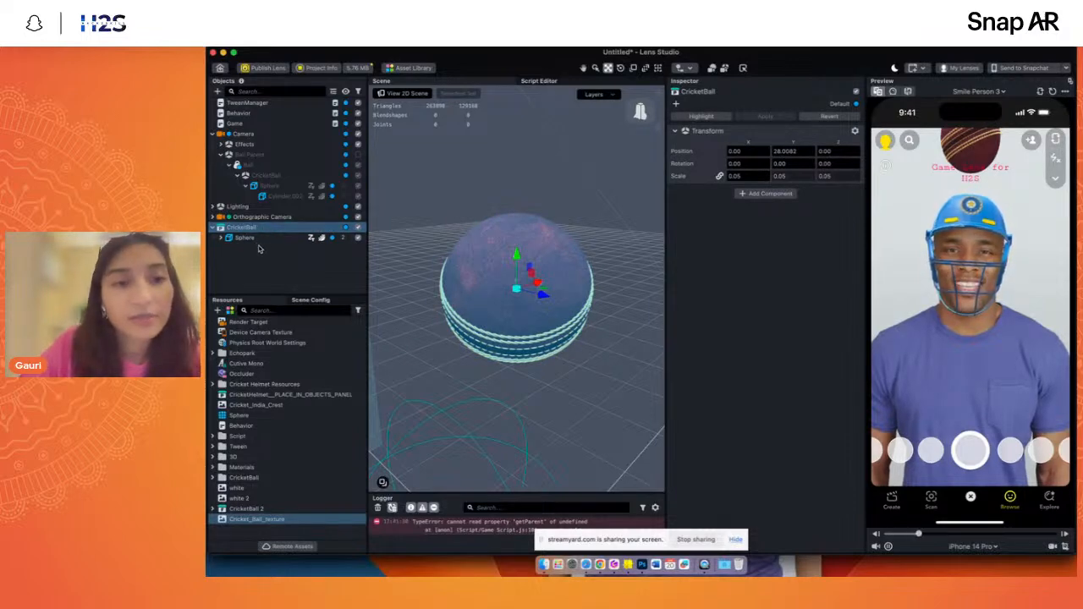
- Collapse Ball Parent, then add a new Scene Object and nest the CricketBall object inside it
left_click(221, 155)
left_click(239, 227)
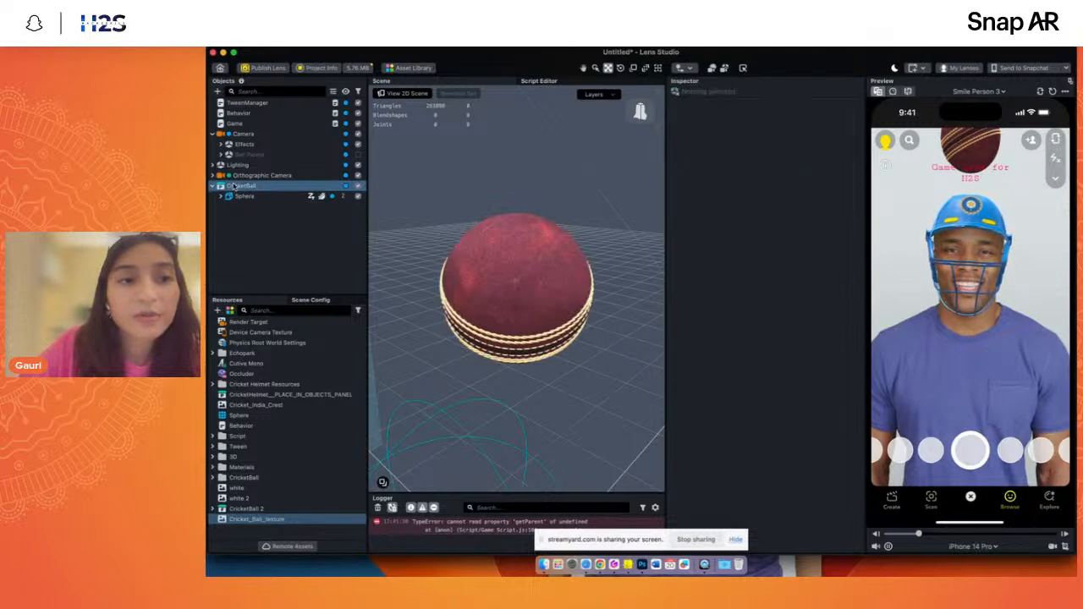
left_click(218, 90)
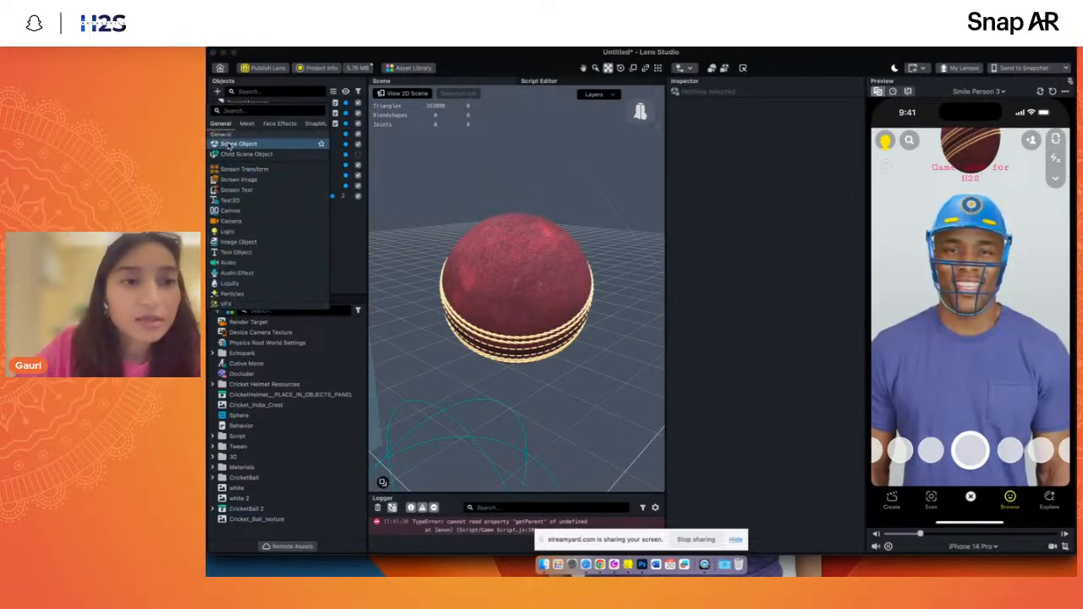
left_click(235, 206)
left_click(237, 215)
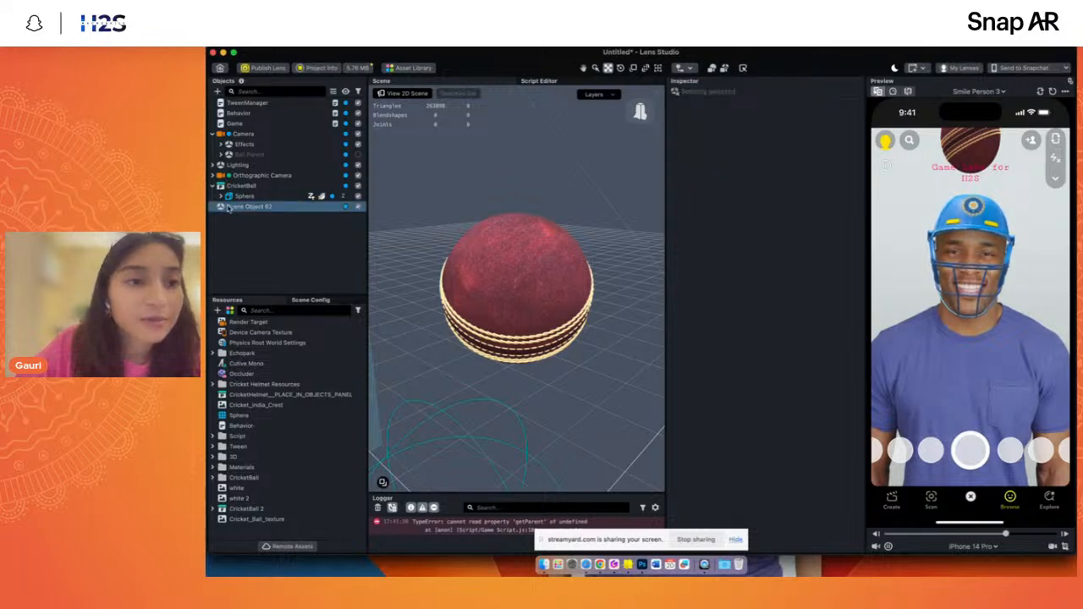
left_click_drag(231, 186, 241, 209)
left_click(242, 220)
- Rename the new scene object as Parent and select the CricketBall nested in it
double_click(247, 185)
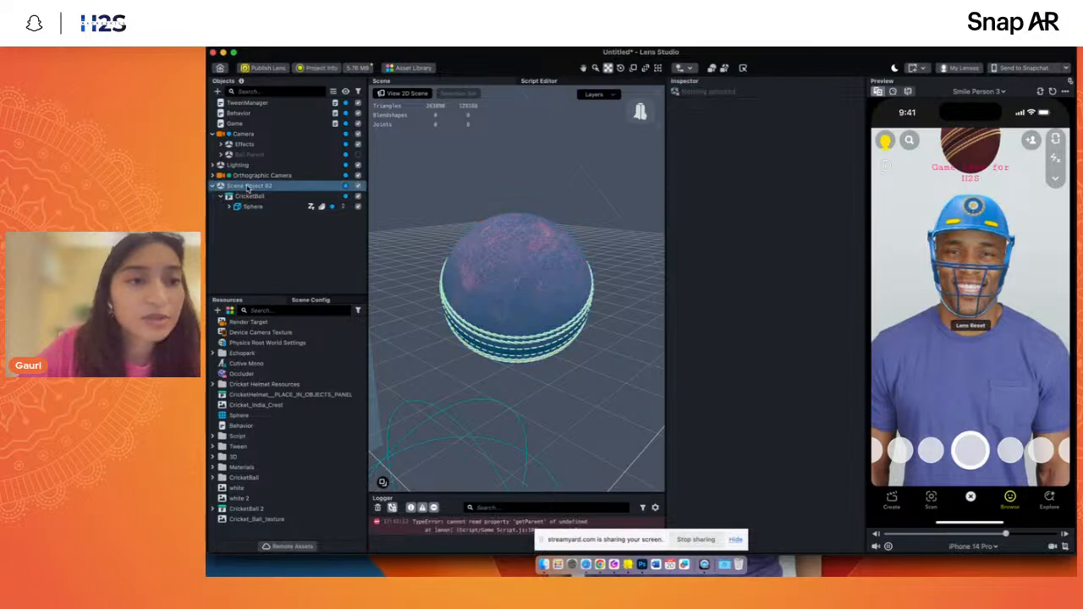
type("Pare")
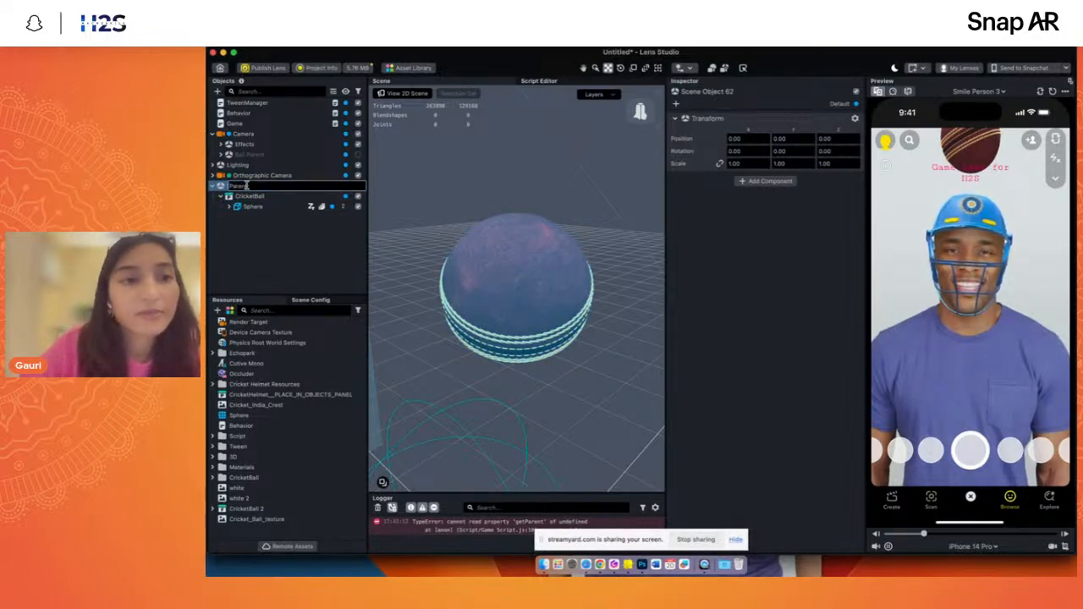
type("nt")
key("Return")
left_click(271, 197)
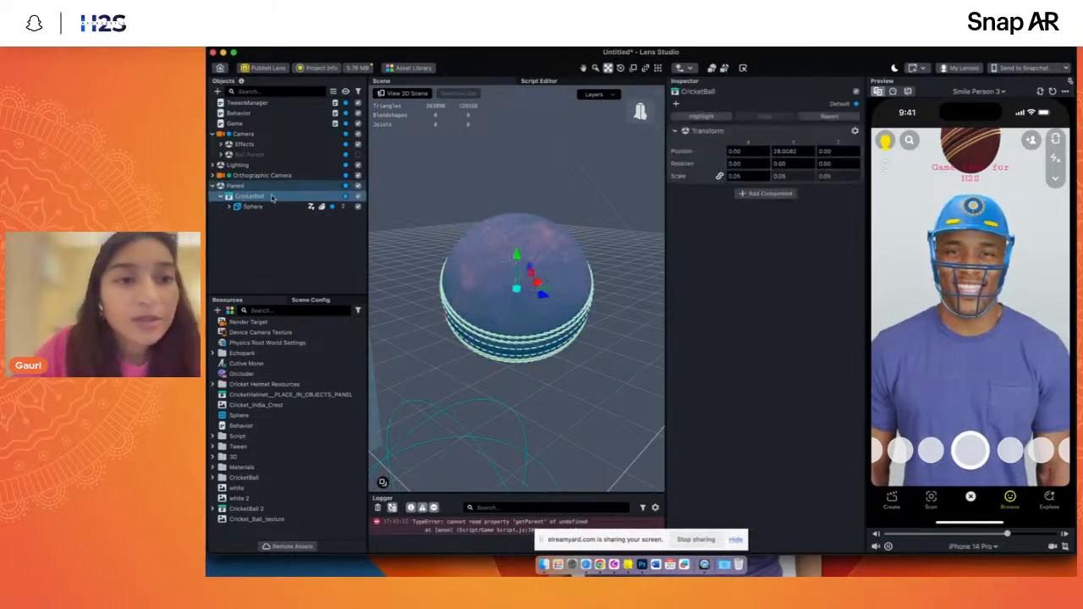
right_click(254, 202)
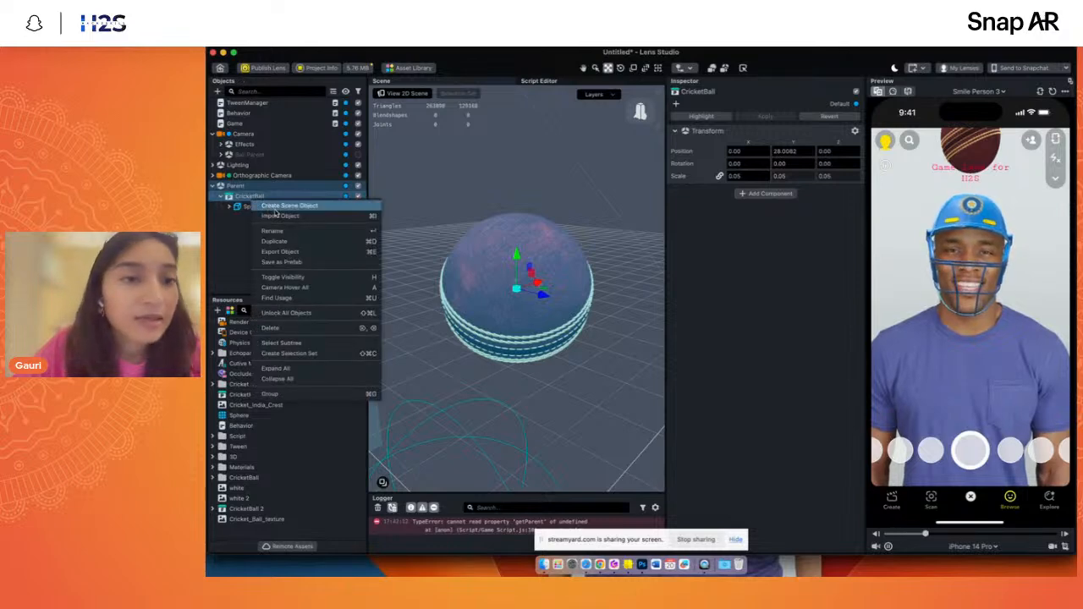
left_click(279, 216)
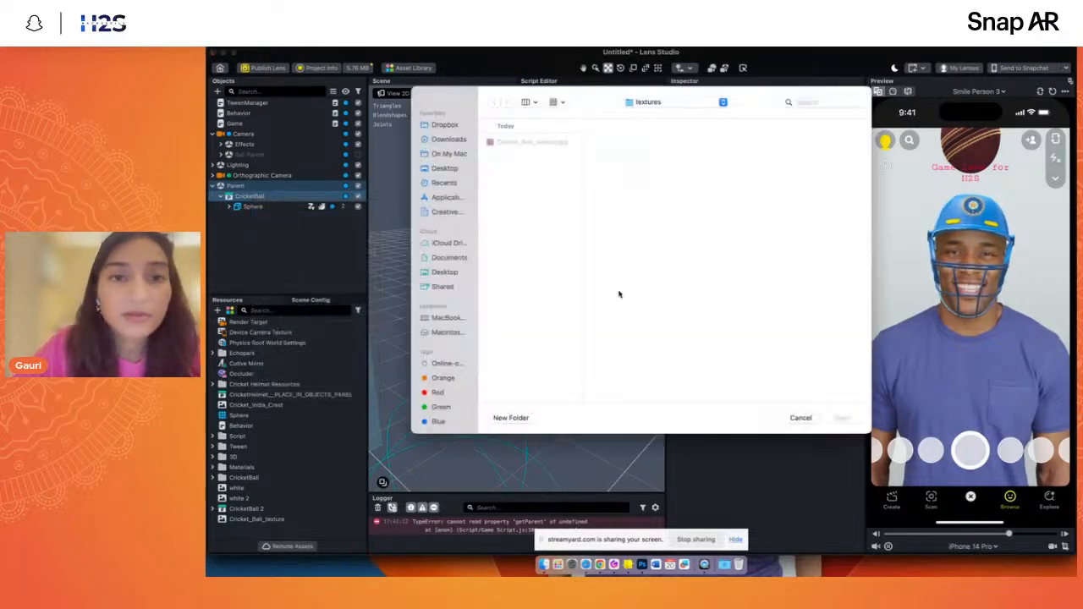
key("Escape")
- Create a new scene object inside CricketBall and add a Physics Body component to it
right_click(245, 197)
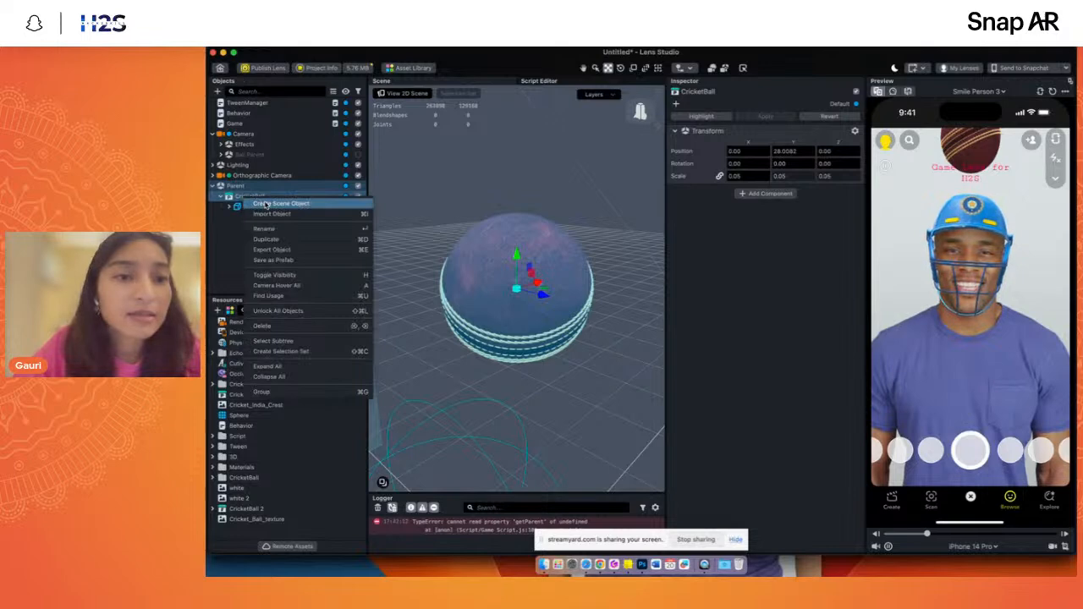
left_click(265, 205)
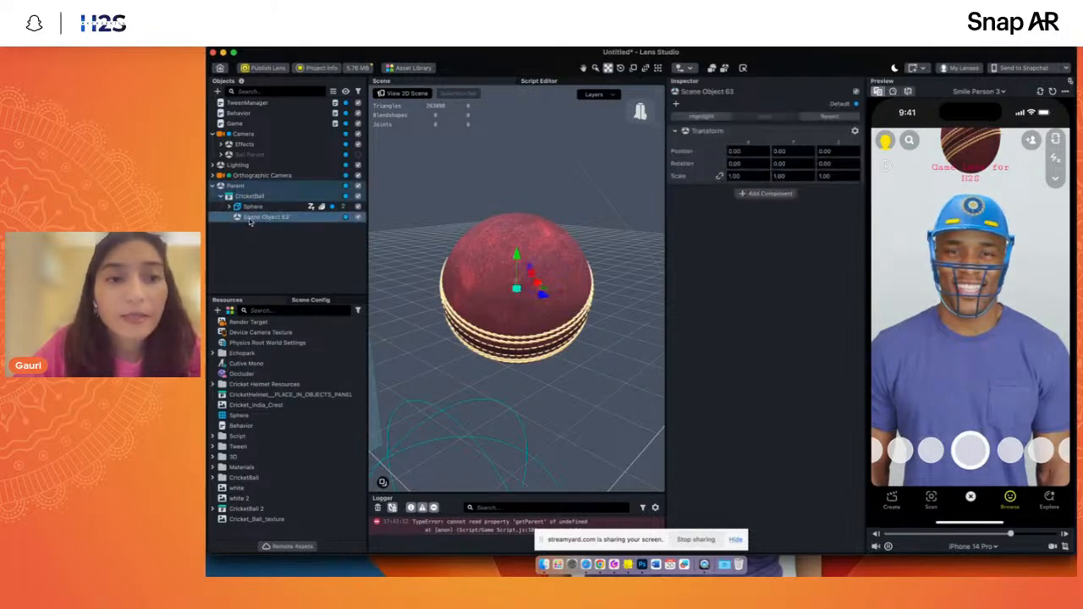
left_click(763, 194)
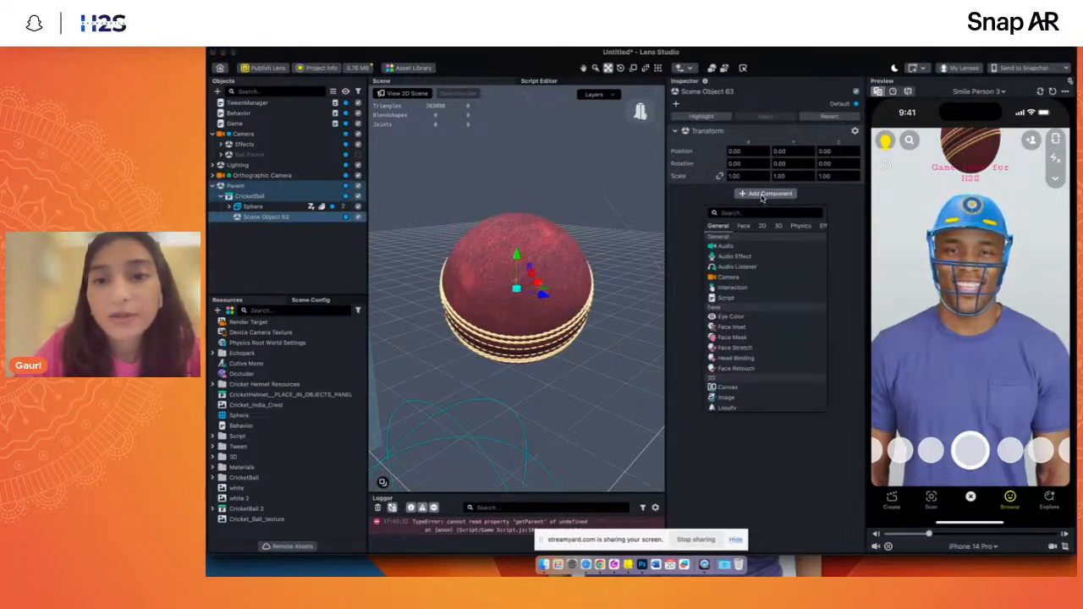
left_click(740, 213)
type("phy")
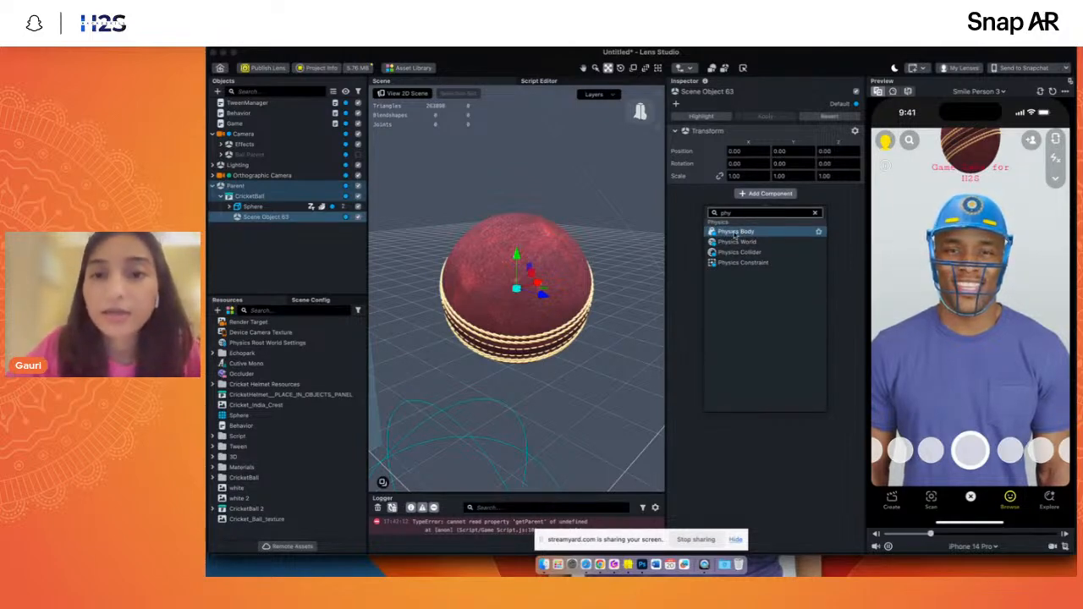
left_click(736, 232)
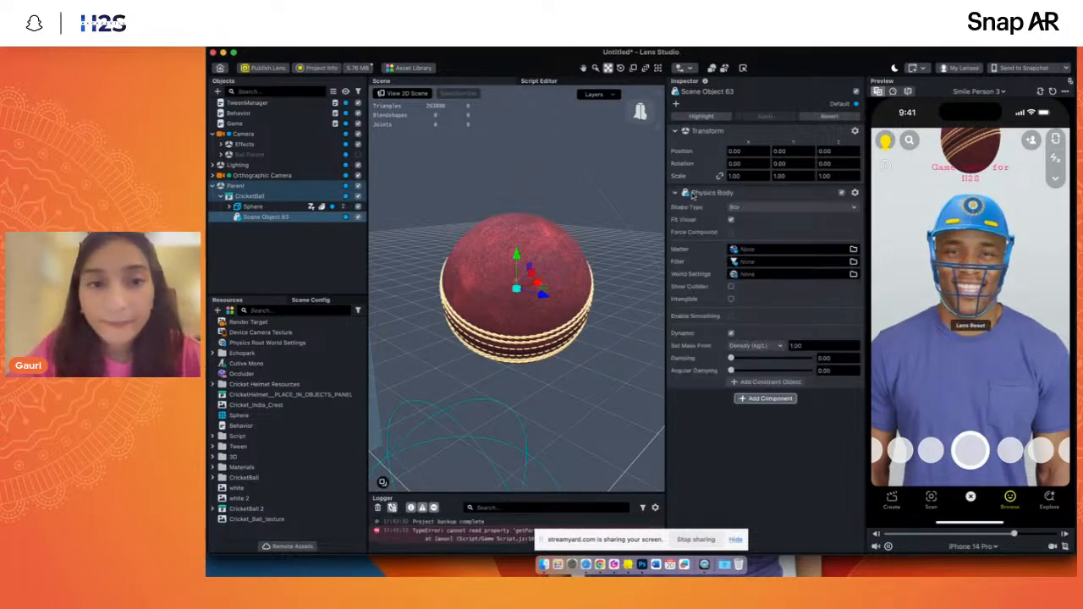
- Set the Physics Body's shape type to Sphere and turn off Fit Visual
left_click(746, 208)
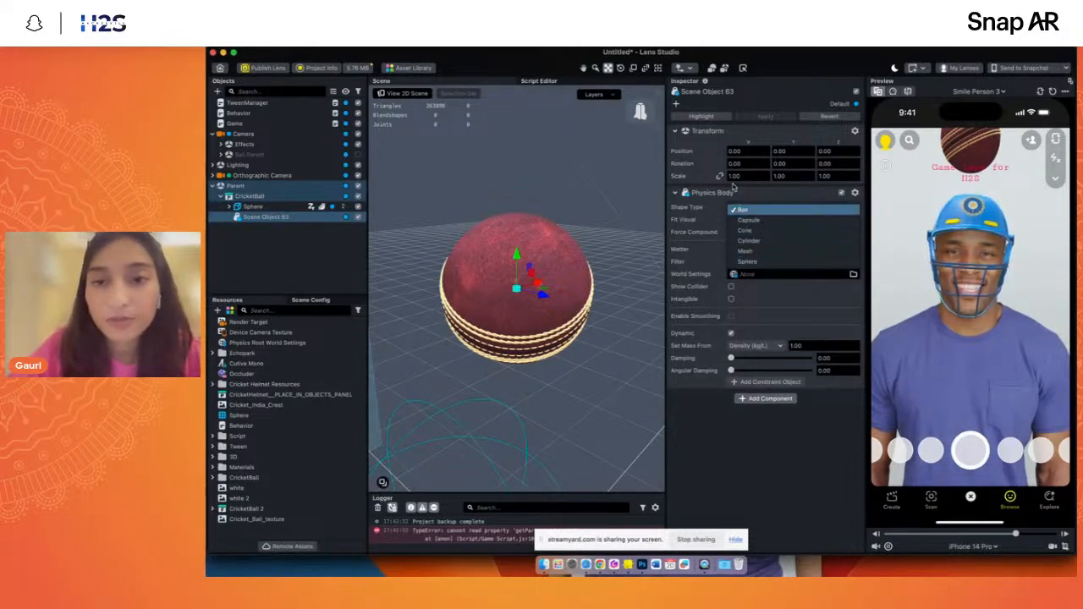
left_click(755, 264)
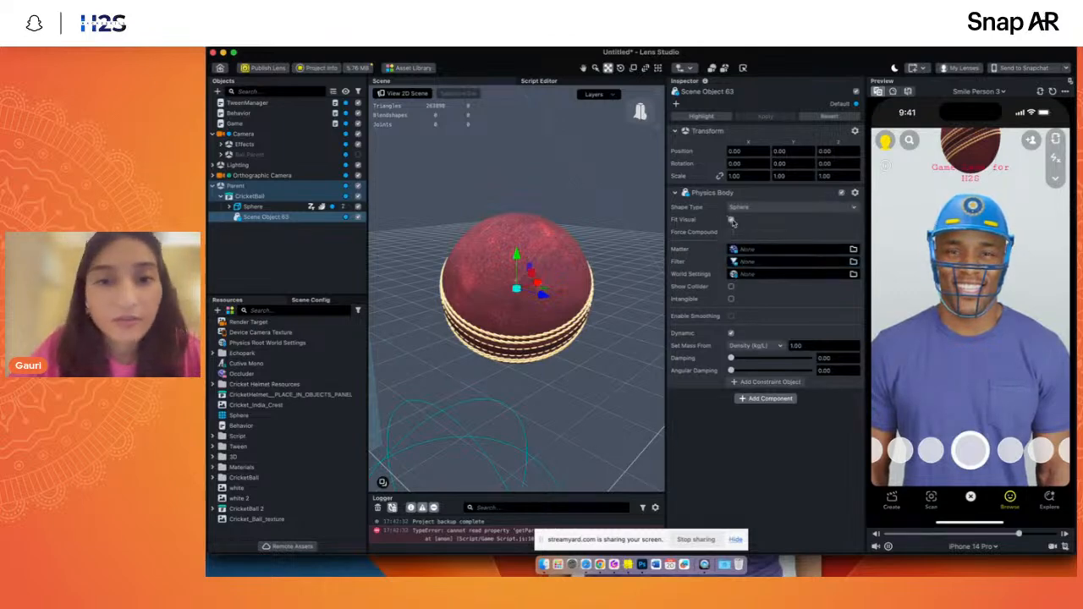
left_click(641, 106)
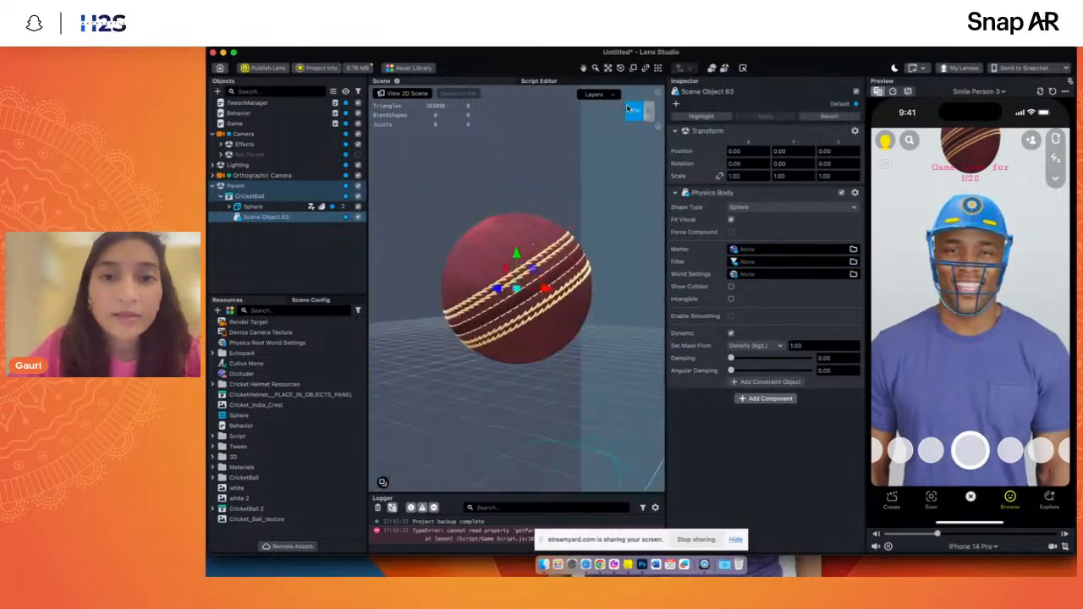
mouse_move(636, 95)
left_mouse_down()
mouse_move(649, 116)
mouse_move(638, 111)
left_mouse_up()
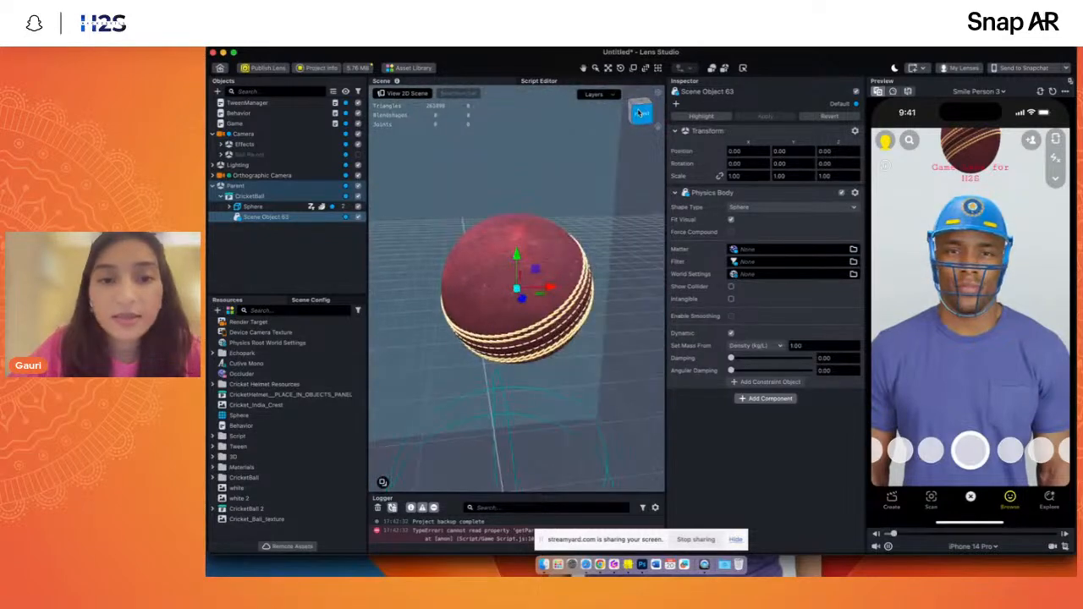
left_click(731, 220)
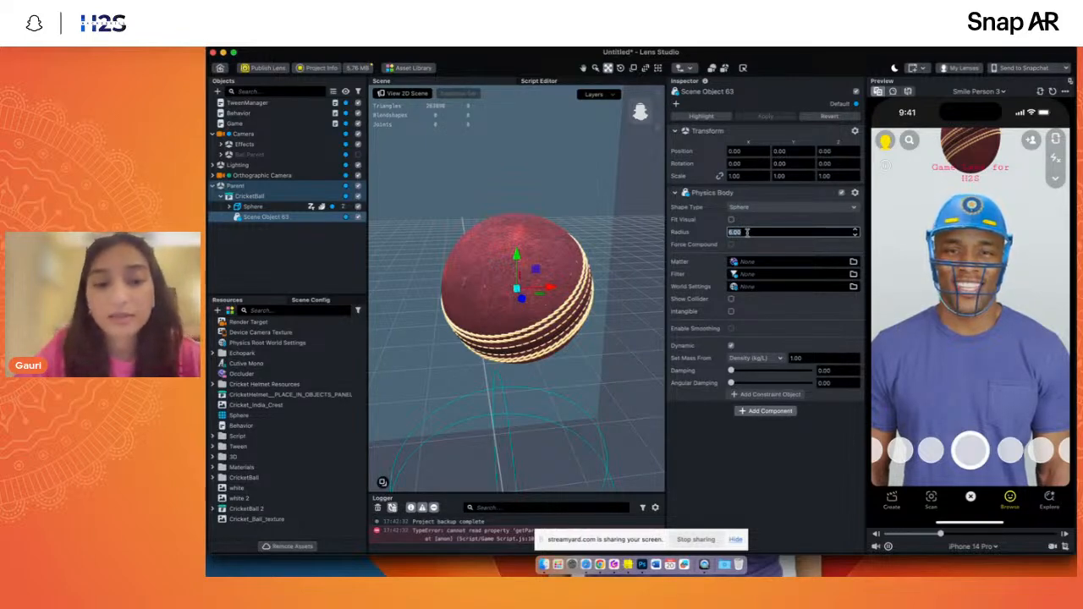
- Set the sphere collider's radius to 101 so that it encloses the cricket ball
type("20")
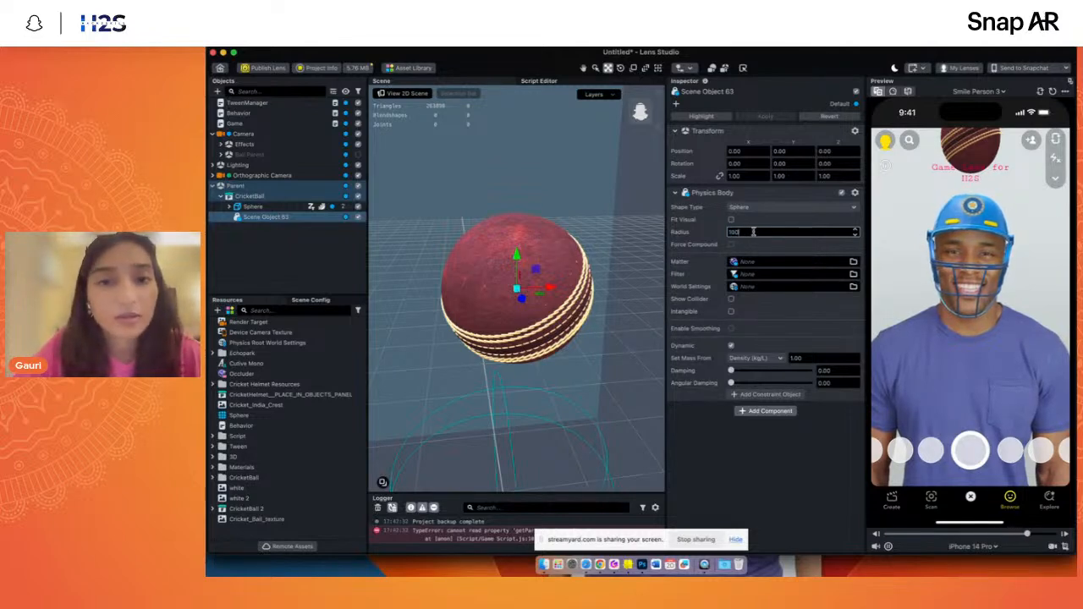
type("100")
key("Return")
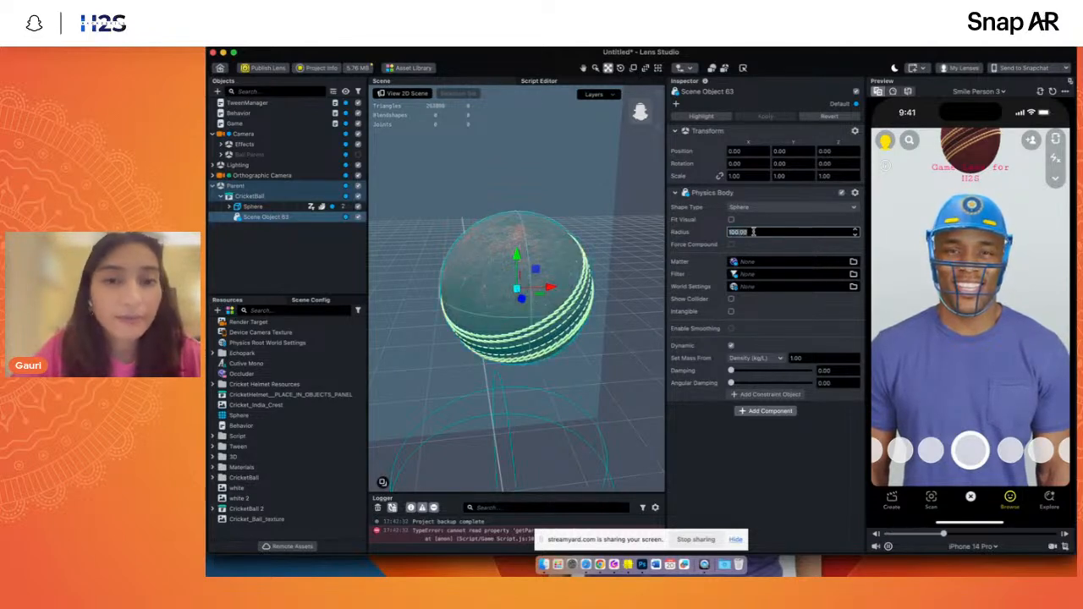
left_click_drag(643, 111, 536, 237)
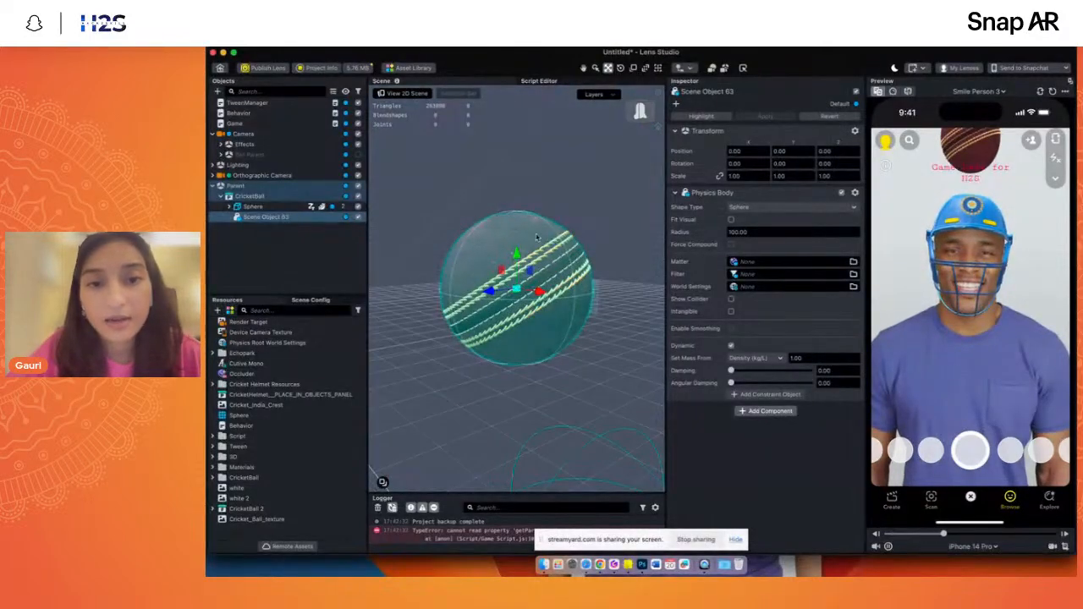
left_click(752, 233)
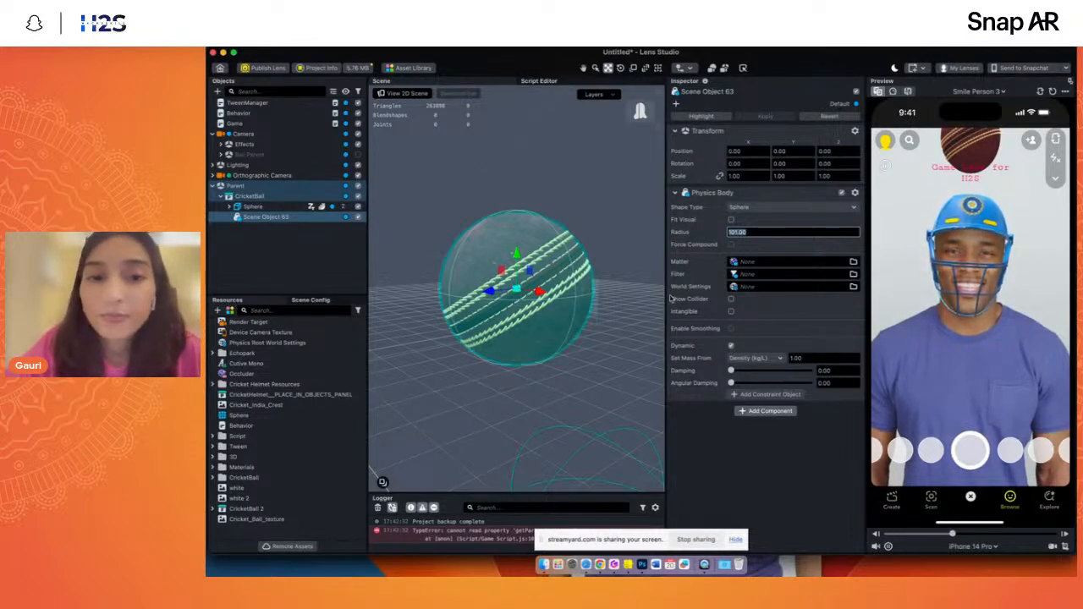
- Rename the new scene object as Physics Body
double_click(266, 216)
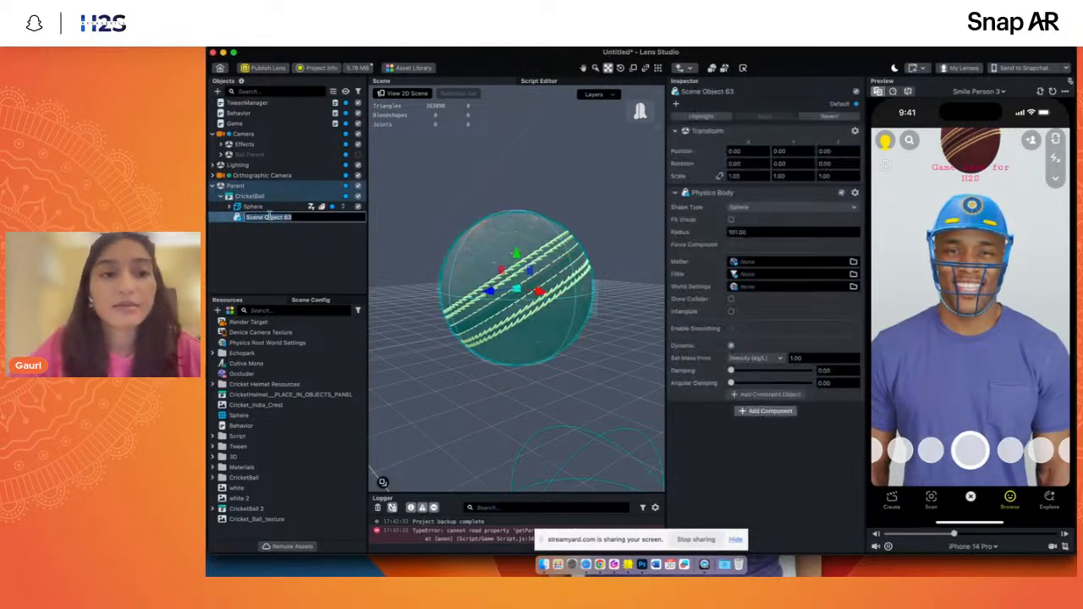
type("C")
type("hys")
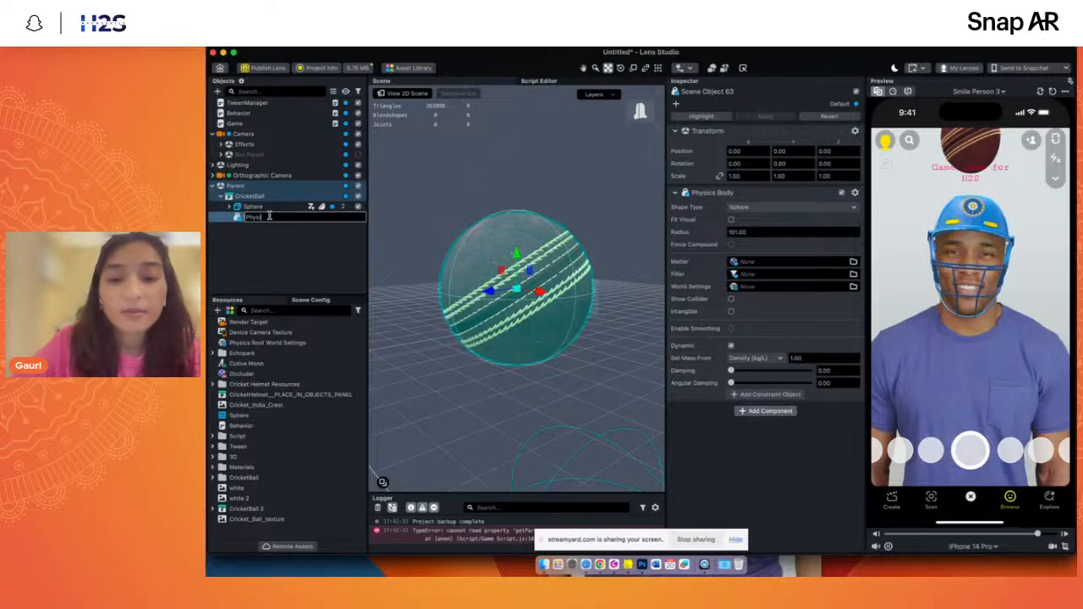
type("ics Body")
key("Return")
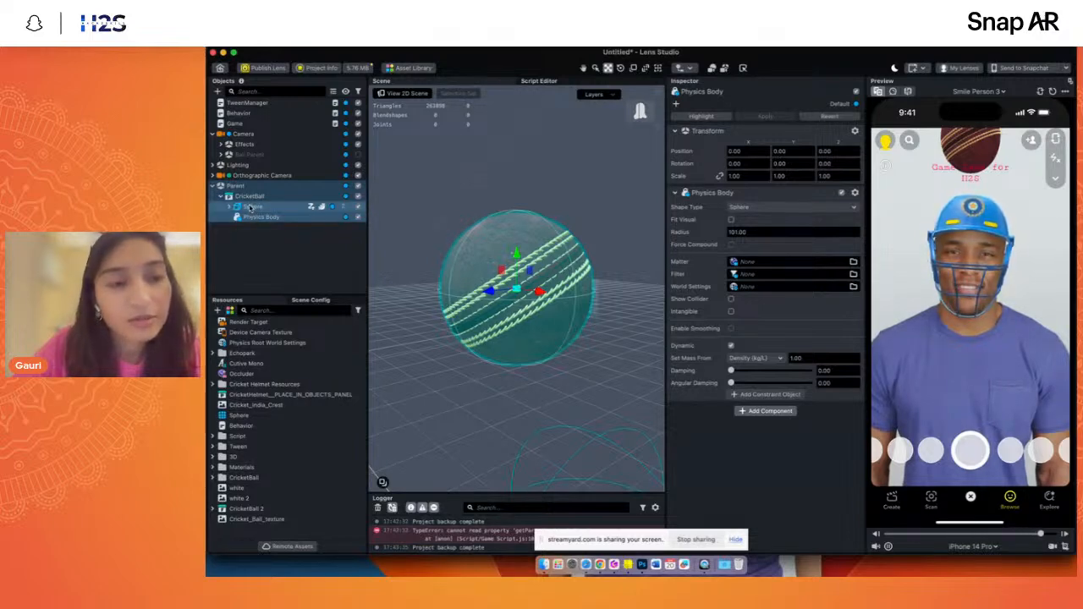
- Nest the Sphere mesh under the Physics Body object and clear the selection
left_click_drag(255, 208, 259, 219)
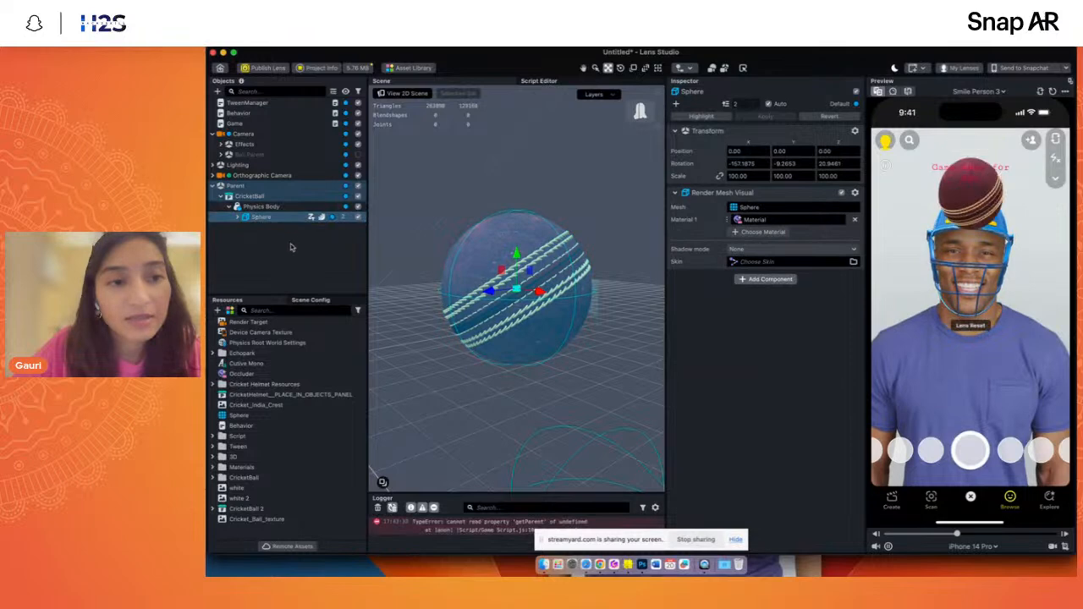
left_click(275, 250)
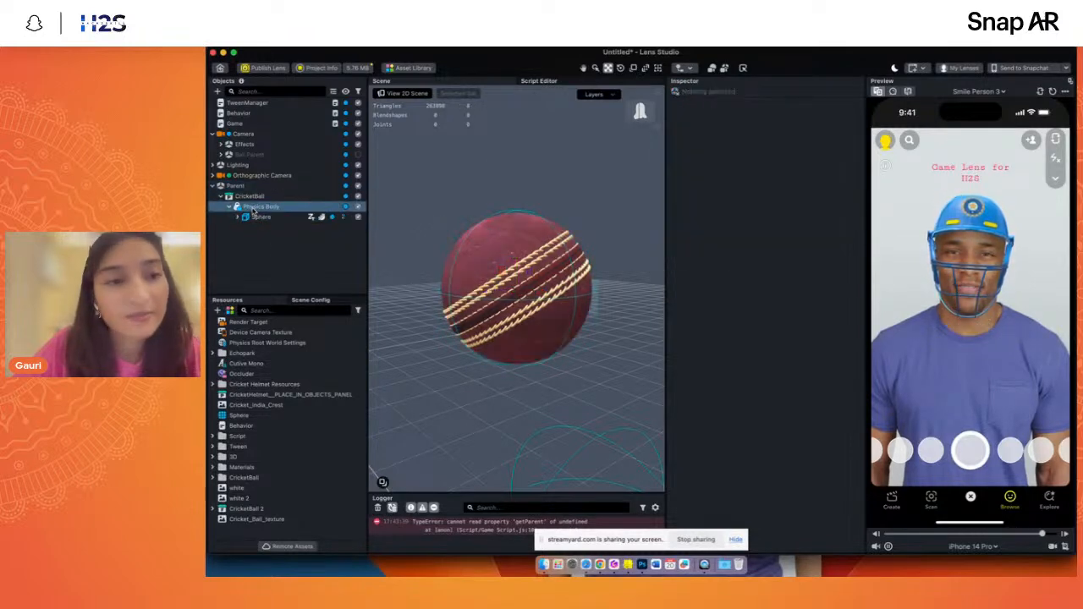
left_click(255, 221)
left_click(256, 238)
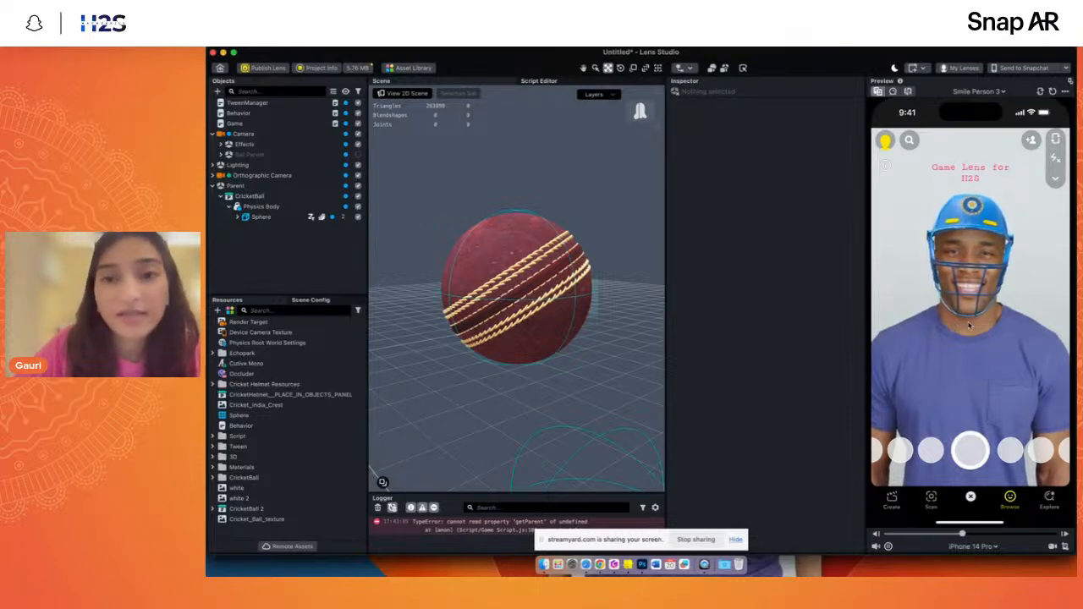
- Select Physics Body and reset the lens preview to check how the ball falls
left_click(263, 208)
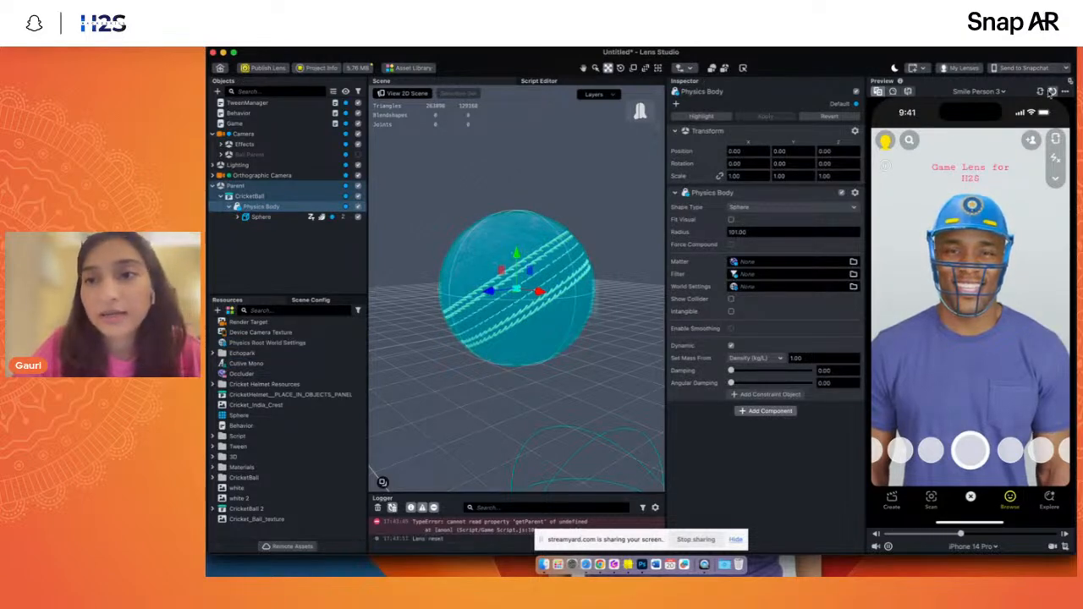
left_click(1051, 91)
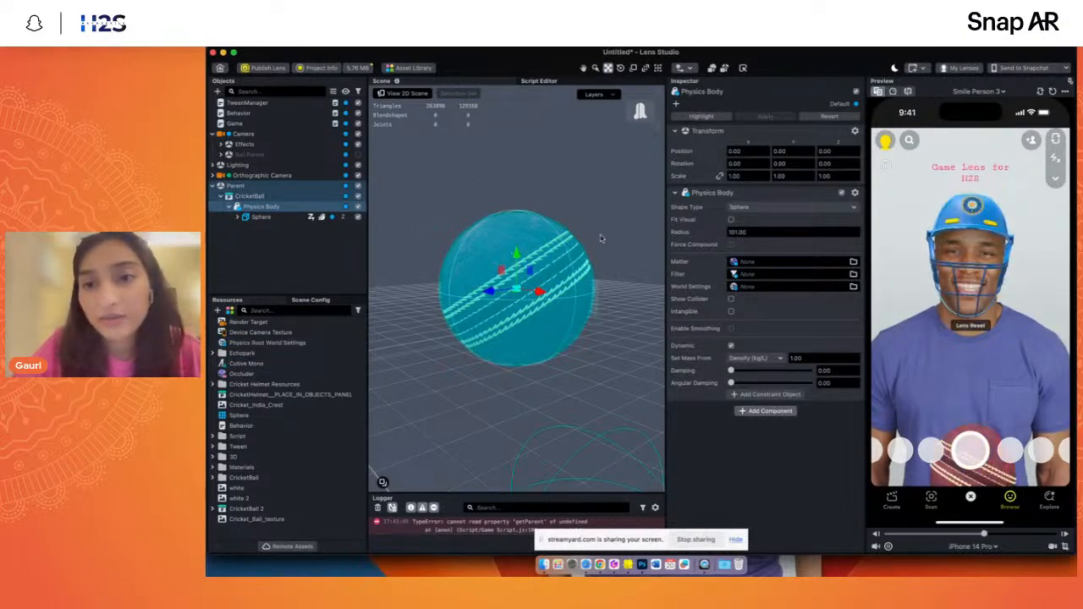
left_click(222, 246)
left_click(254, 208)
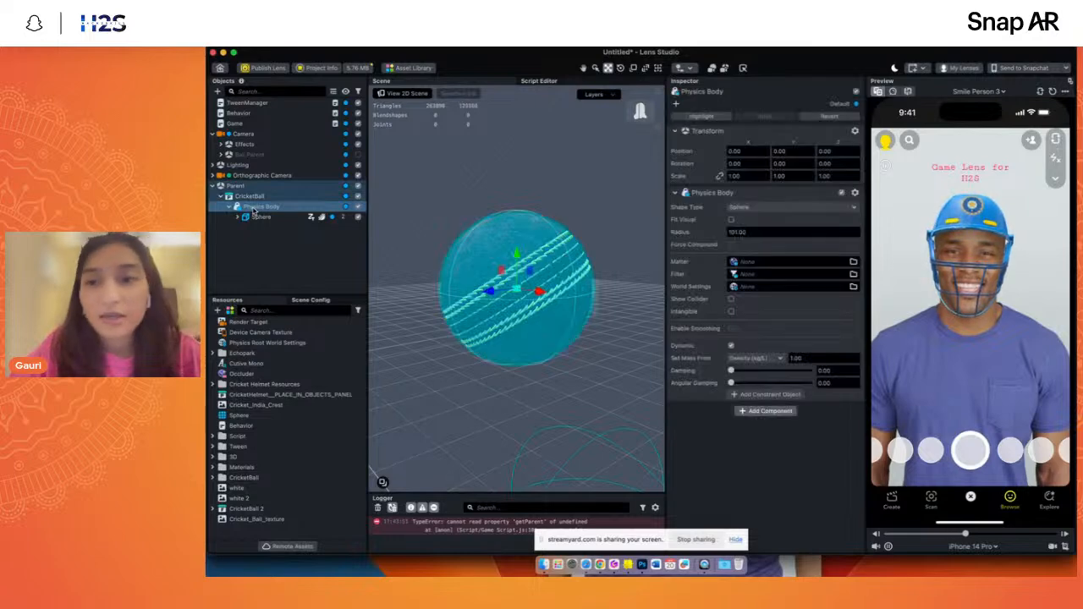
left_click(1051, 91)
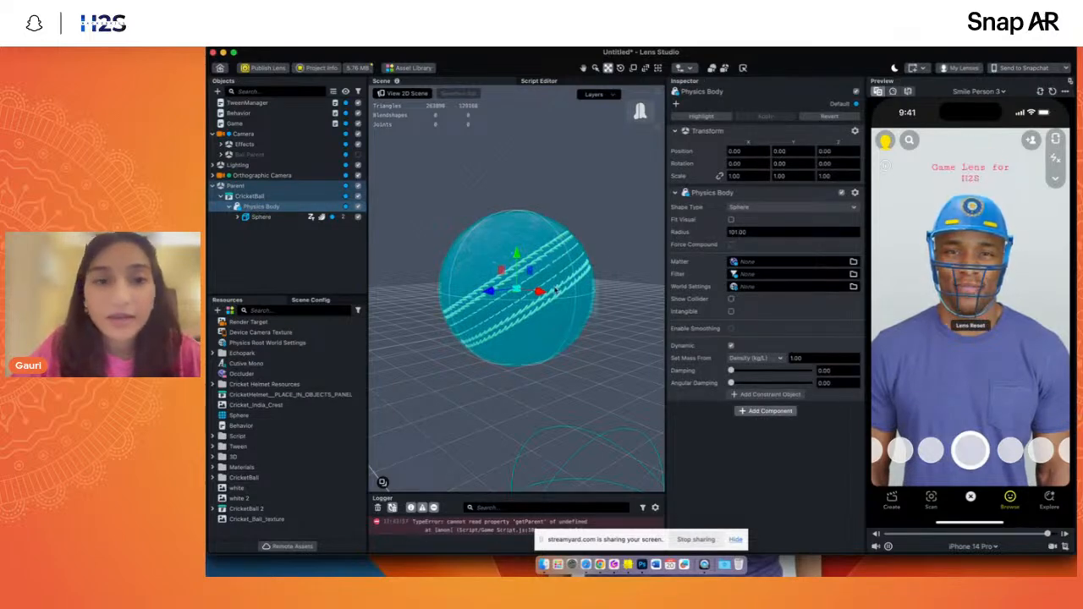
- Move the Parent object in the scene to about Y 12.91 and Z -6.79
scroll(554, 290, "down", 5)
left_click(276, 186)
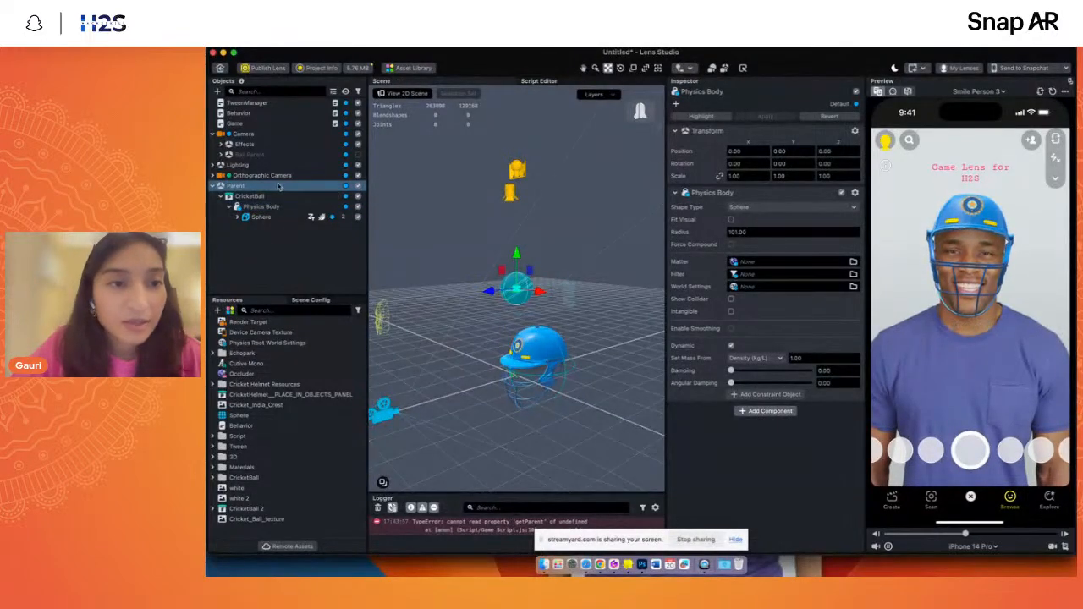
left_click_drag(488, 388, 524, 373)
left_click_drag(642, 111, 668, 174)
left_click_drag(523, 275, 517, 311)
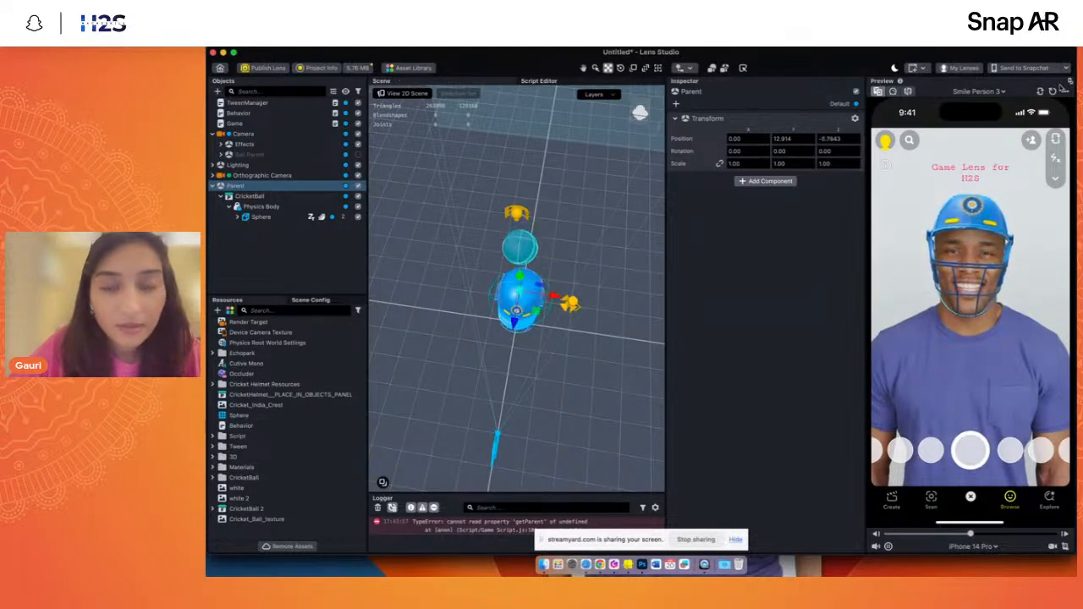
- Reset the preview repeatedly to test the ball's fall from the Parent object's new position
left_click(1052, 92)
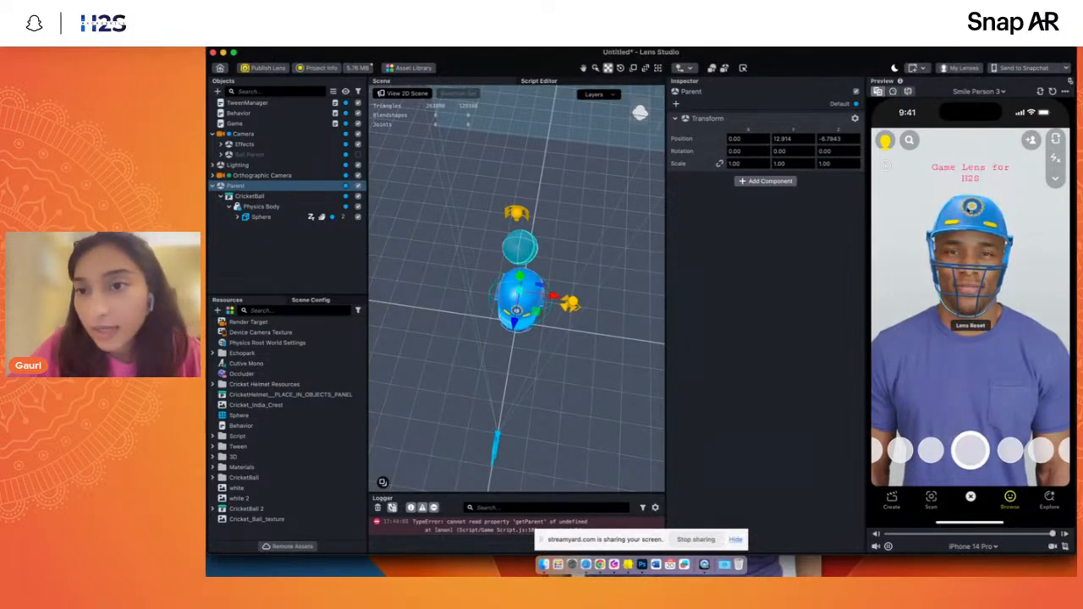
left_click(1052, 91)
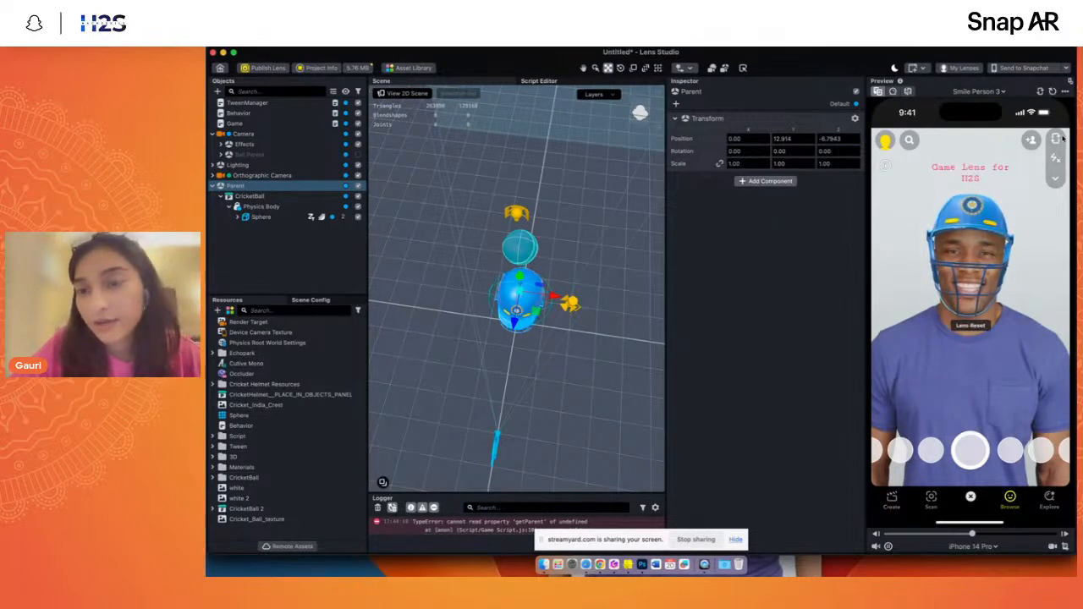
left_click(1051, 91)
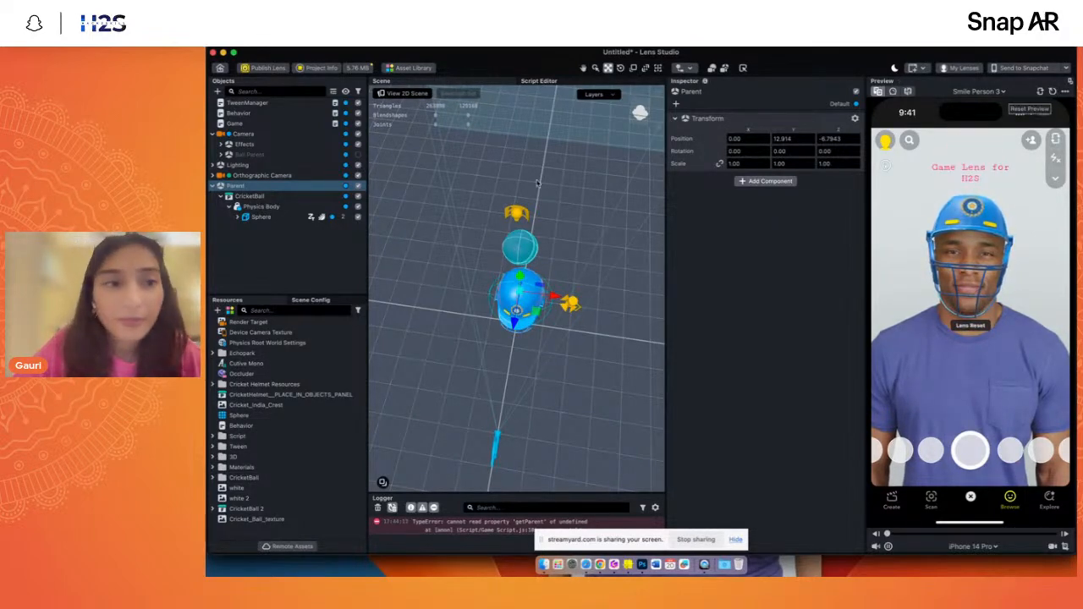
- Examine the Physics Body settings and the ball's alignment above the helmet from several angles
left_click(293, 206)
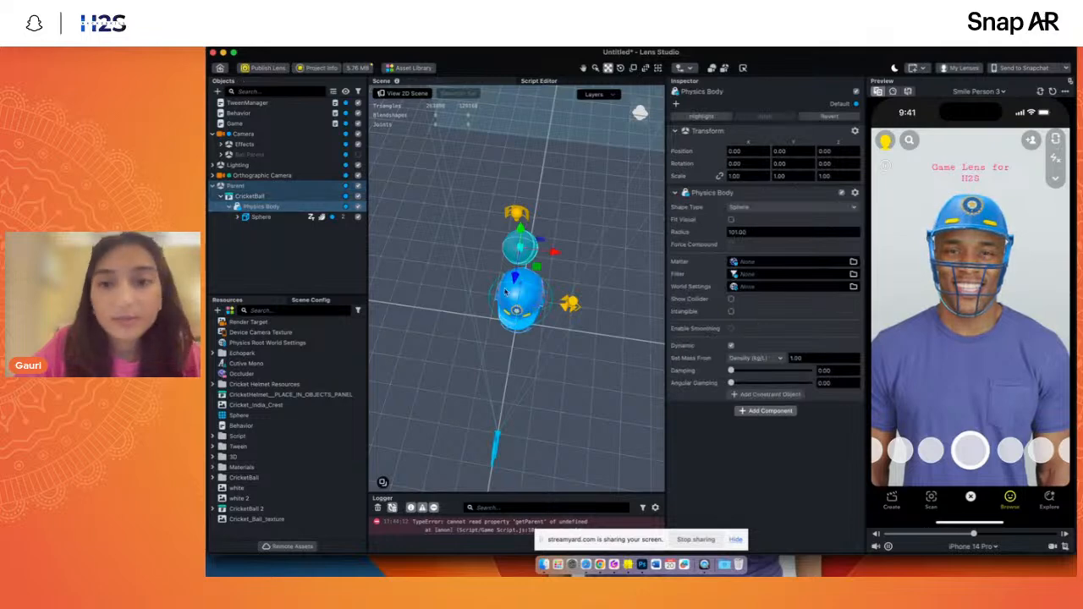
left_click(730, 220)
left_click(639, 120)
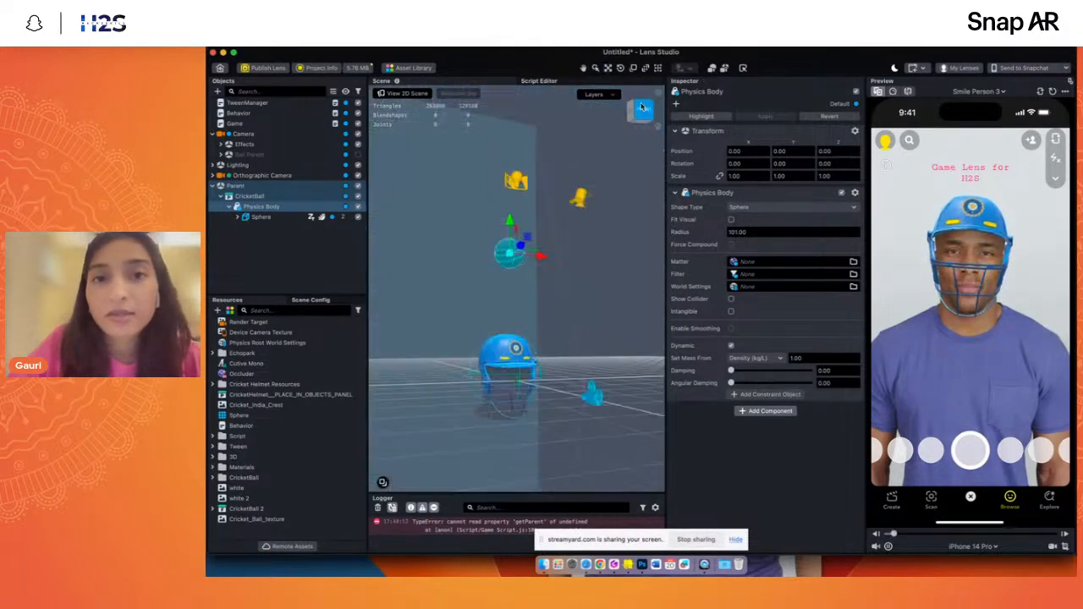
scroll(512, 217, "up", 5)
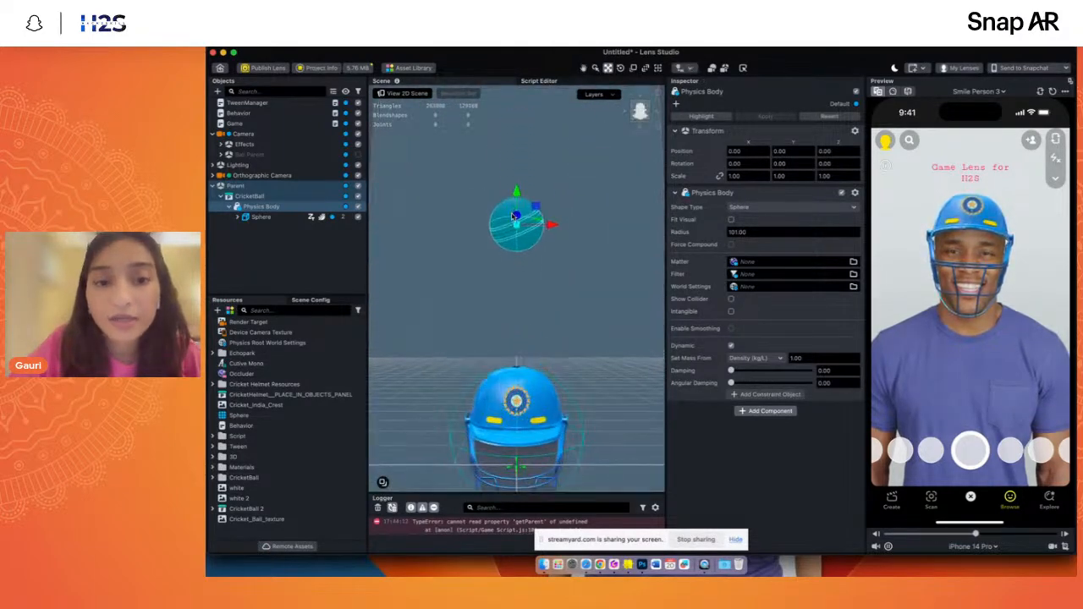
mouse_move(642, 115)
left_mouse_down()
mouse_move(617, 124)
mouse_move(628, 120)
left_mouse_up()
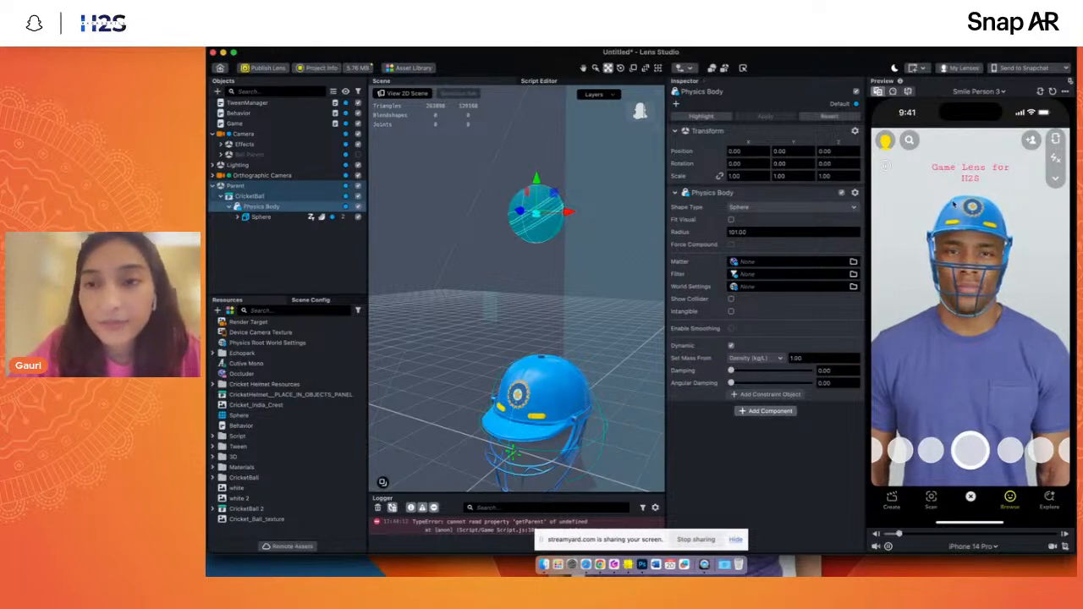
- Raise the Physics Body's damping to 0.59 and then 0.90, resetting the preview to test the ball's fall
left_click(1052, 92)
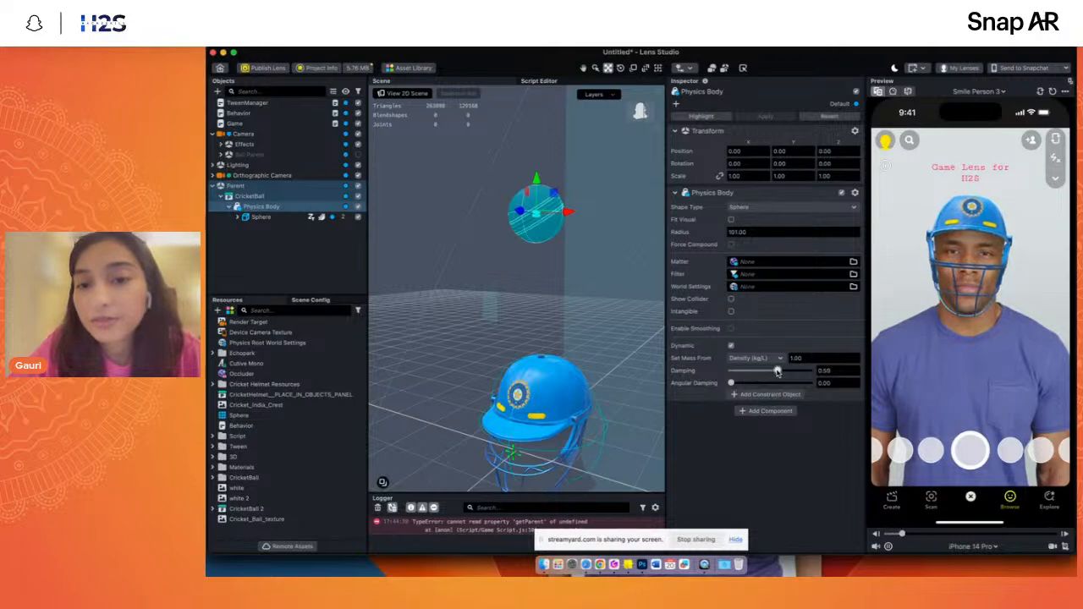
left_click(1052, 91)
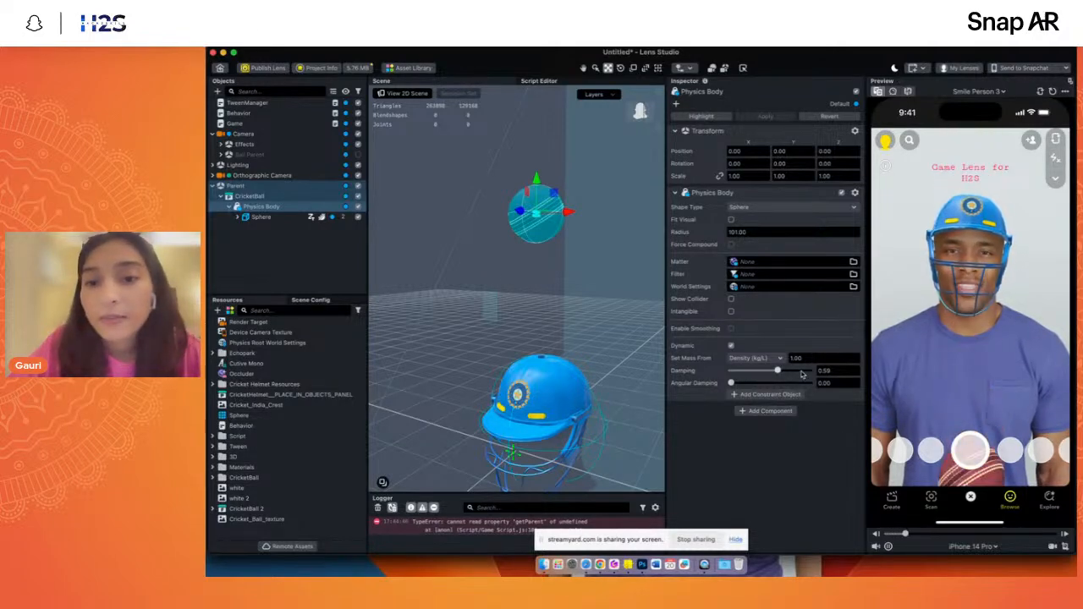
left_click_drag(777, 371, 802, 372)
left_click(1052, 92)
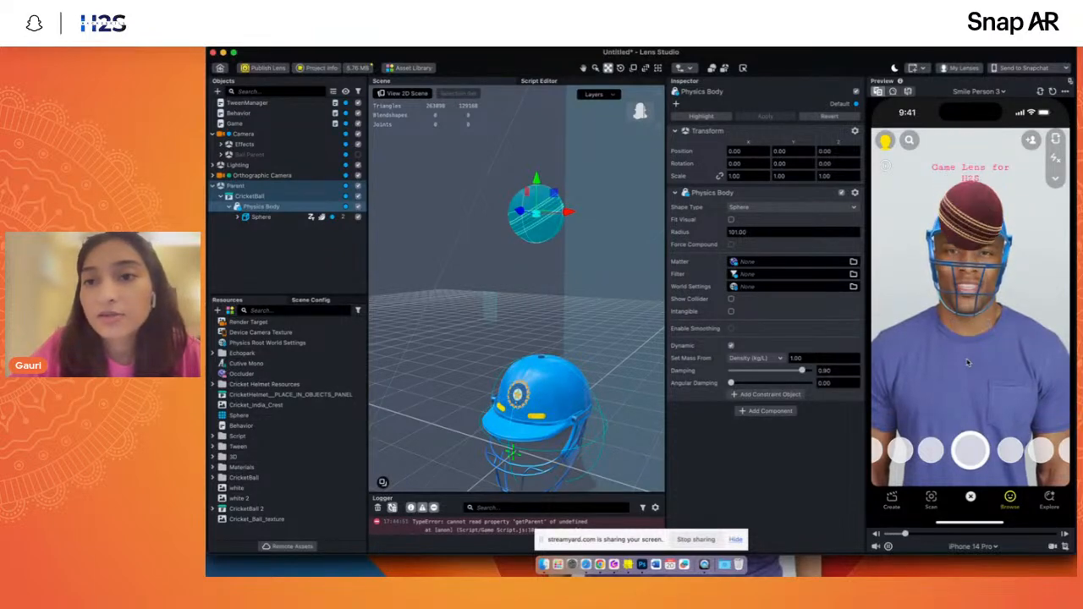
- Set the Physics Body's angular damping to 1.00 and damping to 0.13, resetting the preview to test the fall
left_click_drag(731, 382, 759, 383)
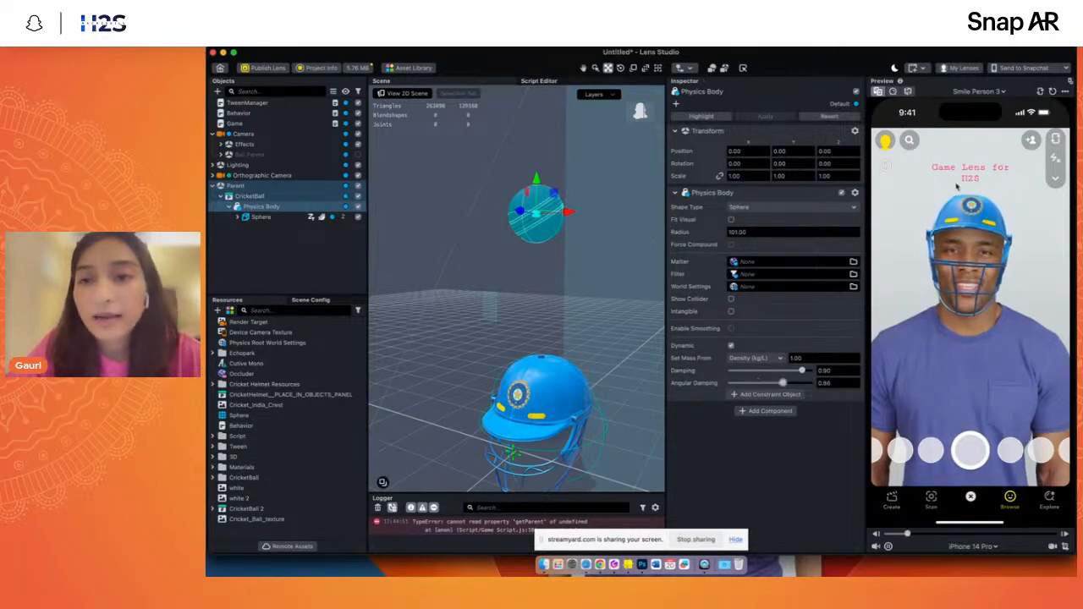
left_click(1051, 93)
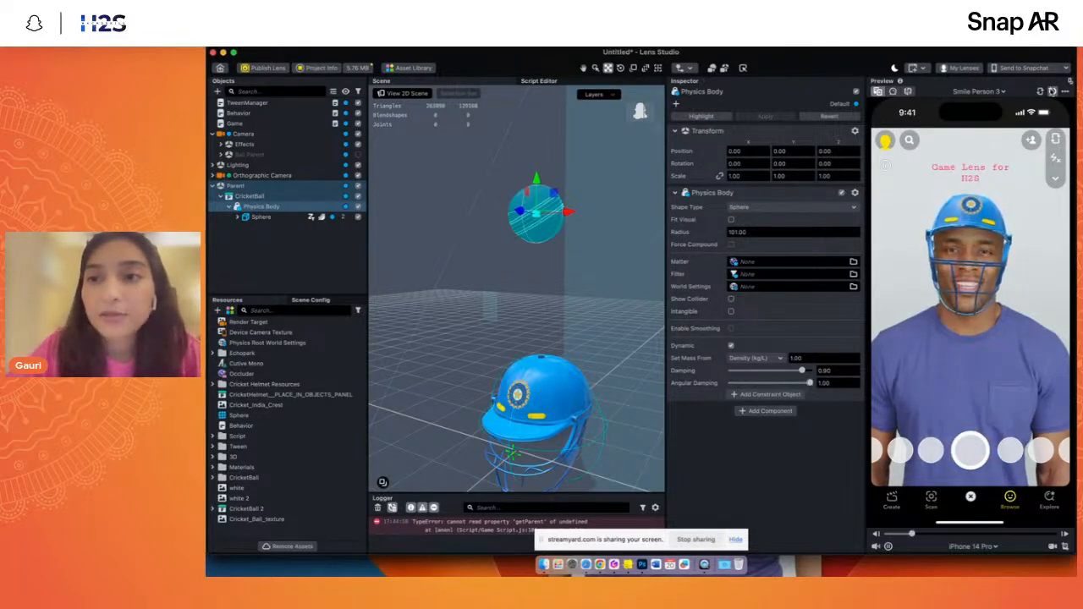
left_click(1052, 91)
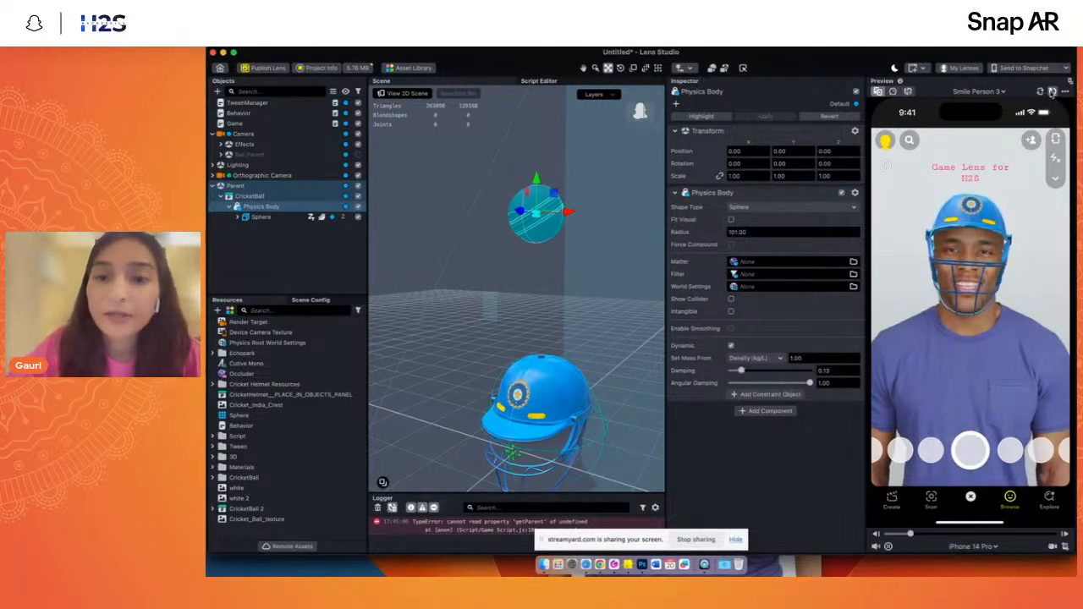
left_click(1052, 91)
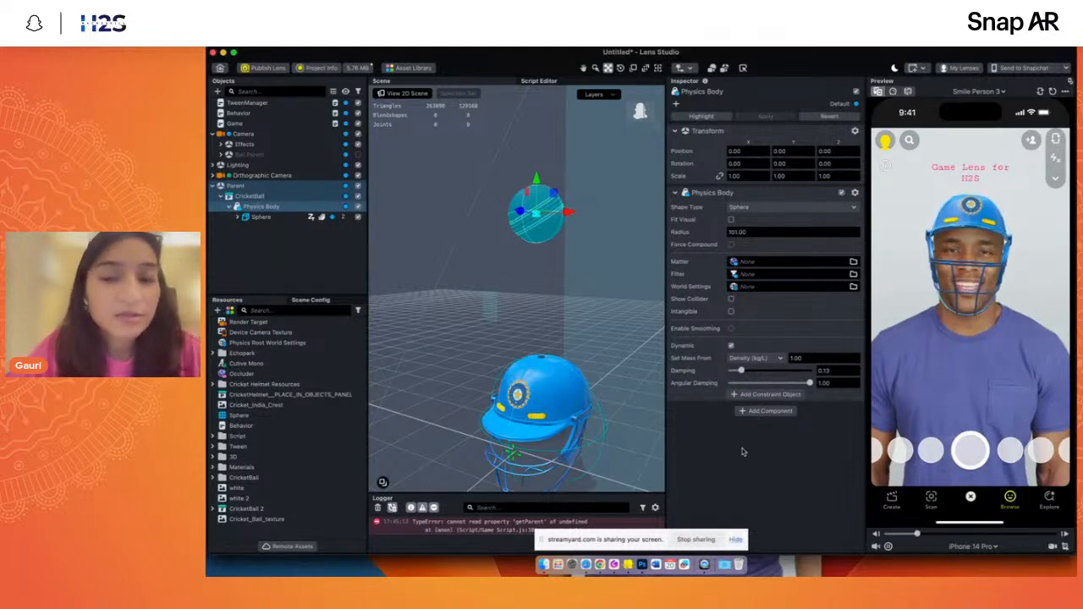
left_click(755, 358)
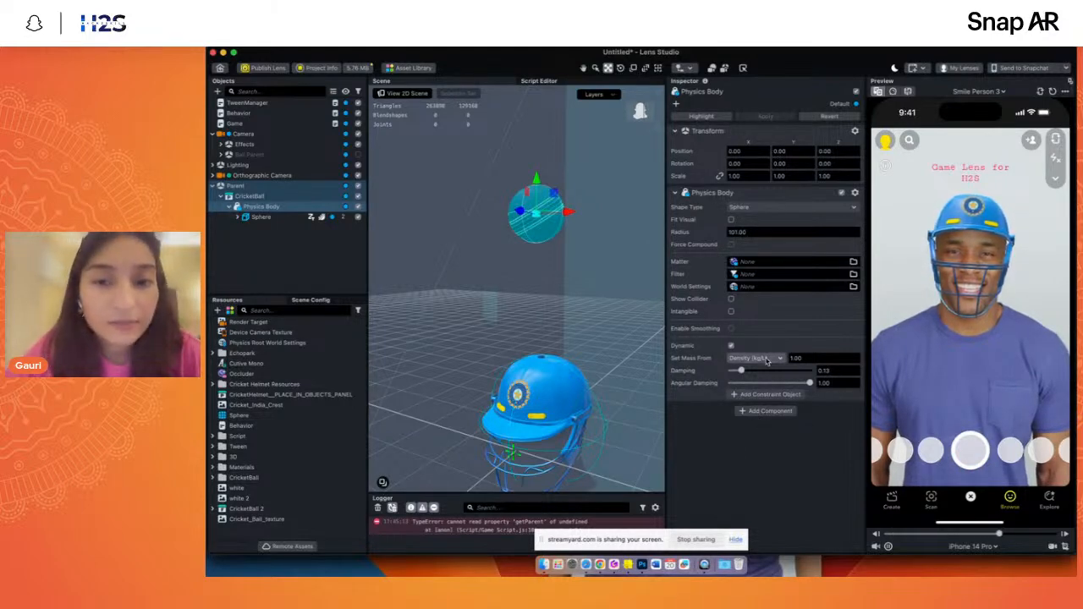
left_click(699, 410)
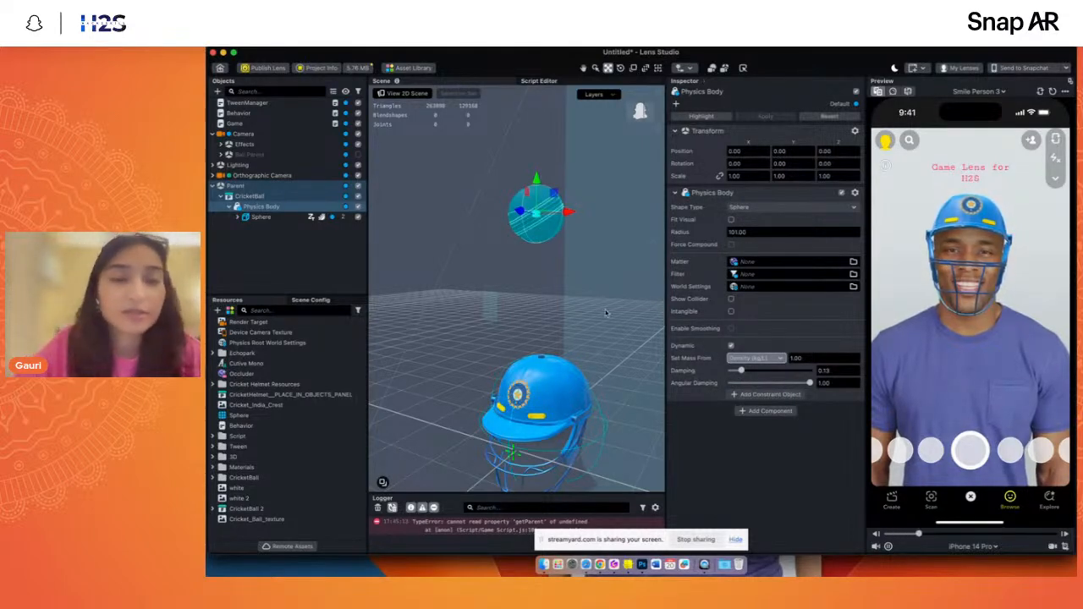
- Enable the Ball Parent object under Camera in place of the Parent object, and delete Parent from the scene
left_click(262, 249)
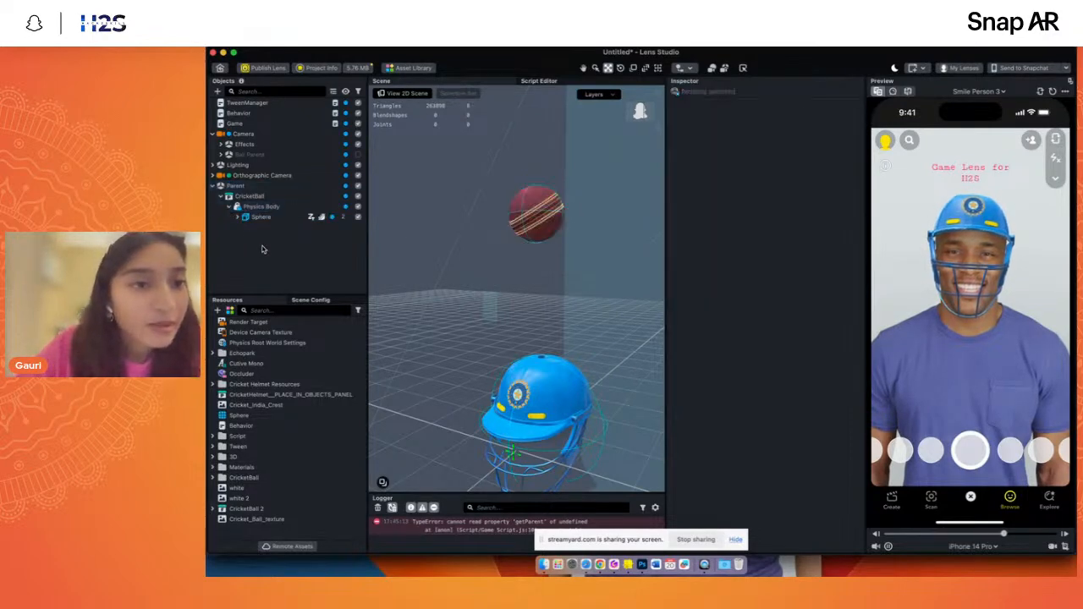
left_click(213, 186)
left_click(212, 186)
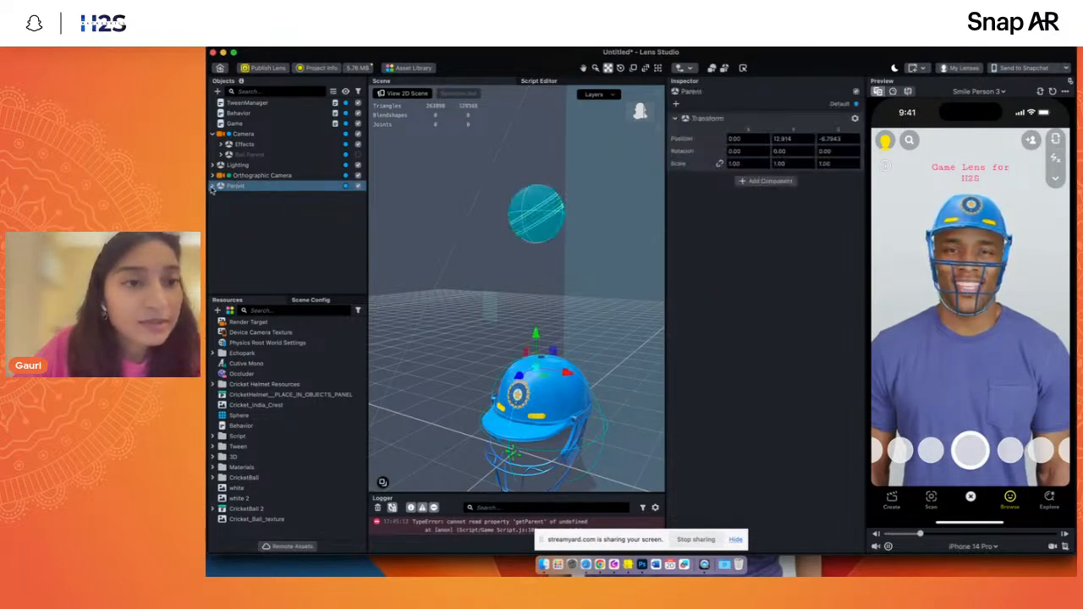
left_click(357, 185)
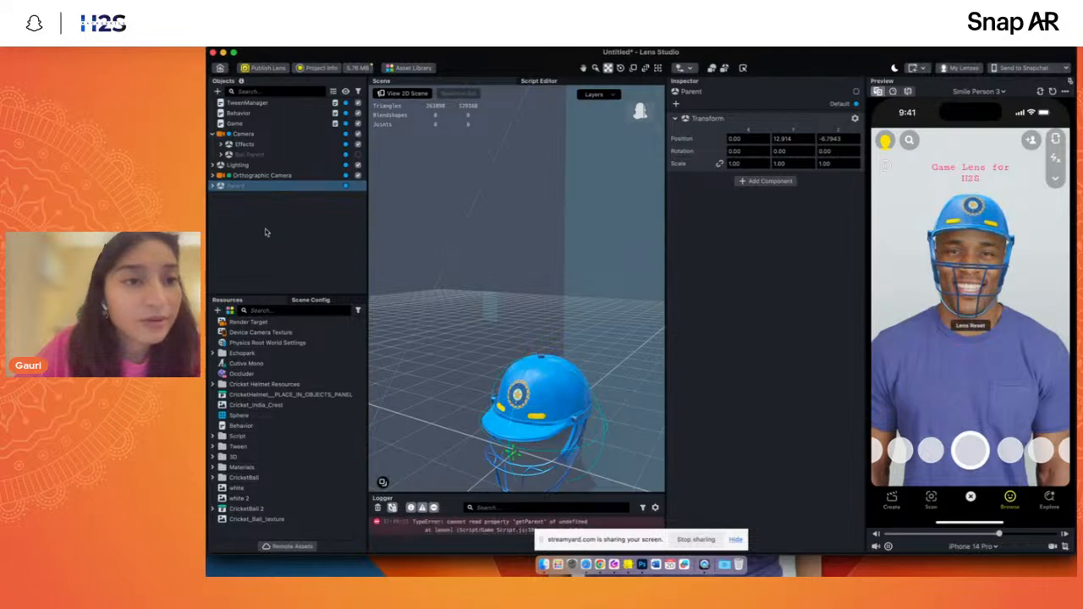
left_click(240, 200)
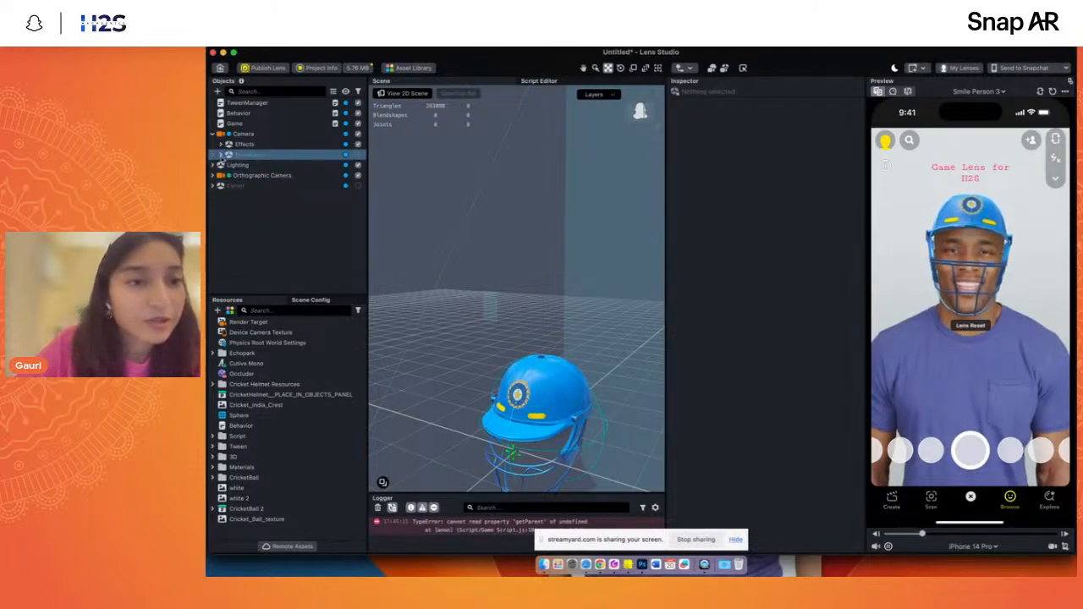
left_click(221, 156)
left_click(358, 156)
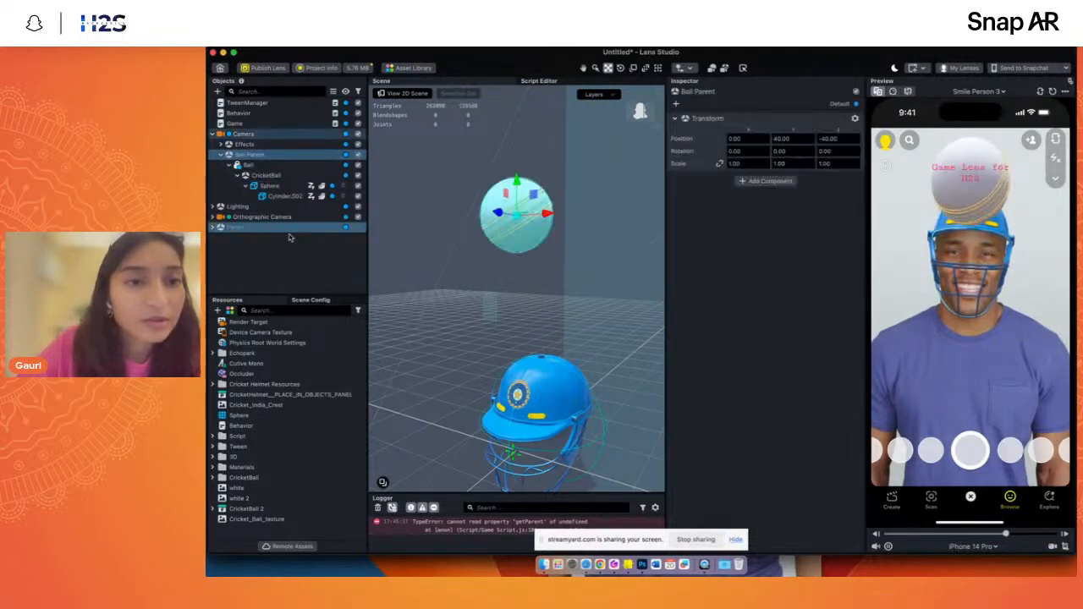
left_click(233, 228)
key("Delete")
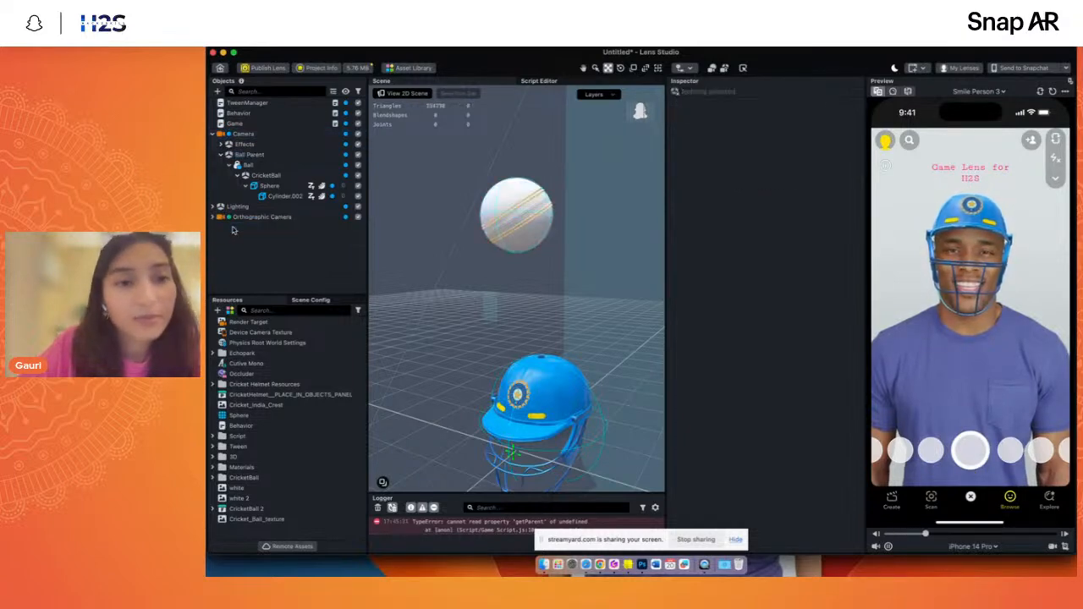
- Assign the red Material from the CricketBall 2 materials to the Sphere mesh under Ball Parent
left_click(269, 186)
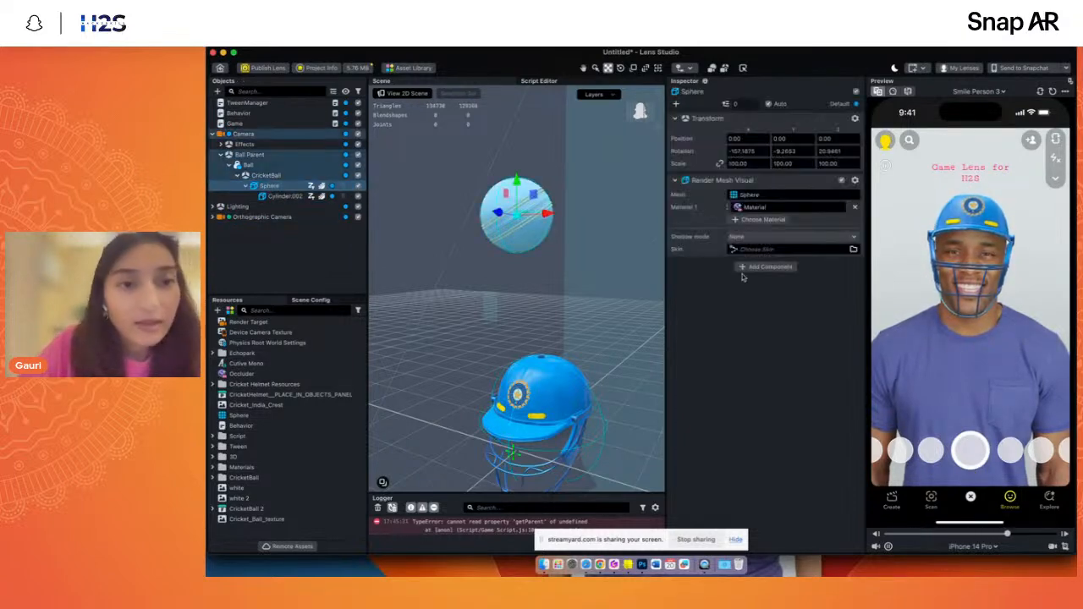
left_click(754, 207)
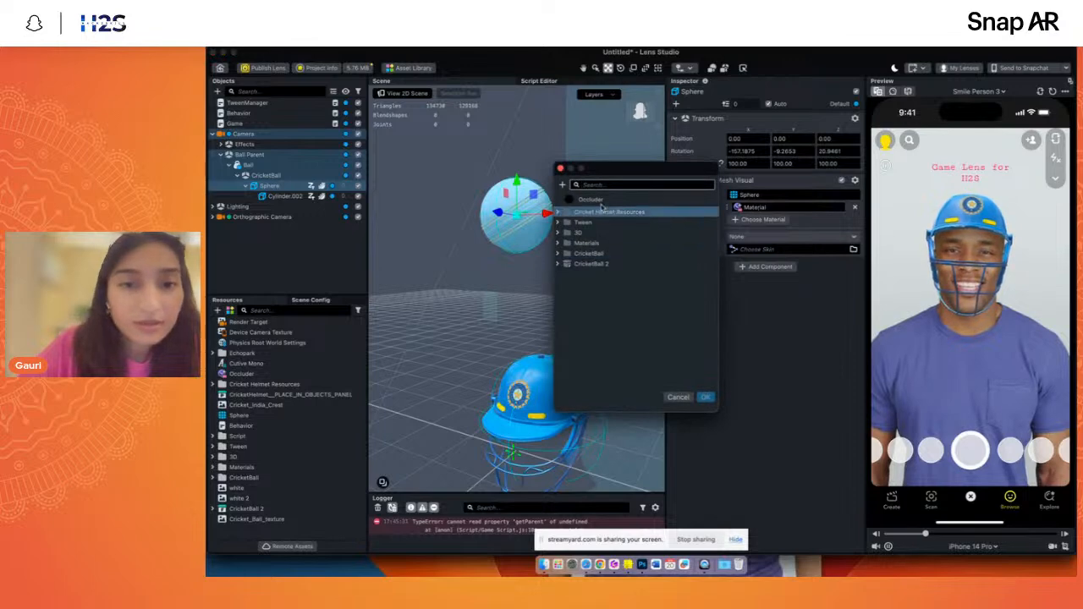
type("mate")
double_click(606, 270)
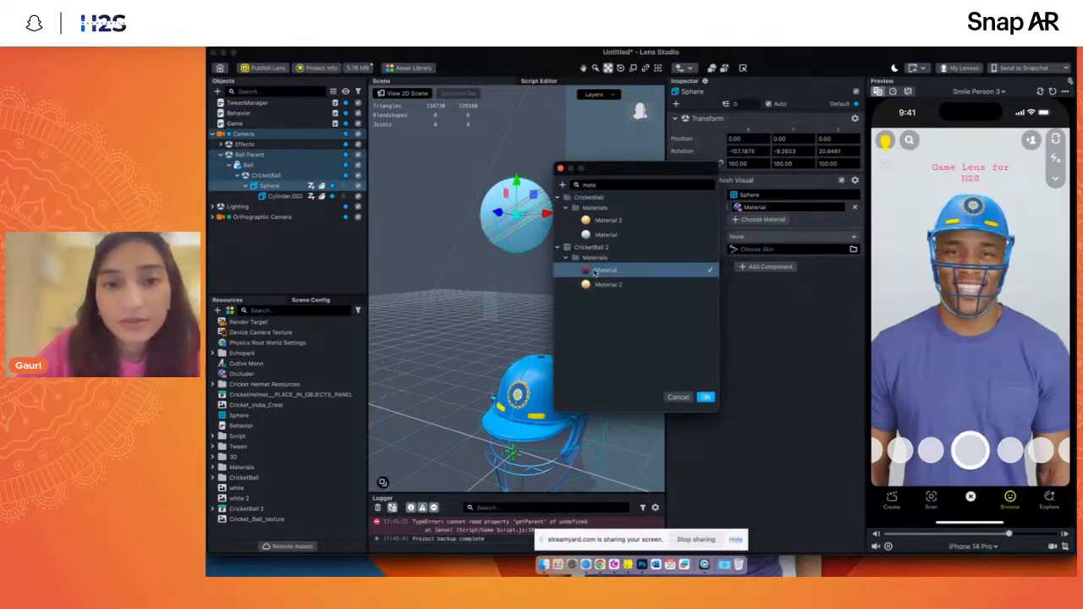
scroll(532, 180, "up", 3)
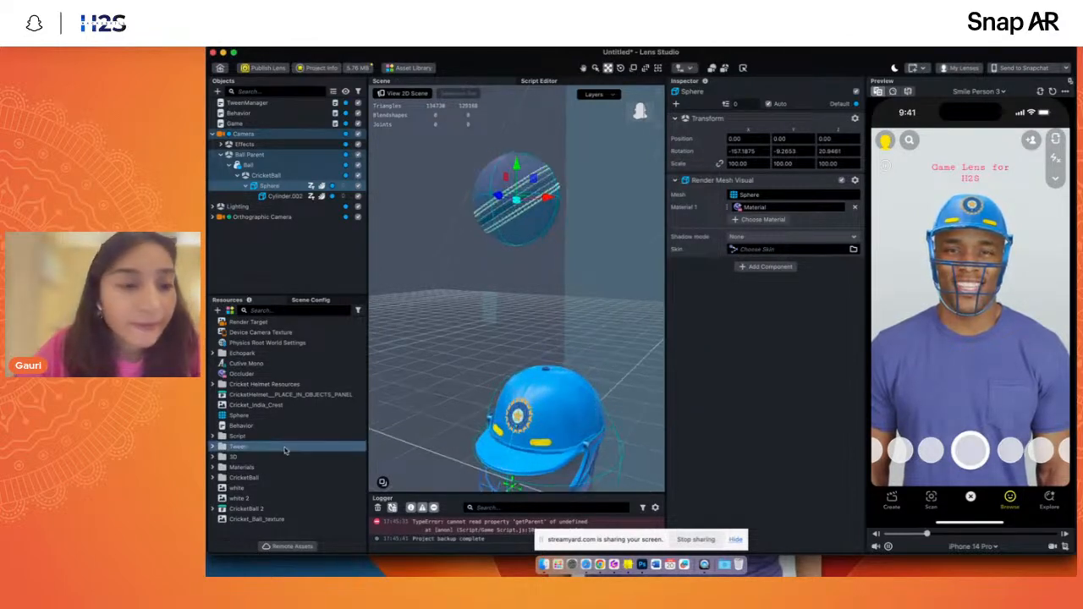
- Filter the resources by "mate" and check which material the Cylinder.002 stitching uses
left_click(265, 311)
type("mate")
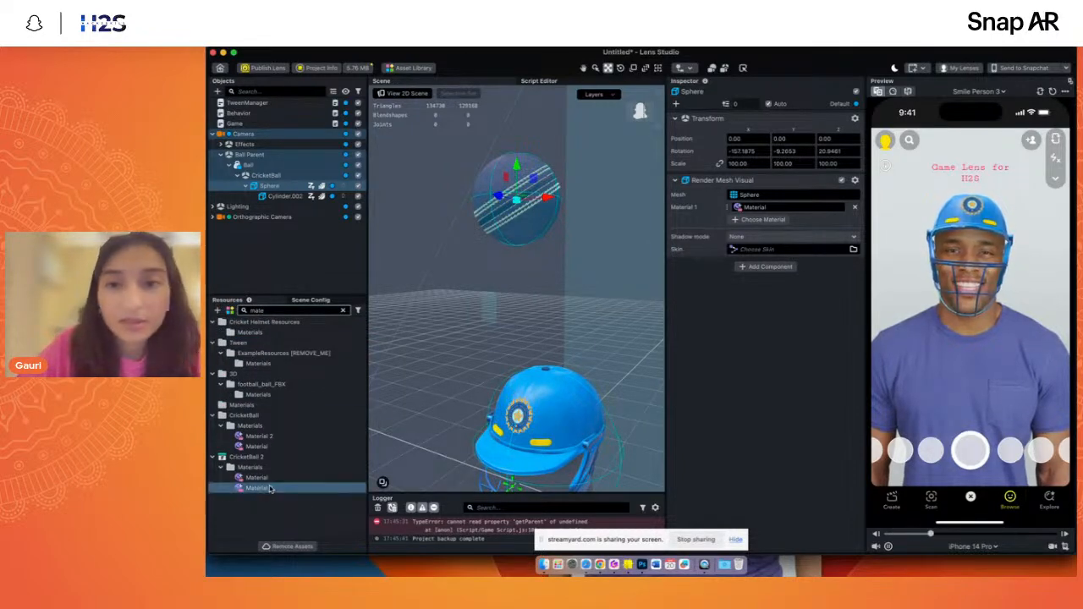
left_click(260, 198)
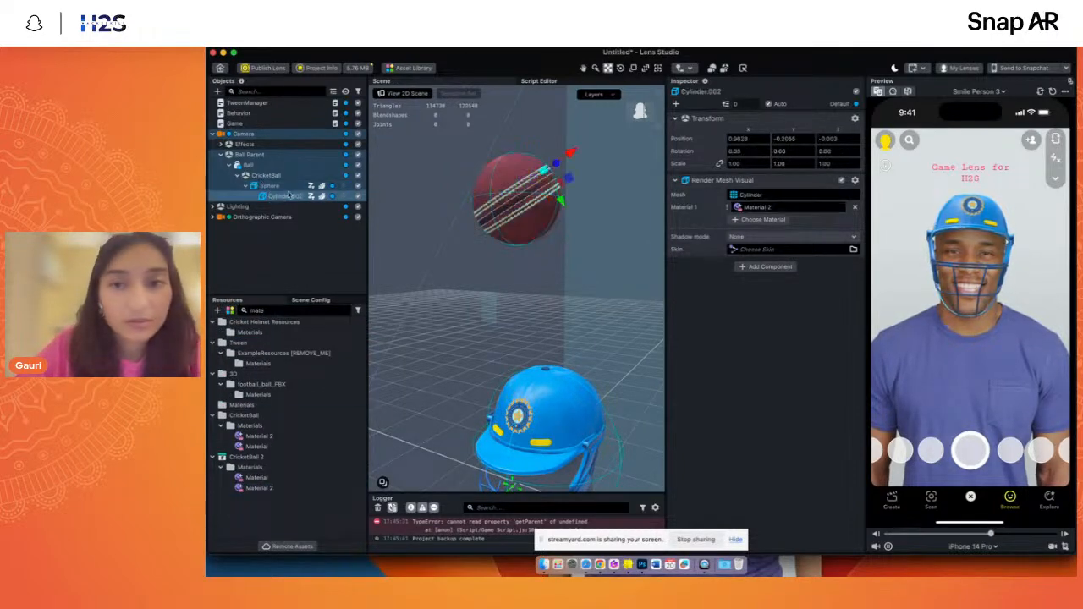
left_click(775, 209)
left_click(677, 397)
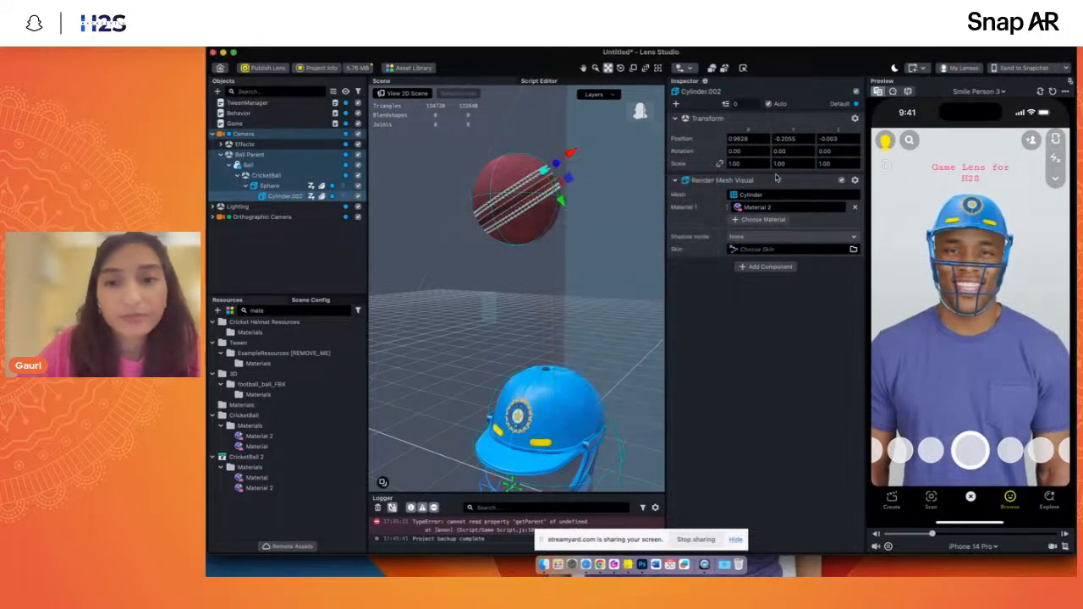
- Set the CricketBall folder's Material 2 to metallic 1.00 and roughness 0.41 for shiny golden stitching
left_click(305, 436)
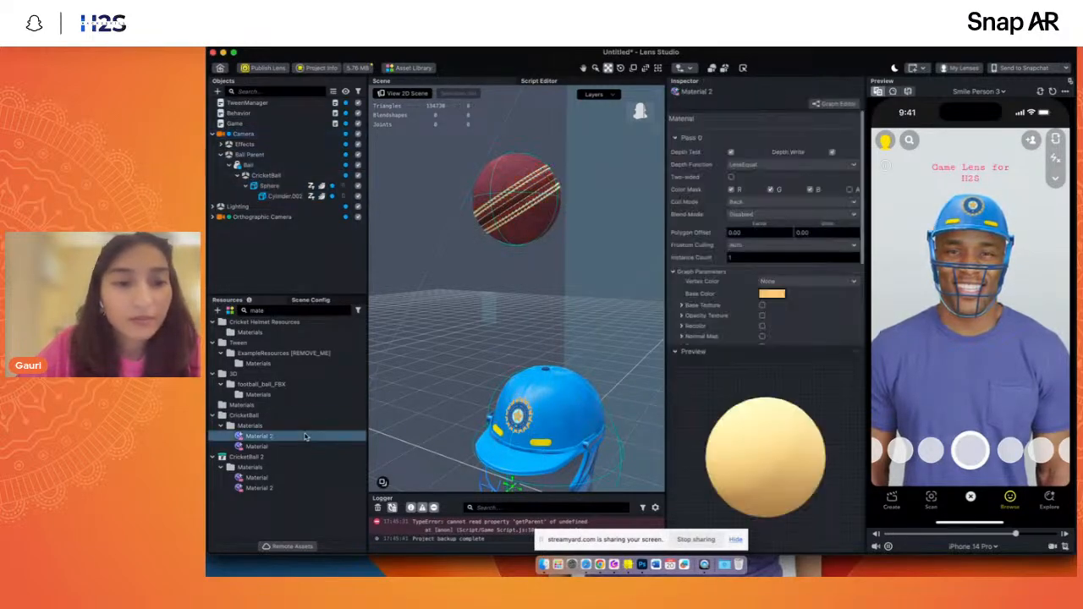
scroll(692, 310, "down", 5)
scroll(546, 167, "up", 5)
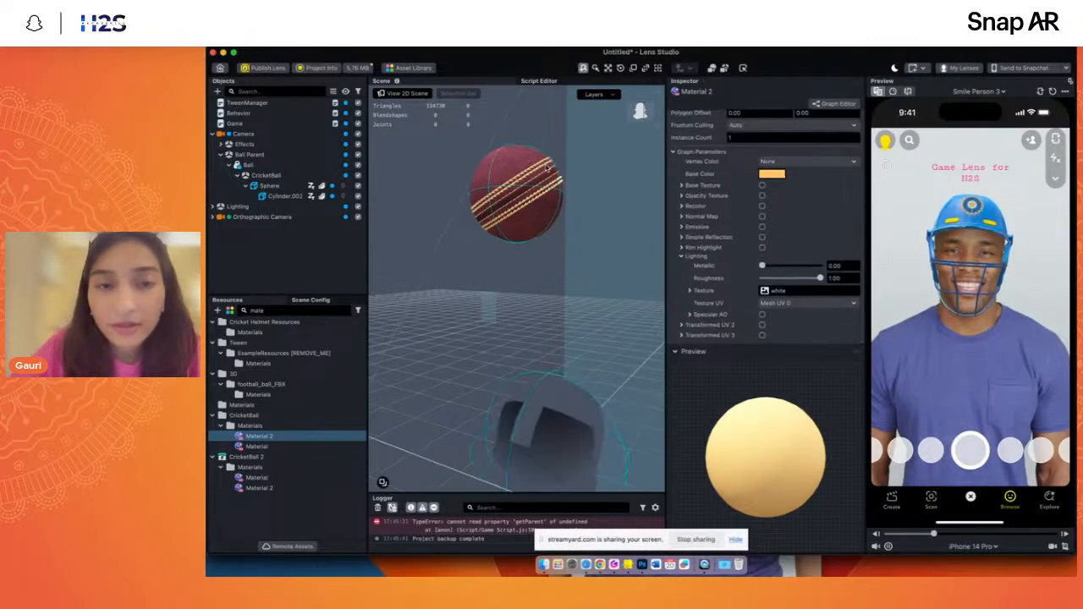
left_click(583, 68)
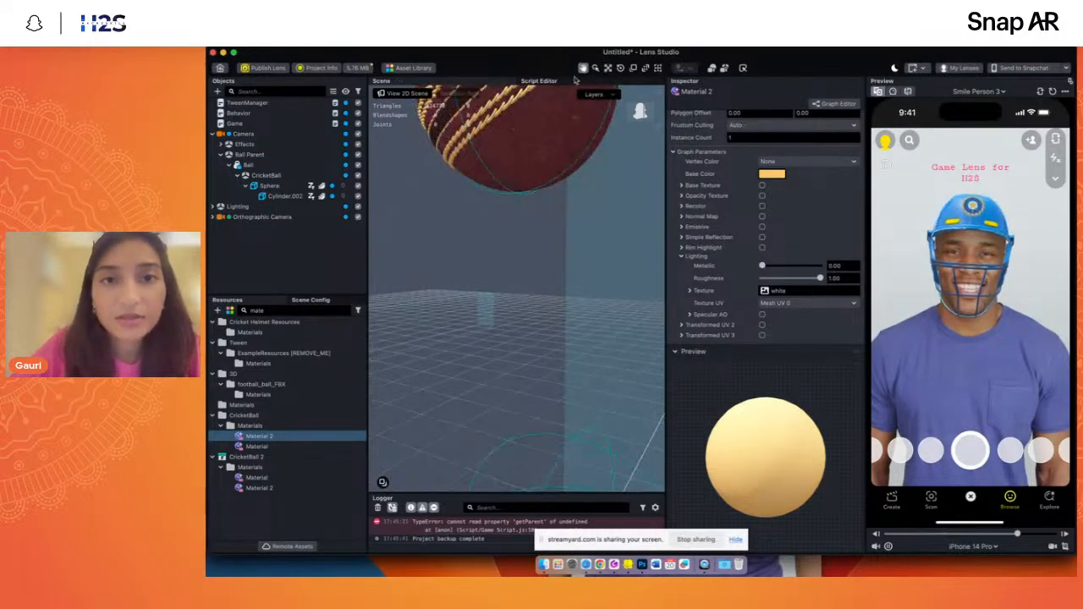
scroll(658, 278, "up", 3)
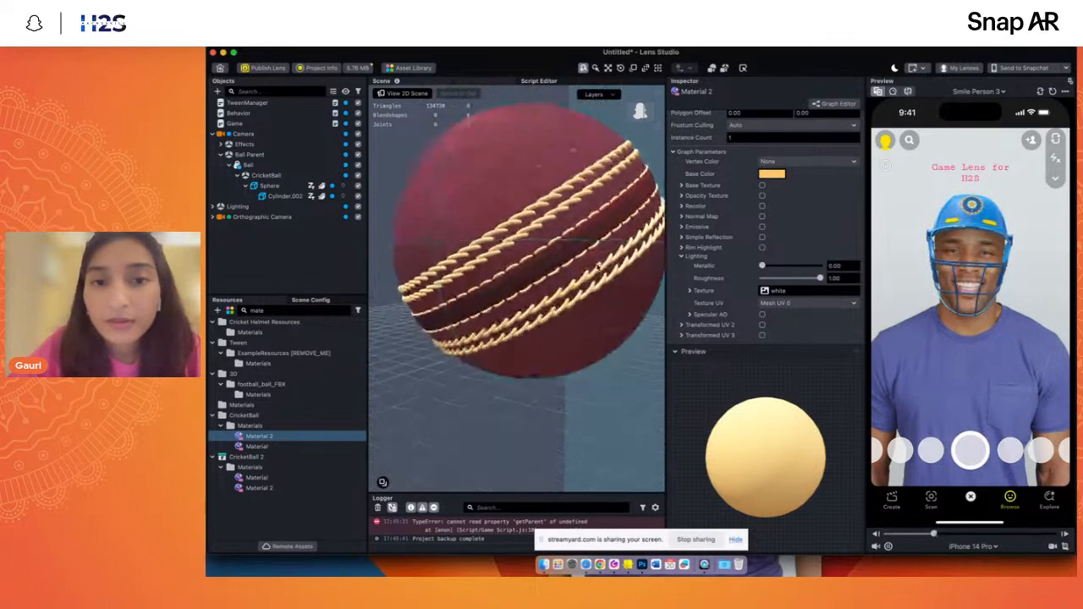
scroll(766, 275, "down", 1)
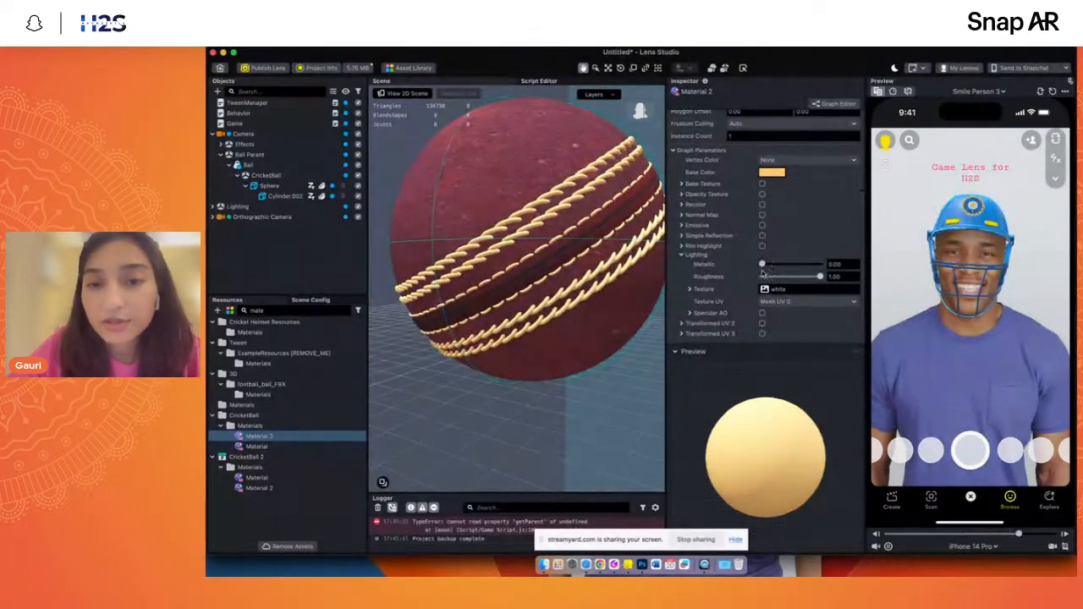
left_click_drag(763, 264, 782, 277)
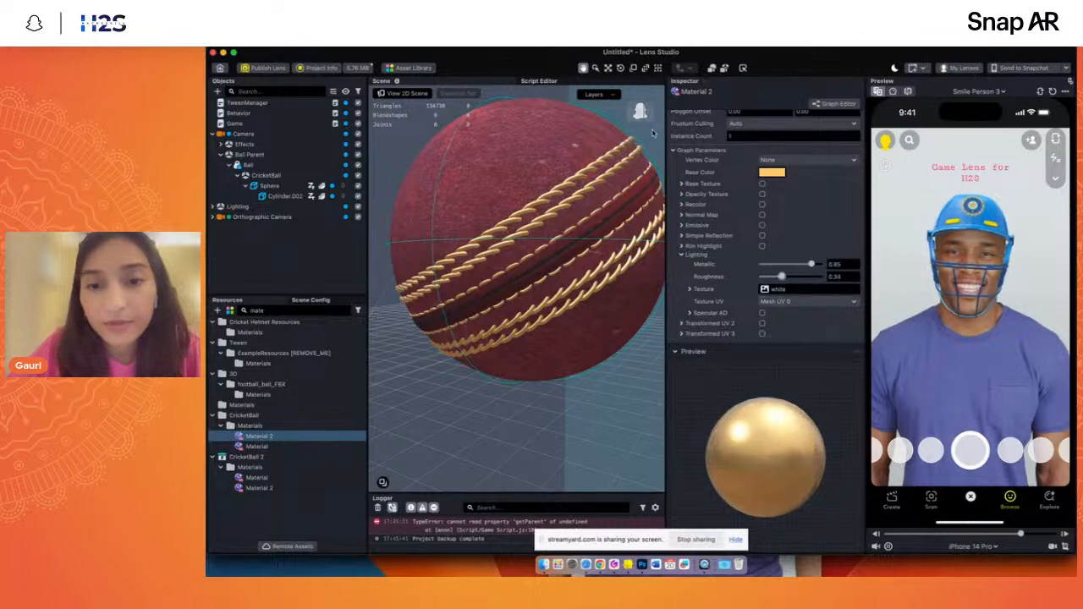
left_click_drag(636, 110, 638, 115)
left_click_drag(797, 277, 786, 277)
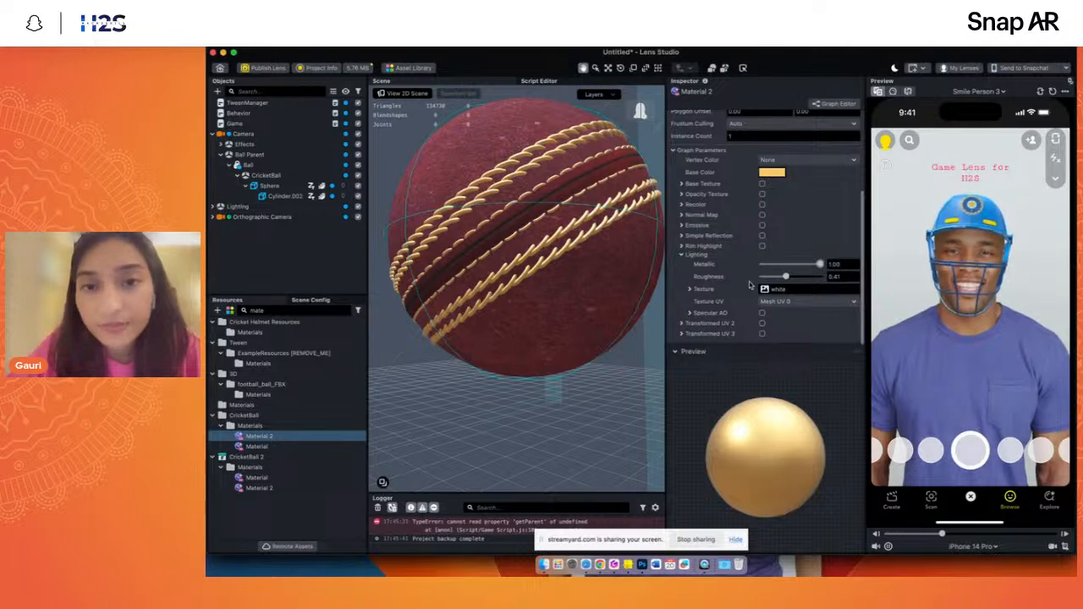
- Enable Rim Highlight on Material 2 with a yellow color and check the stitching from another angle
left_click(763, 246)
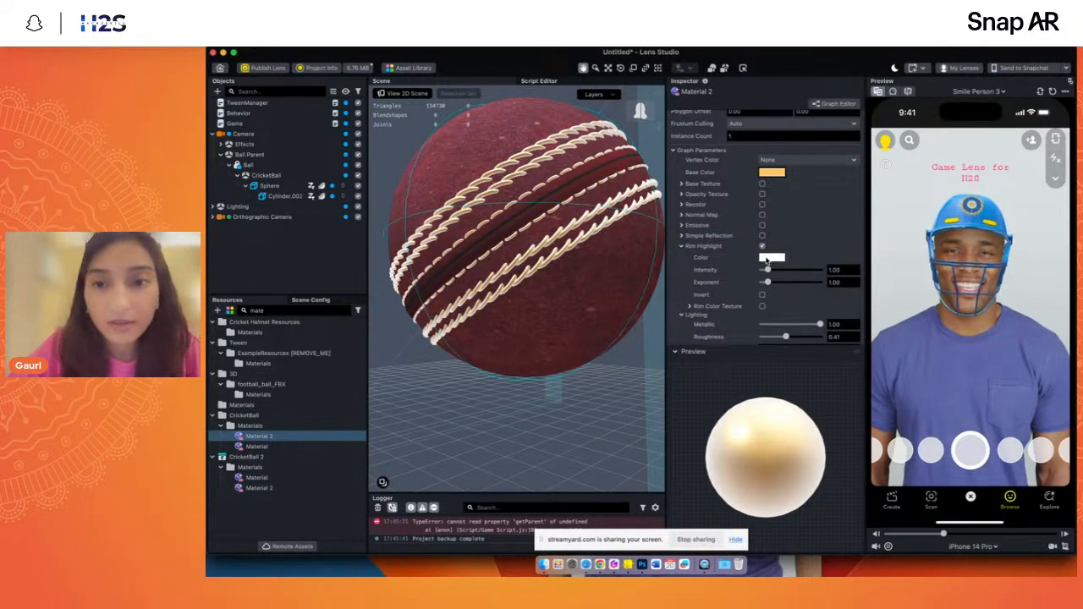
left_click(768, 258)
left_click_drag(733, 173, 761, 132)
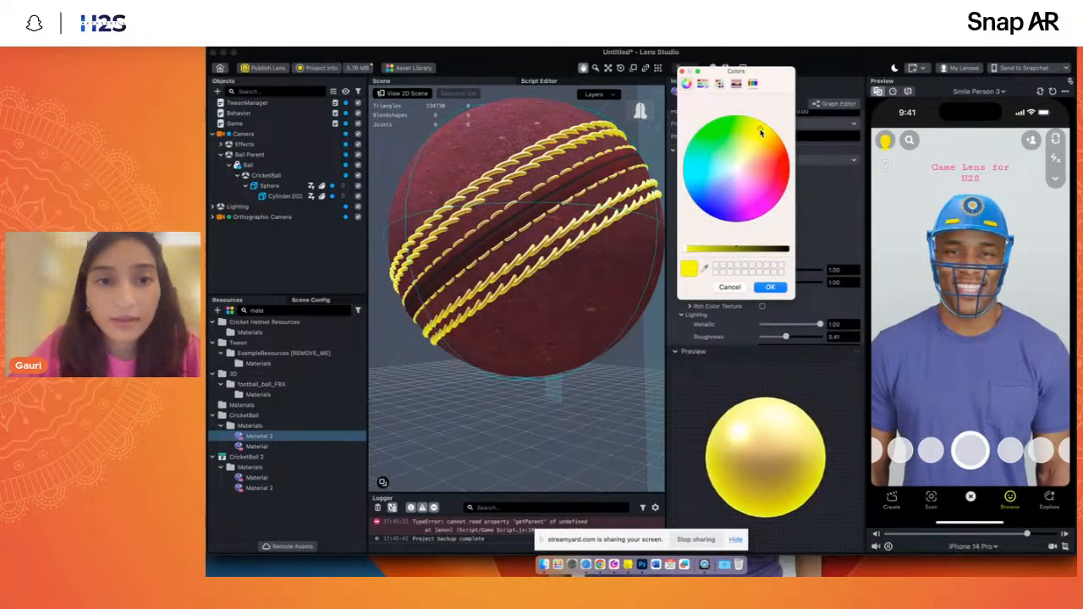
left_click(774, 291)
mouse_move(644, 114)
left_mouse_down()
mouse_move(638, 124)
mouse_move(648, 113)
left_mouse_up()
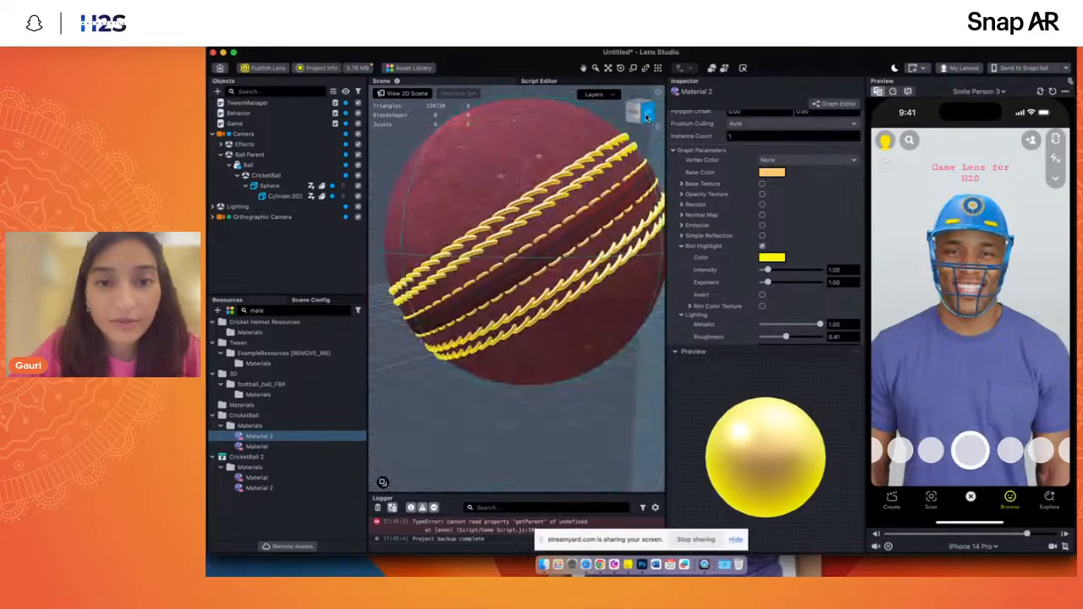
- Set Material 2's rim highlight exponent to 4.77 and its color to magenta
left_click_drag(763, 286, 788, 285)
left_click(772, 257)
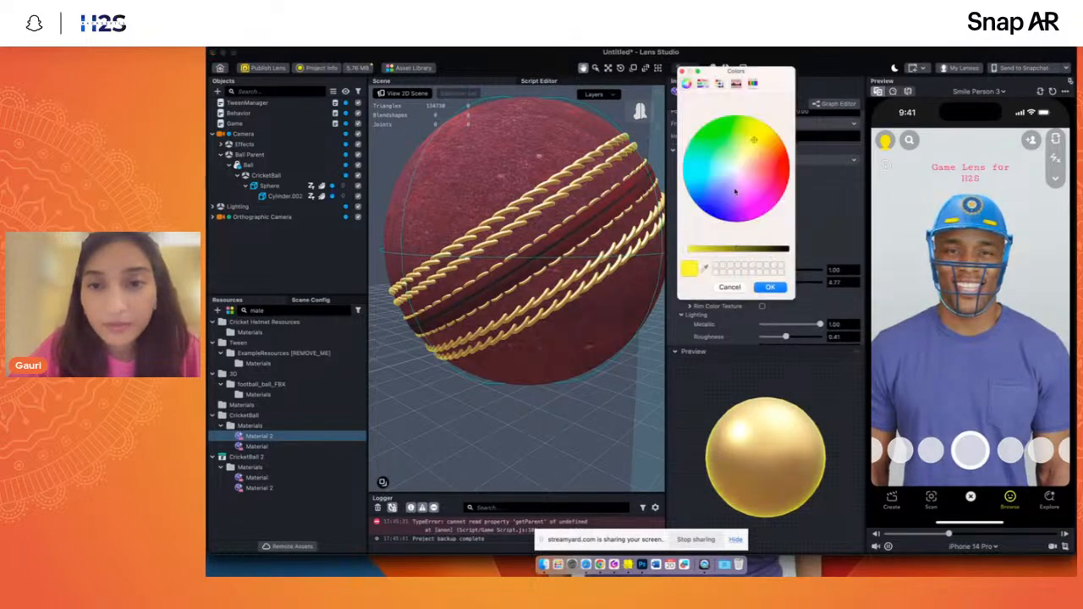
left_click(764, 173)
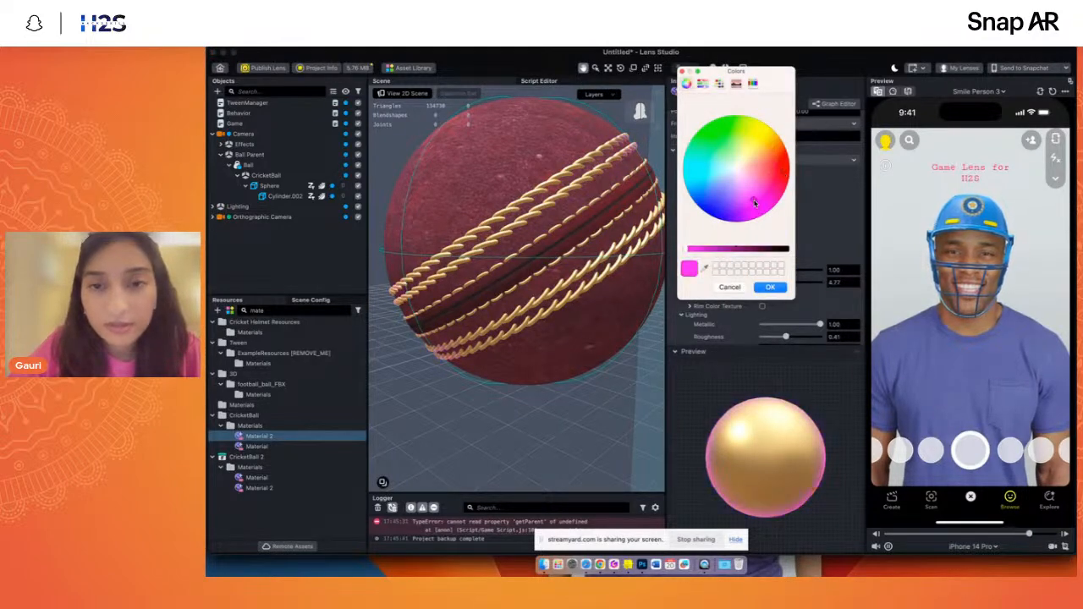
left_click(770, 286)
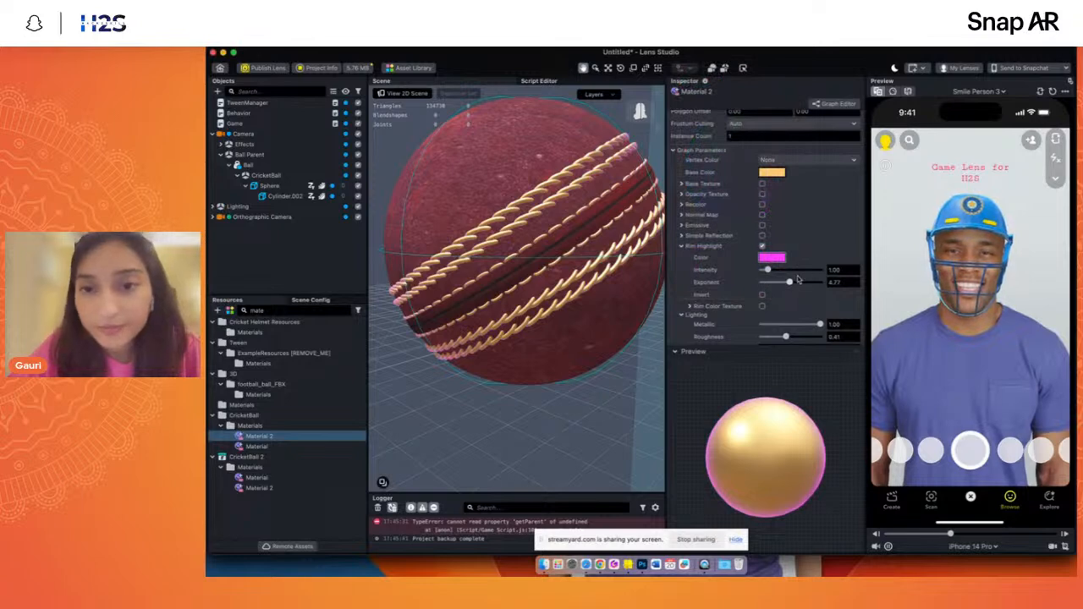
- Set Material 2's rim highlight exponent to 2.43 and change its base color to a golden yellow
left_click_drag(786, 282, 776, 284)
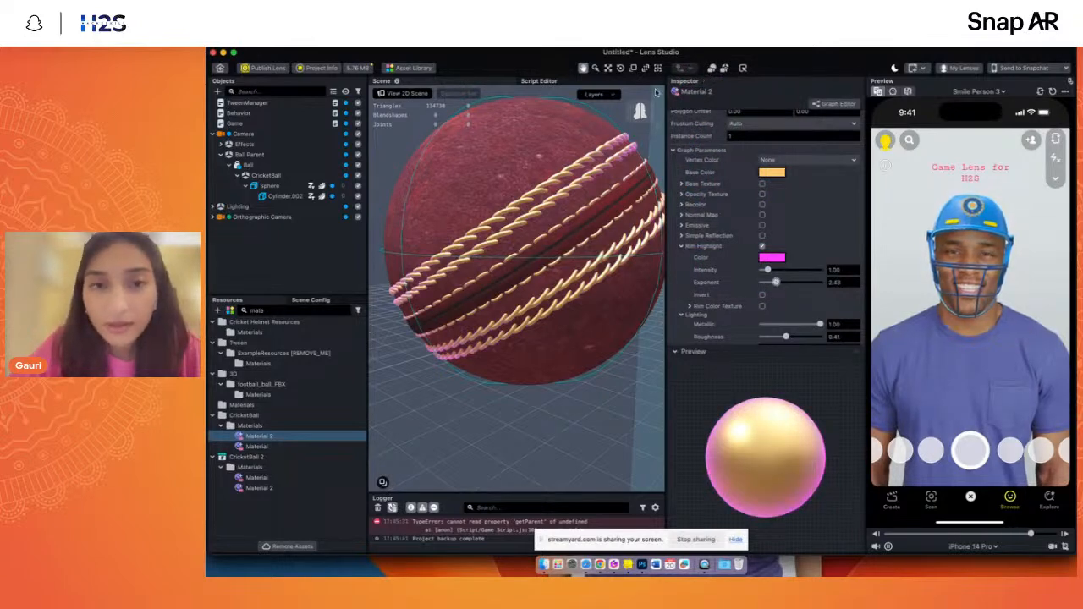
mouse_move(647, 113)
left_mouse_down()
mouse_move(663, 112)
mouse_move(643, 112)
left_mouse_up()
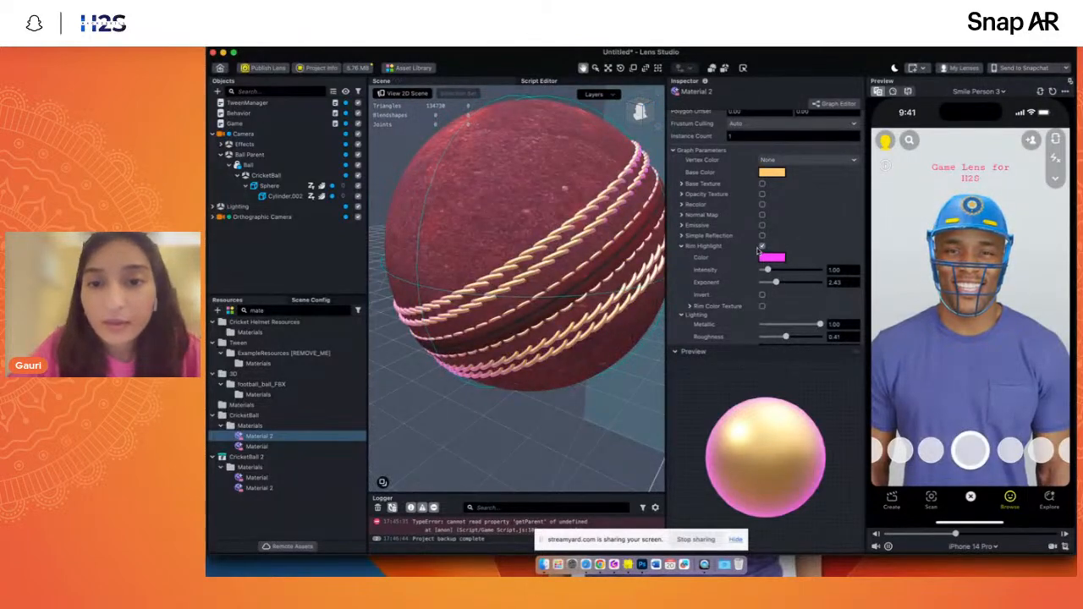
left_click(769, 174)
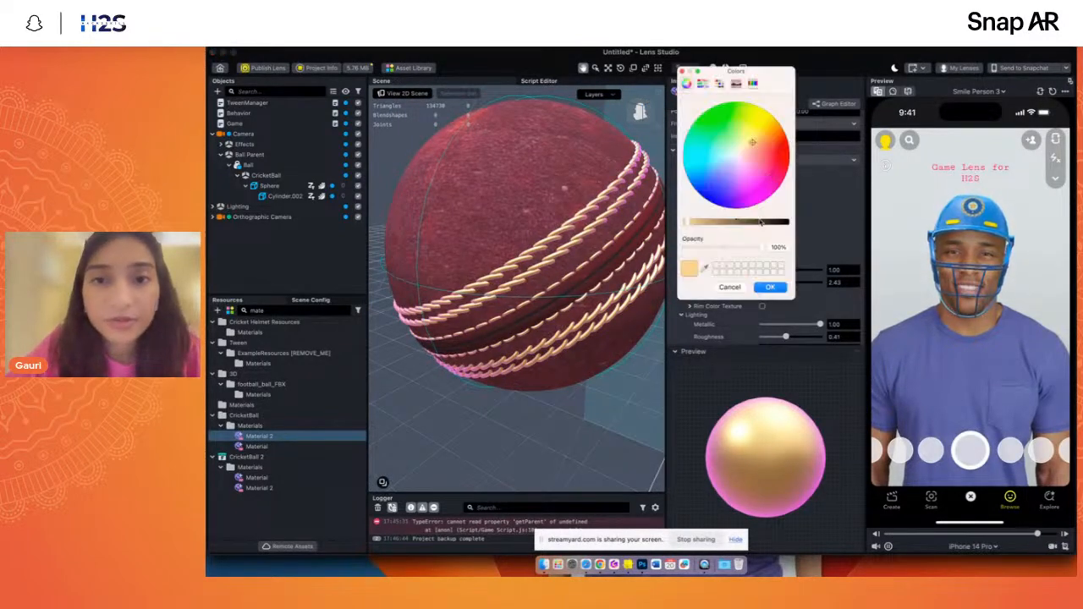
left_click(706, 177)
left_click_drag(693, 163, 699, 179)
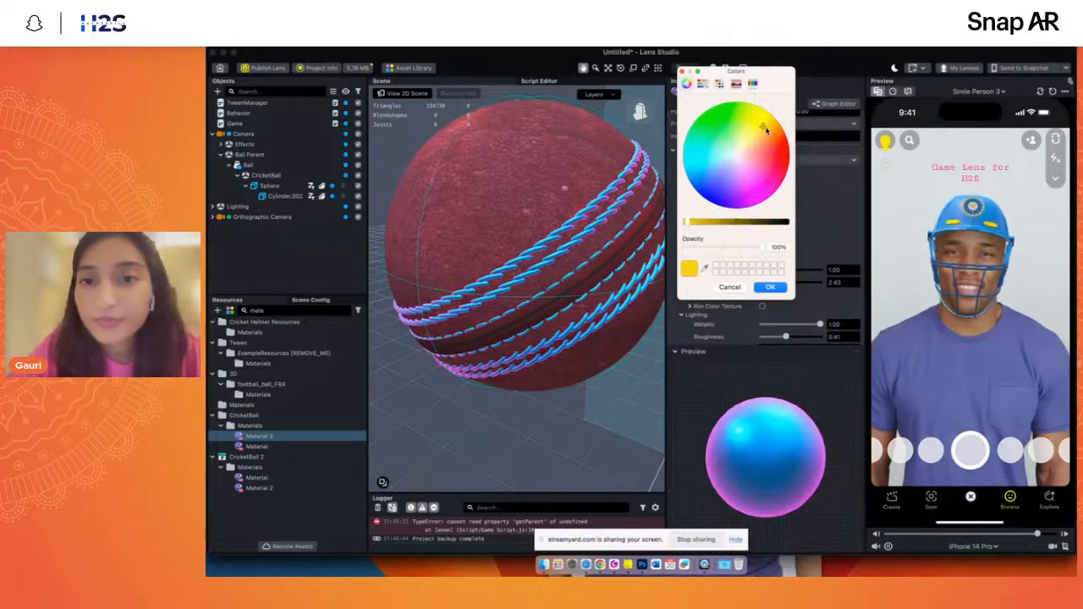
left_click_drag(765, 130, 767, 126)
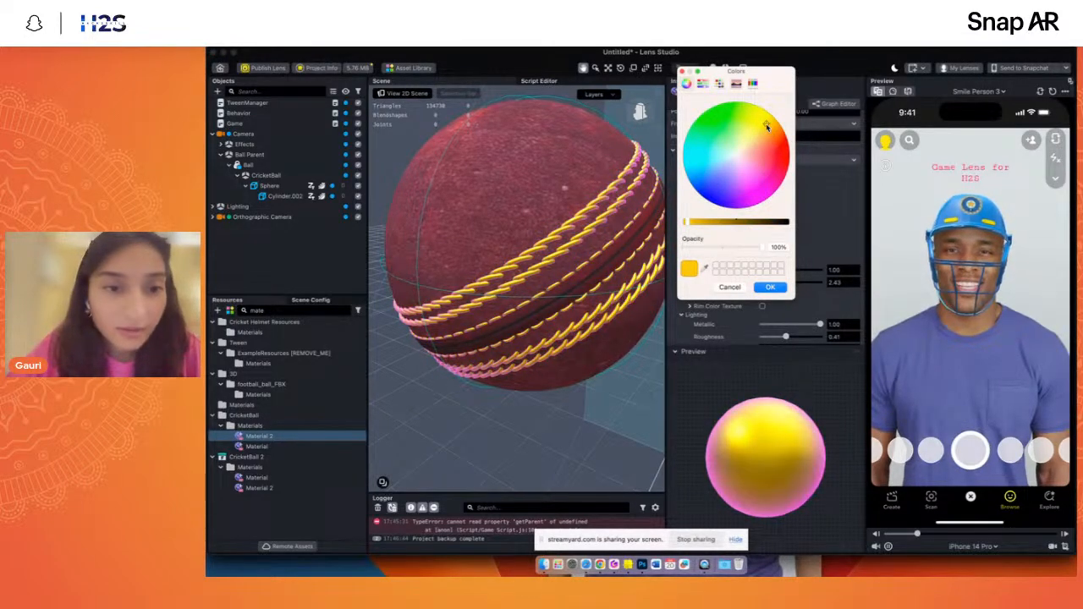
left_click(770, 288)
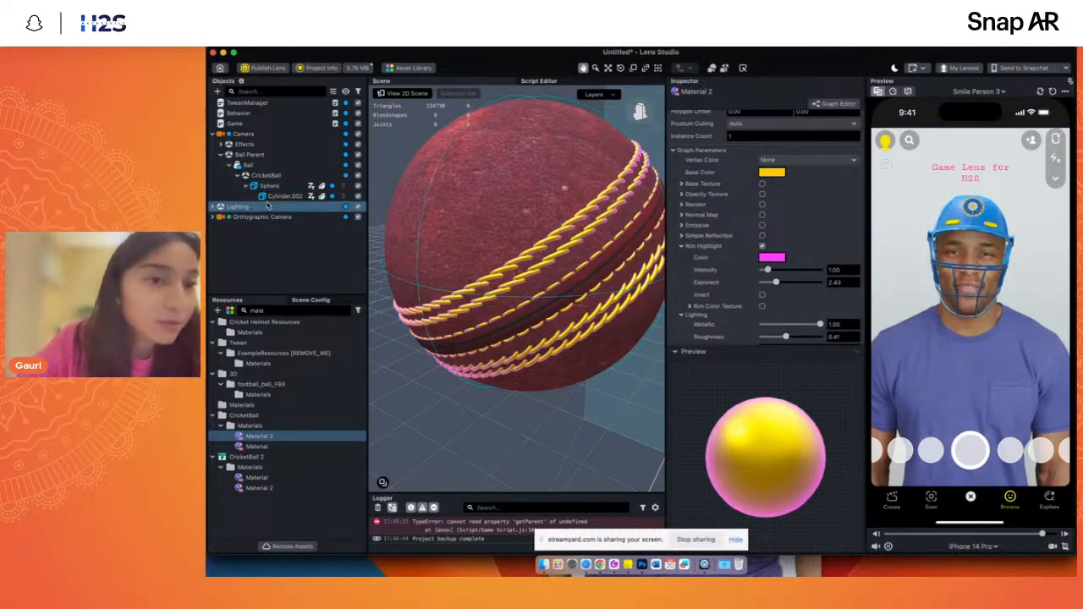
- Collapse the CricketBall hierarchy, select the Ball object and view it above the helmet from the front
left_click(246, 186)
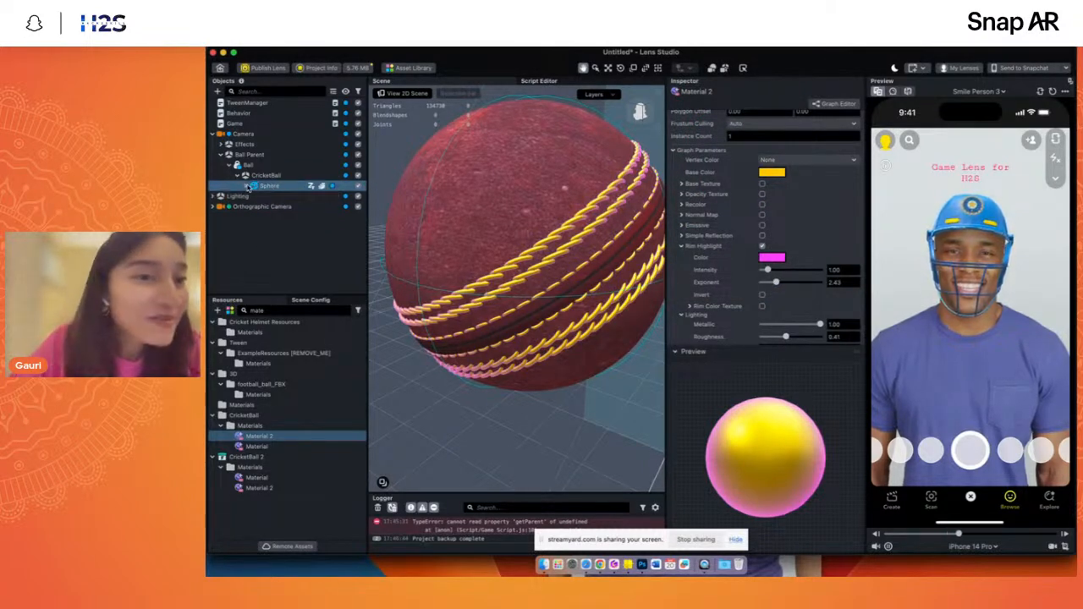
left_click(236, 175)
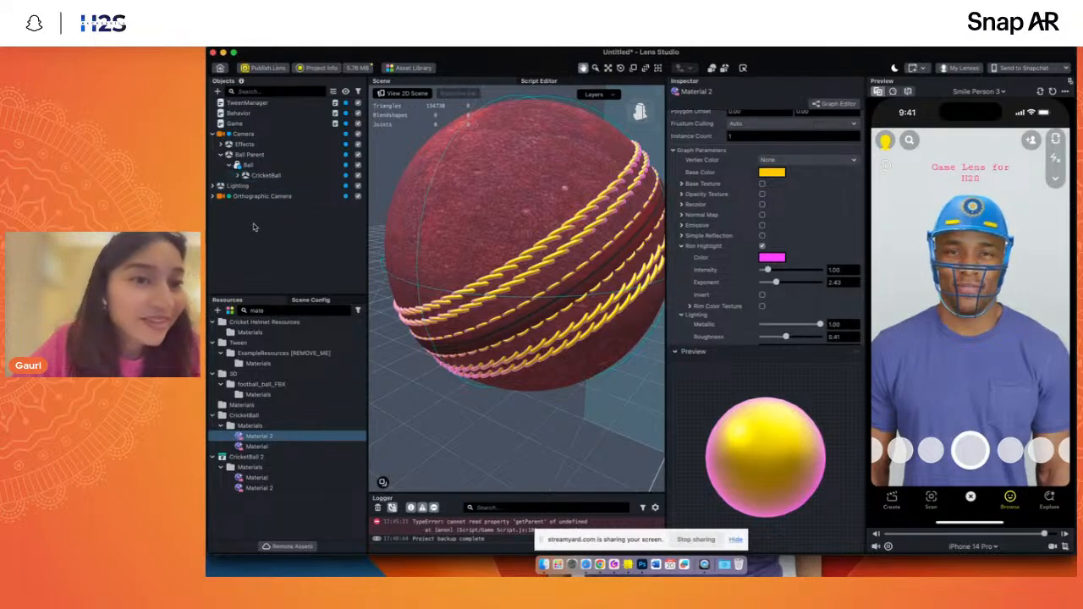
left_click(263, 166)
scroll(646, 293, "down", 3)
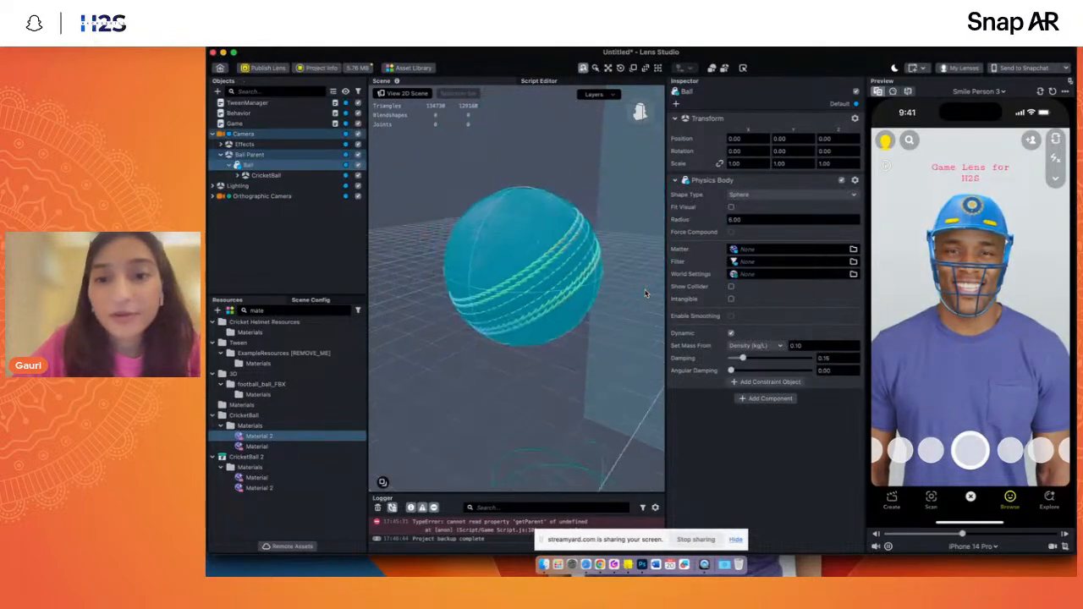
scroll(645, 294, "down", 5)
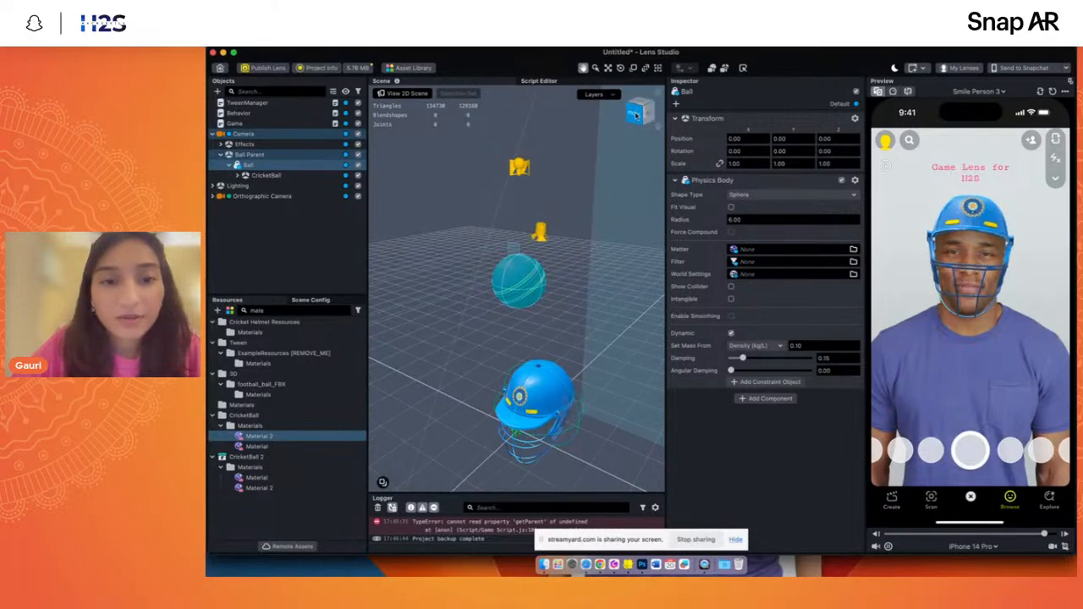
left_click(636, 116)
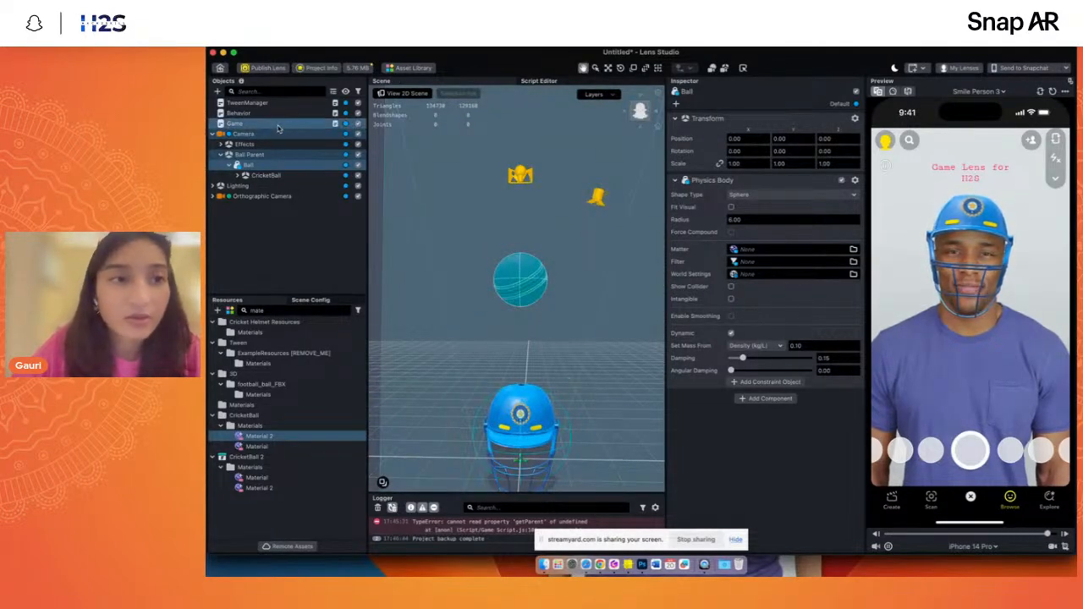
- Select the Game object with the Game Script and clear the "mate" filter from the resources
left_click(235, 124)
left_click(275, 312)
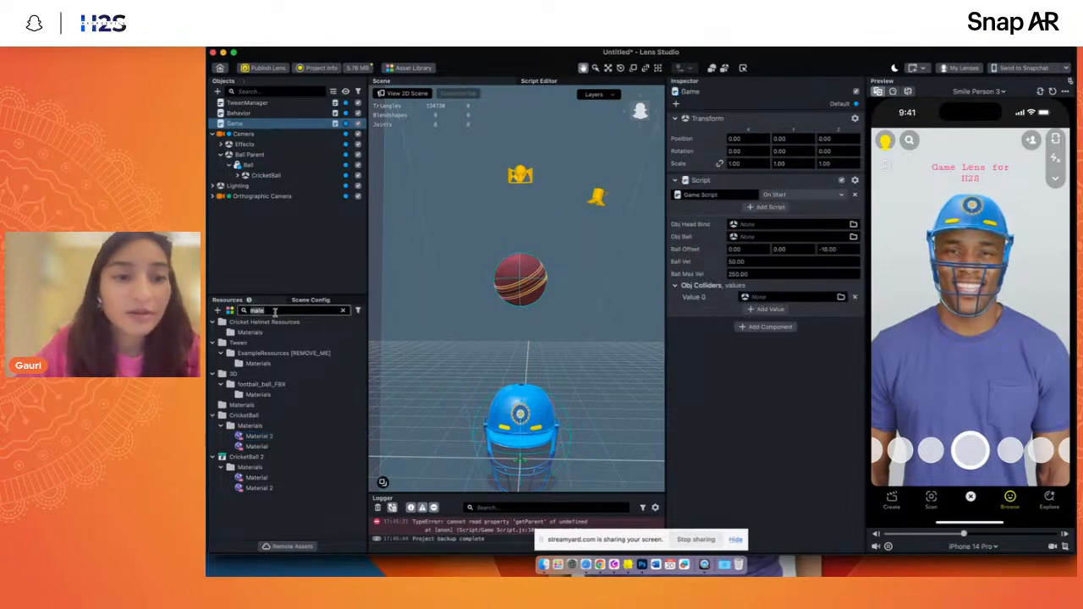
key("BackSpace")
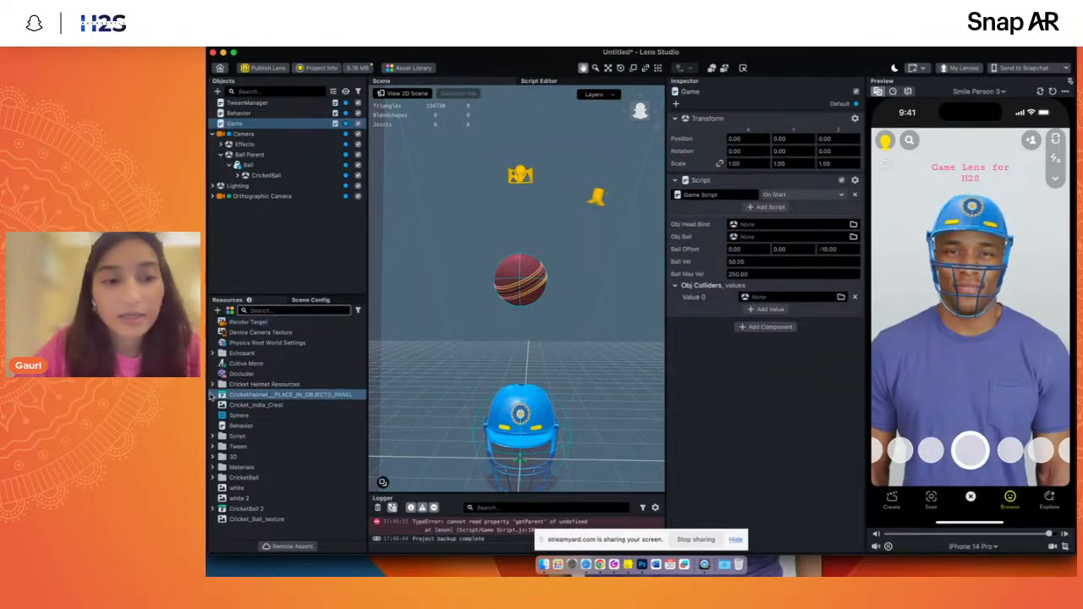
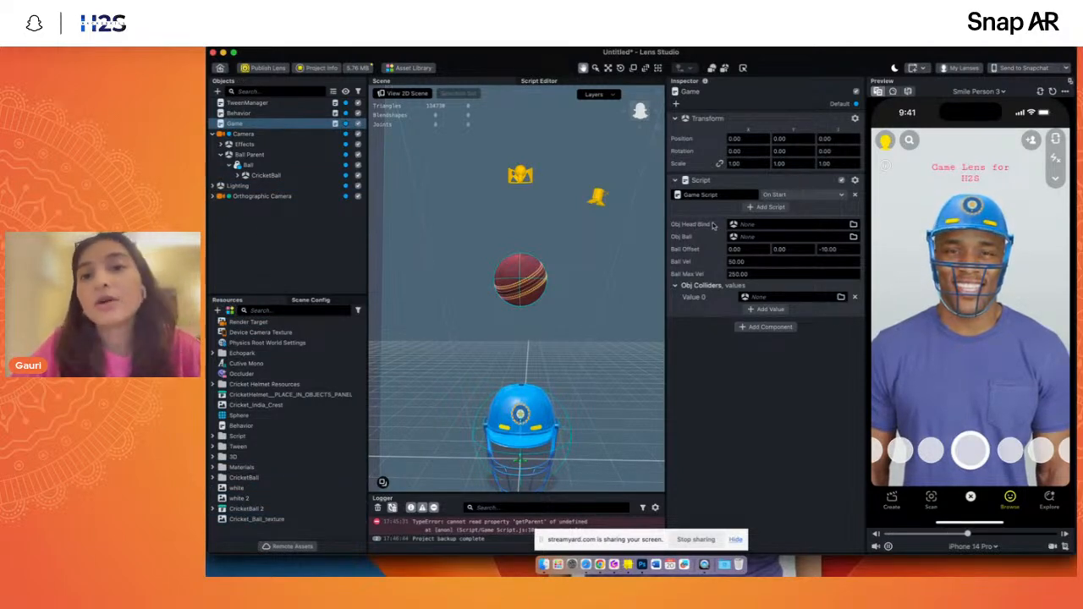
- Expand both head bindings and examine the Ball and Helmet Collider objects against the Game Script's head binding, ball and collider inputs
left_click(220, 145)
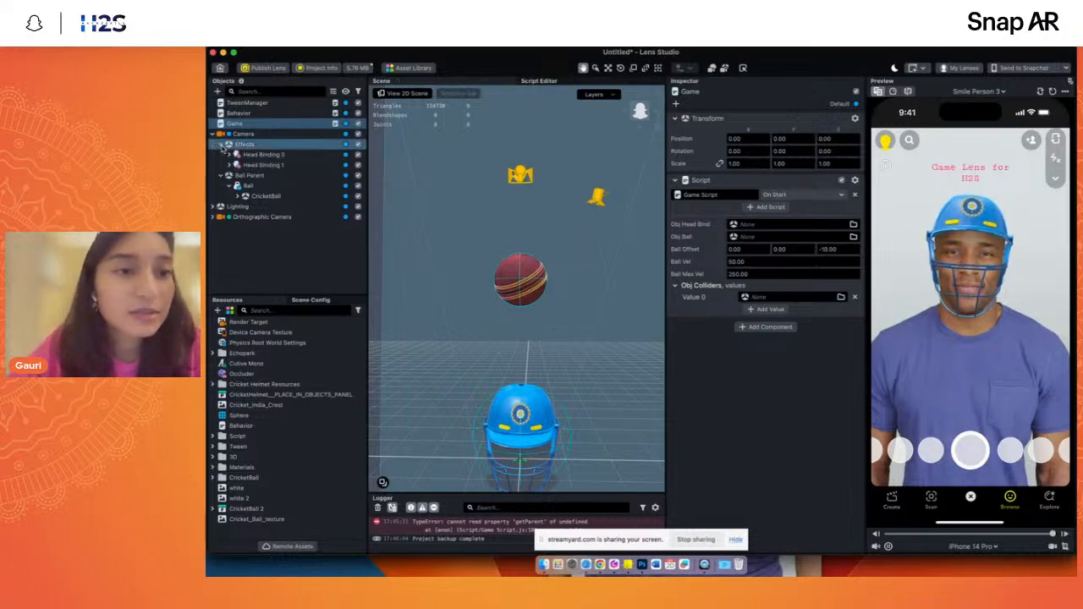
left_click(262, 154)
left_click(229, 165)
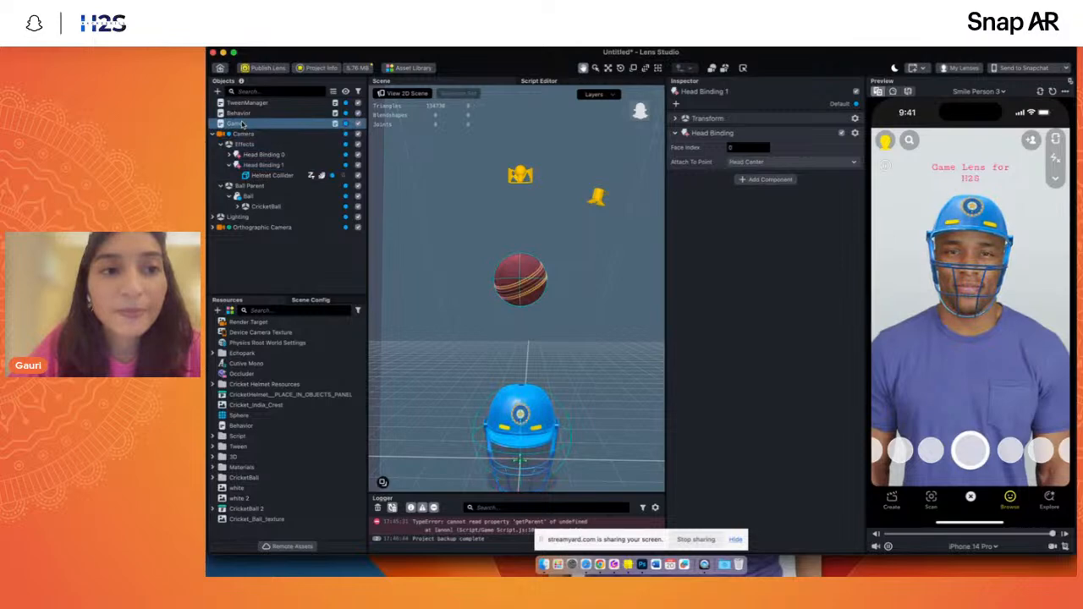
left_click(235, 123)
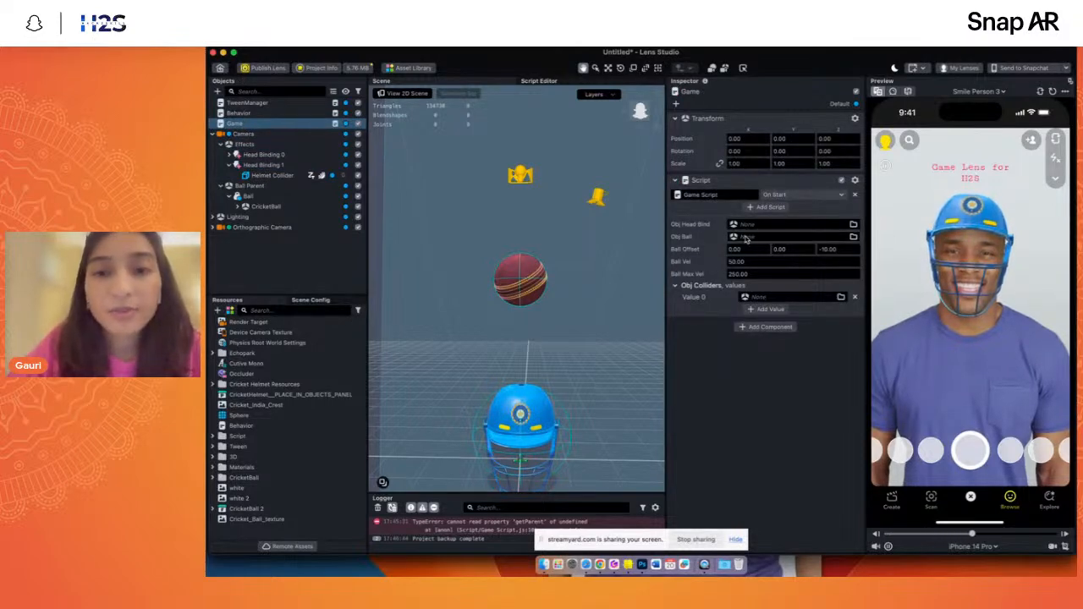
left_click(247, 197)
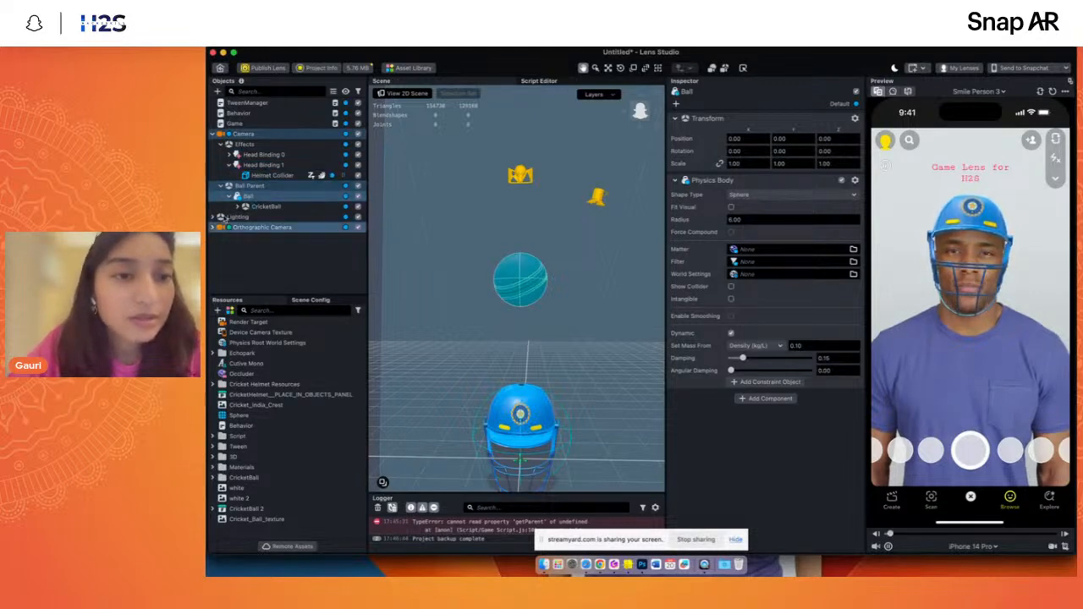
left_click(237, 124)
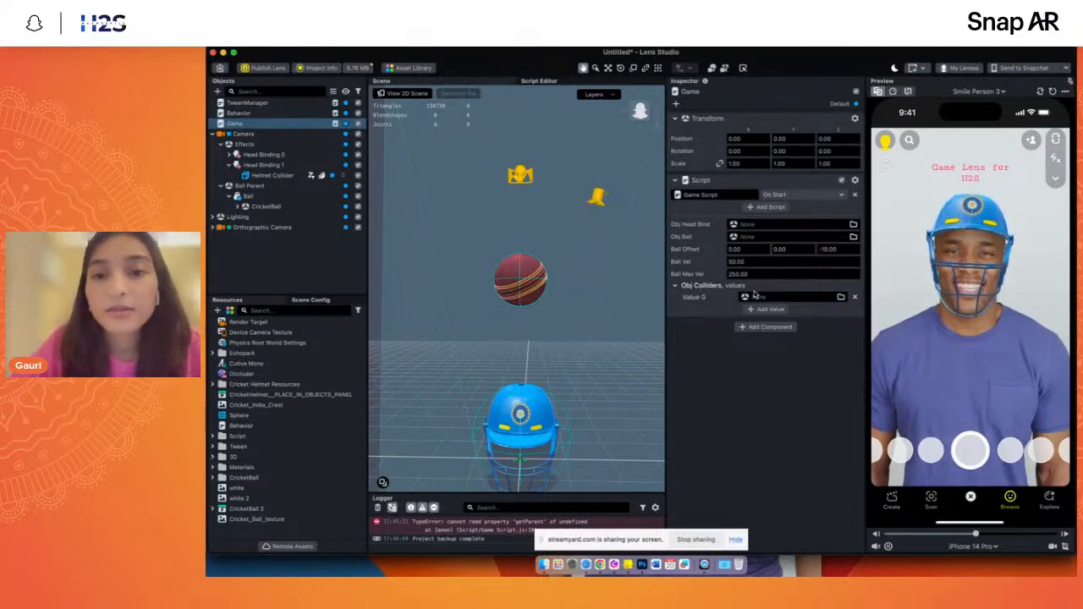
left_click(229, 155)
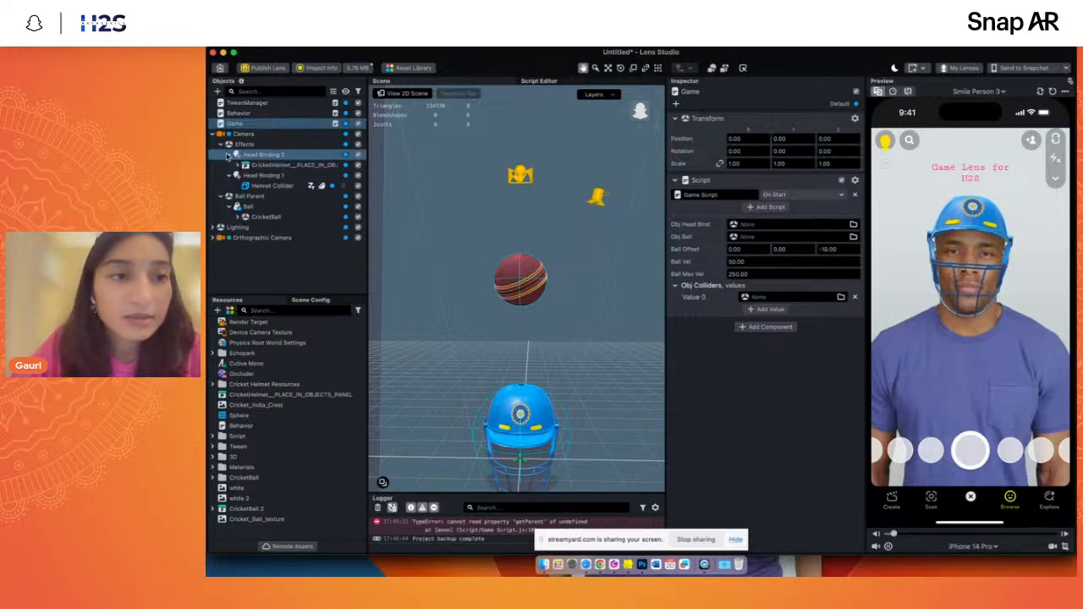
left_click(238, 165)
left_click(271, 238)
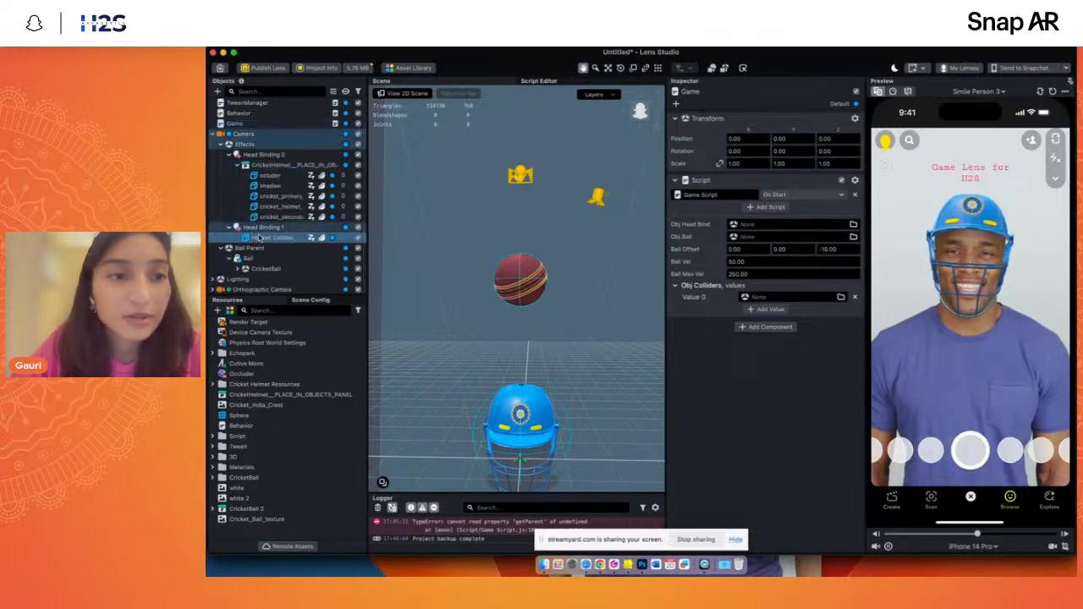
left_click_drag(641, 117, 505, 192)
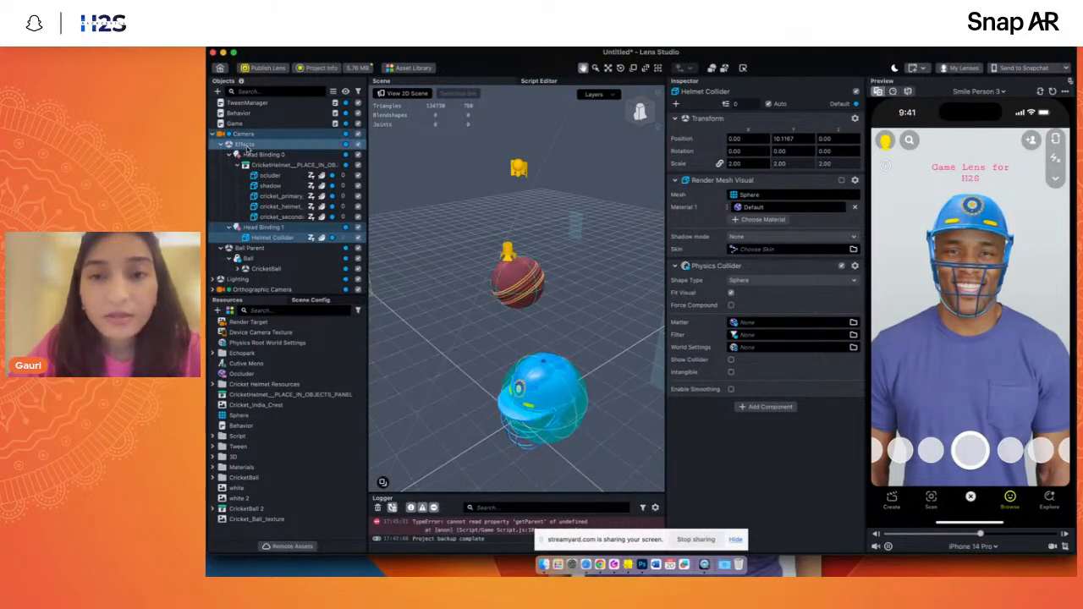
left_click(235, 123)
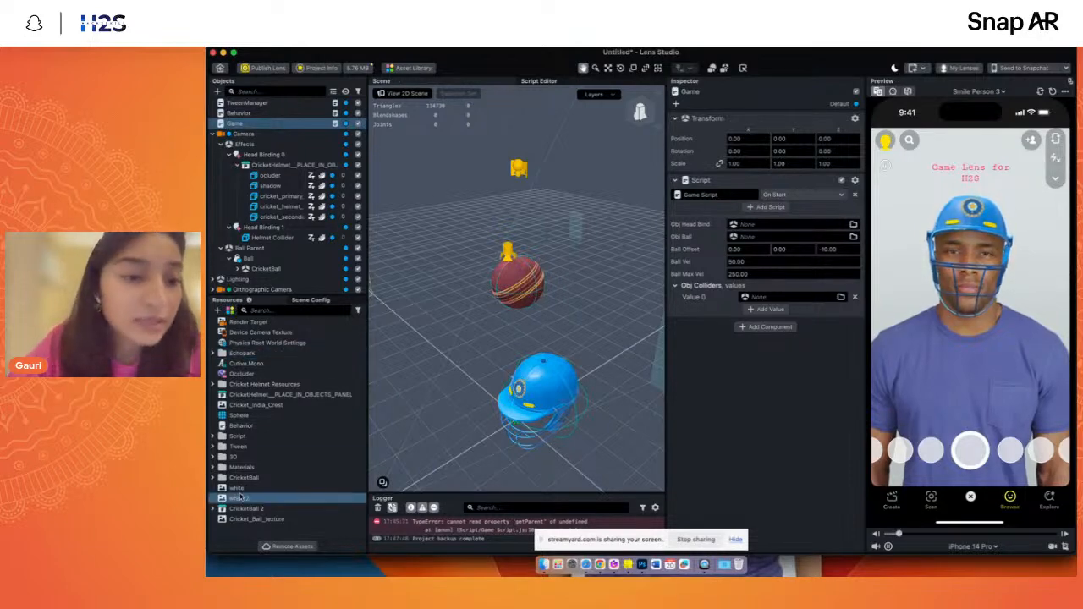
- Filter the resources for "gam", open Game Script in the script editor and widen the code area
type("gam")
double_click(254, 332)
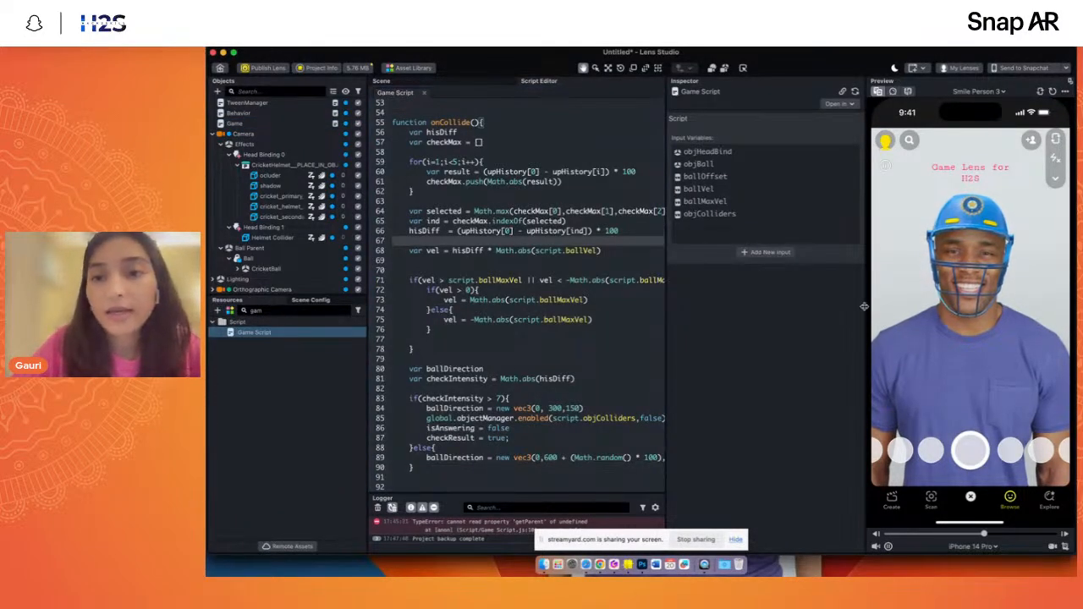
left_click_drag(864, 306, 896, 308)
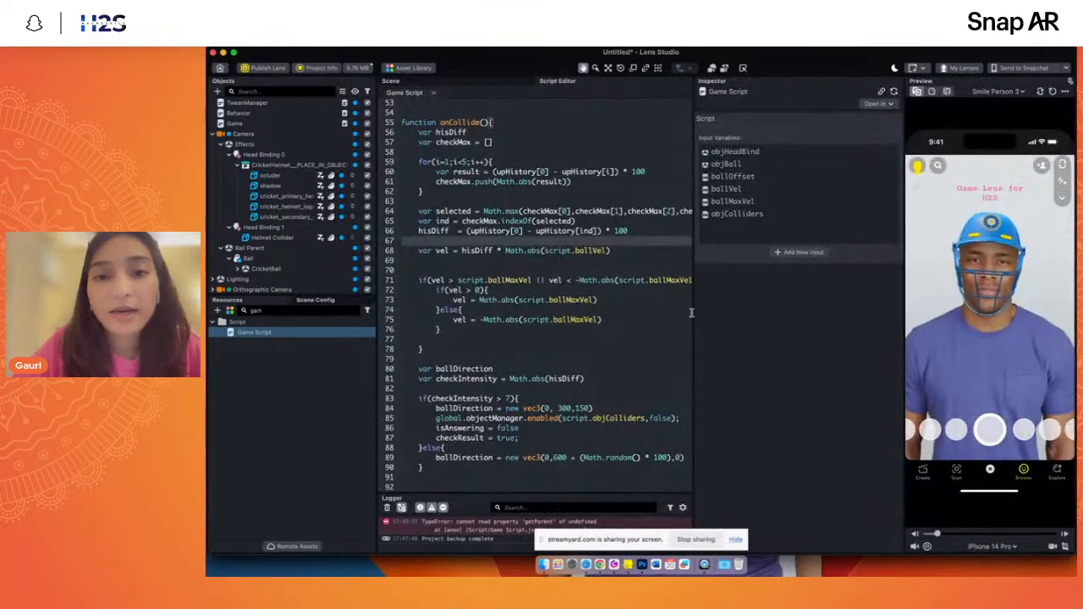
left_click_drag(692, 313, 739, 305)
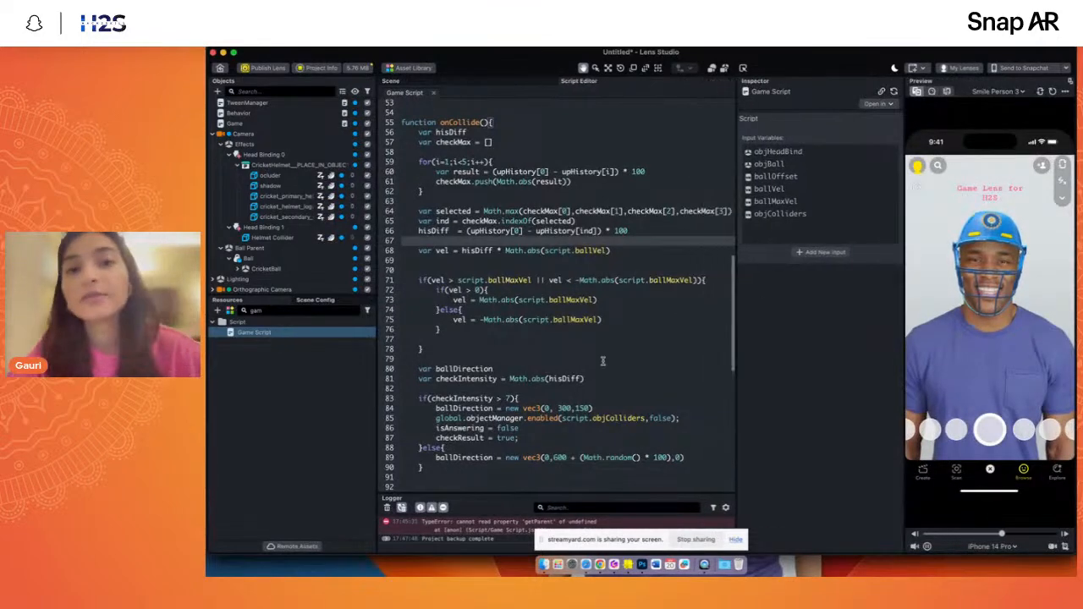
- Review the Game Script code, from its input declarations through onCollide, sendAnswer and resetBallPos to the custom trigger responses
scroll(602, 362, "down", 3)
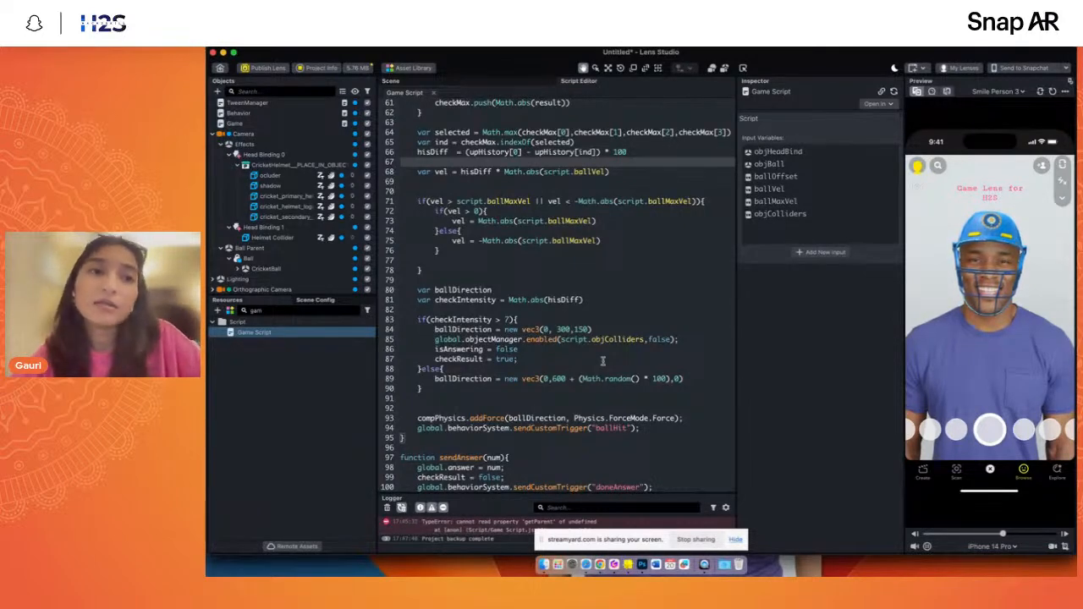
scroll(602, 361, "up", 2)
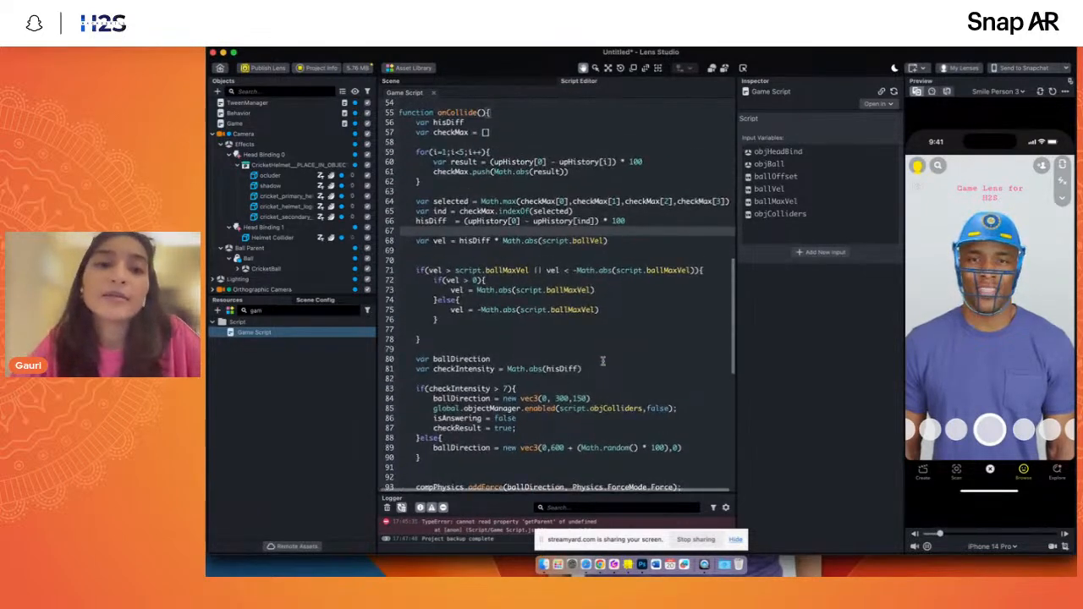
scroll(602, 361, "up", 3)
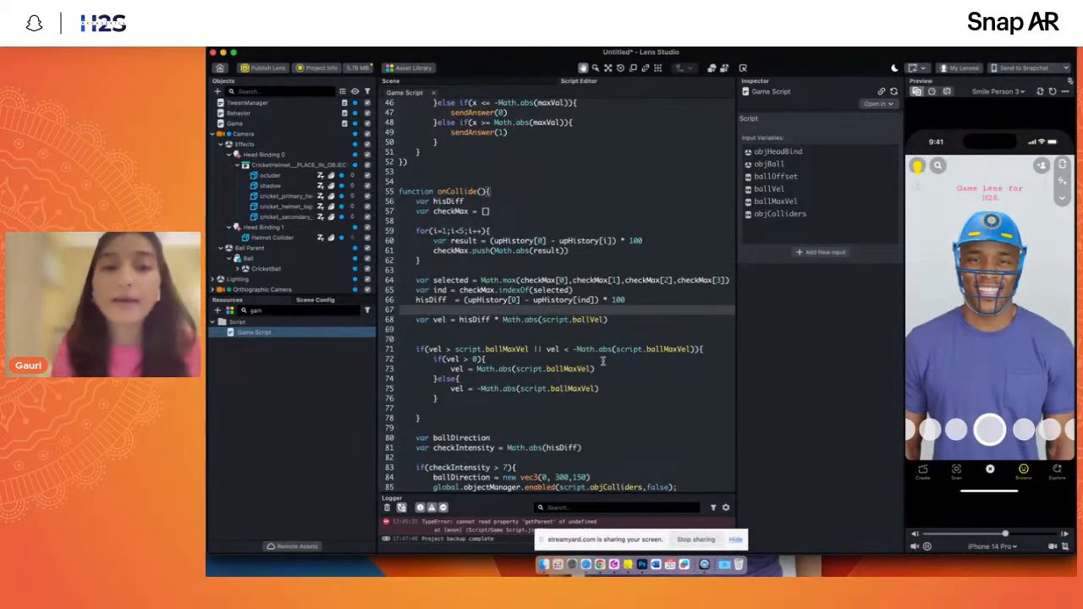
scroll(602, 362, "up", 2)
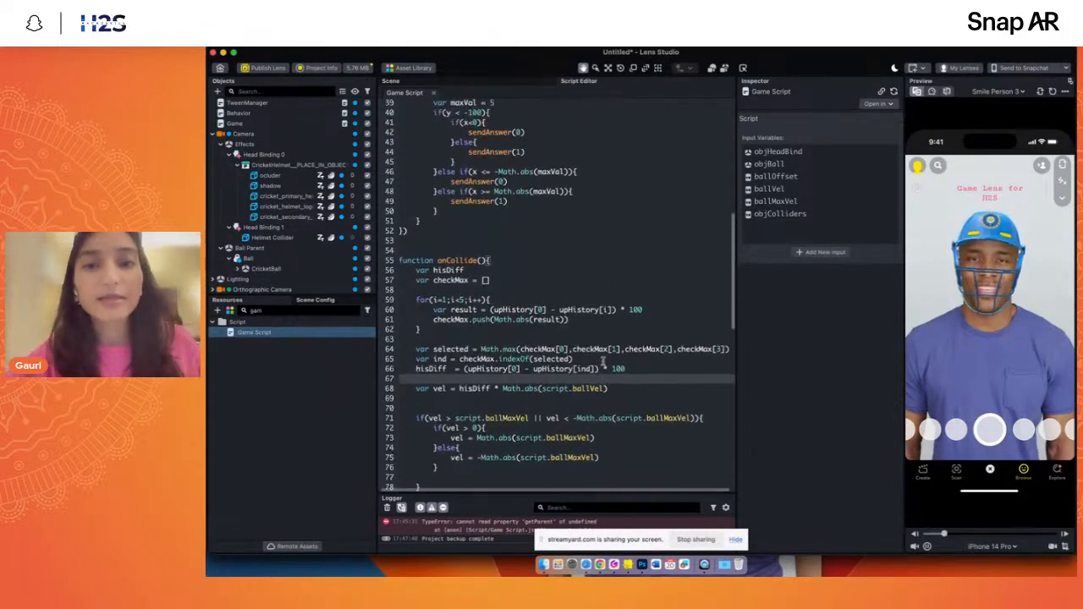
scroll(602, 361, "up", 2)
scroll(602, 362, "up", 6)
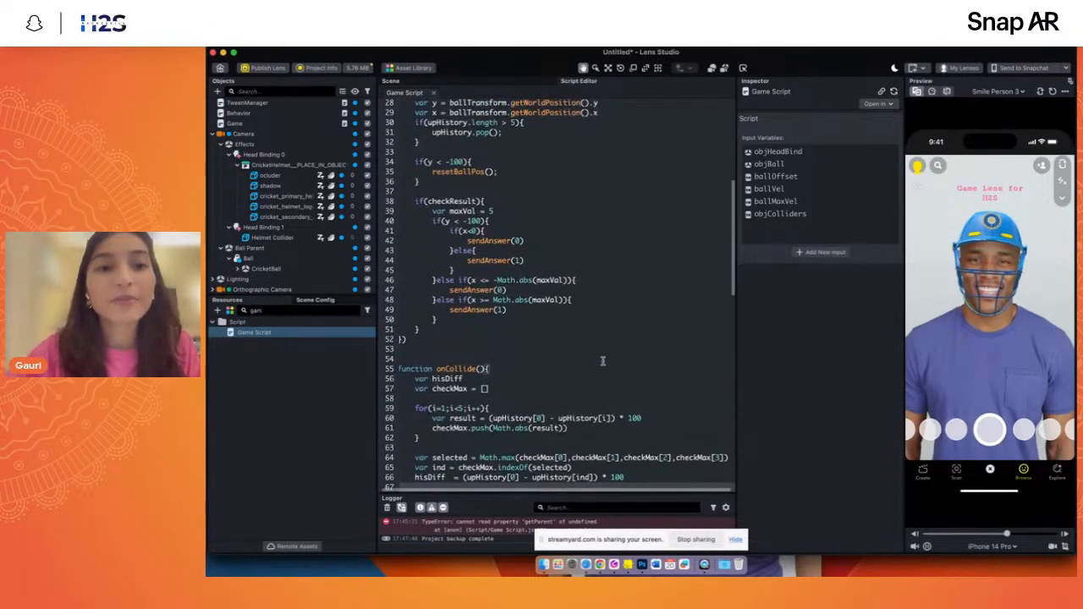
scroll(602, 361, "up", 5)
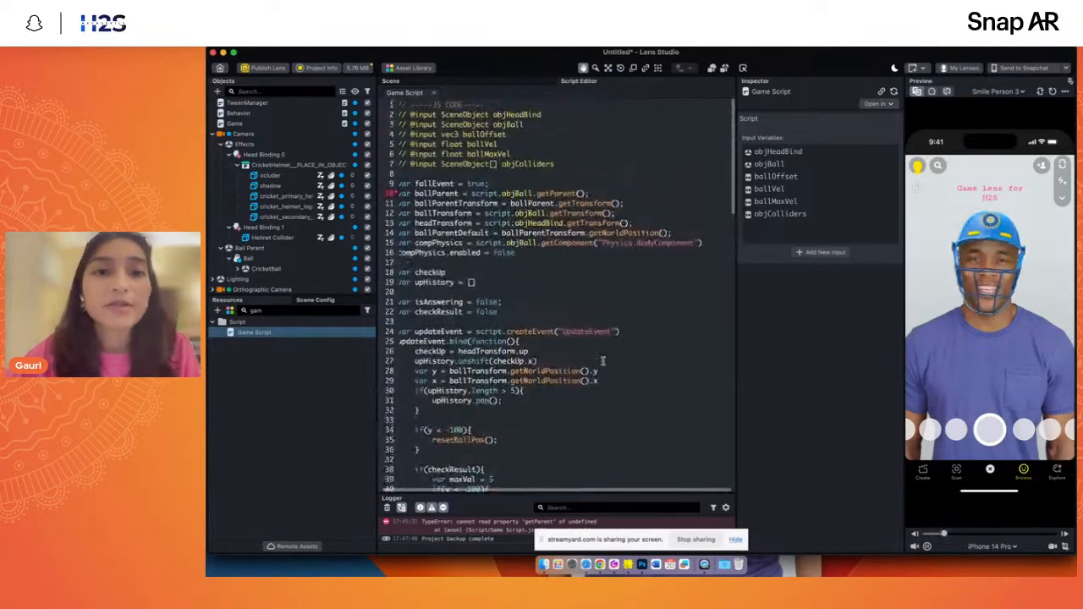
scroll(602, 361, "down", 10)
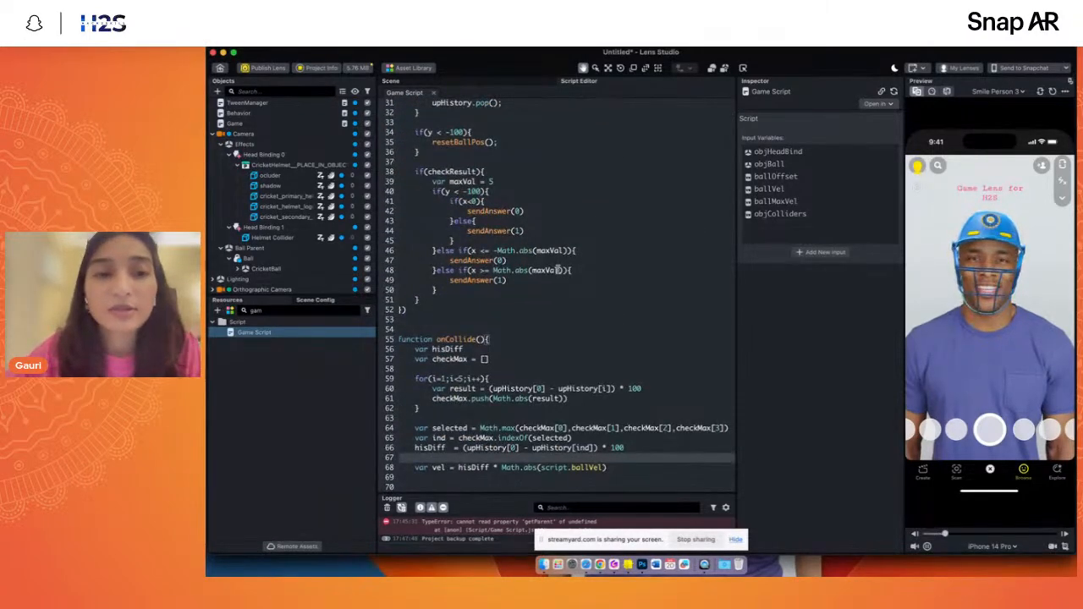
scroll(559, 270, "down", 8)
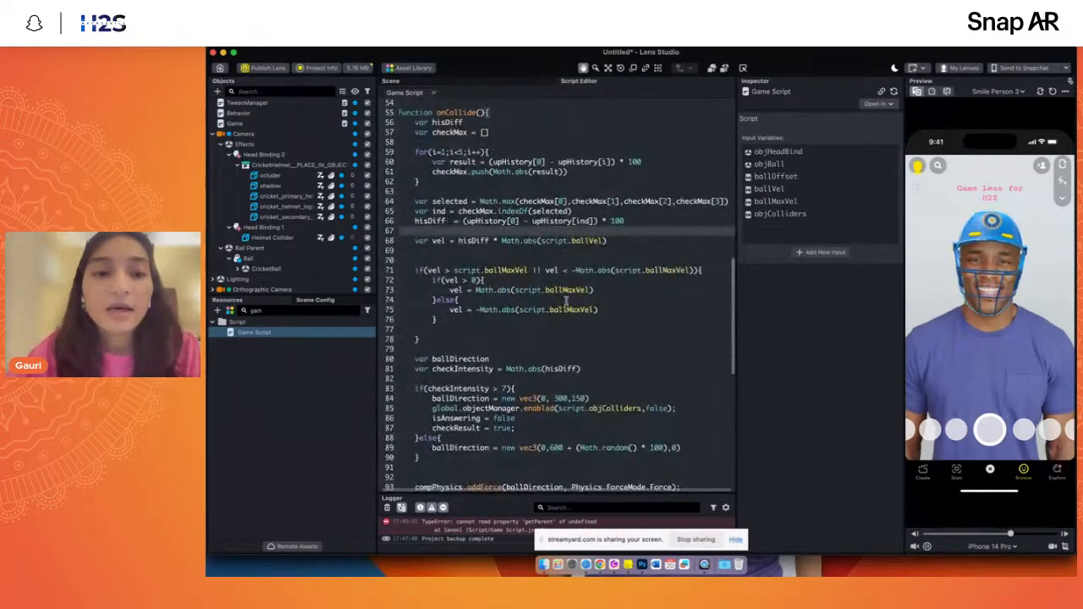
scroll(544, 345, "down", 13)
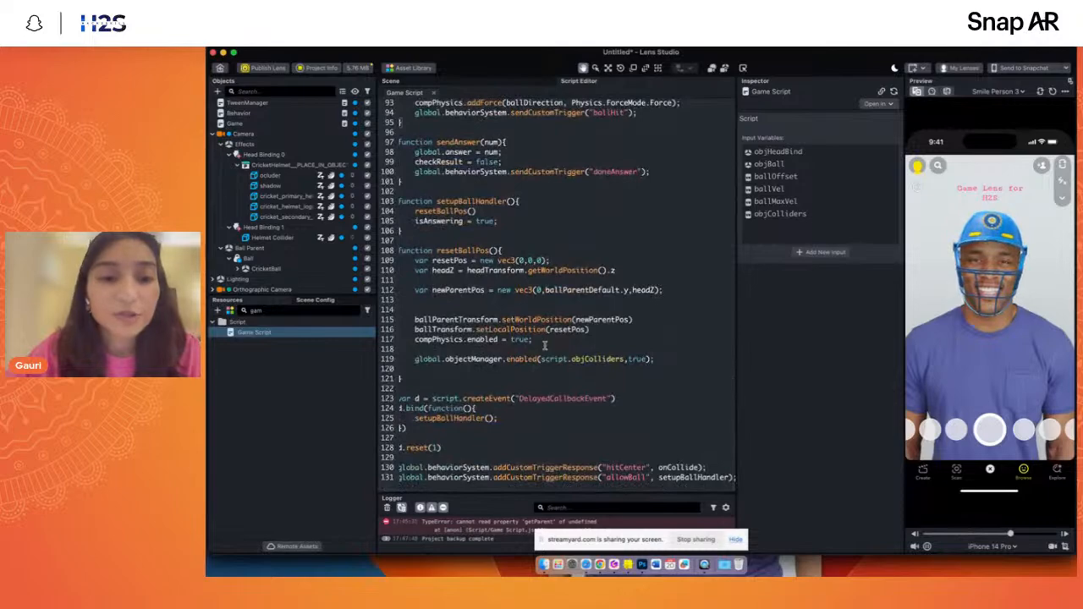
scroll(544, 345, "up", 8)
scroll(534, 337, "up", 20)
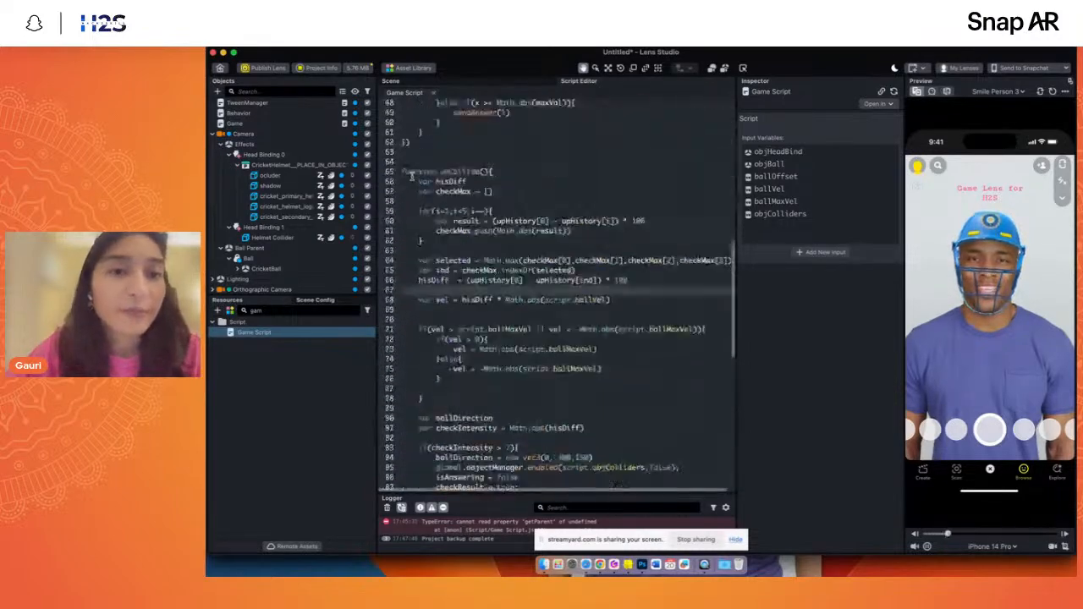
- Select the Game object, return to the 3D scene in front view and clear the "gam" filter from the resources
left_click(235, 122)
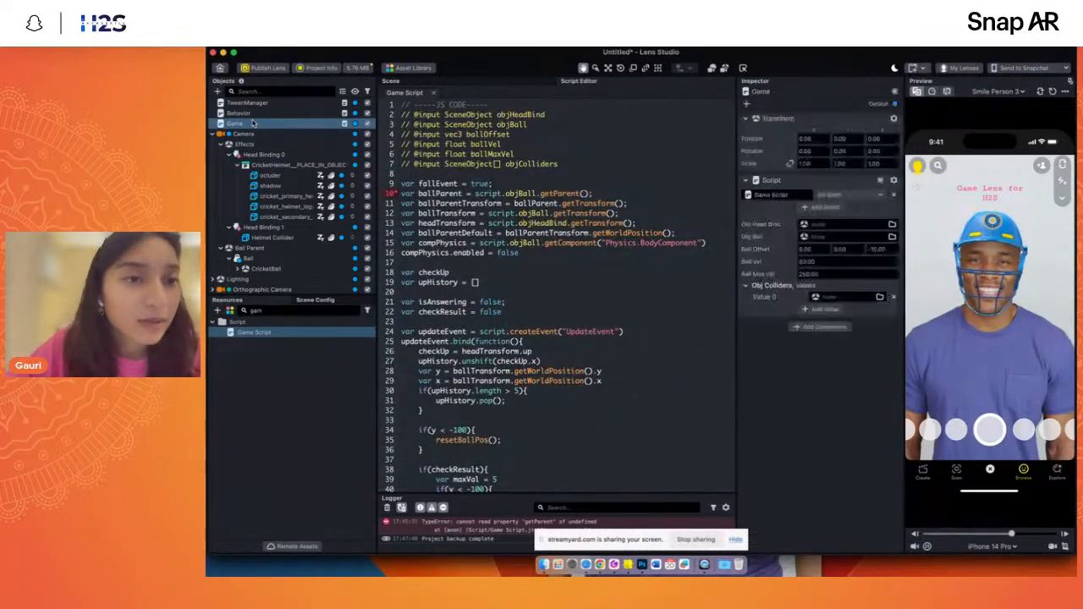
left_click(397, 81)
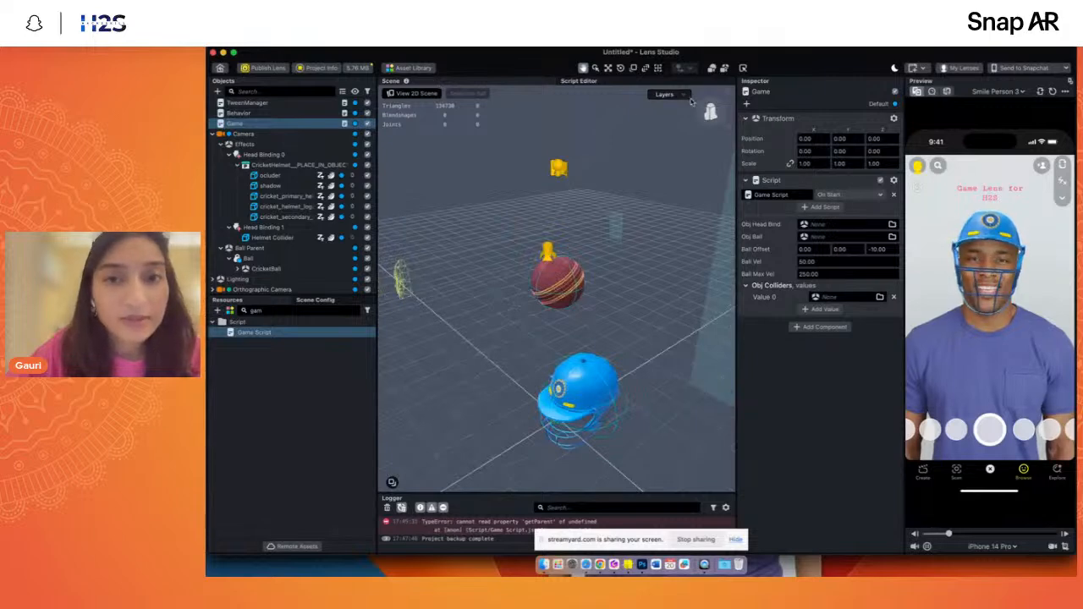
left_click(711, 112)
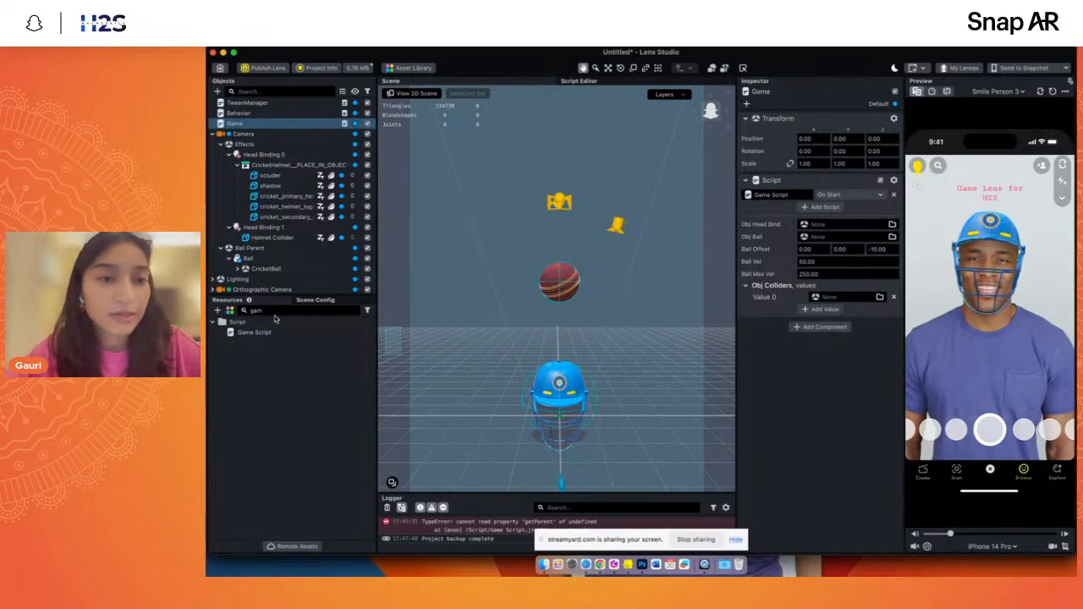
key("BackSpace")
key("BackSpace")
key("BackSpace")
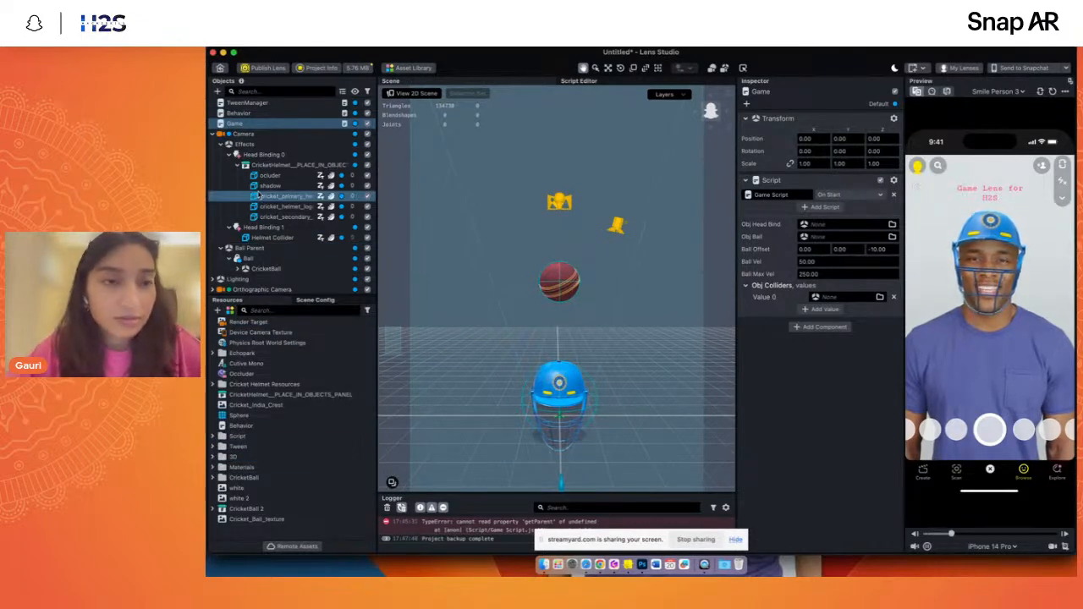
- Select the cricket_helmet_logo object and expand the Cricket Helmet Resources folder to reveal the helmet meshes
left_click(258, 195, "shift")
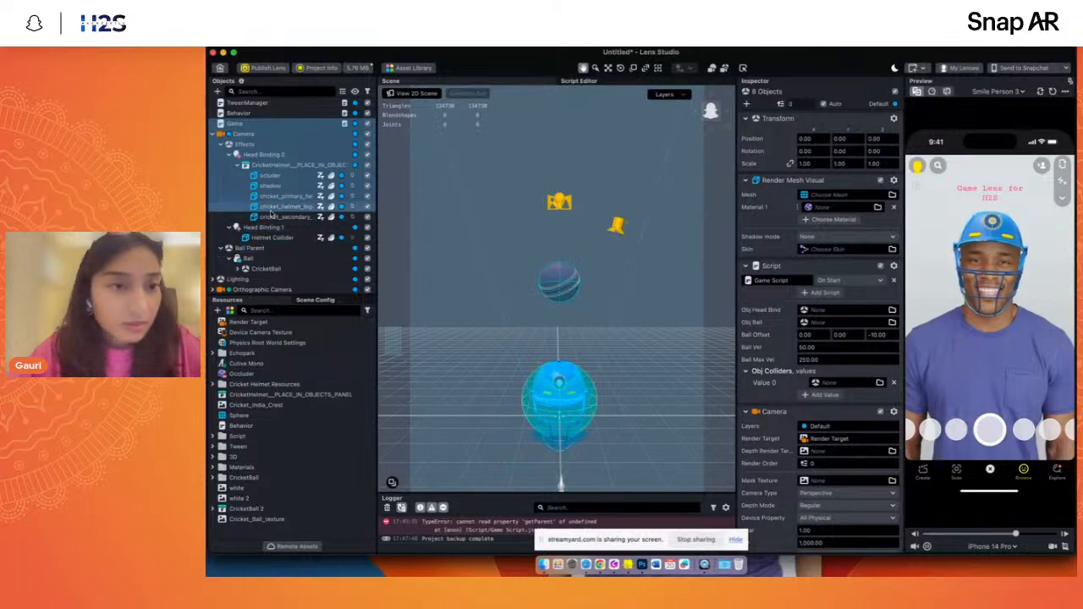
left_click(273, 208)
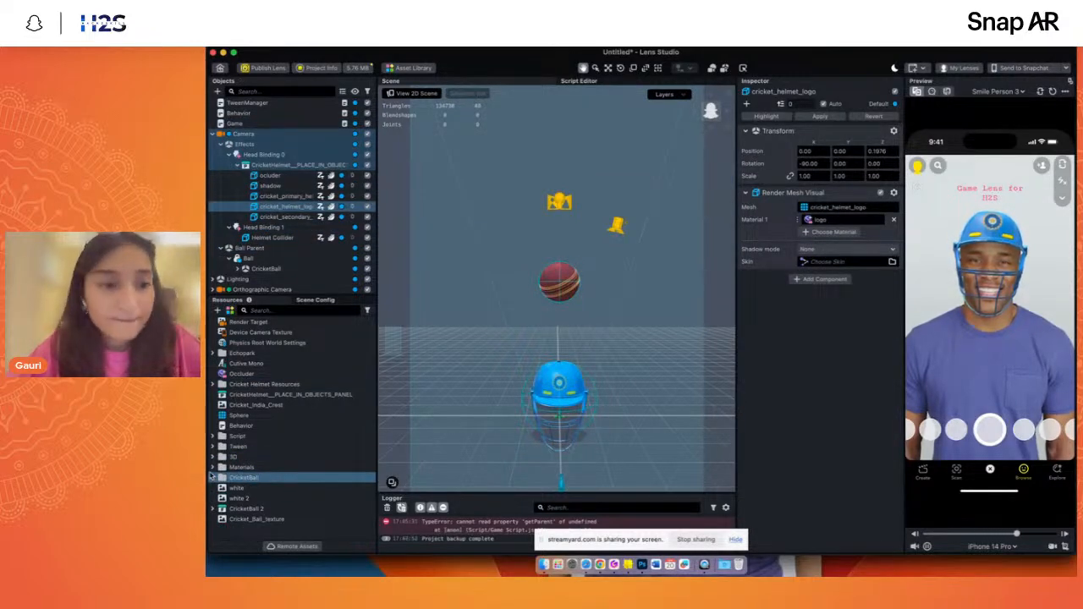
left_click(212, 468)
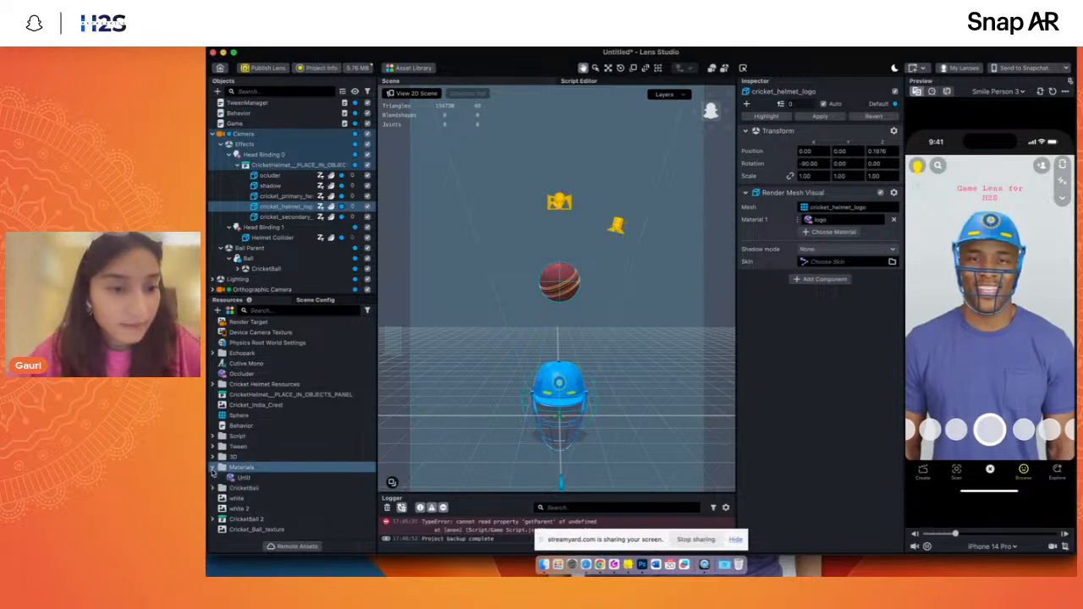
left_click(212, 469)
left_click(212, 458)
scroll(215, 491, "down", 1)
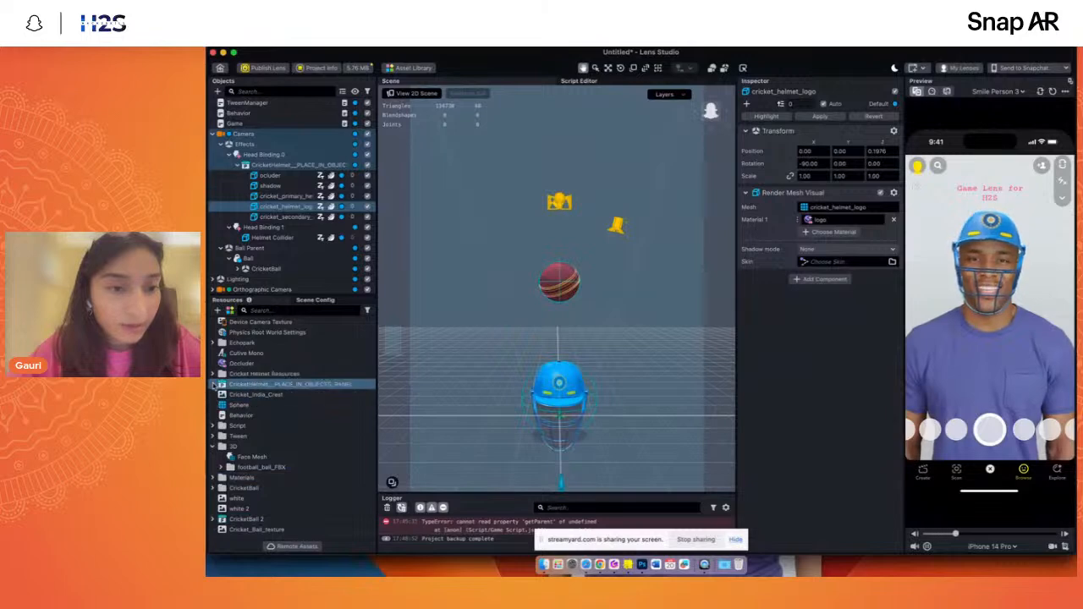
left_click(212, 374)
- Set the compression type of all five helmet meshes, from ocluder to grid, to Draco and check the current lens size
left_click(265, 395)
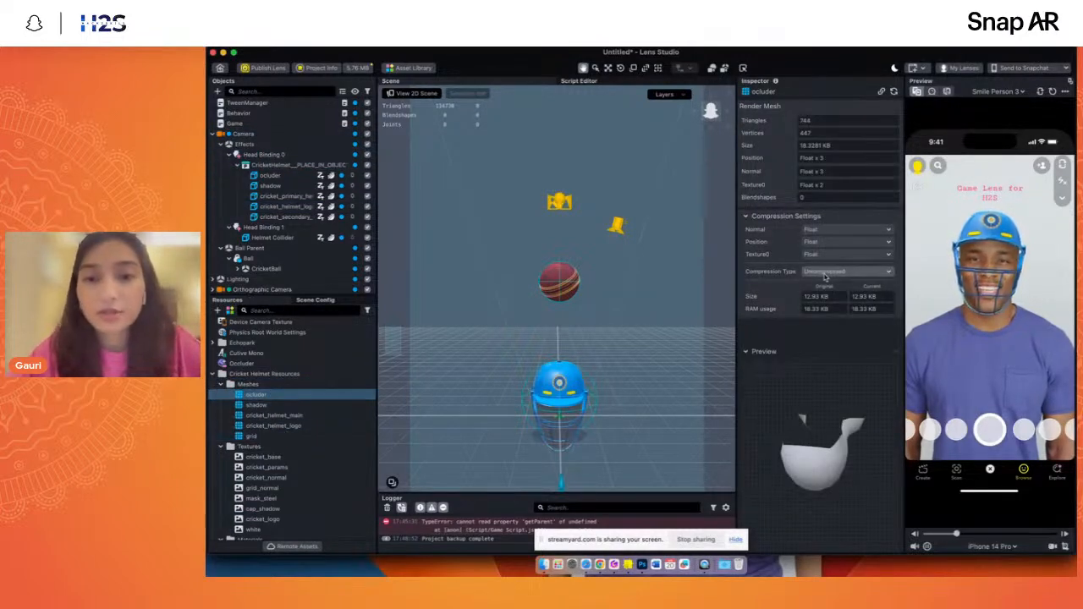
left_click(251, 436, "shift")
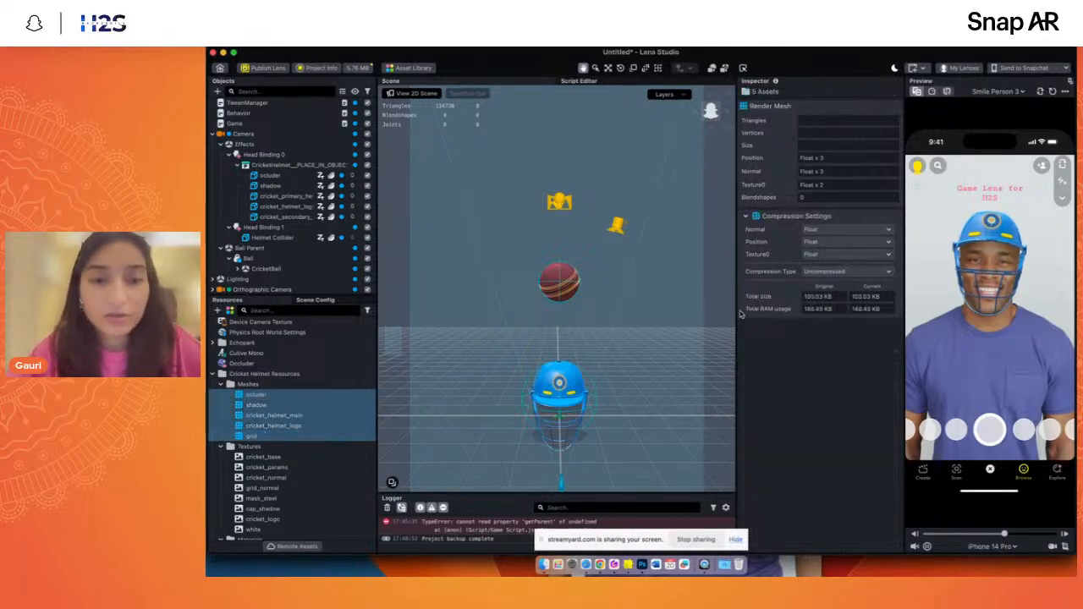
left_click(814, 269)
left_click(810, 284)
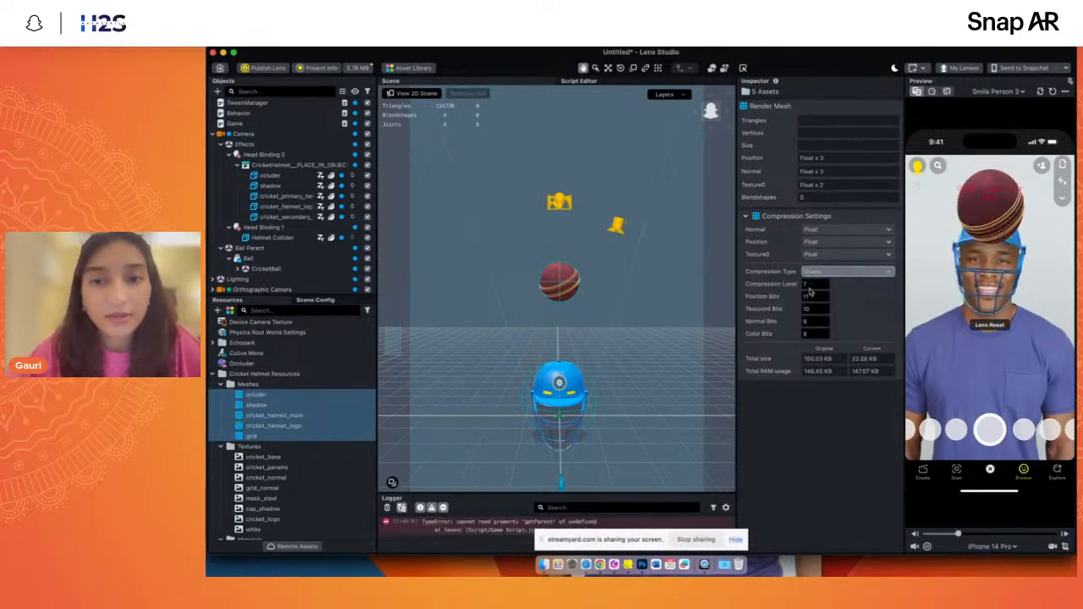
left_click(254, 395)
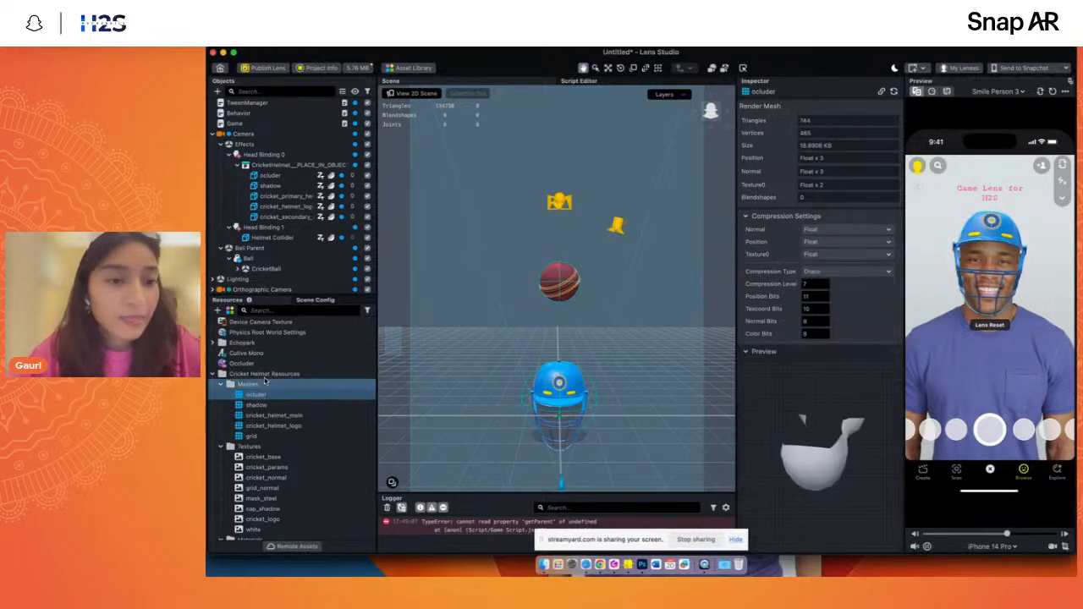
left_click(358, 68)
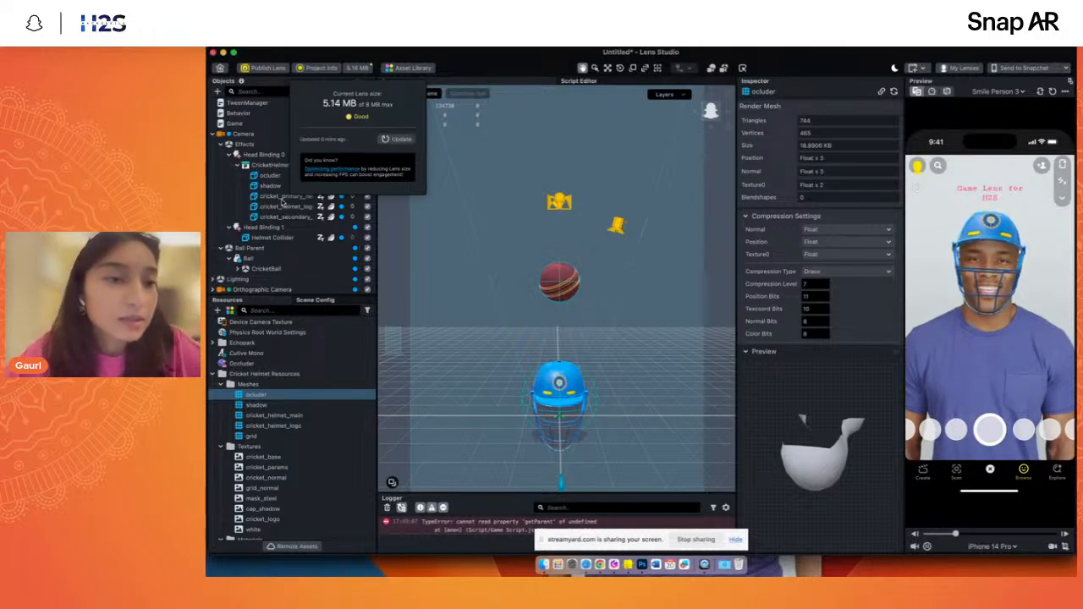
- Check the compression settings of the helmet textures, including cricket_base, cricket_params and cricket_logo, in the Cricket Helmet Resources folder
left_click(366, 68)
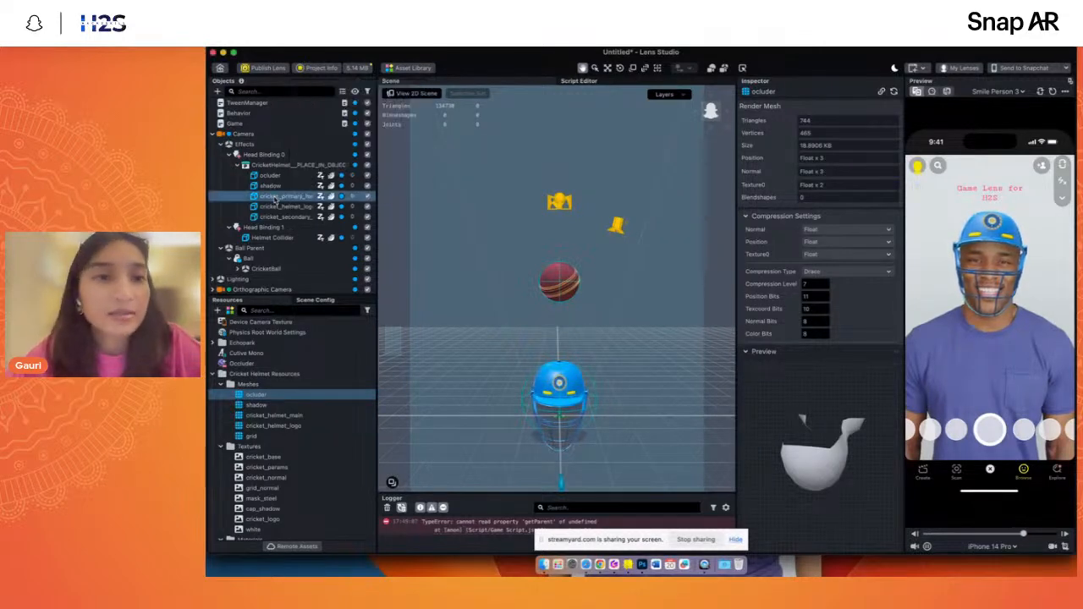
left_click(221, 384)
left_click(272, 414)
left_click(263, 404)
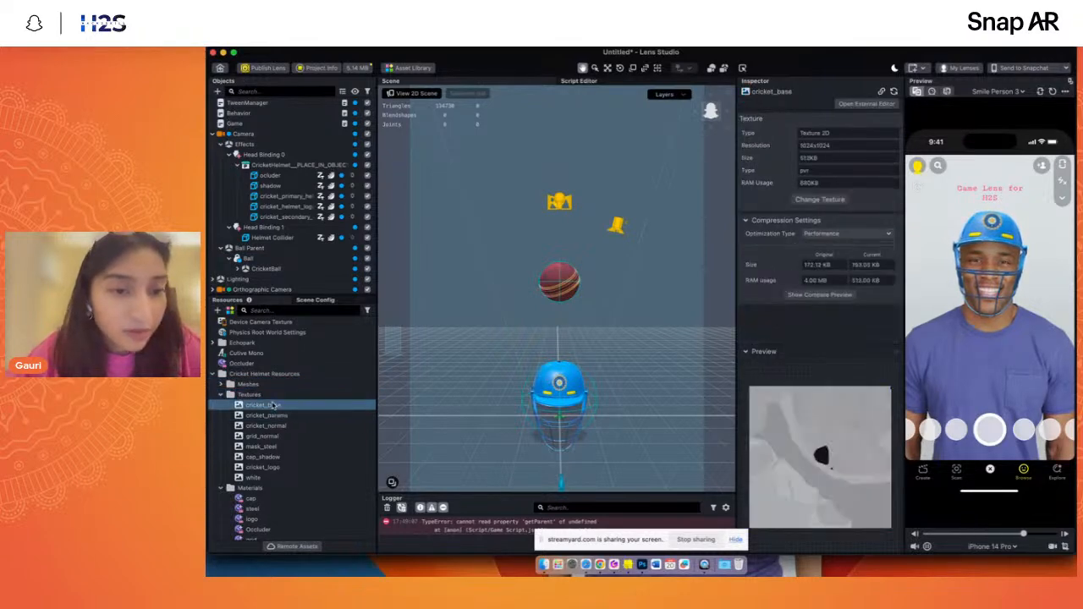
left_click(252, 477, "shift")
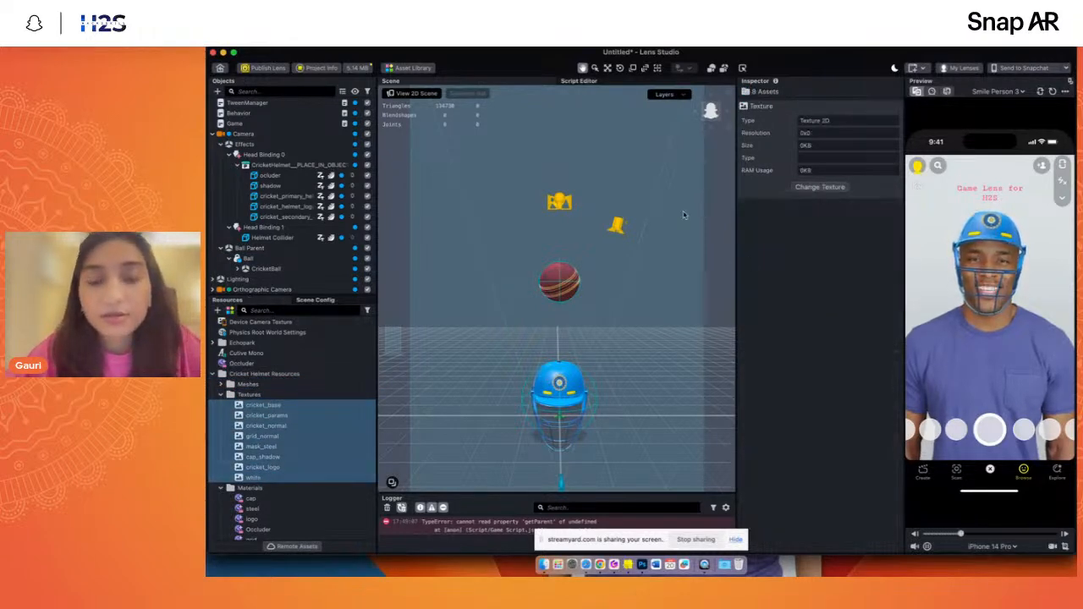
left_click(279, 414)
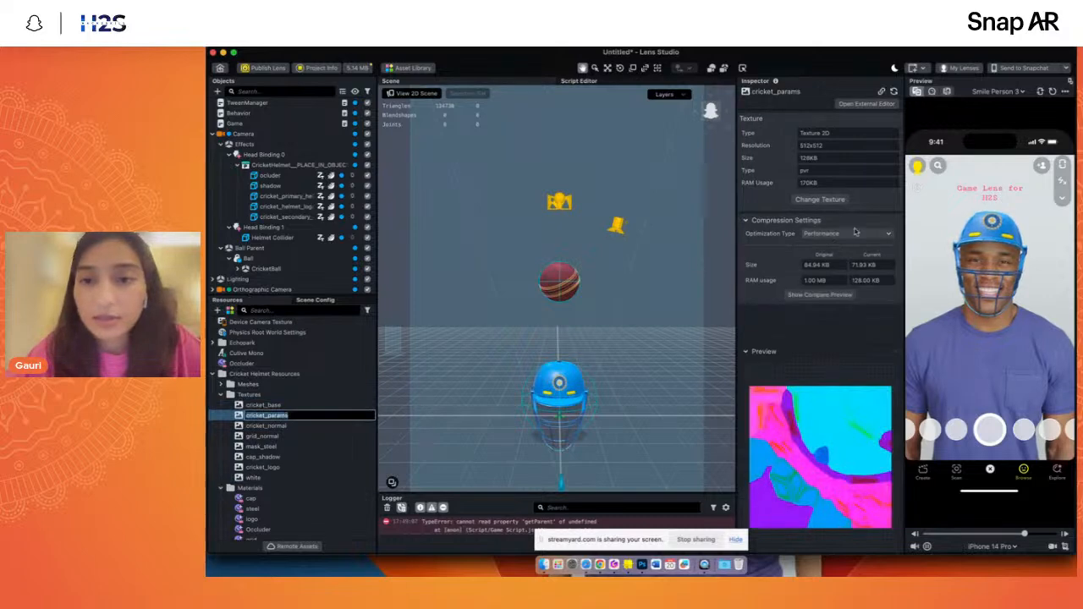
left_click(271, 467)
scroll(309, 454, "down", 3)
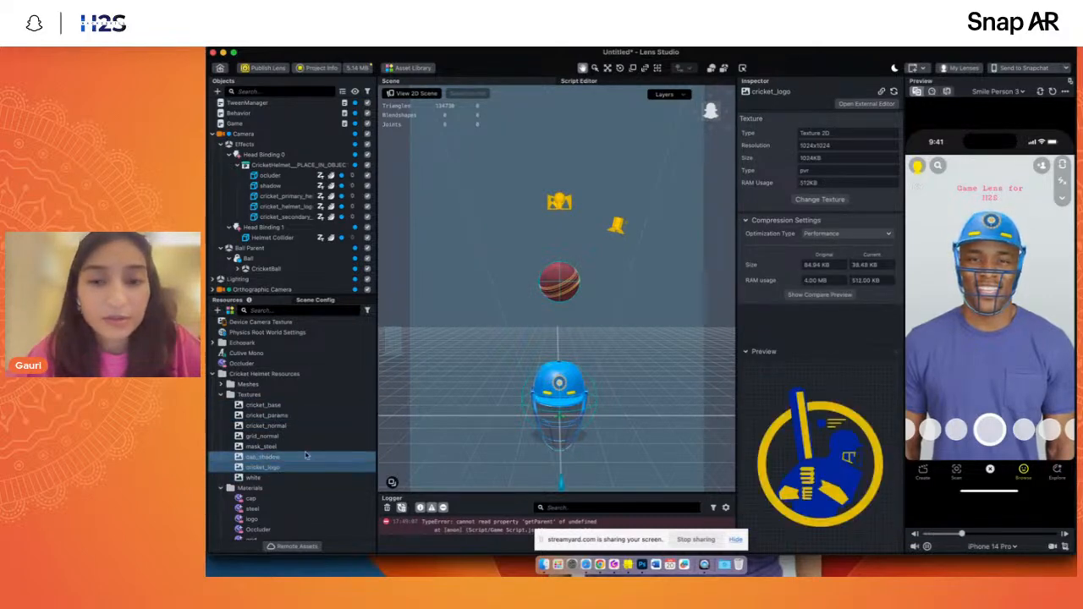
scroll(308, 454, "down", 3)
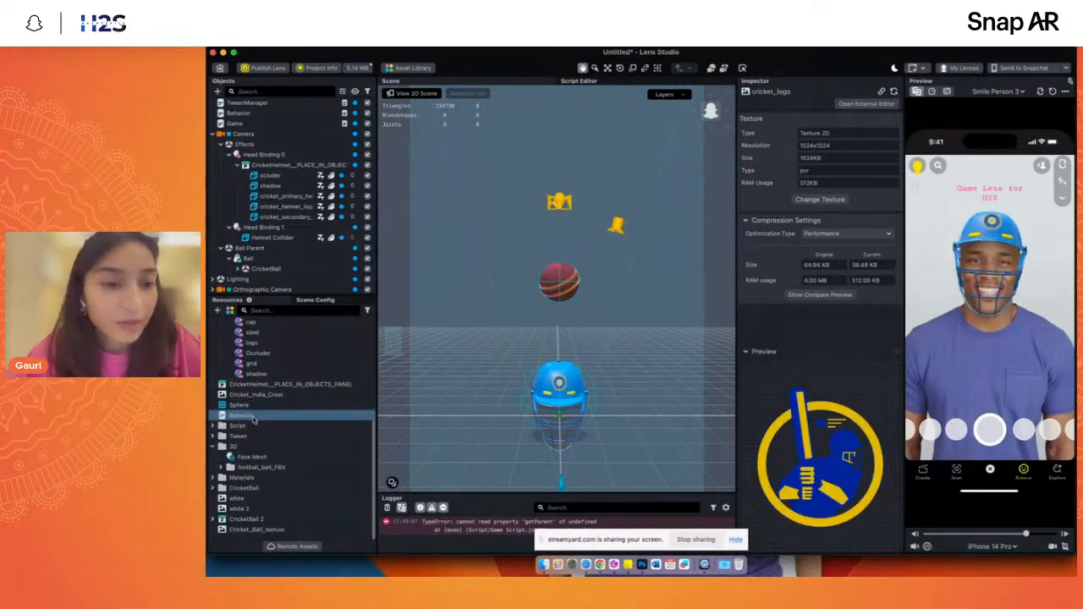
- Check the compression of Cricket_Ball_texture and set the Cricket_India_Crest texture's optimization type to Size
left_click(249, 528)
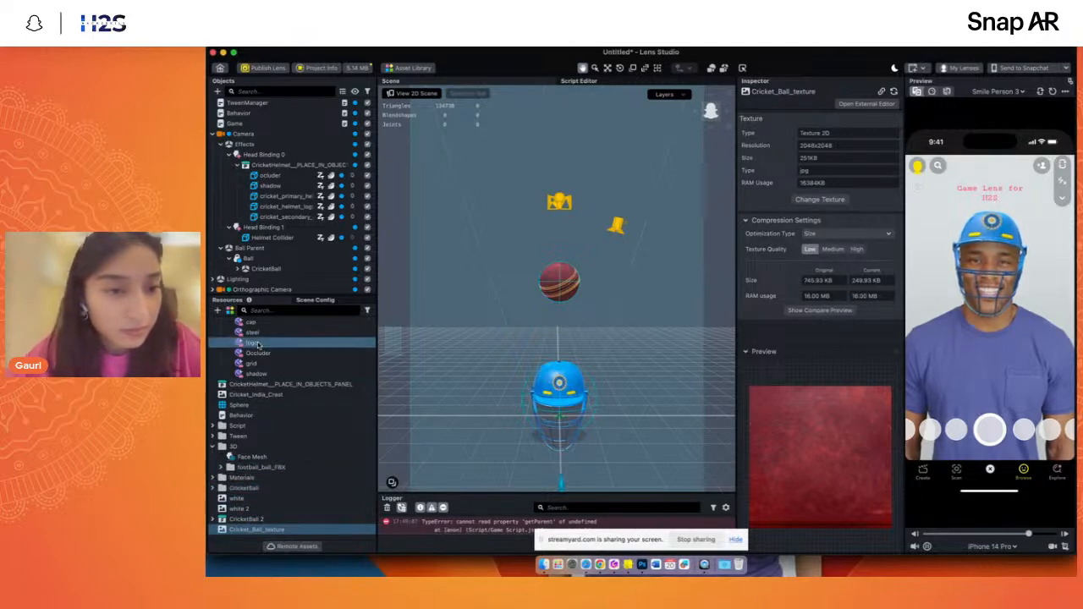
left_click(254, 394)
left_click(831, 235)
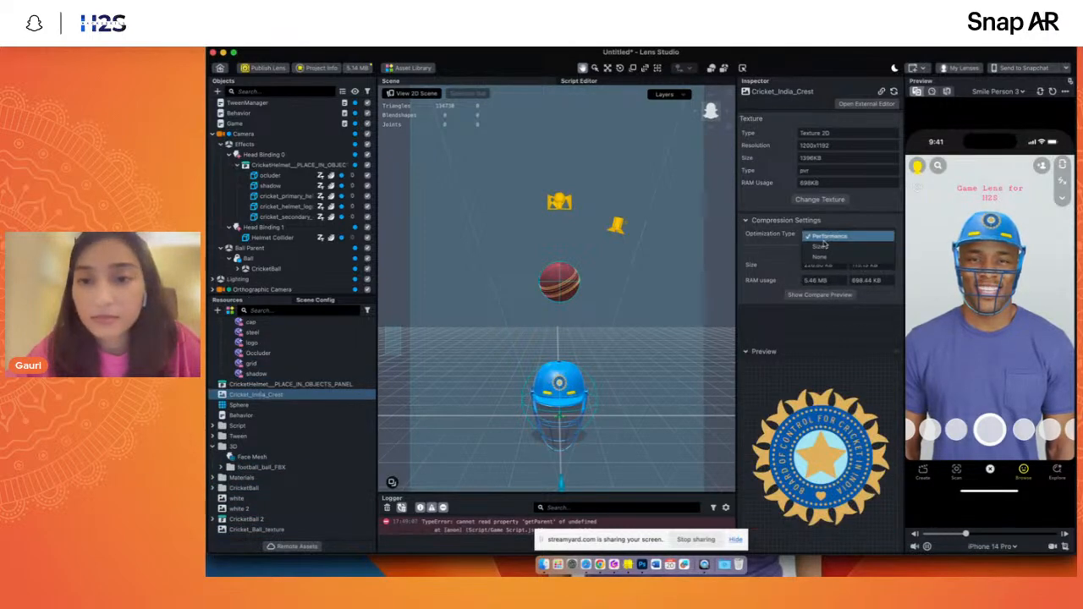
left_click(823, 248)
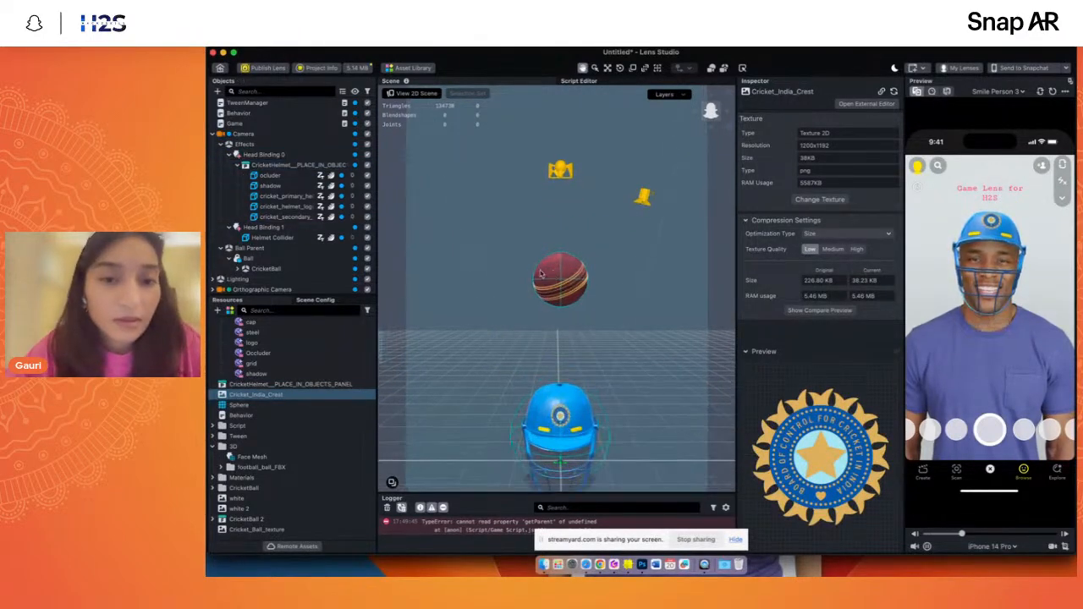
- Select the Game object and assign Head Binding 0 to its script's Obj Head Bind input
left_click(213, 134)
left_click(234, 123)
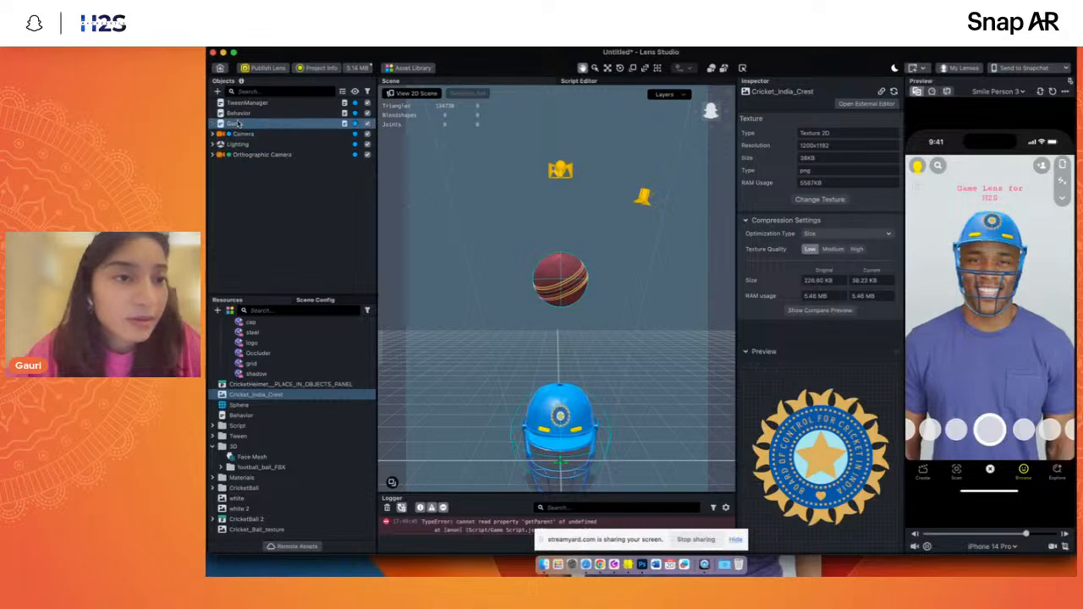
left_click(214, 134)
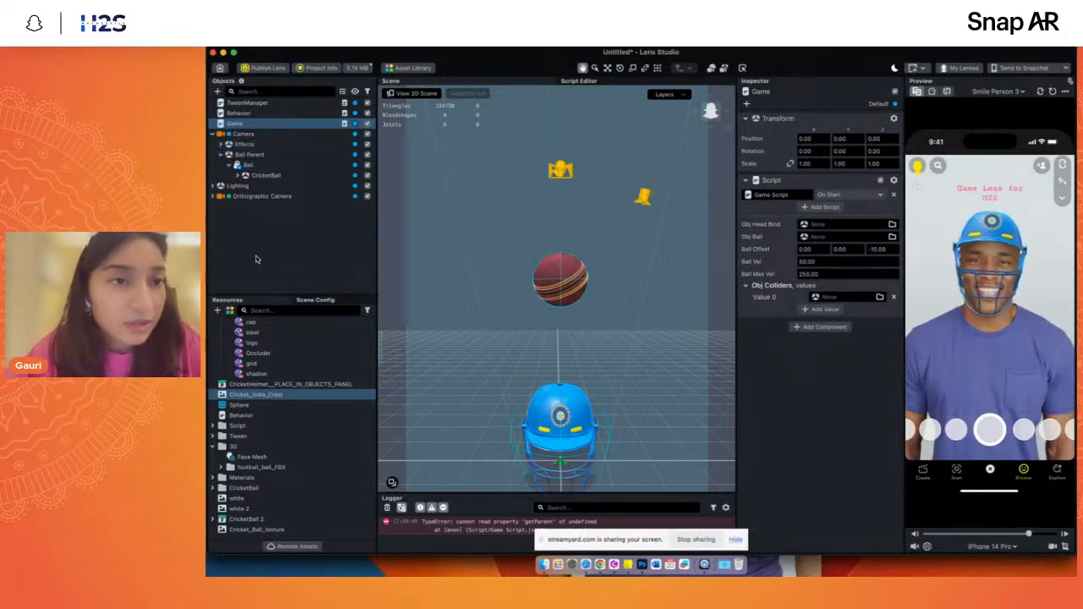
left_click(220, 144)
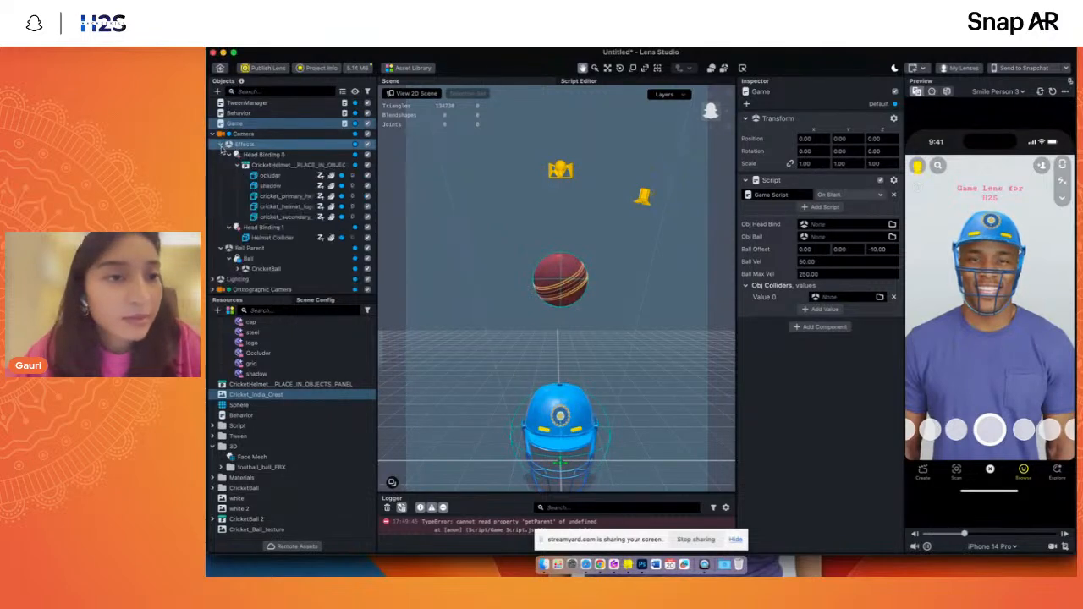
left_click_drag(266, 156, 834, 225)
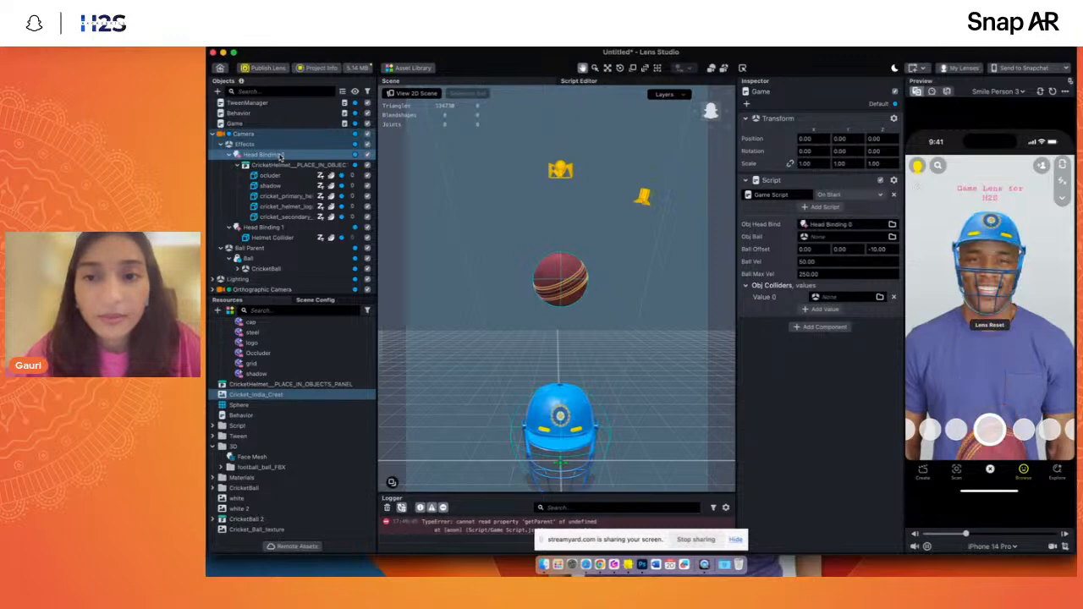
- Select the Helmet Collider under Head Binding 1 and inspect from front and side how its sphere surrounds the helmet
left_click(239, 165)
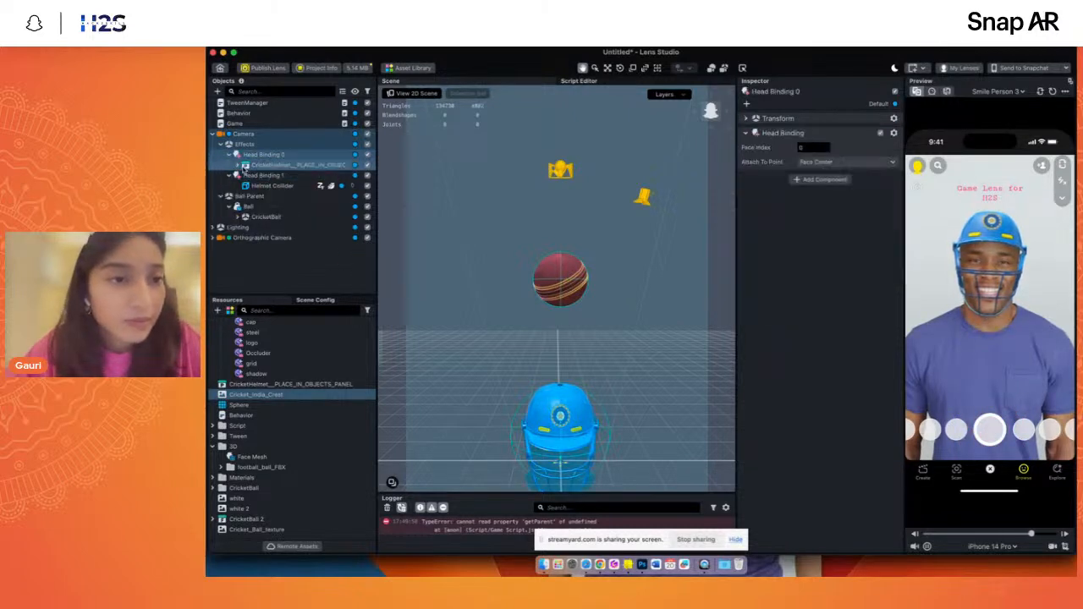
left_click(240, 165)
left_click(272, 237)
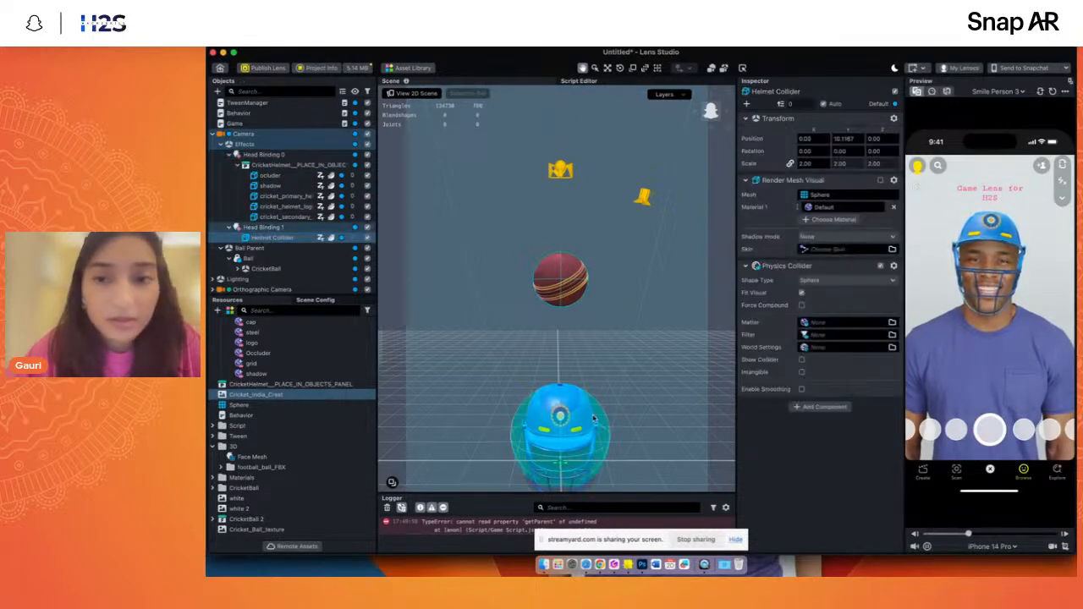
scroll(593, 418, "up", 2)
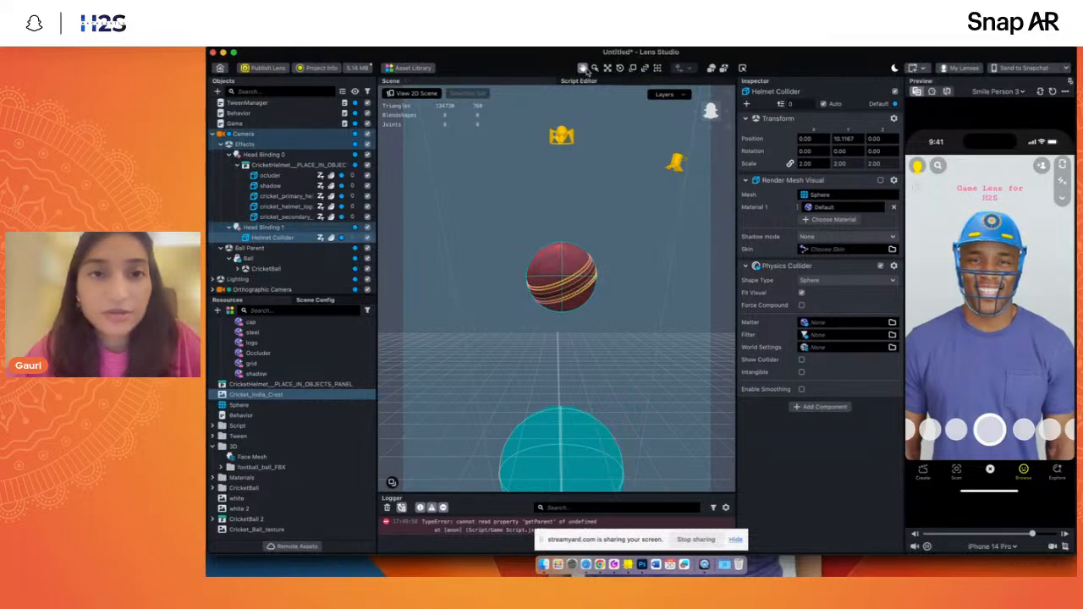
left_click_drag(578, 348, 559, 168)
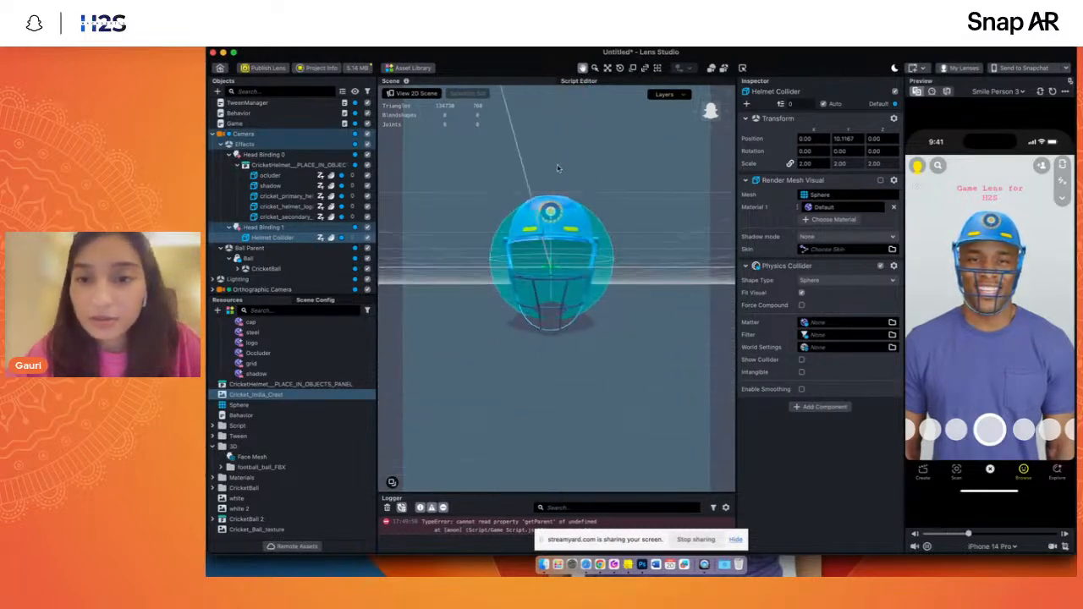
scroll(559, 168, "up", 2)
left_click(715, 109)
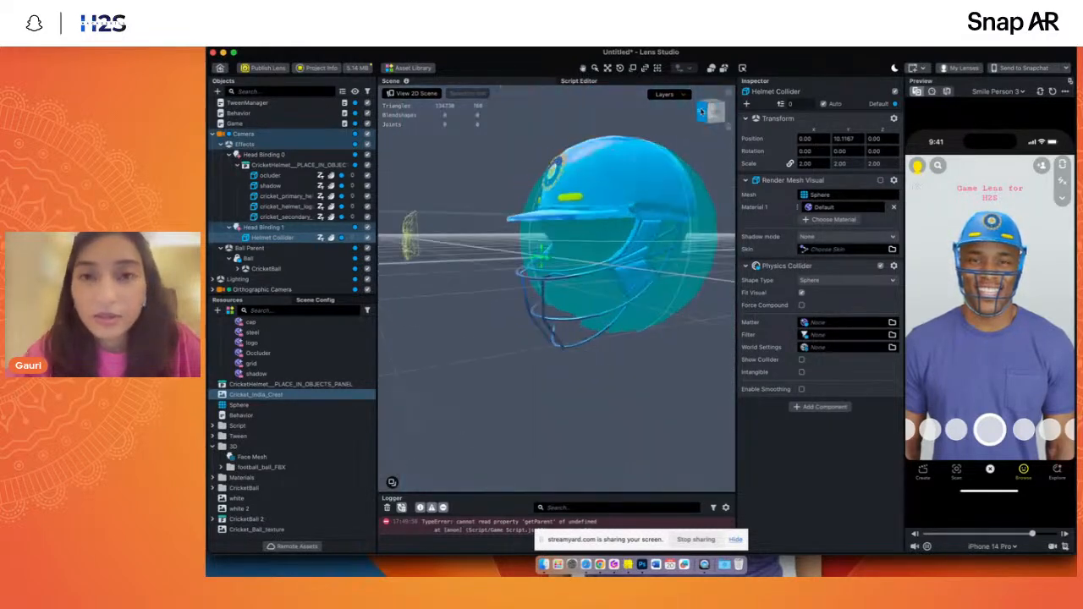
- Review the shape types of the Helmet Collider's Physics Collider and try out its Enable Smoothing option
left_click(827, 280)
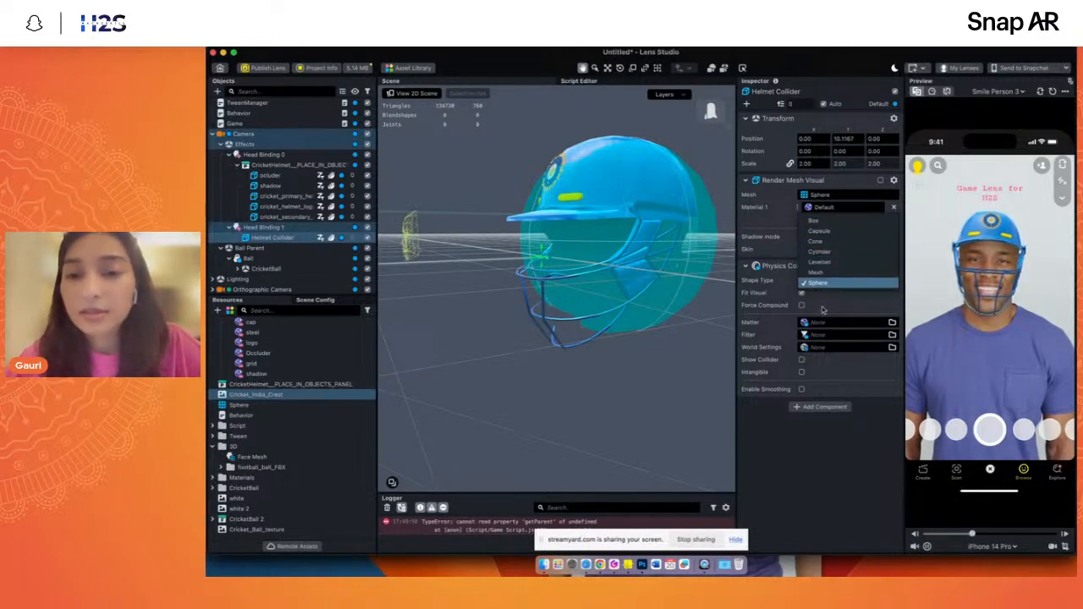
left_click(830, 437)
left_click(801, 390)
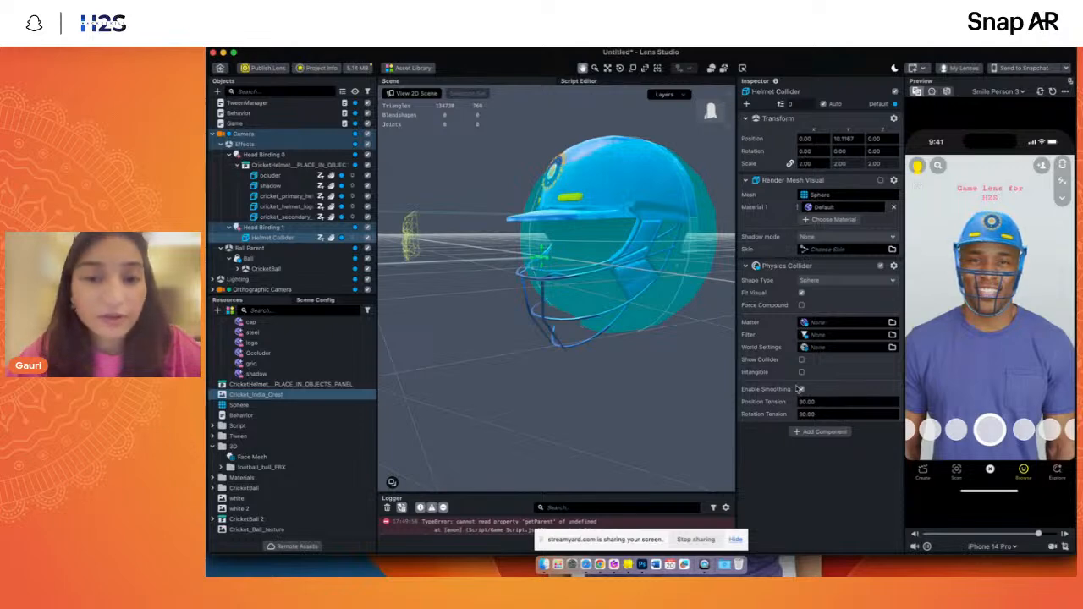
left_click(800, 389)
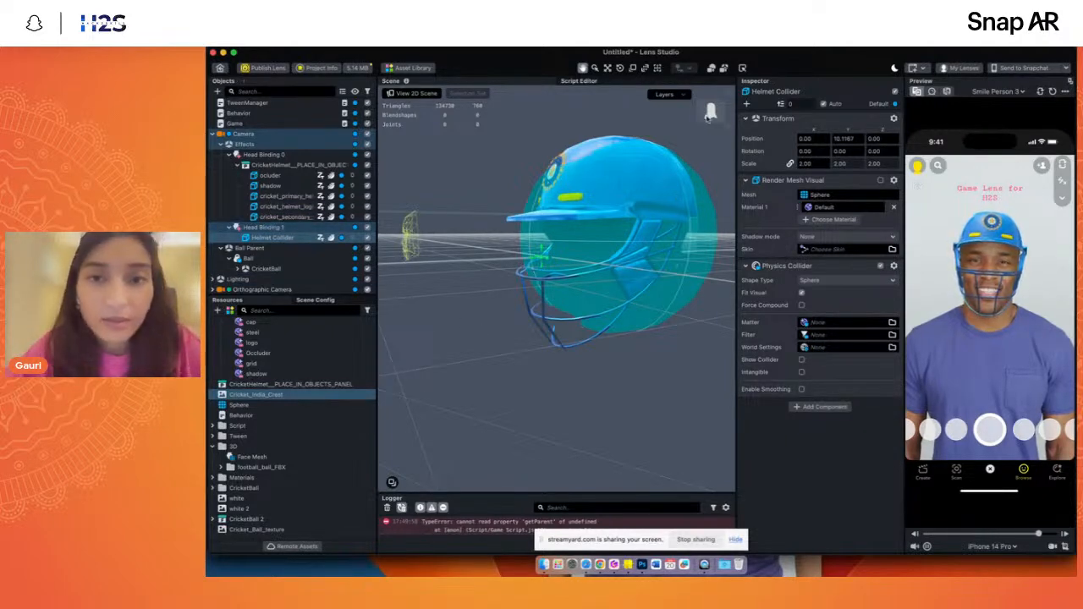
- Collapse the Effects group in the object hierarchy and add a Plane mesh object to the scene
left_click_drag(709, 116, 718, 122)
scroll(602, 266, "down", 10)
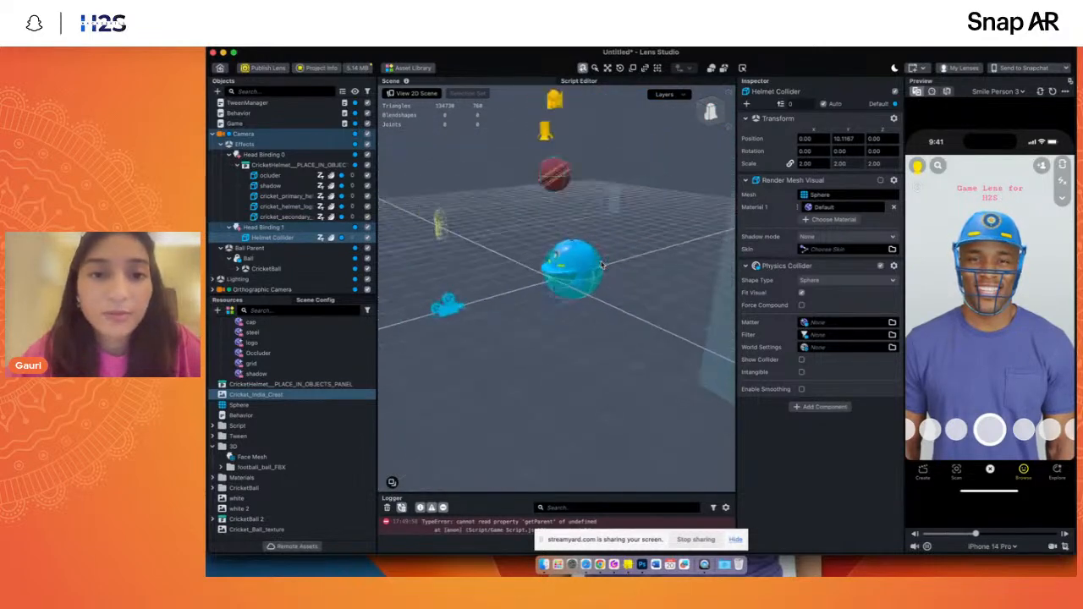
scroll(602, 265, "down", 5)
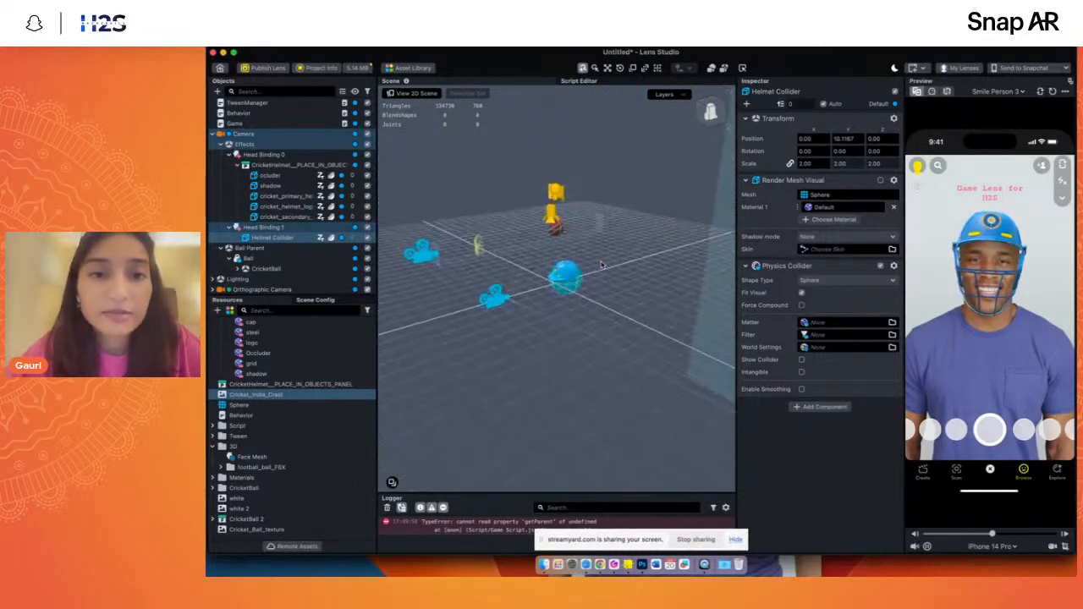
left_click(216, 145)
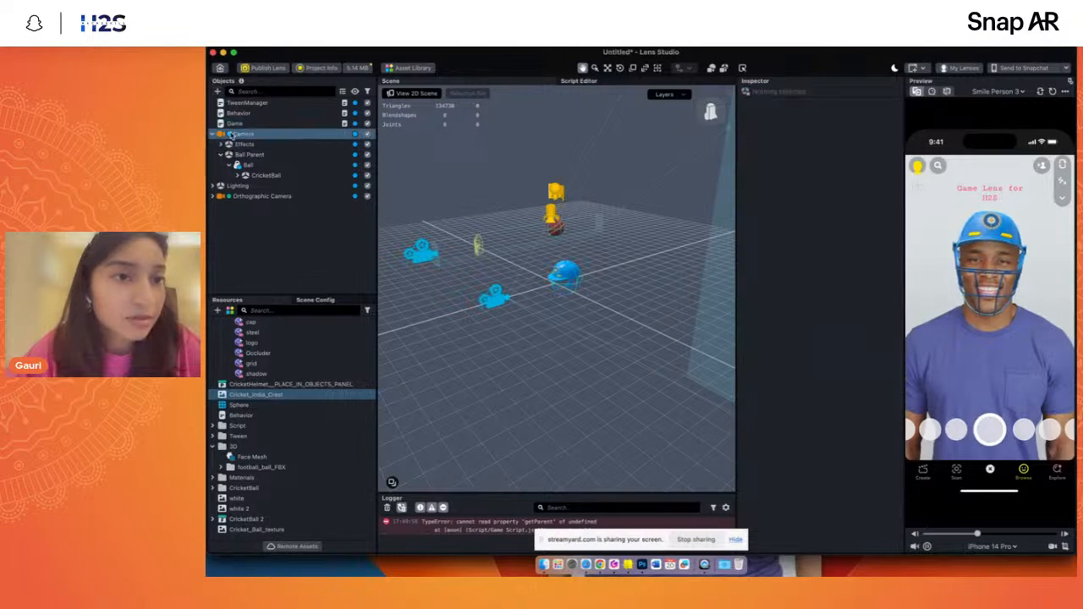
left_click(217, 90)
type("p")
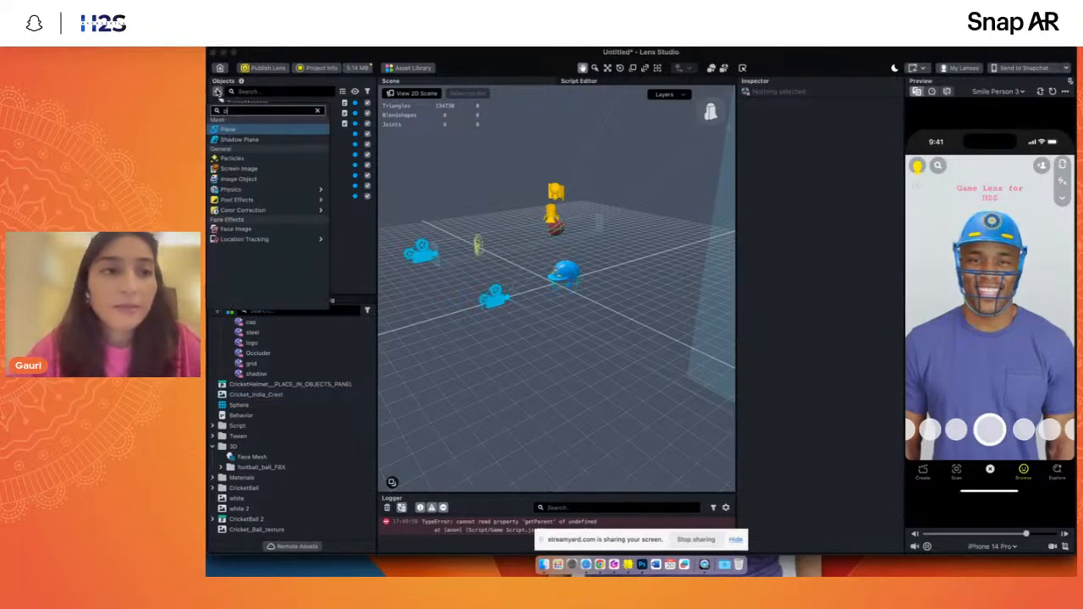
left_click(227, 129)
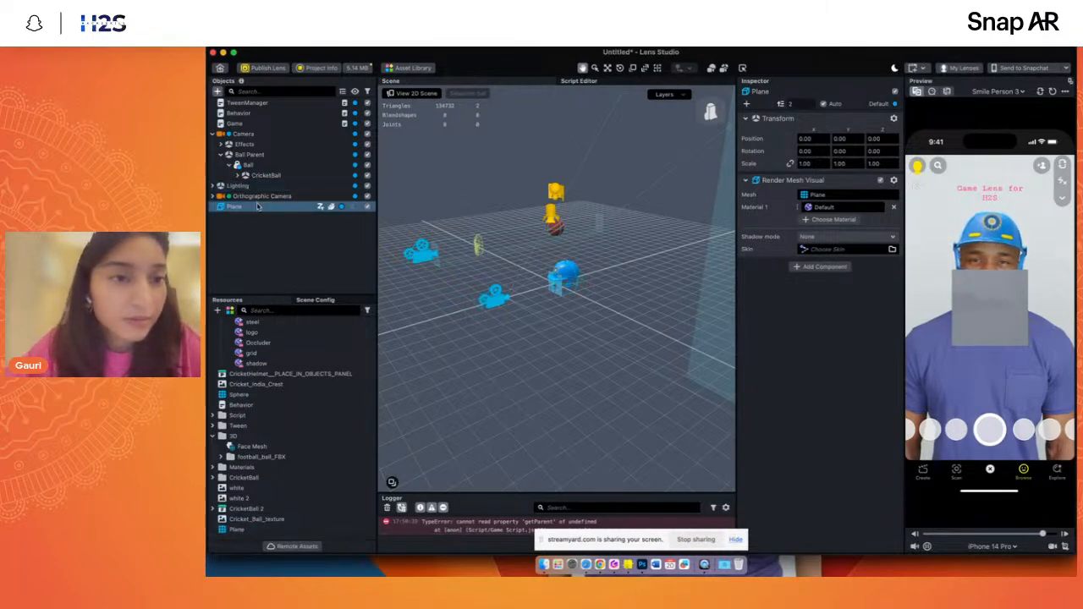
- Rotate the plane -90 degrees about the X axis so it lies horizontally, undoing the first free rotation
left_click(606, 67)
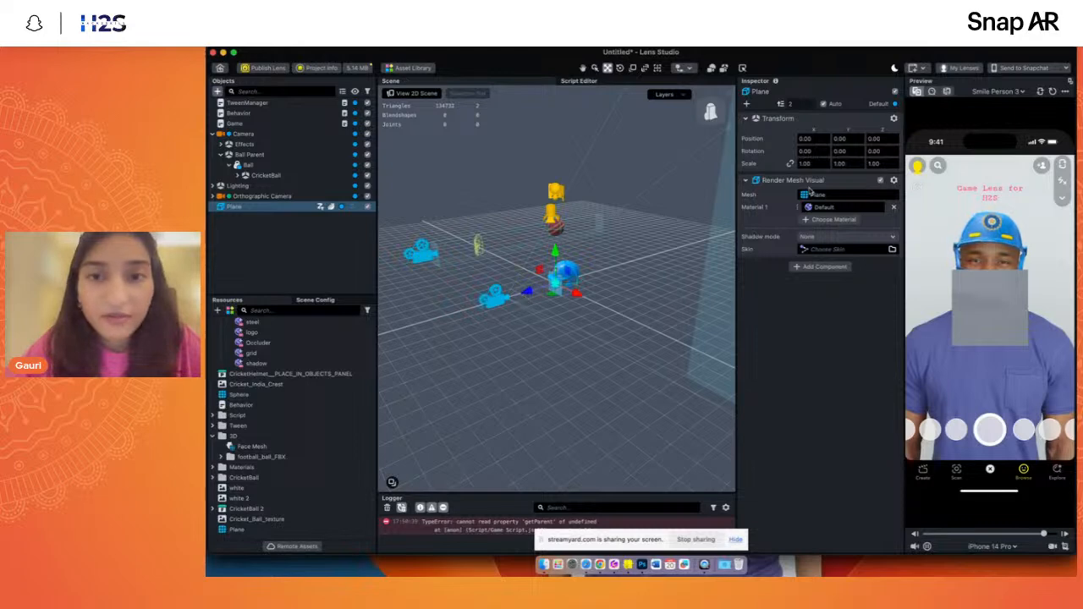
key("e")
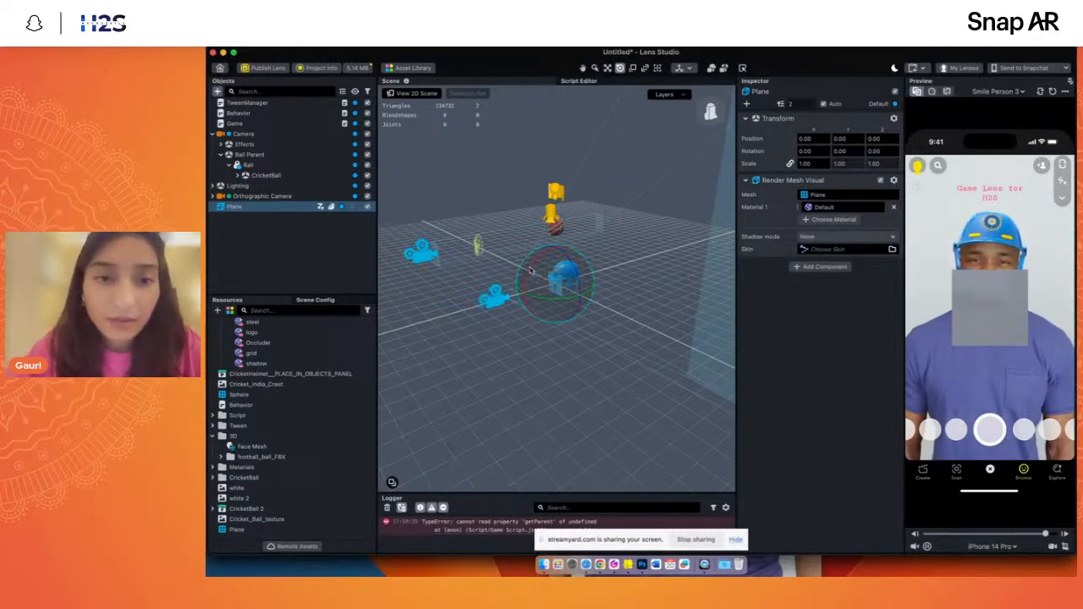
left_click_drag(535, 270, 548, 258)
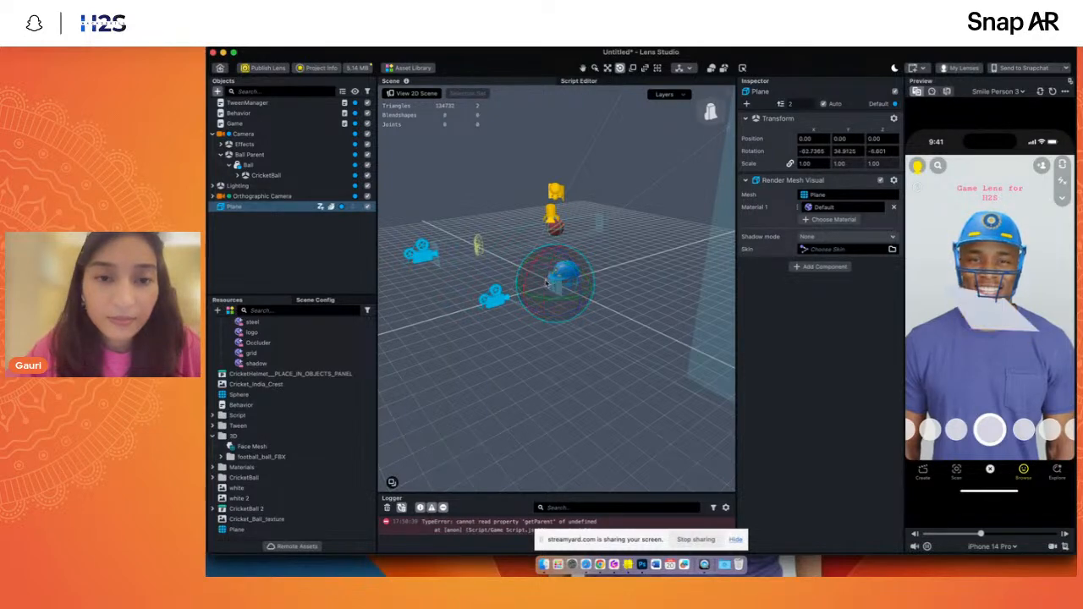
key("super+z")
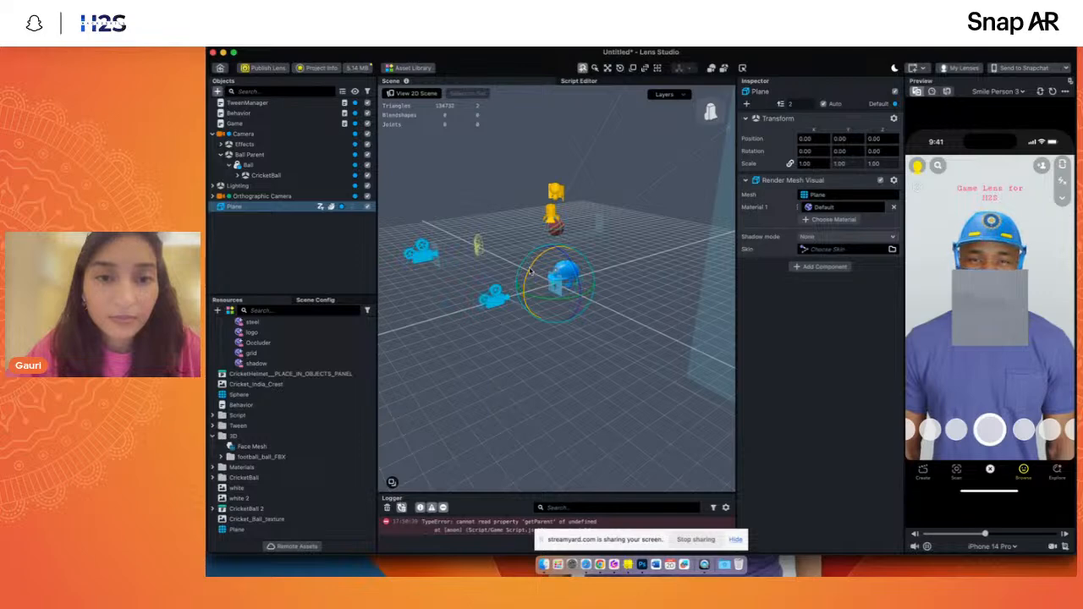
left_click_drag(530, 270, 588, 229)
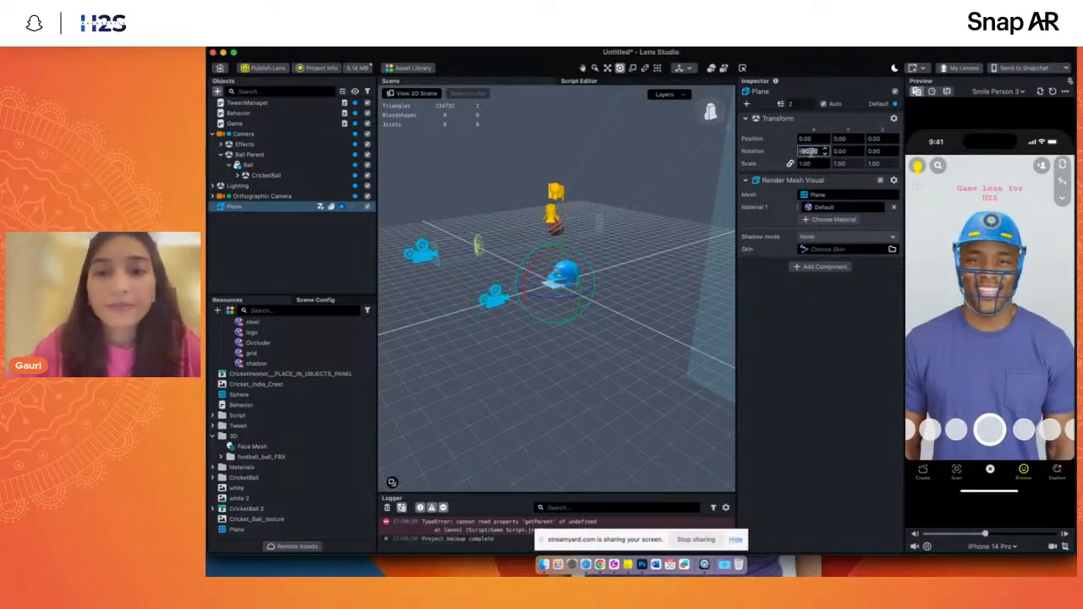
- Scale the plane to 3 on all axes and raise it to a Y position of about 15.23
double_click(280, 207)
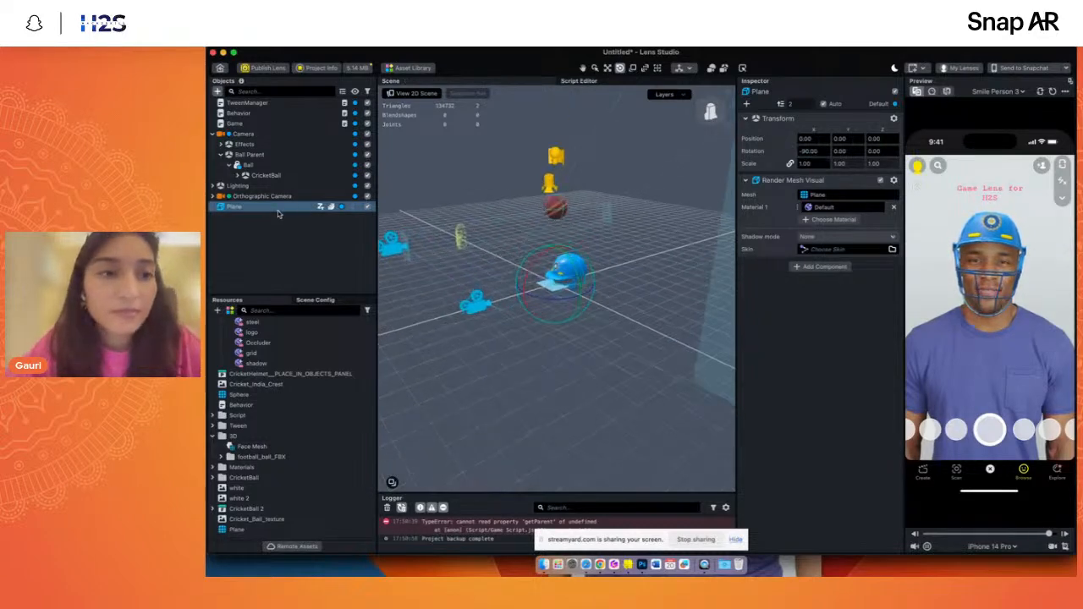
left_click(607, 67)
type("3")
key("Return")
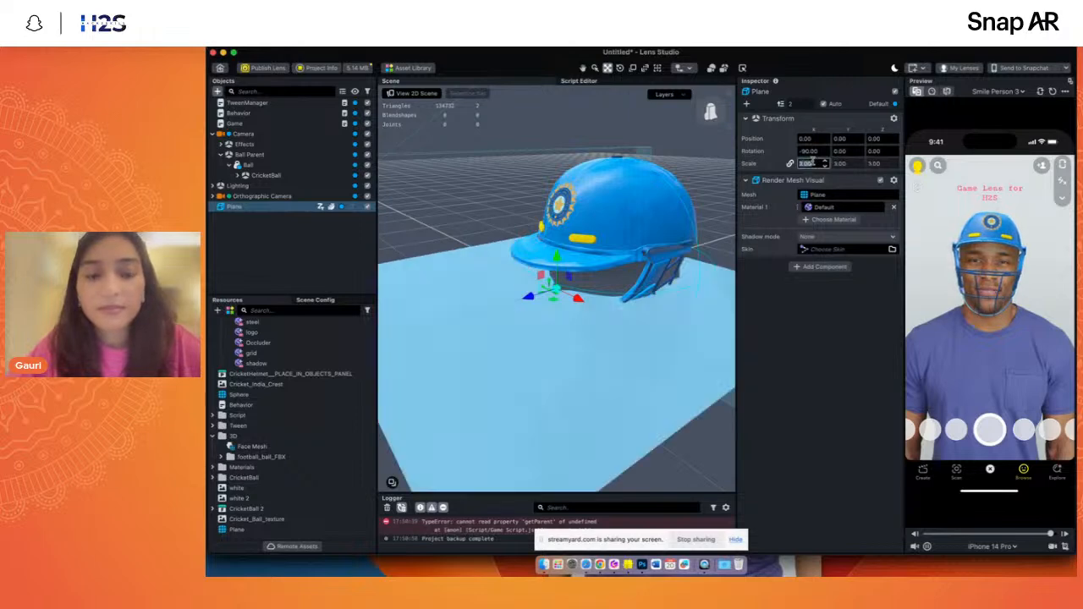
left_click_drag(555, 257, 556, 153)
scroll(573, 282, "down", 5)
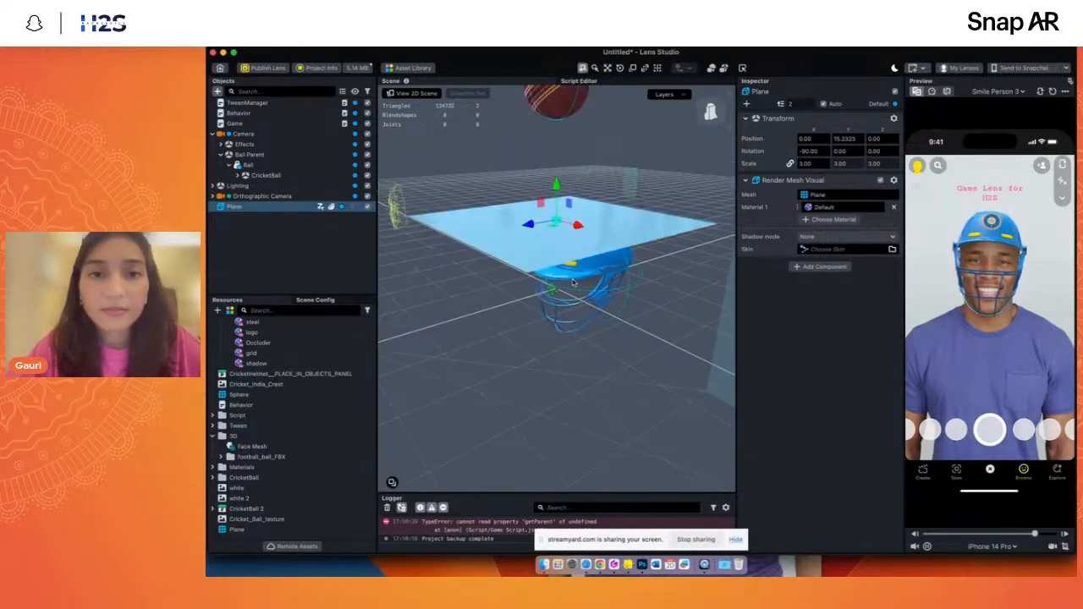
- Add a Physics Collider component to the plane and set its shape type to Box
left_click(711, 118)
left_click(821, 267)
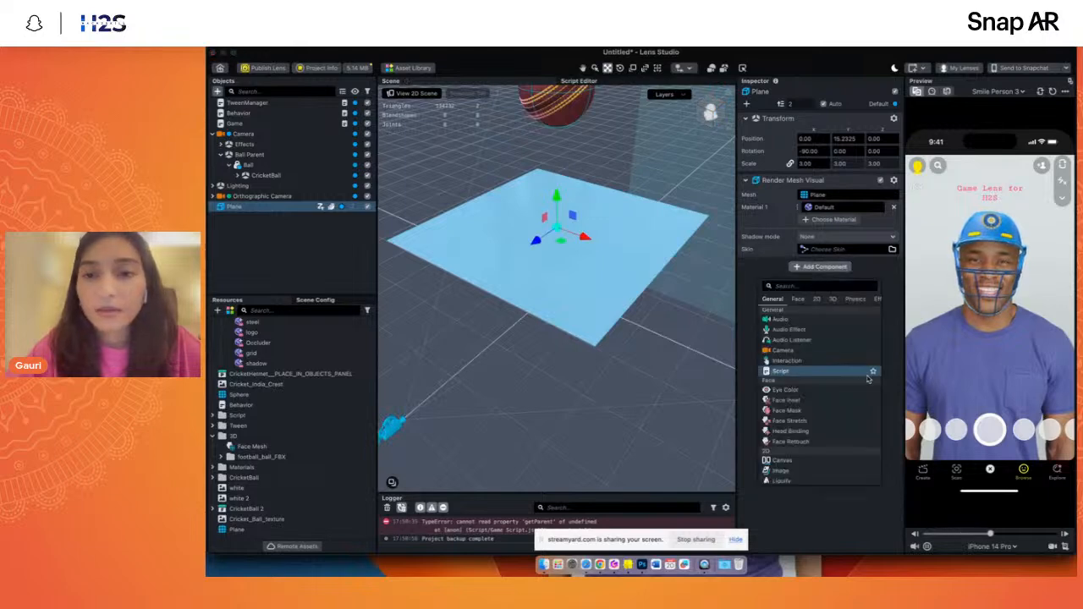
type("phy")
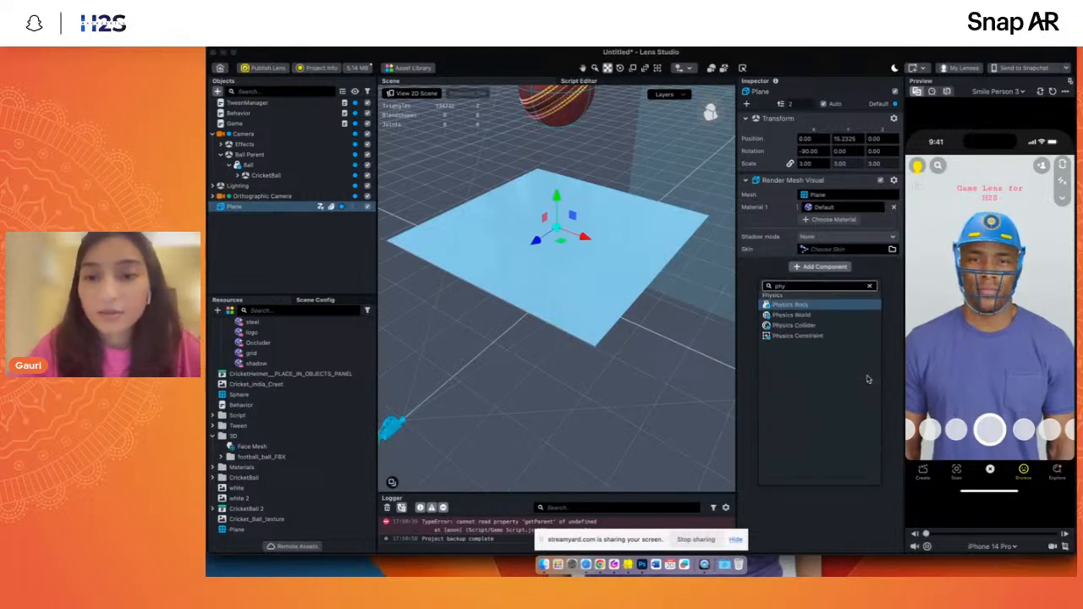
left_click(794, 325)
left_click(834, 280)
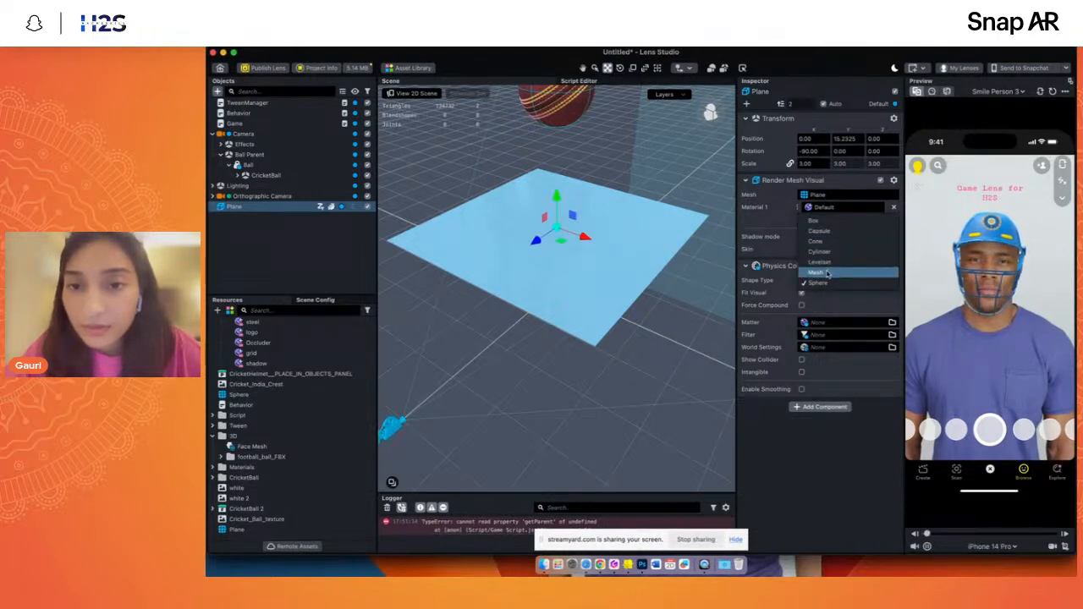
left_click(814, 221)
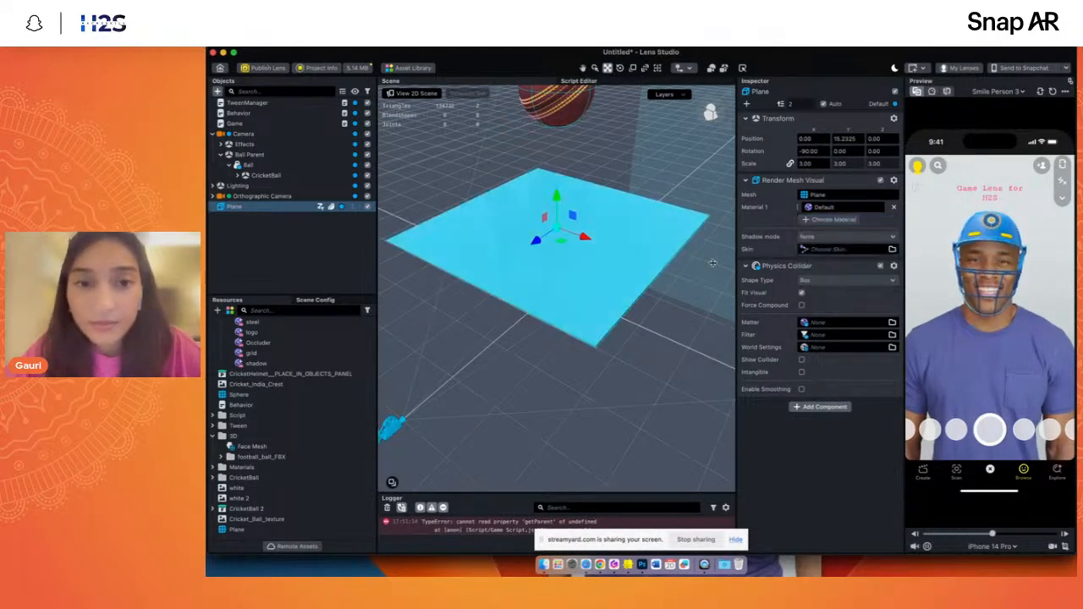
- Disable Fit Visual on the plane's box collider and try reducing its Y size to 2 and its X size, undoing both changes
left_click_drag(714, 115, 713, 93)
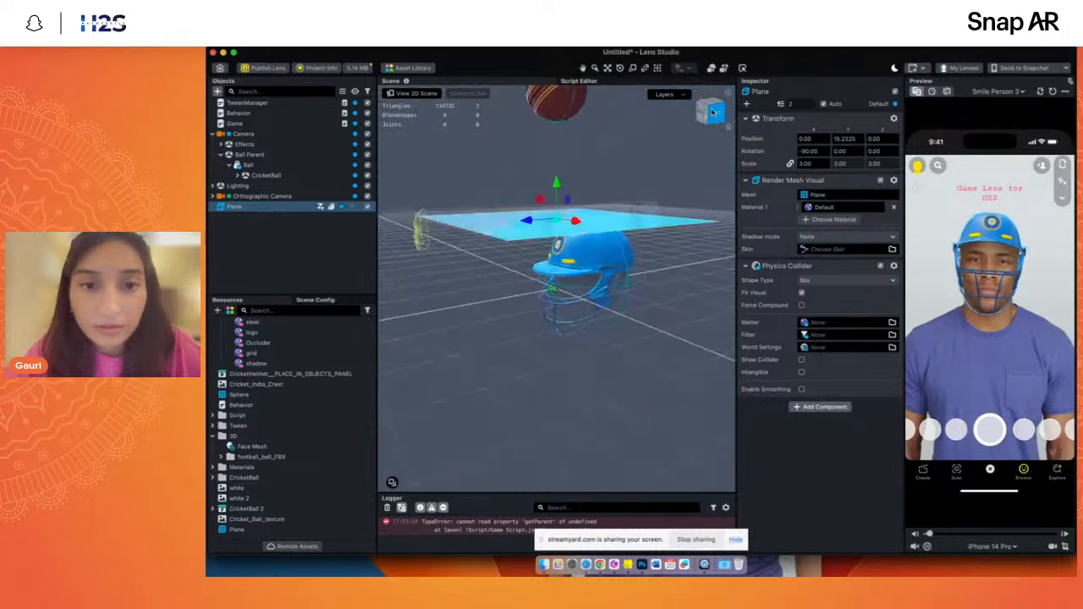
left_click(801, 293)
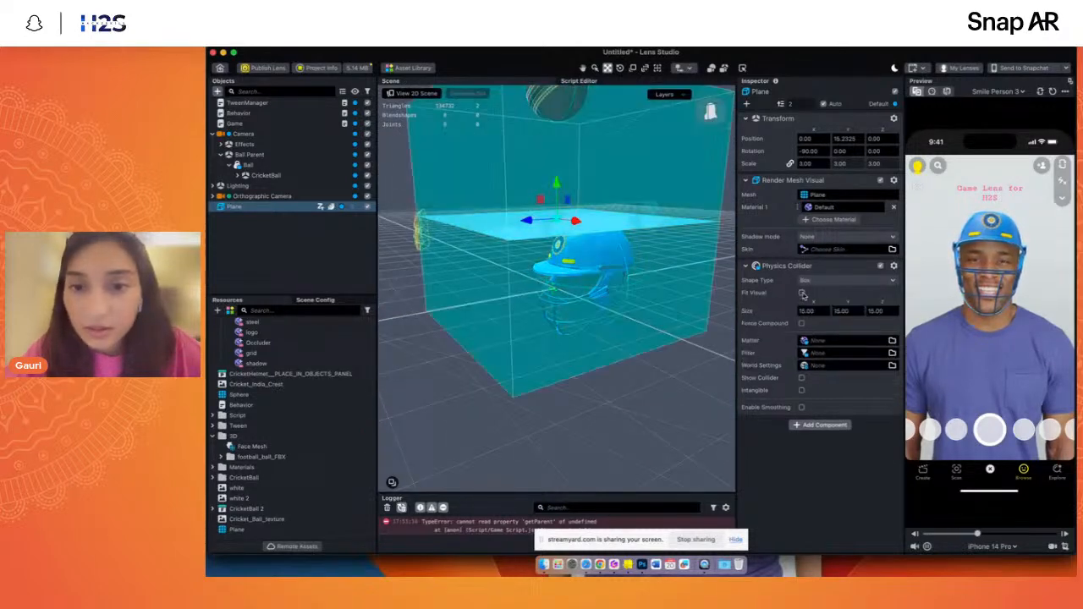
left_click(837, 311)
type("2")
key("Return")
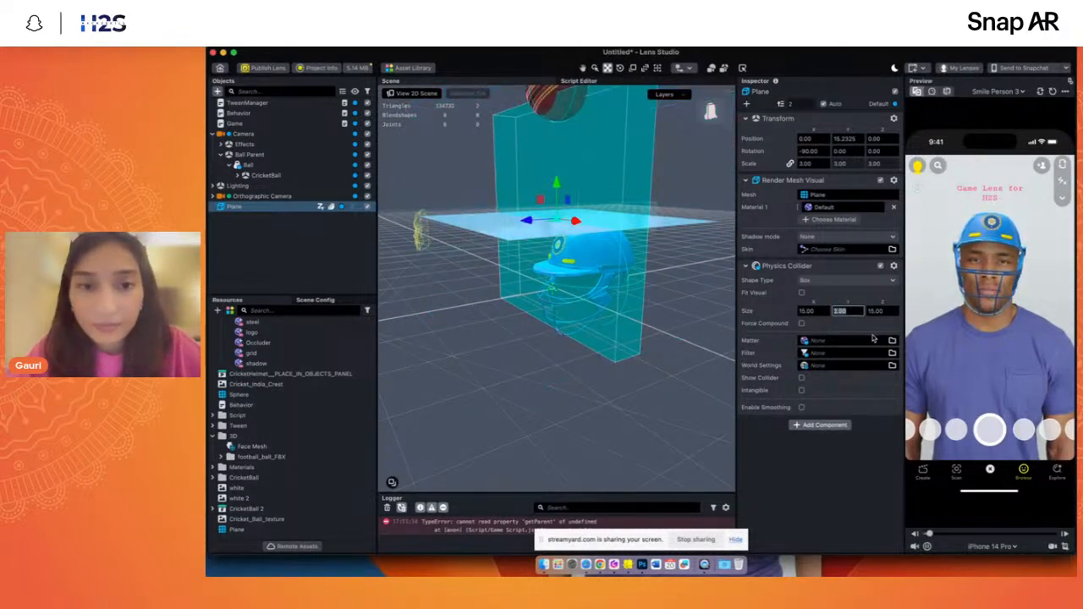
key("super+z")
left_click(808, 310)
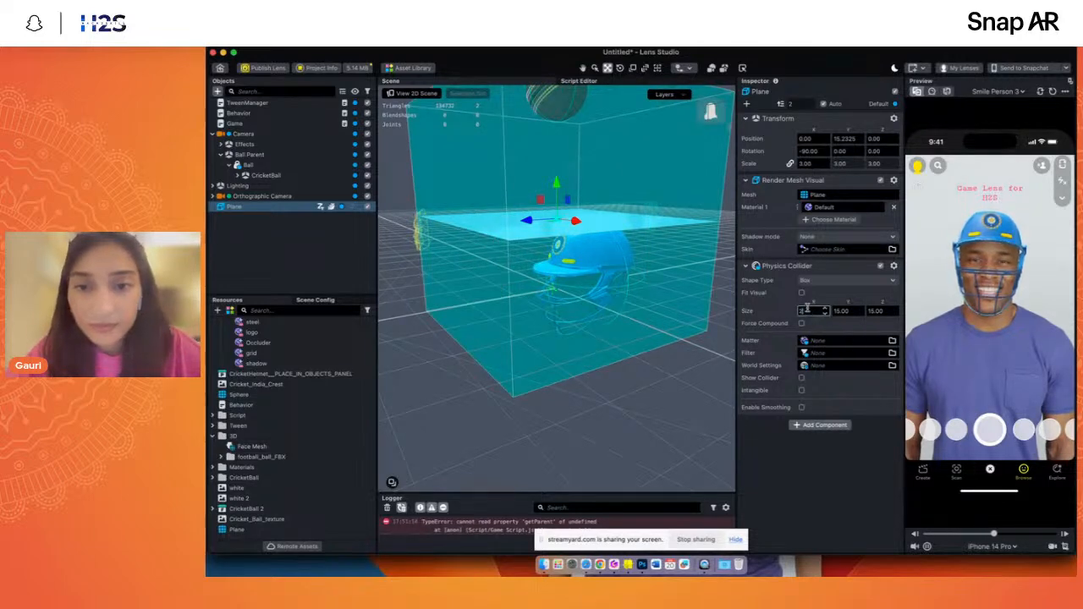
key("Return")
key("super+z")
- Set the Z size of the plane's box collider to 2 and reduce it to 0.2 to flatten it
left_click(880, 311)
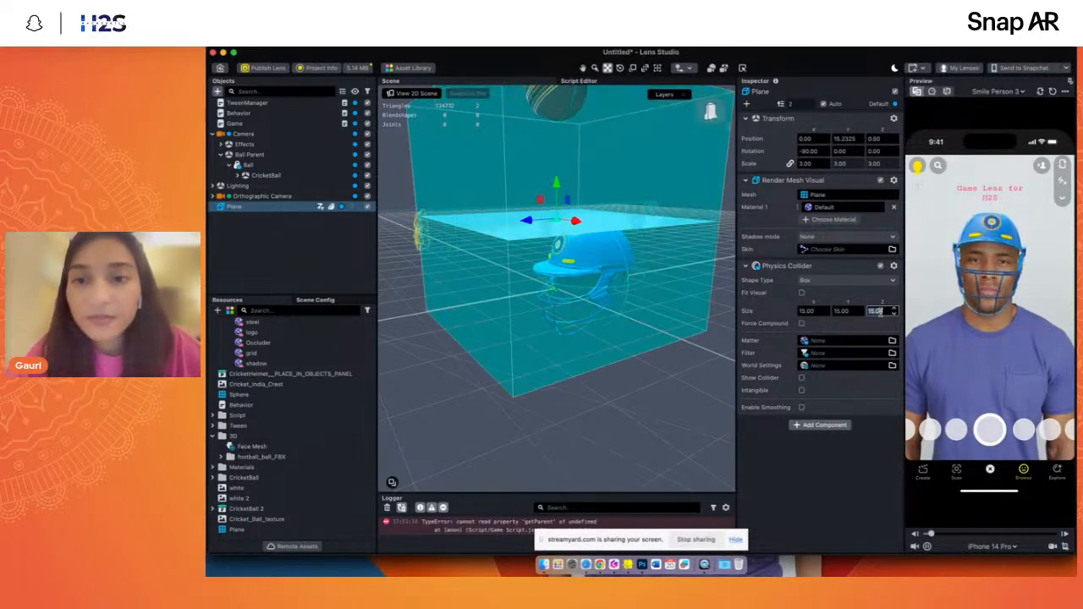
type("2")
key("Return")
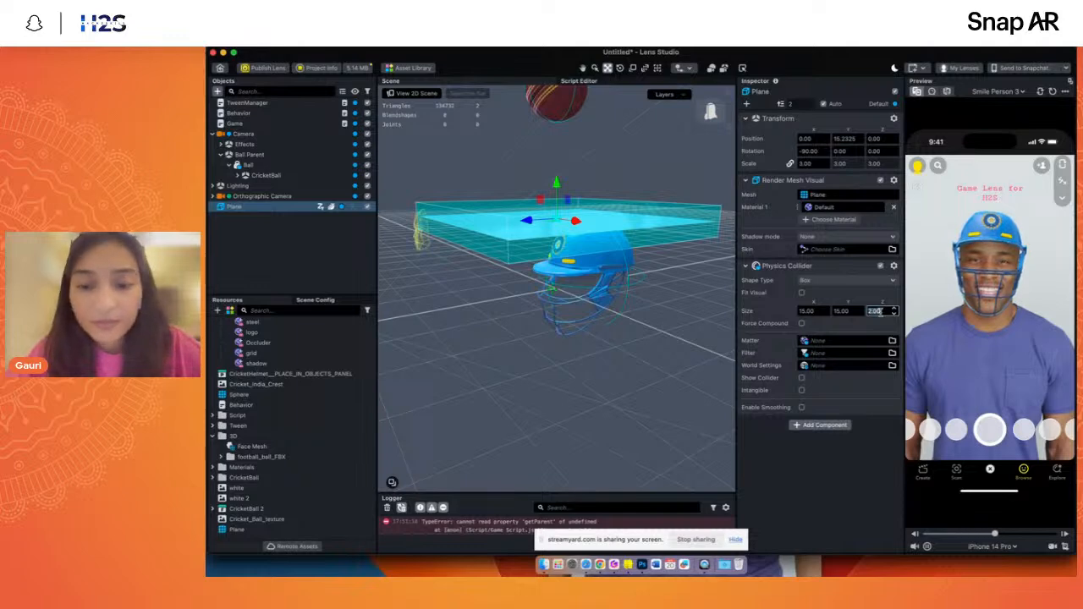
type("0.2")
key("Return")
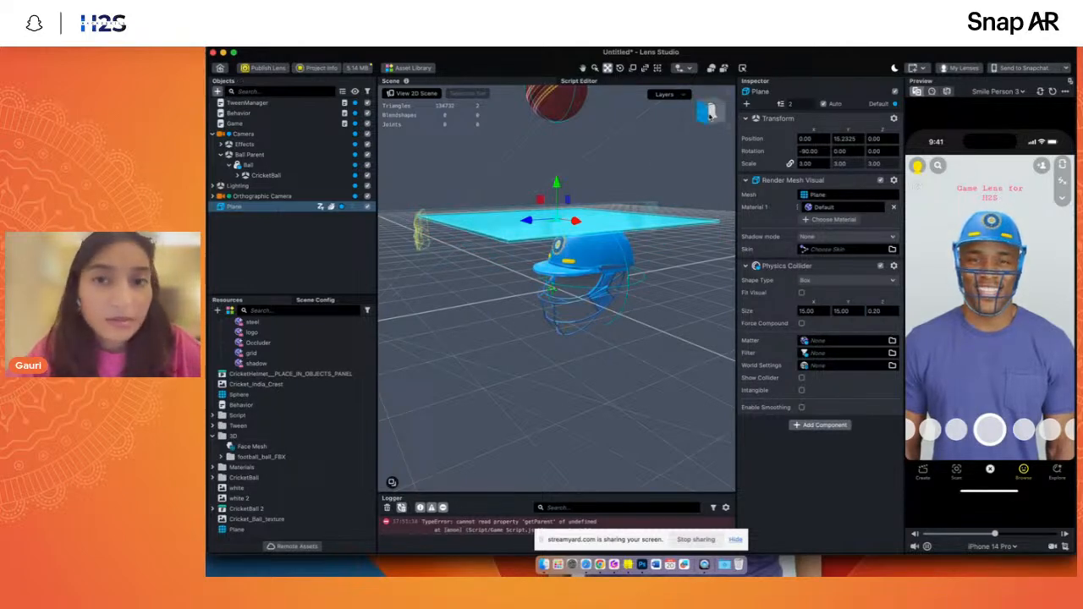
- Restart the lens preview to test the ball against the plane, and lower the plane to a Y position of about -9.51
left_click(714, 123)
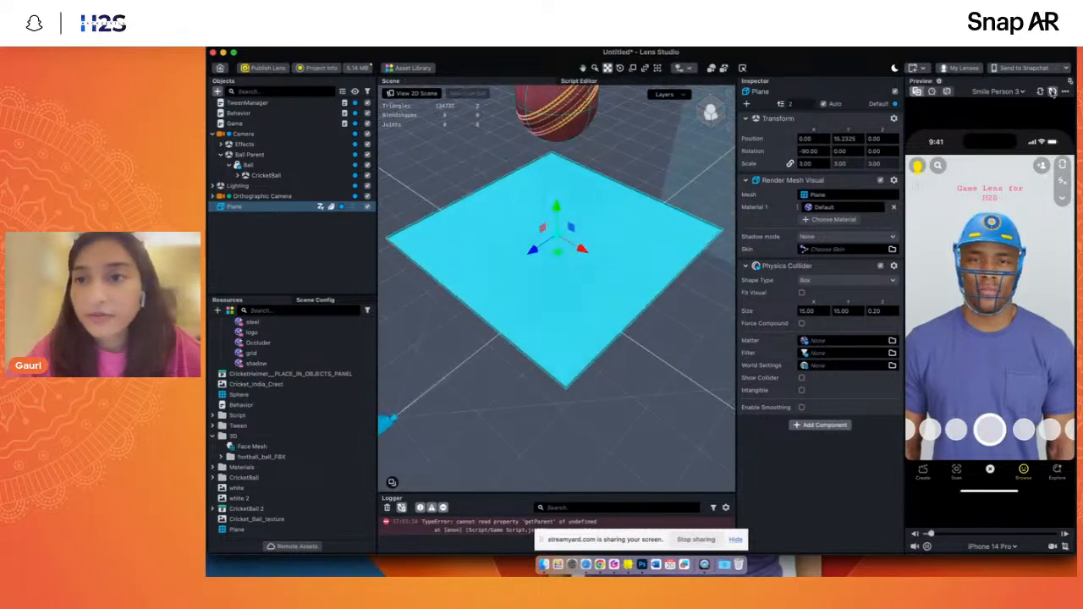
left_click(1052, 91)
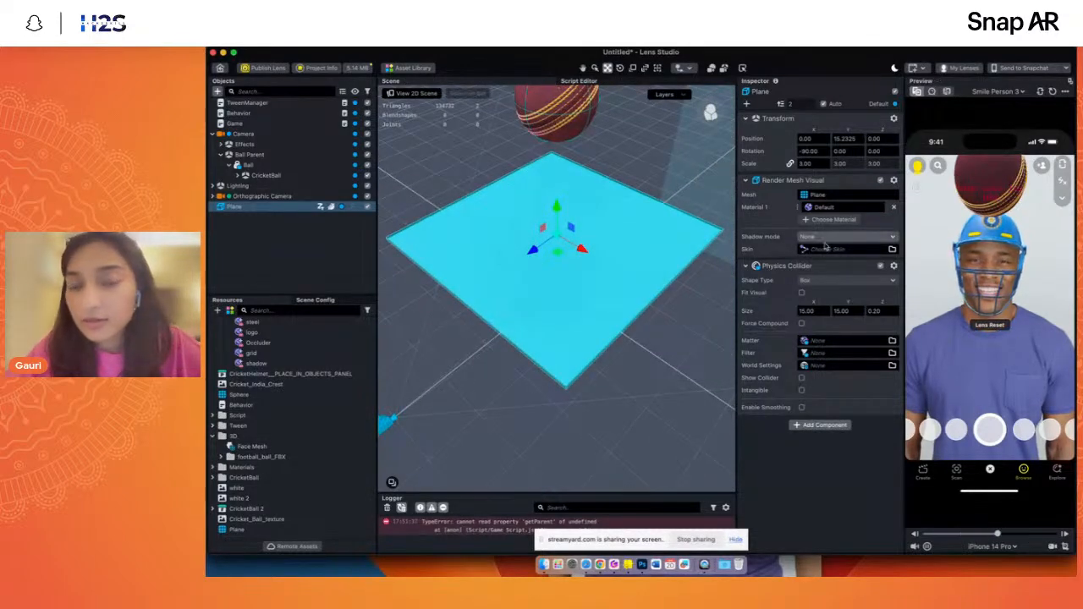
scroll(544, 225, "down", 5)
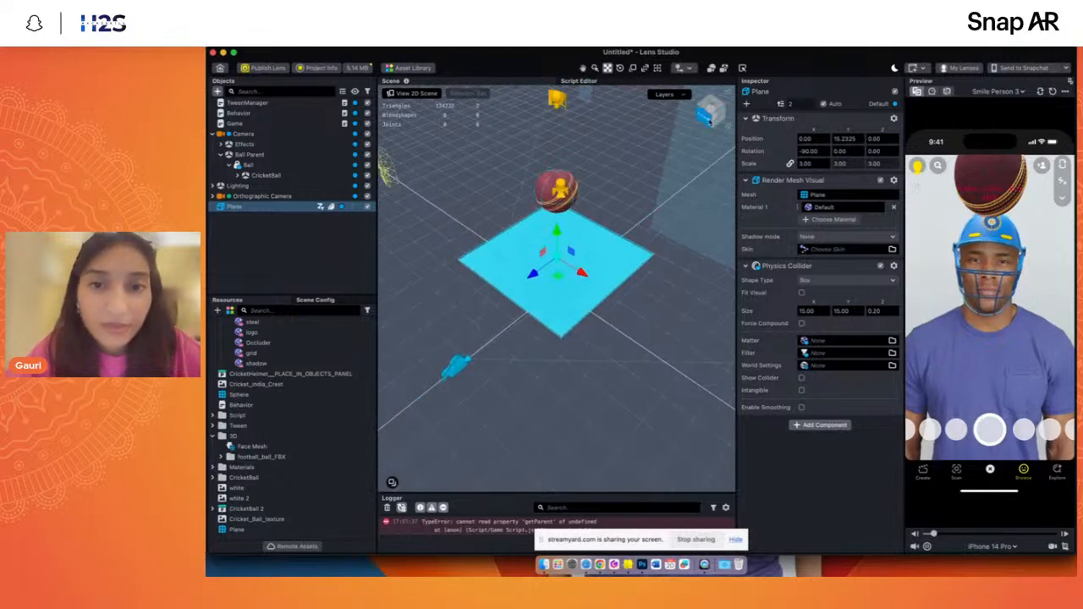
left_click(719, 112)
left_click(719, 112)
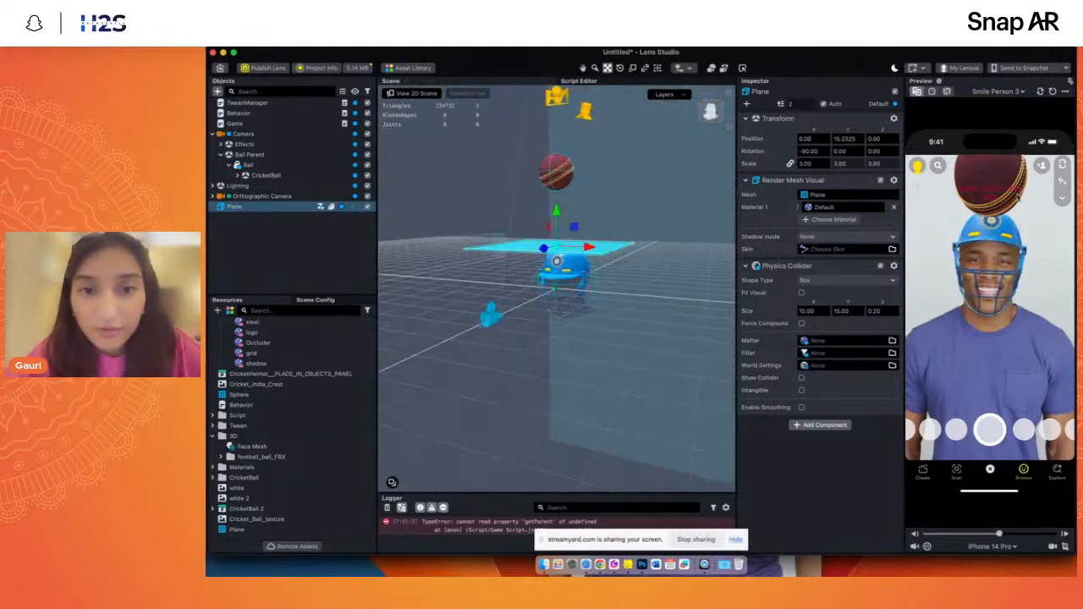
left_click(1053, 91)
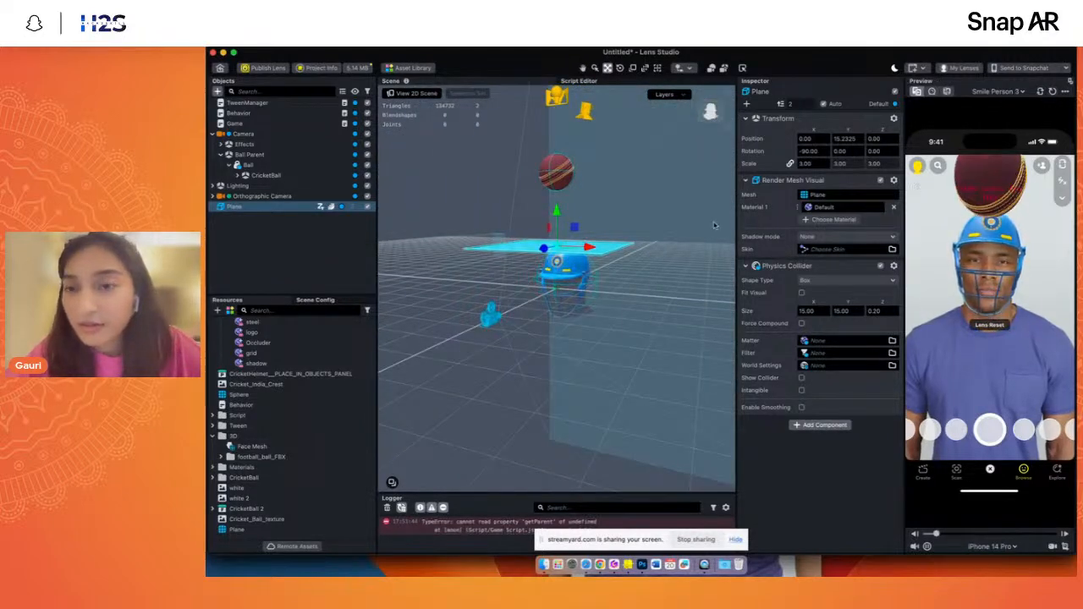
left_click(244, 208)
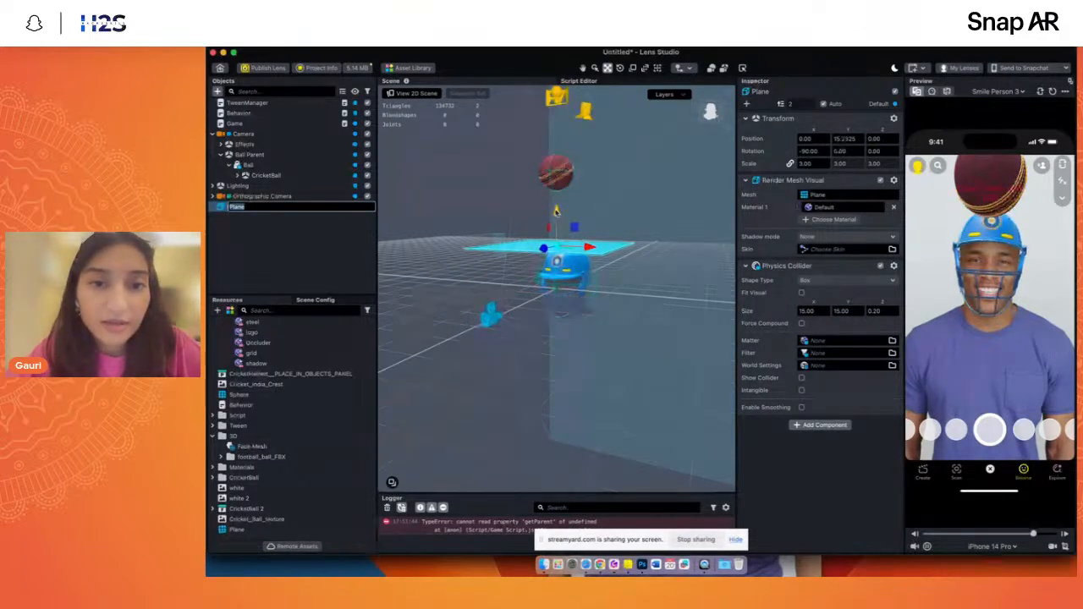
left_click_drag(556, 211, 556, 286)
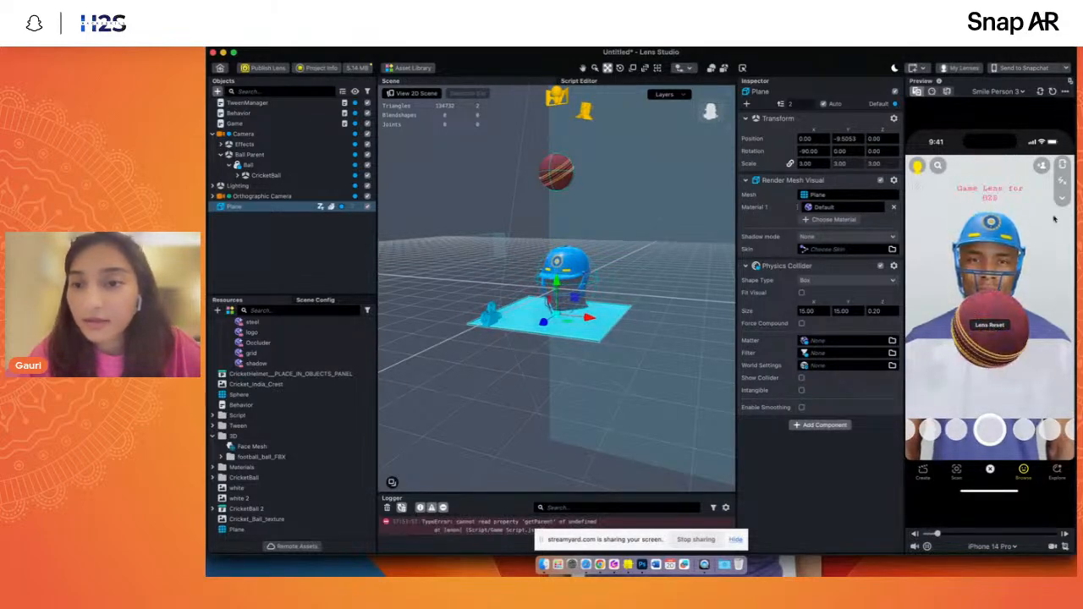
- Set the damping of the Ball's Physics Body to 0
left_click(262, 164)
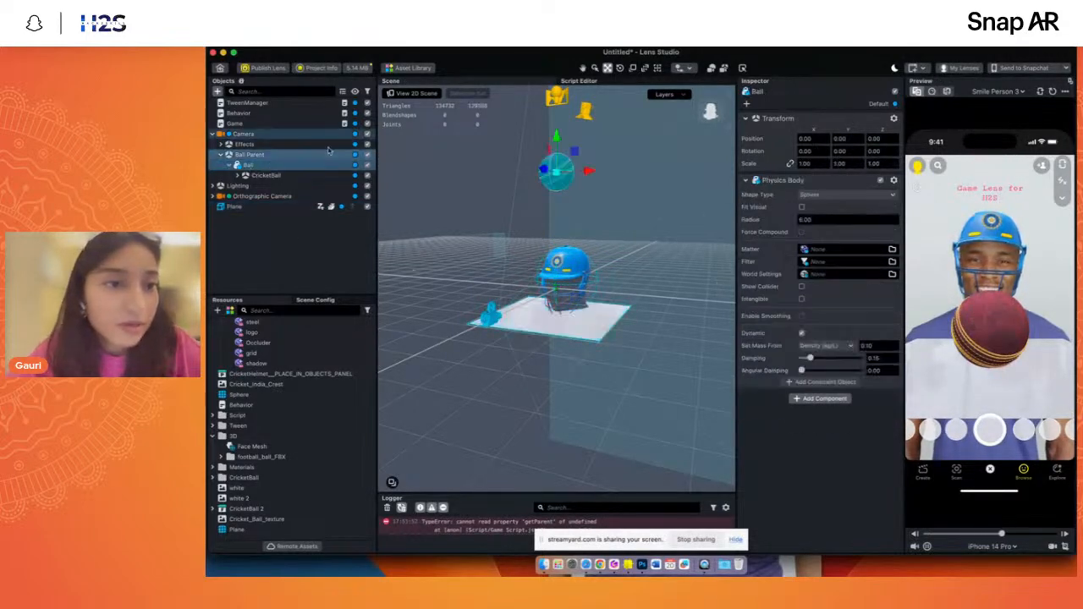
left_click_drag(808, 358, 801, 358)
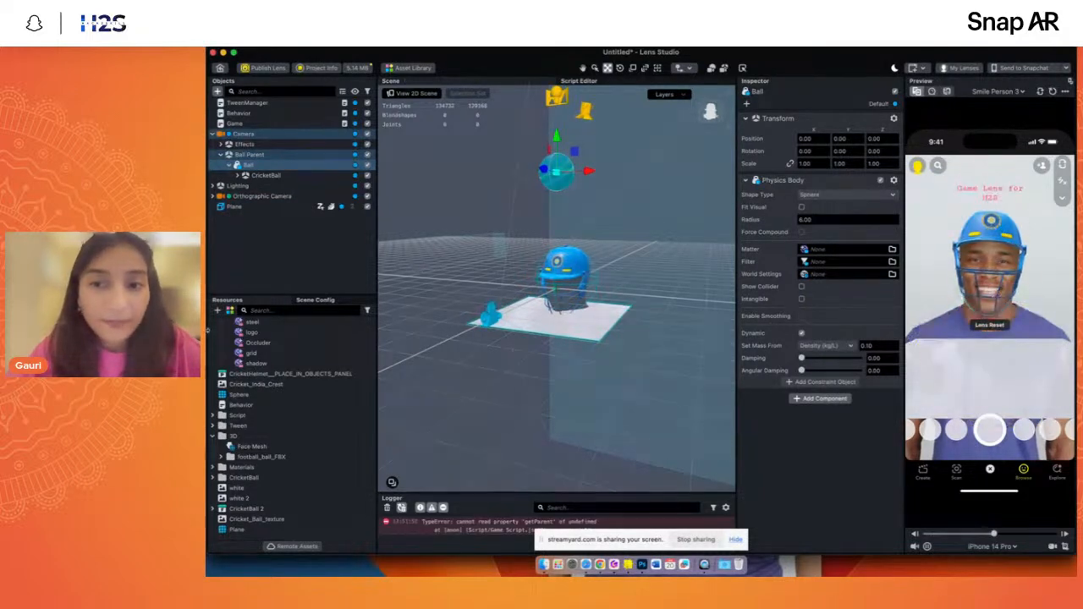
- Enable smoothing on the plane's collider, restart the preview, and move the plane back along Z and up to a Y position of about 10.81
left_click(235, 207)
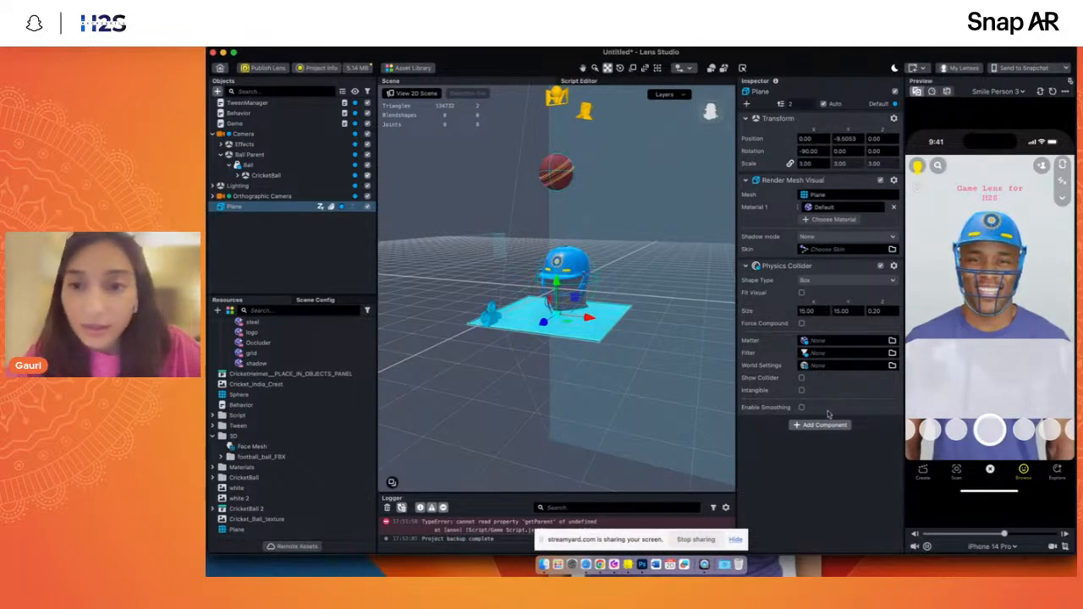
left_click(801, 407)
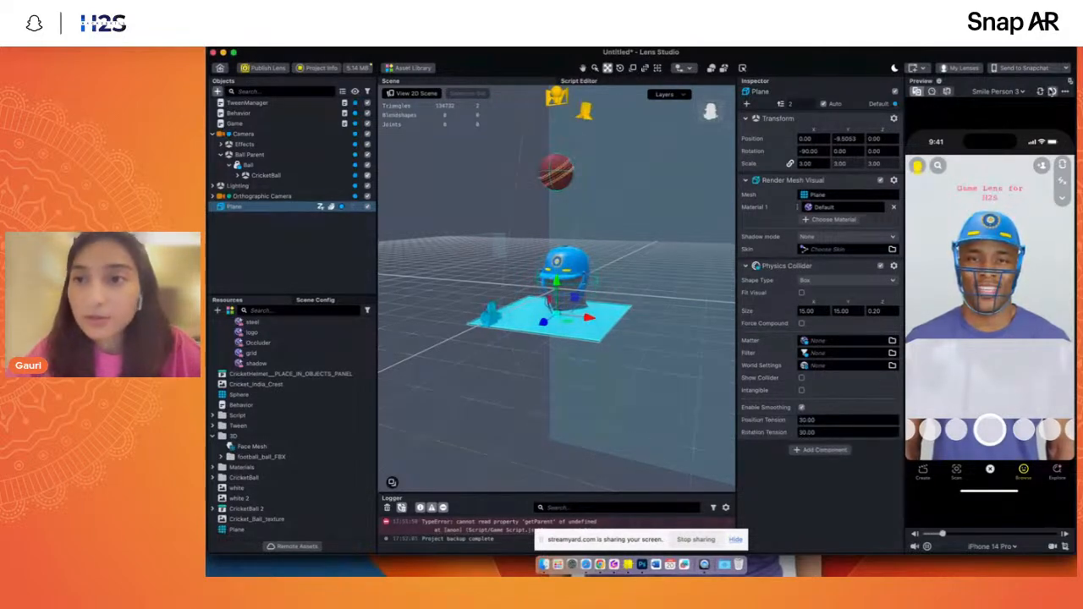
left_click(1052, 91)
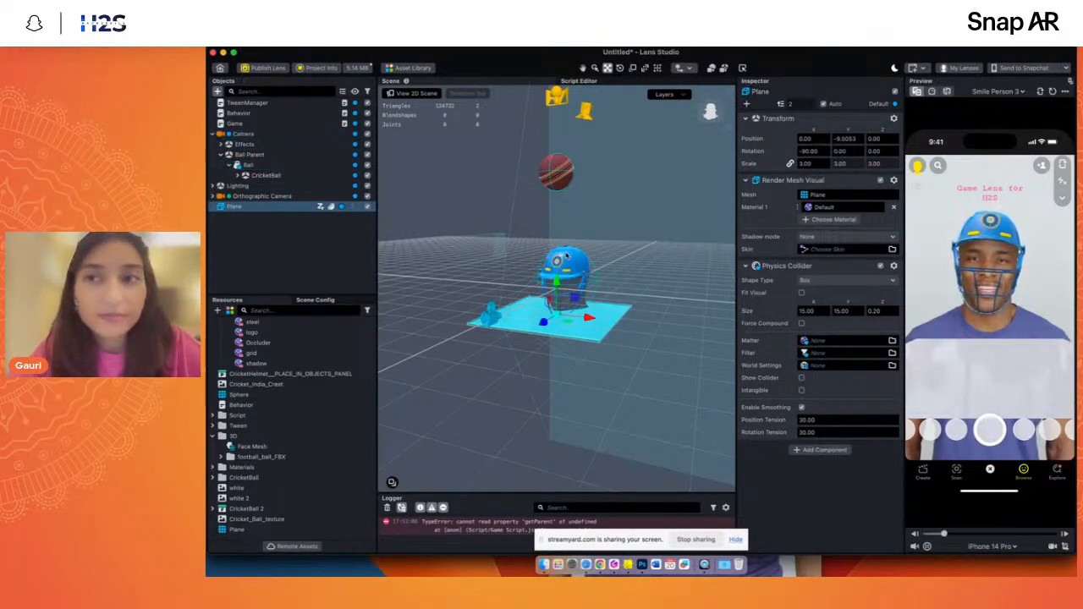
left_click_drag(544, 323, 554, 314)
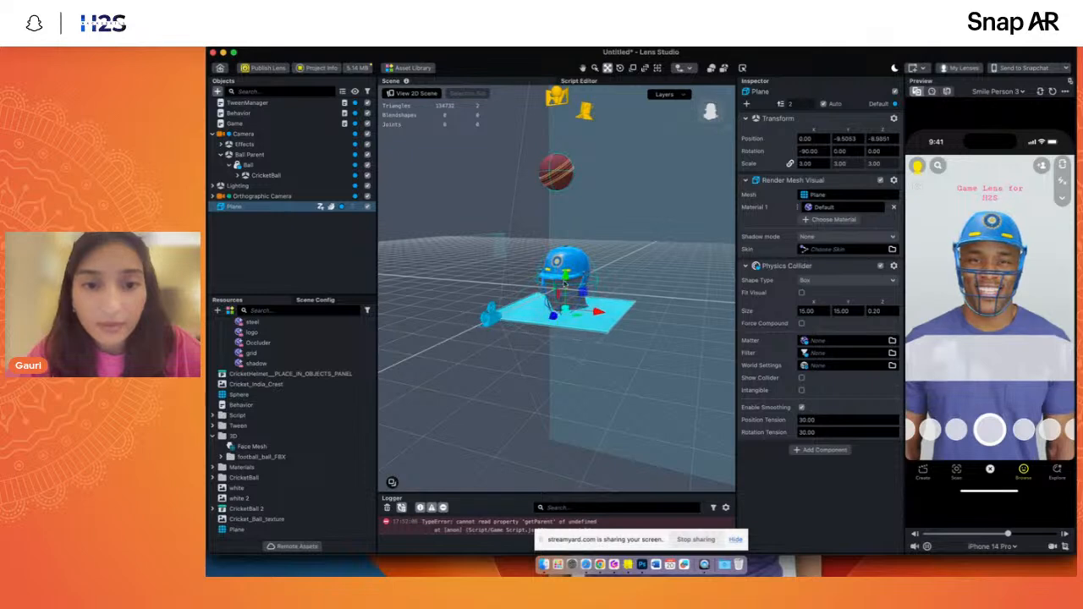
left_click_drag(565, 277, 558, 223)
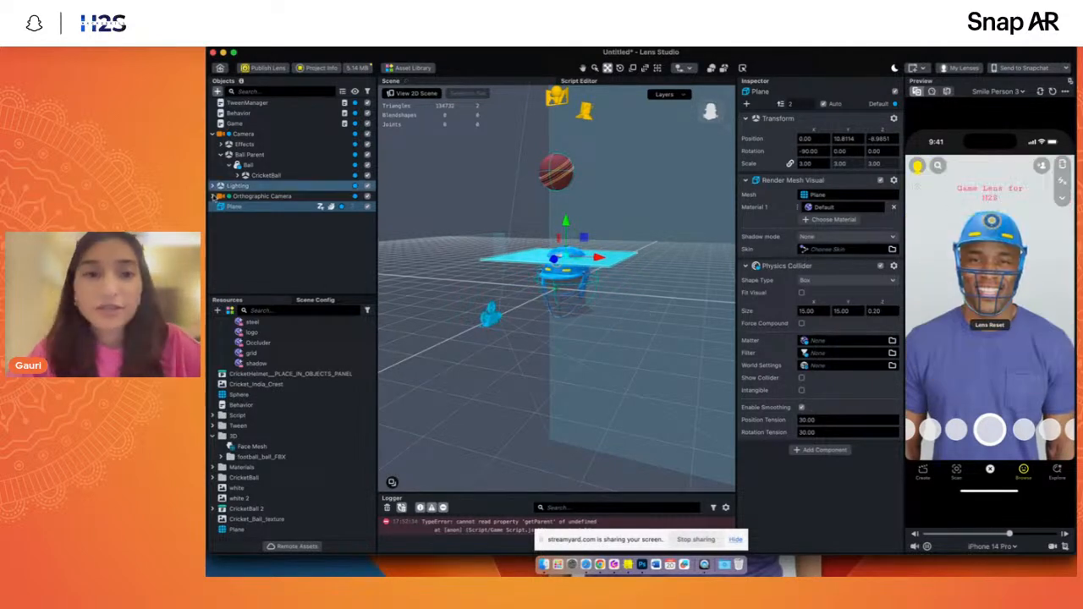
- Delete the Plane object from the scene
left_click(228, 218)
left_click(250, 209)
key("Delete")
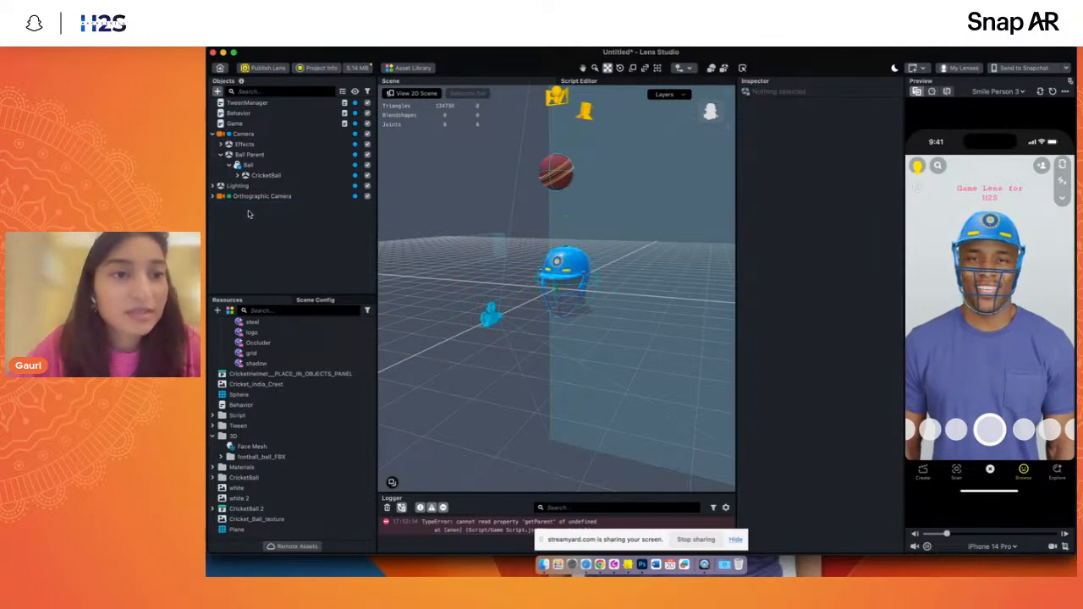
- Assign the Ball object to the Obj Ball input of the Game object's Game Script
left_click(235, 123)
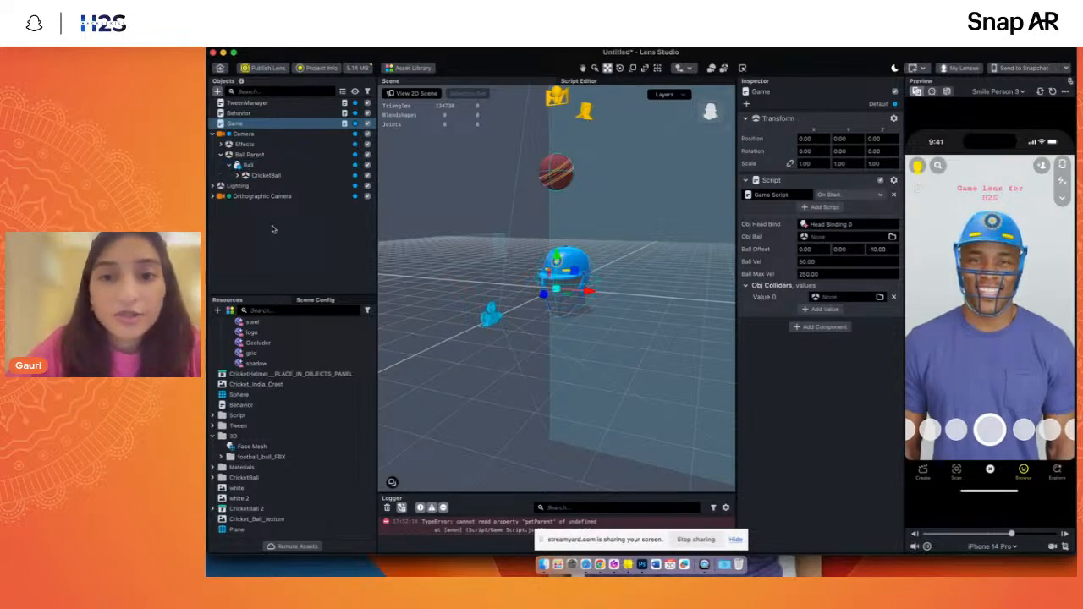
left_click_drag(249, 166, 647, 195)
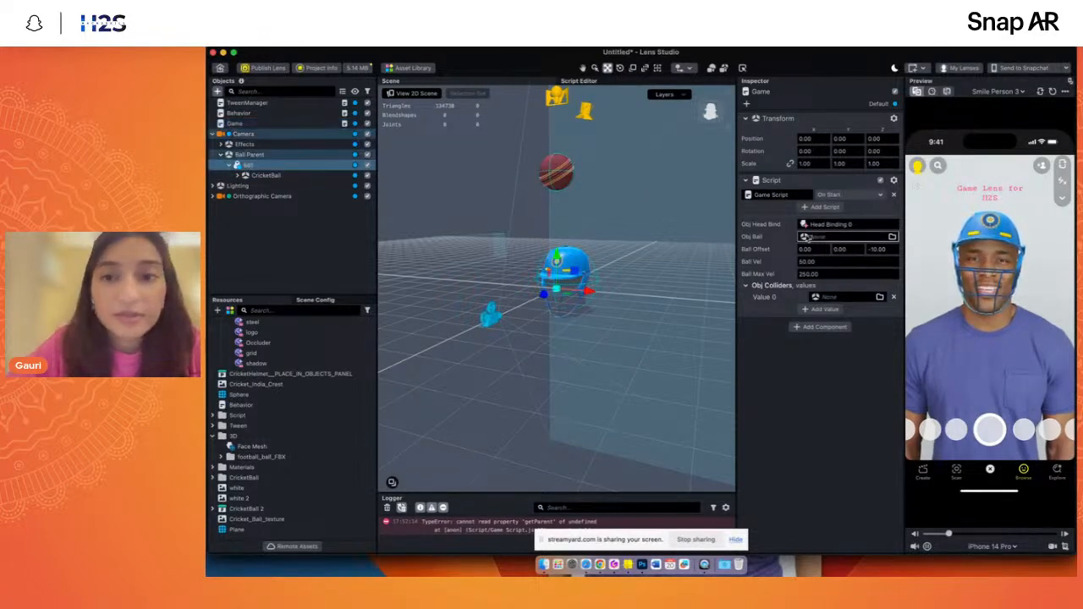
left_click_drag(810, 240, 810, 239)
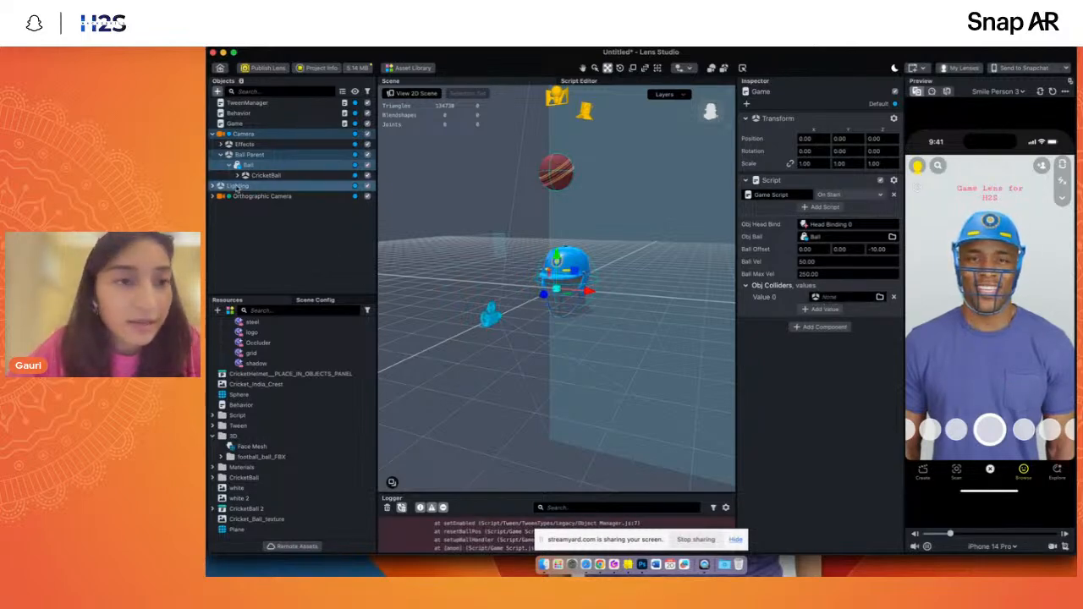
- Expand the Effects group, assign the Helmet Collider as Value 0 of the Game Script's Obj Colliders, and restart the lens preview
left_click(219, 144)
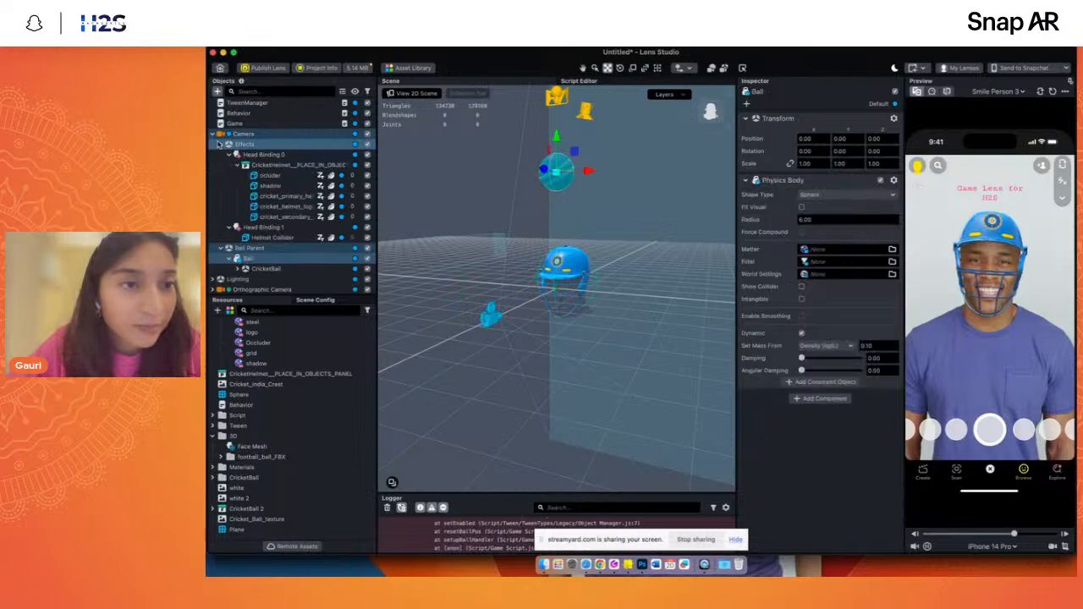
left_click(271, 238)
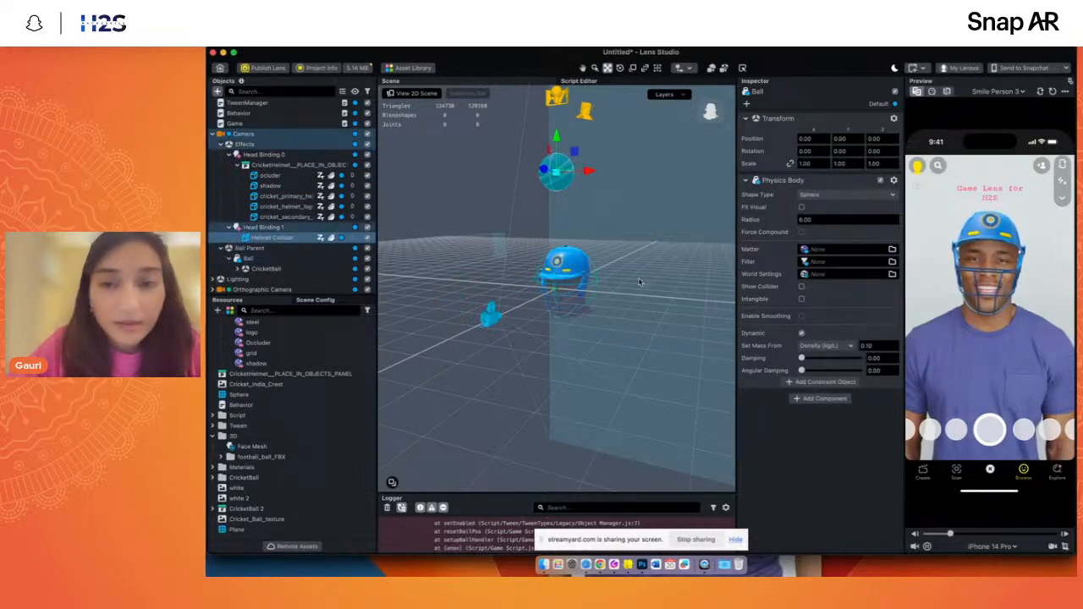
left_click(257, 124)
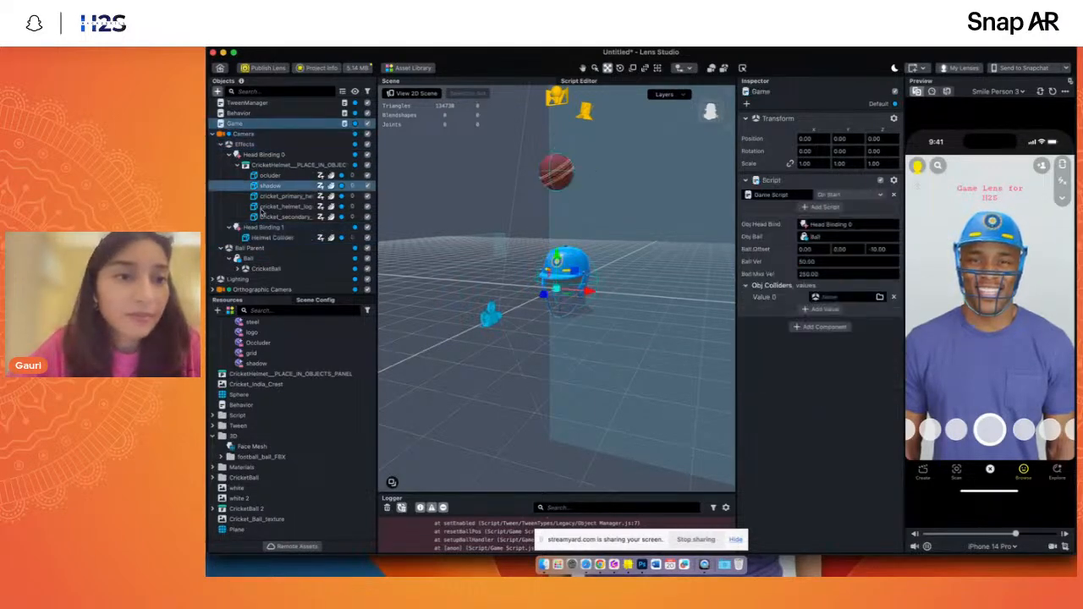
left_click_drag(267, 238, 838, 297)
left_click(1053, 93)
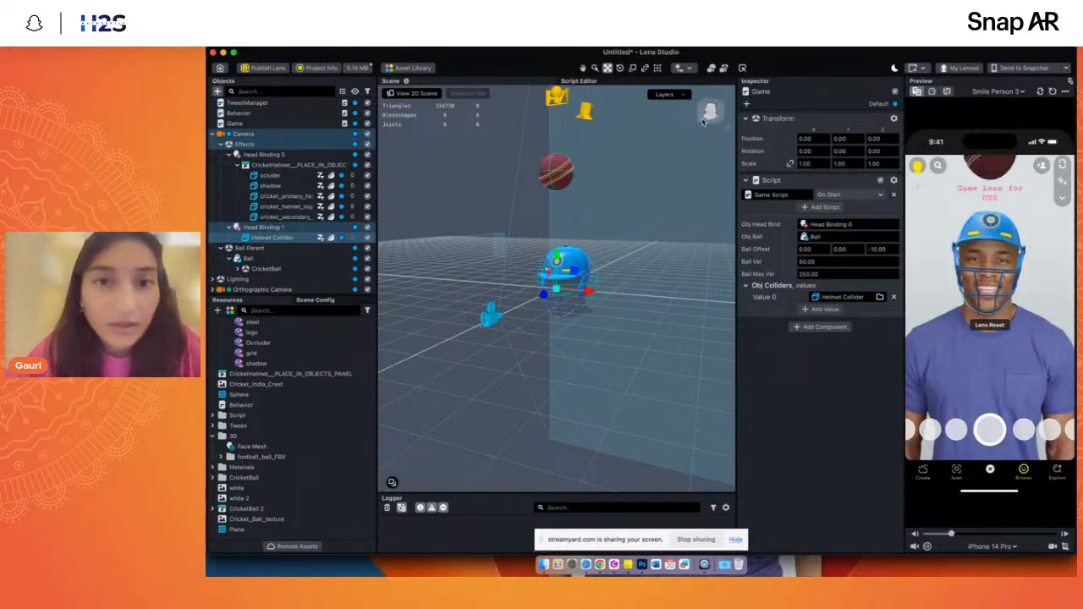
- Select the Ball Parent object and move it back along Z to about -48.21, with its X position at about 0.24
left_click_drag(711, 111, 697, 129)
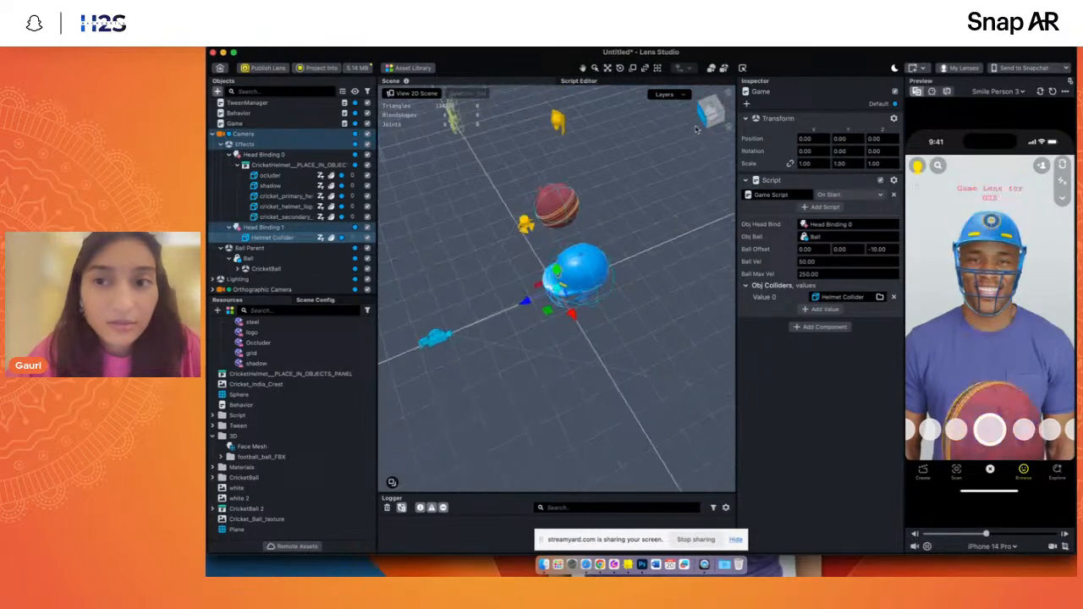
left_click(223, 144)
left_click(254, 165)
left_click(254, 155)
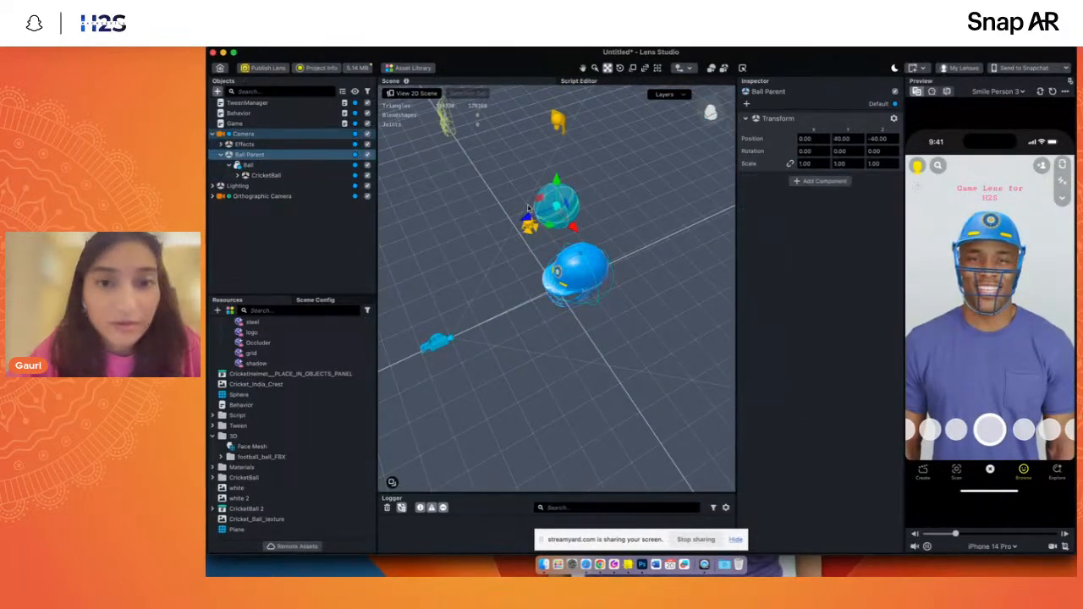
left_click_drag(528, 221, 608, 224)
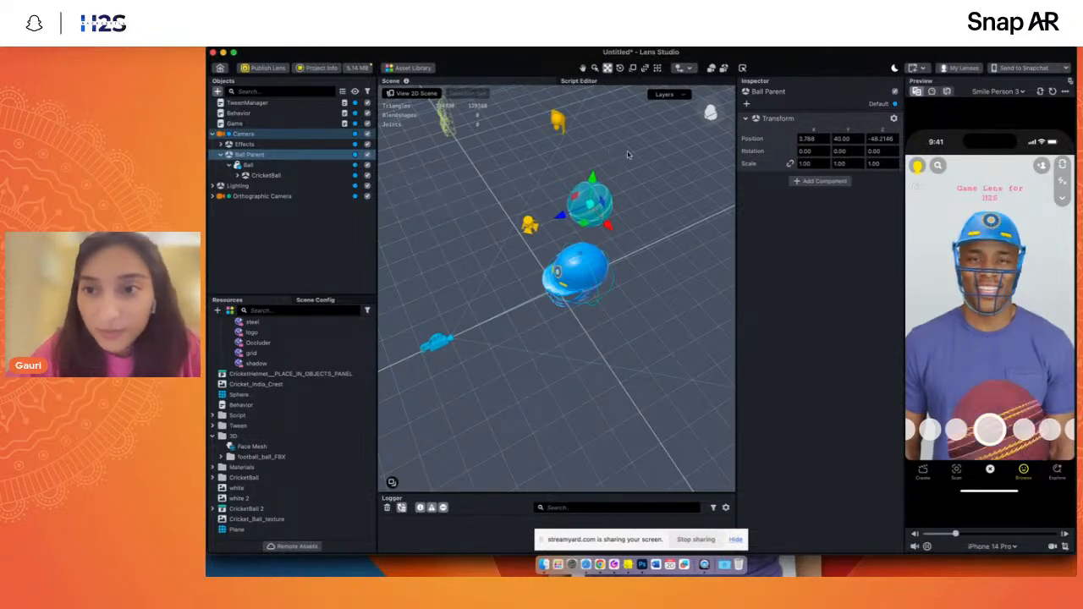
left_click(710, 110)
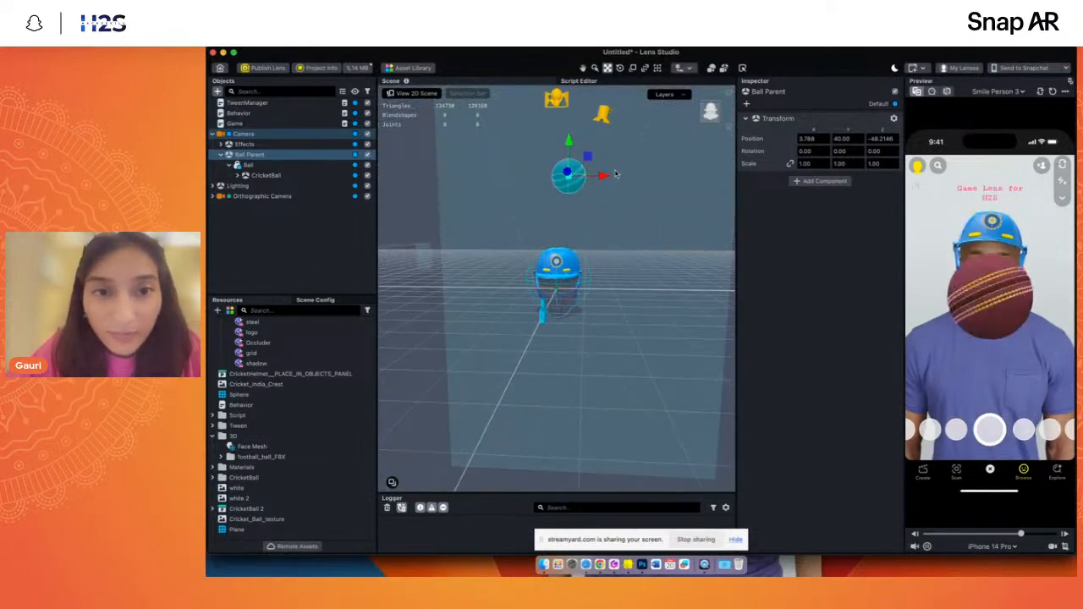
left_click_drag(605, 179, 597, 177)
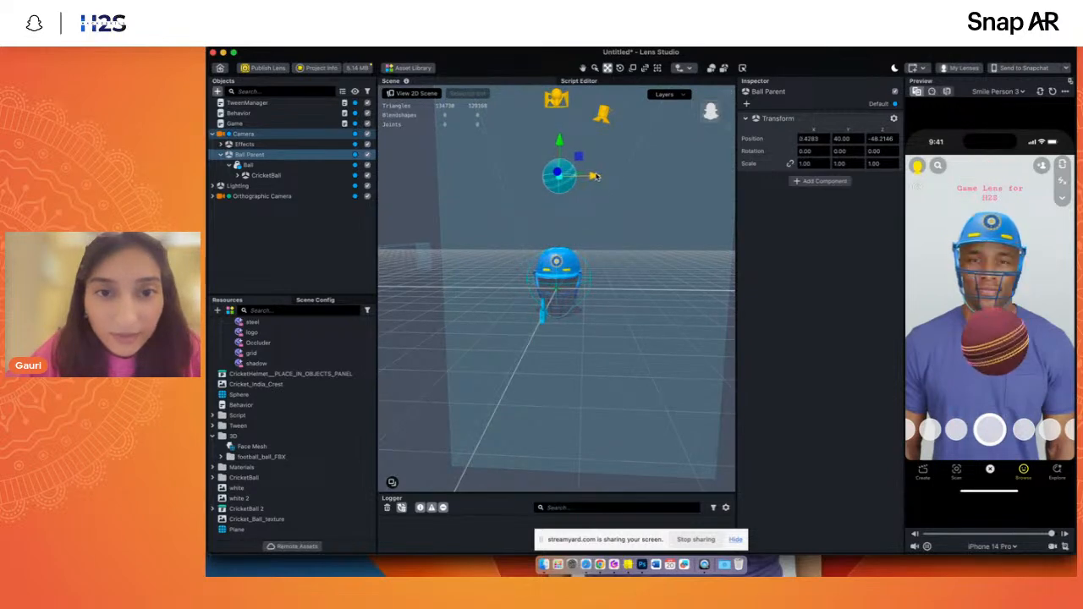
- Move the Ball Parent back to a Z position of about -51.38 and up to Y about 50.77, and restart the lens preview
left_click(707, 118)
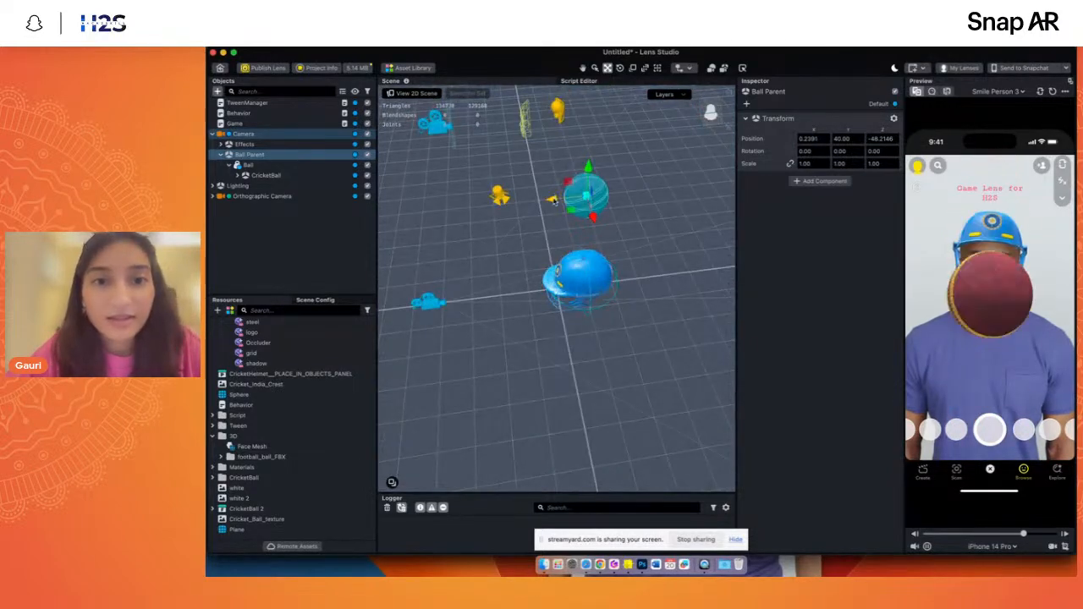
left_click_drag(554, 201, 564, 199)
left_click_drag(600, 167, 603, 129)
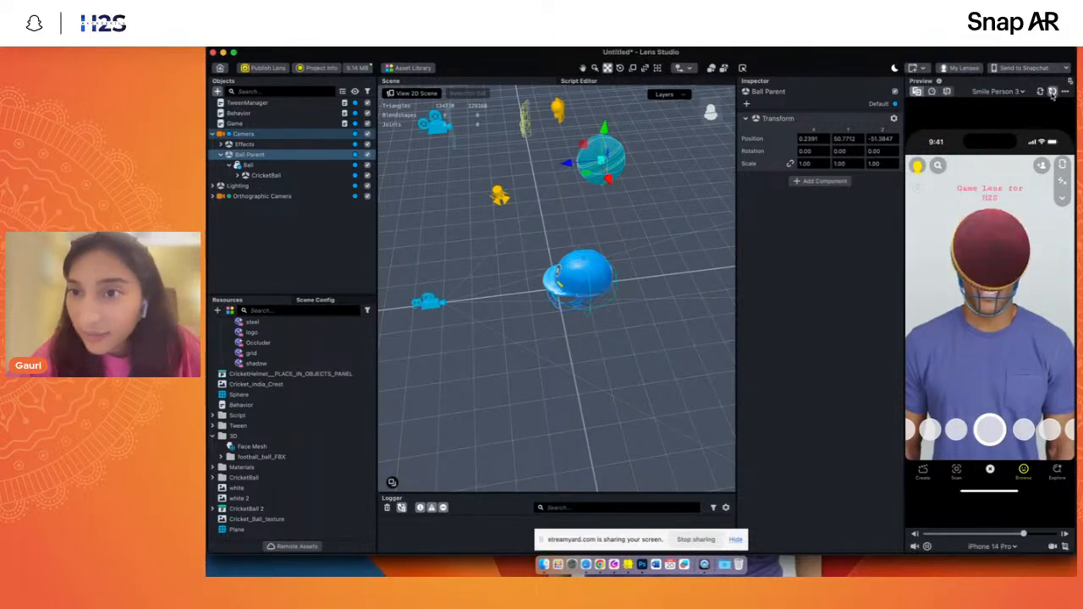
left_click(1051, 91)
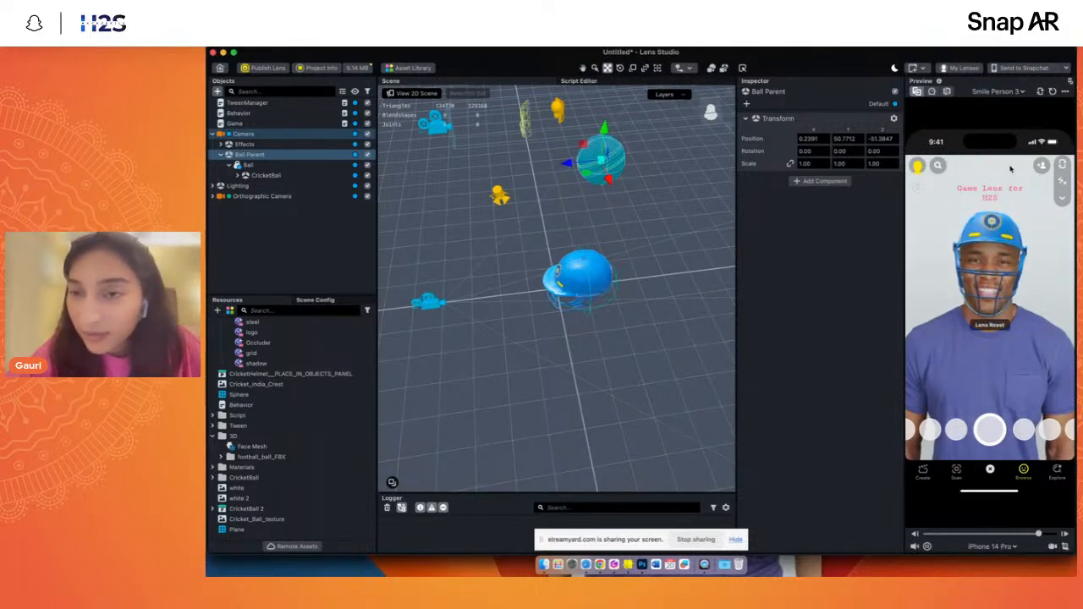
- Clear the selection and collapse the Camera's hierarchy in the object list
left_click(241, 219)
left_click(213, 196)
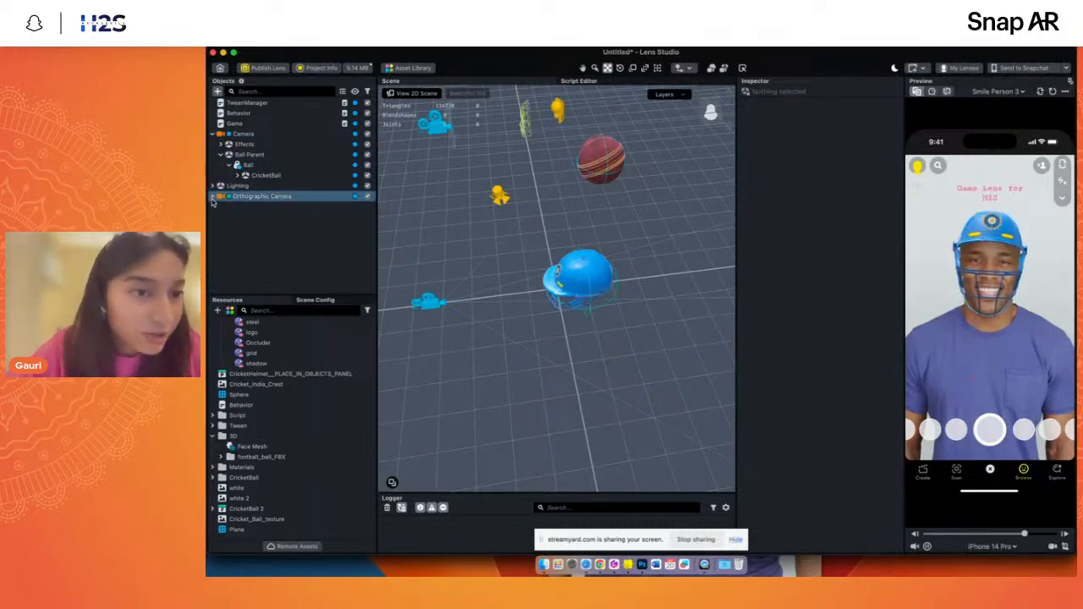
left_click(213, 133)
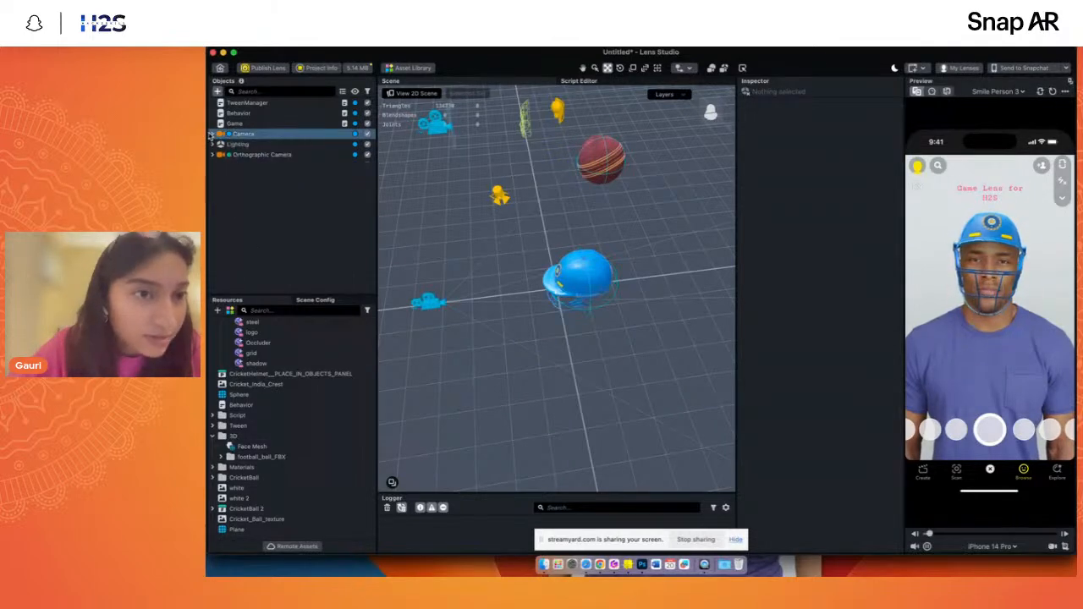
left_click(220, 67)
left_click(702, 312)
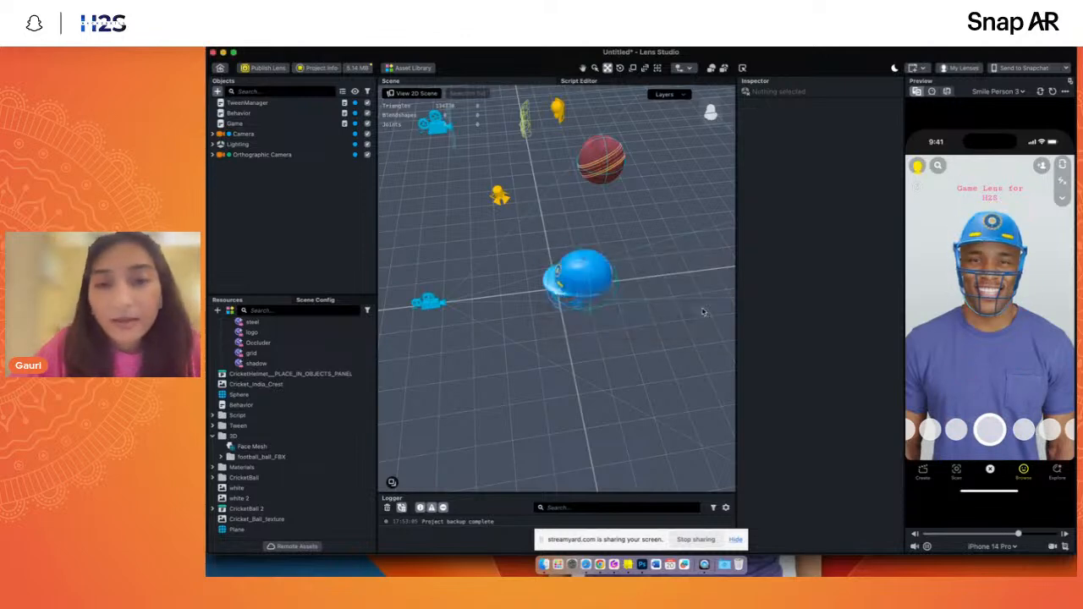
- Save the project as Ball Bounce 2 in the Assets Game 01 folder
key("super+s")
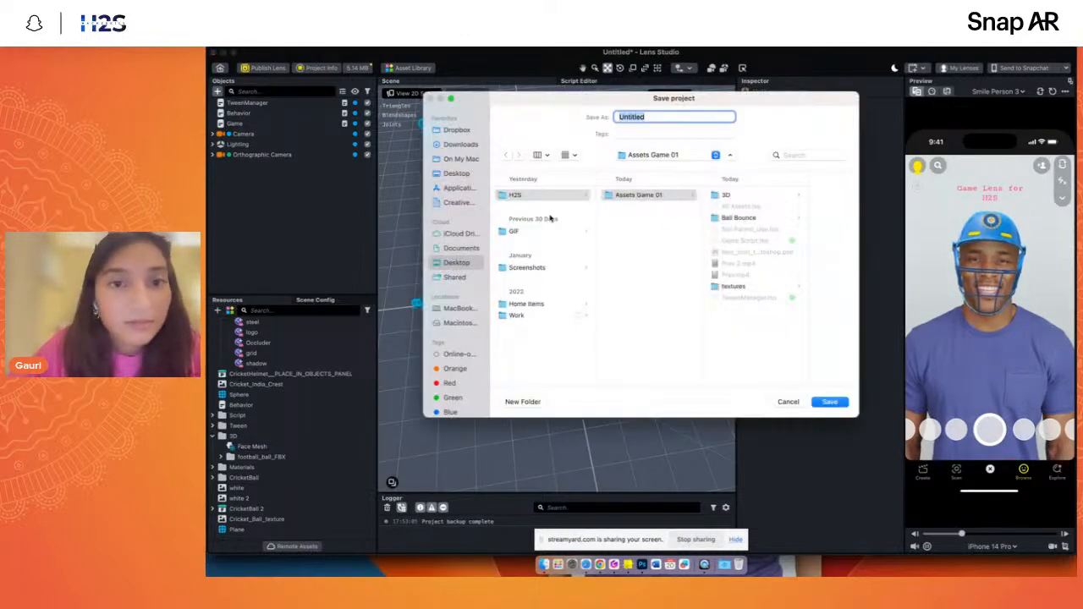
left_click(677, 195)
double_click(654, 116)
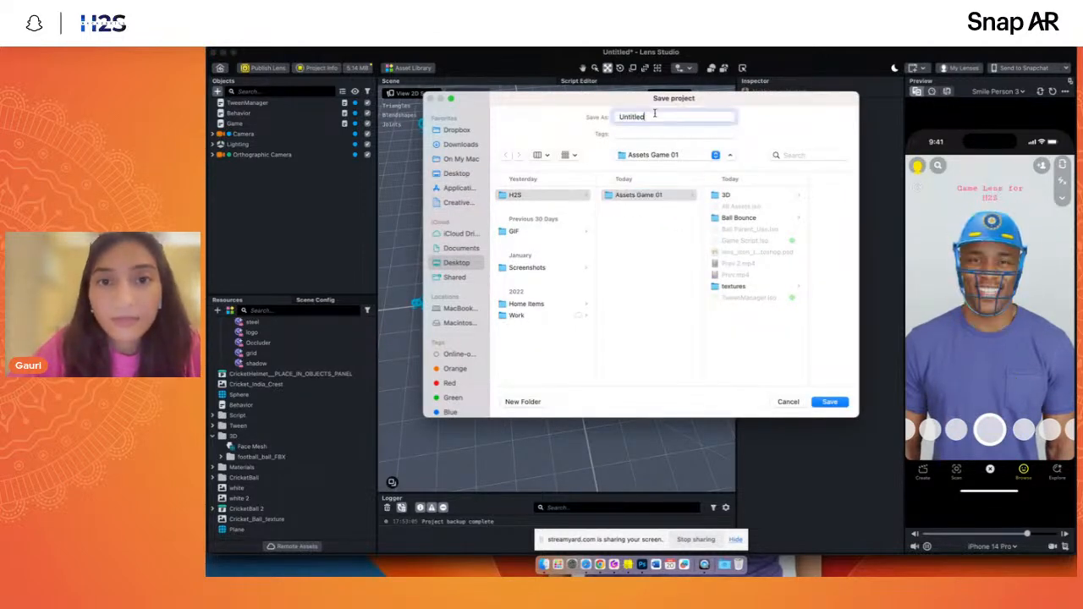
type("Bounce 2")
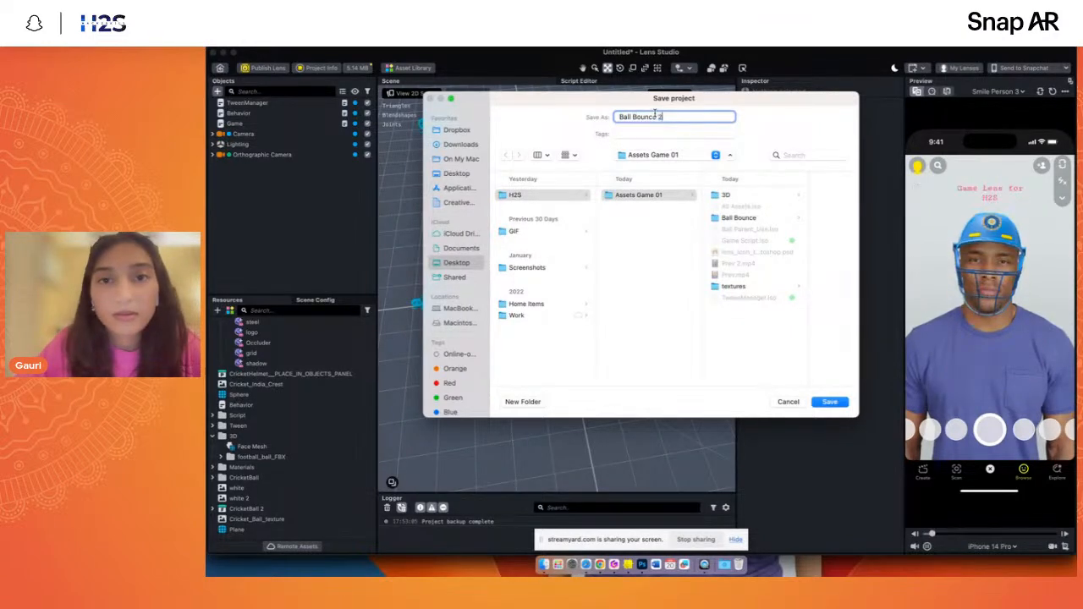
key("Return")
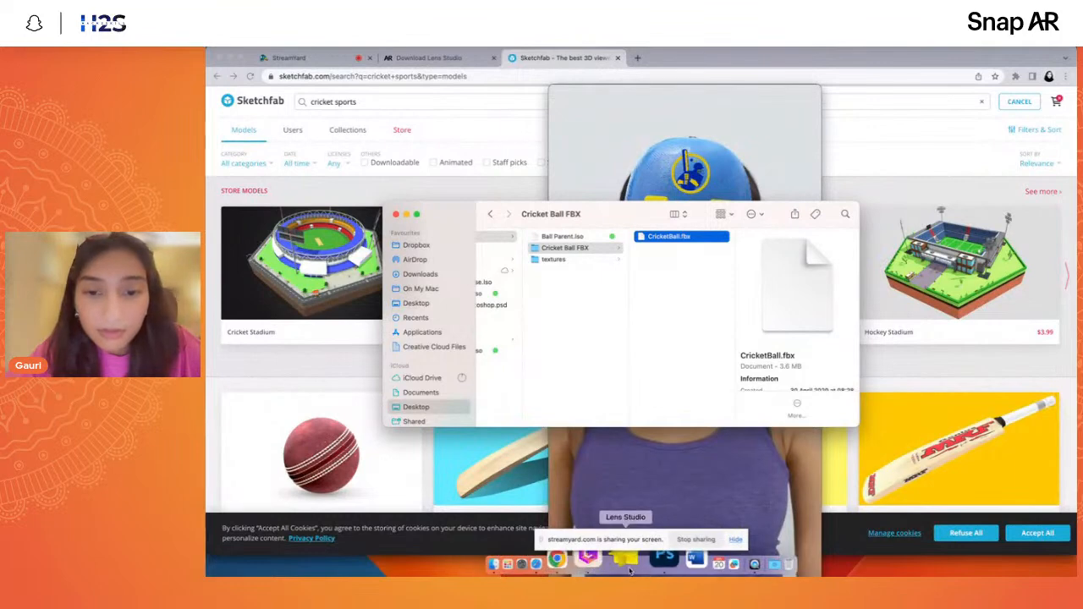
- Dismiss the crash report and relaunch Lens Studio
left_click(627, 563)
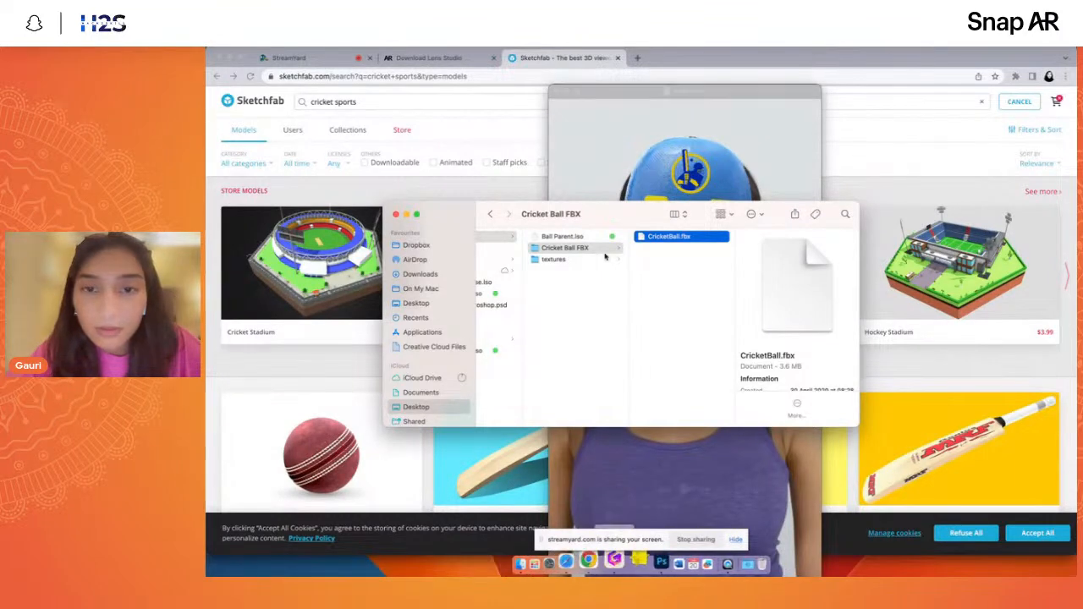
left_click(616, 147)
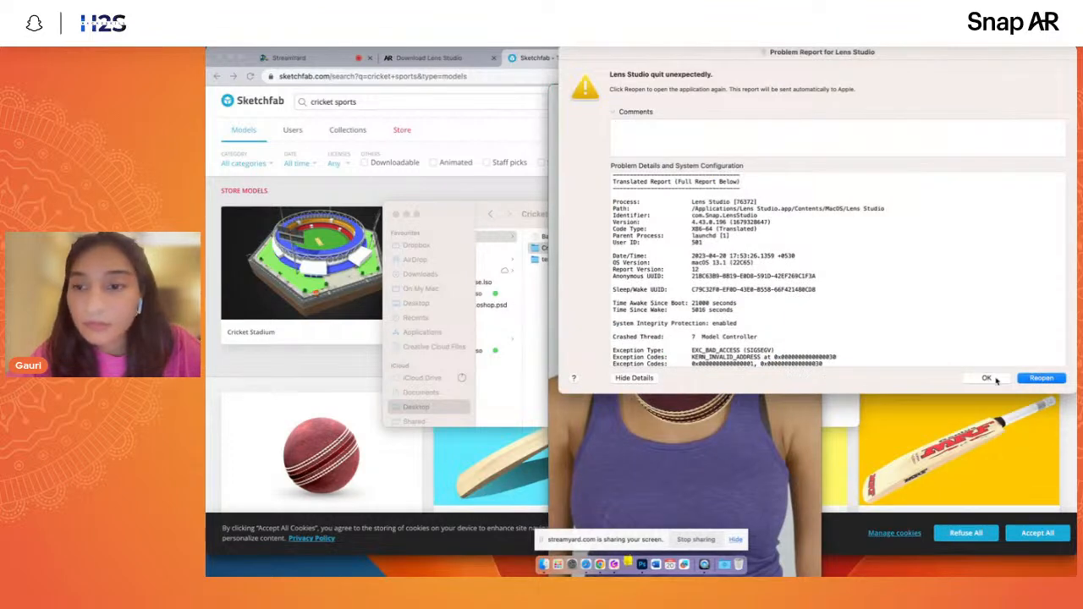
left_click(987, 378)
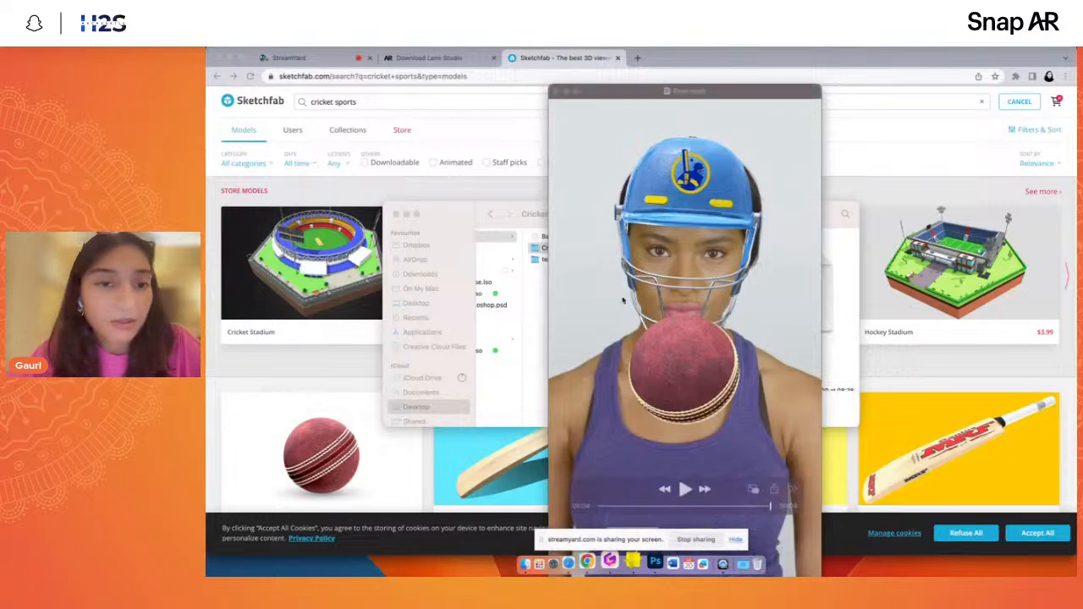
left_click(626, 562)
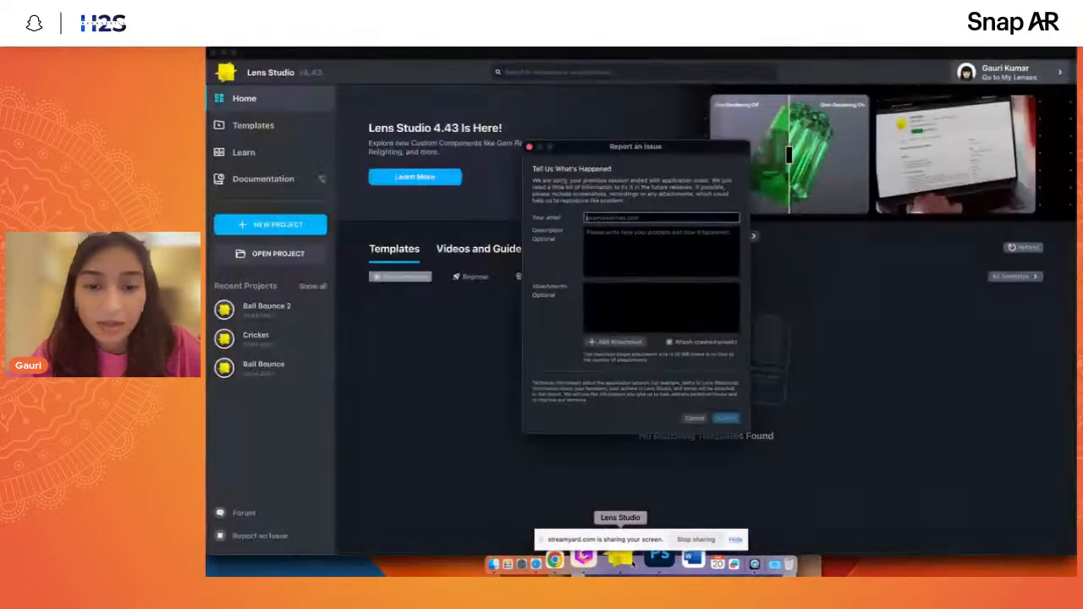
- Cancel the issue report, answer the backup recovery prompt, and open the recent Cricket project
left_click(697, 420)
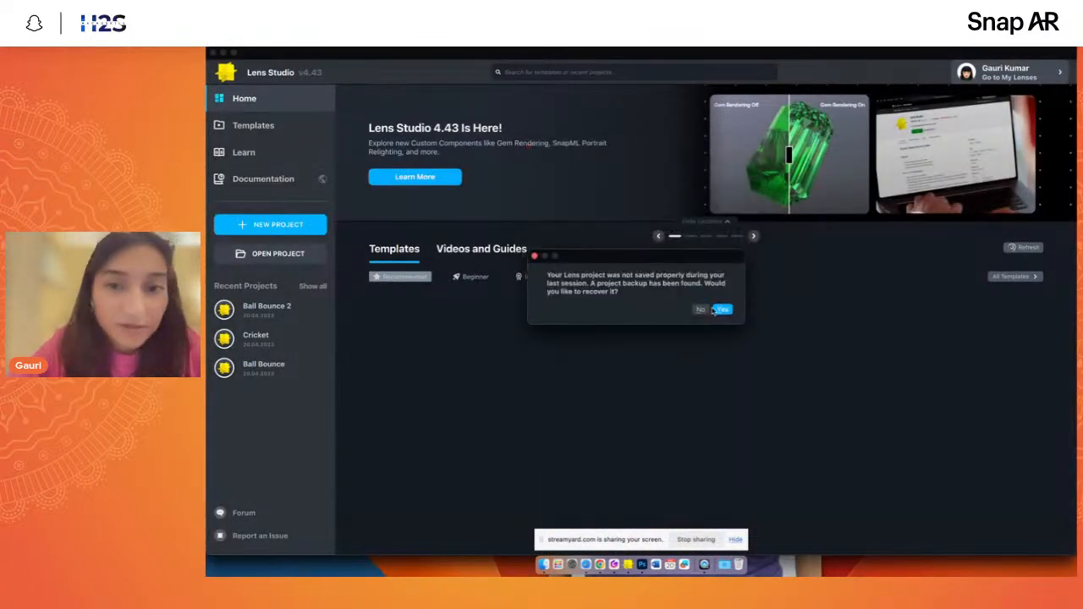
left_click(714, 310)
left_click(254, 338)
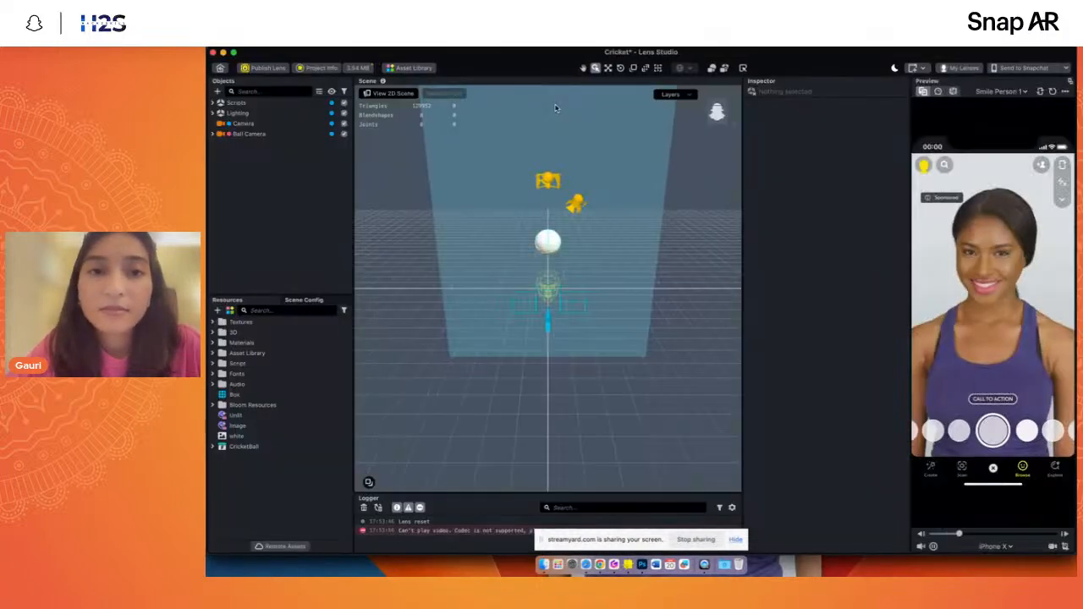
- Expand the Ball Camera and Ball Parent hierarchies and inspect the Sphere mesh inside CricketBall
left_click(213, 133)
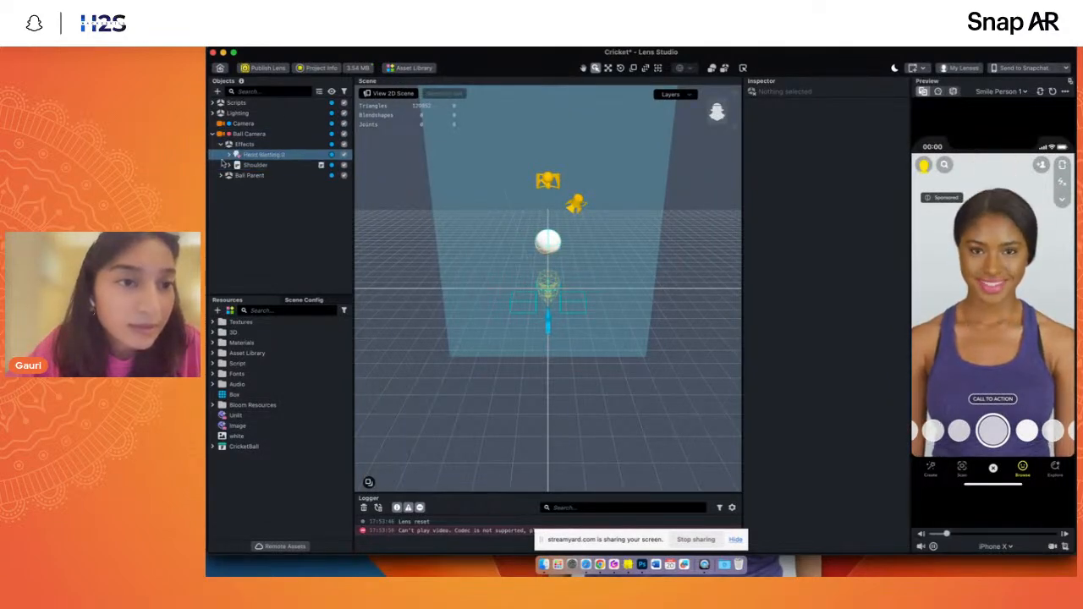
left_click(221, 176)
left_click(260, 208)
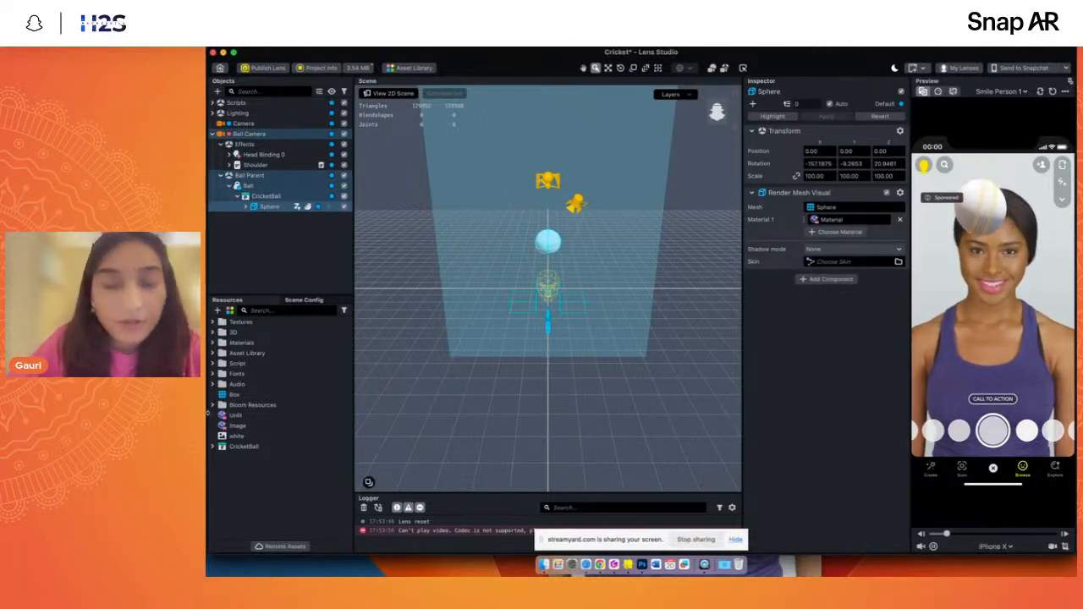
- Examine the Ball Driver object's script inputs, search the resources for "ball", and open the Ball Driver script to review its code
left_click(212, 103)
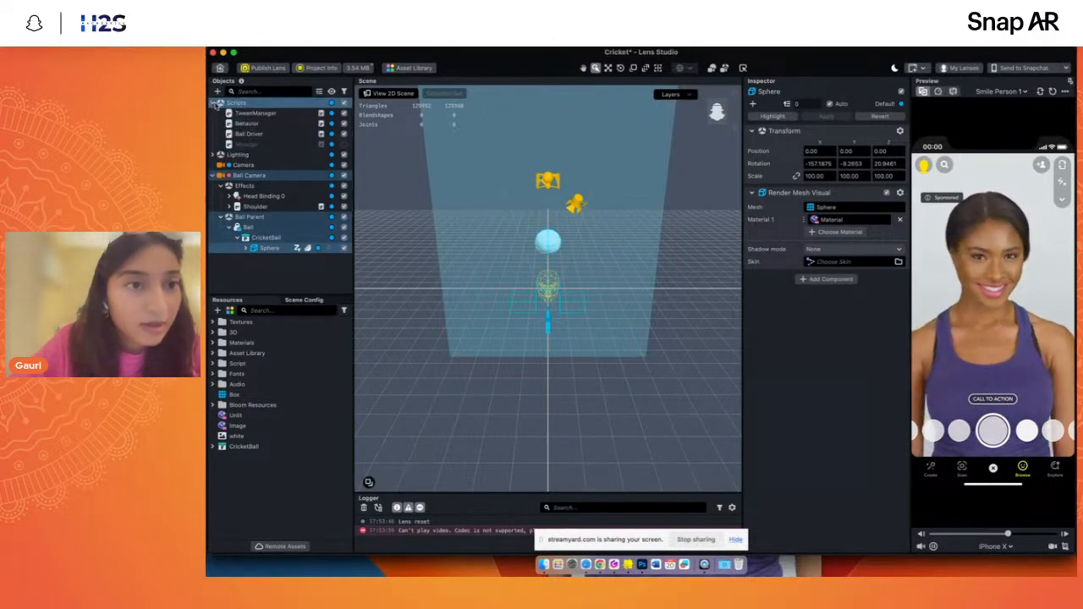
left_click(254, 133)
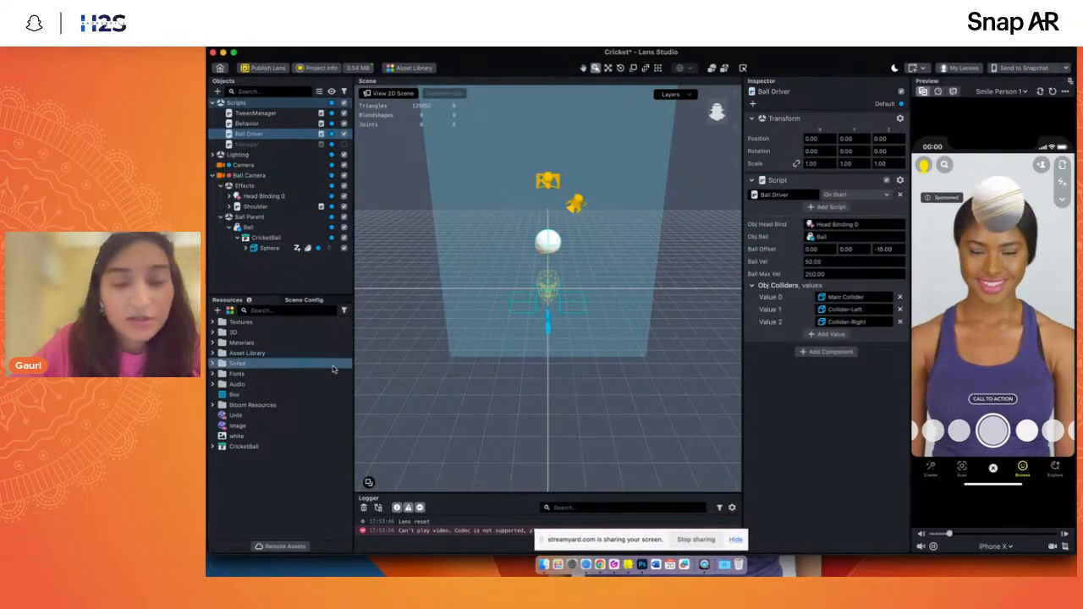
scroll(623, 330, "up", 10)
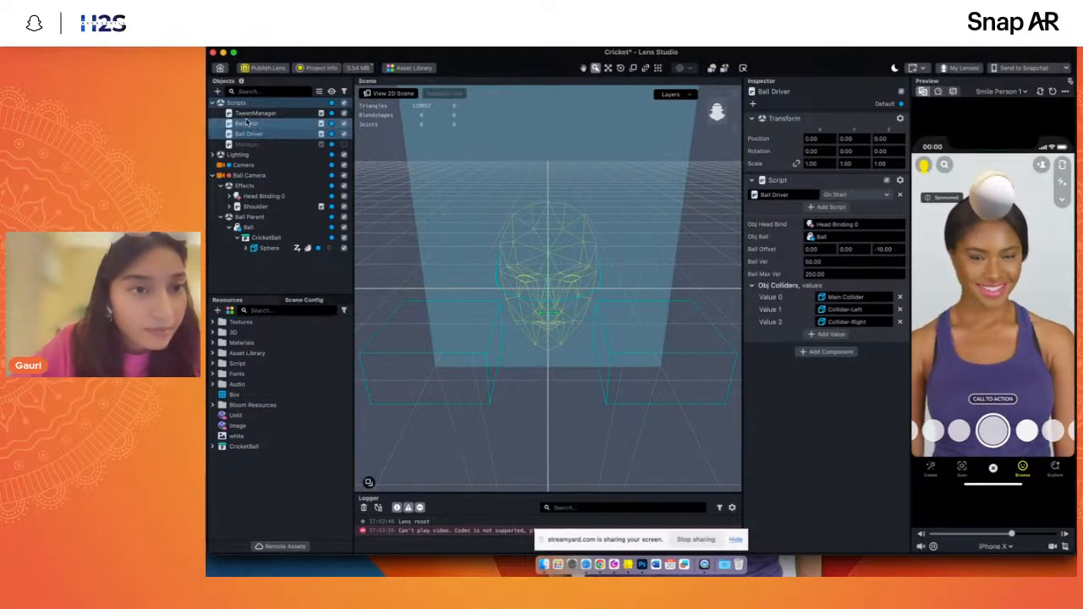
type("ball")
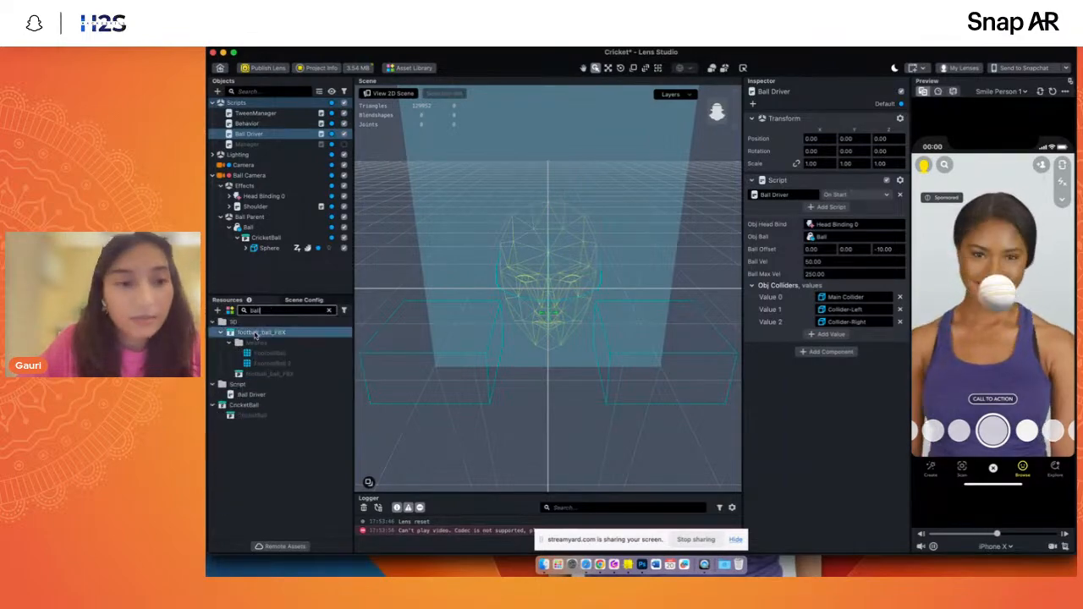
double_click(250, 394)
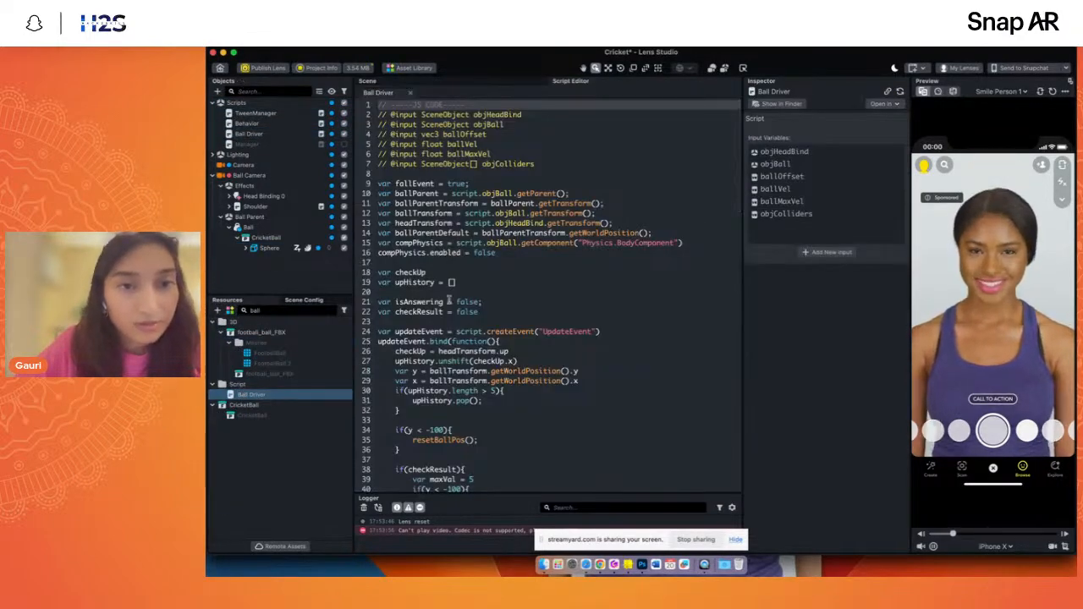
scroll(451, 300, "down", 5)
scroll(451, 300, "up", 5)
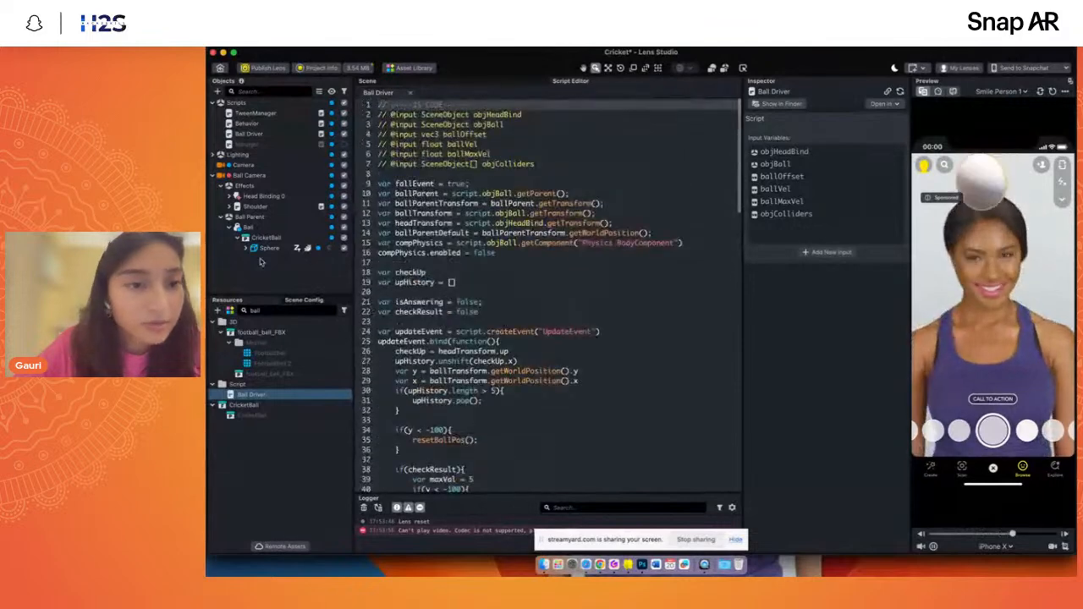
- Check the Sphere mesh's material, search the resources for "mate" from the scene view, and select CricketBall's Material
left_click(269, 248)
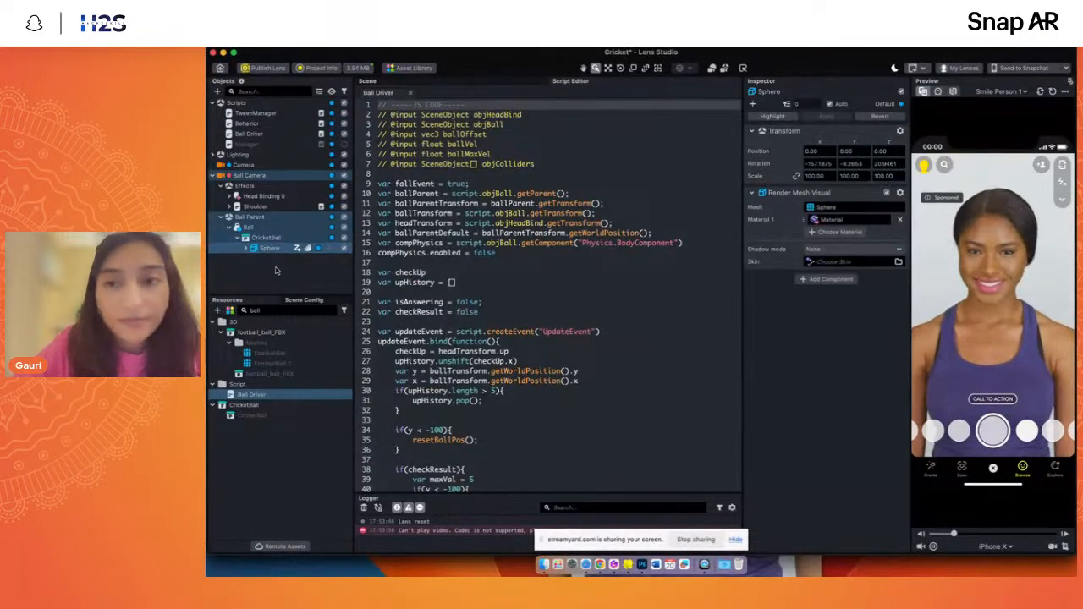
left_click(444, 82)
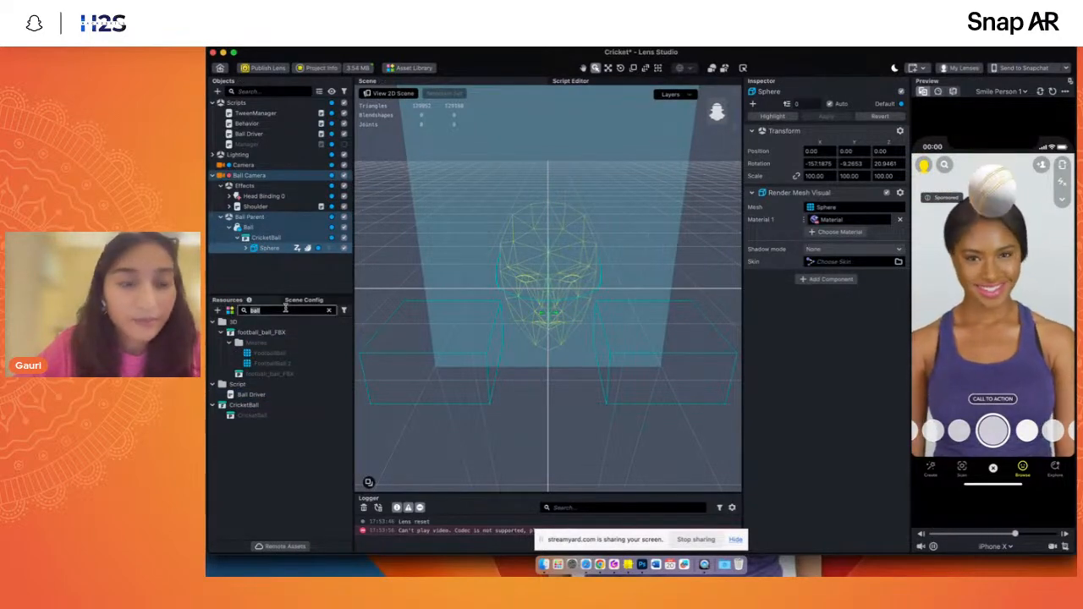
type("mate")
left_click(257, 499)
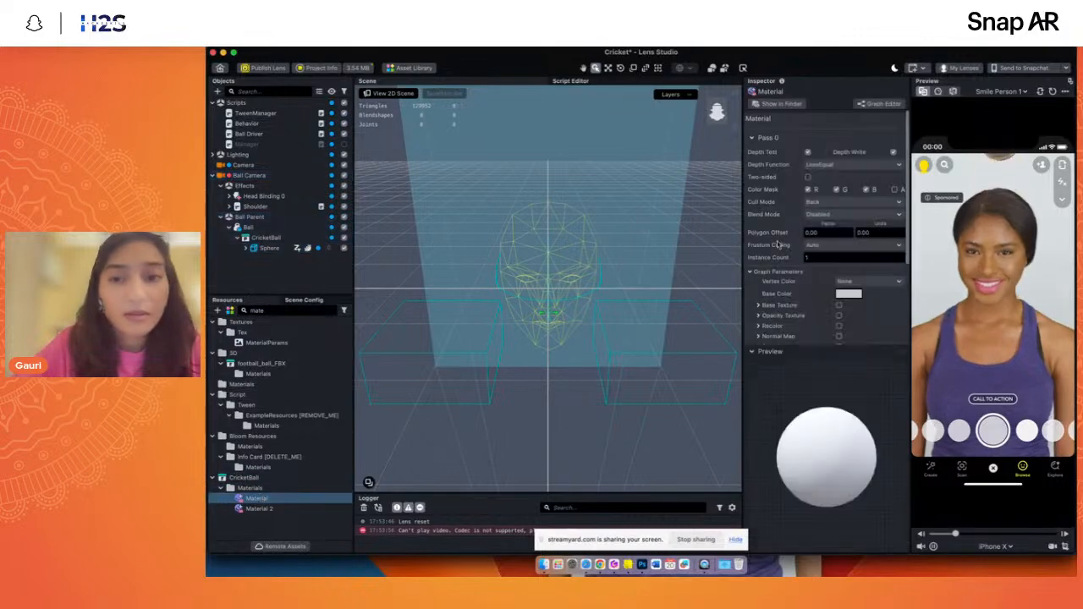
- Enable the material's Base Texture and assign Cricket_Ball_texture.jpg, imported from the textures folder inside 3D
left_click(838, 304)
left_click(848, 316)
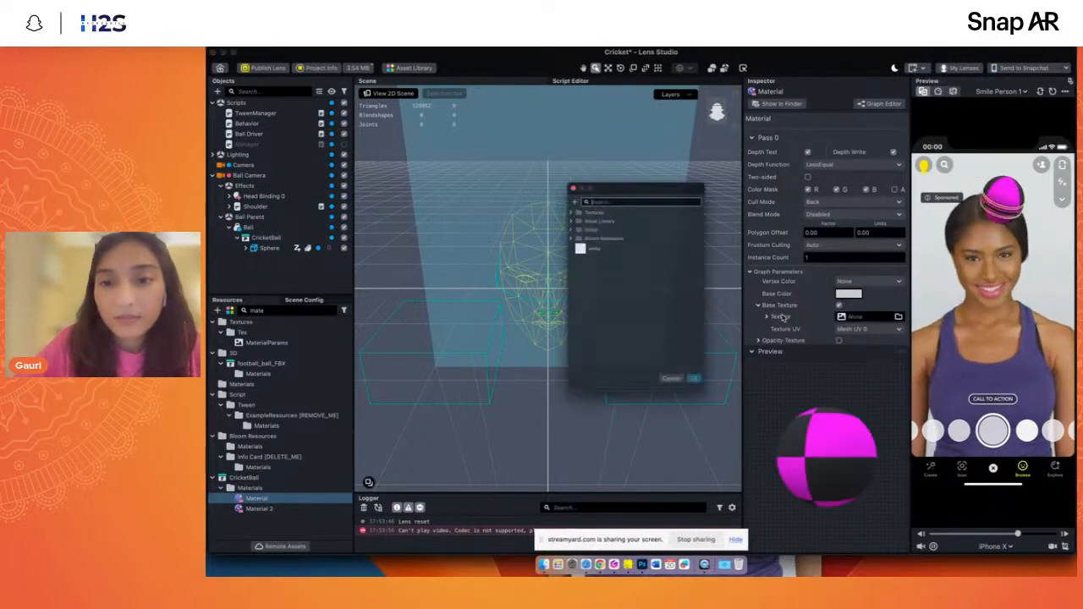
left_click(562, 184)
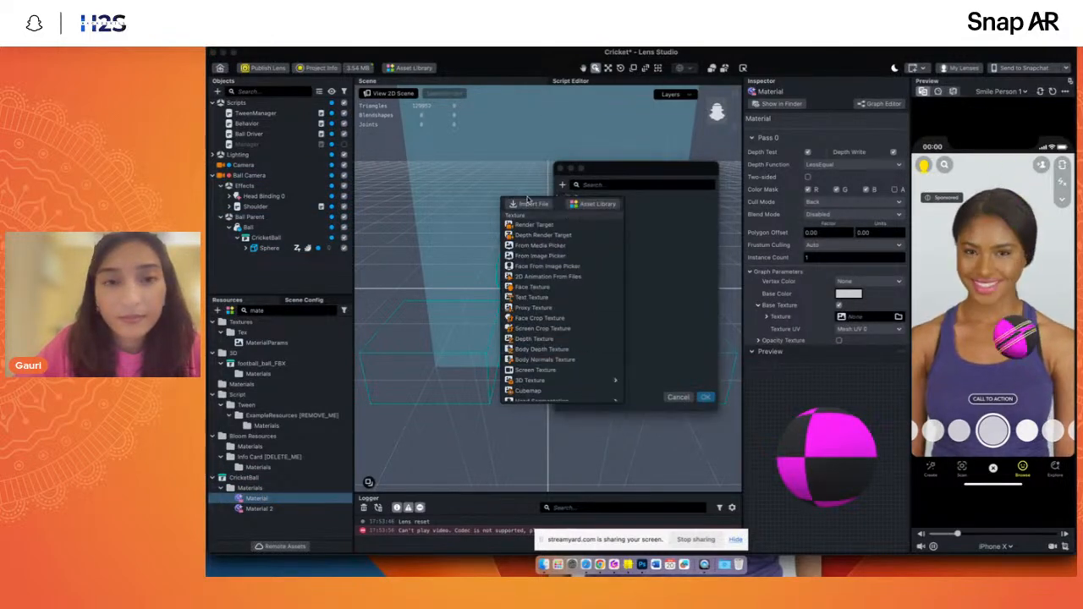
left_click(530, 204)
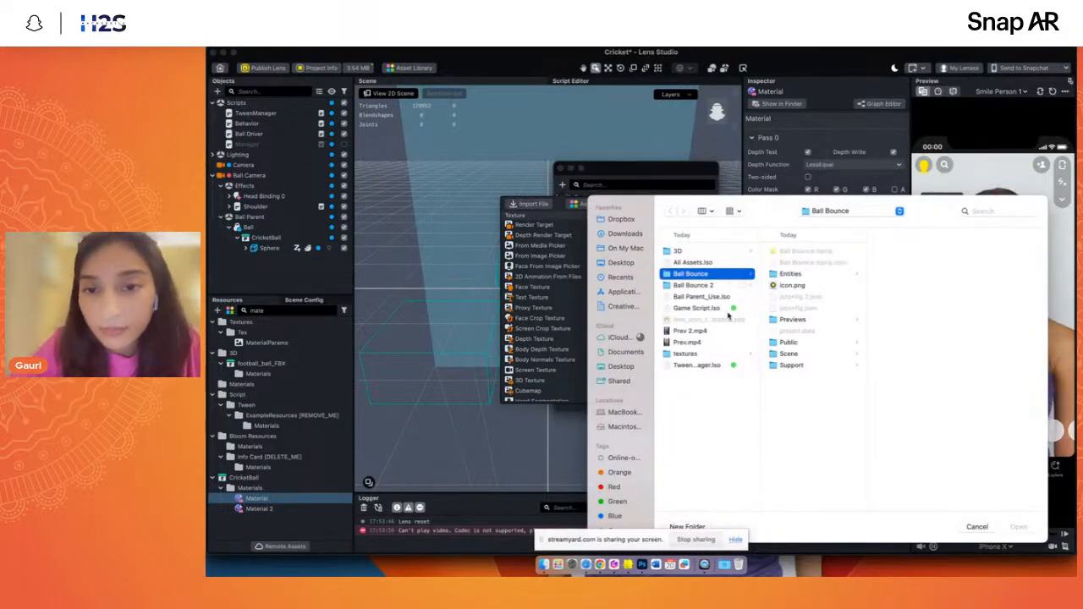
left_click(719, 251)
key("Right")
key("Down")
key("Down")
key("Right")
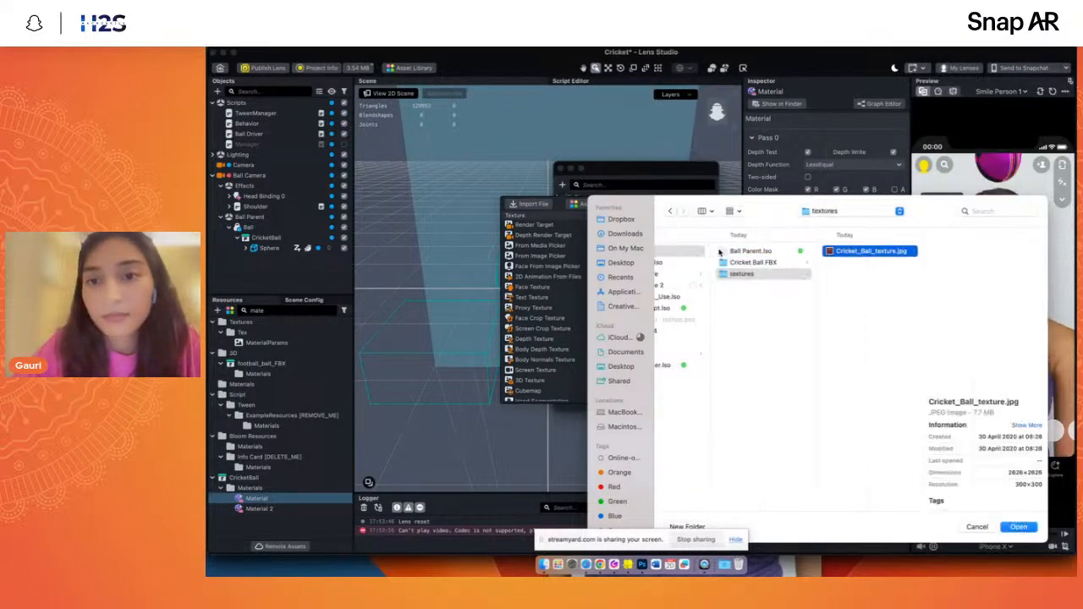
key("Return")
left_click(706, 396)
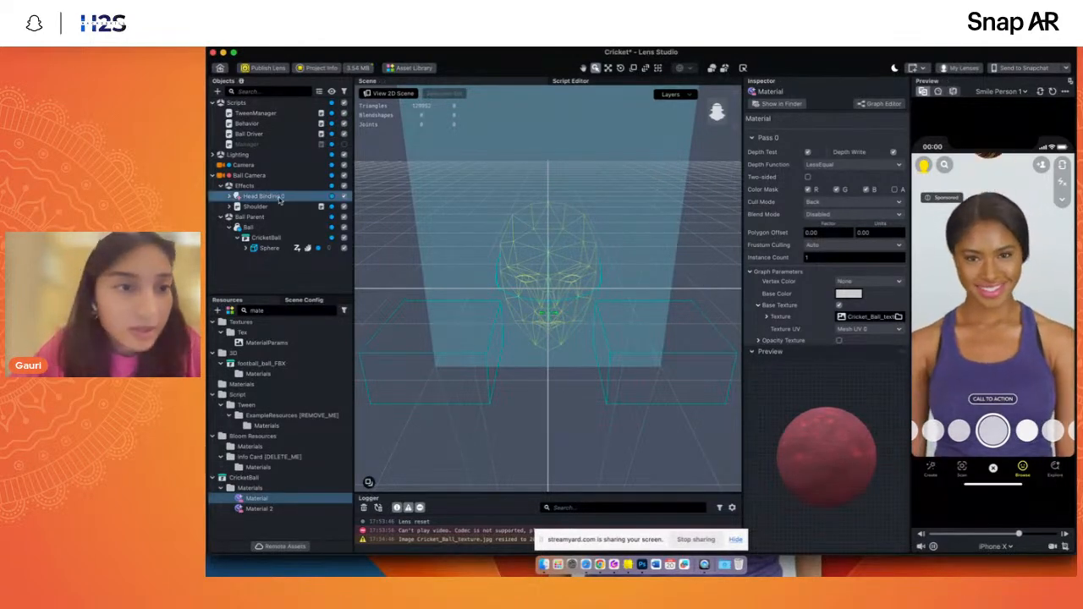
- Search the Asset Library for "helmet" and import the Cricket Helmet asset into the project
left_click(223, 217)
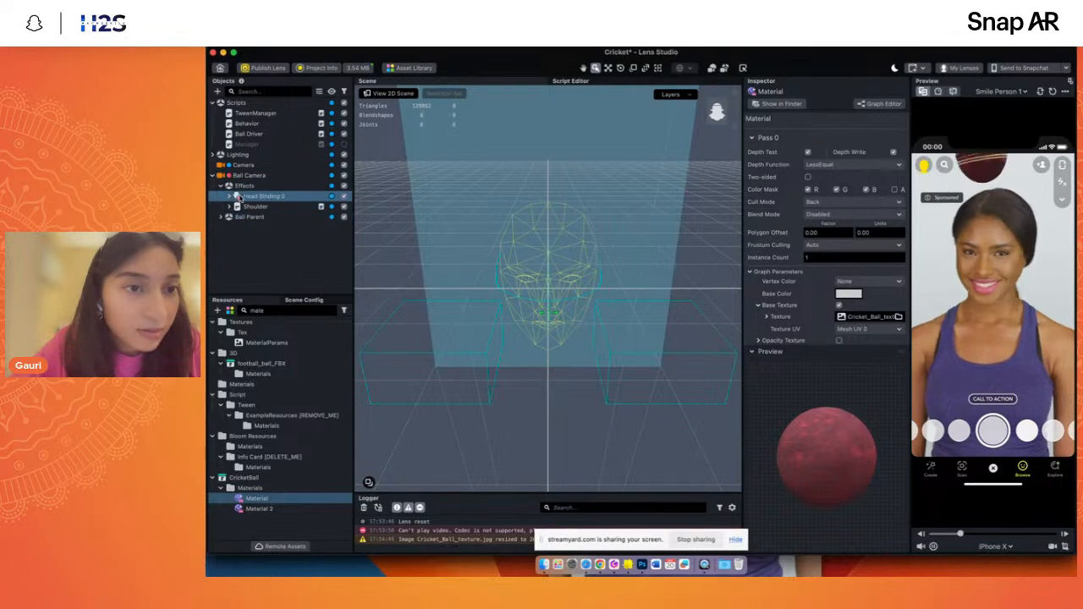
left_click(229, 196)
left_click(289, 195)
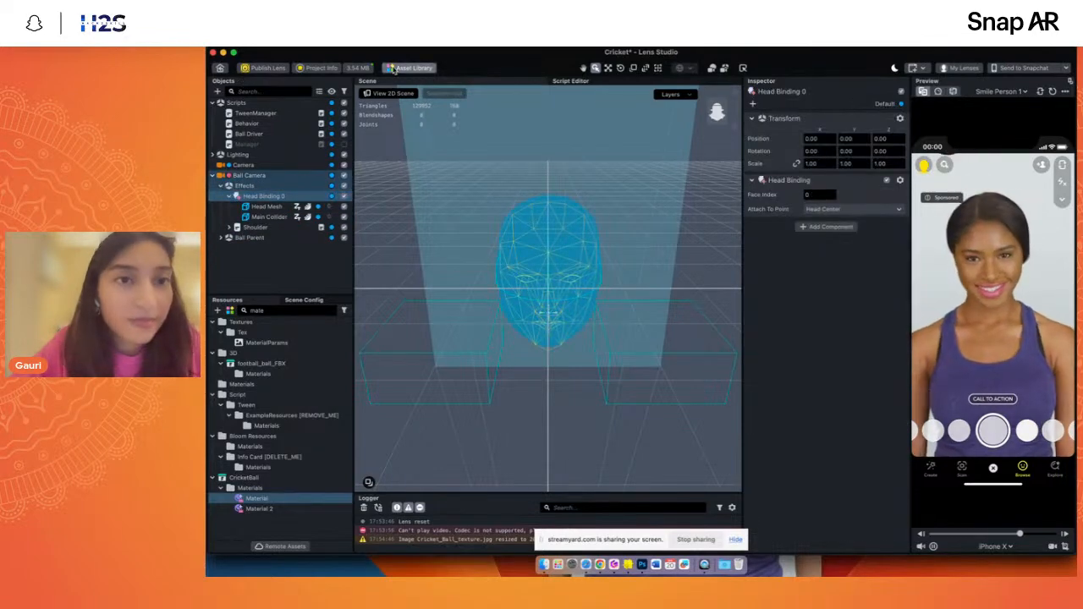
left_click(412, 67)
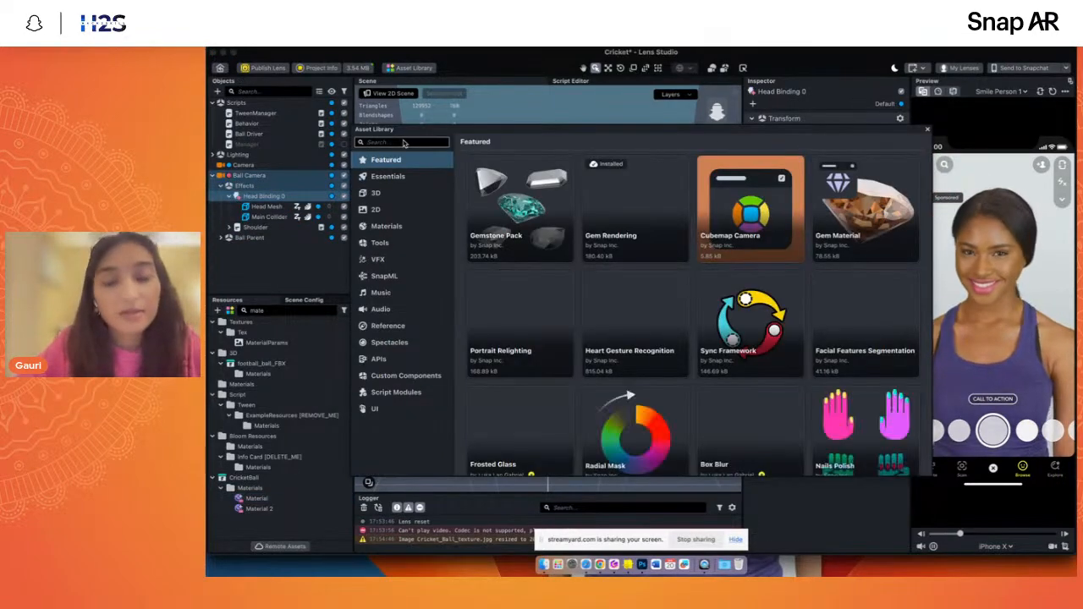
type("helmet")
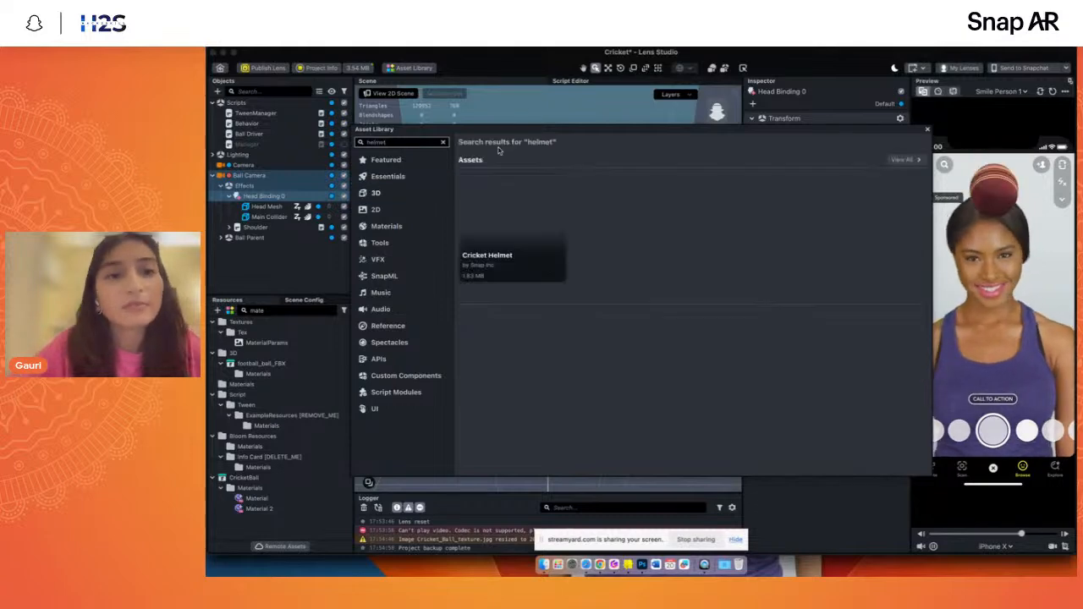
left_click(927, 130)
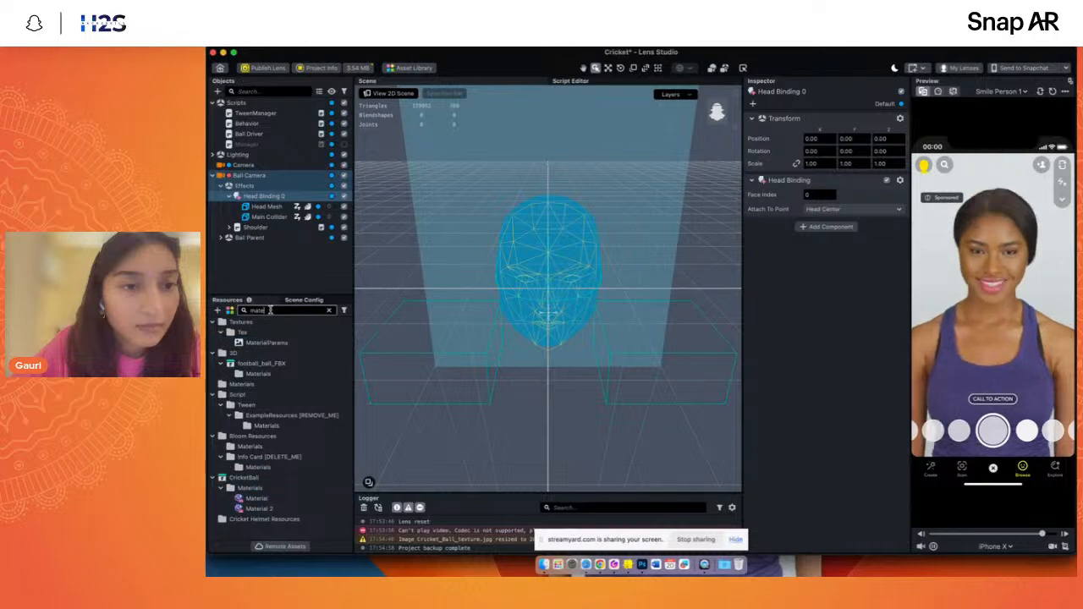
- Clear the resource search, try the CricketHelmet prefab under Head Binding 0, and delete it again
key("BackSpace")
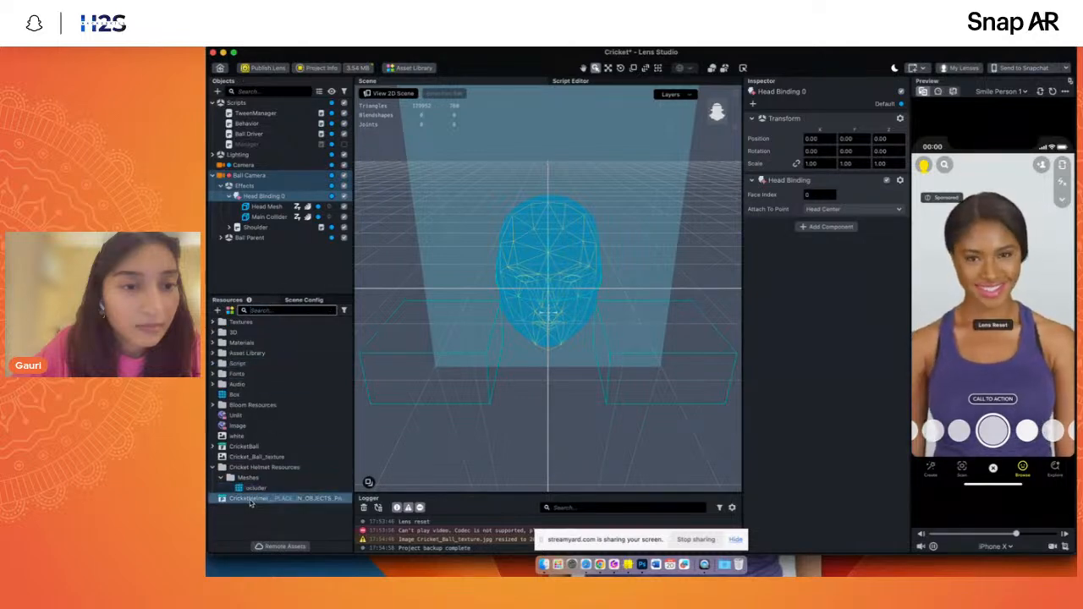
left_click_drag(251, 499, 264, 196)
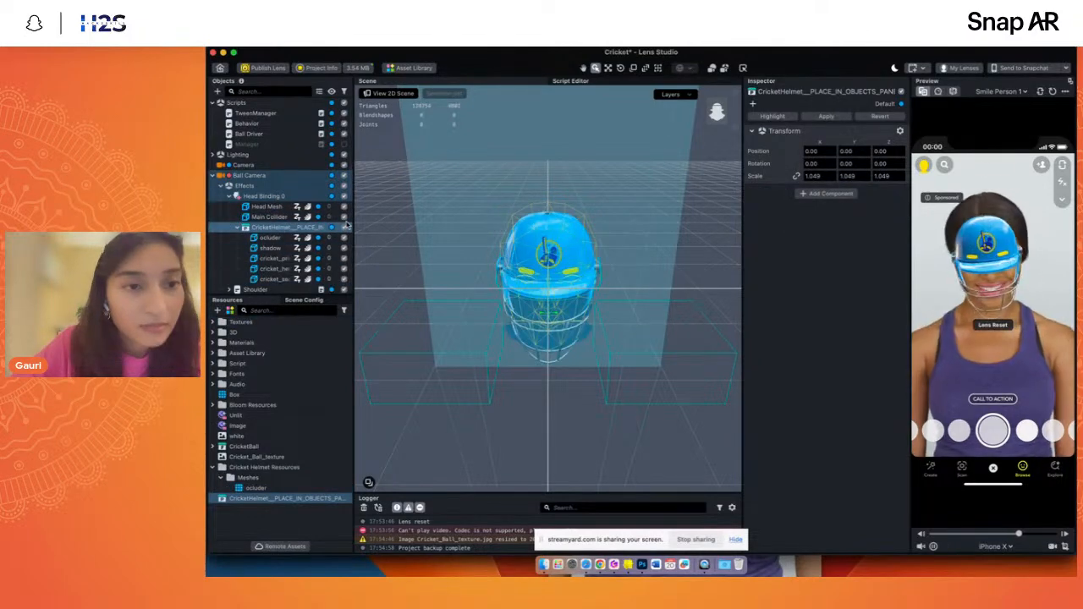
key("Delete")
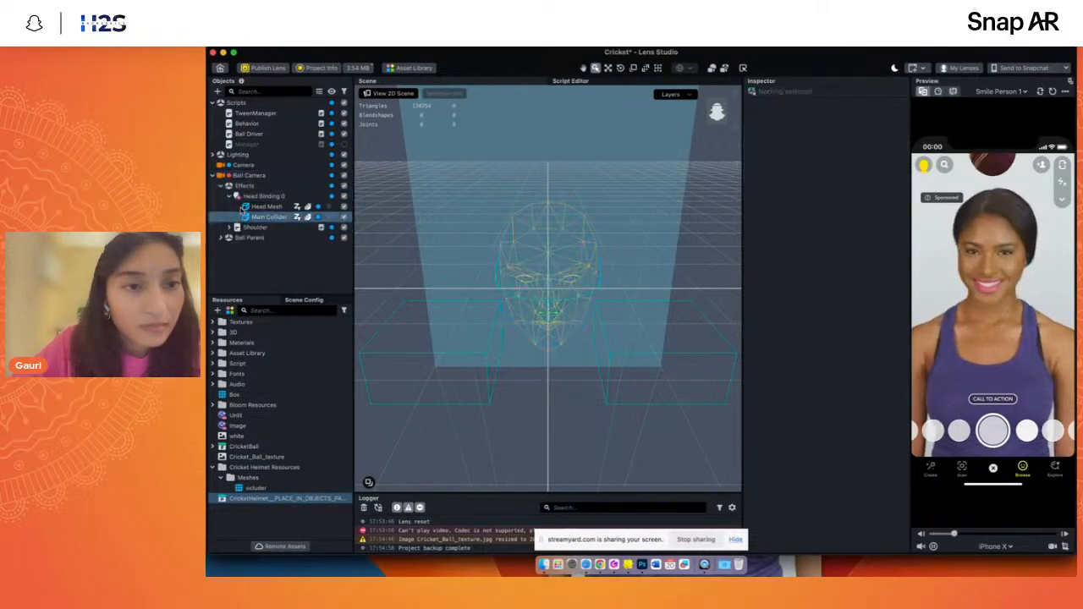
- Add a new Head Binding under Ball Camera and set its Face Index to 0
left_click(257, 176)
left_click(218, 91)
type("he")
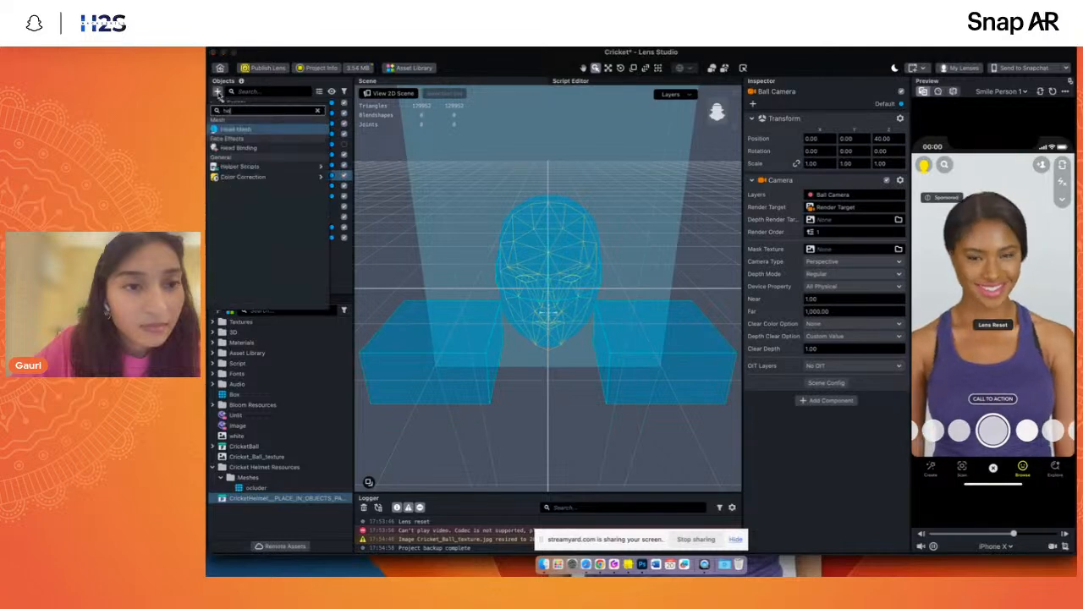
left_click(240, 147)
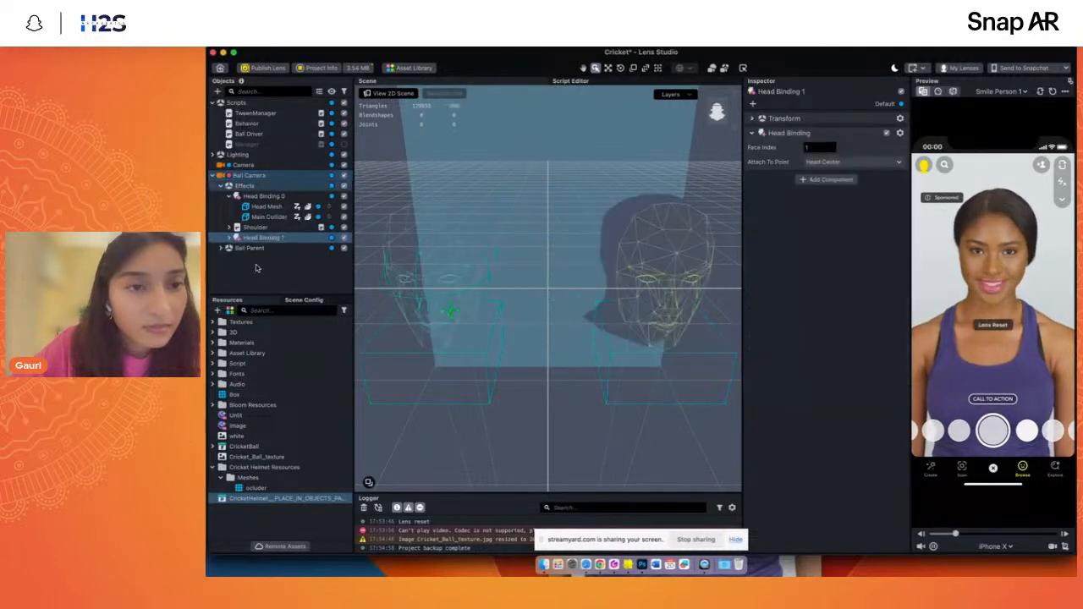
left_click(231, 238)
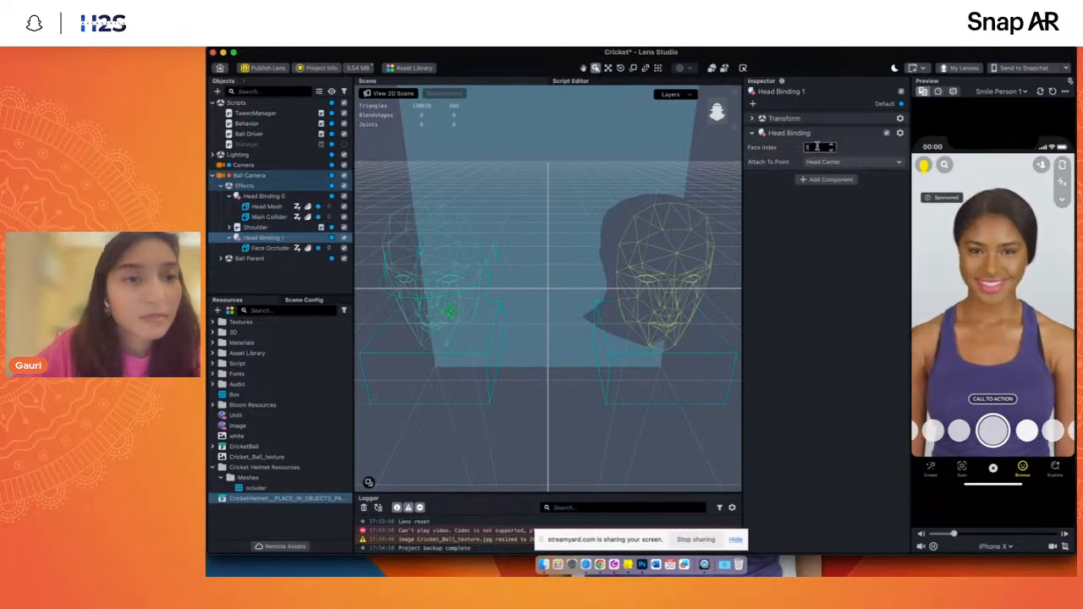
type("0")
key("Return")
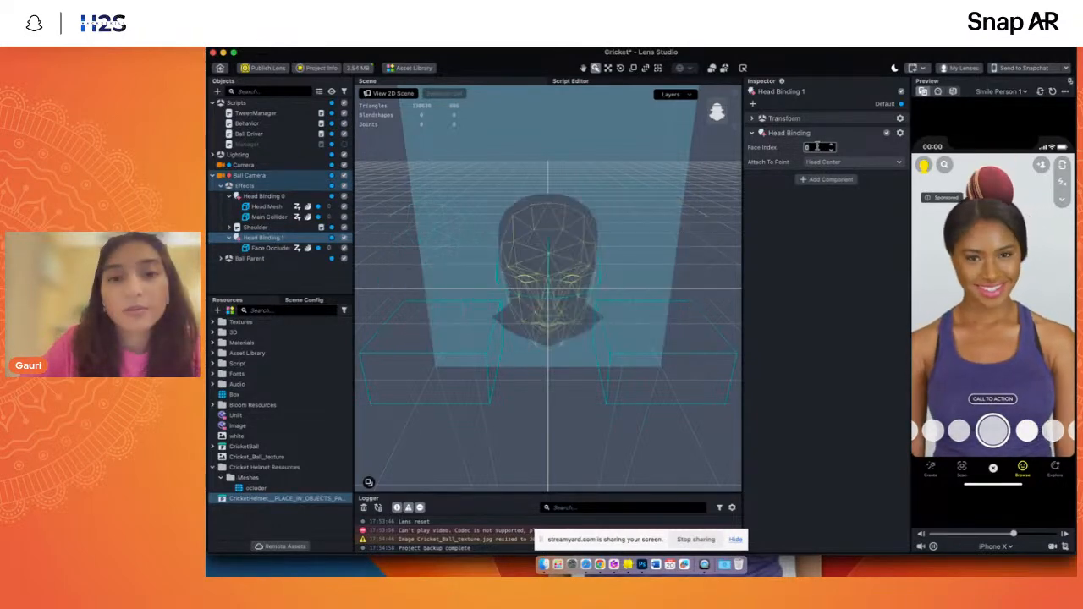
- Delete the Face Occluder from Head Binding 1 and place the CricketHelmet prefab under that binding instead
left_click(267, 248)
key("Delete")
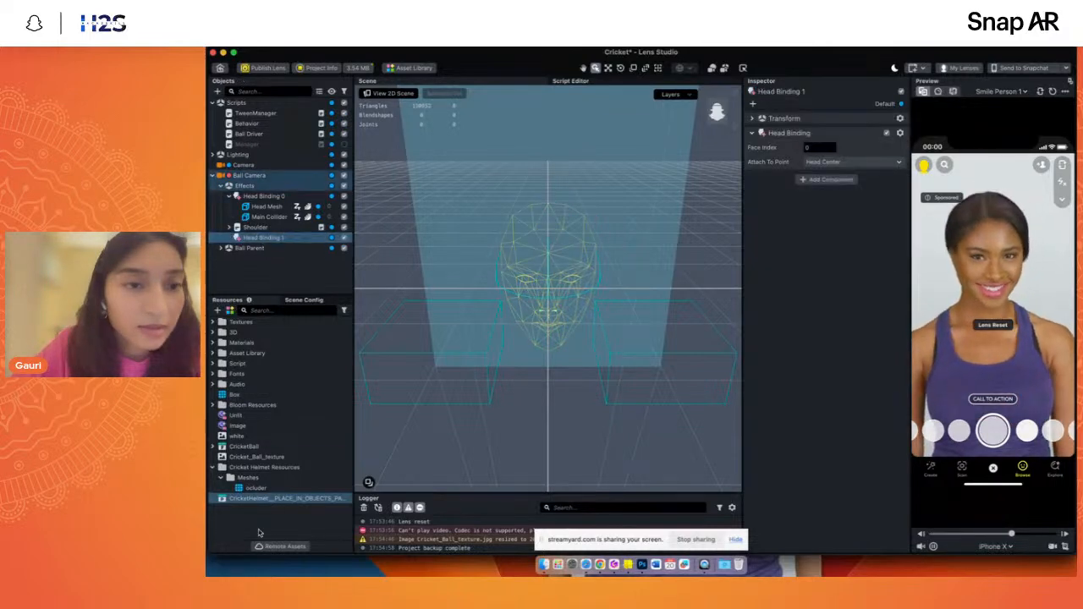
left_click_drag(232, 499, 244, 239)
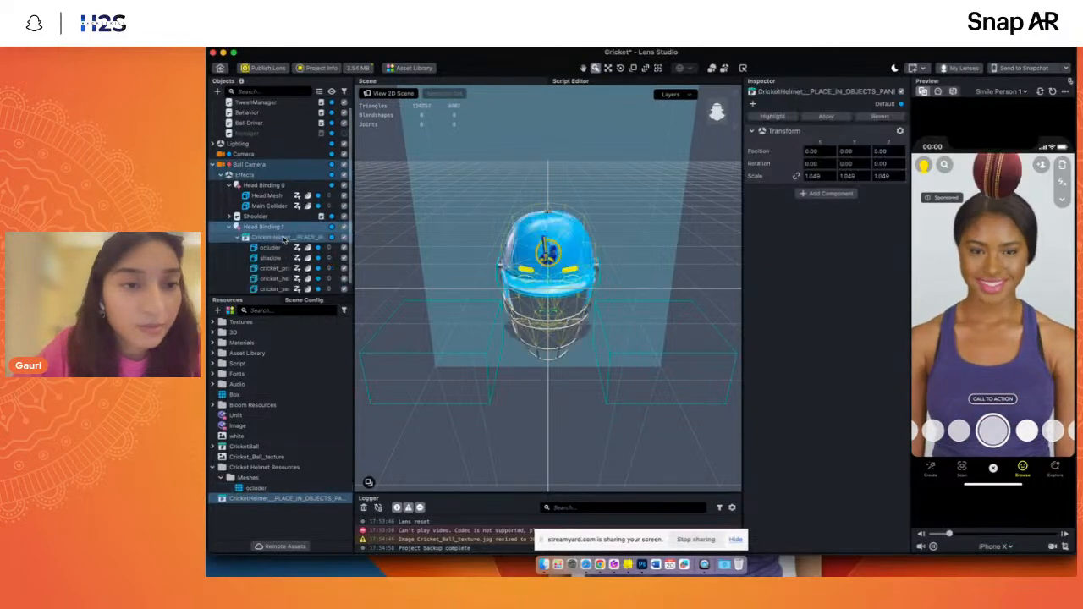
left_click(244, 238)
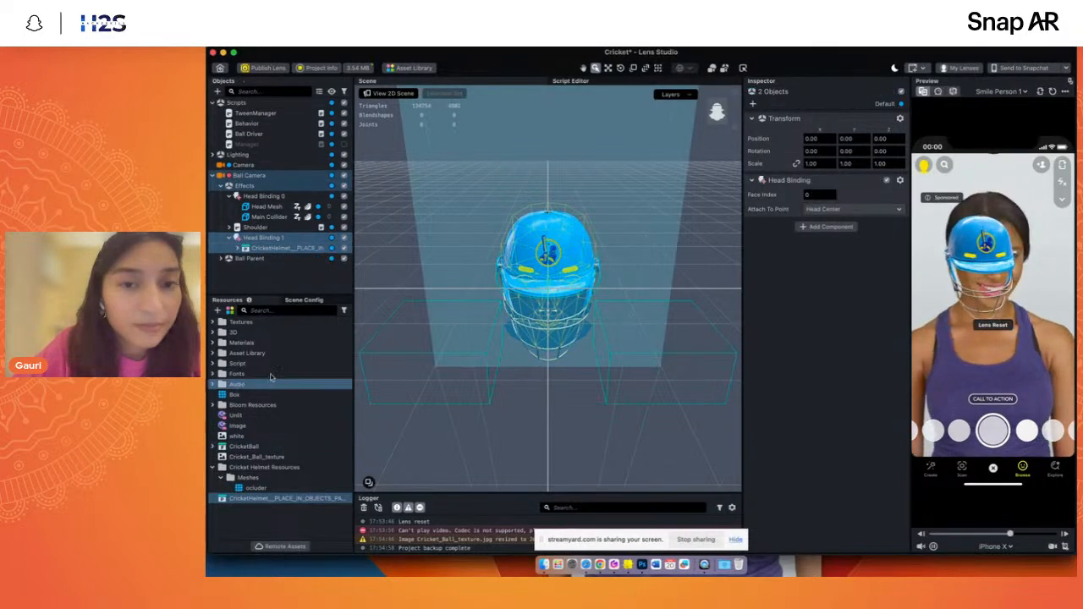
- Search the resources for "log", inspect the Logo + Dropshadow texture, and clear the search again
left_click(276, 309)
type("log")
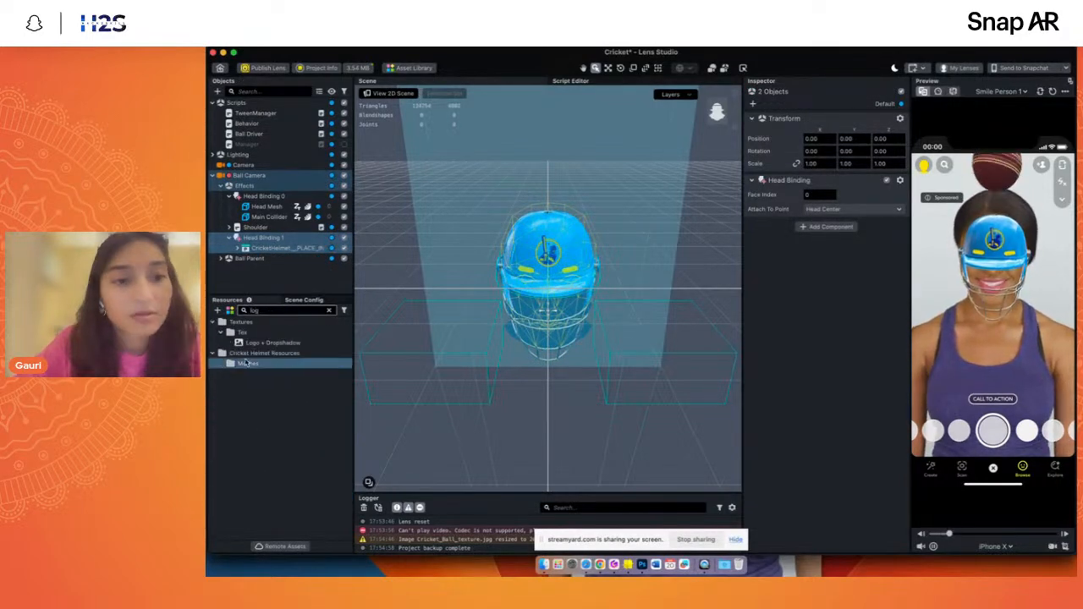
left_click(252, 342)
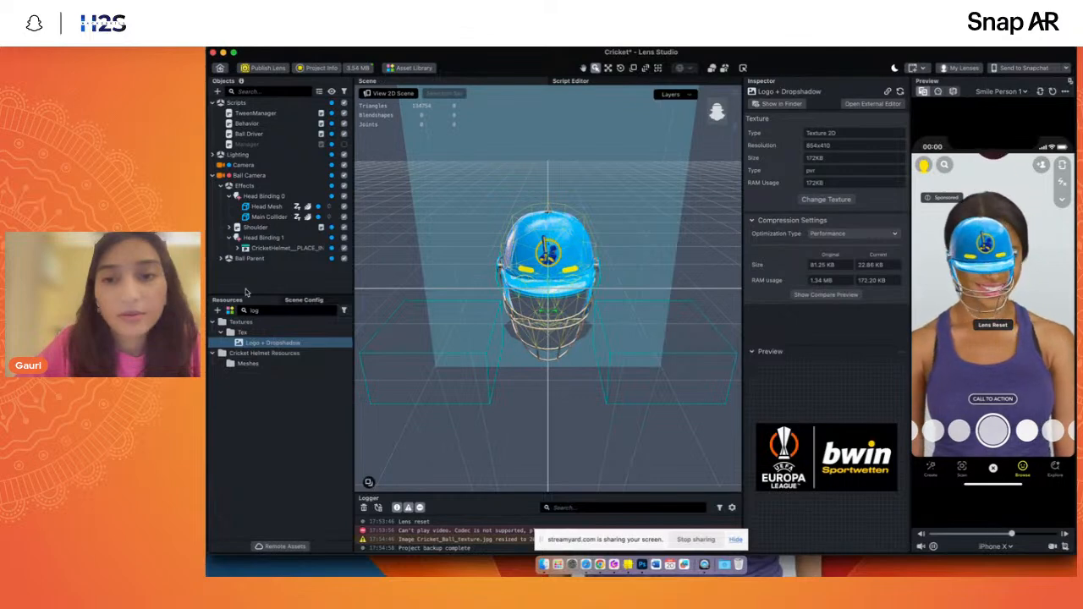
key("BackSpace")
key("BackSpace")
key("BackSpace")
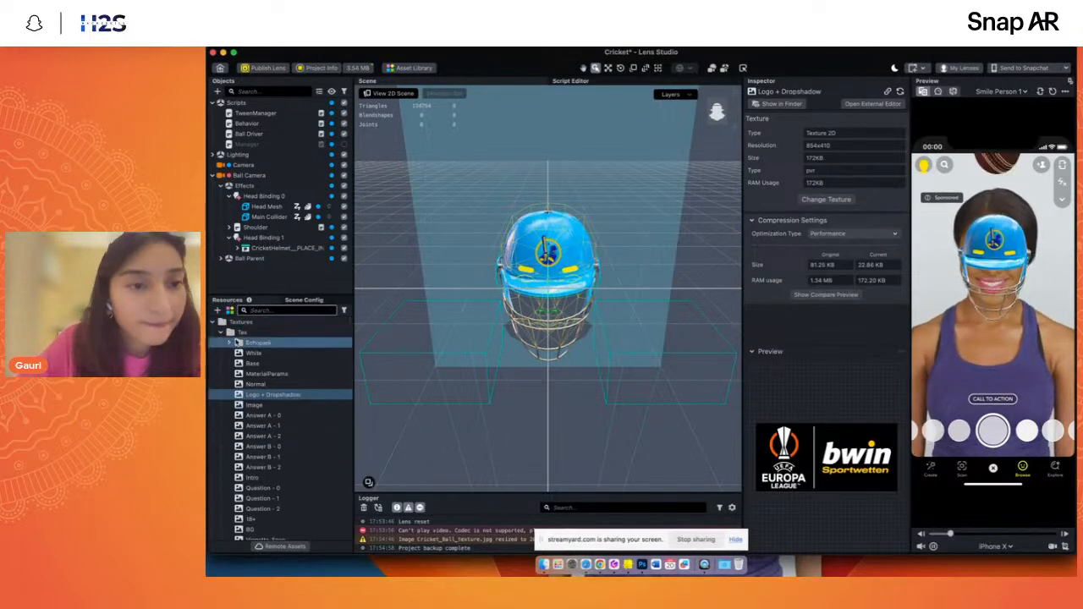
left_click(213, 322)
left_click(270, 448)
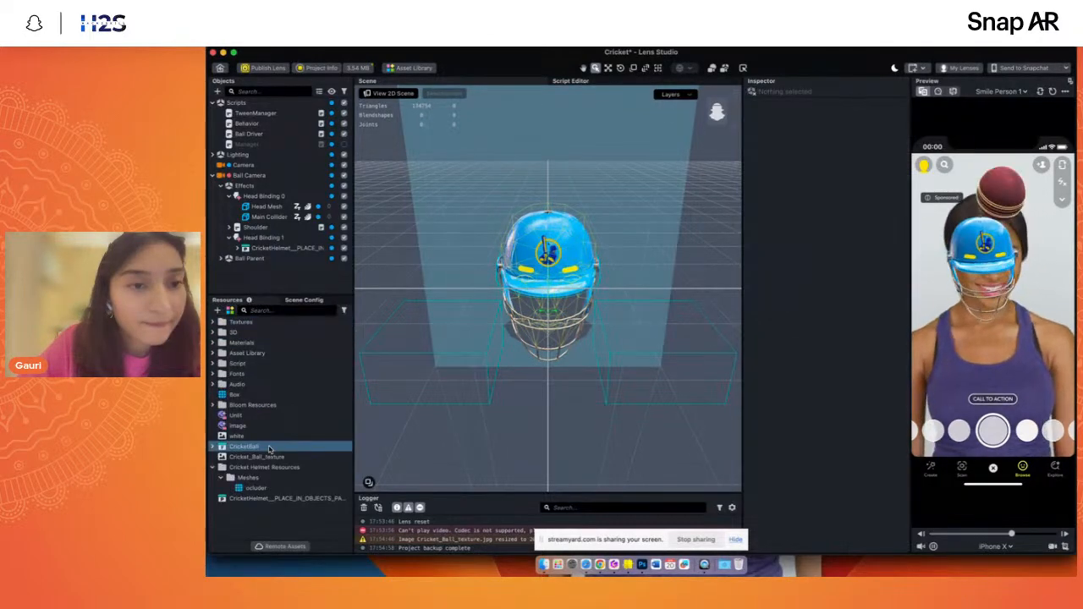
- Examine the helmet's child meshes and logo material, and check the helmet resources and Cricket_Ball_texture
left_click(238, 249)
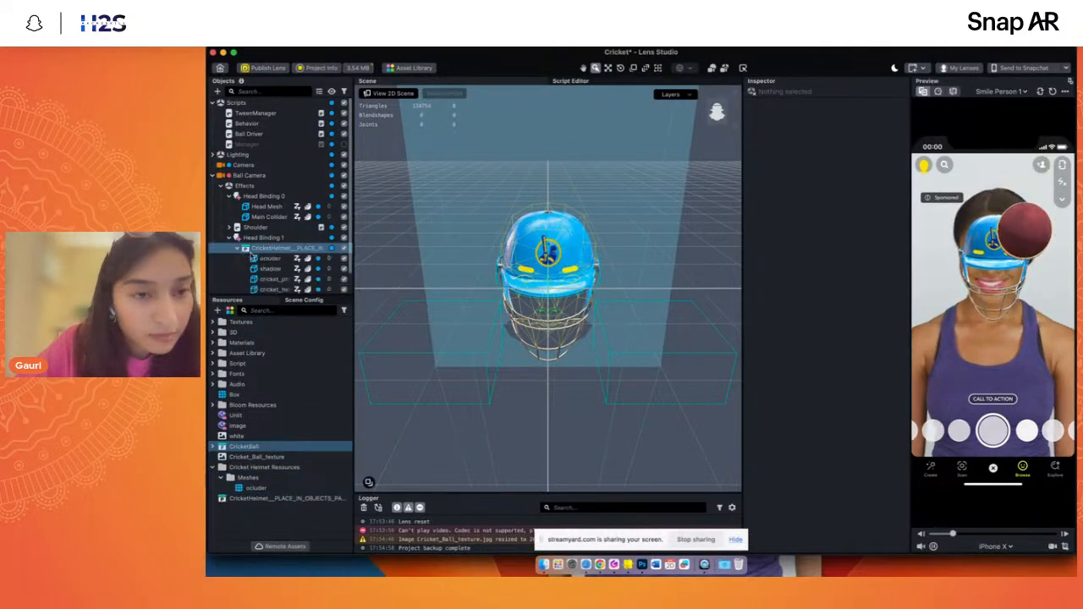
scroll(262, 262, "down", 1)
left_click(275, 267)
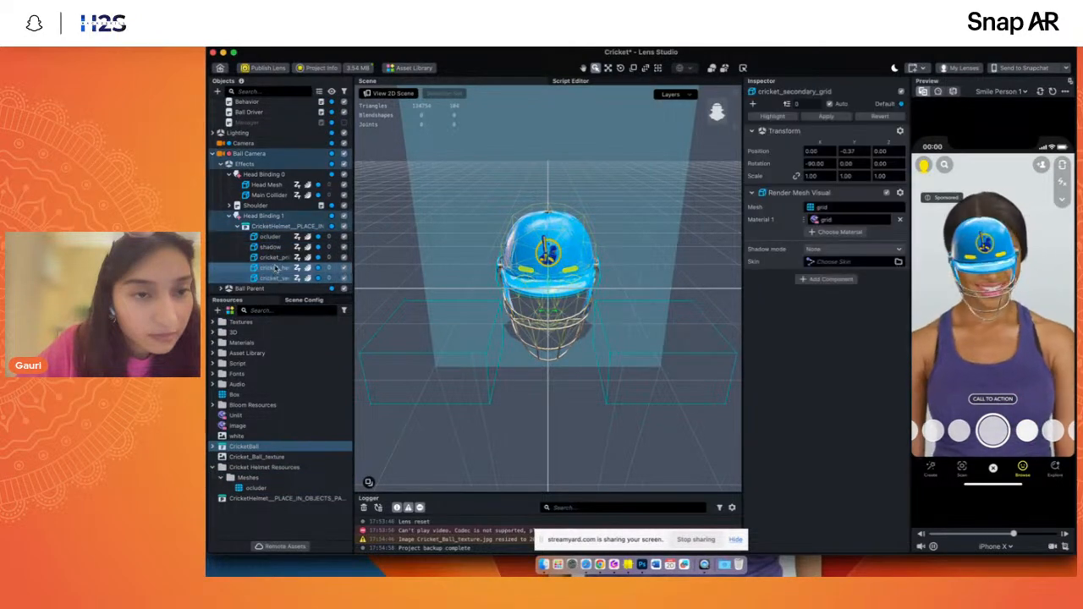
left_click(274, 267)
left_click(230, 478)
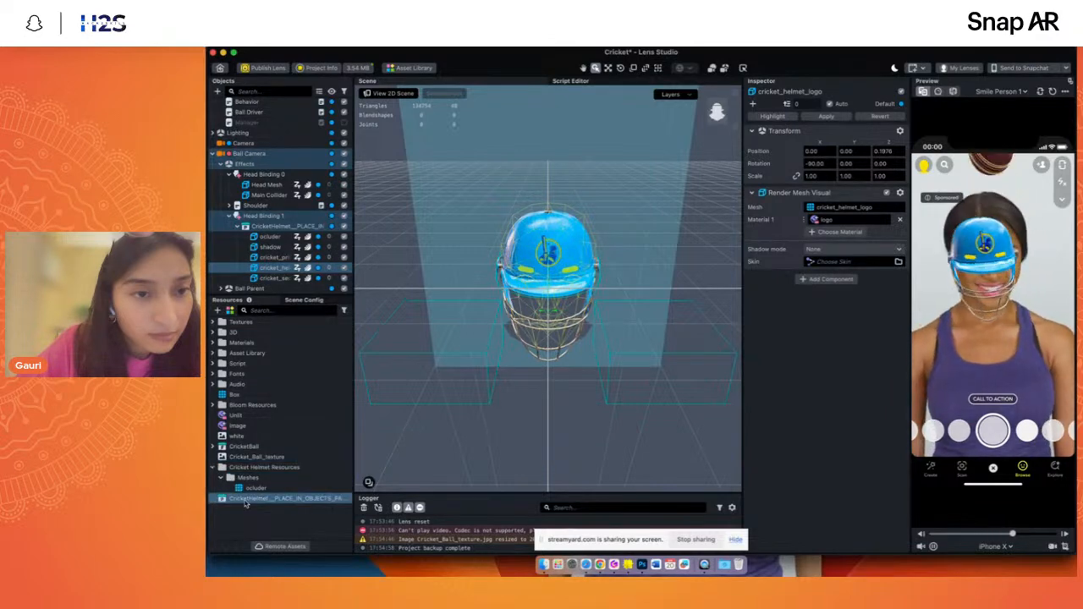
left_click(222, 478)
left_click(213, 467)
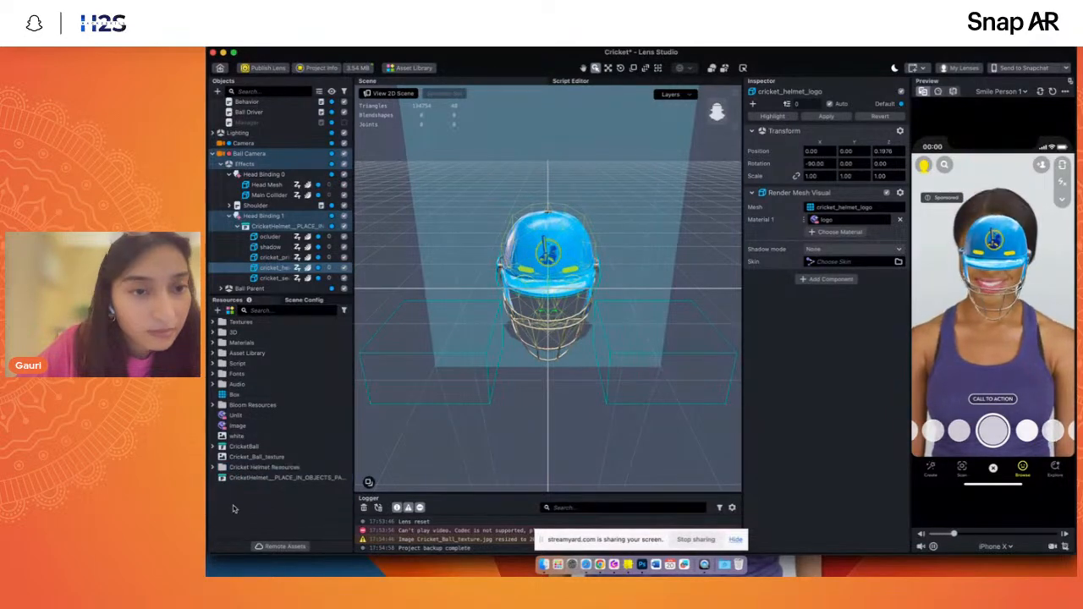
left_click(254, 457)
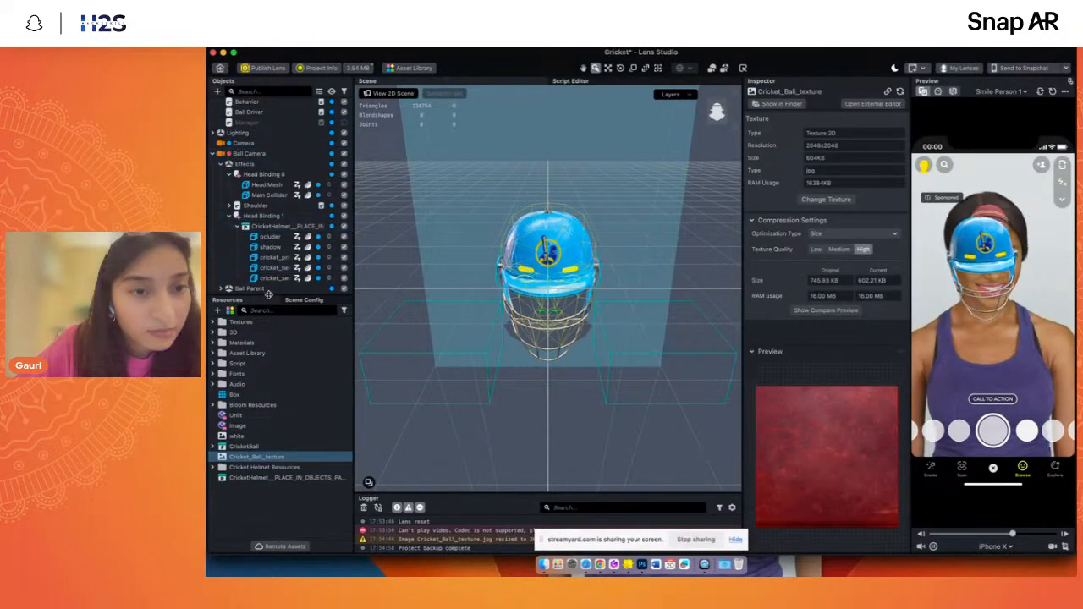
- Enlarge the object hierarchy area and set Head Binding 1's attach point to Face Center
left_click_drag(268, 293, 268, 397)
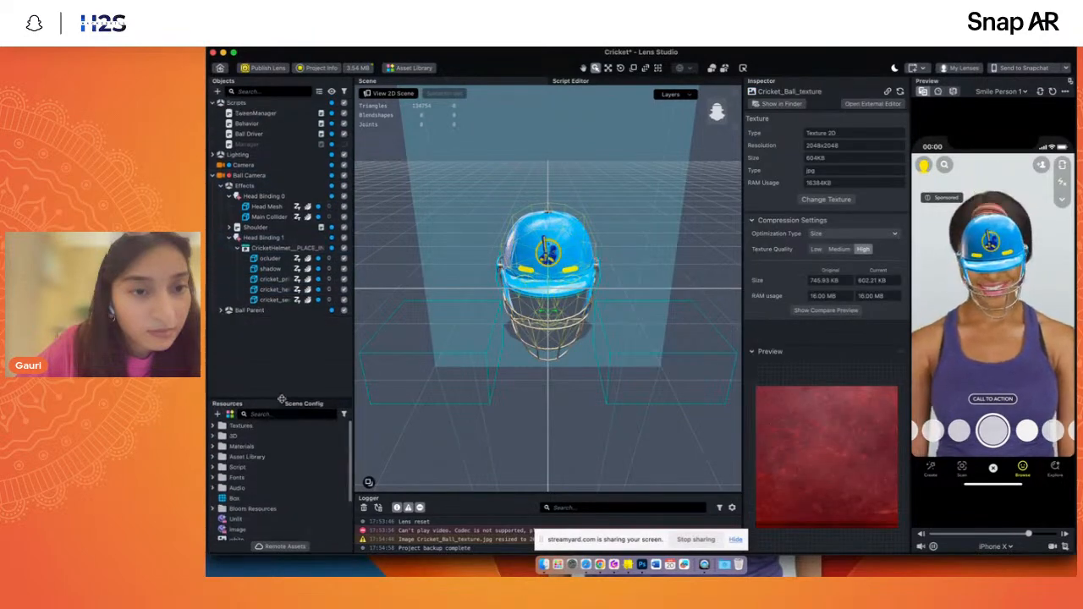
left_click(263, 238)
left_click(835, 163)
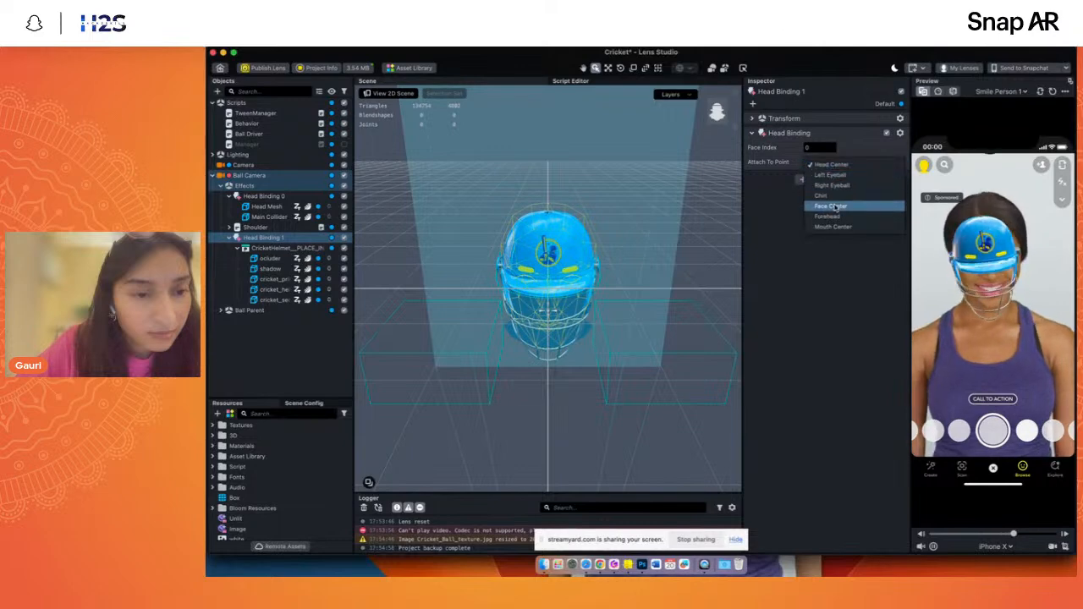
left_click(835, 206)
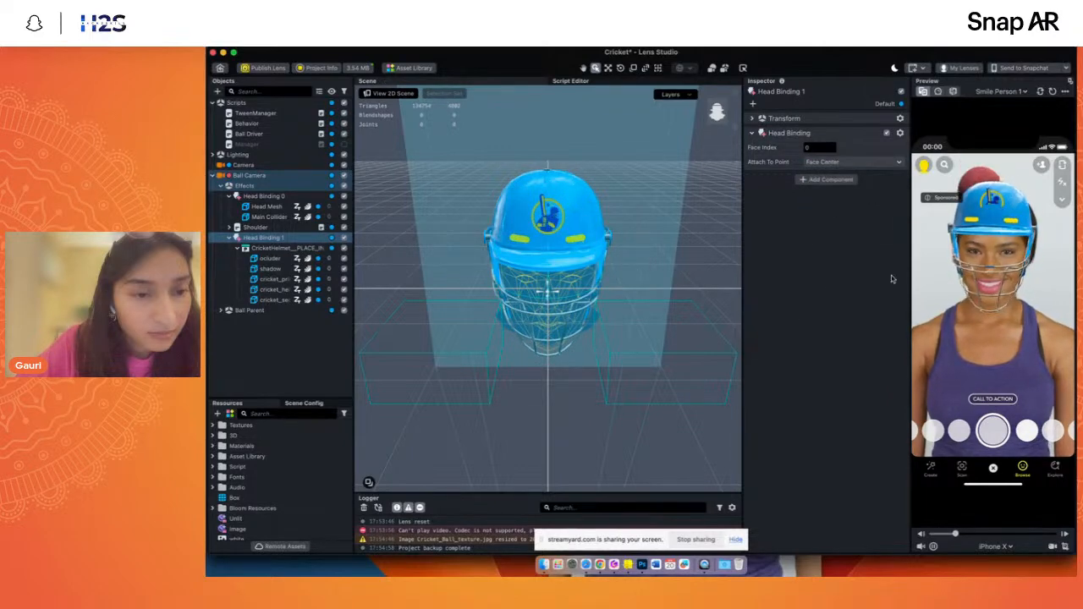
- Disable the Head Mesh under Head Binding 0 and inspect the Main Collider's fit inside the helmet from the side
left_click(344, 209)
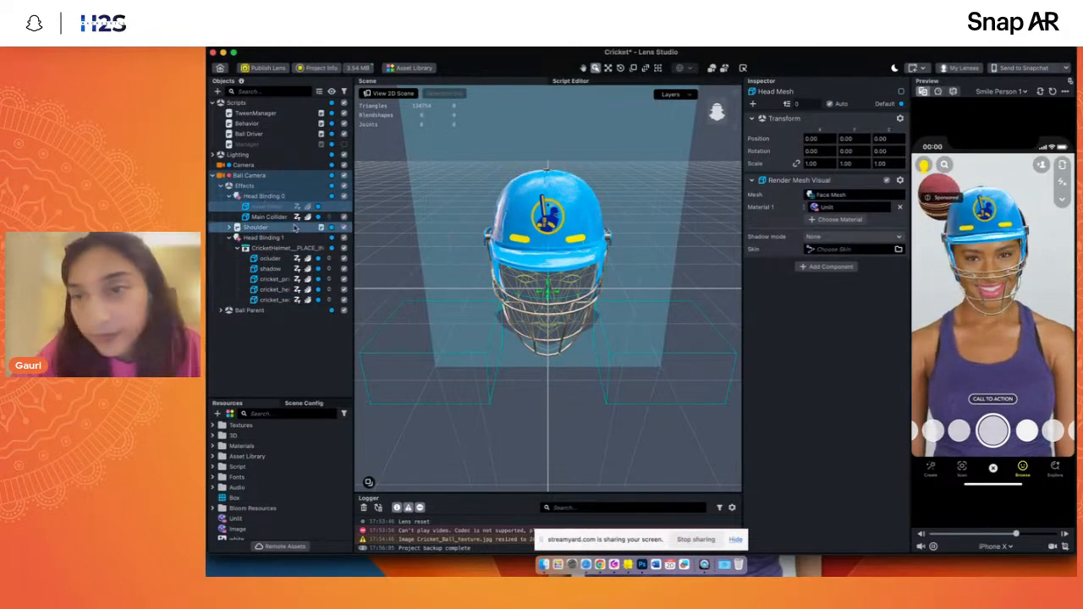
left_click(263, 218)
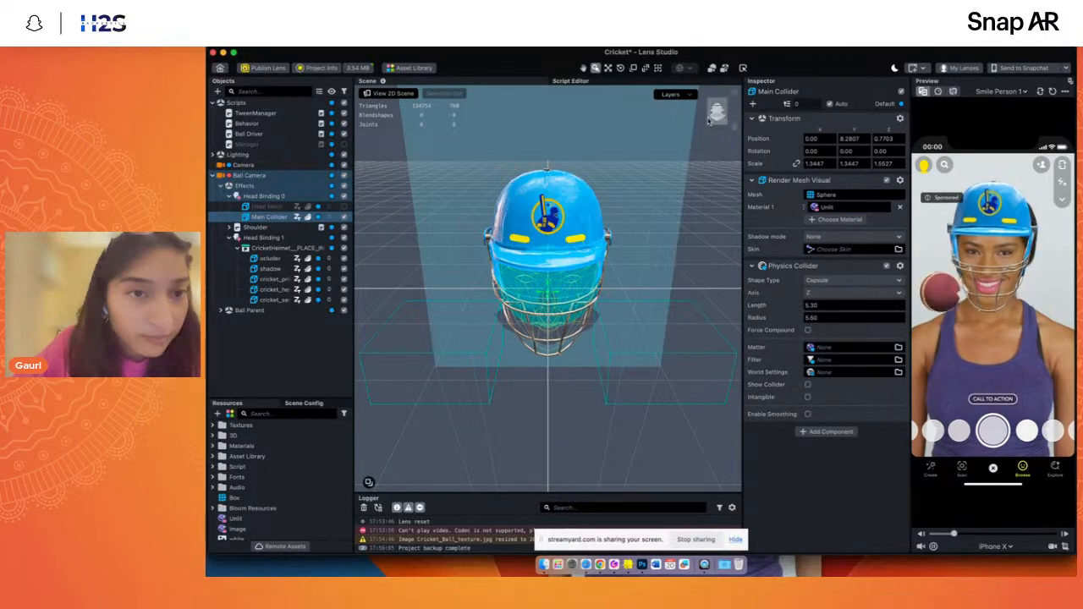
left_click_drag(709, 121, 731, 124)
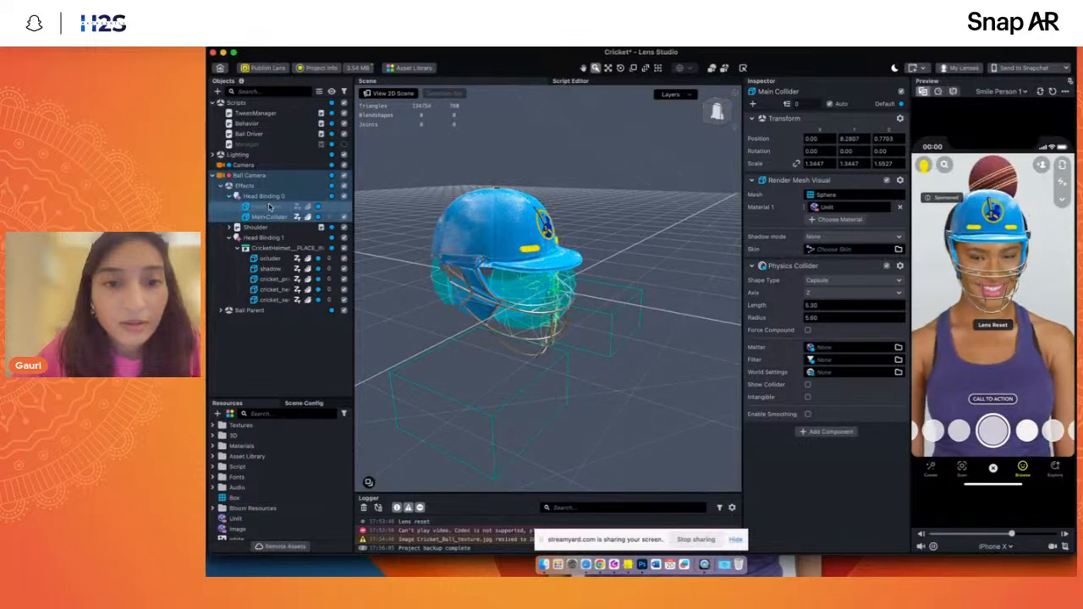
- Raise the Main Collider toward the top of the helmet, to a Y position of about 14.47, and reset the lens preview
left_click(608, 69)
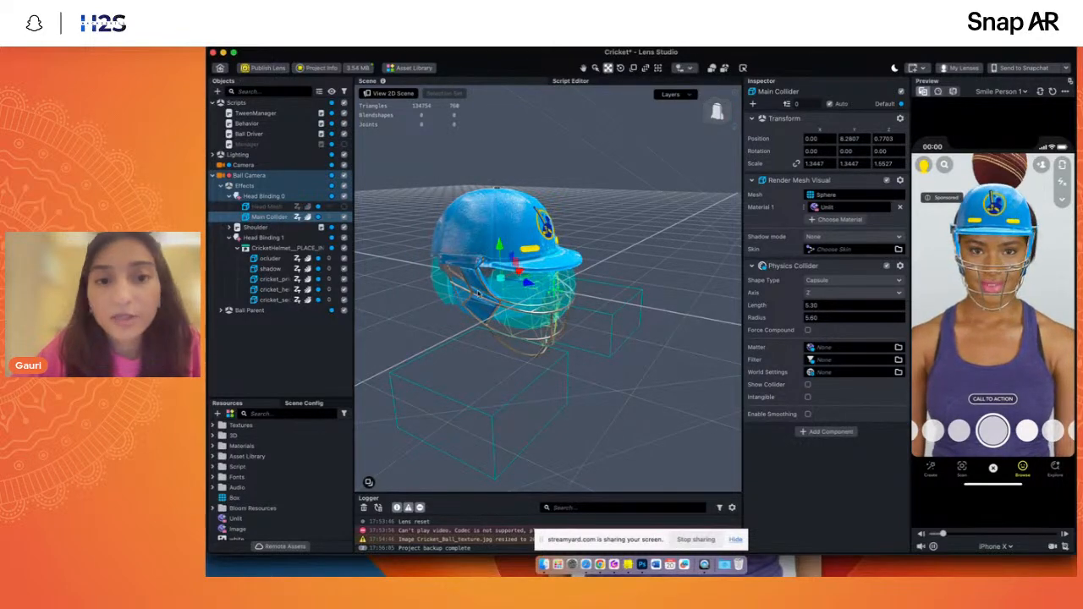
left_click_drag(500, 244, 491, 202)
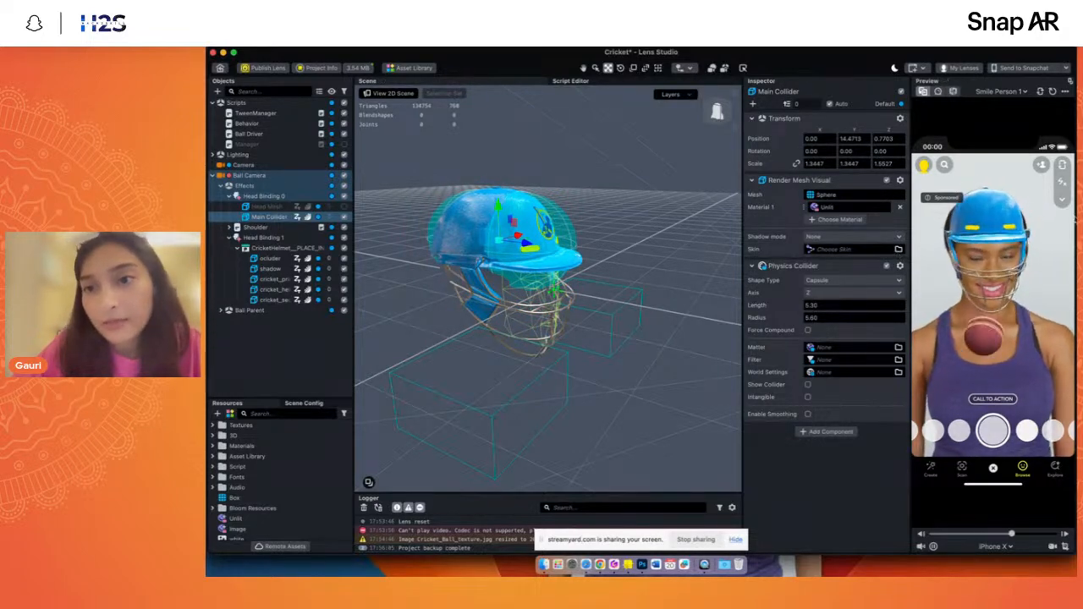
left_click(1052, 93)
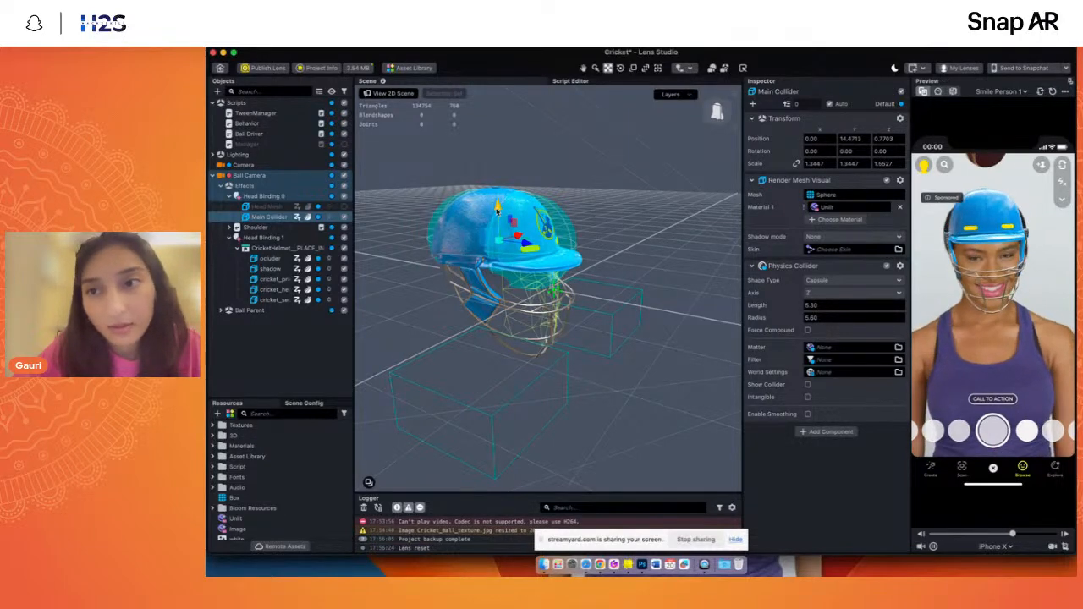
- Shift the shoulder colliders inward, Collider-Left to an X position of about -13.02 and Collider-Right to about 14.01
left_click(256, 228)
left_click(228, 227)
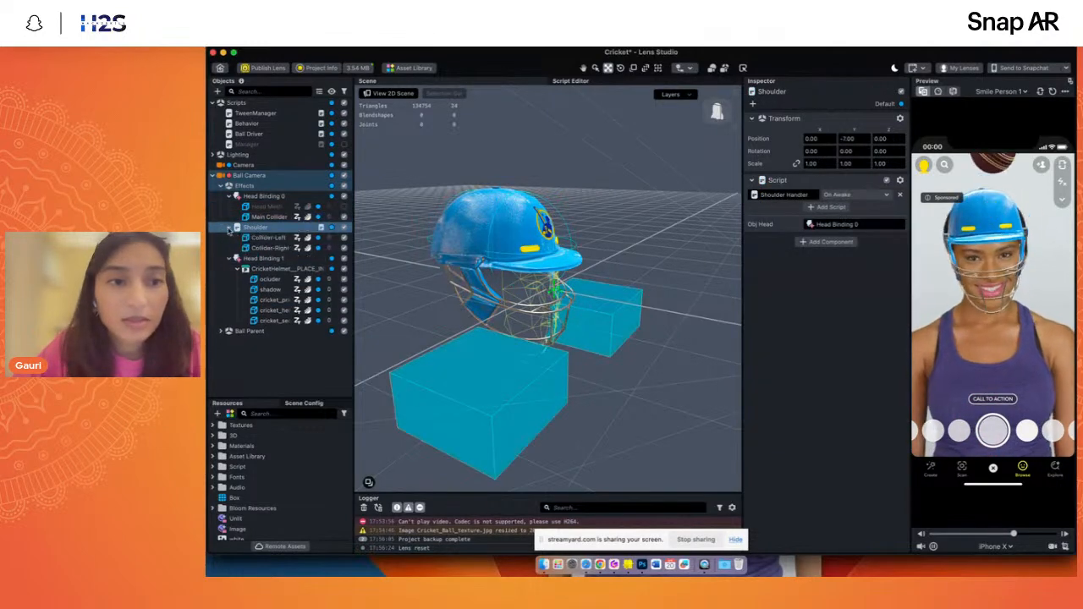
left_click(267, 239)
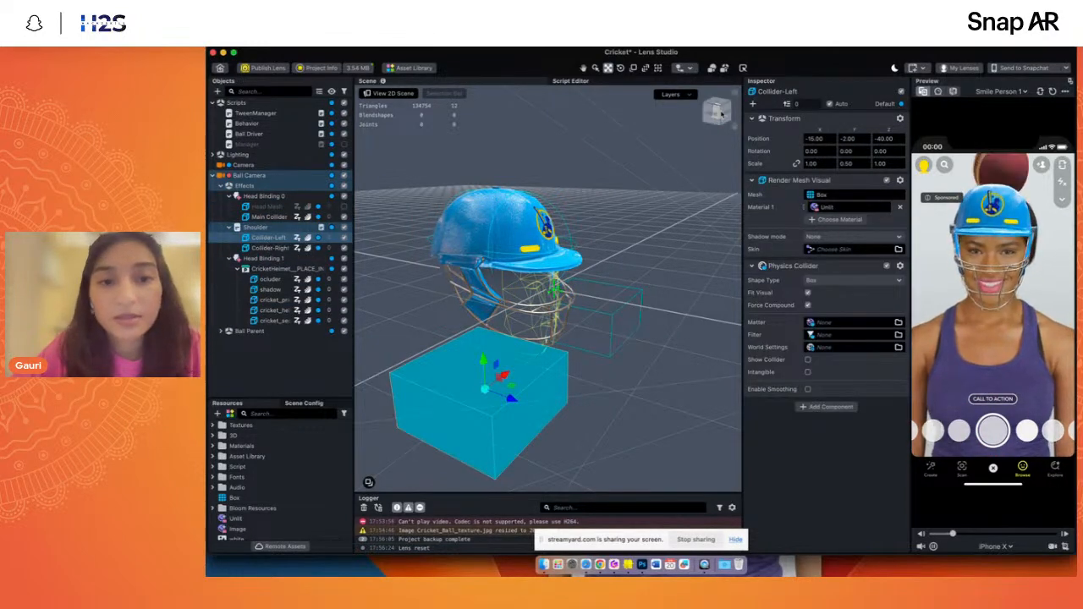
left_click(710, 111)
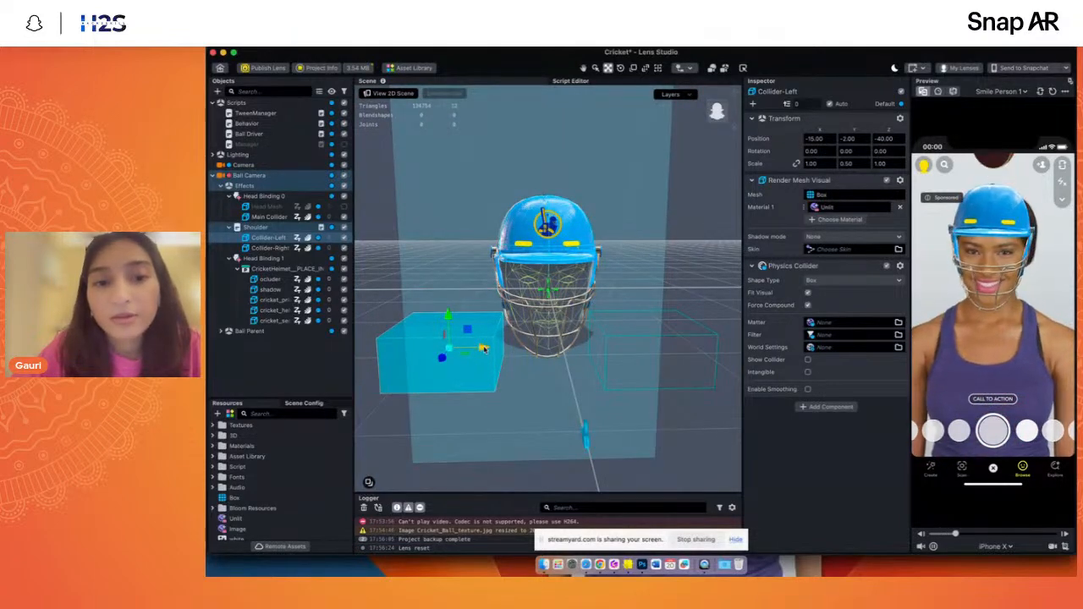
left_click_drag(483, 348, 497, 347)
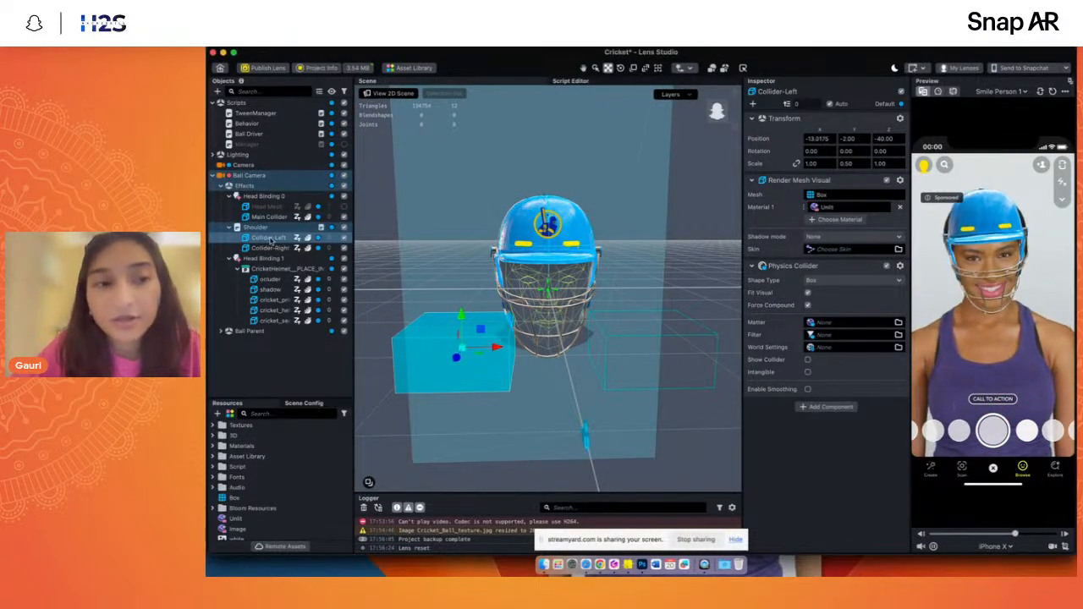
left_click(661, 331)
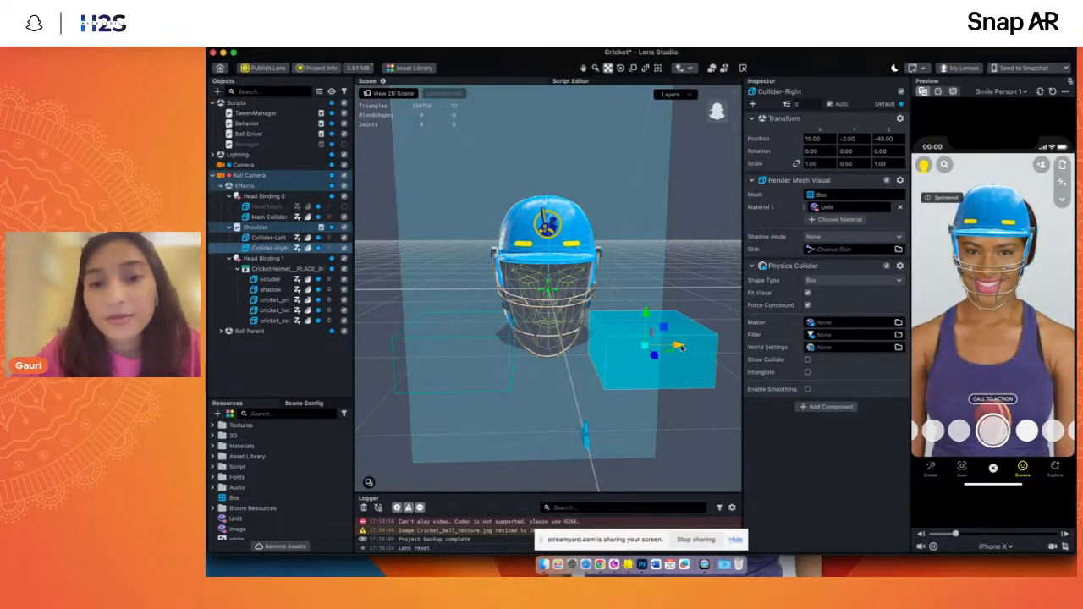
left_click_drag(675, 346, 669, 346)
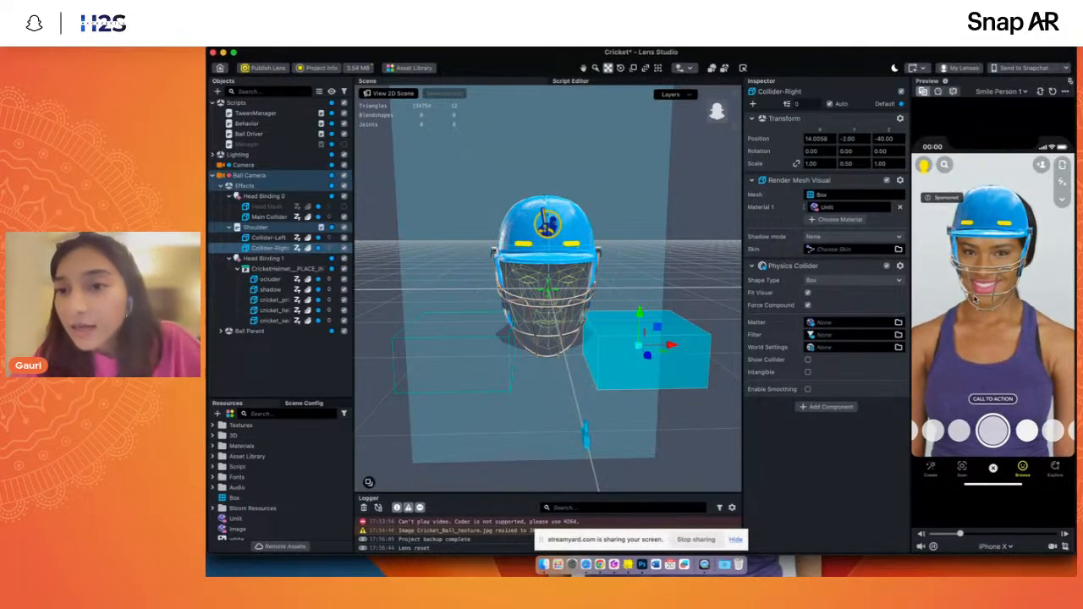
- Widen the preview area and collapse Head Binding 0, Shoulder and Head Binding 1 in the object hierarchy
left_click_drag(909, 243, 890, 246)
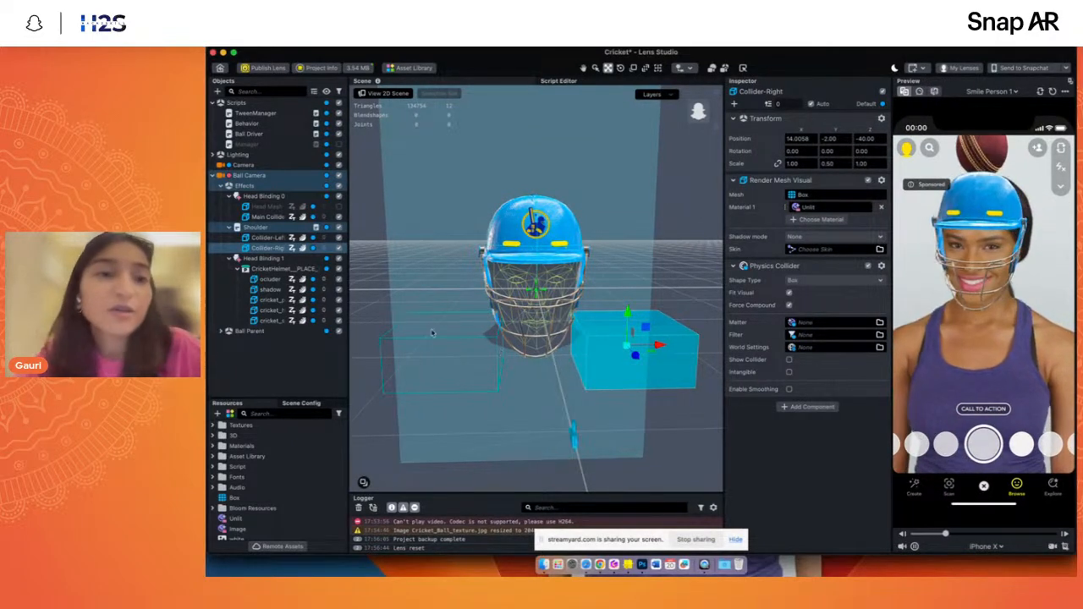
left_click(228, 195)
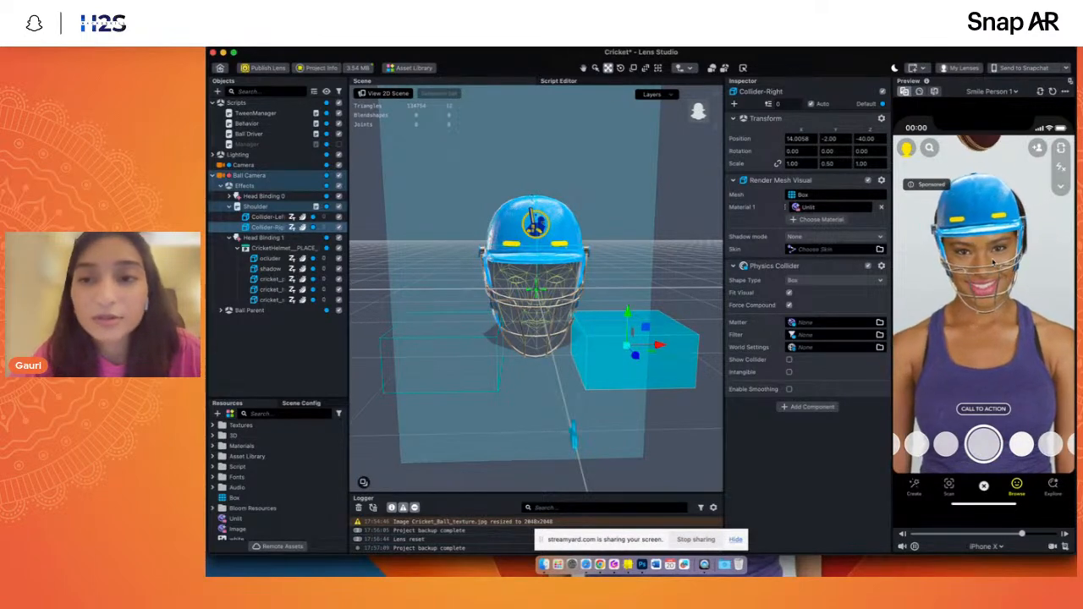
left_click(240, 358)
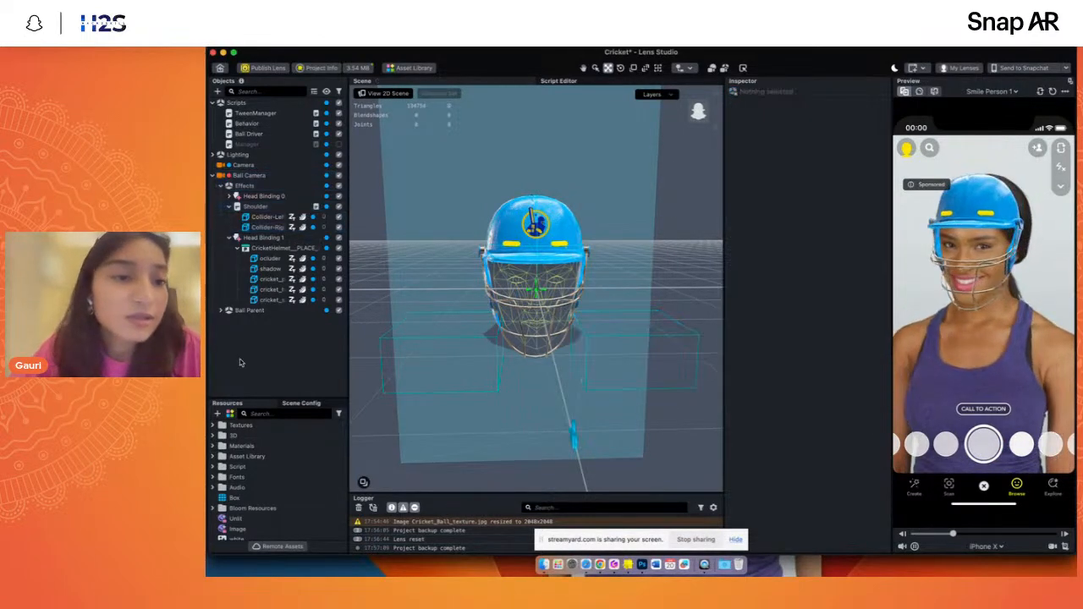
left_click(228, 206)
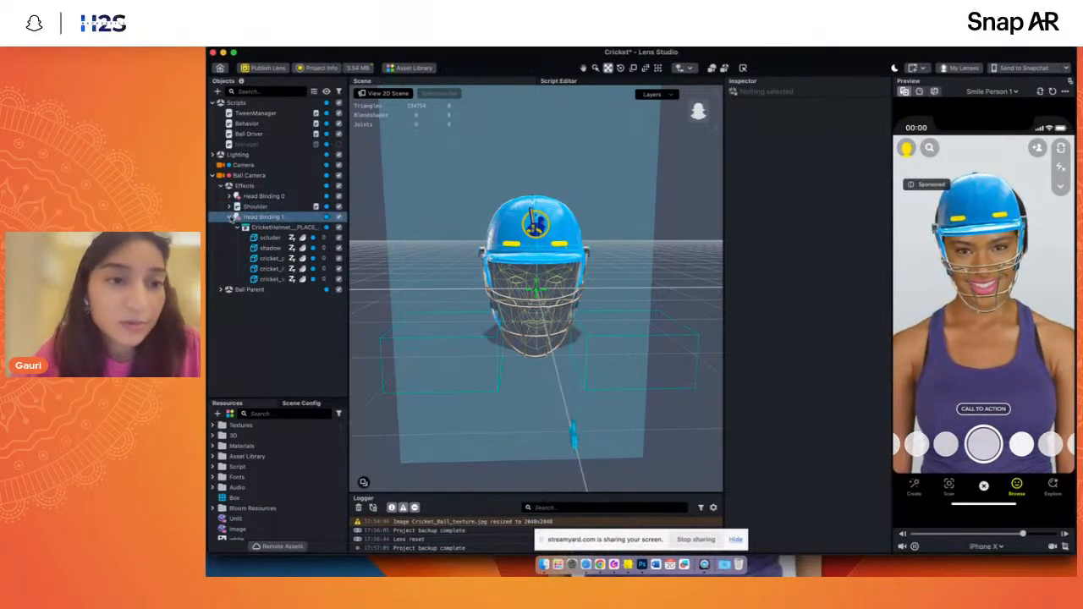
left_click(230, 216)
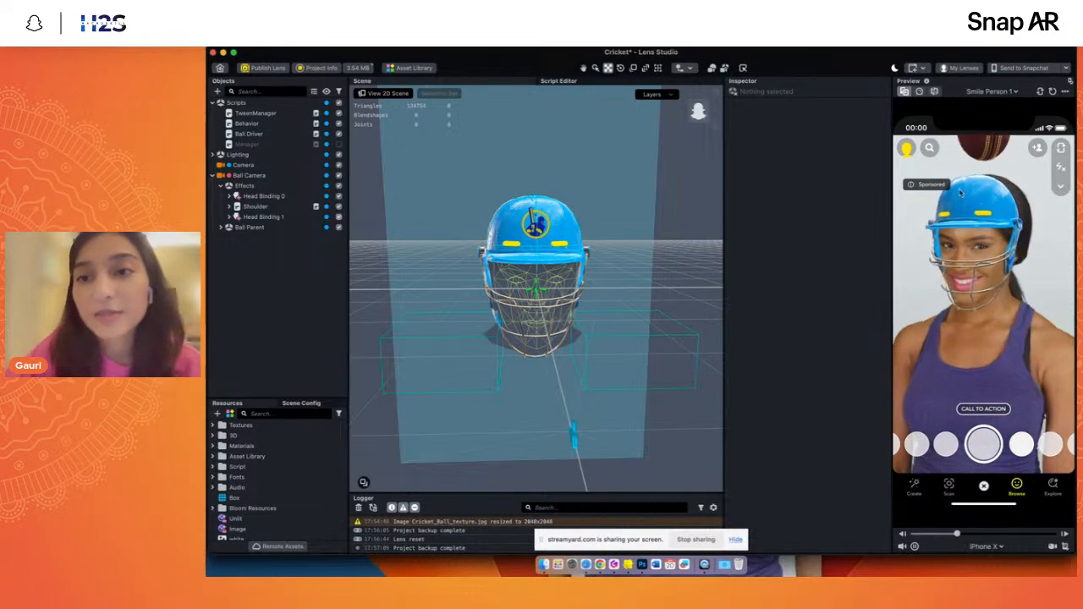
- Look through the project resources and inspect the Cricket_Ball_texture settings
left_click(222, 487)
scroll(213, 497, "down", 2)
left_click(213, 519)
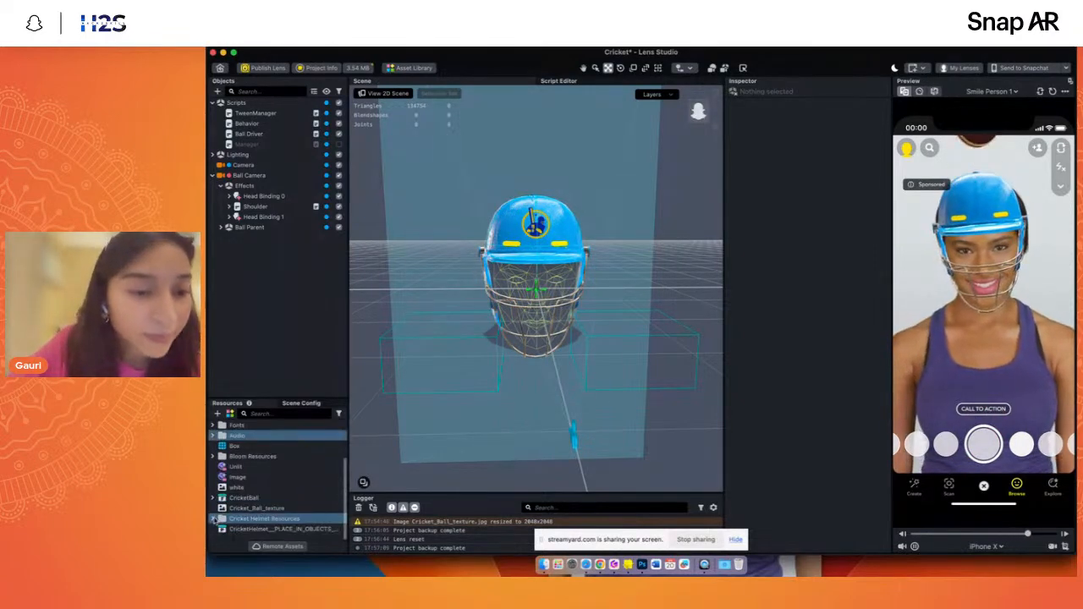
scroll(214, 520, "down", 1)
left_click(210, 509)
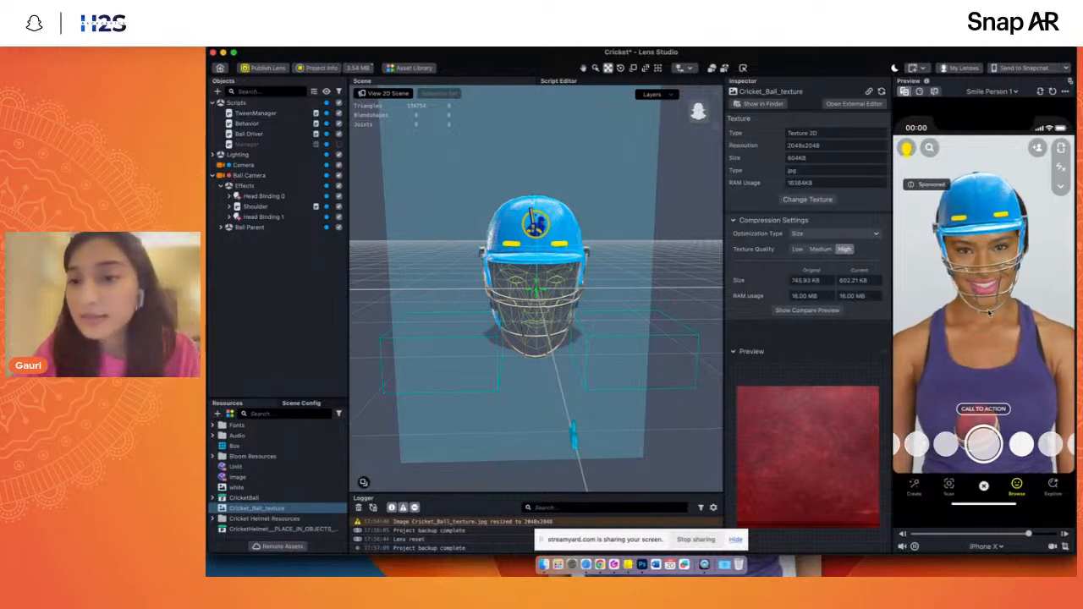
- Expand Head Binding 1 and Ball Parent to inspect the Ball's Physics Body, and enlarge the preview and resources areas
mouse_move(700, 110)
left_mouse_down()
mouse_move(685, 116)
mouse_move(695, 114)
left_mouse_up()
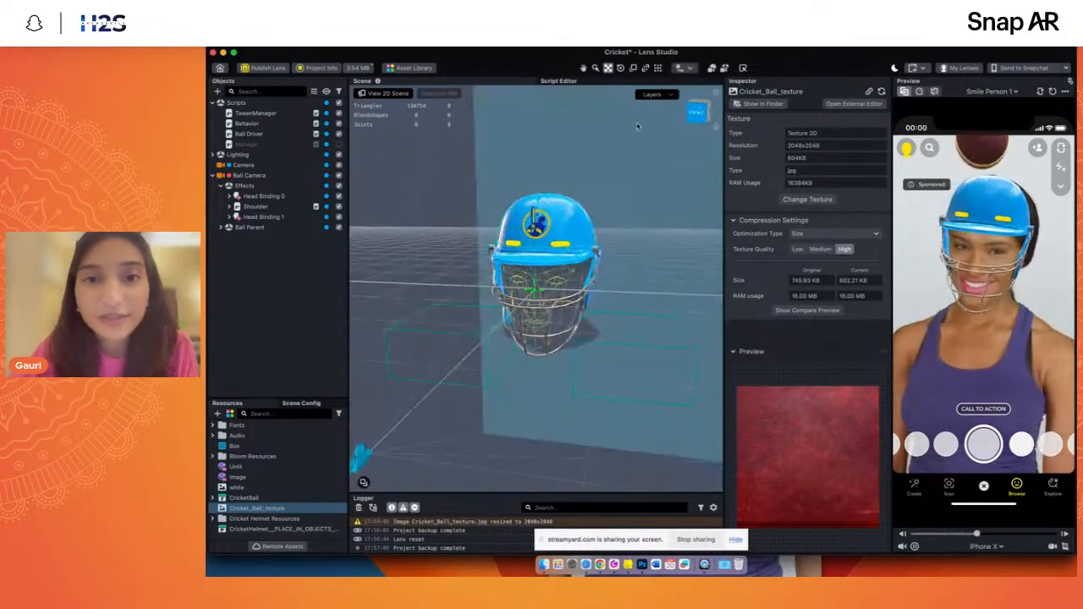
left_click(229, 218)
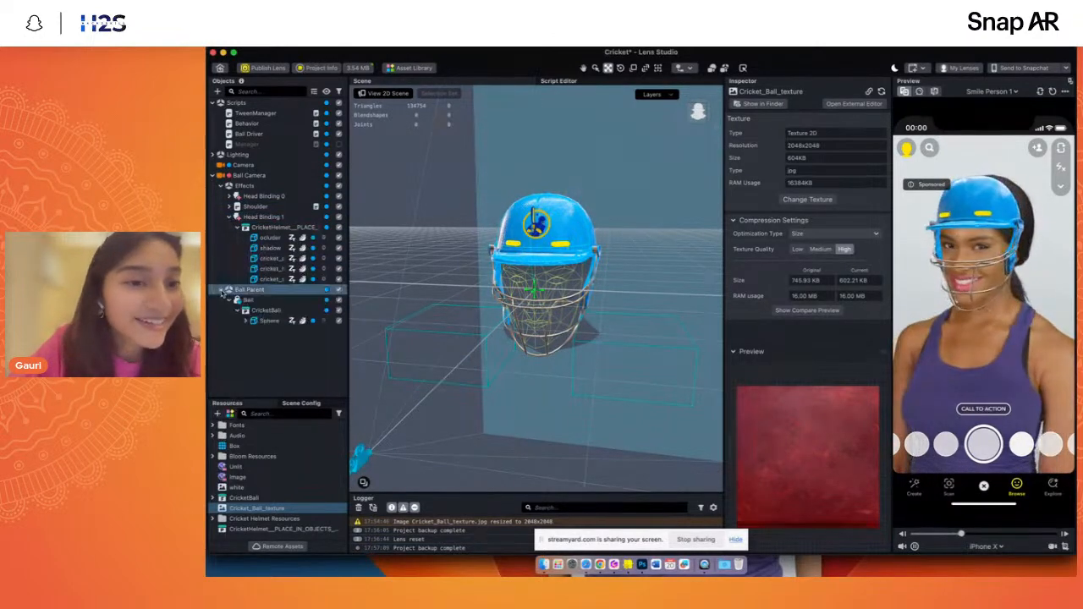
left_click(221, 289)
left_click(254, 300)
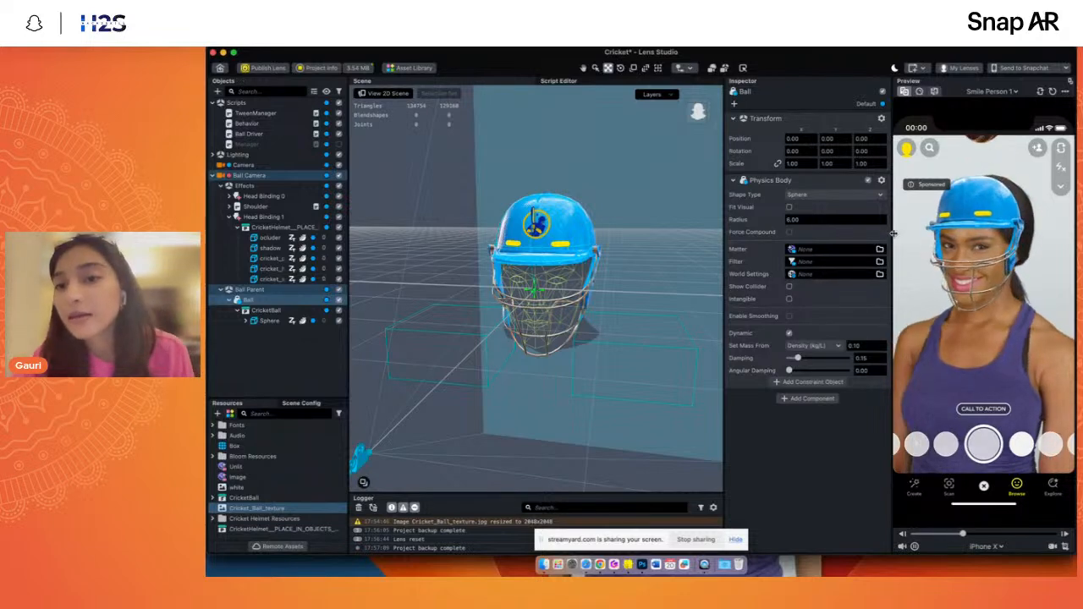
left_click_drag(890, 237, 801, 241)
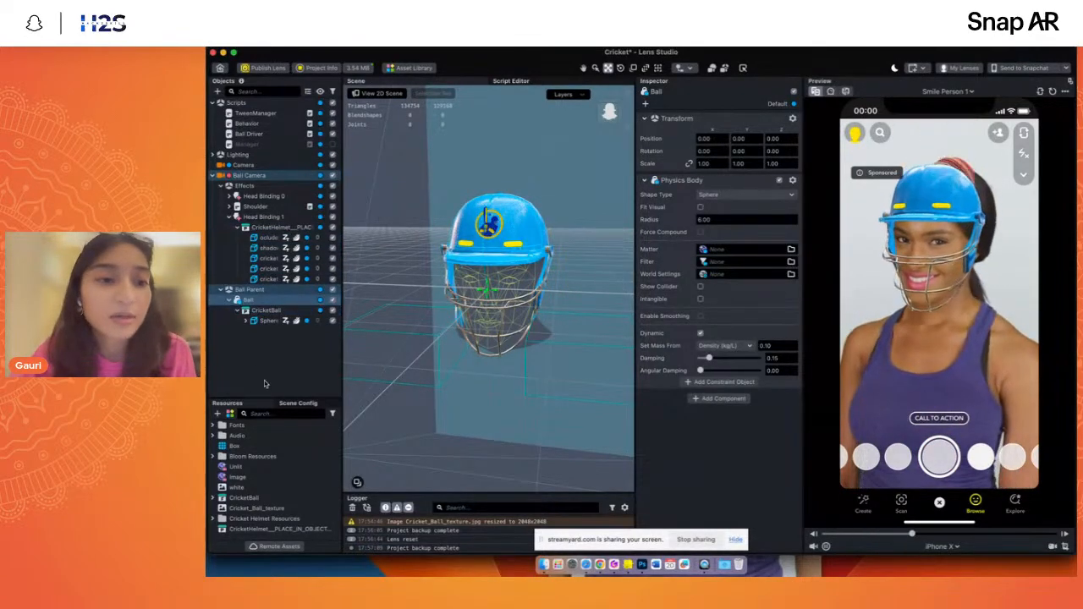
left_click_drag(264, 398, 264, 343)
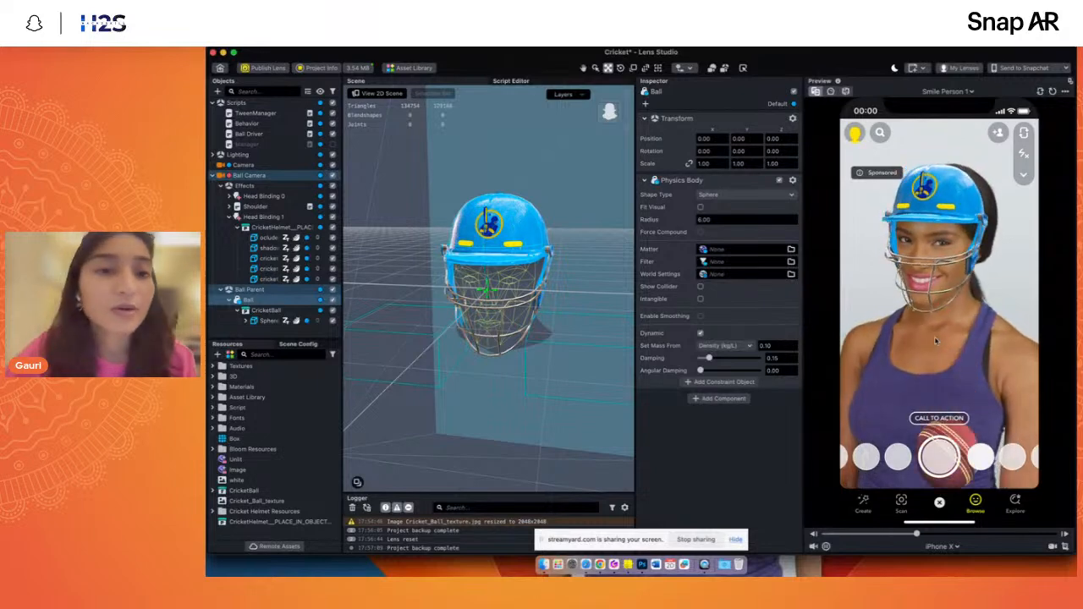
- Check the helmet's shadow mesh, collapse Head Binding 1 and view Head Binding 0's settings
left_click(265, 248)
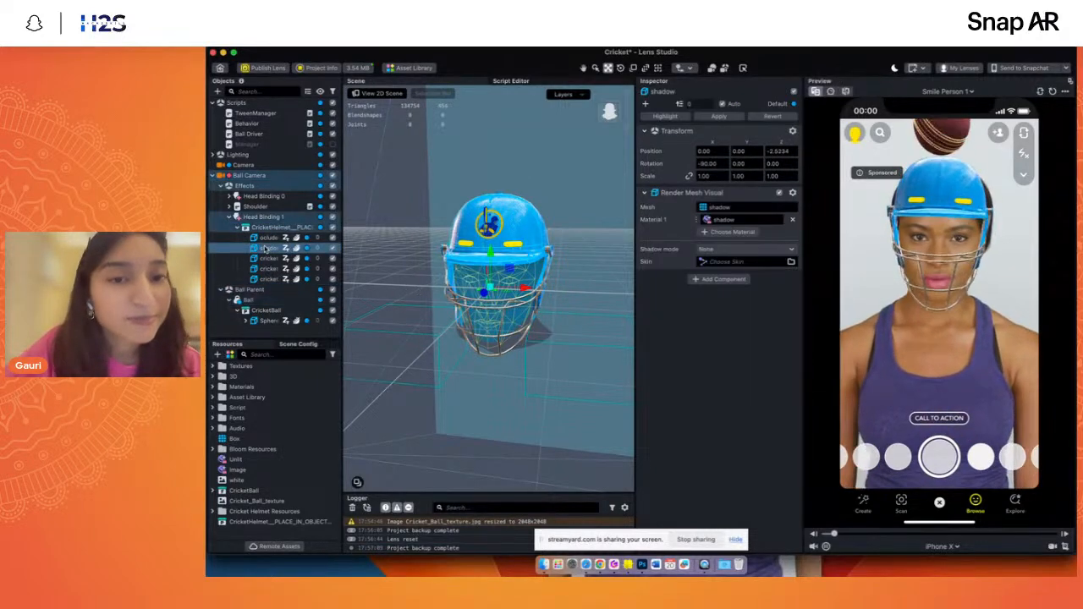
left_click(229, 217)
left_click(241, 218)
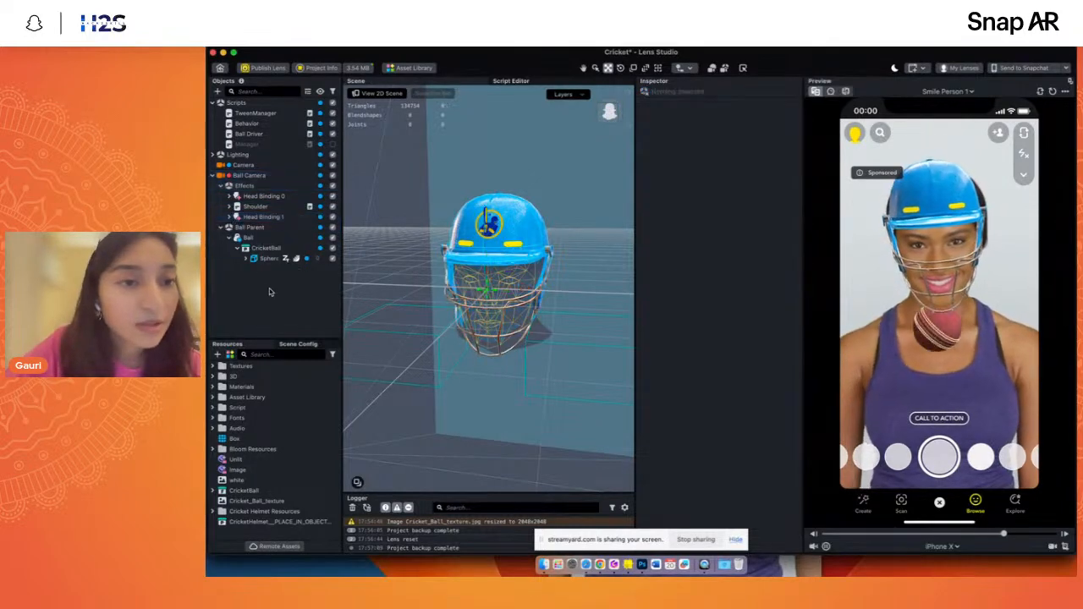
left_click(262, 196)
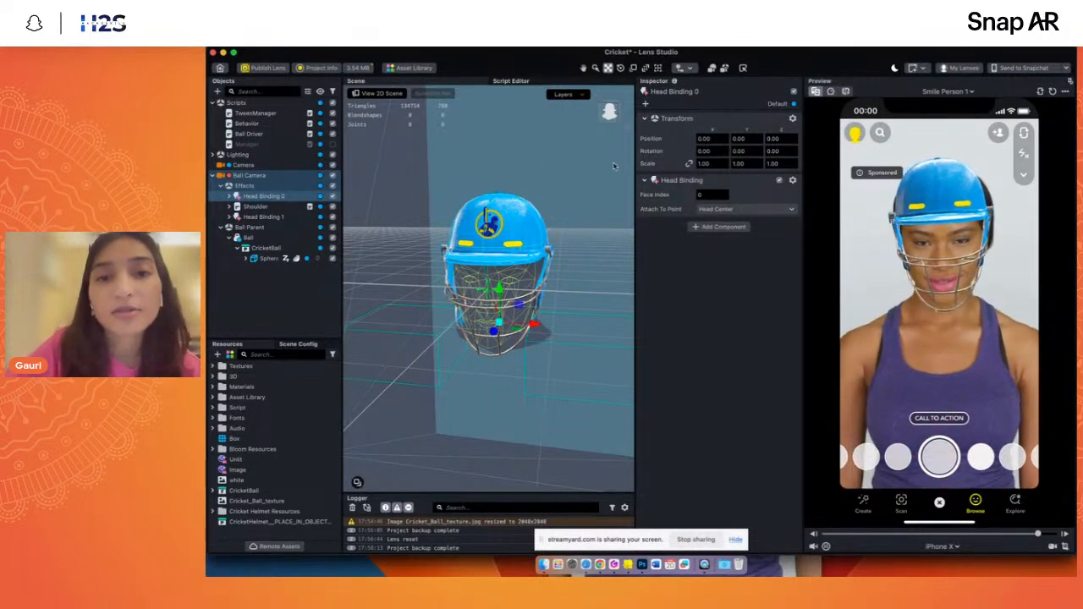
- Search the Asset Library for "foot" and clear the search again
left_click(395, 69)
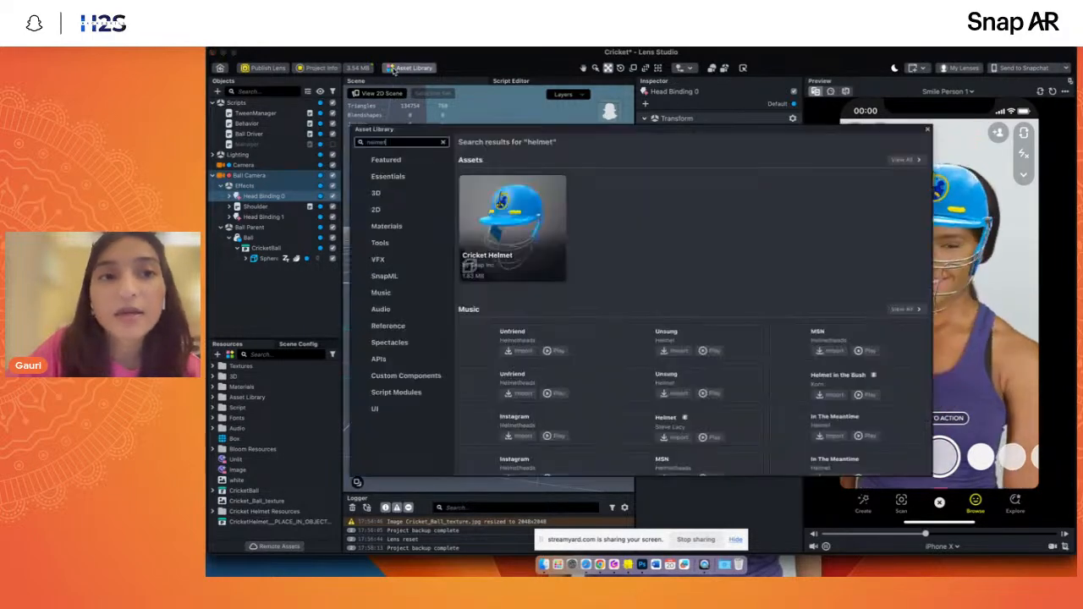
double_click(400, 146)
type("f")
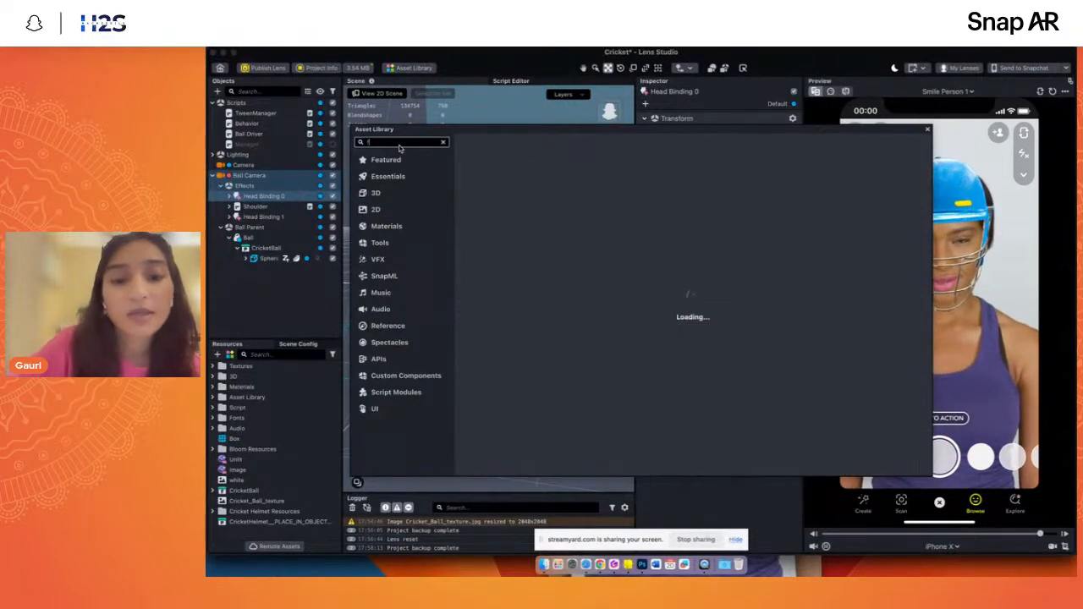
type("ac")
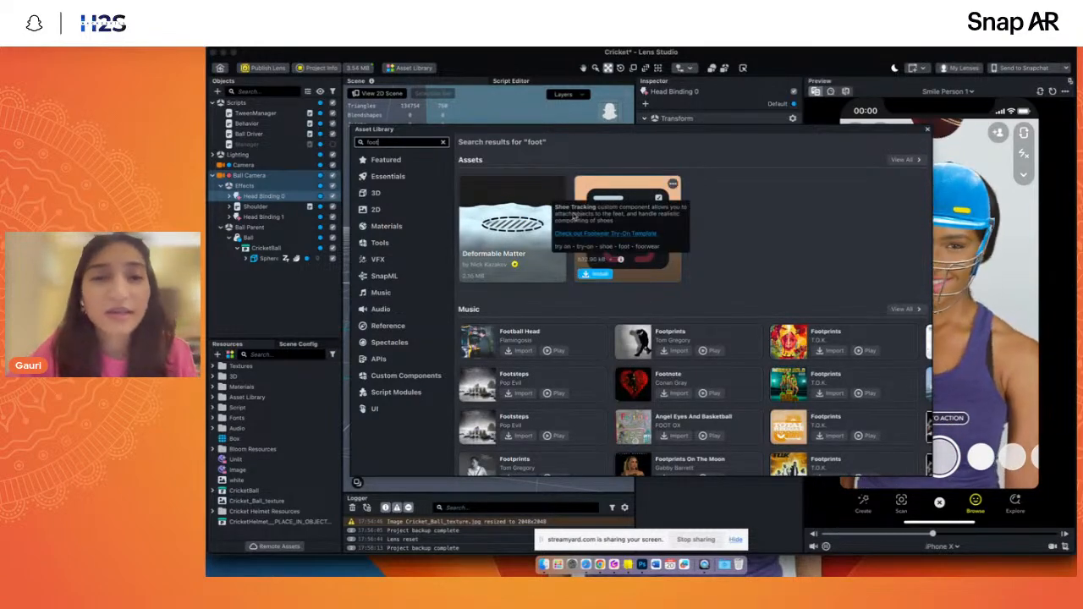
left_click(443, 143)
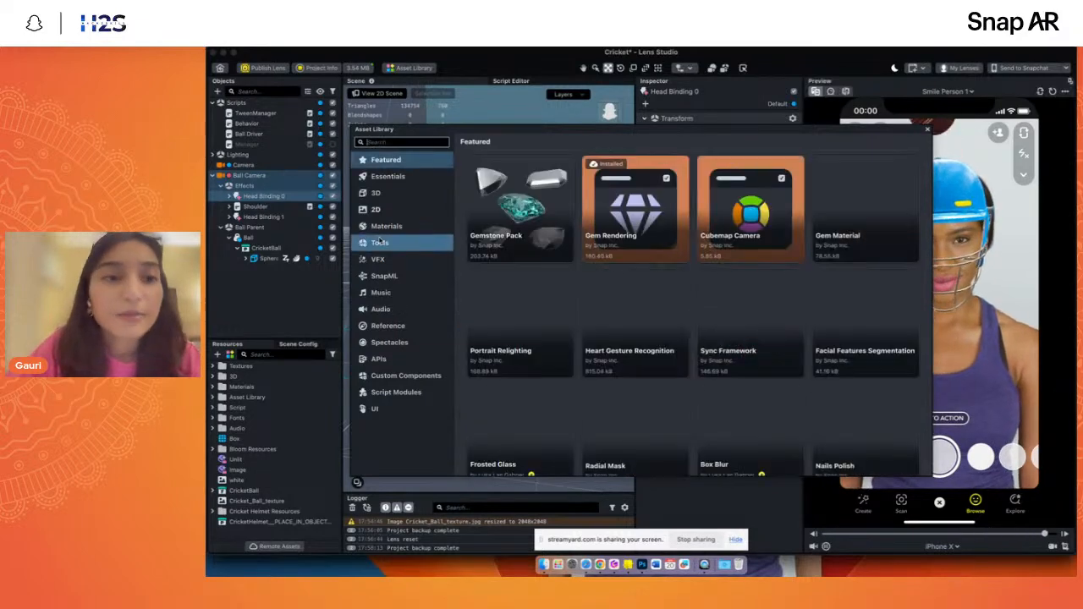
- Browse the Essentials, Materials and Tools categories of the Asset Library
left_click(407, 176)
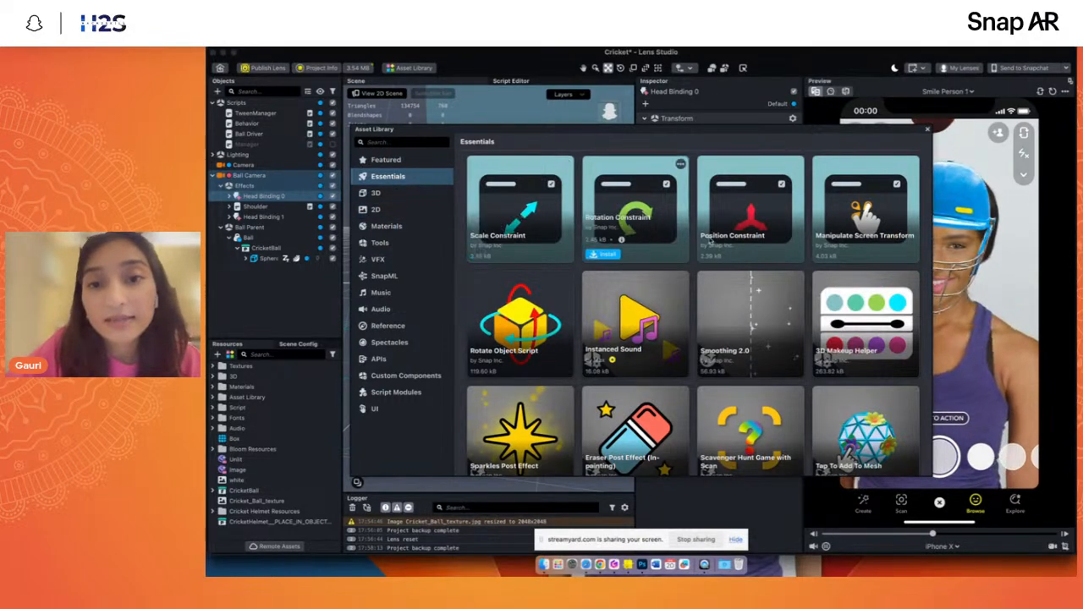
scroll(742, 292, "down", 5)
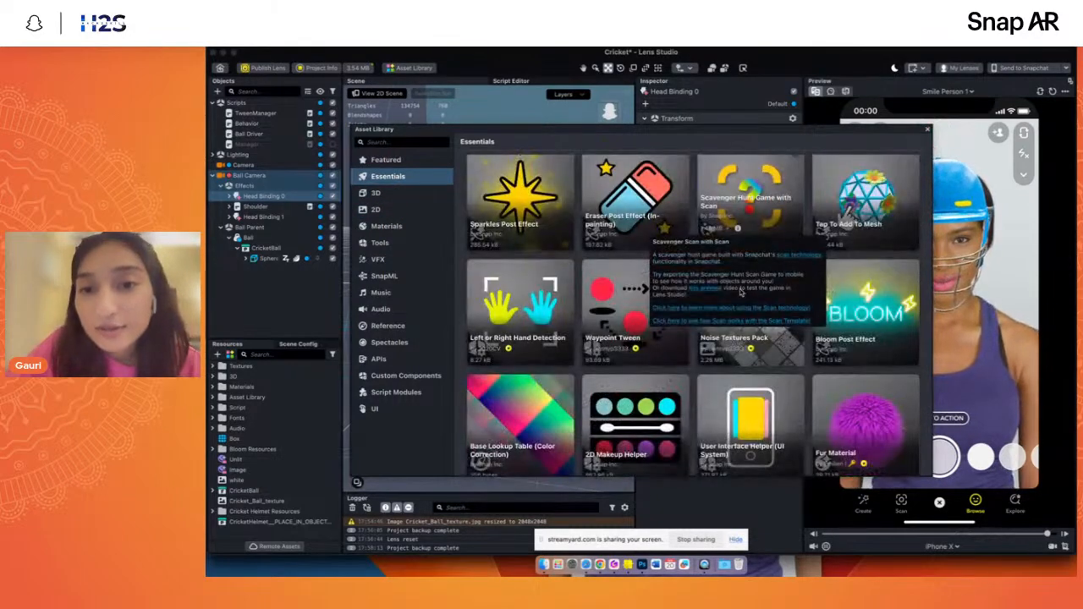
left_click(387, 226)
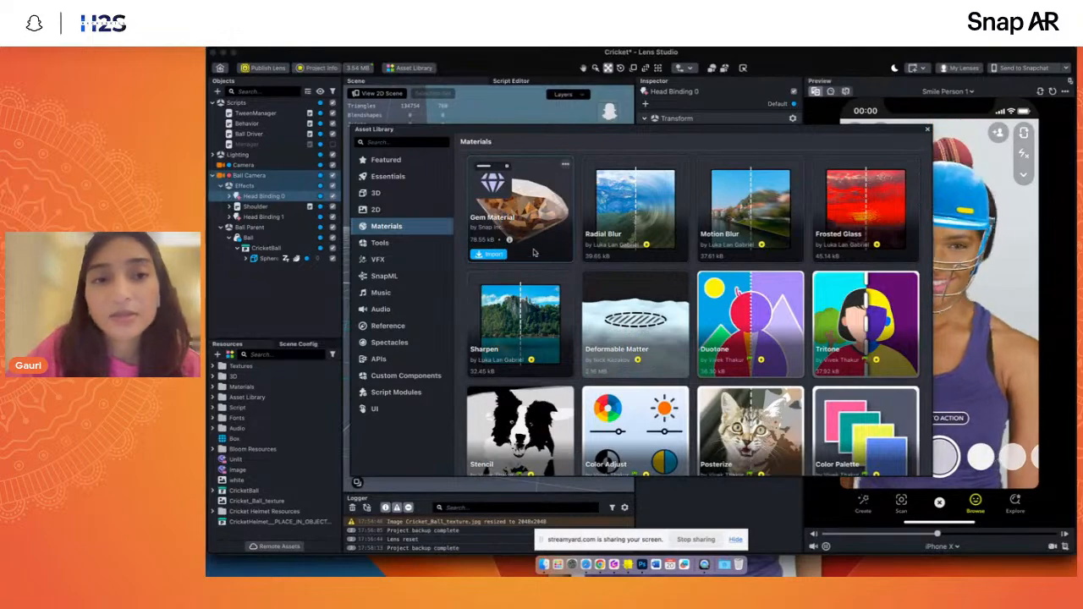
scroll(535, 341, "down", 5)
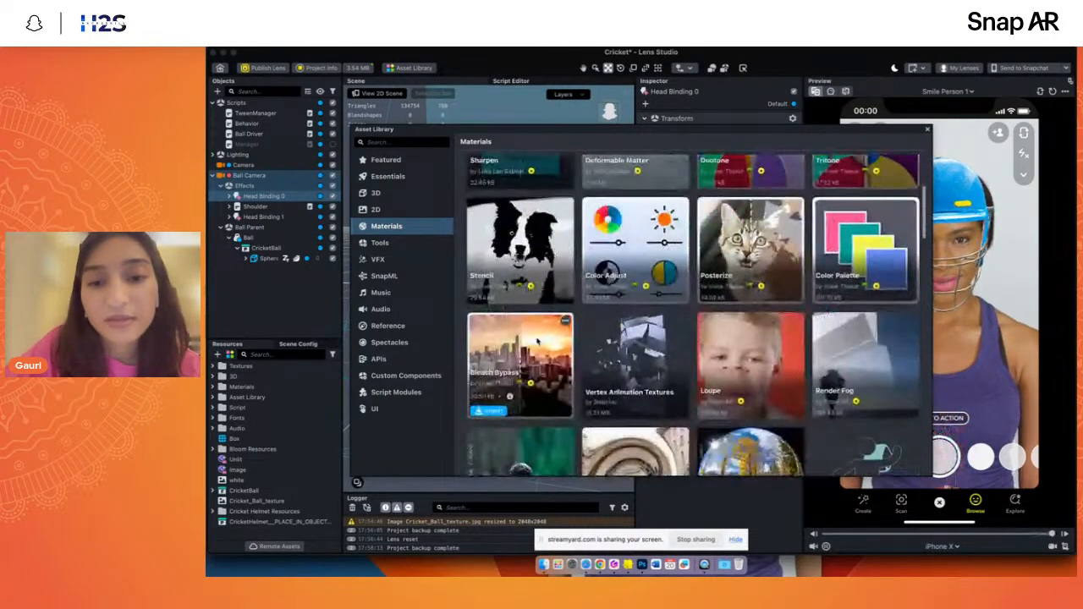
scroll(535, 341, "down", 3)
scroll(536, 340, "down", 8)
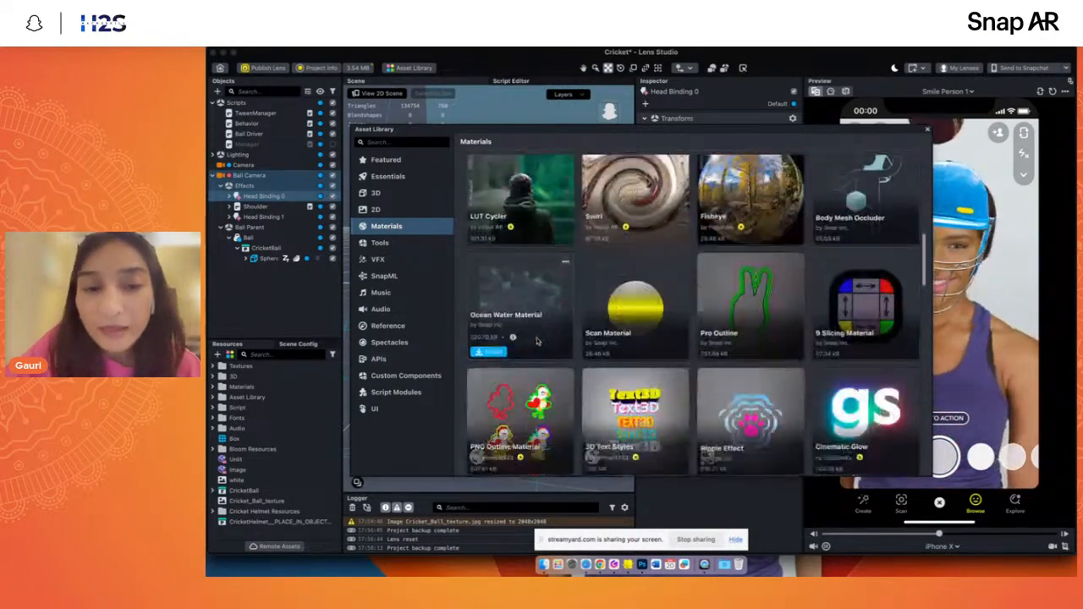
left_click(383, 243)
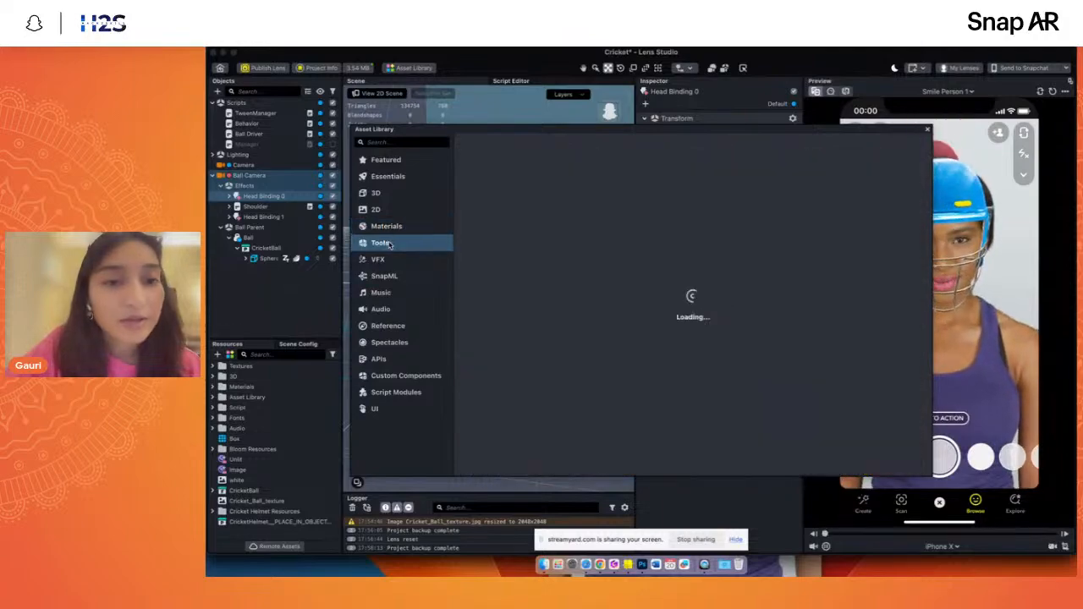
scroll(607, 397, "down", 6)
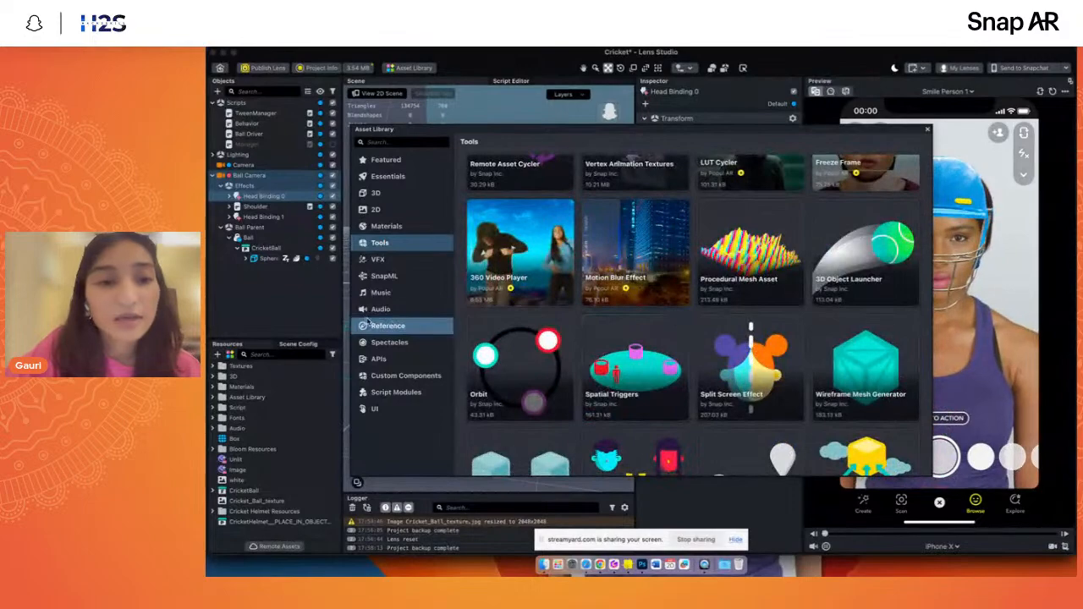
- Browse the APIs, SnapML and Music categories of the Asset Library, and close the library
left_click(378, 359)
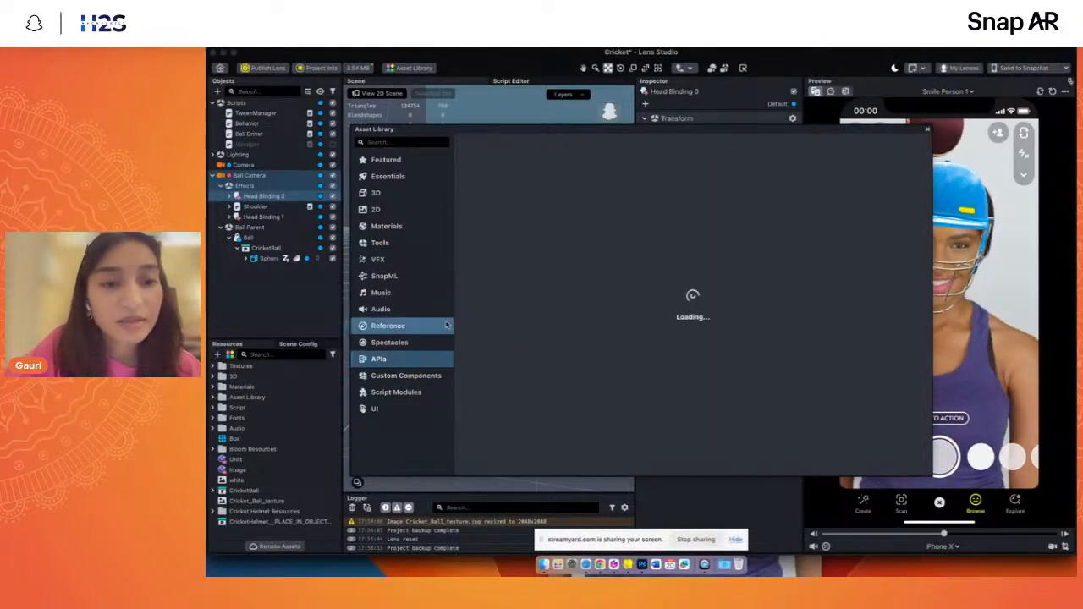
scroll(539, 378, "down", 1)
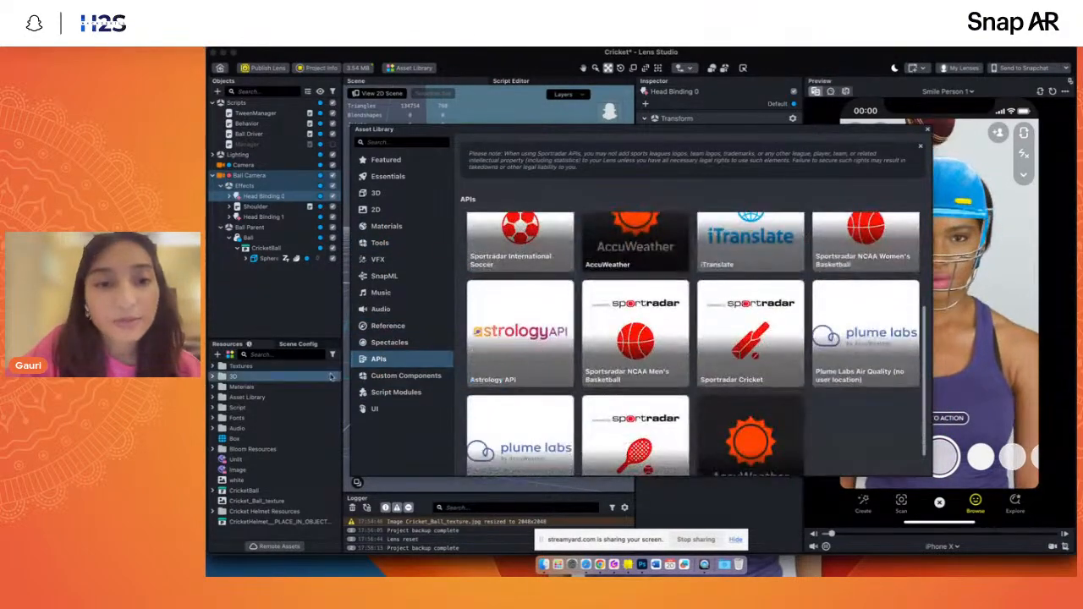
left_click(385, 276)
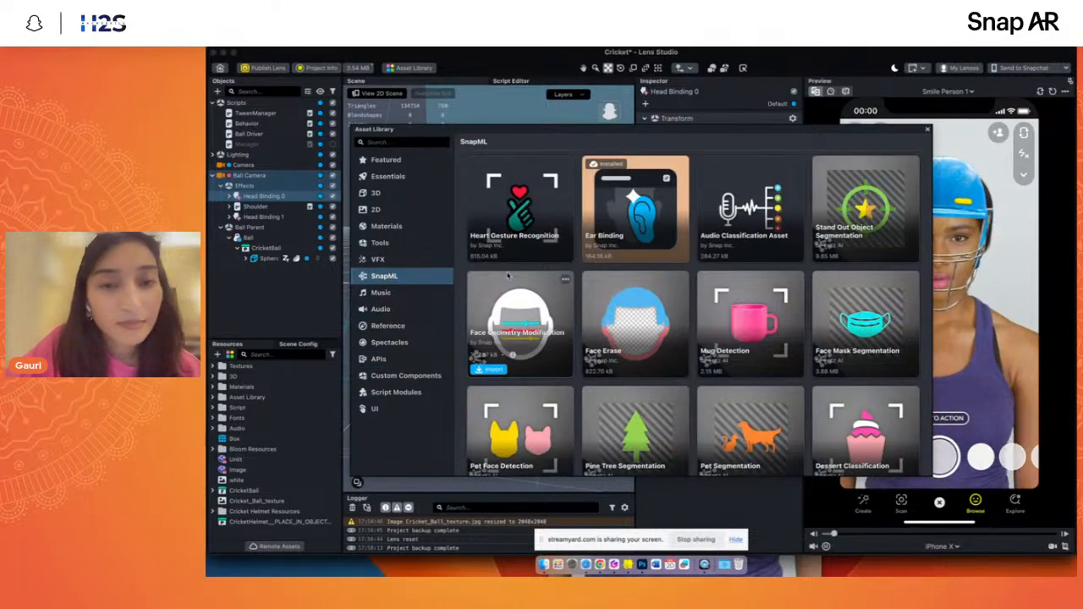
mouse_move(497, 236)
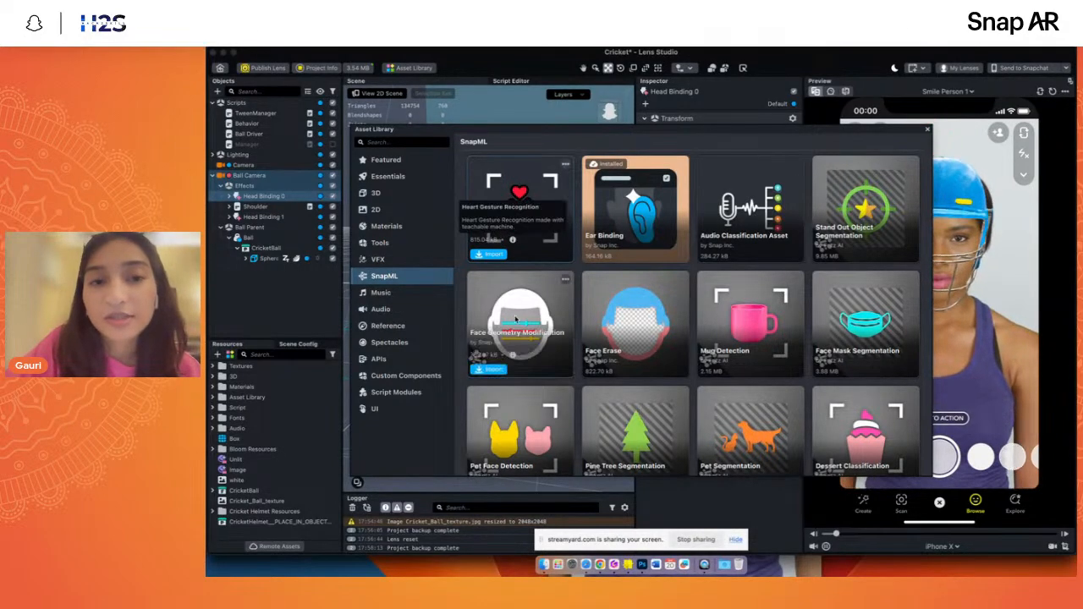
scroll(604, 338, "down", 5)
scroll(604, 338, "down", 3)
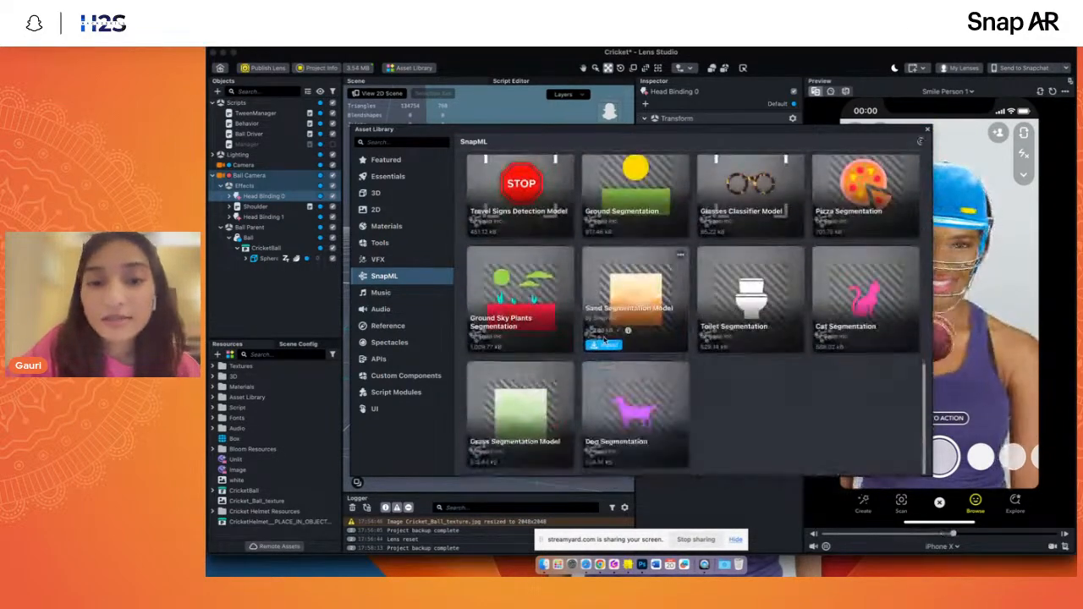
scroll(512, 356, "up", 8)
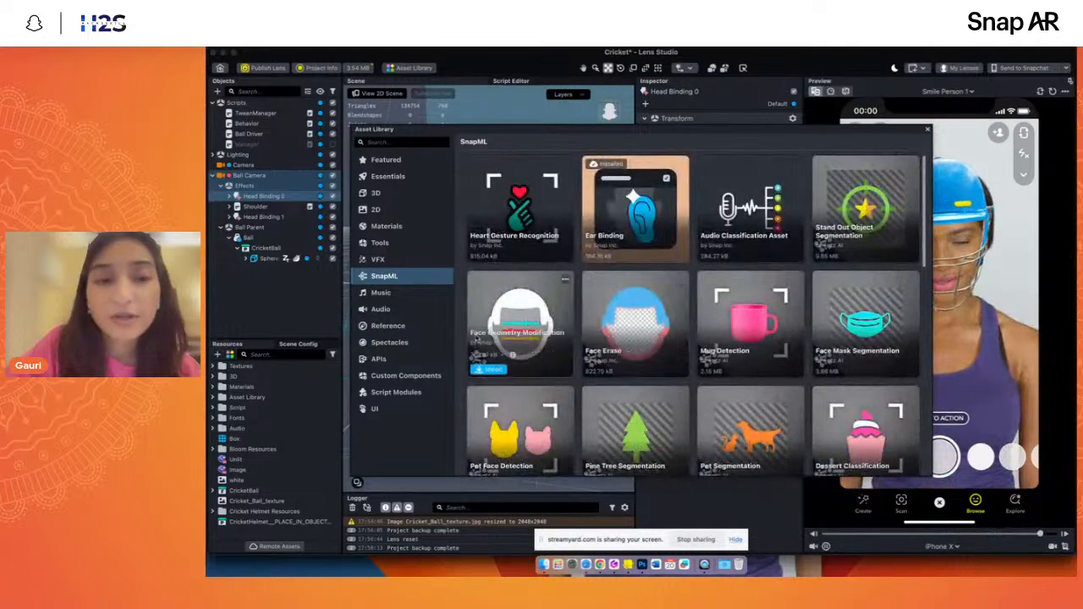
left_click(381, 292)
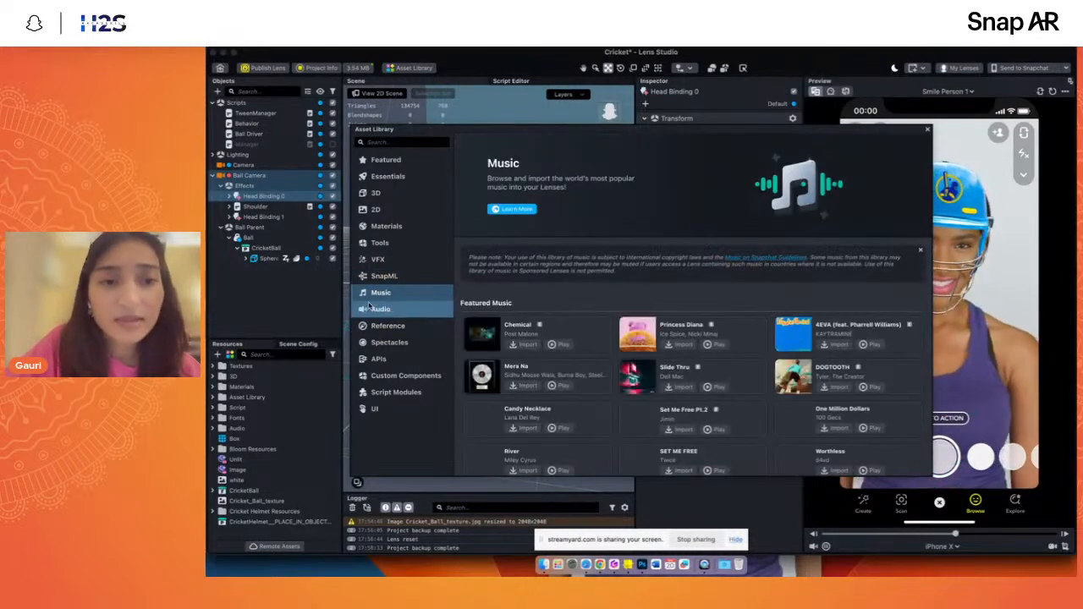
scroll(593, 376, "down", 3)
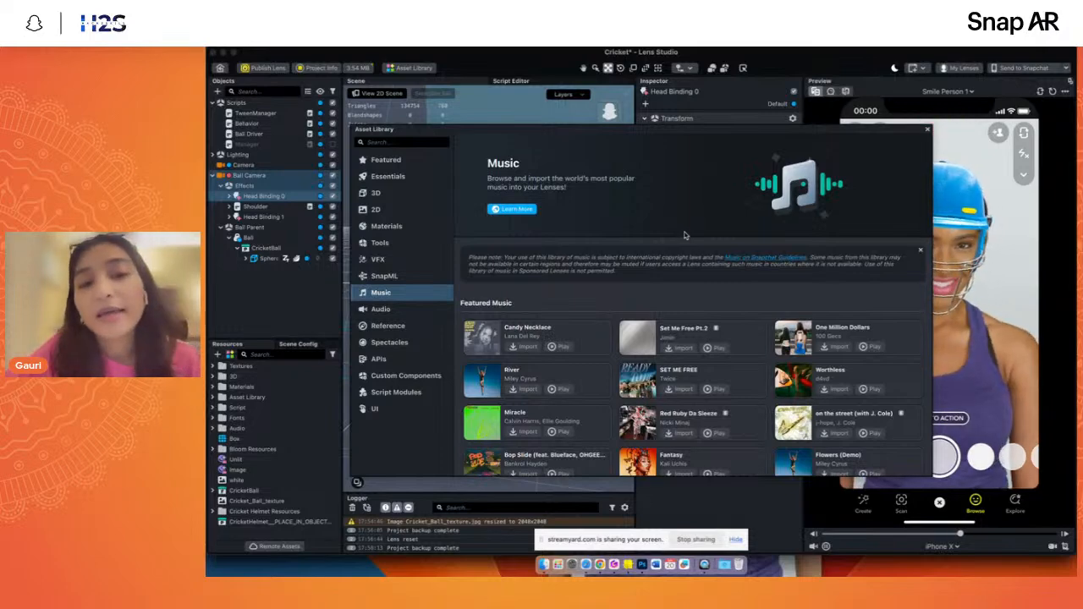
left_click(927, 130)
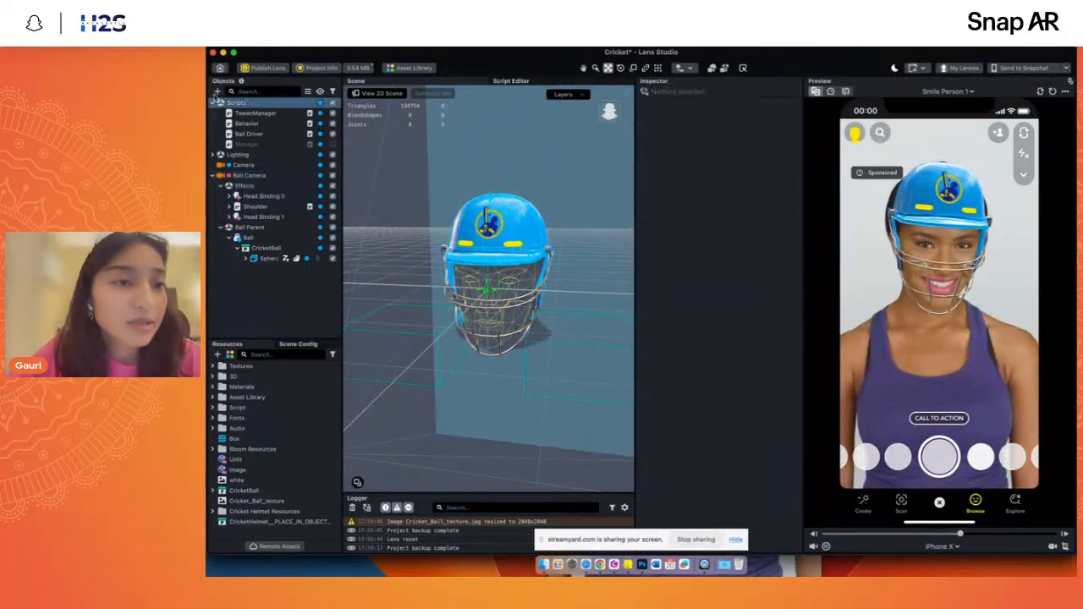
- Add an Audio object to the scene and view the project's available audio tracks without assigning one
left_click(218, 90)
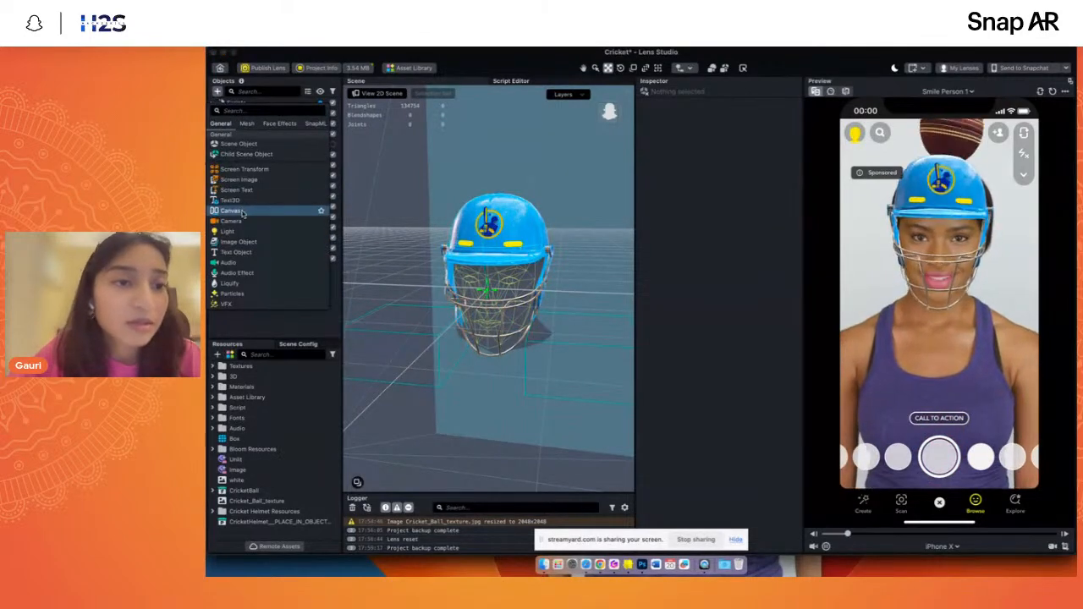
left_click(232, 263)
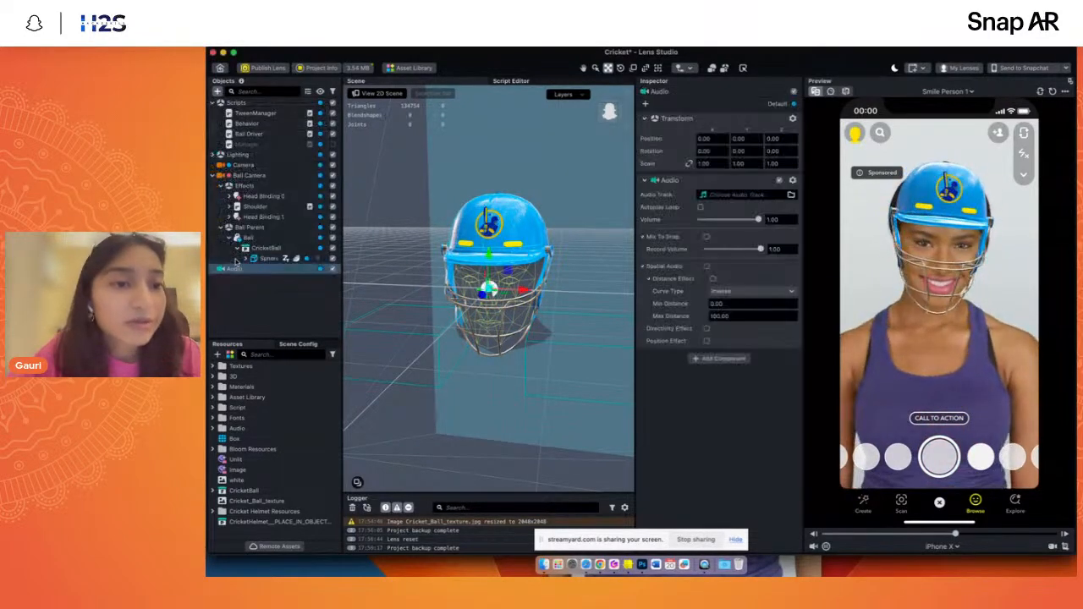
left_click(736, 194)
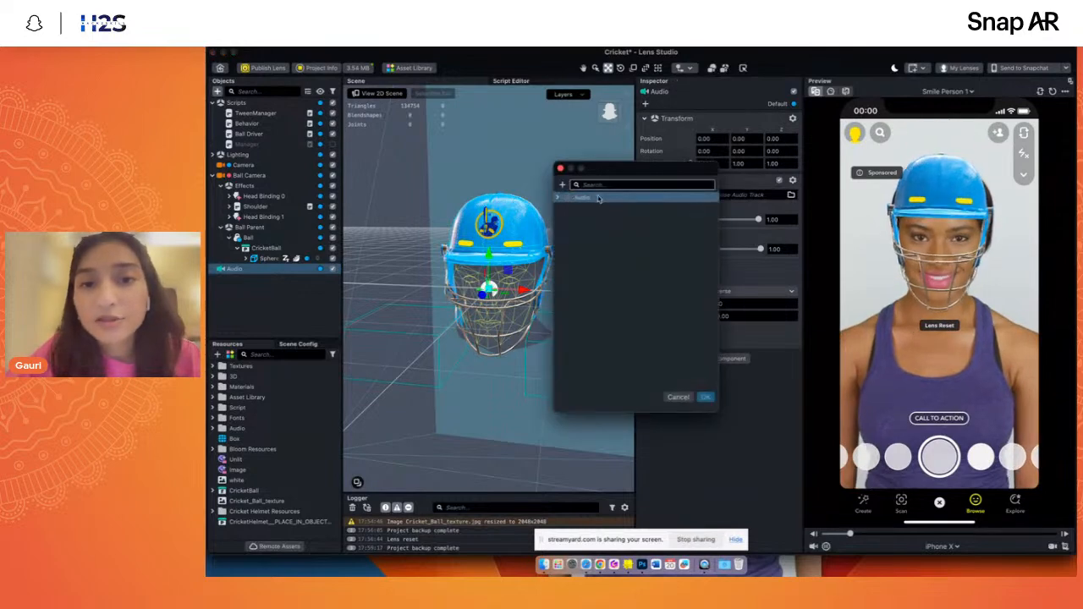
left_click(556, 199)
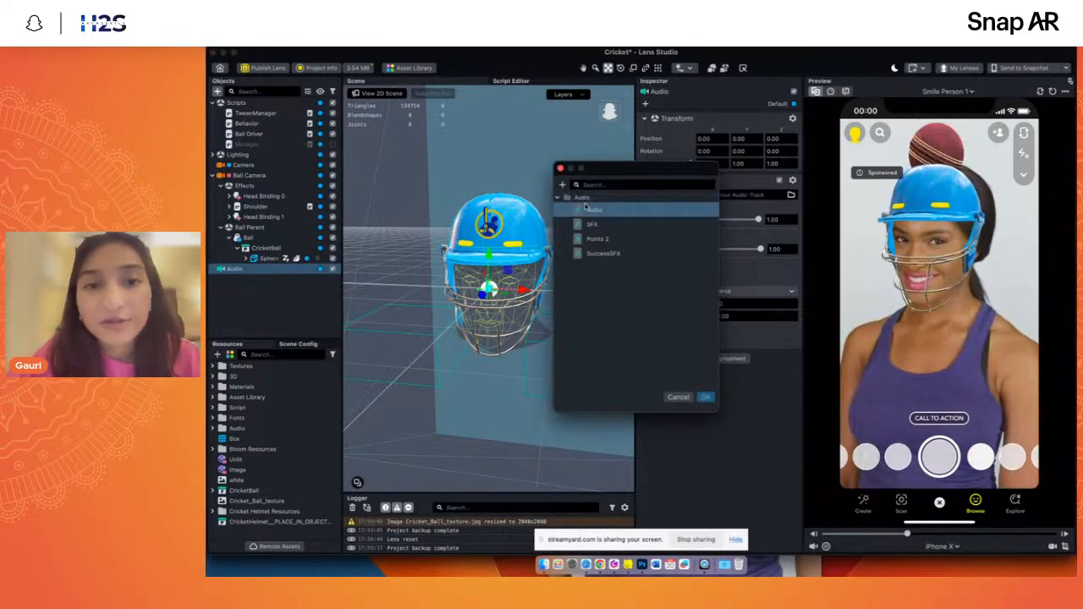
left_click(678, 397)
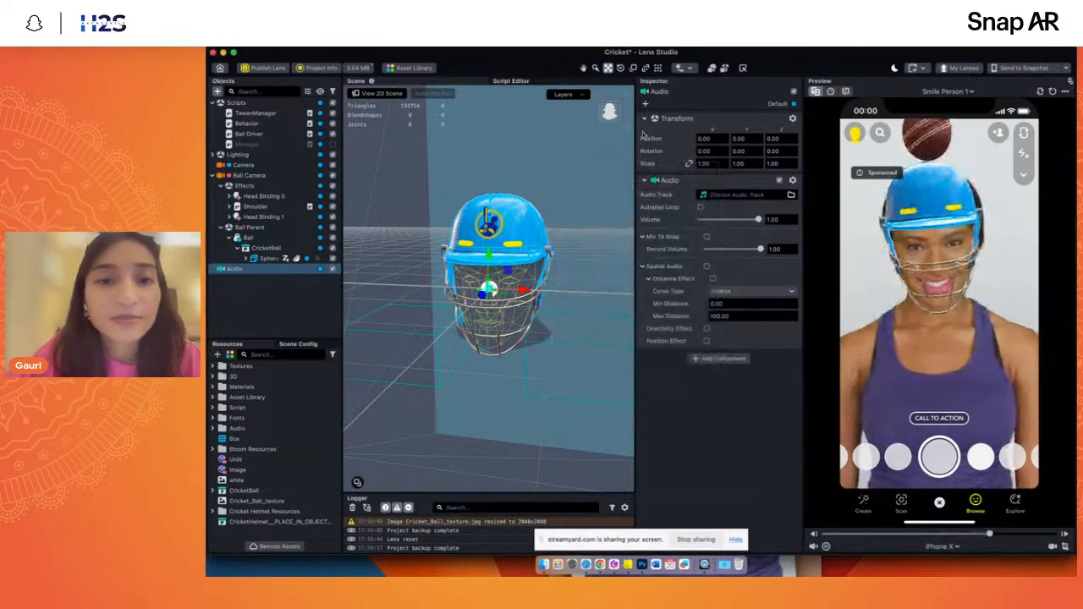
- Reopen the Asset Library and look through the featured music and the Audio category's sound packs
left_click(414, 67)
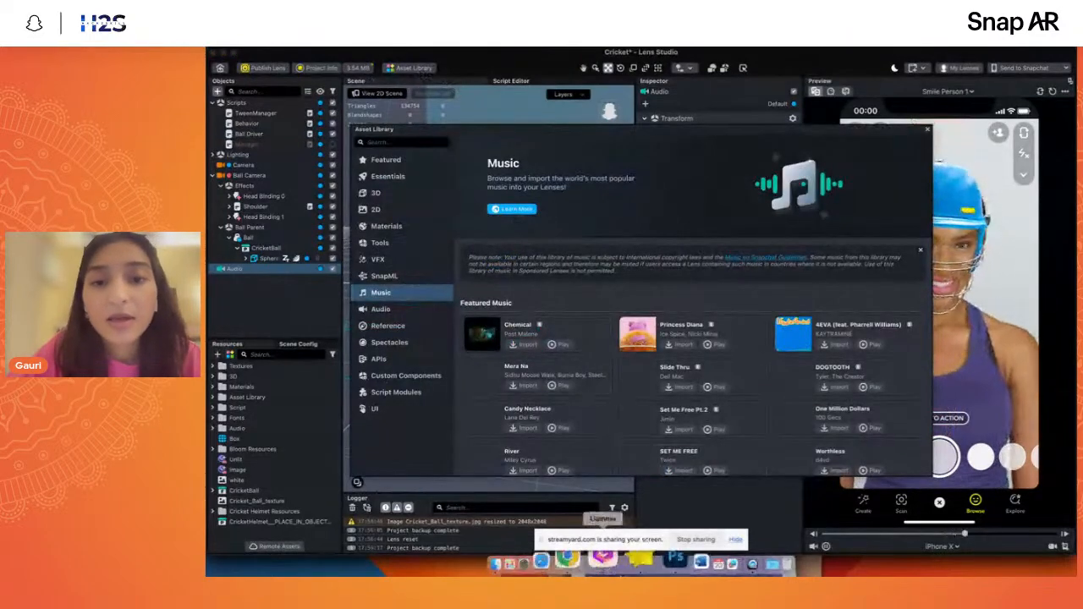
scroll(694, 373, "down", 10)
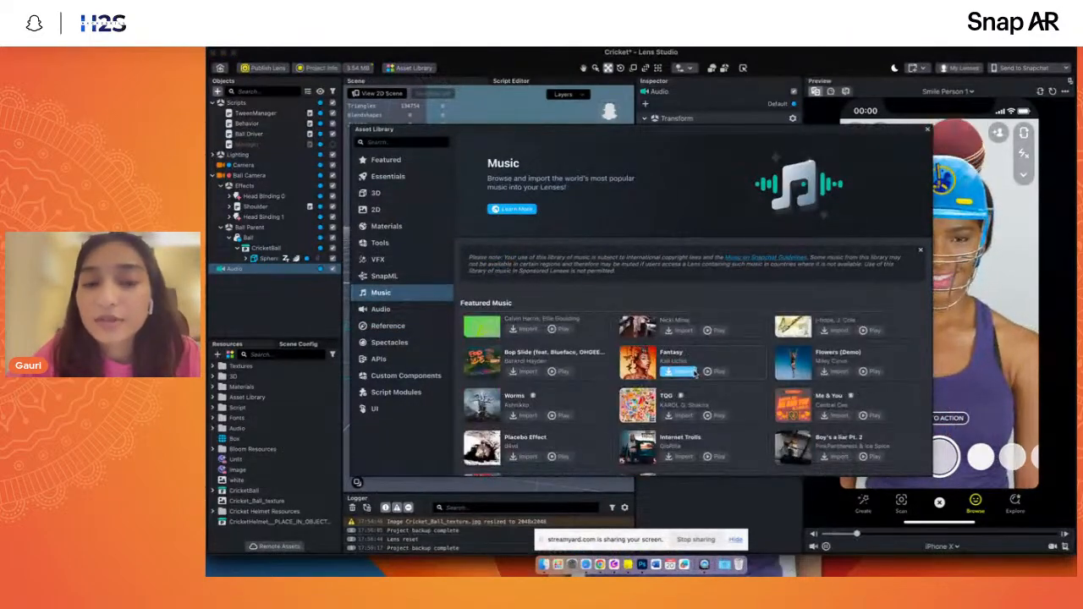
scroll(592, 403, "down", 3)
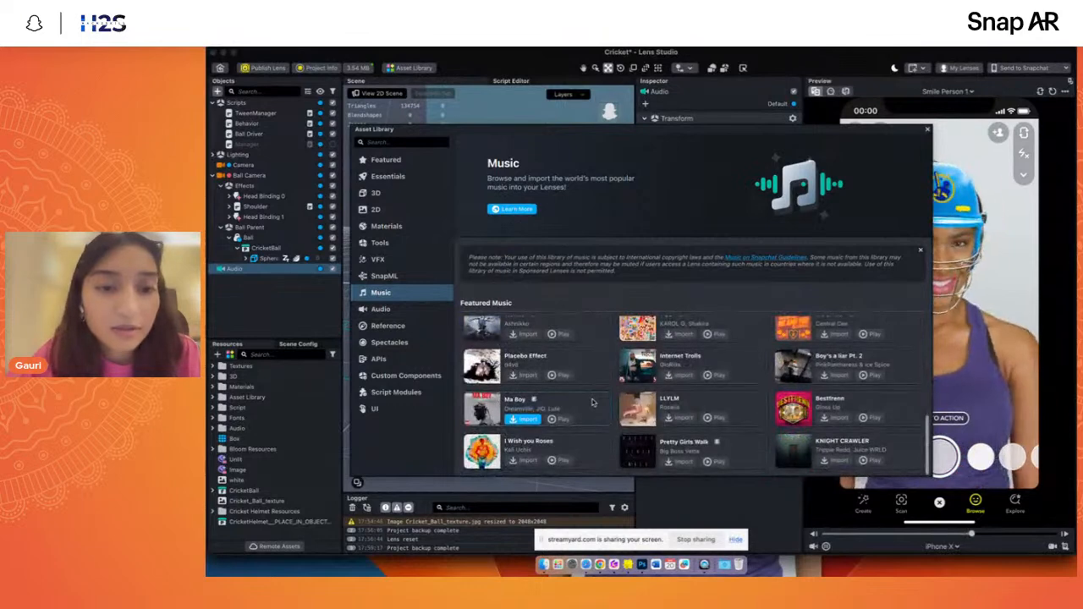
scroll(592, 403, "up", 5)
left_click(411, 312)
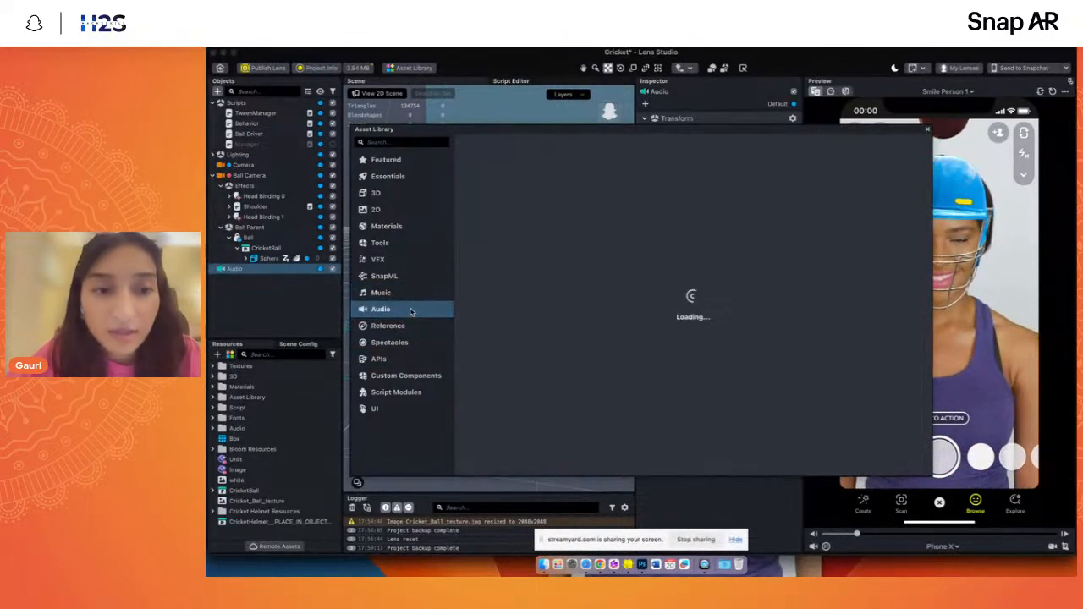
scroll(719, 355, "down", 1)
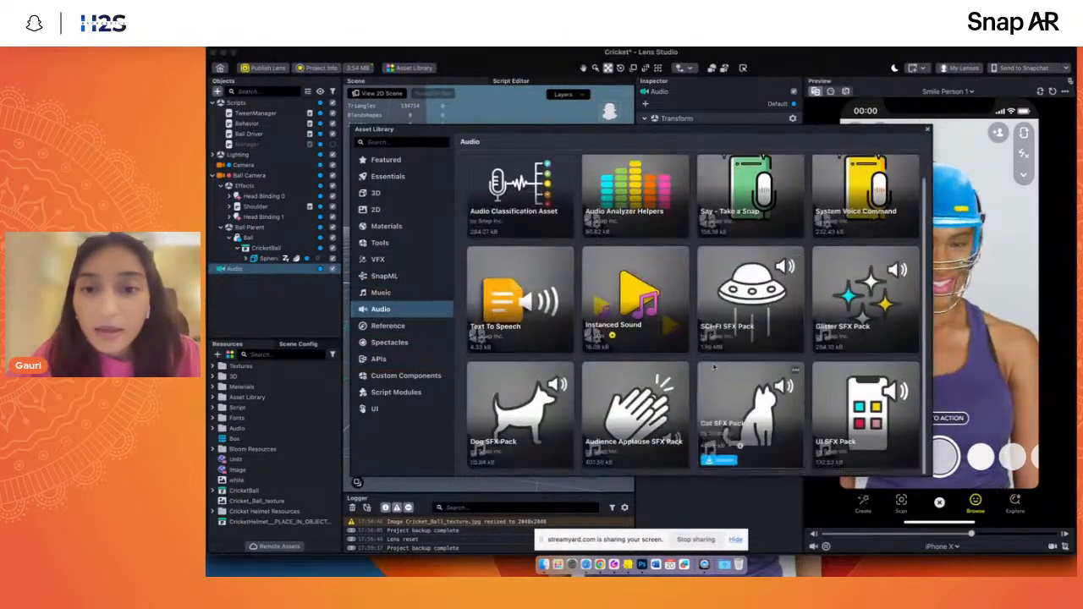
- Look through the Reference category of the Asset Library
left_click(388, 326)
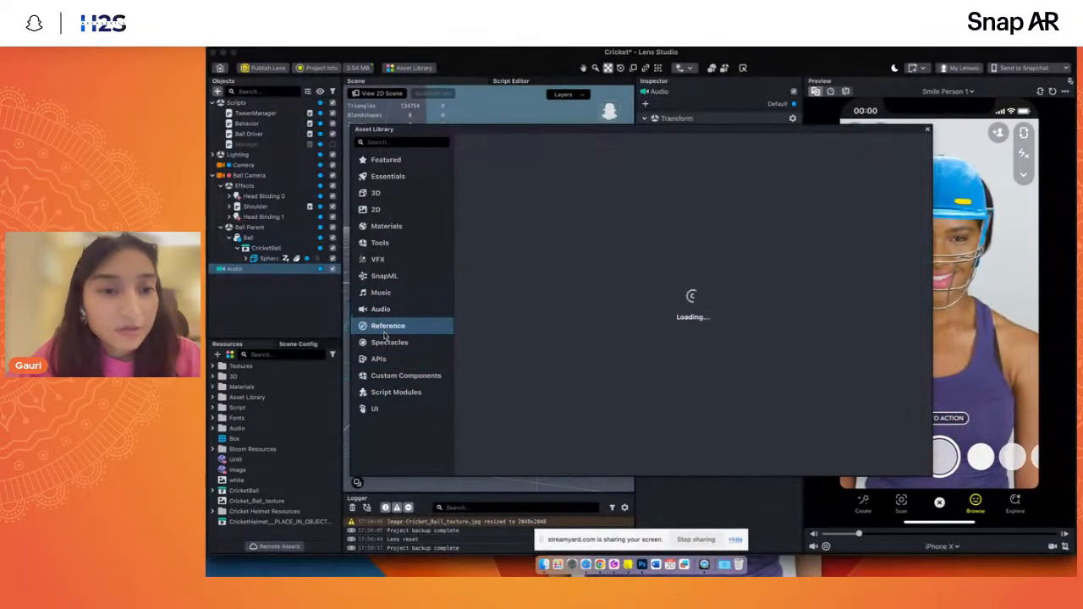
scroll(661, 393, "down", 5)
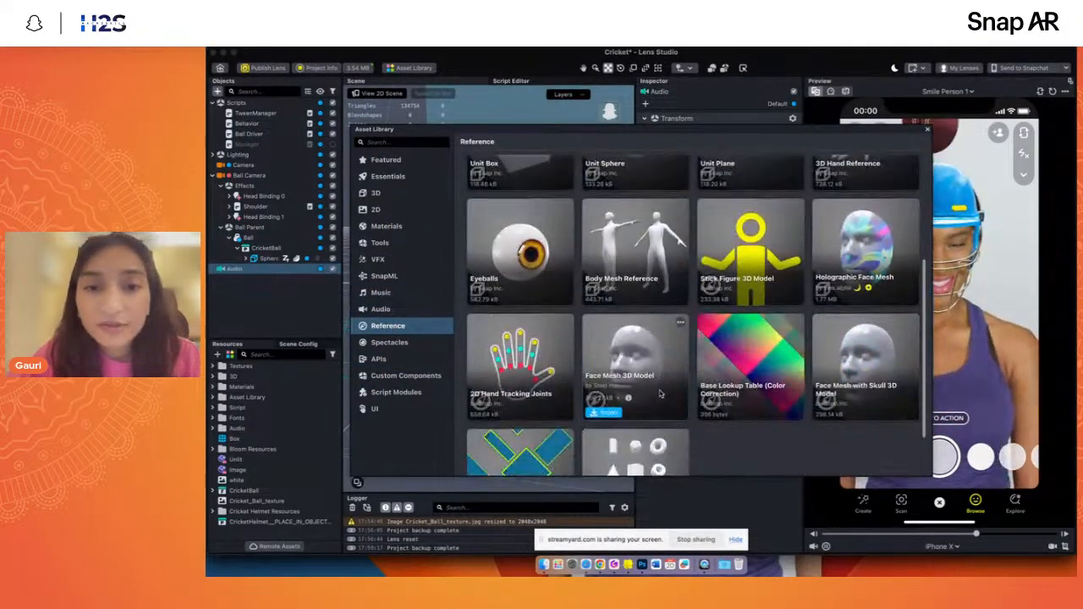
scroll(661, 393, "down", 2)
scroll(661, 393, "up", 4)
scroll(660, 394, "up", 3)
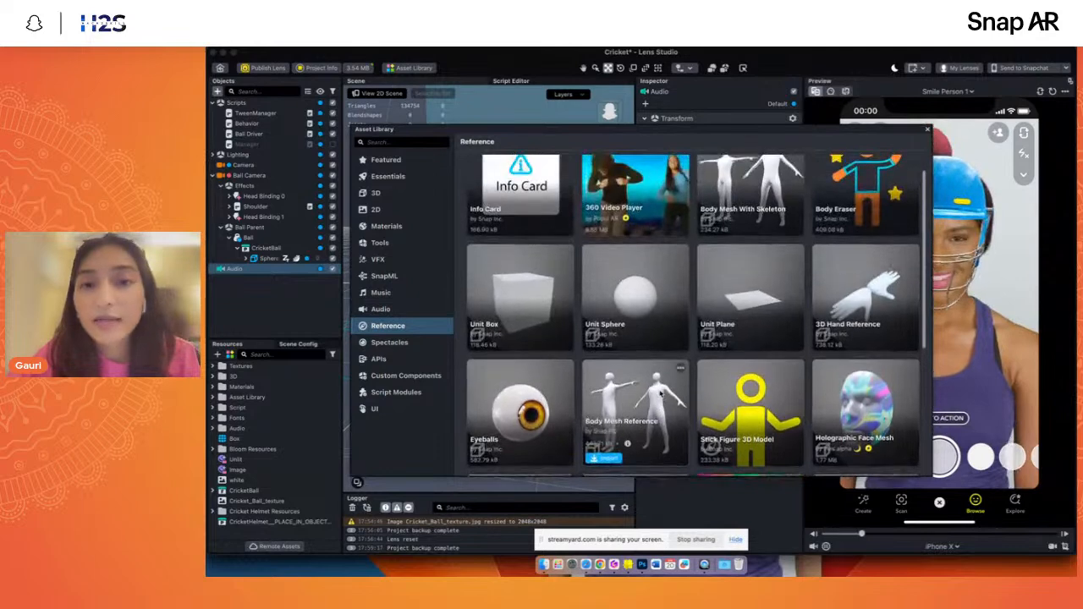
- Revisit the Tools and SnapML categories, look through the VFX assets, and close the Asset Library
left_click(403, 247)
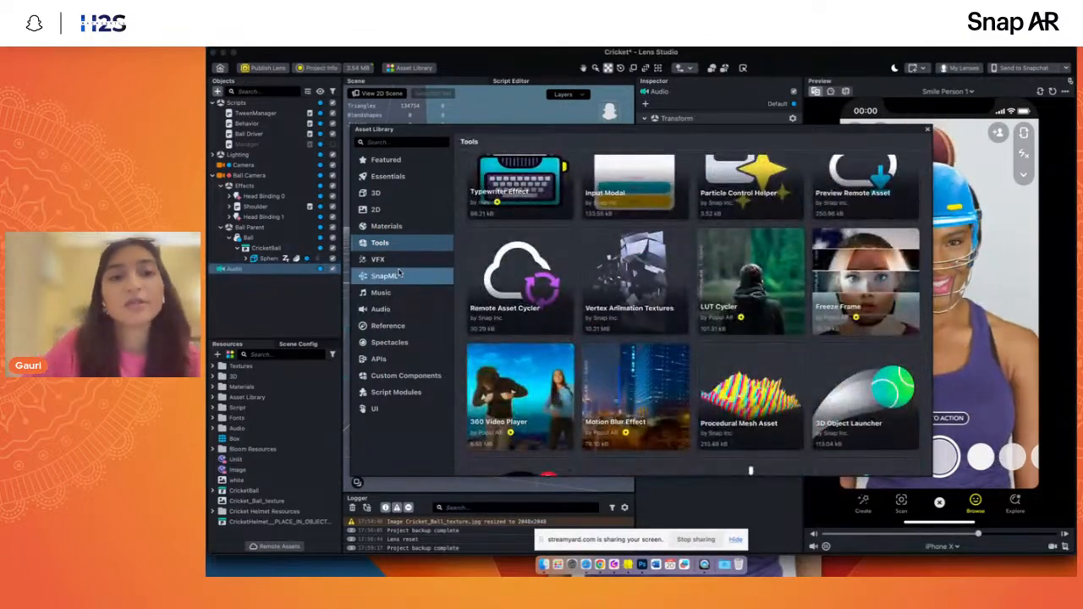
left_click(399, 275)
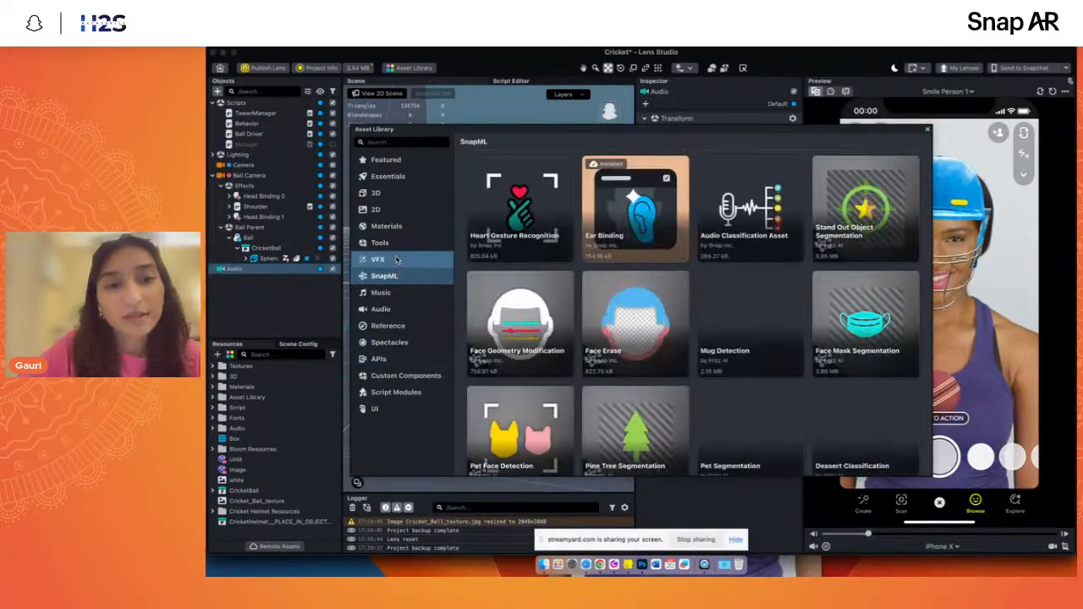
left_click(396, 260)
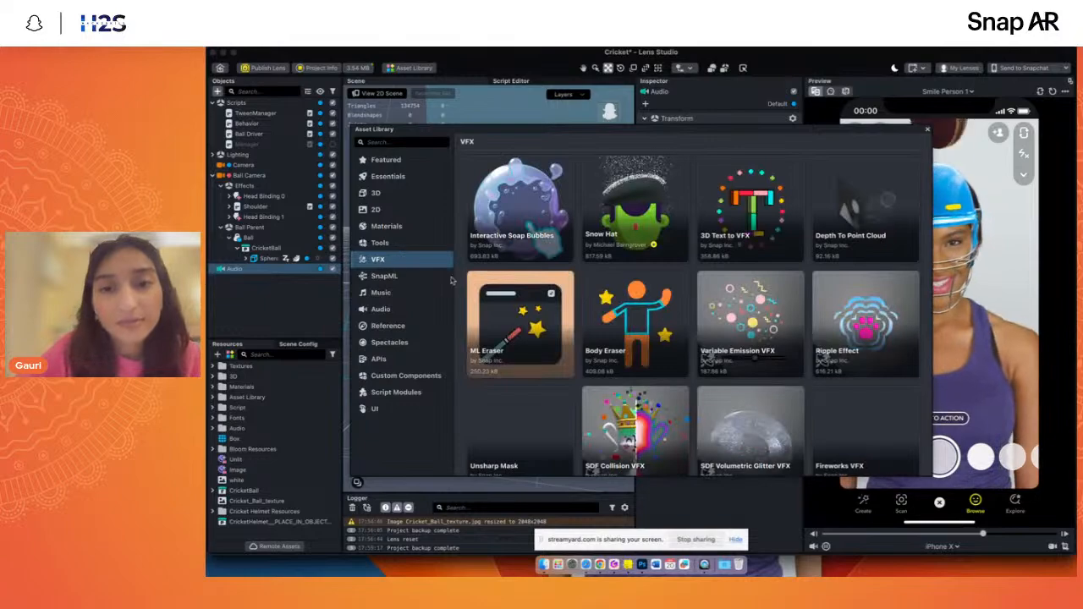
scroll(521, 360, "down", 3)
scroll(521, 359, "down", 10)
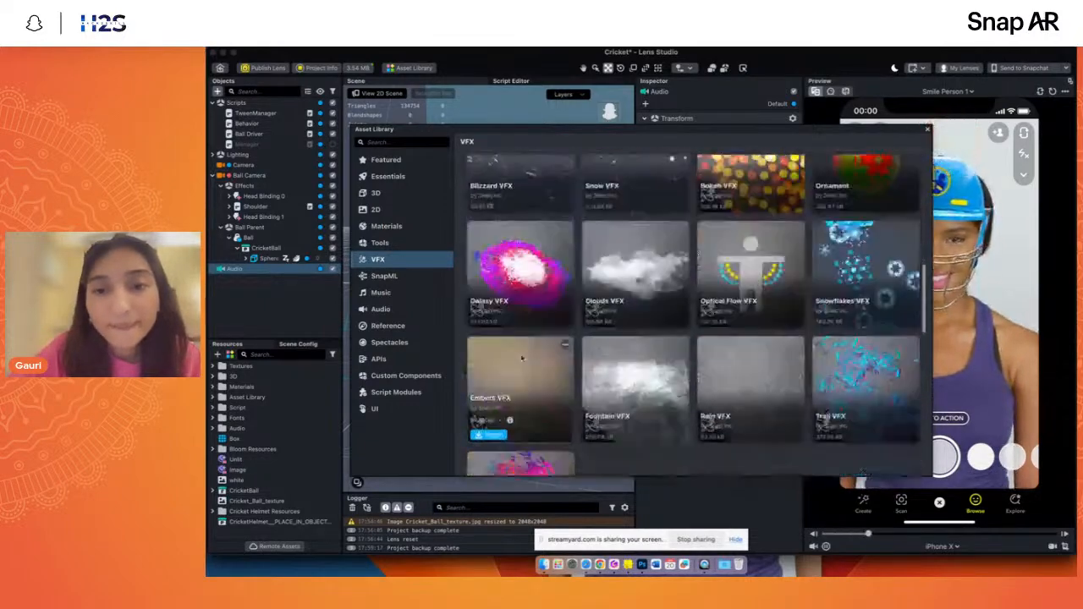
scroll(521, 360, "down", 5)
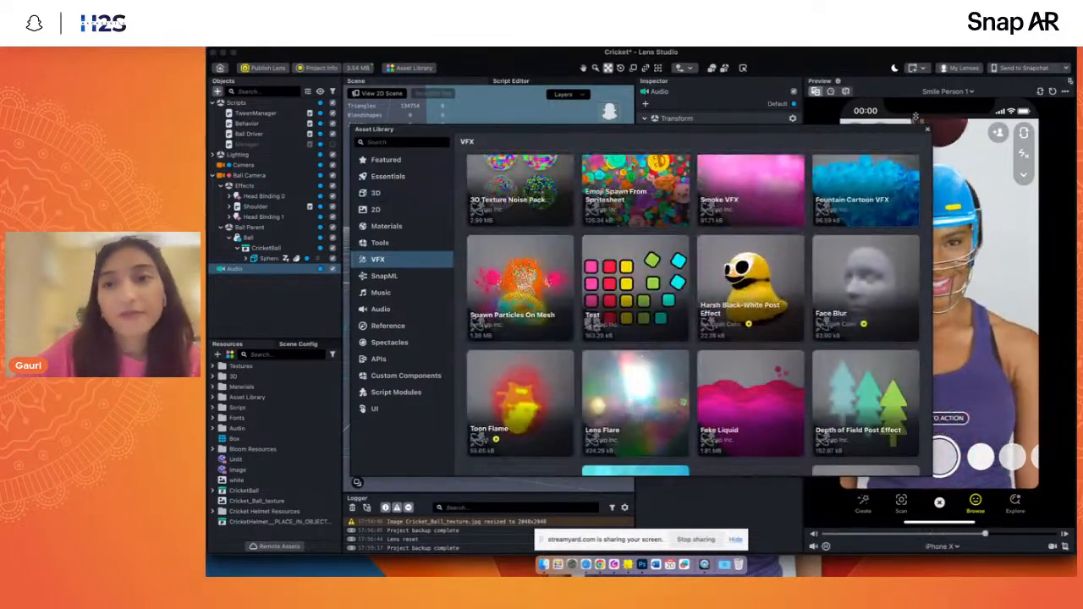
left_click(928, 132)
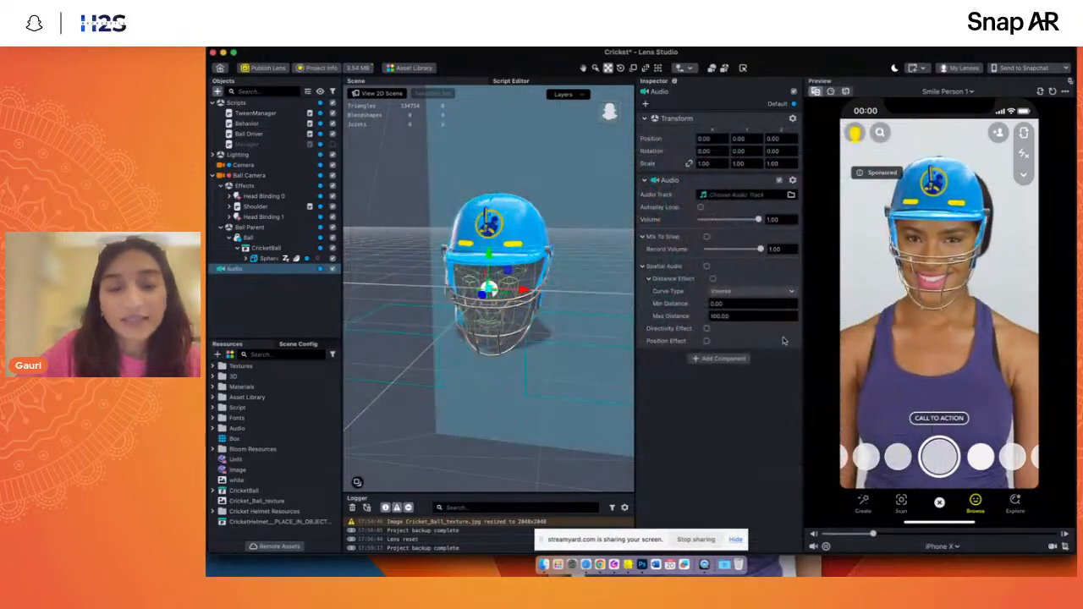
left_click(697, 540)
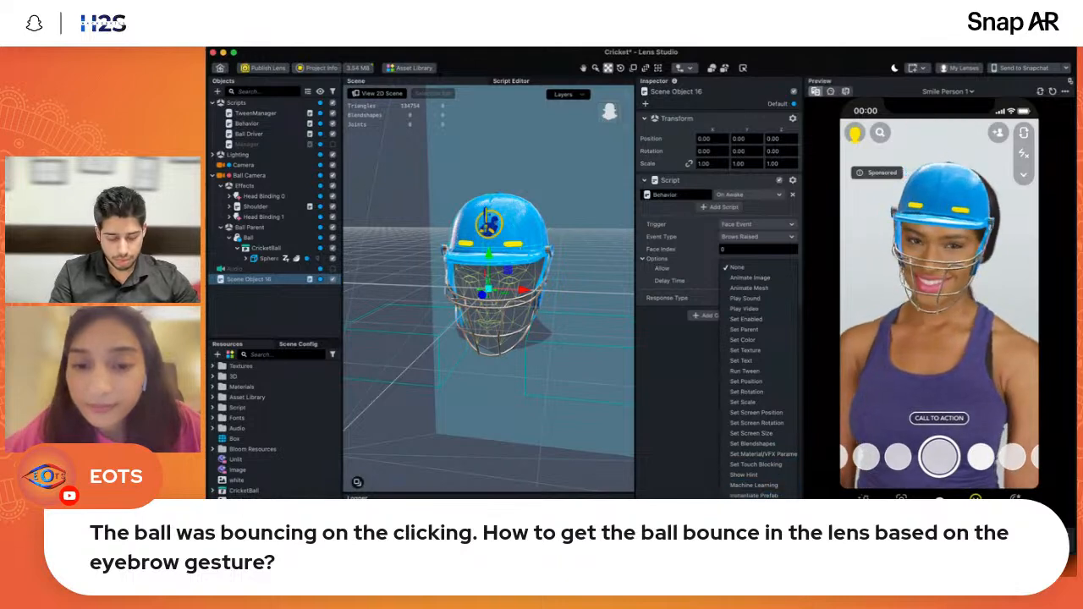
- Set the Brows Raised behavior's response to Play Sound and assign the Audio object as its Audio Component
left_click(744, 299)
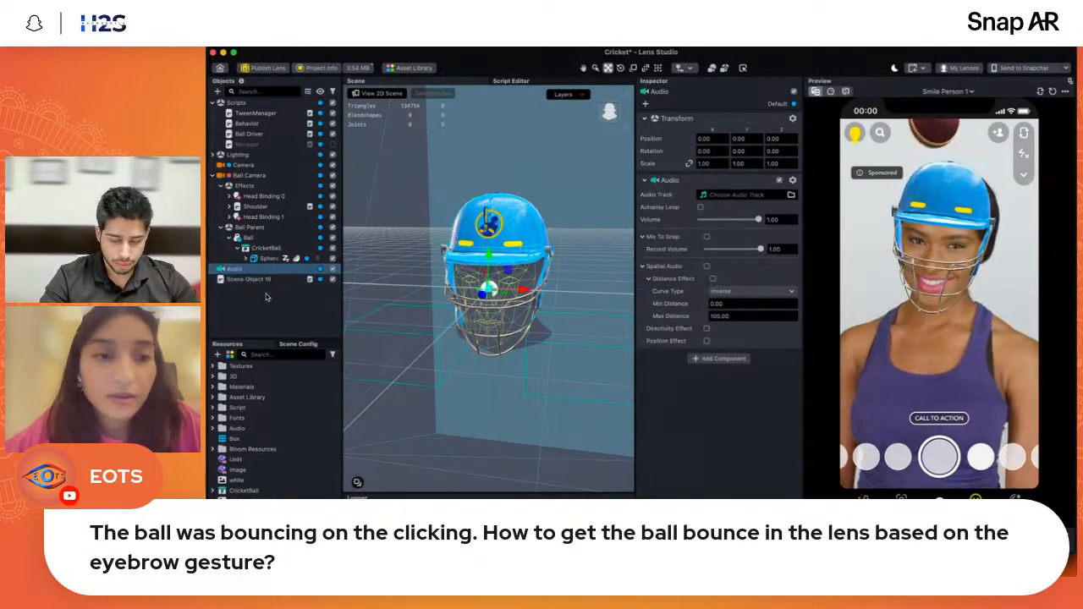
left_click_drag(226, 268, 673, 320)
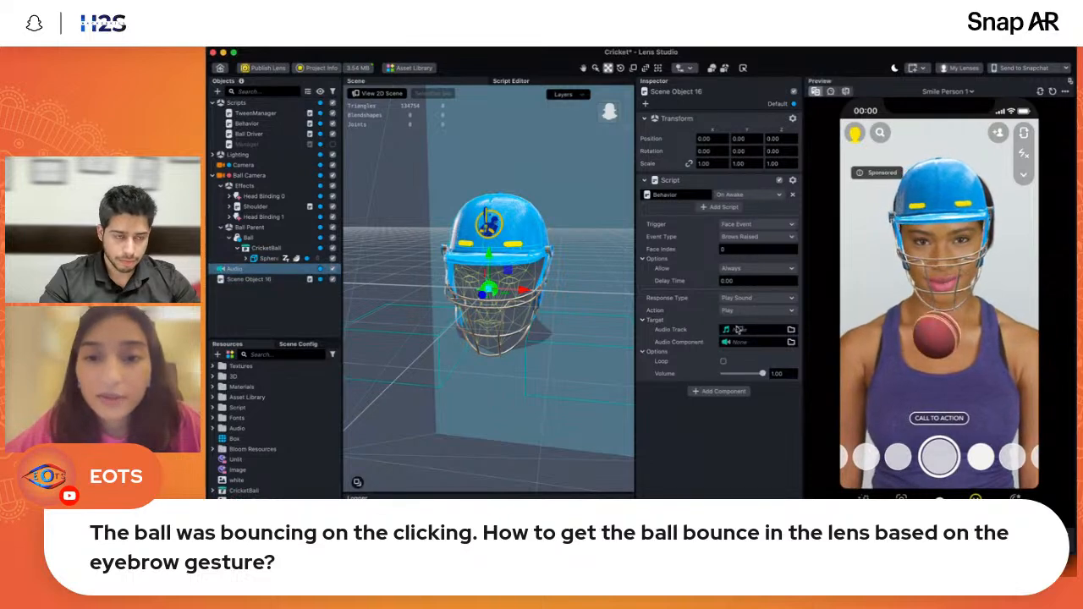
left_click_drag(737, 329, 743, 342)
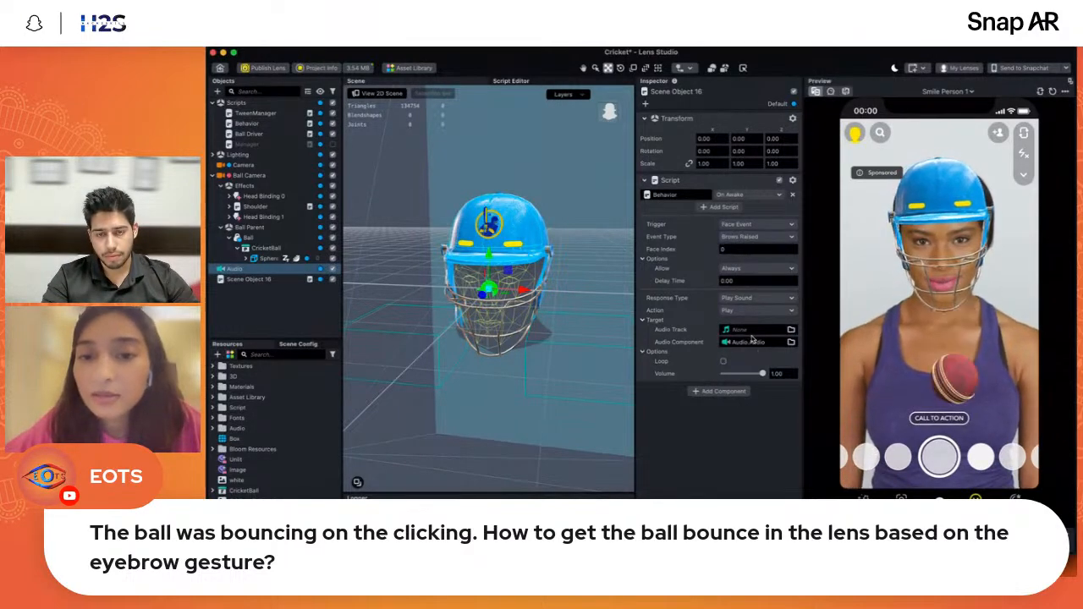
- Add a second Script component to Scene Object 16 and assign the Behavior script to it
left_click(718, 392)
left_click(706, 264)
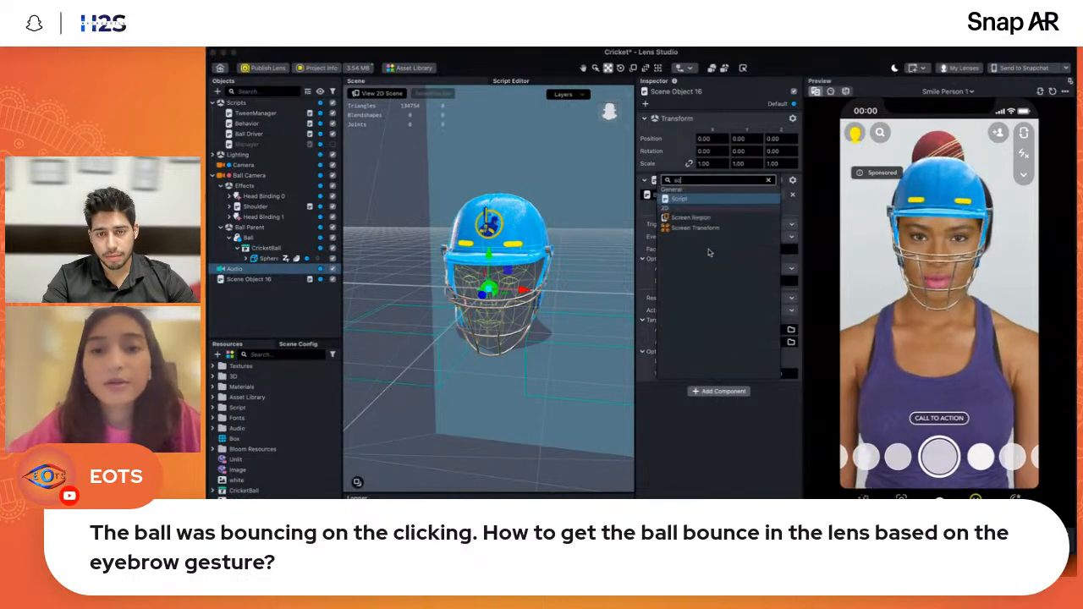
left_click(724, 404)
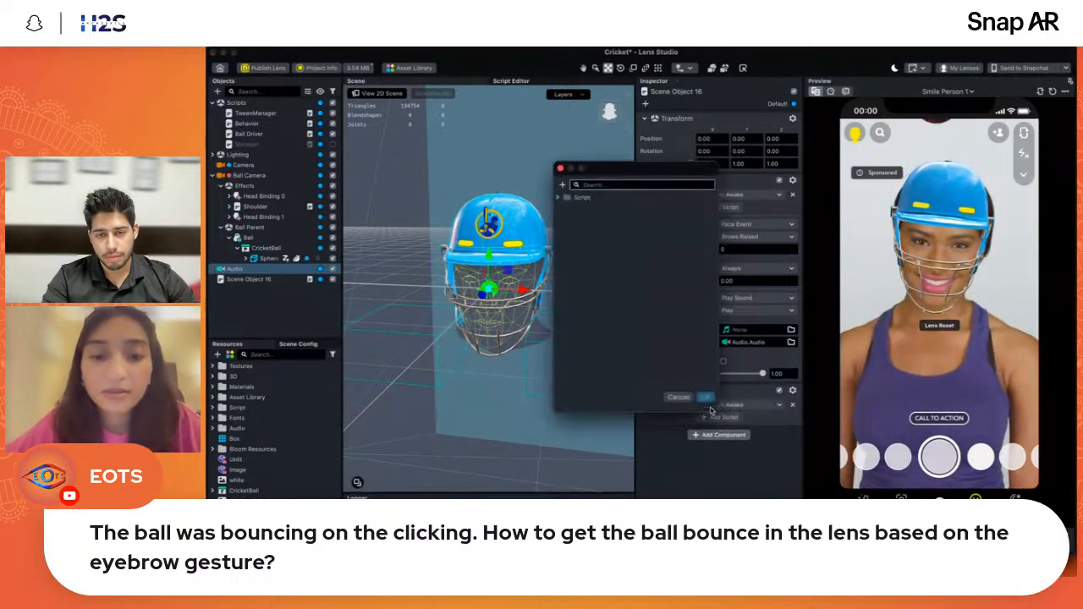
type("beh")
double_click(631, 209)
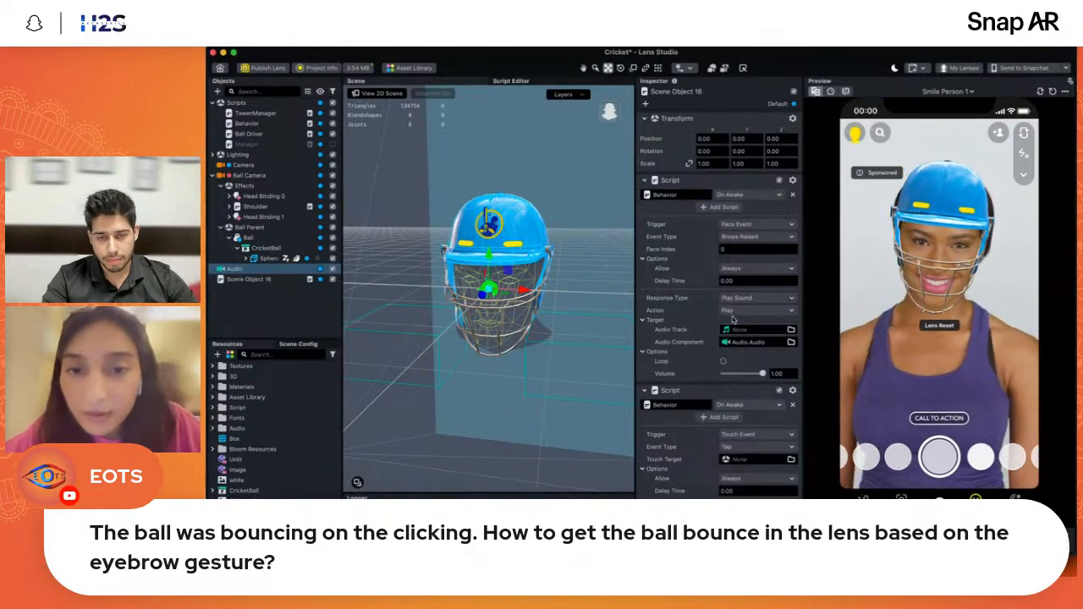
- Look through the Brows Raised behavior's Allow and Action options, and turn on Loop for its sound
left_click(742, 268)
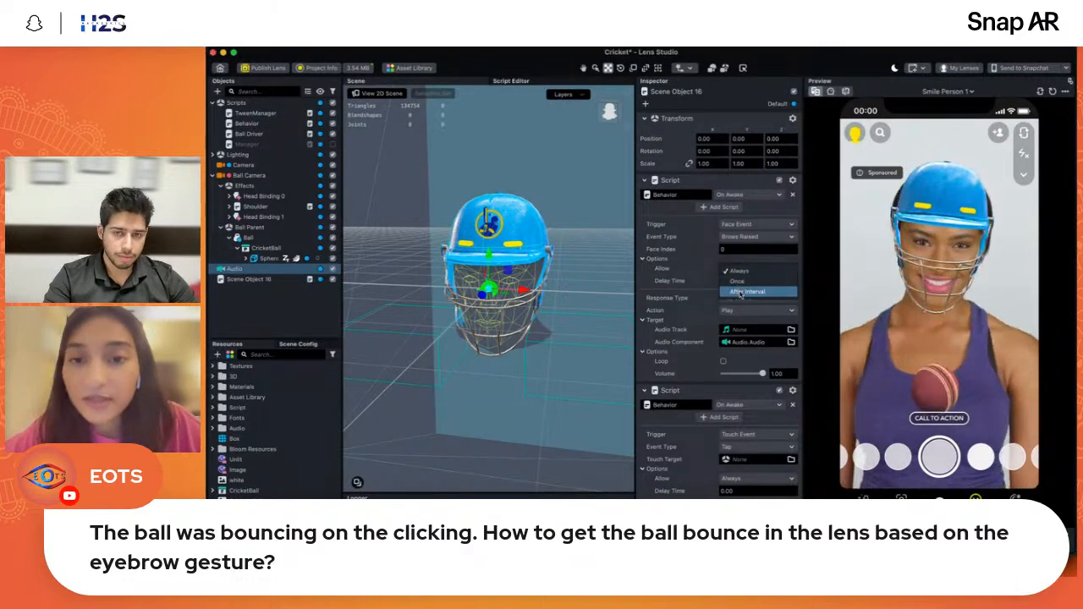
left_click(680, 291)
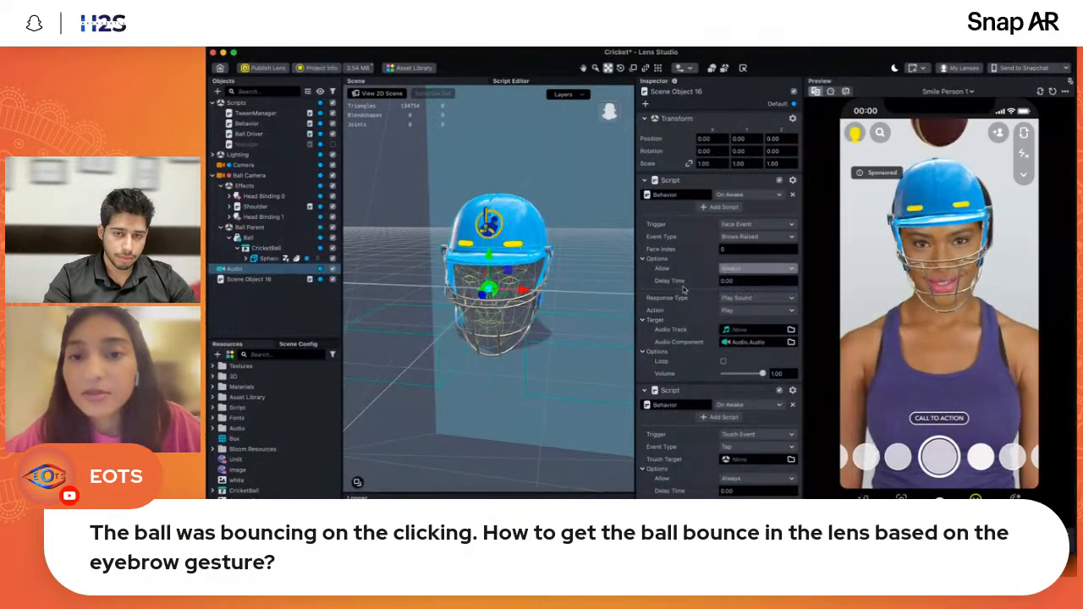
left_click(734, 271)
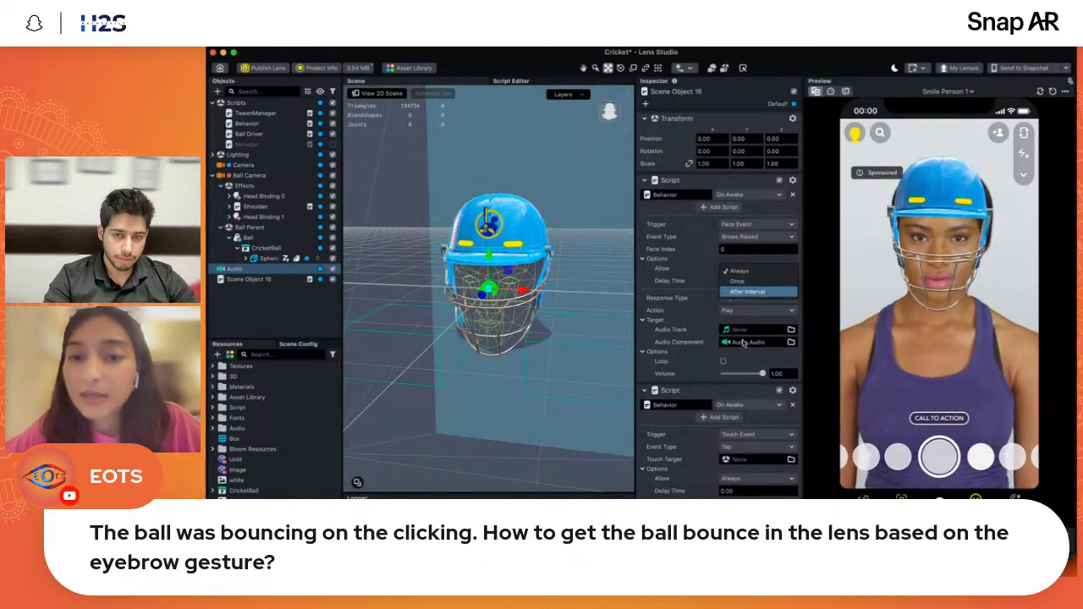
left_click(656, 314)
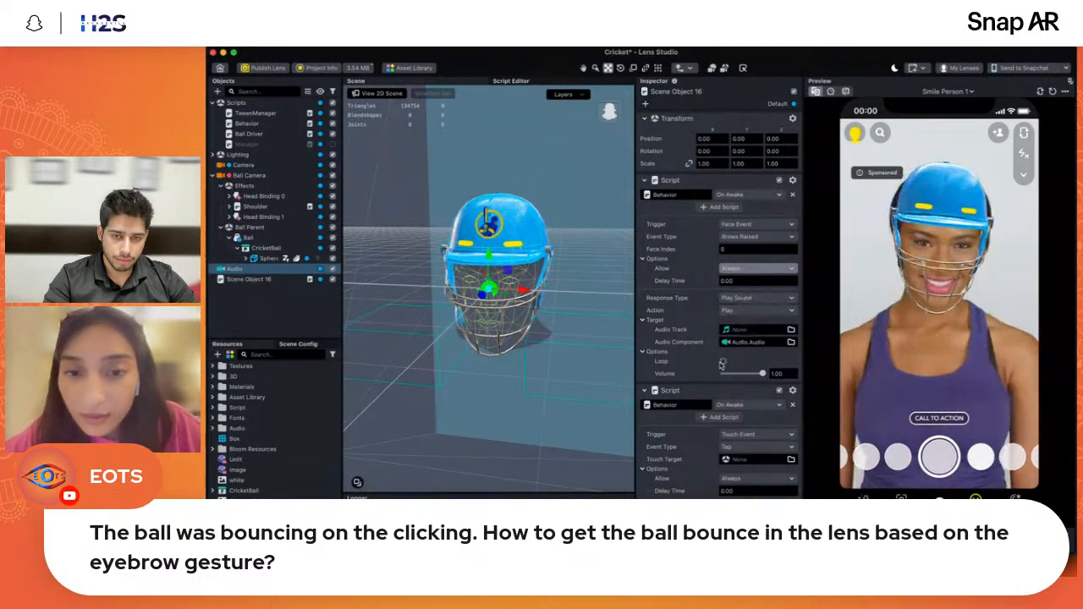
left_click(737, 311)
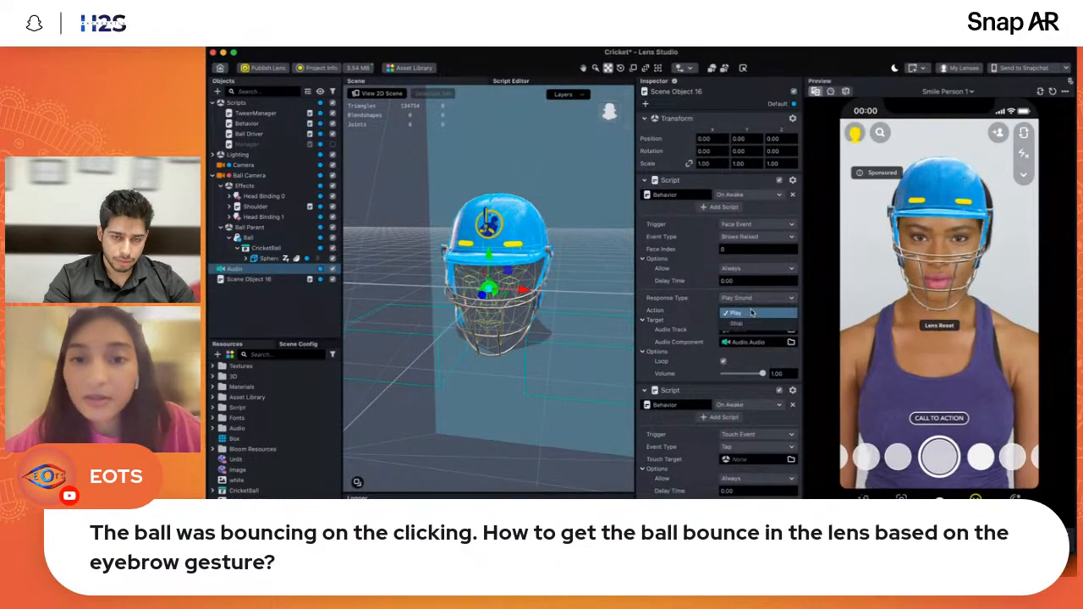
left_click(690, 444)
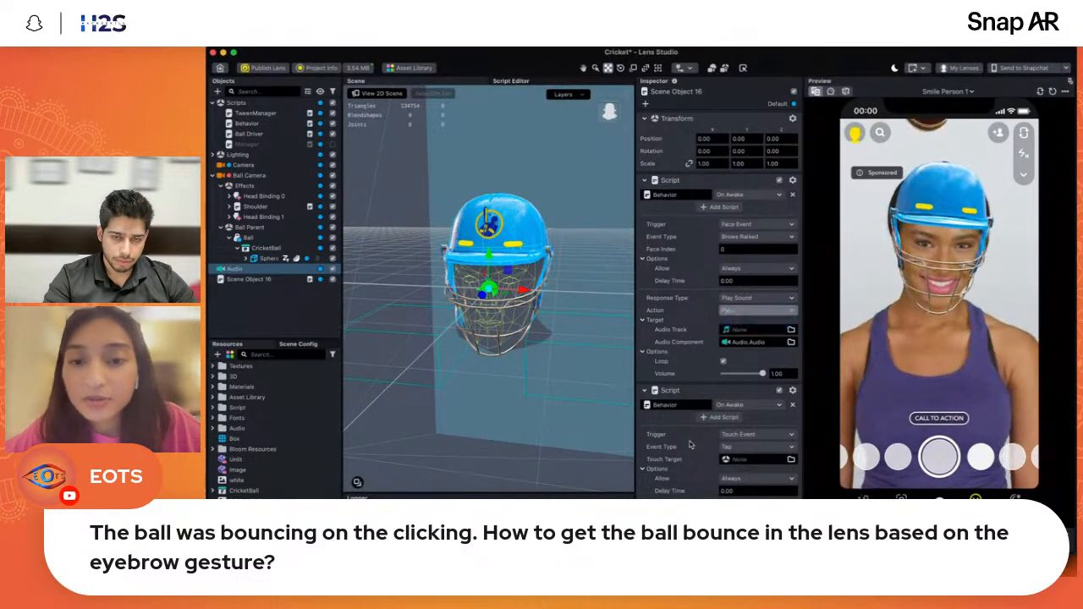
- Set the second Behavior script's trigger to Face Event with the Brows Lowered event type
left_click(757, 434)
left_click(756, 311)
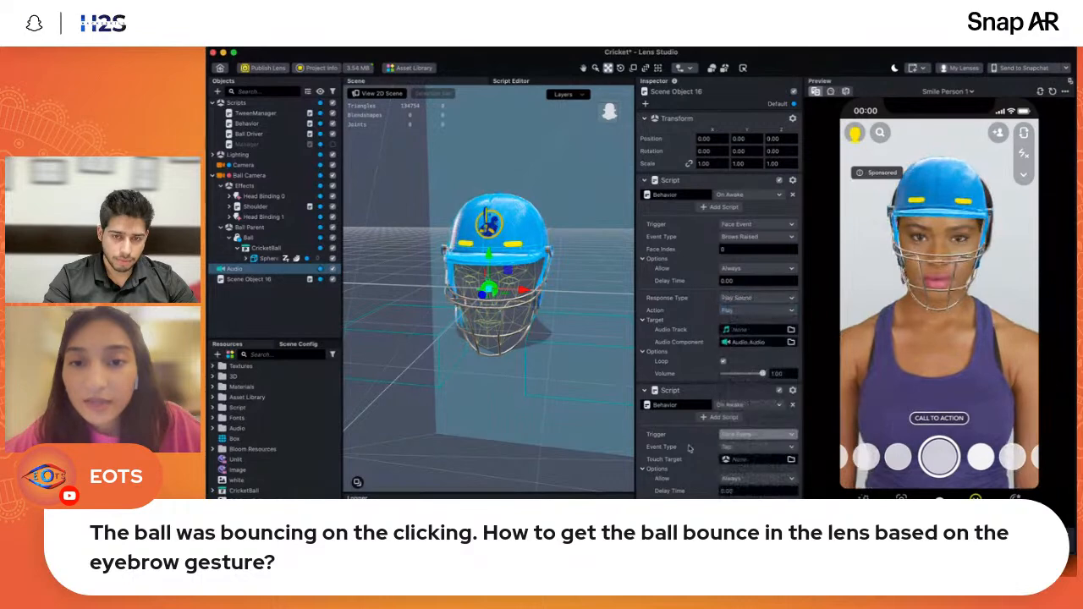
left_click(753, 446)
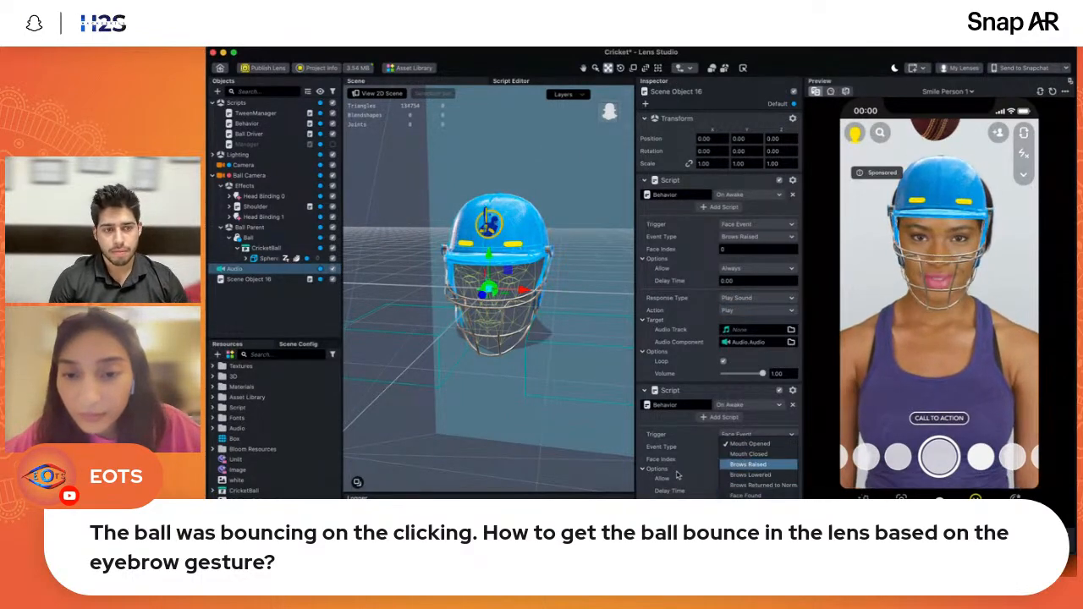
left_click(750, 474)
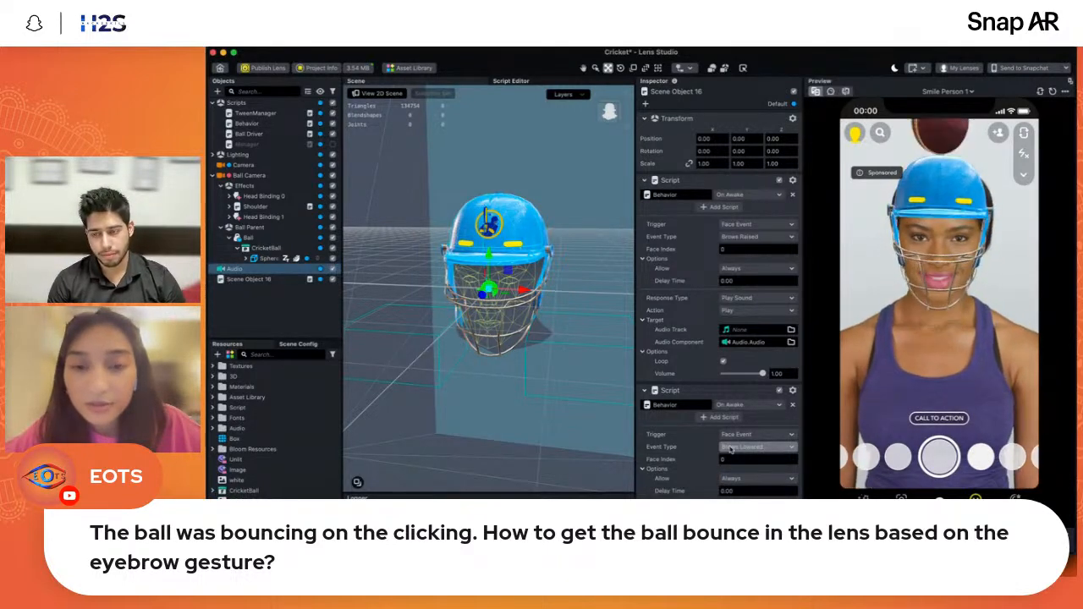
- Set the Brows Lowered behavior's response to Play Sound with the Stop action, using the Audio object as its Audio Component
left_click(741, 507)
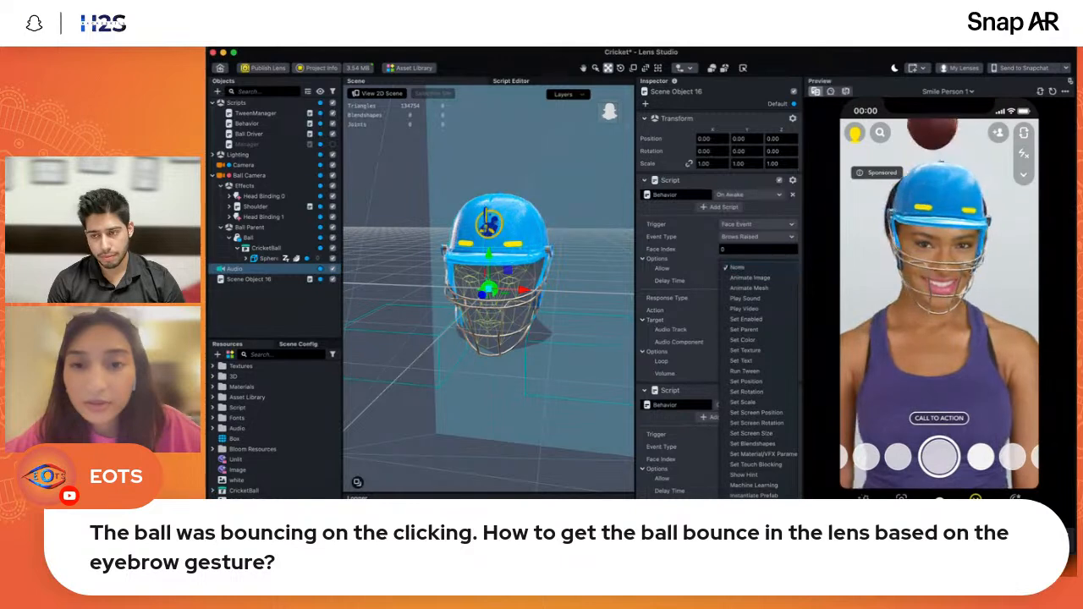
left_click(744, 297)
scroll(728, 304, "down", 2)
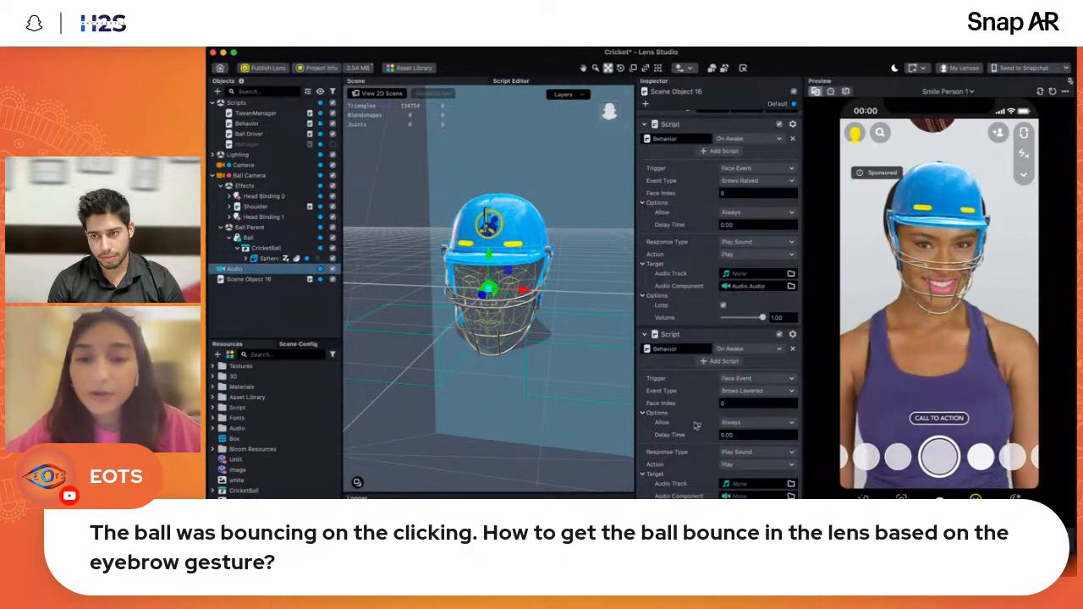
left_click(730, 467)
left_click(731, 477)
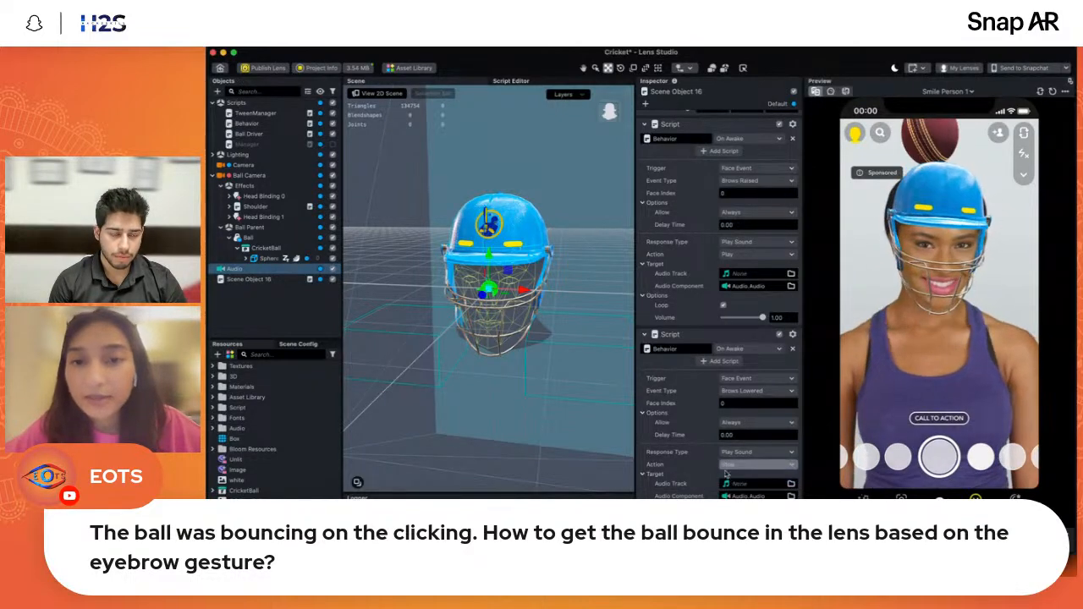
- Review the event, response type and action settings of the Brows Raised and Brows Lowered behaviors
scroll(741, 246, "up", 1)
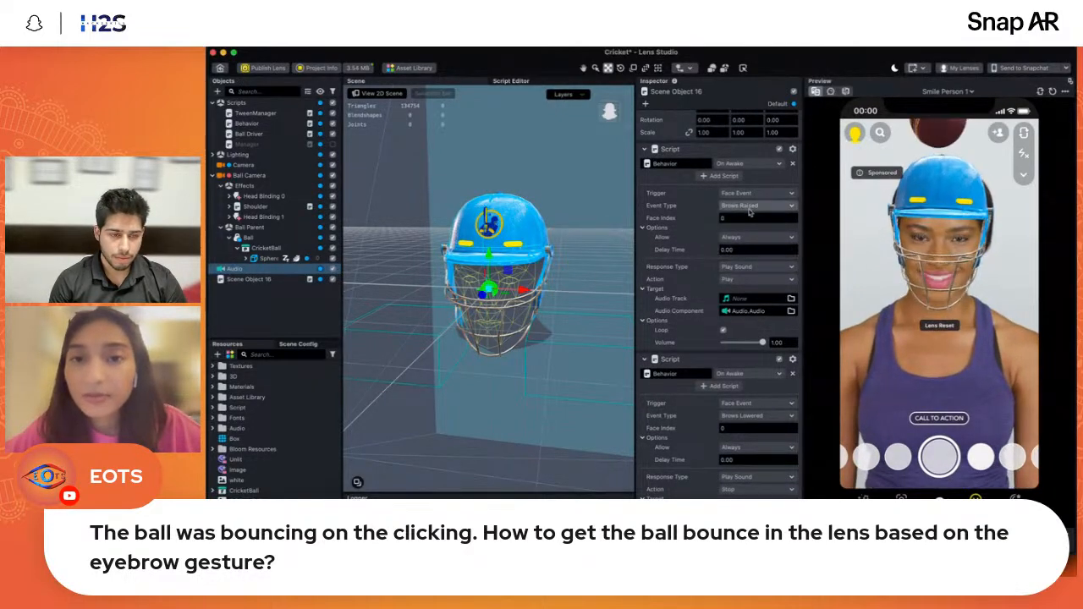
left_click(775, 211)
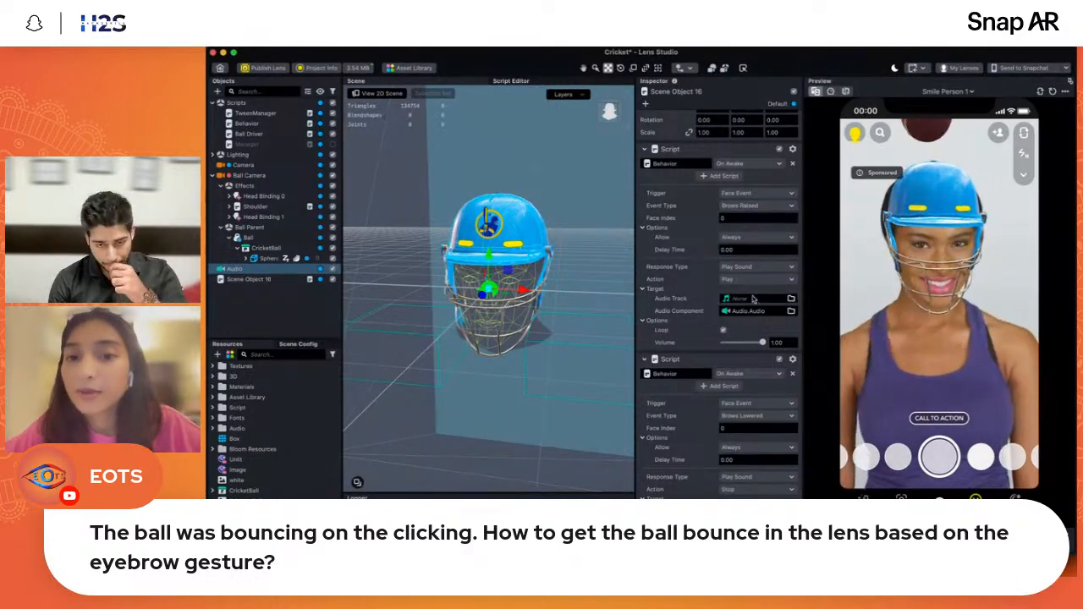
left_click(755, 300)
left_click(748, 280)
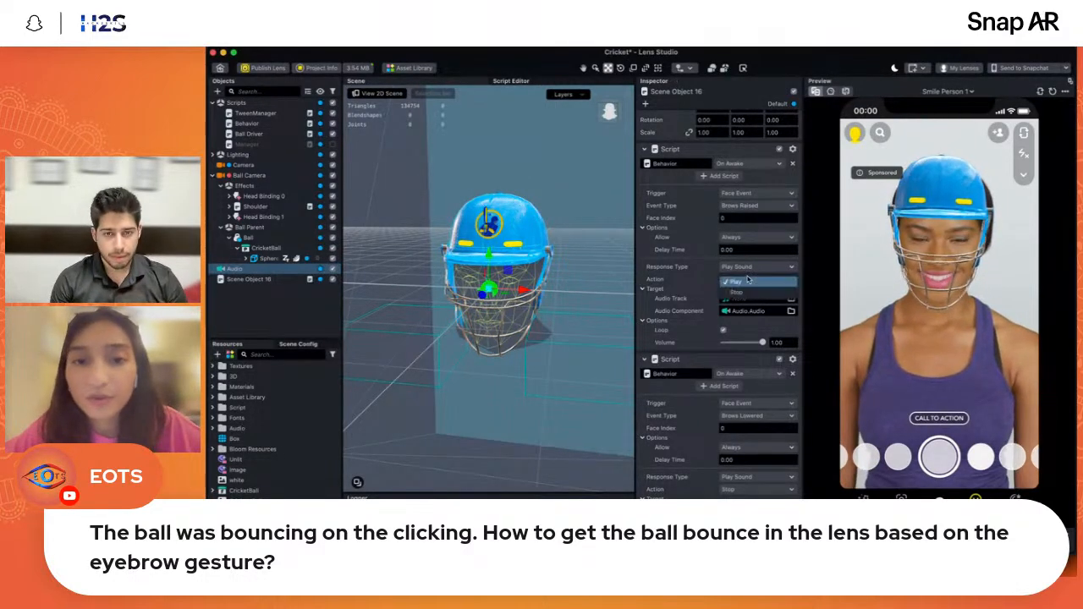
left_click(676, 283)
left_click(734, 267)
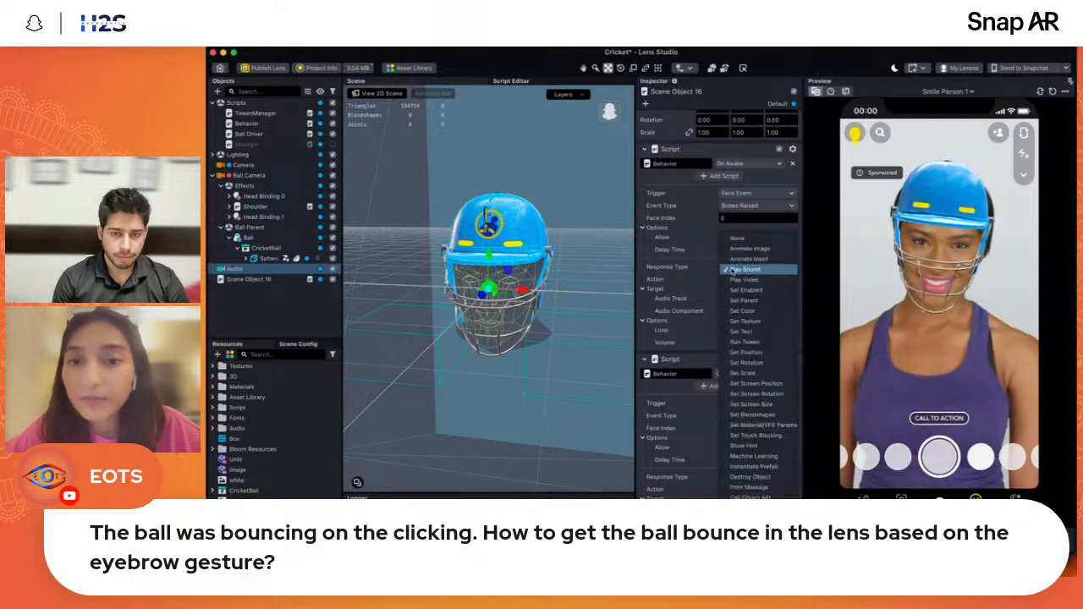
left_click(685, 338)
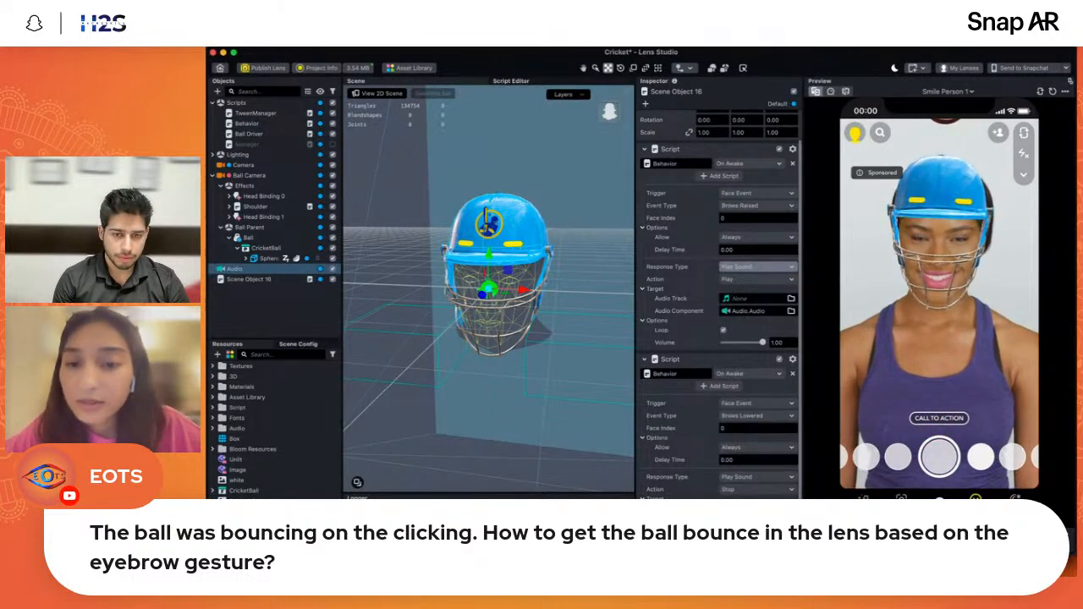
left_click(742, 491)
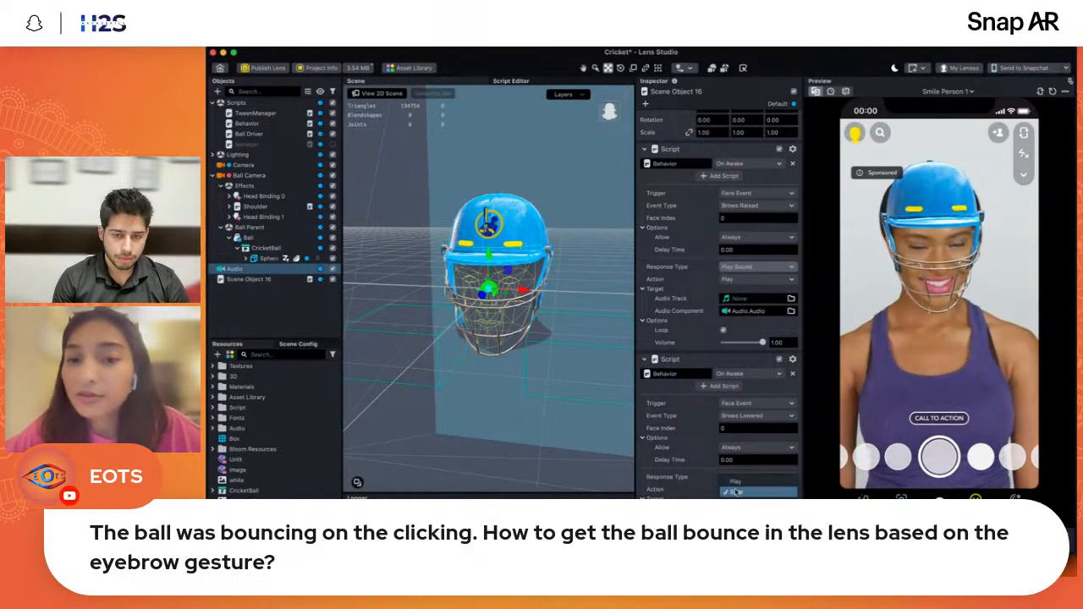
left_click(737, 491)
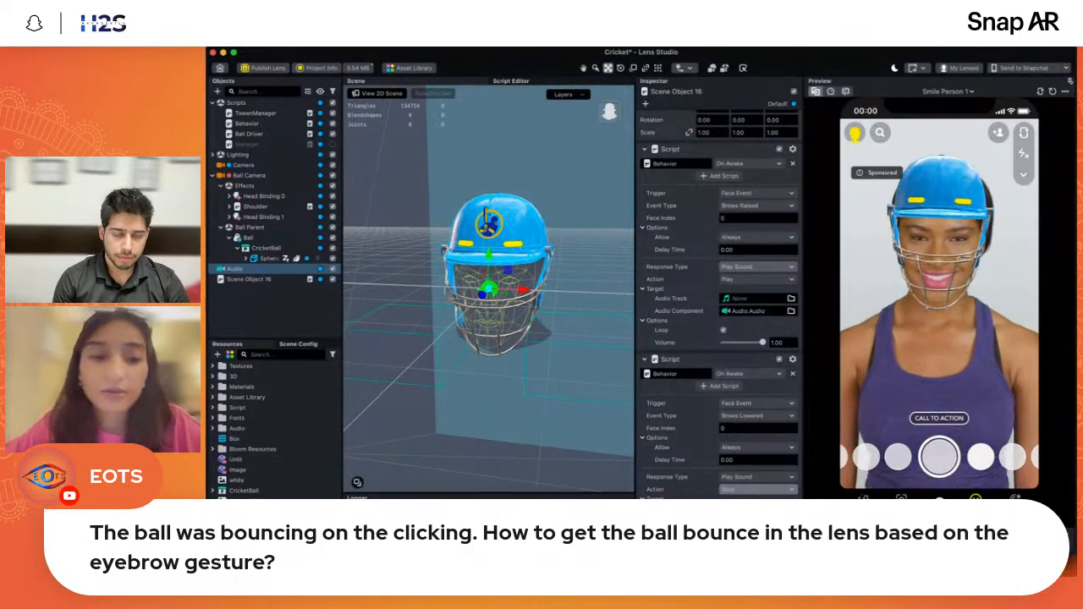